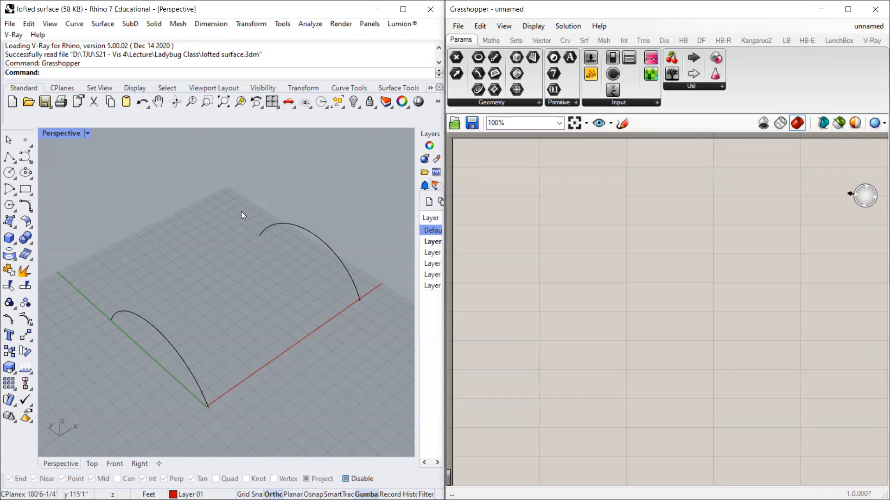
Step: Place a Curve parameter on the empty Grasshopper canvas
drag(403, 140, 78, 429)
click(166, 237)
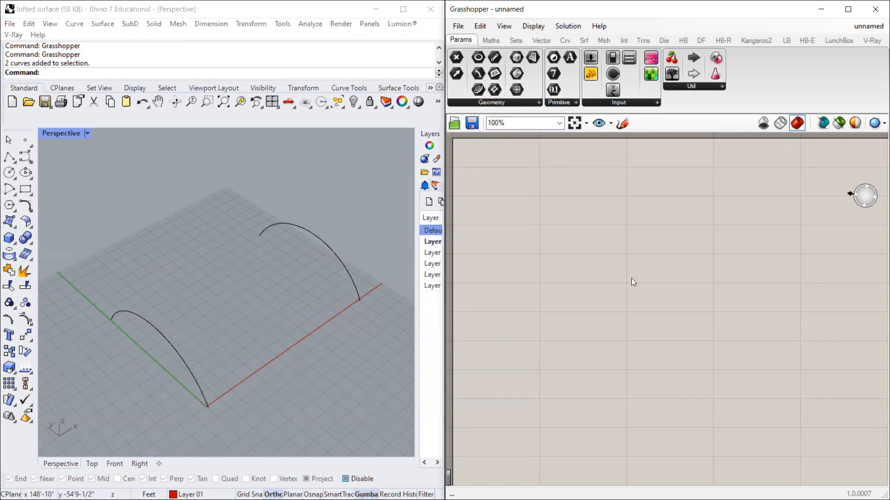
scroll(577, 273, down, 2)
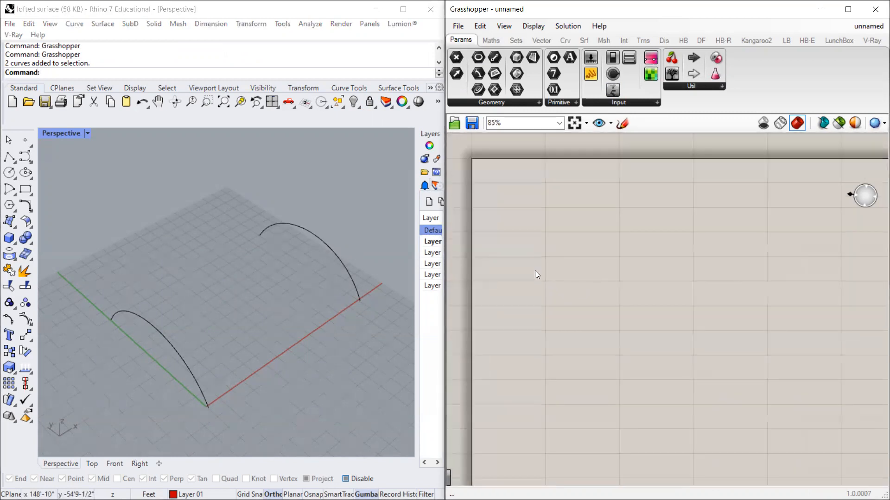
double_click(526, 256)
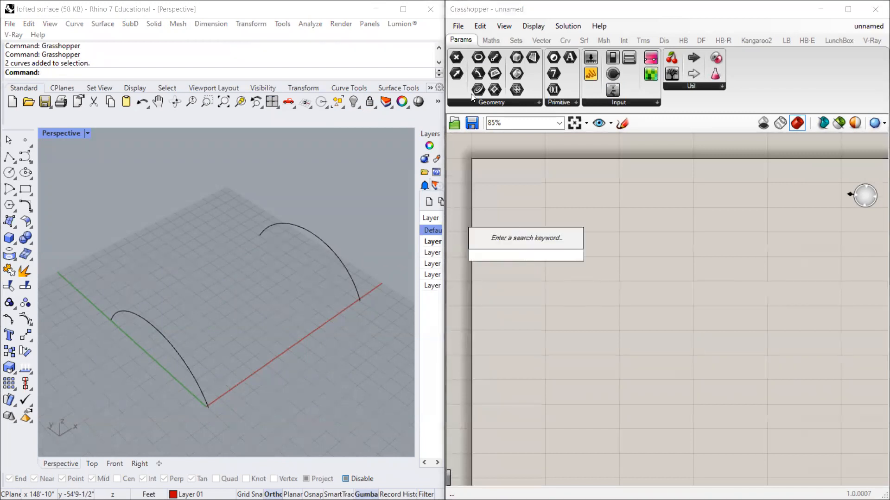
text(cur)
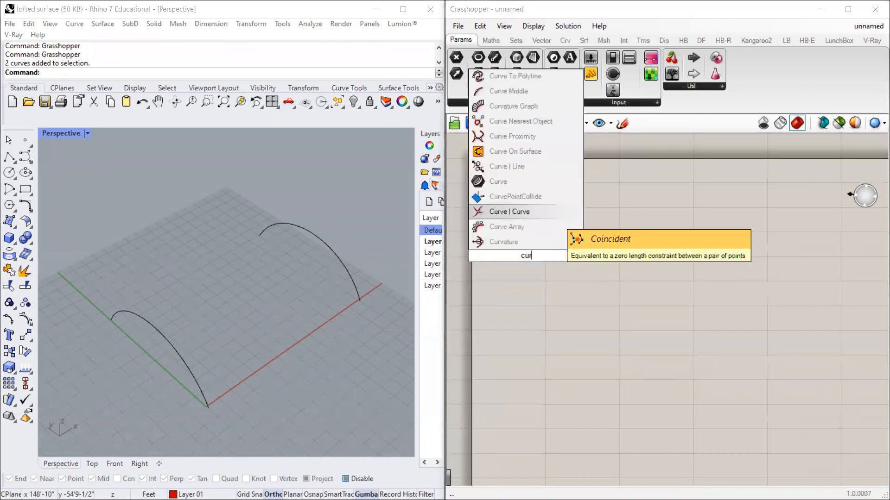
text(ve)
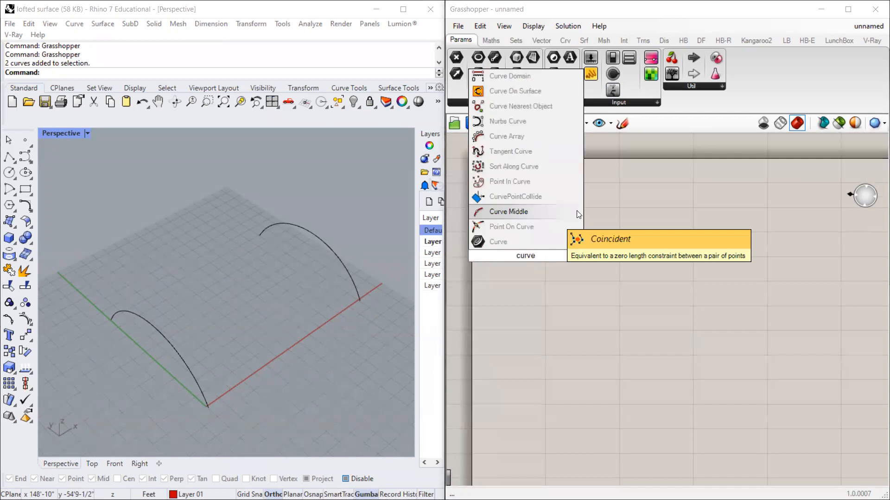
click(510, 239)
Step: Reference both arched Rhino curves in the Curve parameter as multiple curves
scroll(270, 264, down, 15)
right_drag(222, 264, 274, 275)
scroll(274, 274, up, 10)
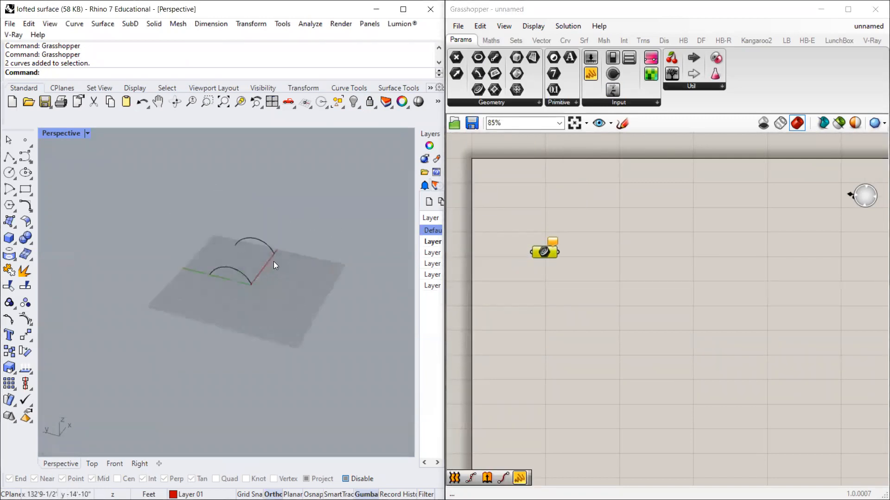
scroll(199, 263, up, 2)
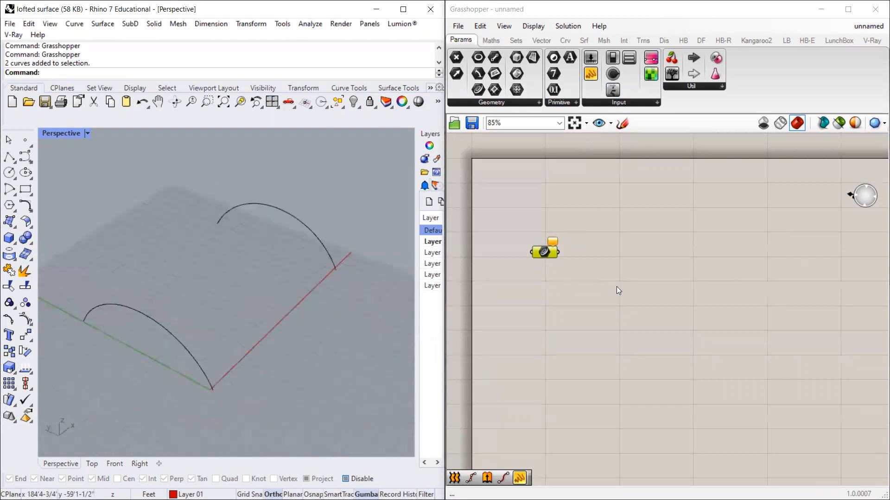
right_click(545, 253)
click(589, 422)
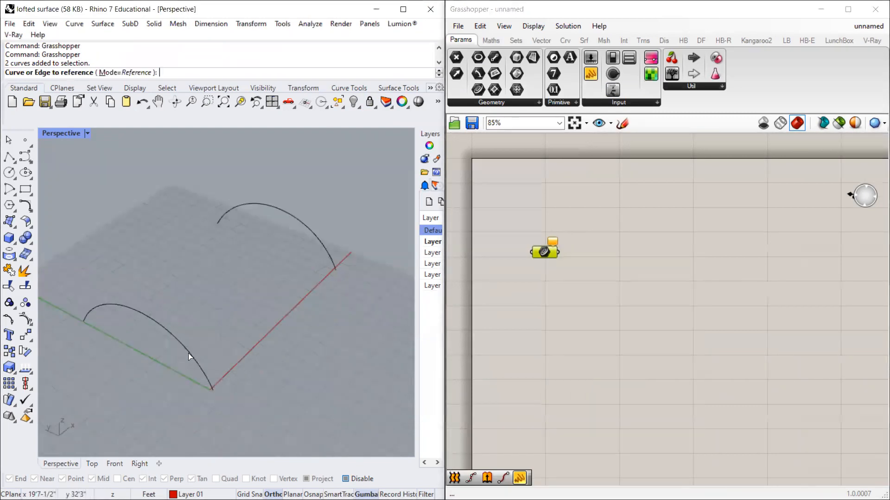
click(176, 332)
click(299, 220)
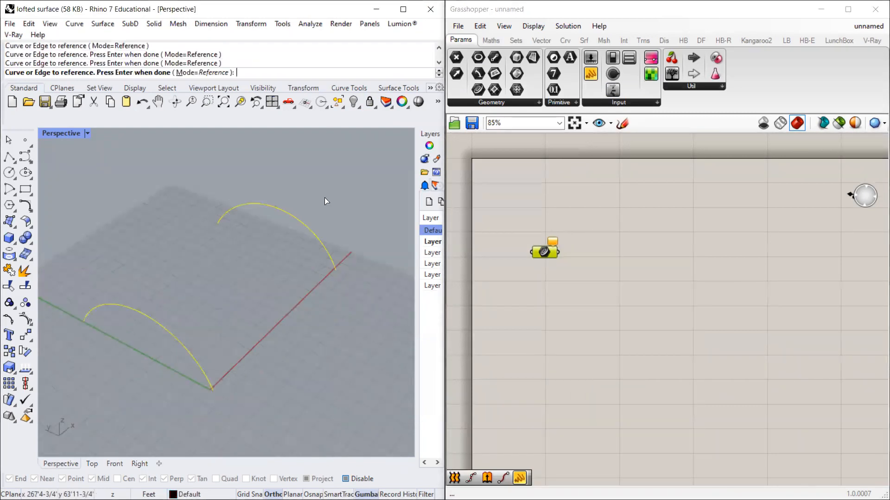
key(Return)
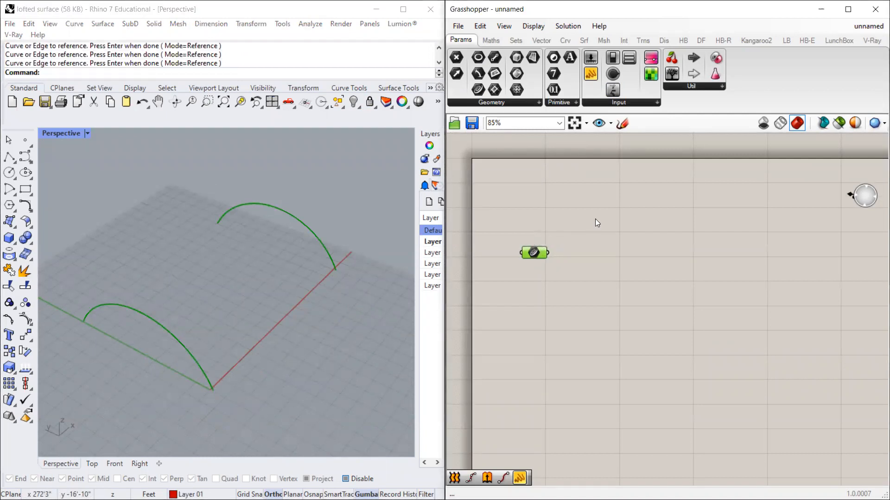
Step: Add a Loft component beside the Curve parameter and connect the curves to its Curves input
double_click(596, 220)
text(lof)
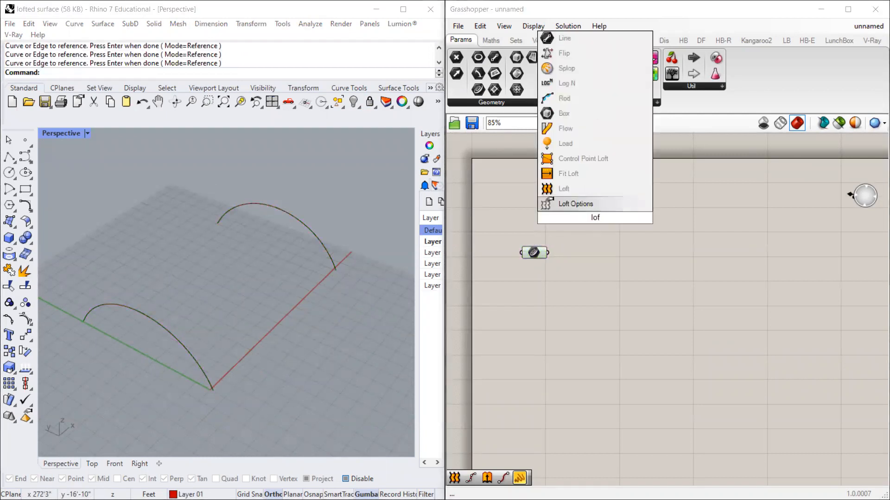
key(Up)
key(Return)
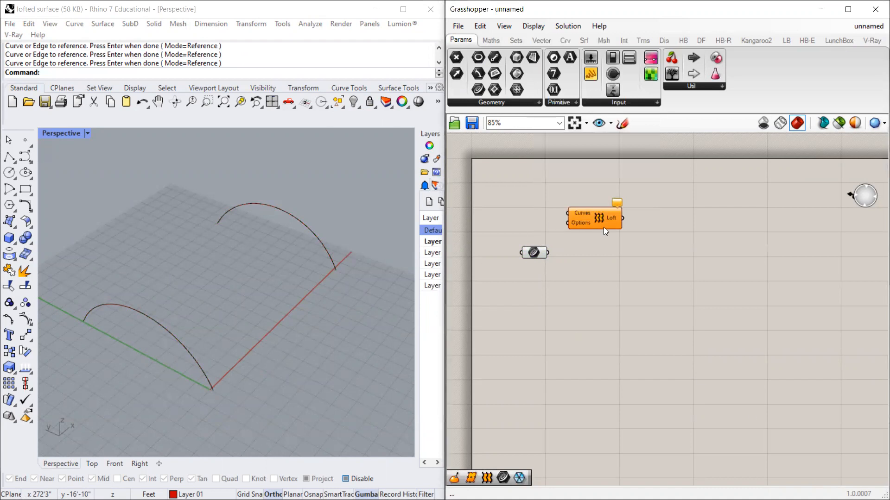
drag(599, 222, 613, 265)
drag(548, 252, 581, 256)
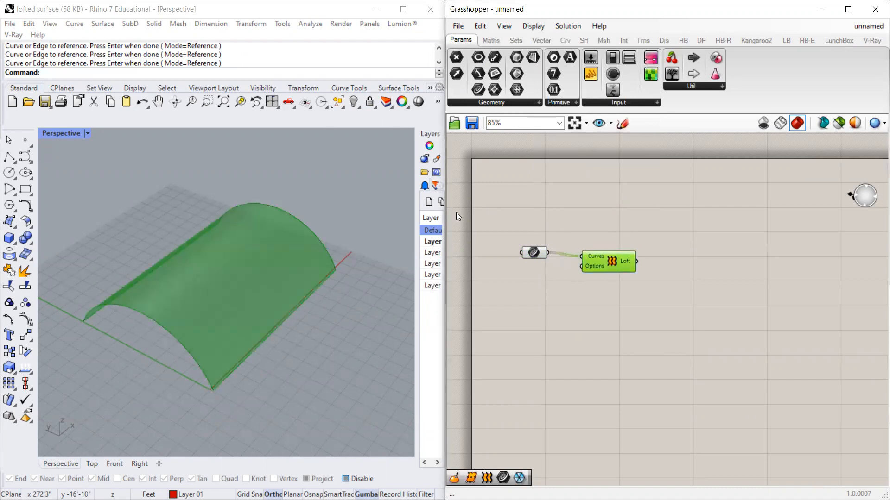
Step: Align the Curve parameter and the Loft component closer together on the canvas
right_drag(342, 178, 83, 260)
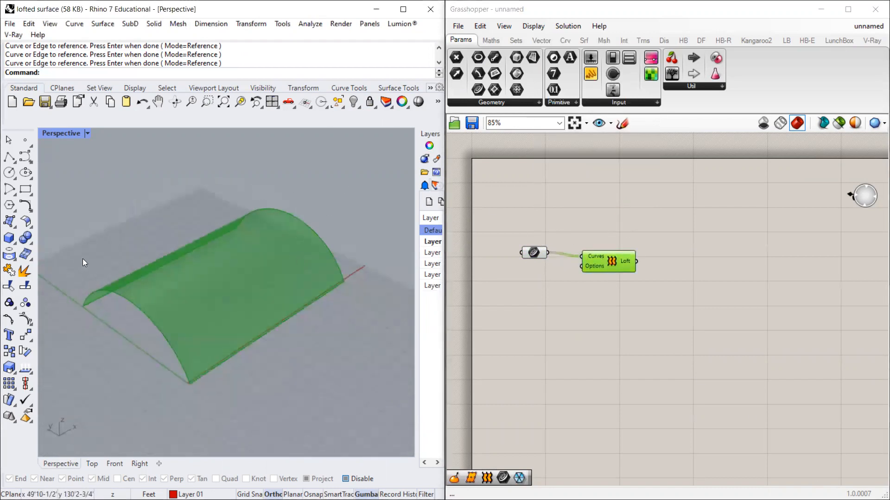
scroll(167, 237, up, 3)
scroll(161, 227, down, 4)
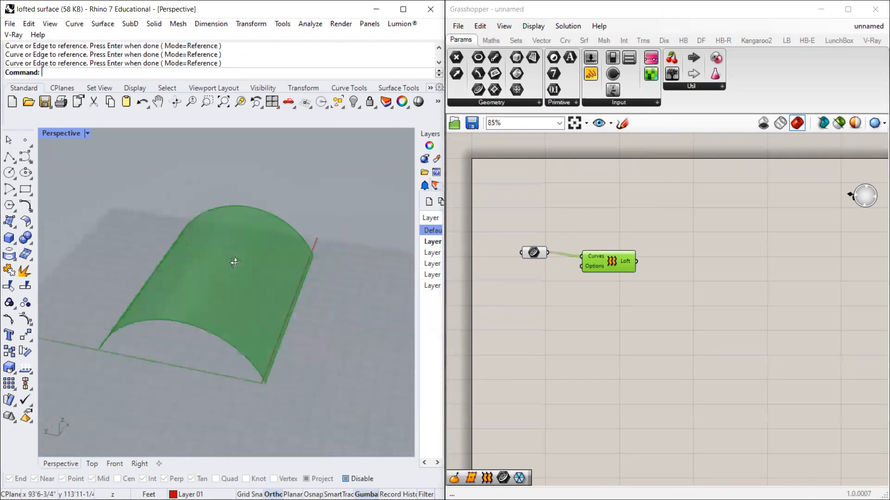
click(603, 242)
drag(596, 270, 591, 273)
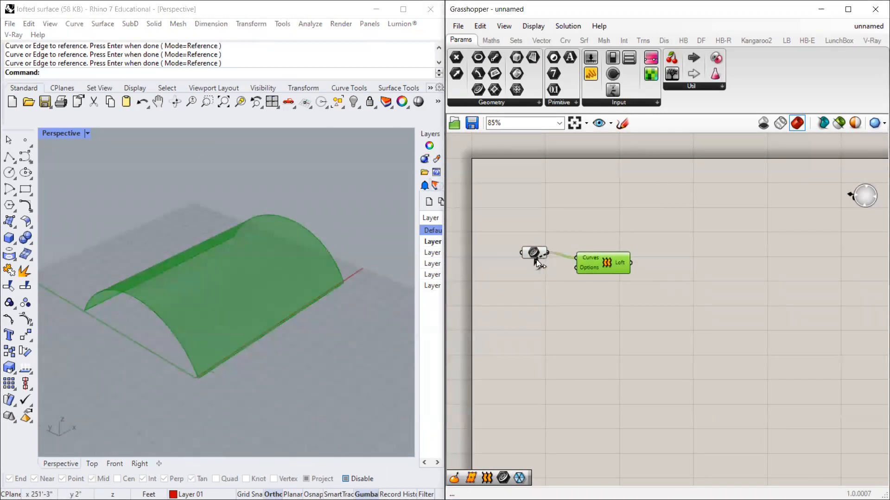
drag(532, 251, 531, 254)
drag(616, 267, 585, 262)
click(650, 250)
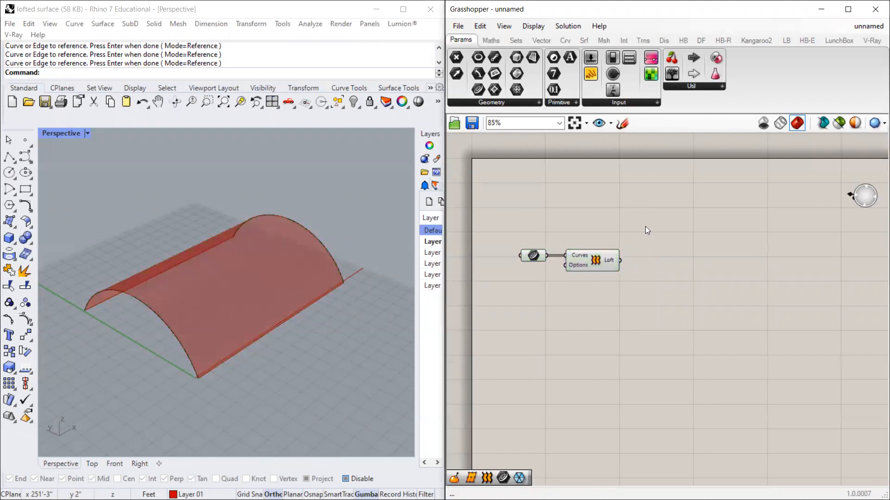
Step: Add the LunchBox Triangle Panels B component and connect the Loft output to its Surface input
double_click(659, 247)
click(787, 41)
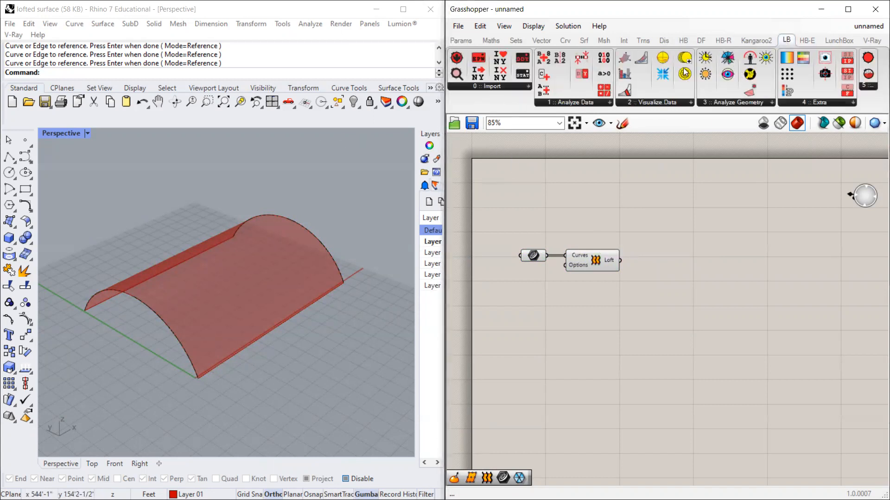
click(847, 39)
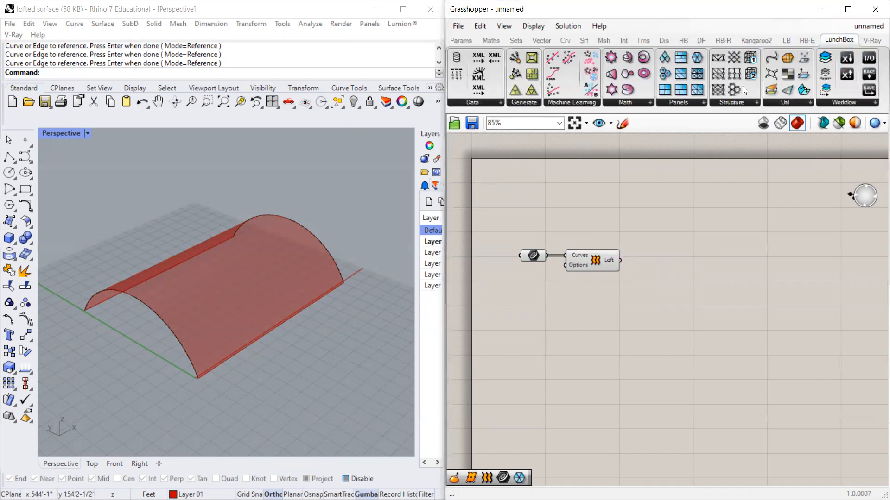
click(692, 105)
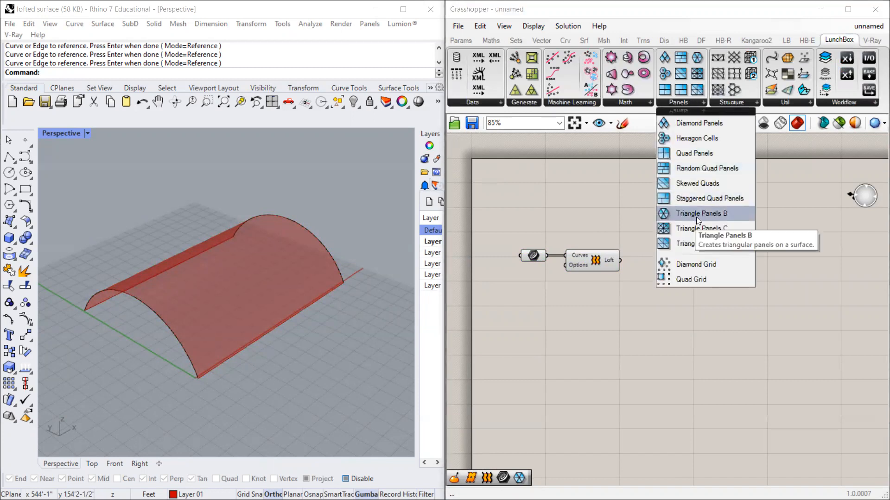
drag(696, 217, 677, 269)
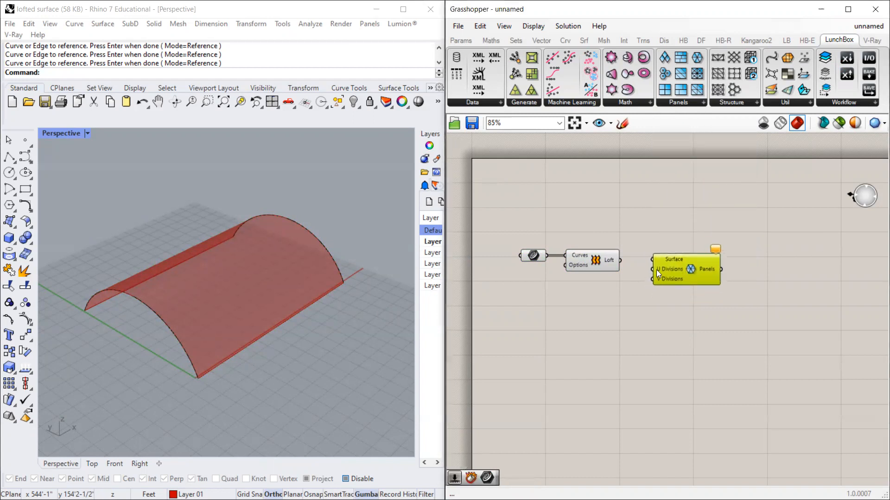
drag(620, 261, 652, 259)
Step: Examine the triangular panels on the lofted surface up close and from different angles
click(314, 218)
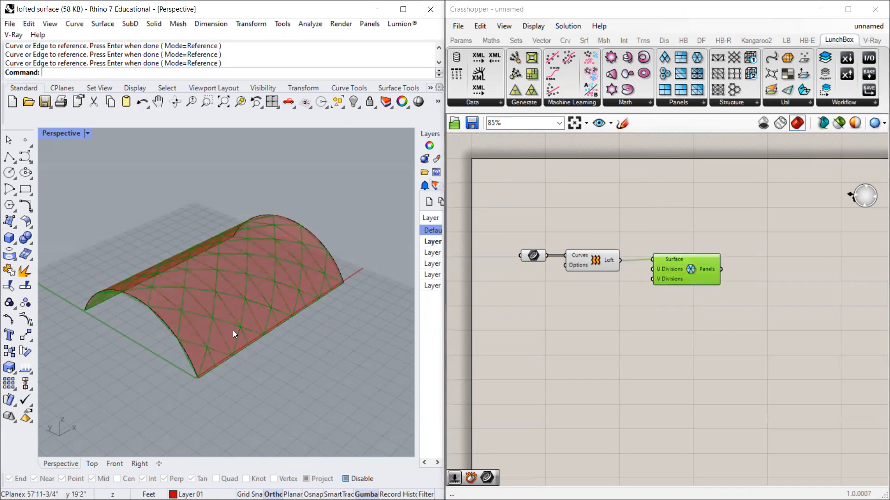
scroll(234, 335, up, 6)
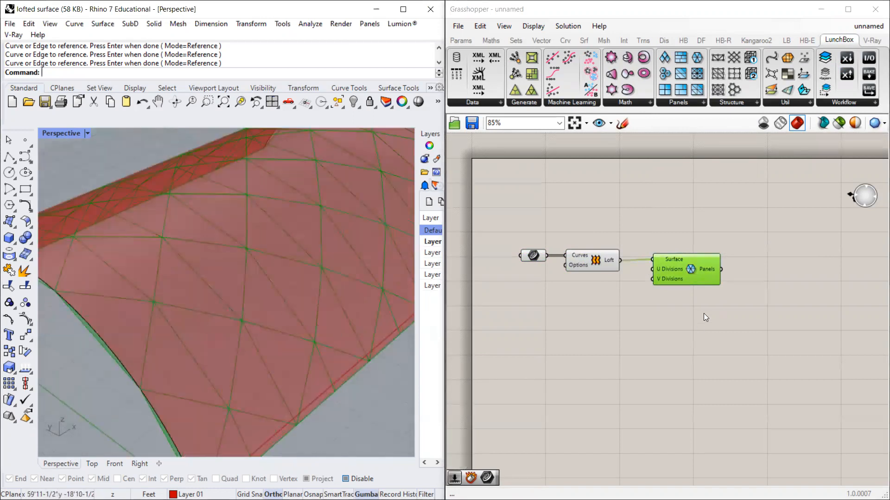
click(591, 263)
click(318, 332)
scroll(319, 306, down, 6)
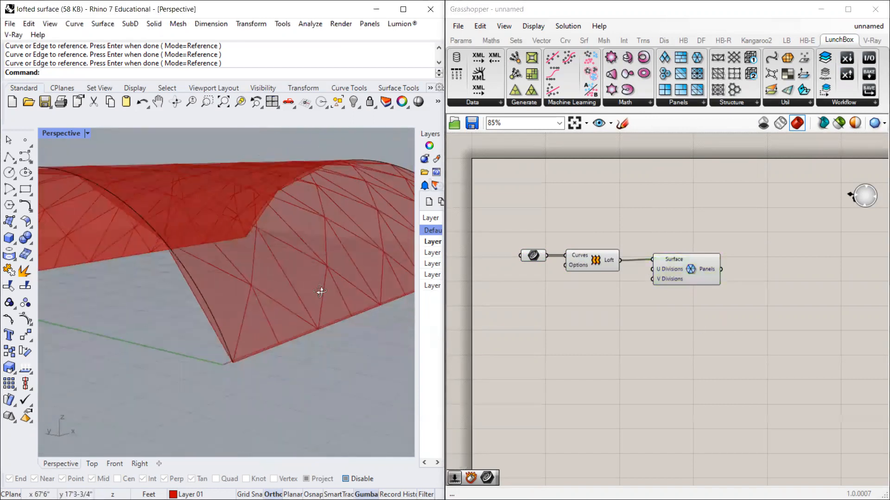
scroll(321, 291, up, 3)
Step: Create an integer number slider with the value 5 and connect it to the U Divisions input of Triangle Panels B
scroll(675, 280, up, 1)
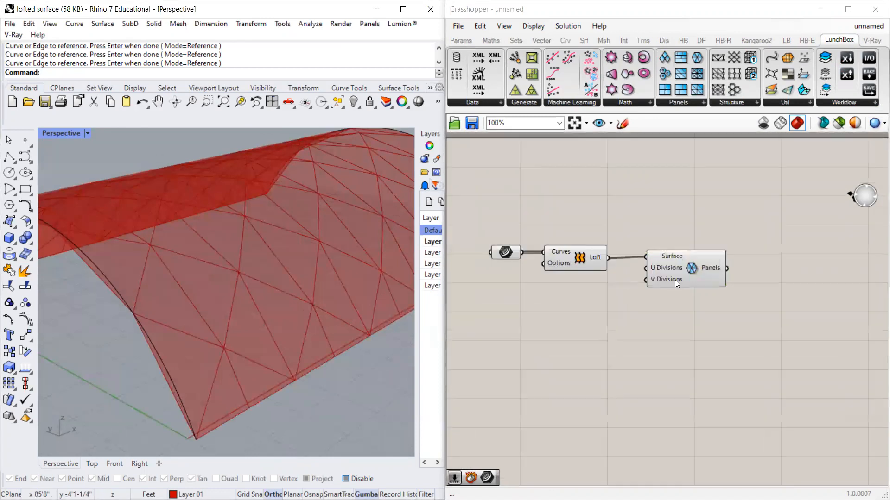
double_click(579, 313)
text(n)
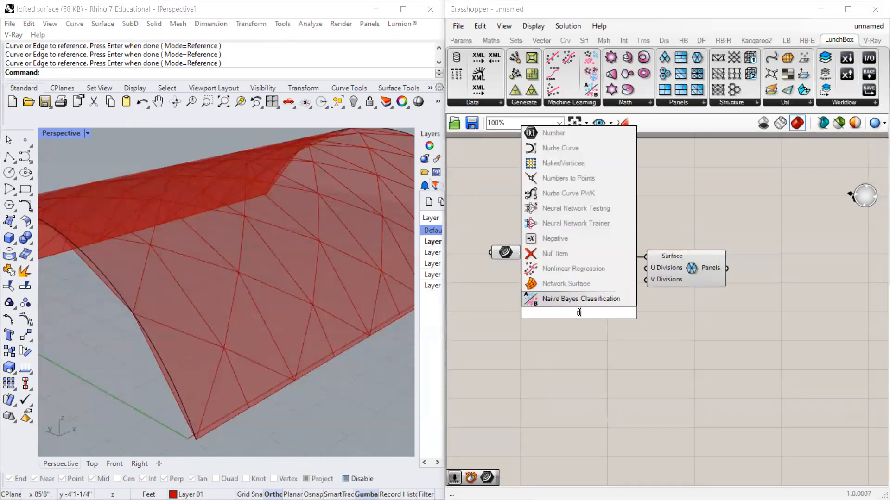
text(umber)
key(BackSpace)
key(BackSpace)
key(BackSpace)
key(BackSpace)
key(BackSpace)
key(BackSpace)
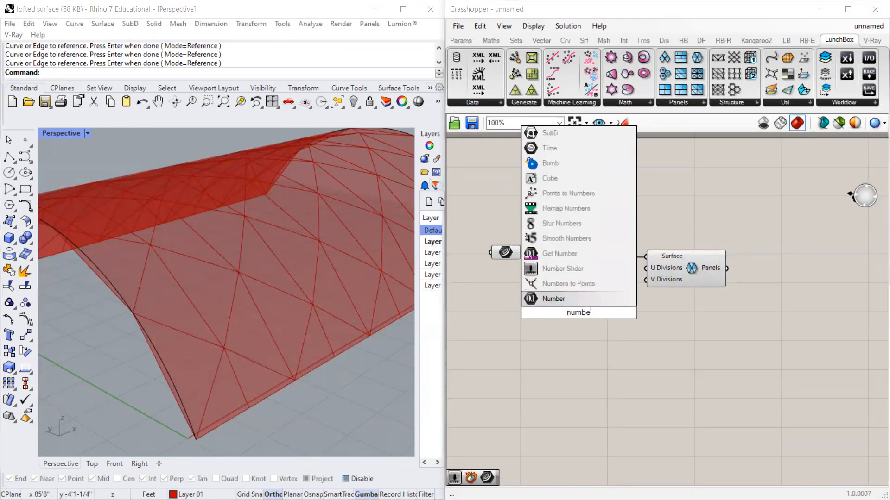
text(0.)
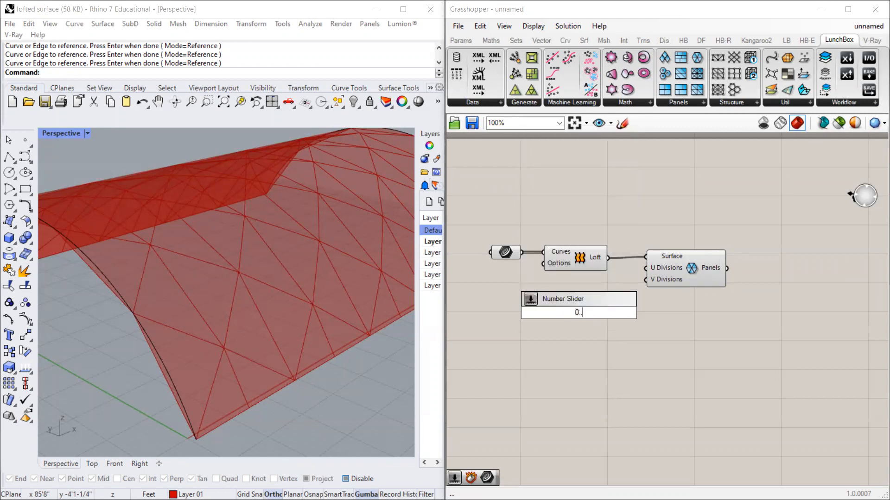
key(Return)
drag(545, 297, 538, 292)
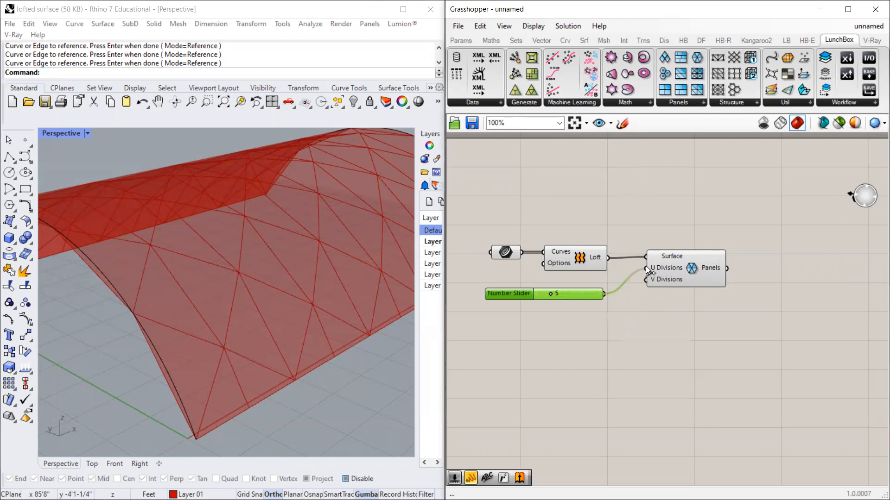
drag(646, 267, 647, 268)
drag(674, 274, 672, 282)
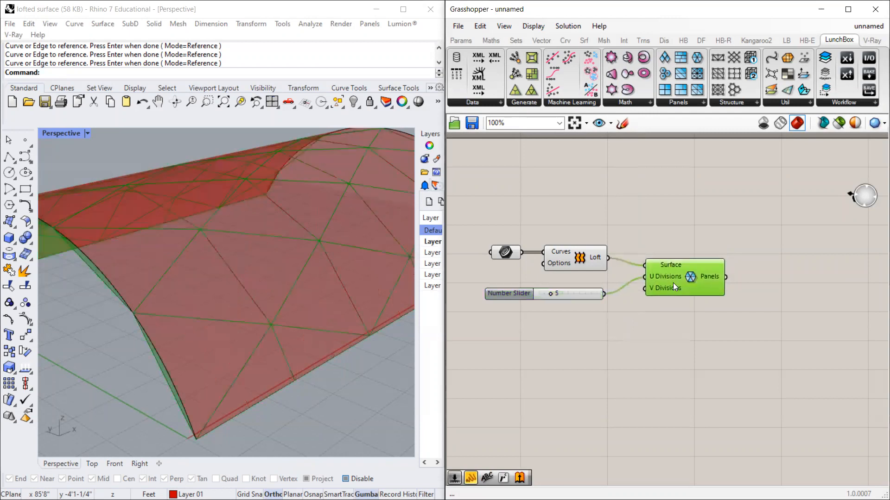
Step: Duplicate the number slider below the original and connect the copy to the V Divisions input
click(512, 293)
key(ctrl+c)
key(ctrl+v)
drag(520, 296, 518, 320)
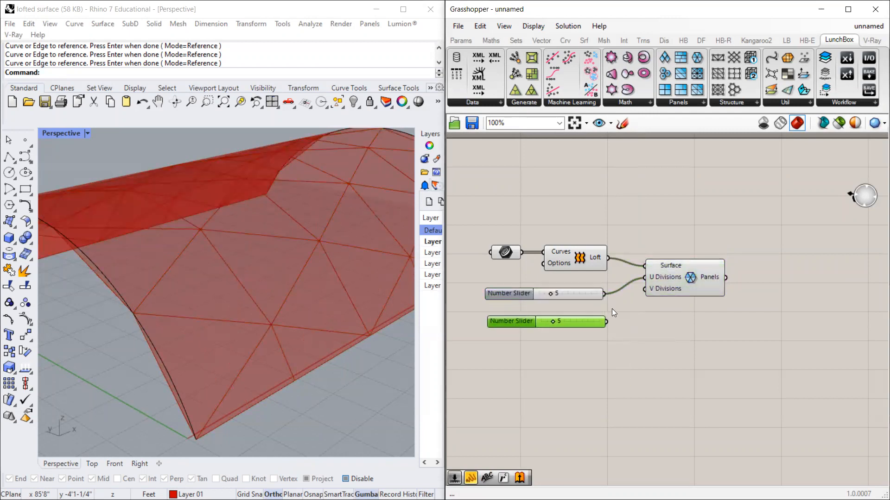
drag(606, 322, 683, 288)
Step: Set the U Divisions slider to 15 and the V Divisions slider to 24
drag(551, 294, 600, 320)
click(553, 319)
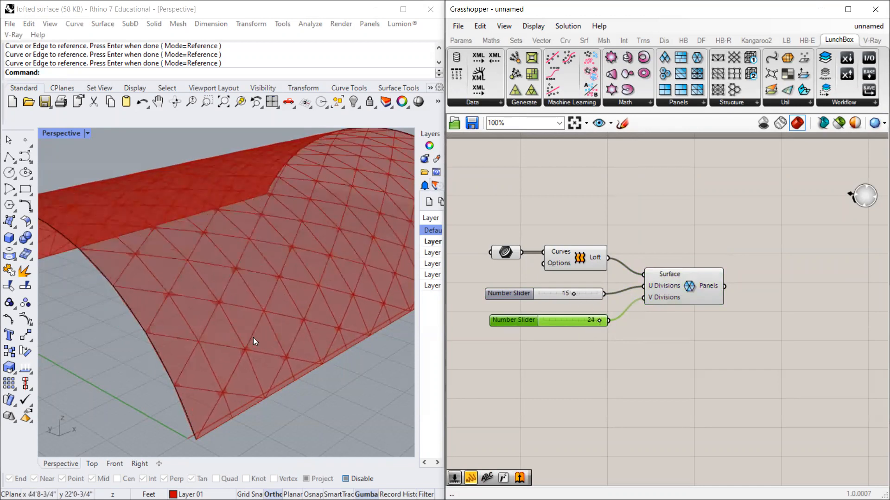
Step: Examine the denser triangular panelling on the lofted surface and the finished component layout
scroll(248, 338, down, 3)
right_drag(221, 336, 226, 370)
scroll(212, 389, up, 7)
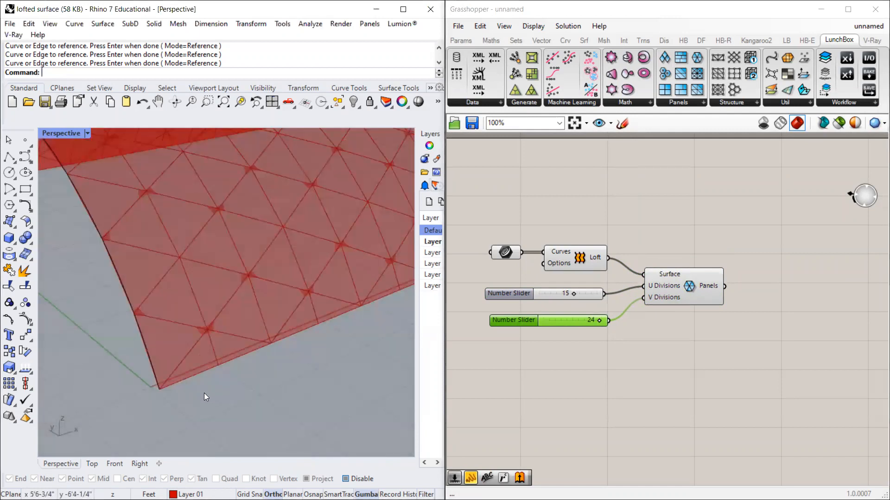
scroll(246, 361, down, 6)
scroll(612, 324, up, 2)
click(695, 219)
scroll(701, 219, down, 3)
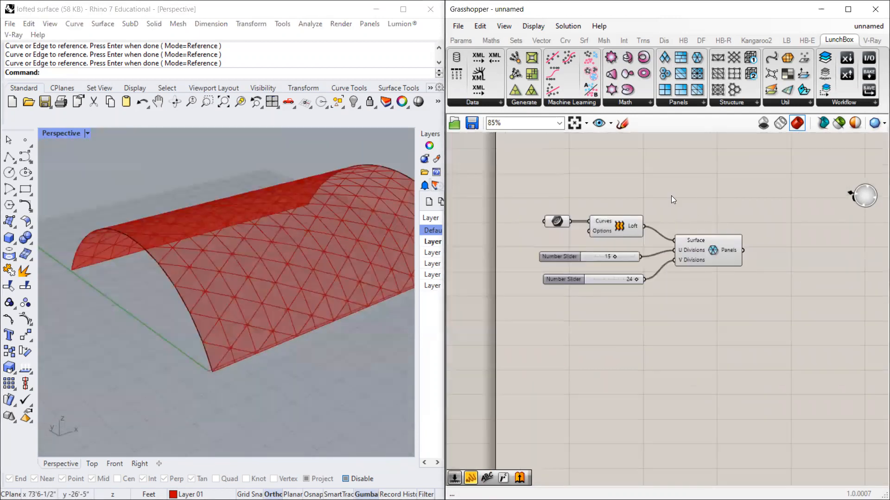
scroll(251, 300, up, 3)
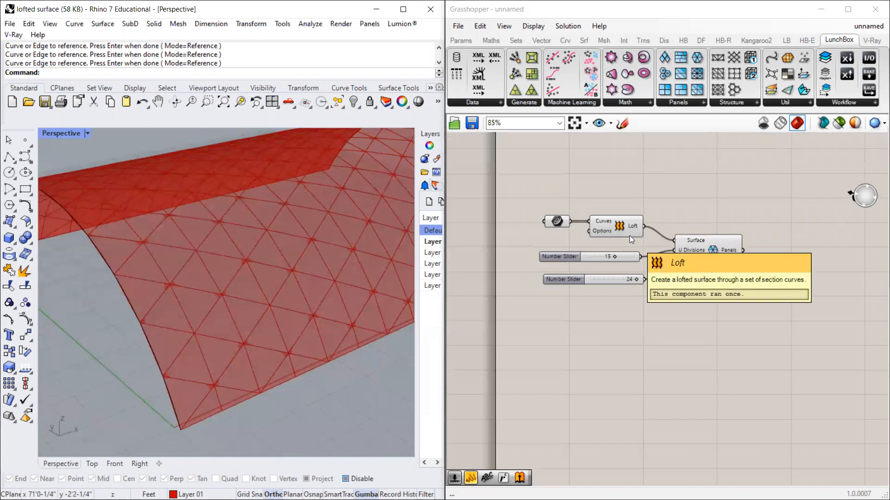
Step: Examine the individual triangular panels near the open edge of the lofted surface in close-up
scroll(262, 278, down, 6)
scroll(262, 279, up, 6)
right_drag(279, 284, 257, 308)
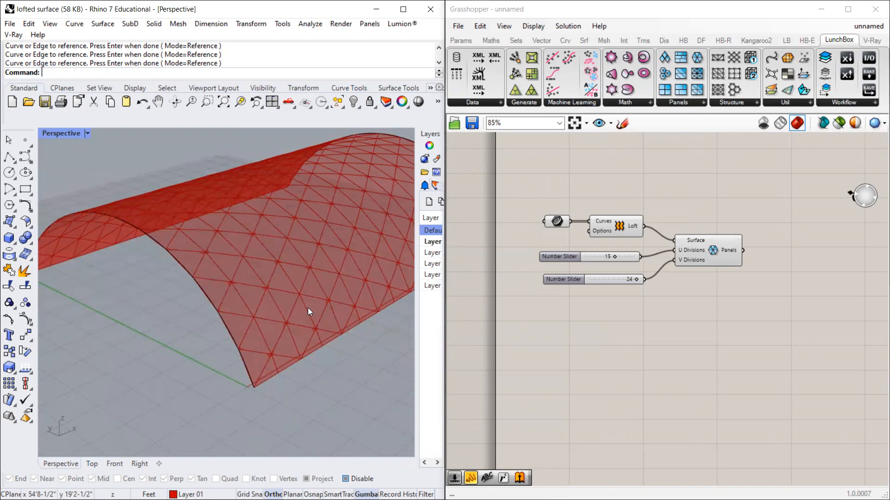
mouse_move(679, 257)
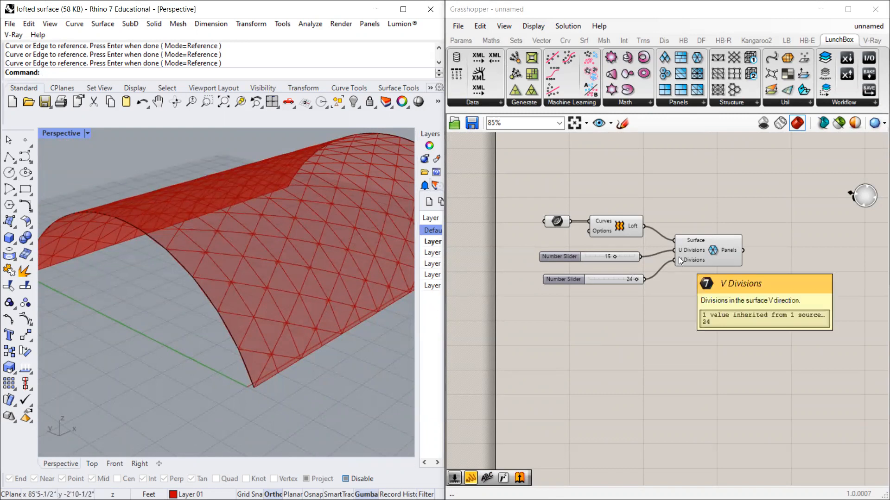
right_drag(701, 261, 675, 261)
scroll(675, 261, down, 1)
scroll(675, 261, up, 1)
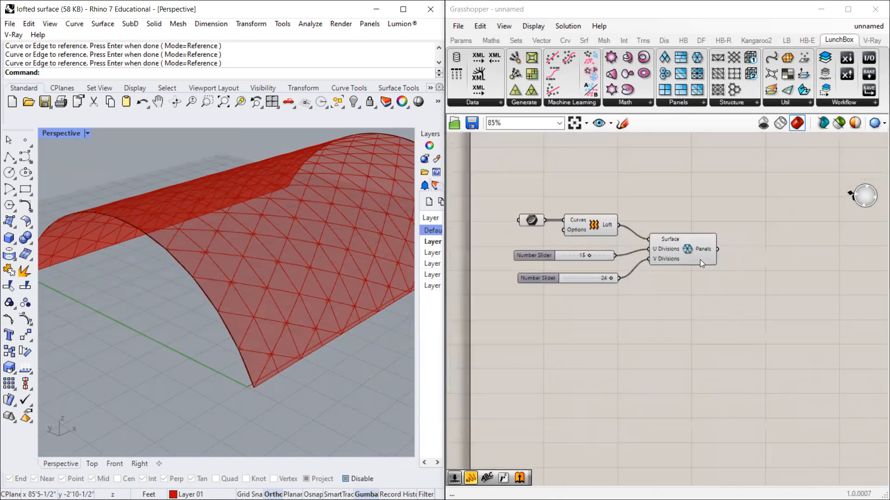
click(686, 260)
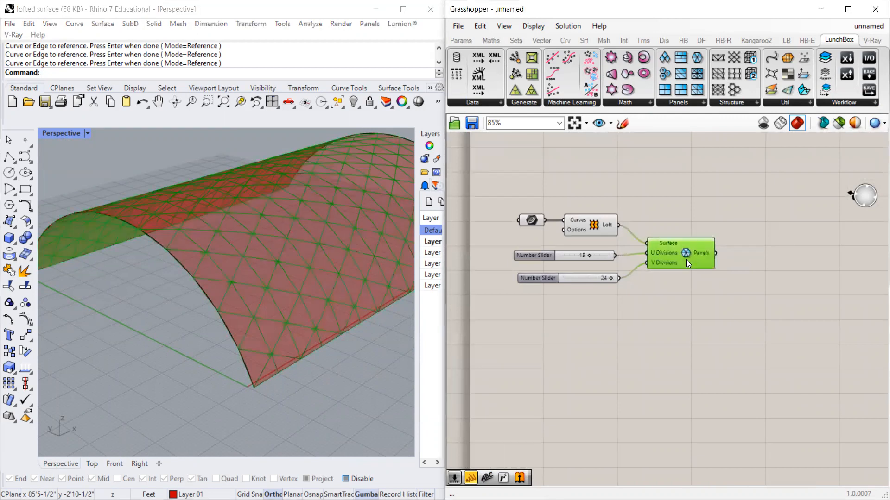
click(732, 180)
right_drag(750, 238, 692, 242)
scroll(693, 242, up, 1)
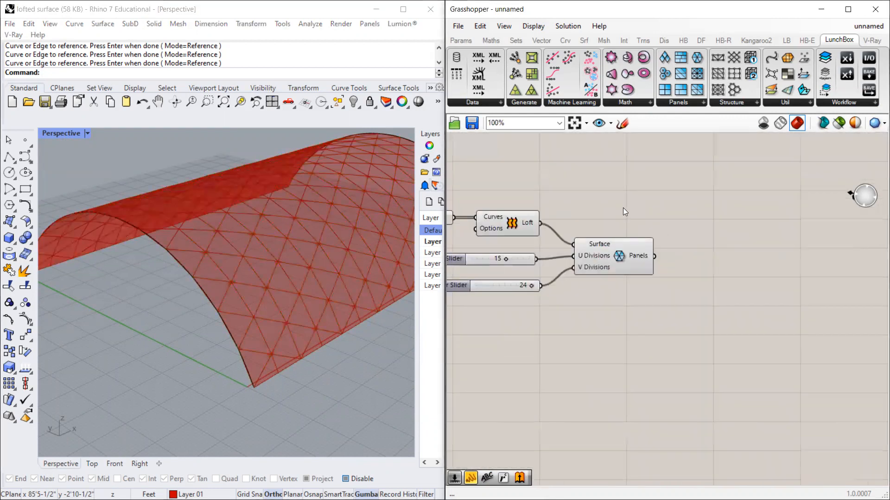
scroll(260, 267, up, 3)
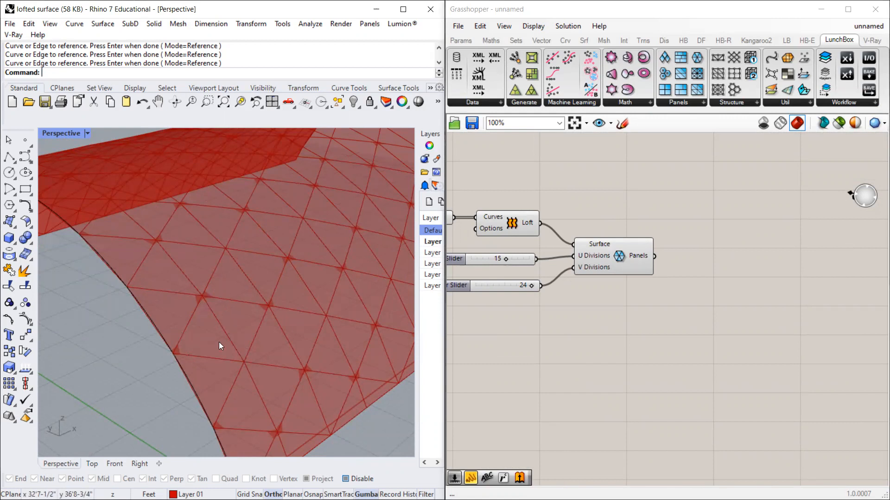
scroll(324, 327, down, 5)
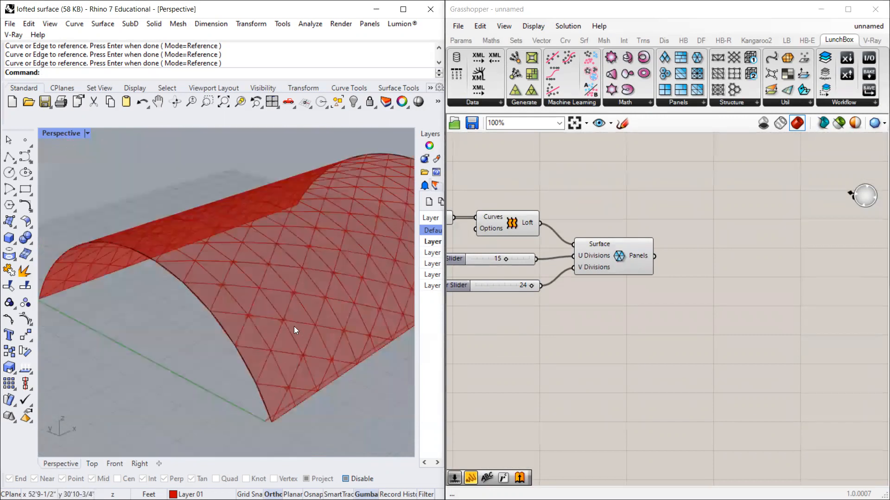
scroll(293, 326, up, 8)
scroll(260, 303, down, 3)
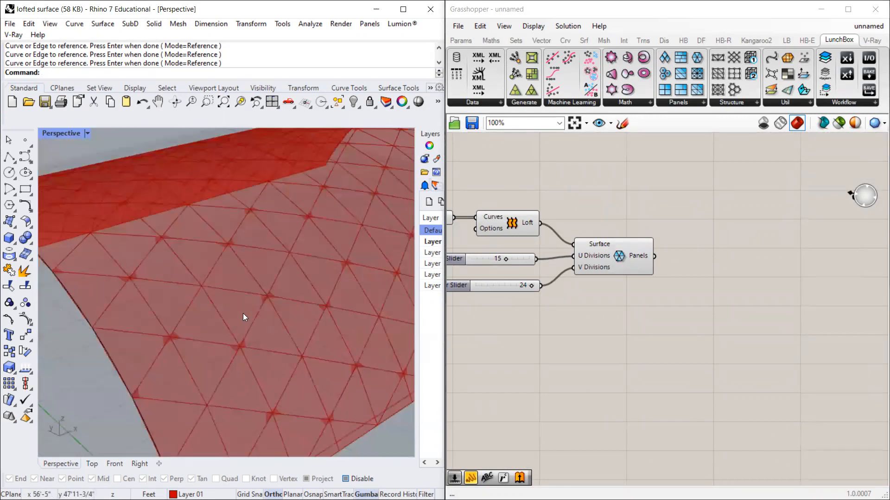
scroll(241, 313, up, 3)
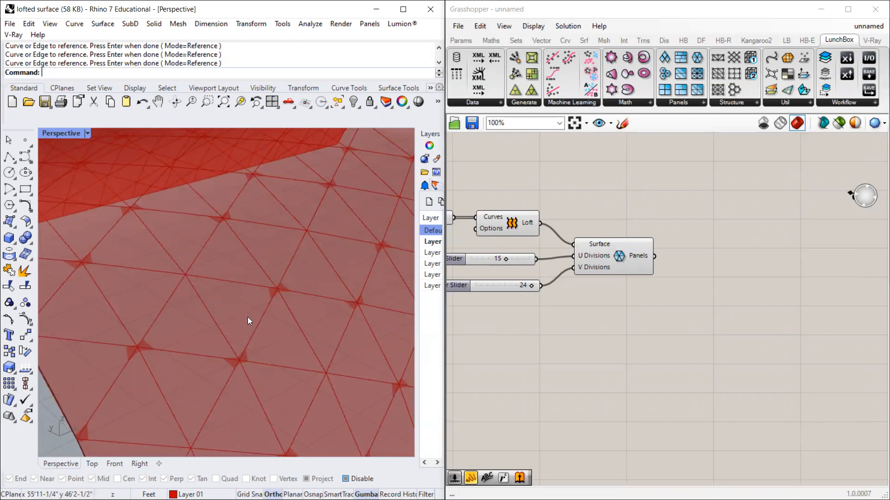
Step: Add an Area component to the lower right of Triangle Panels and connect the Panels output to its Geometry input
click(715, 299)
double_click(714, 298)
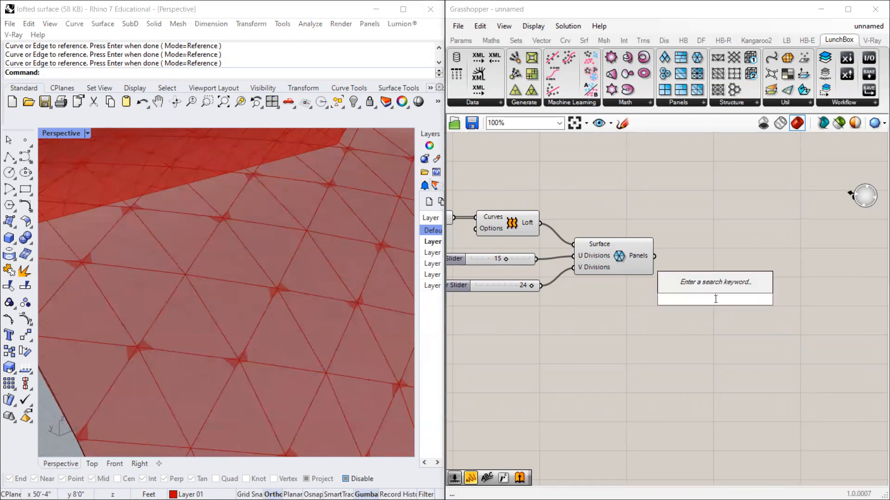
text(area)
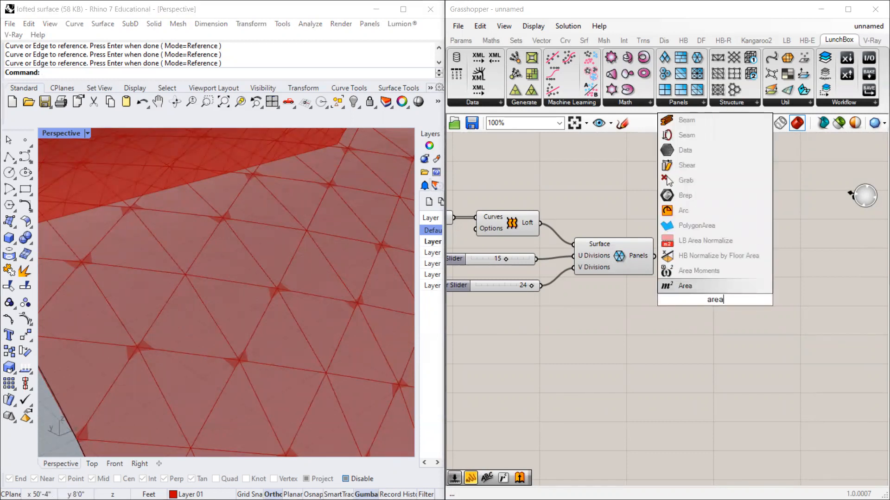
key(Return)
drag(706, 299, 756, 314)
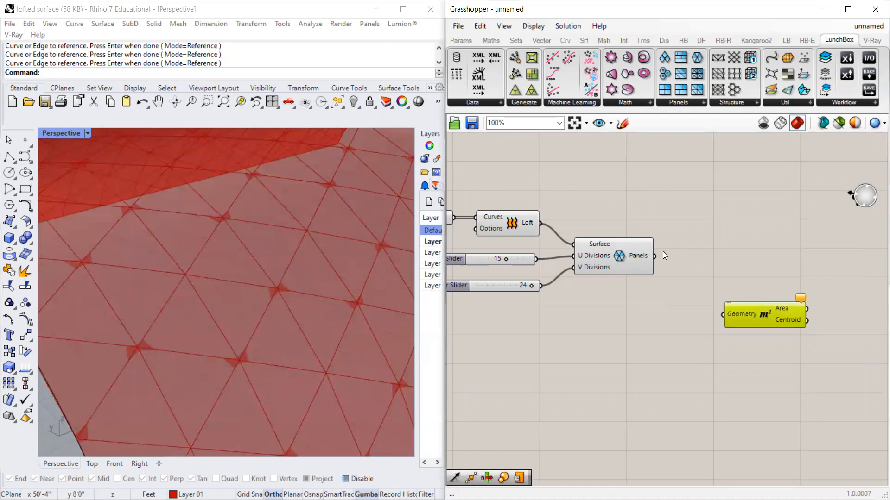
drag(655, 257, 723, 314)
scroll(267, 312, down, 3)
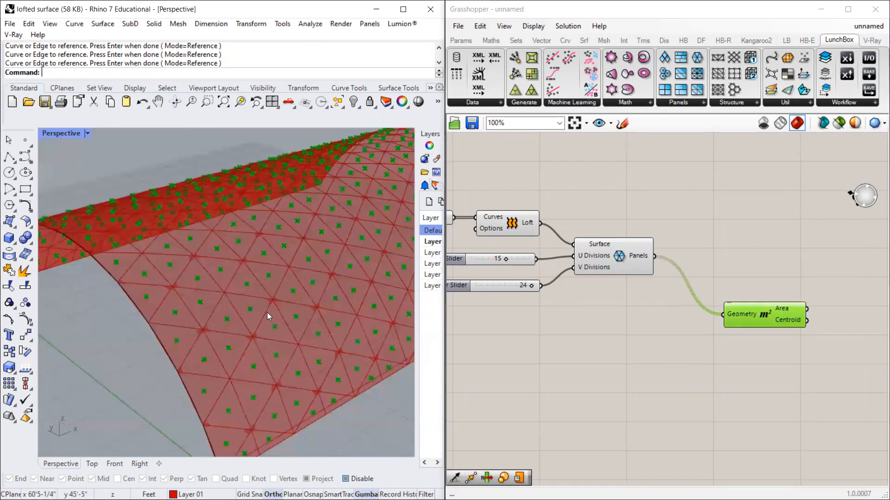
scroll(164, 343, up, 5)
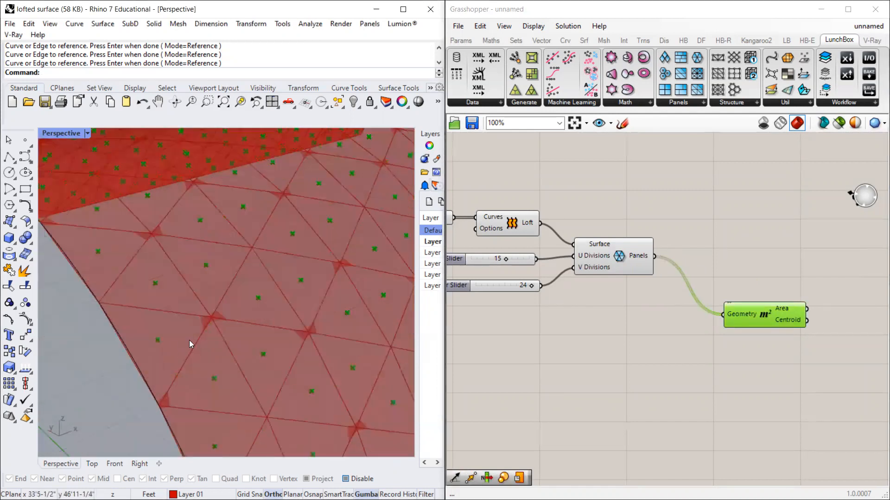
scroll(164, 343, down, 1)
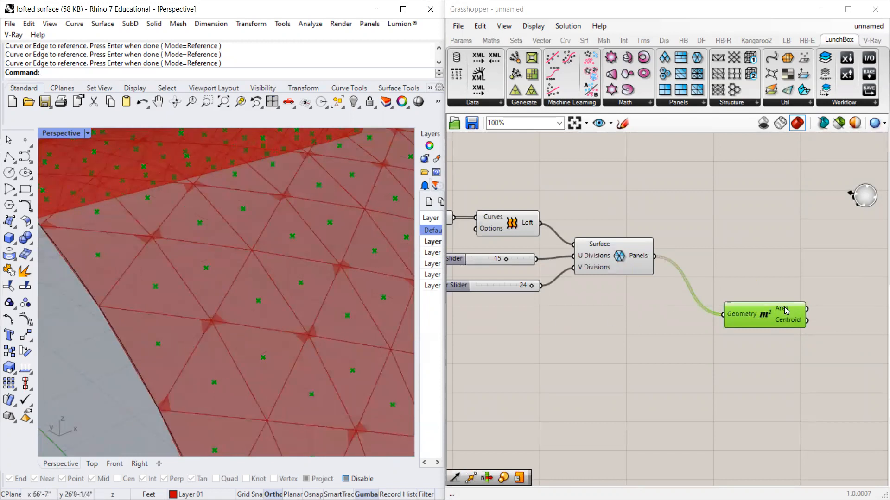
drag(776, 319, 762, 316)
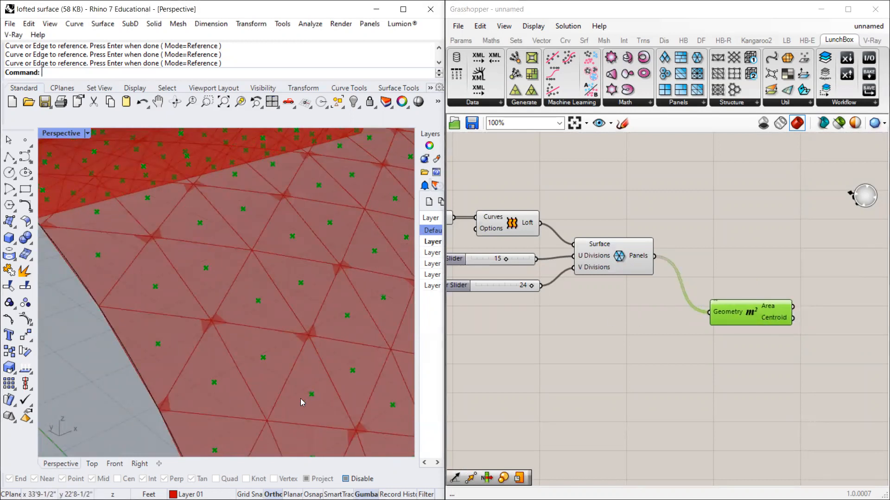
Step: Examine the panel outlines and their centroid points on the lofted surface with the triangular panels highlighted
scroll(301, 398, down, 2)
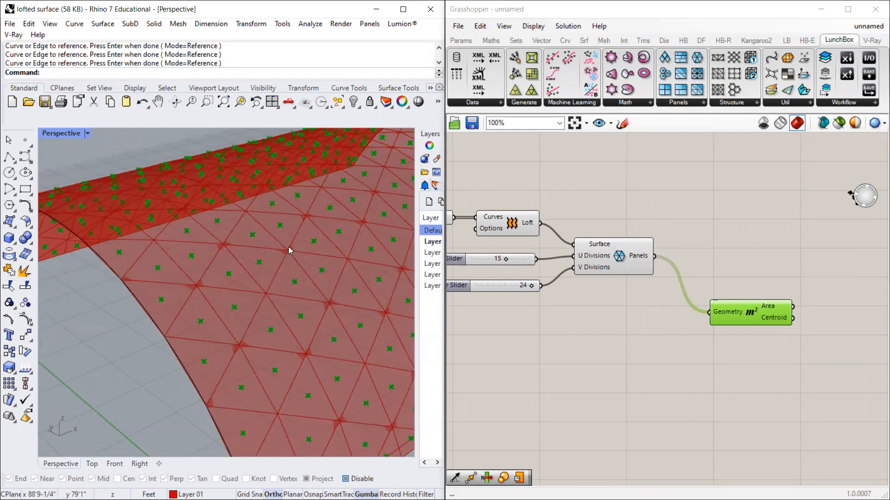
scroll(289, 247, up, 2)
click(604, 256)
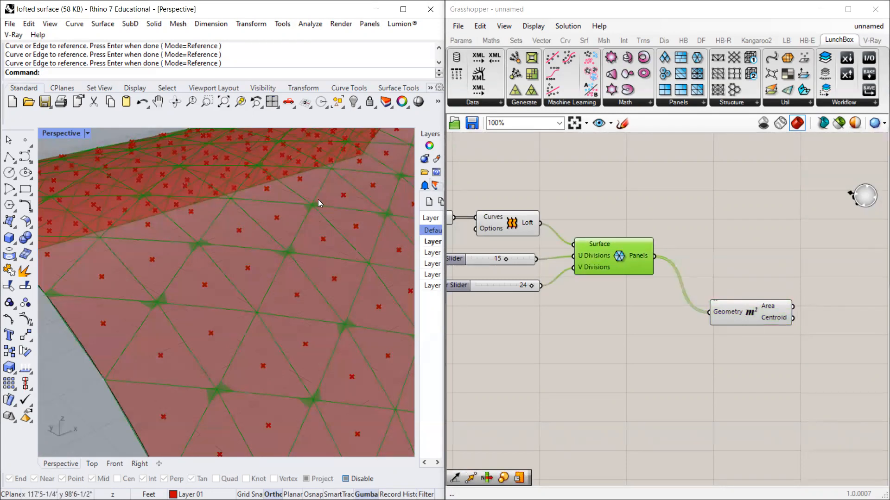
scroll(207, 304, up, 5)
scroll(176, 284, down, 3)
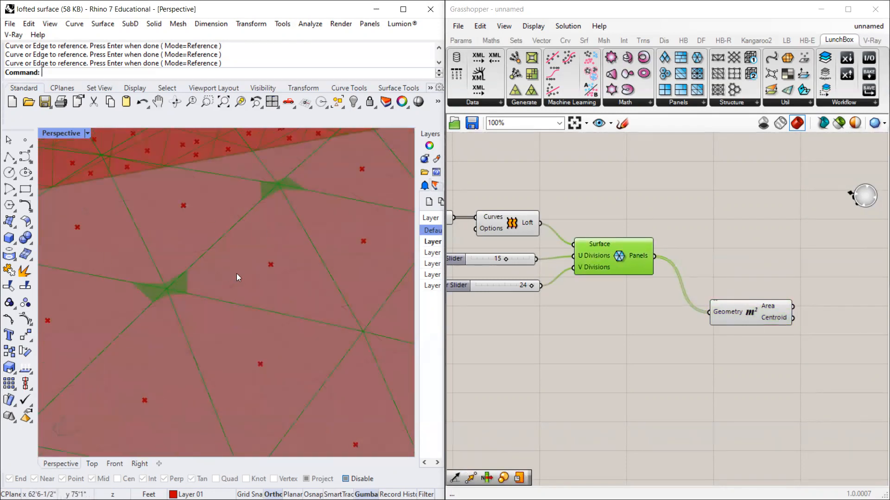
scroll(237, 273, down, 4)
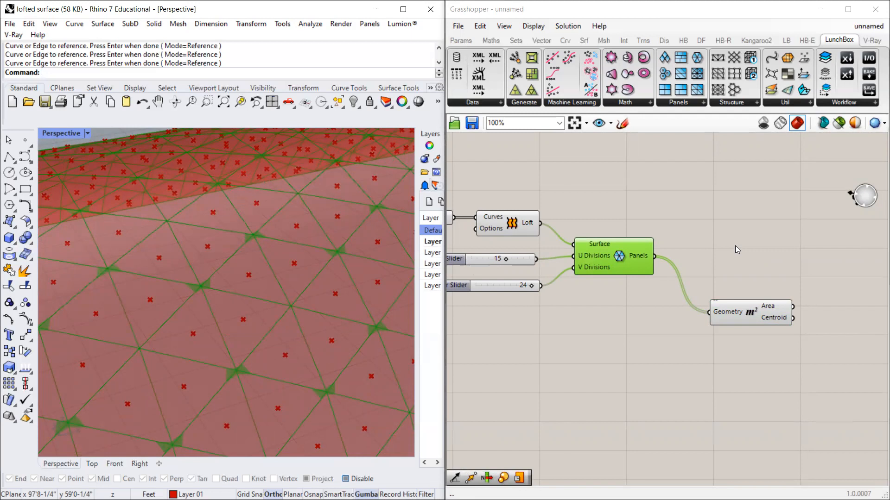
scroll(249, 263, down, 4)
scroll(250, 255, up, 3)
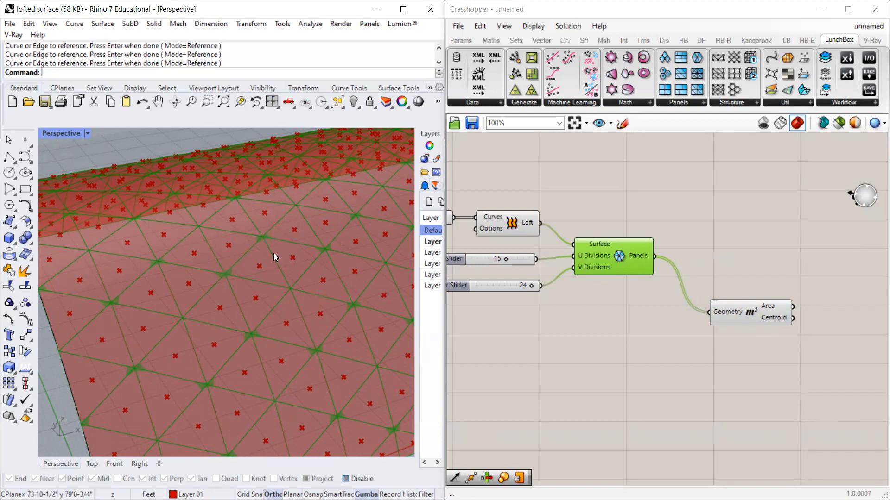
scroll(273, 255, down, 2)
scroll(213, 371, up, 3)
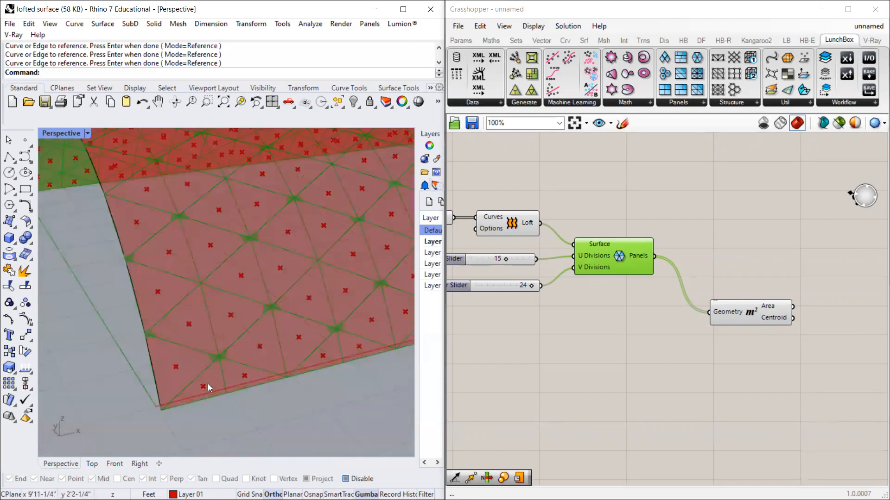
click(674, 234)
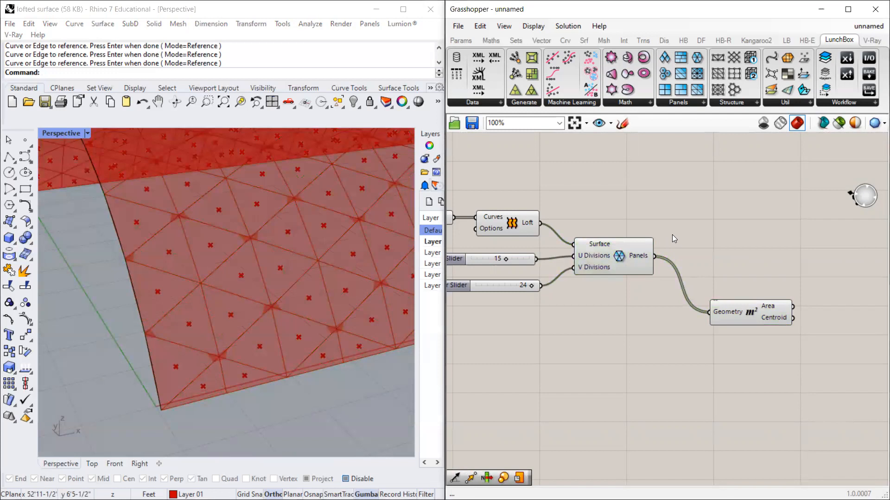
Step: Add an Explode component above the Area component and connect the Panels output to its Curve input
double_click(692, 225)
text(ex)
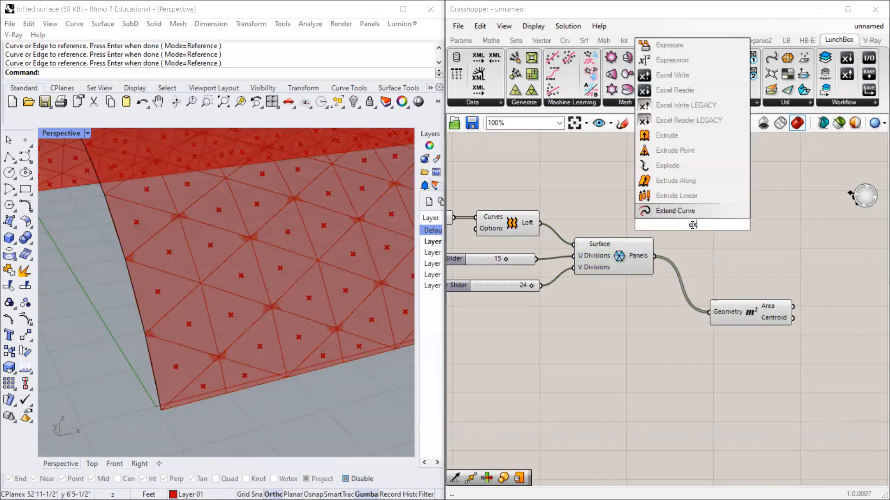
text(plo)
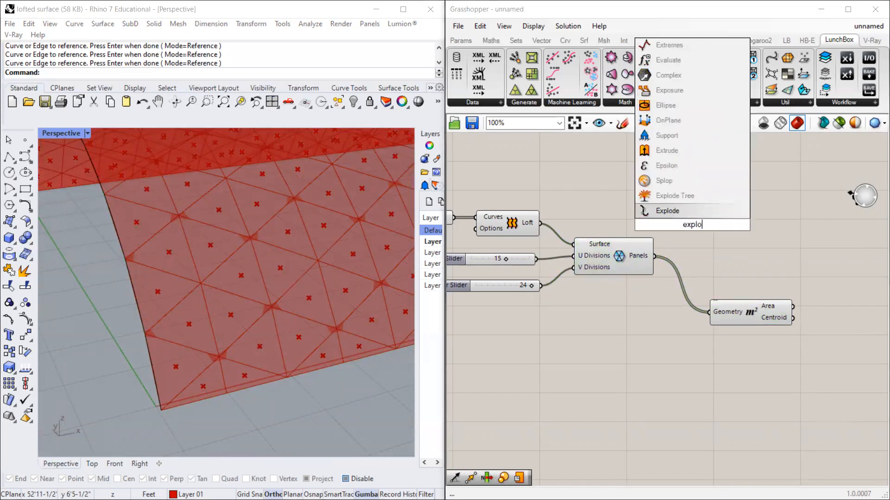
key(Return)
drag(694, 229, 755, 217)
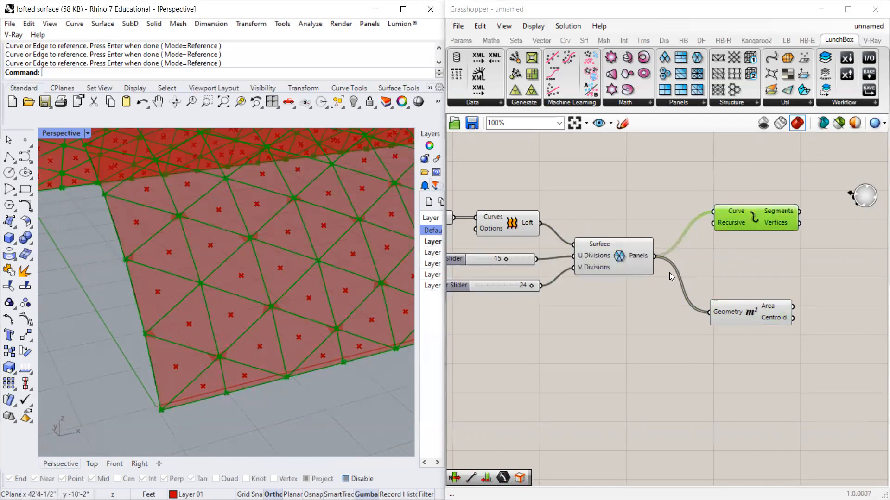
click(616, 201)
Step: Add a List Item component beside Explode and connect the Vertices output to its List input
scroll(615, 201, down, 3)
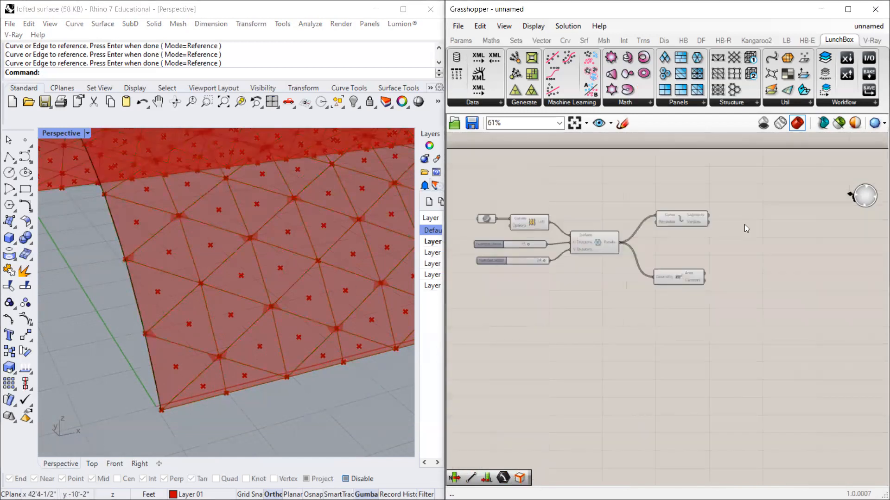
scroll(720, 205, up, 3)
drag(672, 221, 675, 222)
double_click(719, 197)
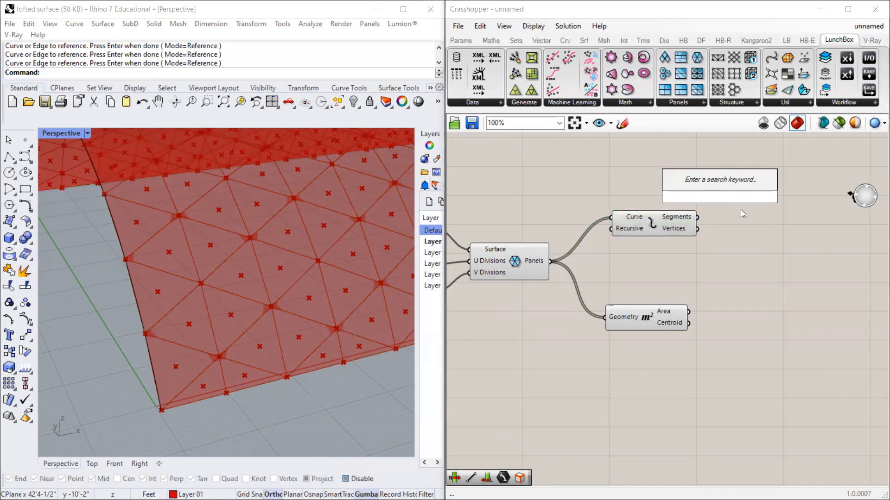
text(list)
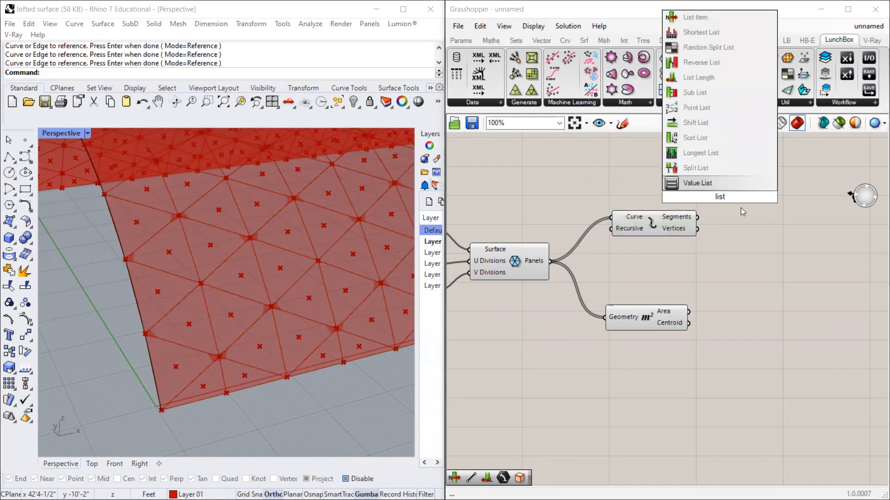
text( item)
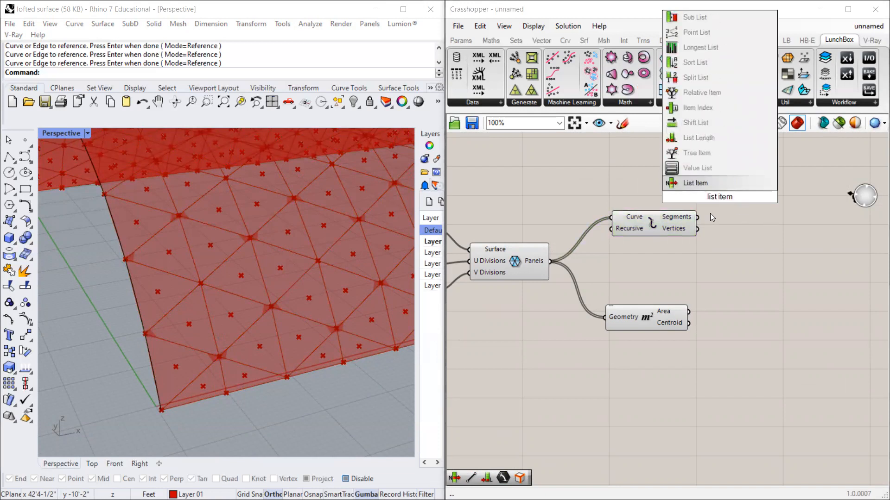
click(711, 189)
drag(711, 188, 748, 239)
drag(697, 228, 747, 258)
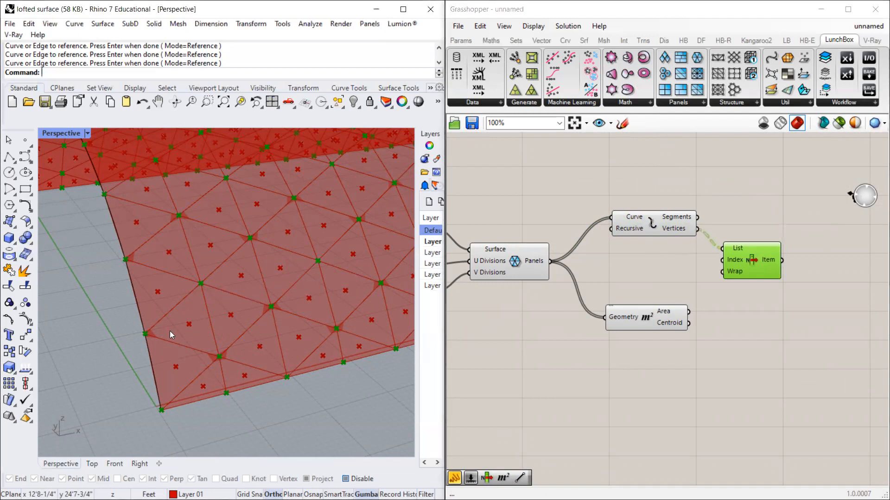
Step: Duplicate the List Item component above the original and connect the Explode component's Segments output to the copy's List input
key(ctrl+v)
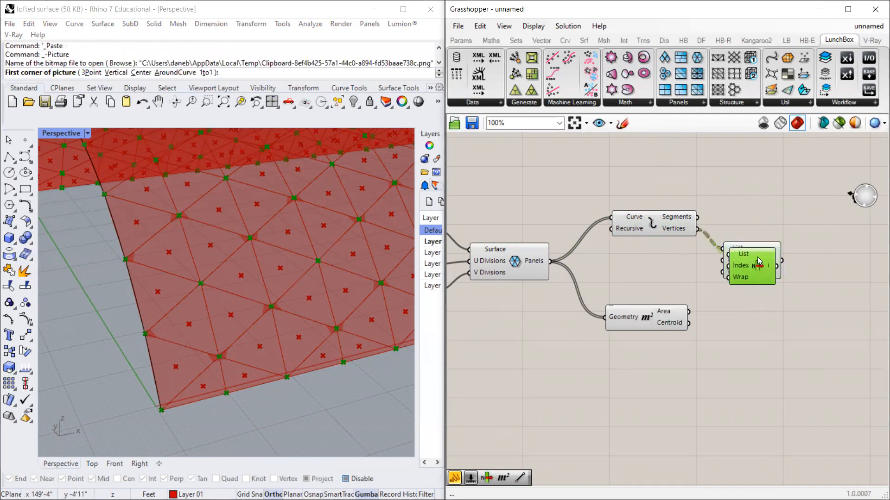
alt+drag(758, 261, 766, 205)
mouse_move(697, 217)
mouse_down()
mouse_move(727, 197)
mouse_move(747, 197)
mouse_up()
click(747, 197)
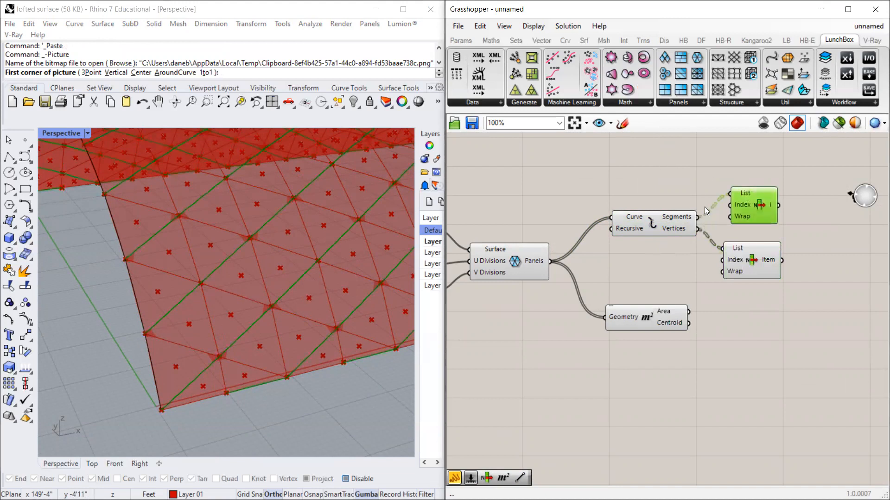
scroll(289, 211, down, 5)
scroll(289, 211, up, 3)
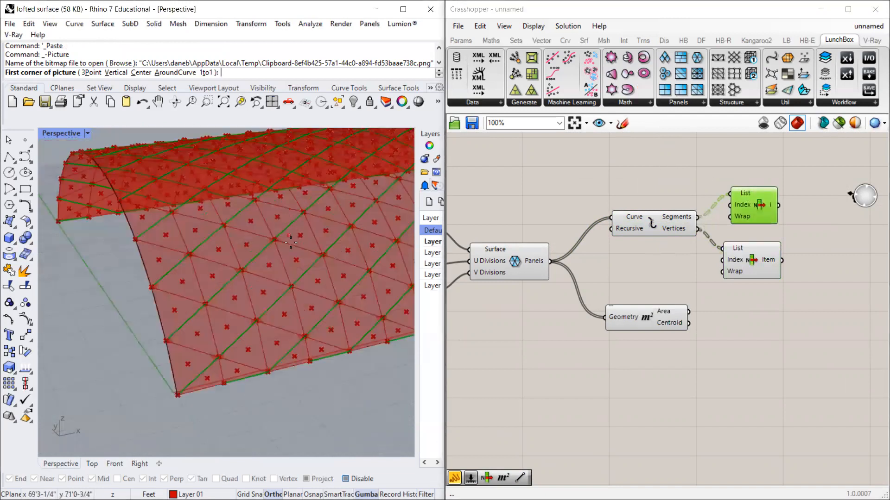
scroll(176, 280, up, 4)
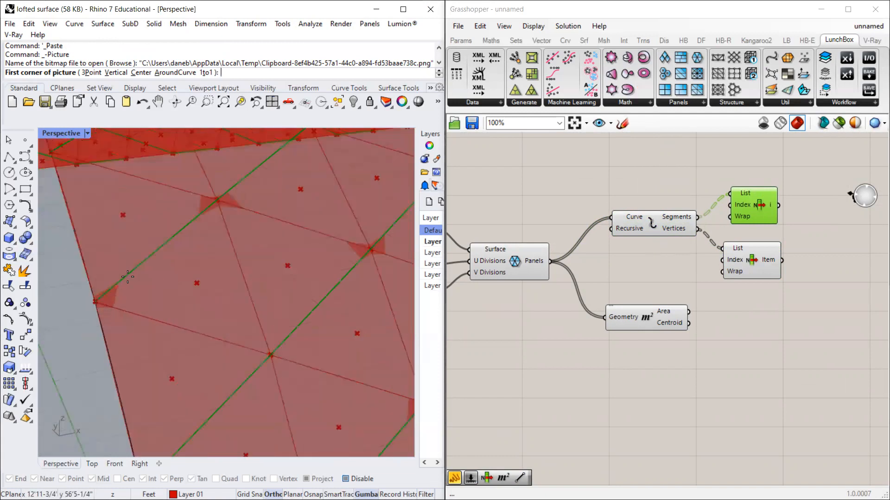
Step: Insert the +1 and +2 outputs on the List Item component fed by the Explode component's Segments output
scroll(767, 211, up, 6)
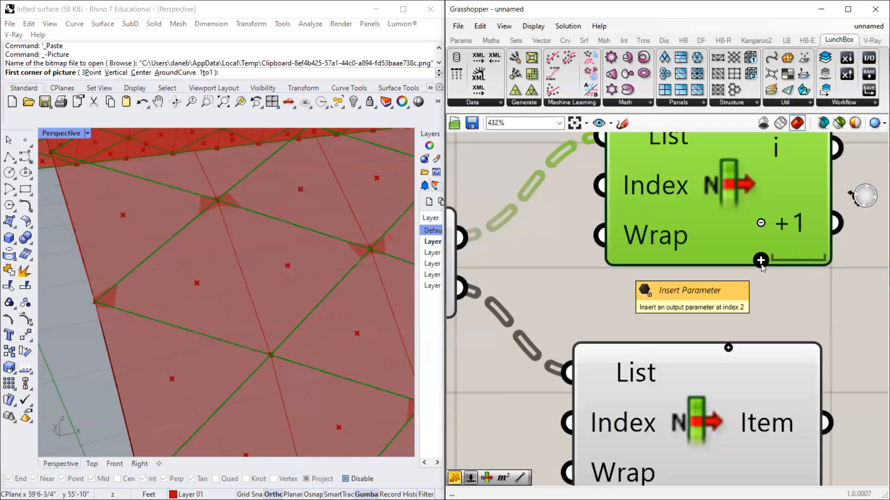
click(760, 261)
scroll(762, 267, down, 4)
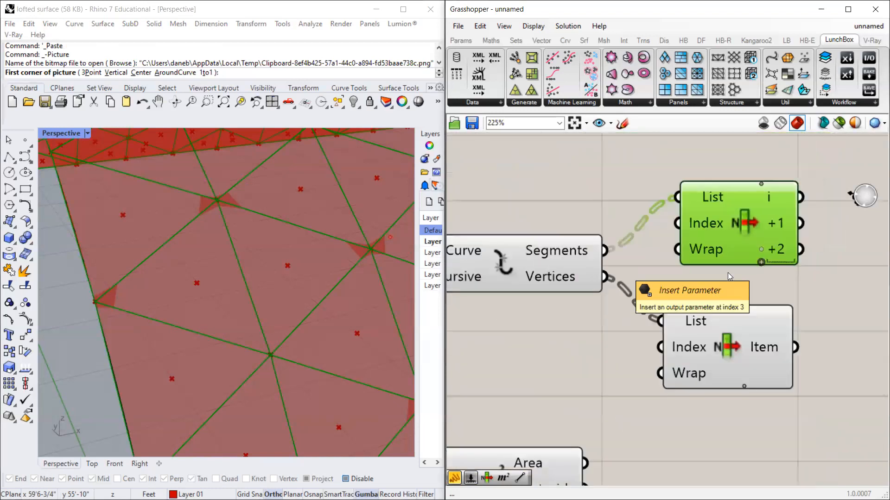
scroll(306, 284, down, 6)
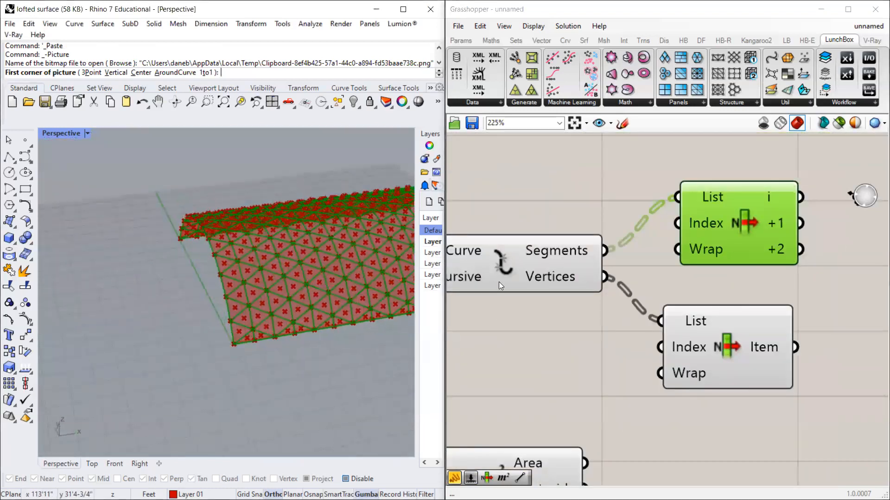
scroll(264, 278, up, 4)
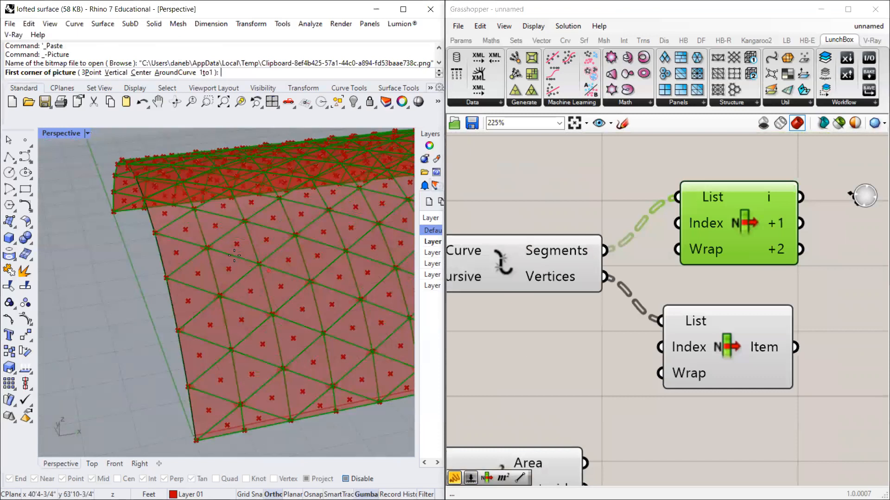
mouse_move(741, 214)
mouse_down()
mouse_move(732, 213)
mouse_move(743, 215)
mouse_up()
scroll(710, 238, down, 3)
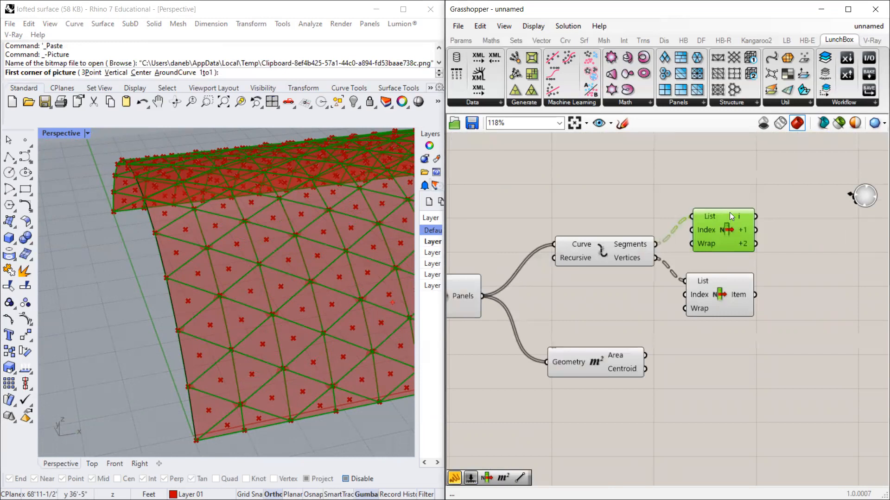
Step: Add a Curve parameter after the Panels output and route the panels through it to the Explode and Area inputs
scroll(729, 213, down, 4)
scroll(497, 247, up, 2)
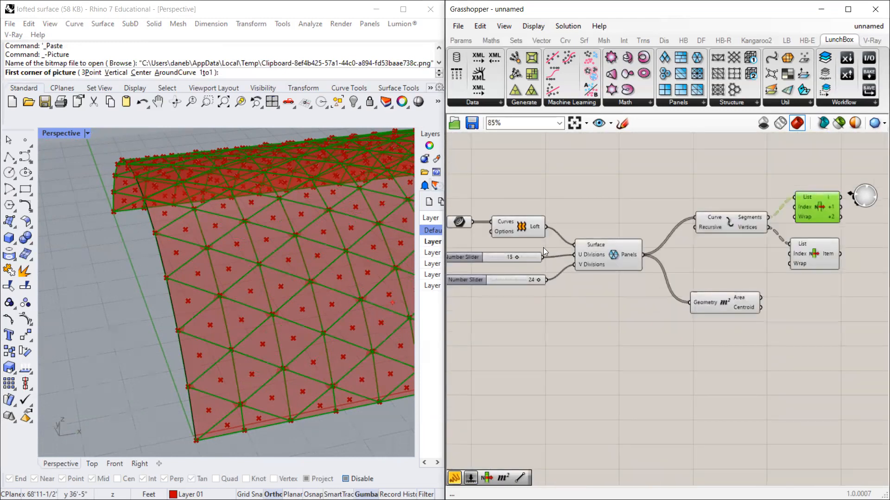
double_click(686, 253)
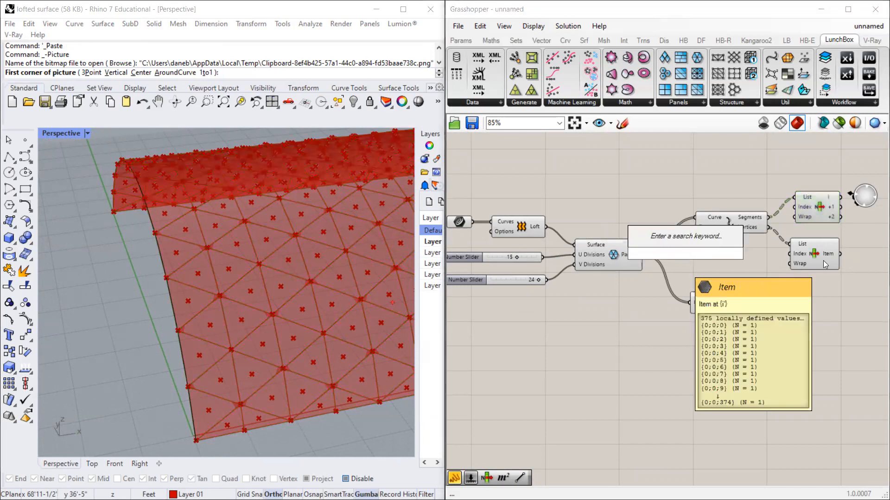
text(cuve)
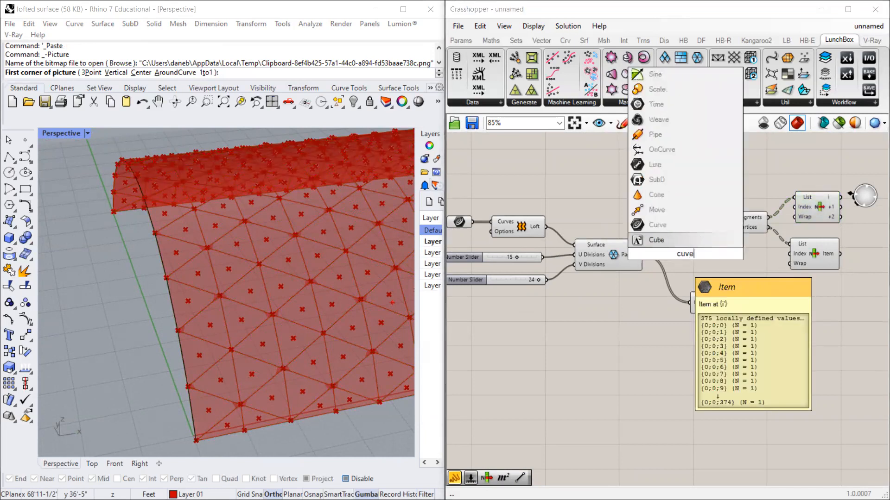
click(653, 226)
drag(650, 258, 676, 258)
drag(695, 216, 740, 308)
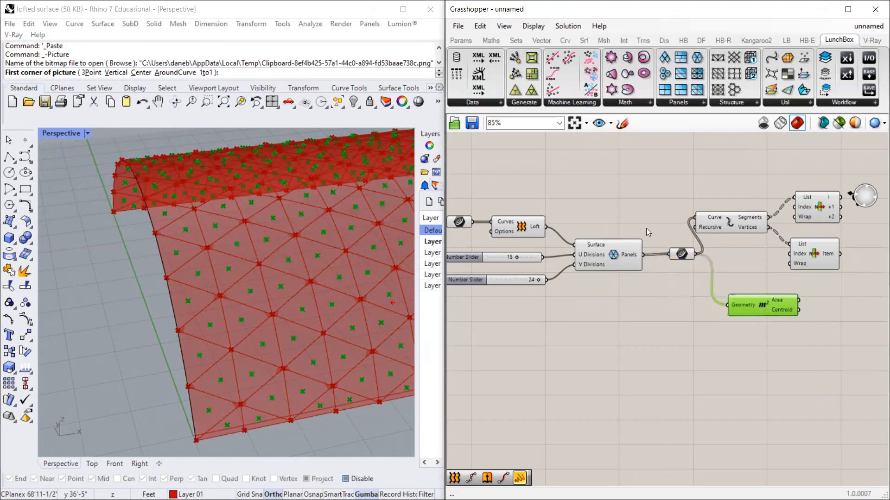
Step: Tidy the layout by placing the Curve parameter close to the Panels output and shifting the Explode, List Item and Area components away from it
right_drag(646, 228, 609, 226)
drag(647, 252, 634, 250)
click(620, 194)
scroll(627, 260, down, 2)
scroll(705, 250, up, 2)
drag(764, 190, 675, 300)
drag(681, 233, 720, 239)
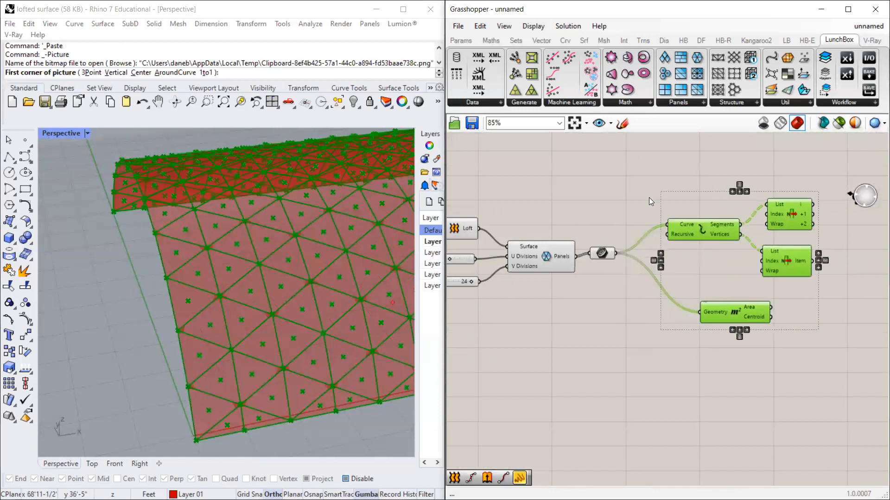
click(648, 197)
Step: Duplicate the three-output List Item above Explode and connect the Curve parameter to the copy's List input
scroll(747, 202, up, 2)
click(785, 210)
key(ctrl+c)
key(ctrl+v)
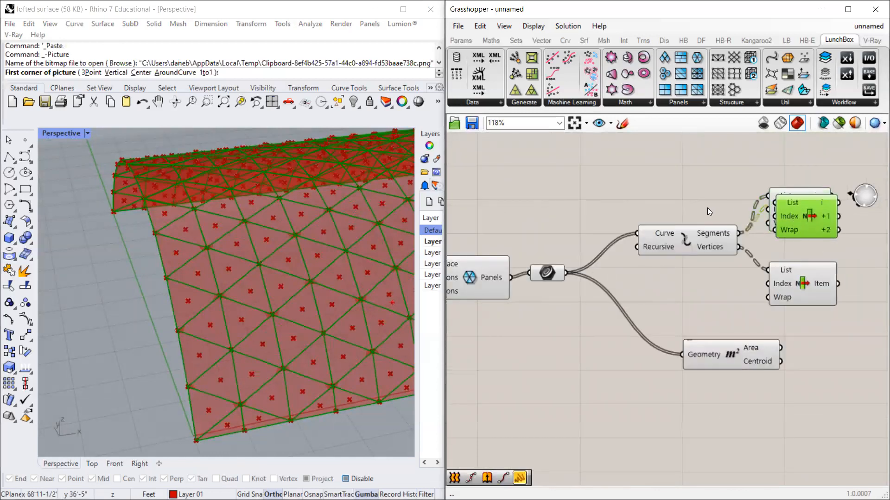
drag(776, 208, 643, 167)
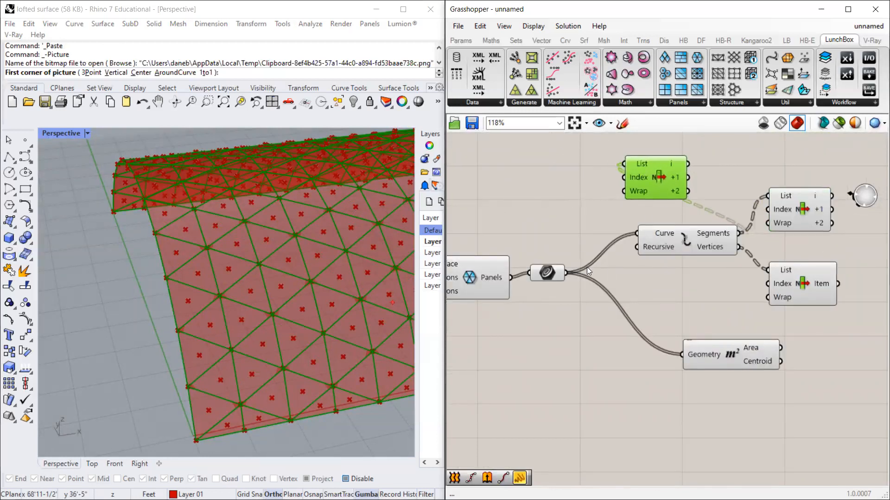
drag(567, 273, 624, 164)
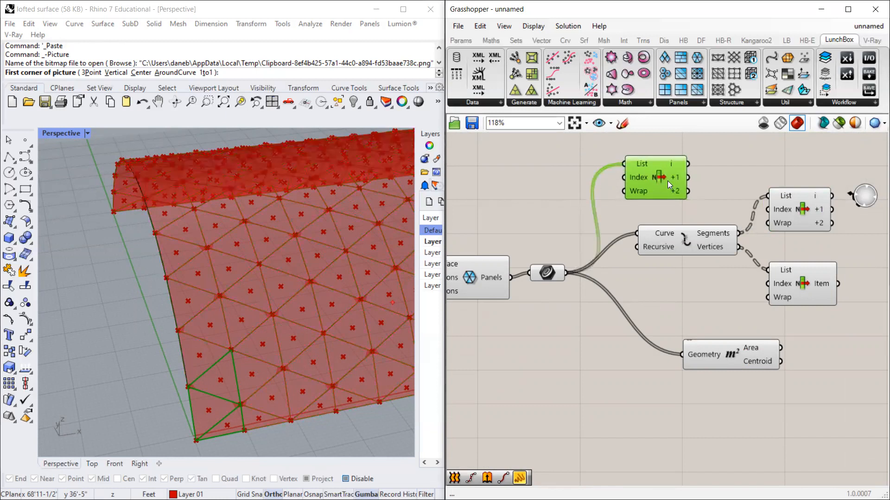
Step: Remove the +2 and +1 outputs from the duplicated List Item, leaving only the i output
scroll(664, 180, up, 4)
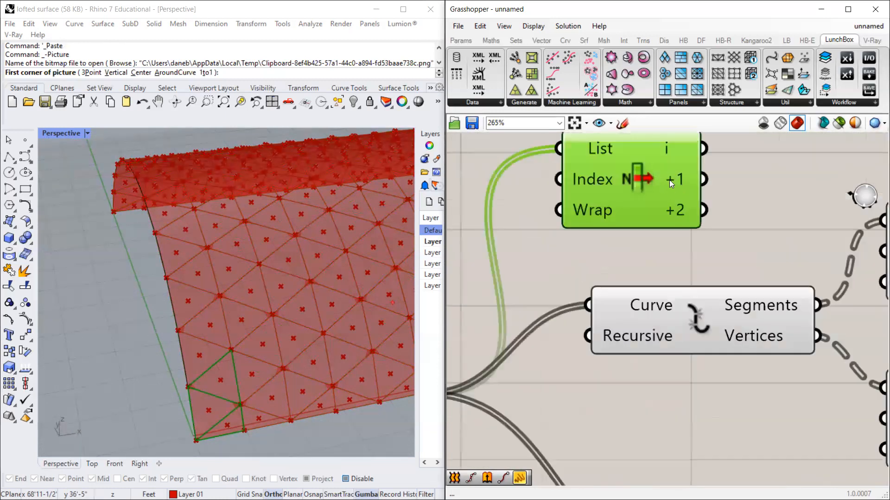
scroll(669, 180, up, 6)
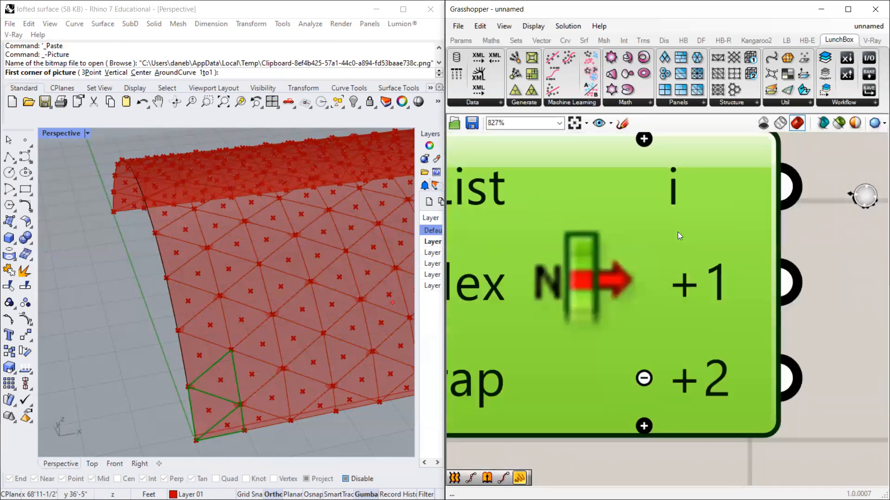
click(643, 378)
click(642, 353)
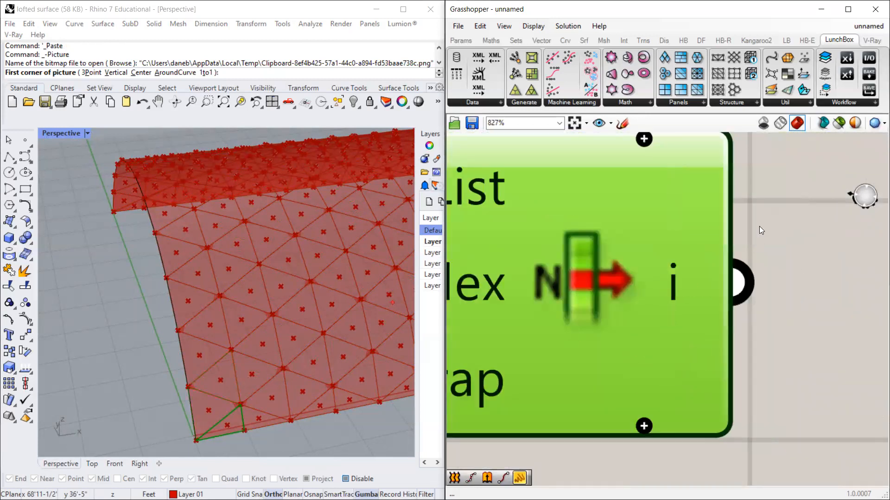
Step: Examine the new List Item's inputs and the single triangular panel it picks at the lofted surface's corner
scroll(763, 227, down, 5)
scroll(725, 243, up, 3)
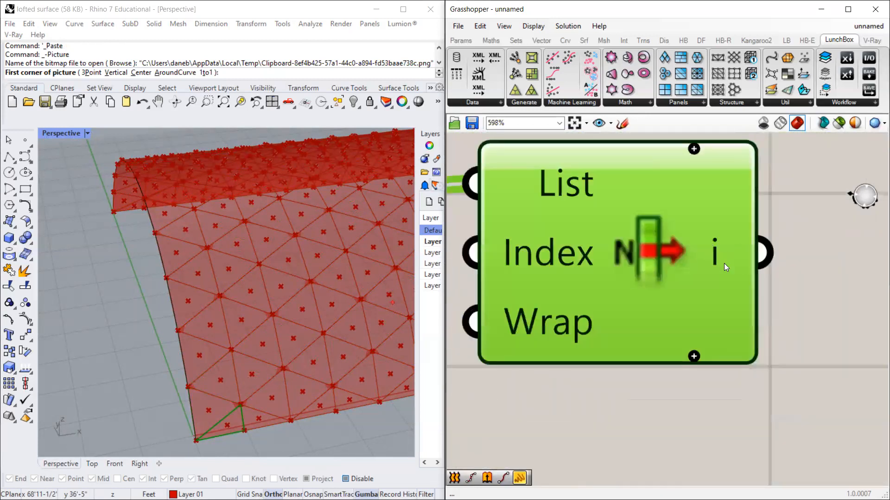
scroll(722, 277, down, 4)
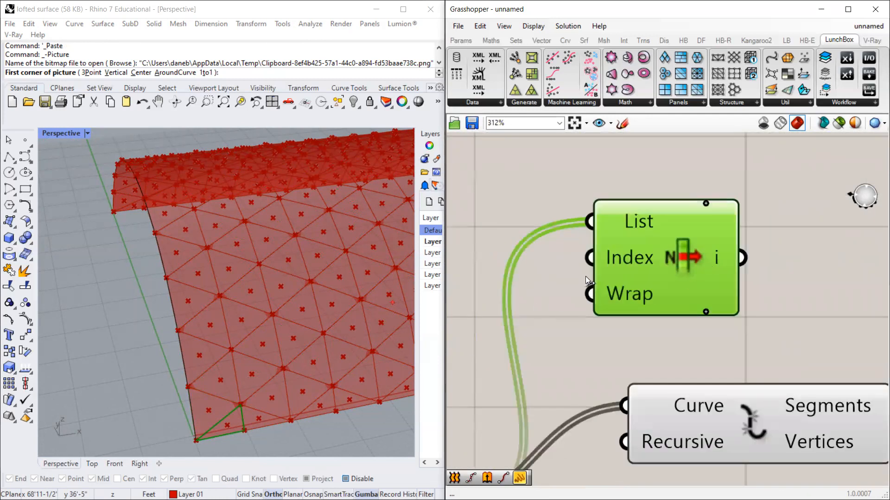
scroll(242, 437, up, 5)
scroll(218, 305, down, 5)
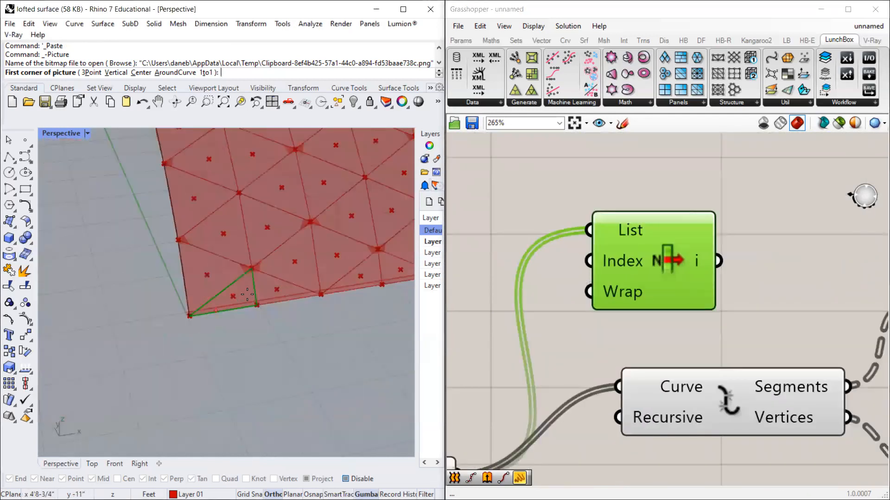
scroll(213, 303, down, 2)
scroll(213, 302, up, 5)
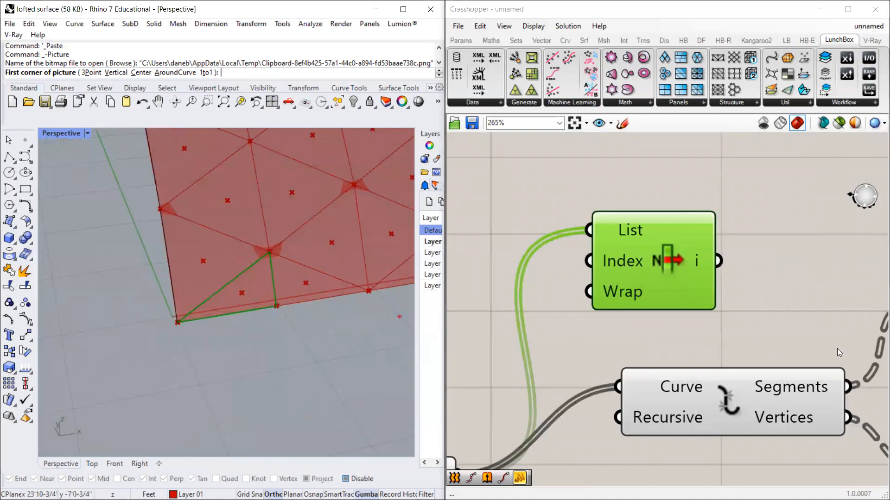
scroll(752, 319, down, 3)
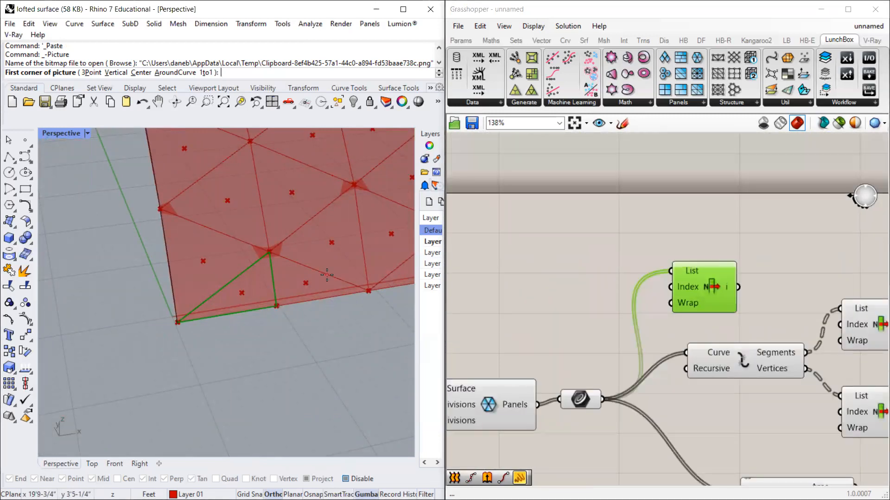
scroll(709, 322, down, 4)
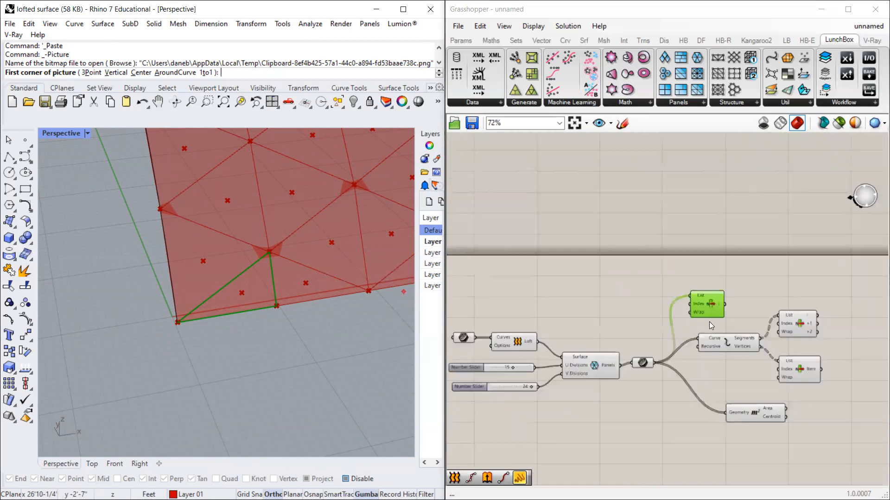
Step: Turn off the preview of the Loft component and the triangular panel component
scroll(627, 334, up, 4)
click(621, 346)
right_click(615, 347)
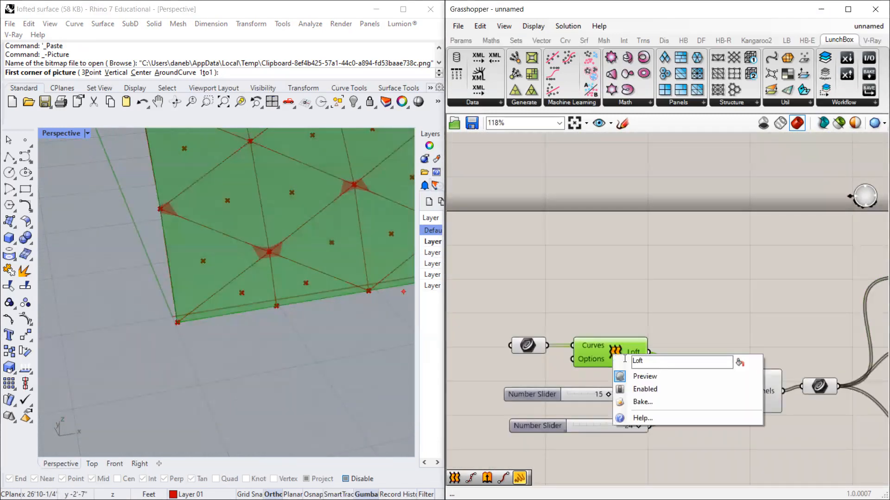
click(623, 378)
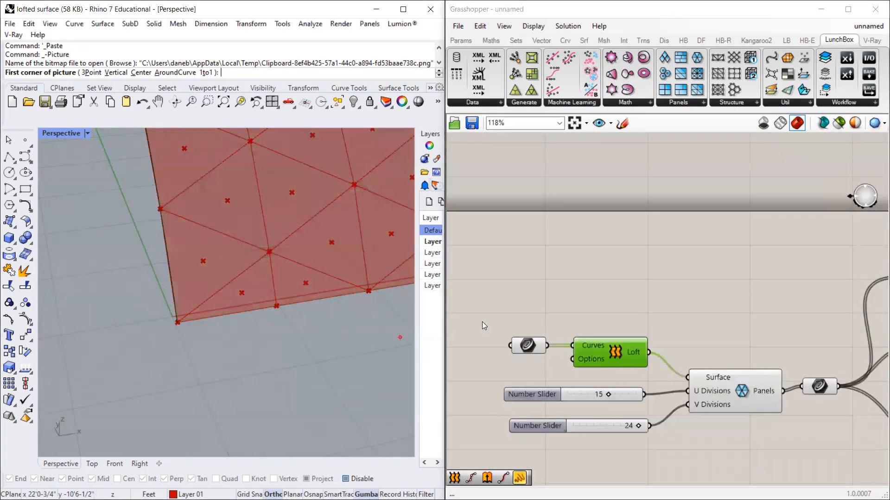
scroll(658, 371, up, 1)
click(658, 370)
right_click(658, 371)
click(670, 389)
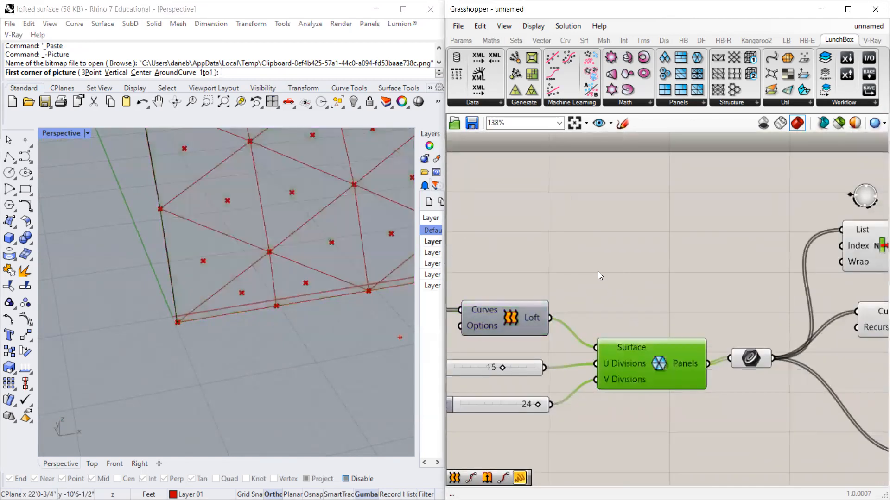
Step: Cancel the pending picture command in Rhino and select the List Item above Explode to highlight its single panel
scroll(317, 303, down, 3)
scroll(316, 304, up, 5)
key(Escape)
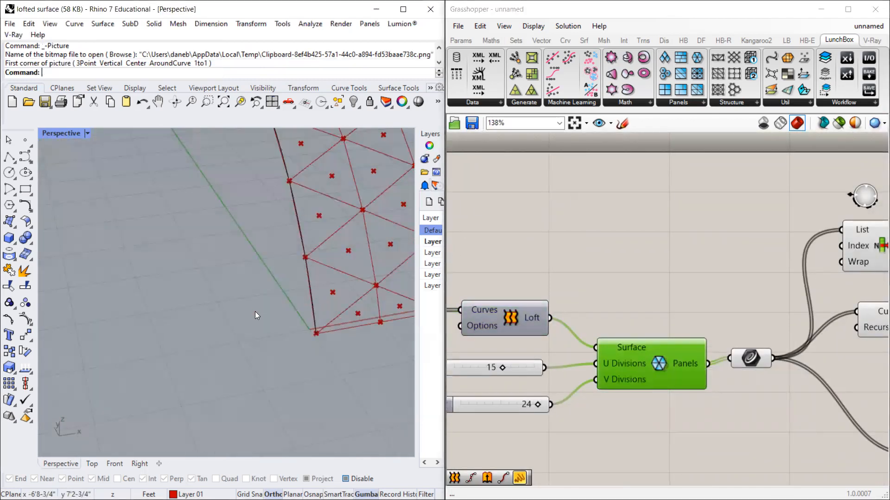
right_drag(676, 253, 484, 239)
click(678, 231)
scroll(574, 236, down, 4)
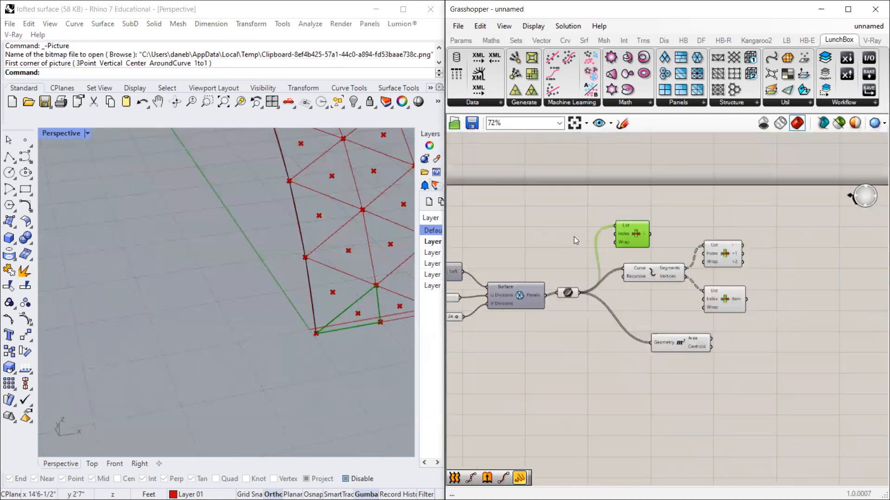
Step: Delete the two List Item components connected to the Explode component's Segments and Vertices outputs
scroll(682, 254, up, 3)
drag(776, 211, 687, 344)
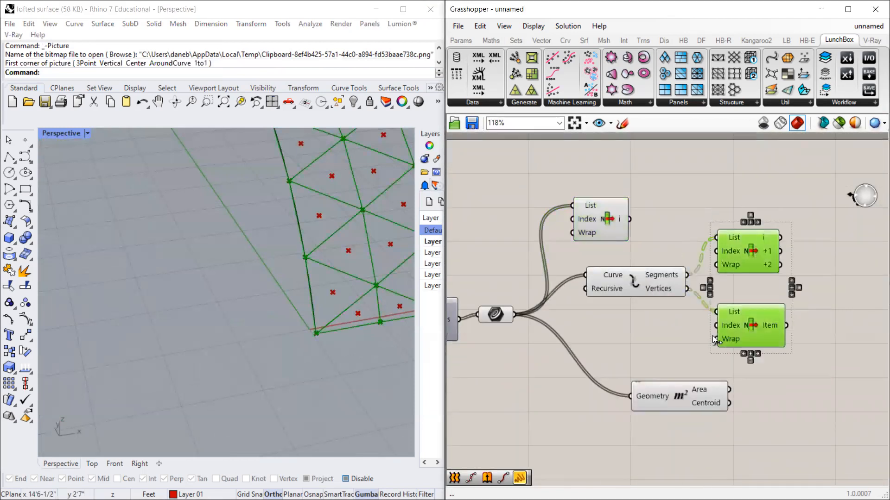
drag(741, 258, 806, 249)
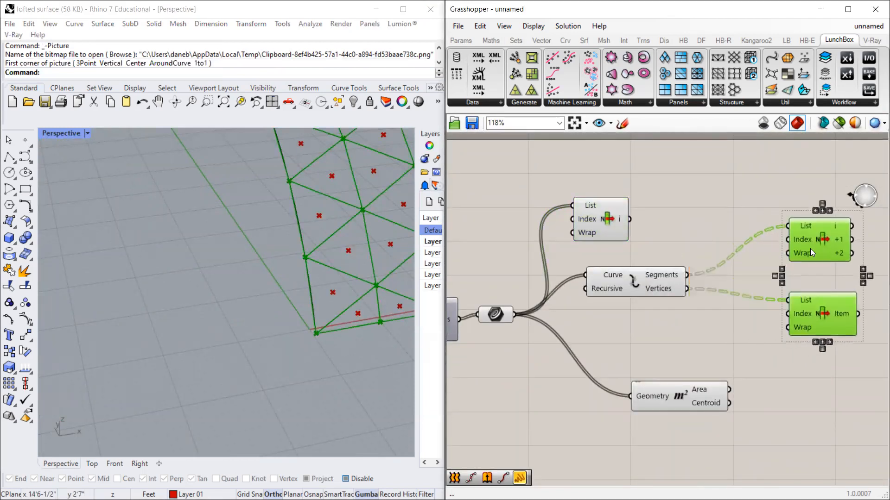
key(Delete)
Step: Reposition Explode and Area and feed the List Item's i output into Explode's Curve input and Area's Geometry input
drag(659, 279, 742, 269)
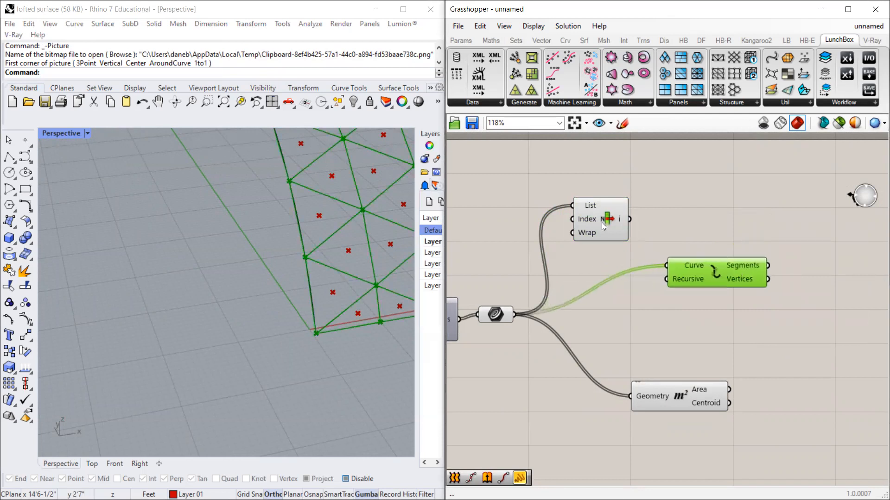
drag(601, 222, 594, 235)
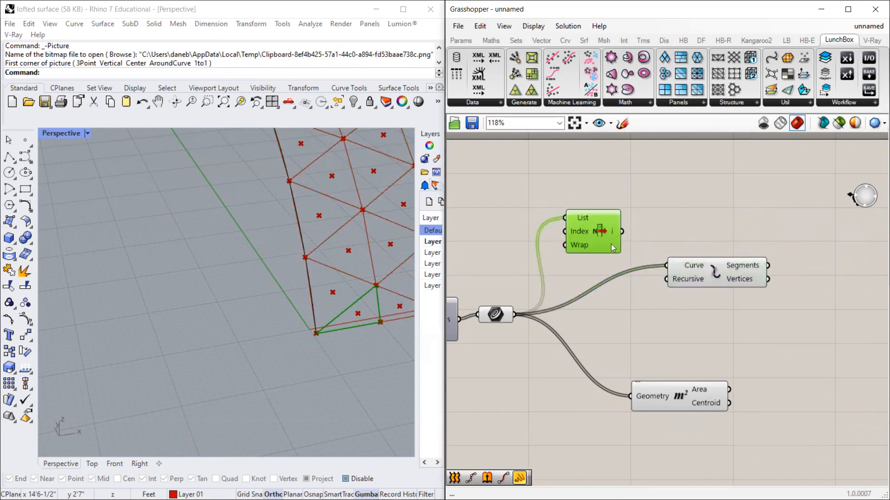
drag(501, 314, 505, 313)
drag(689, 271, 662, 268)
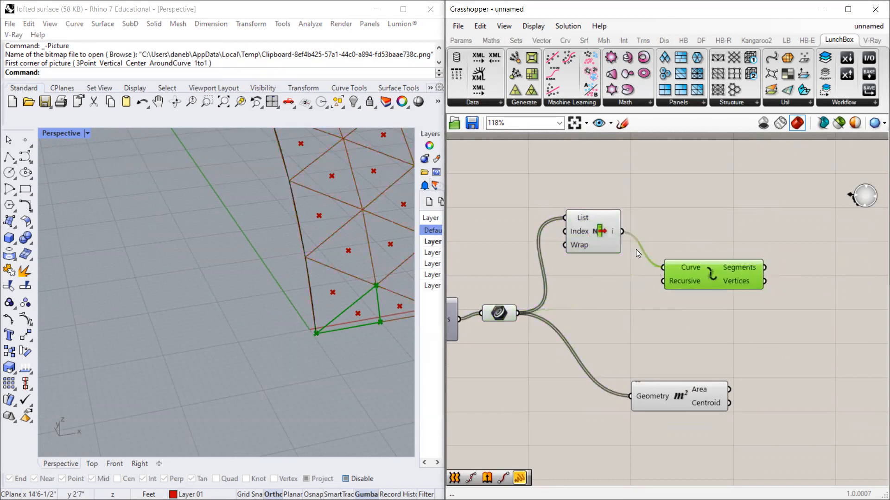
drag(622, 230, 693, 356)
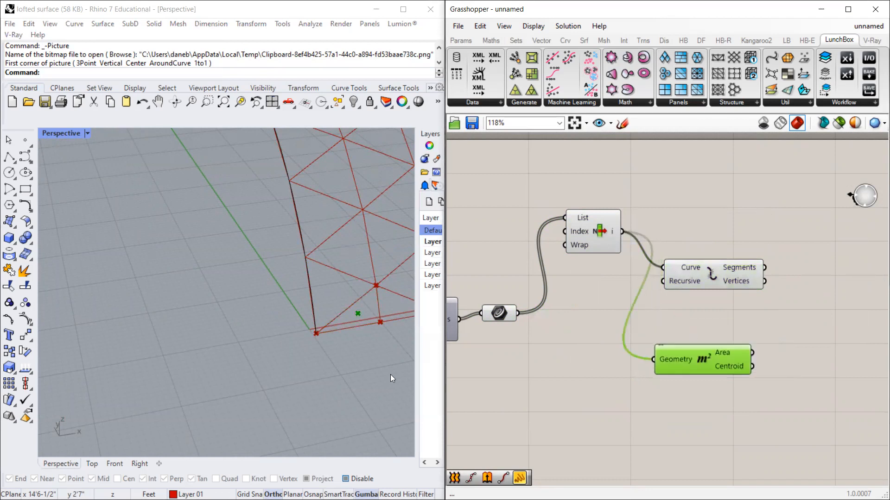
Step: Select the Explode component and examine the single panel's segments, vertices and centroid up close in the Rhino viewport
click(680, 253)
click(701, 282)
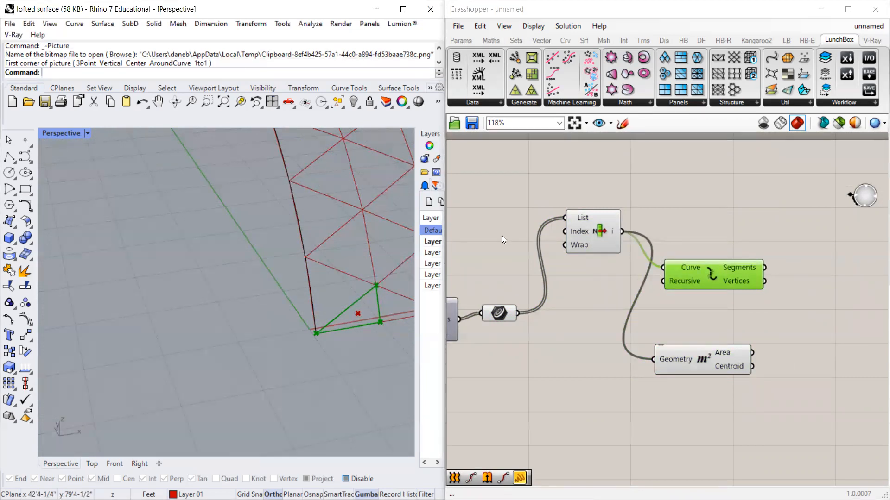
right_drag(501, 236, 485, 217)
scroll(366, 305, up, 5)
shift+right_drag(331, 293, 56, 272)
scroll(249, 282, down, 4)
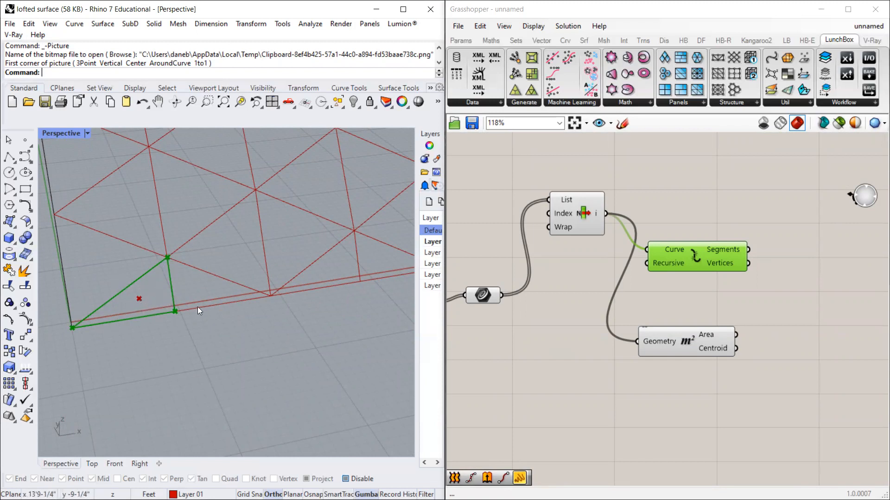
Step: Examine the isolated triangle's corner points and centroid and its location within the whole panelled surface in the Rhino viewport
right_drag(221, 277, 115, 300)
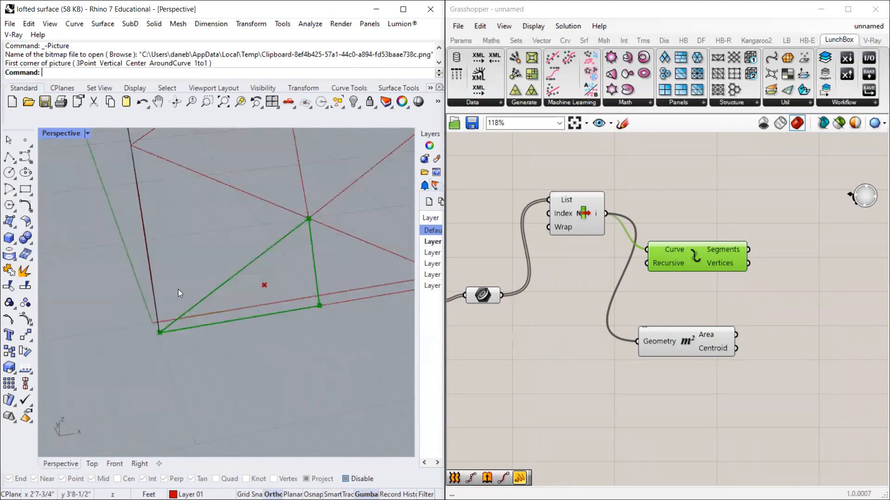
scroll(223, 310, up, 12)
scroll(290, 290, down, 14)
scroll(316, 278, up, 3)
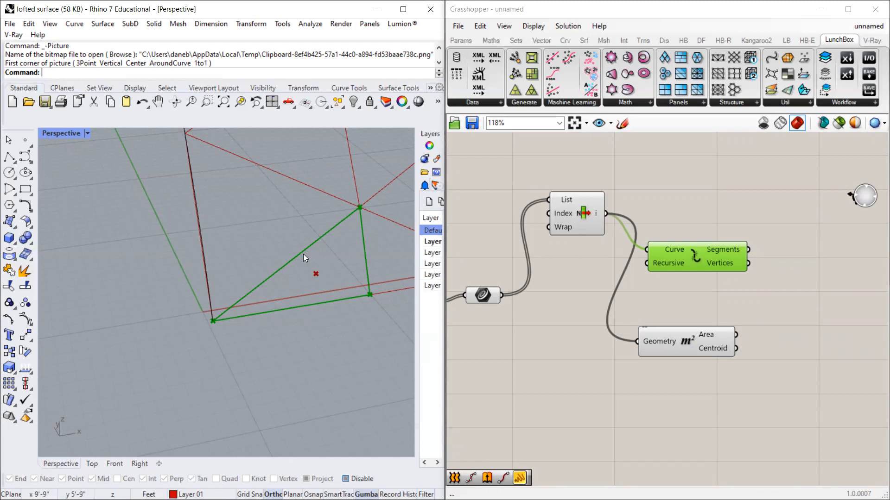
scroll(326, 281, down, 2)
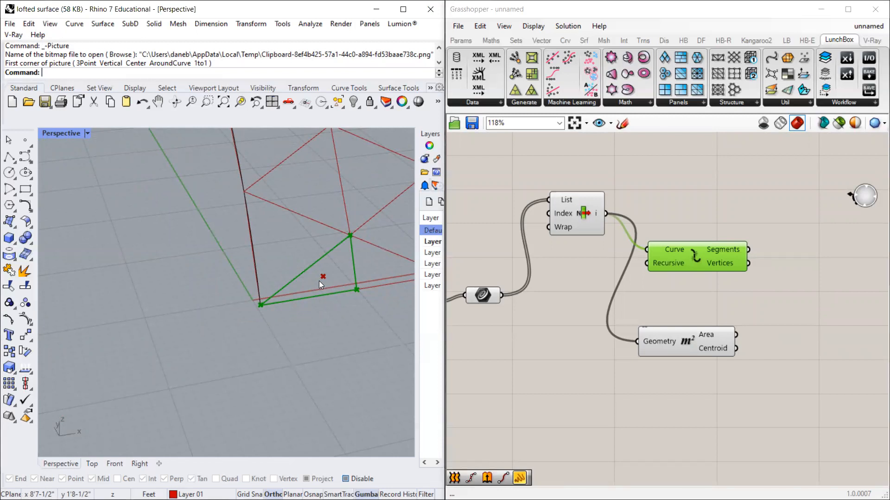
scroll(260, 276, down, 3)
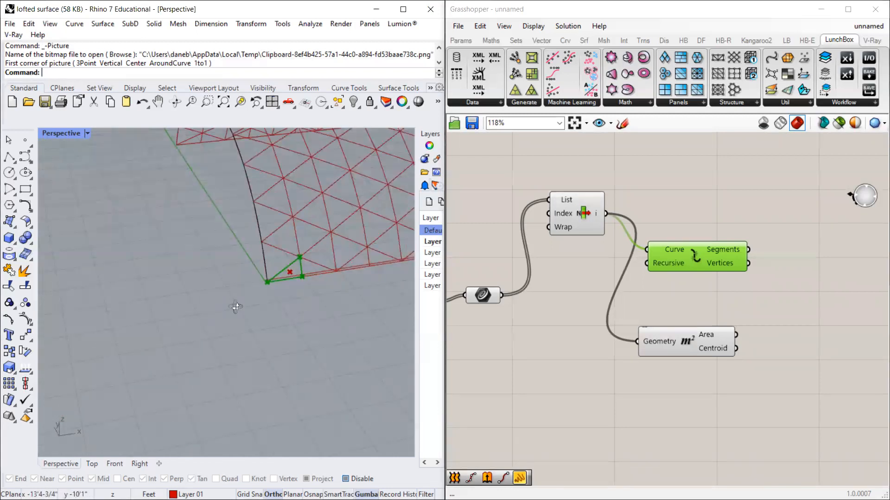
scroll(286, 344, down, 2)
scroll(259, 310, down, 2)
scroll(185, 278, down, 2)
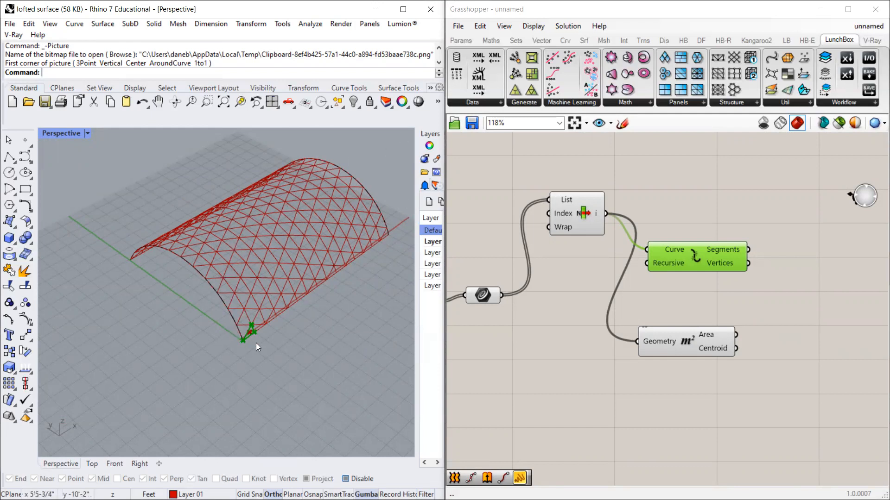
scroll(256, 343, up, 4)
Step: Add a Move component beside Area and feed Area's Centroid output into its Geometry input
double_click(649, 383)
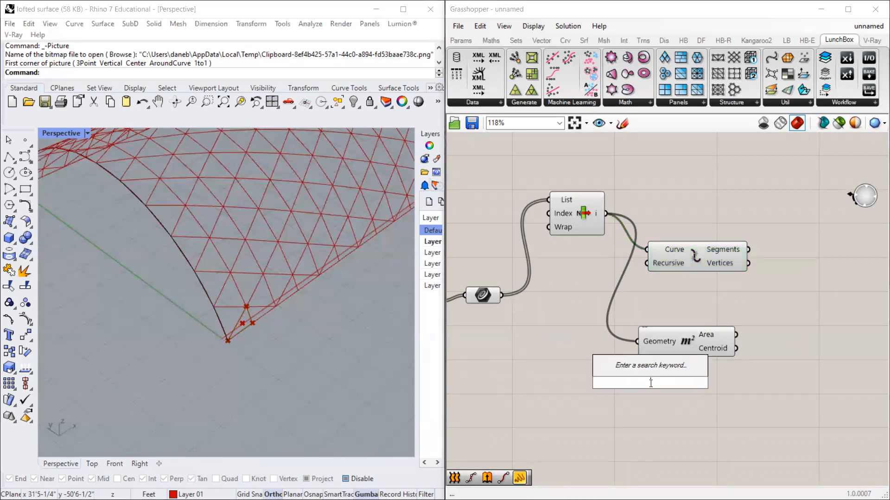
text(move)
key(Return)
drag(663, 389, 821, 349)
drag(735, 348, 771, 341)
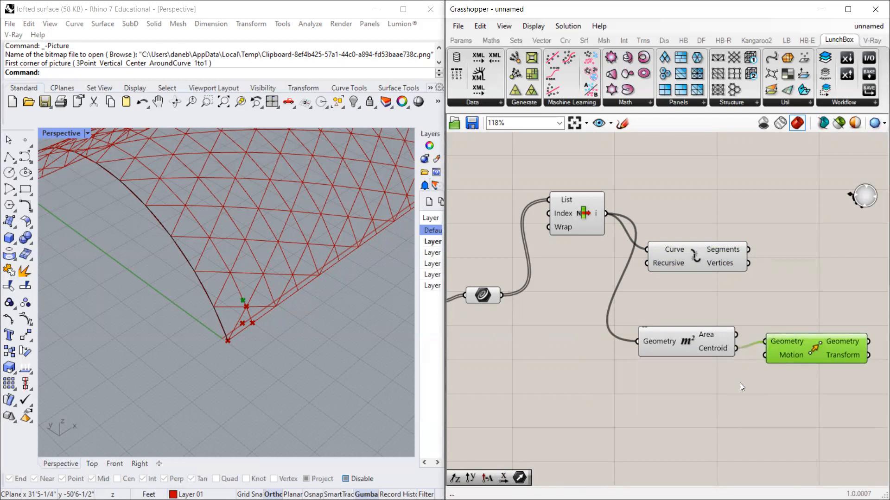
Step: Add a Unit Y component below Area and feed its Unit vector output into Move's Motion input
double_click(712, 384)
text(y)
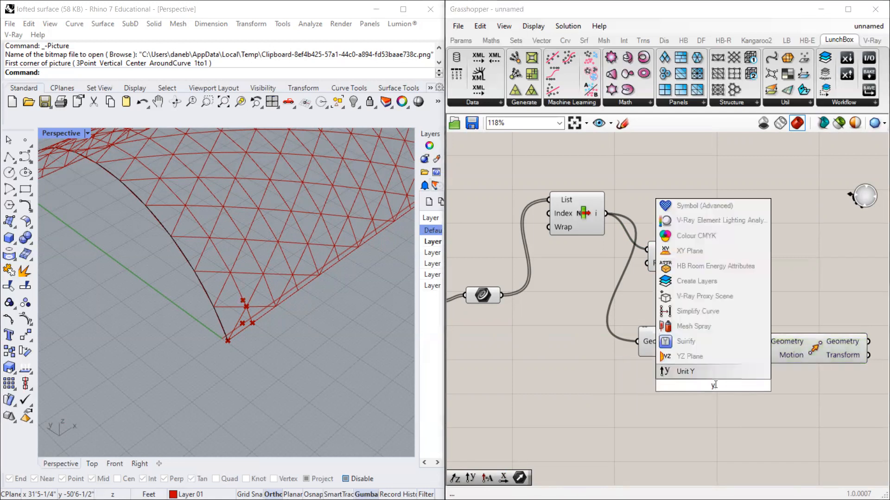
key(Return)
drag(715, 385, 679, 390)
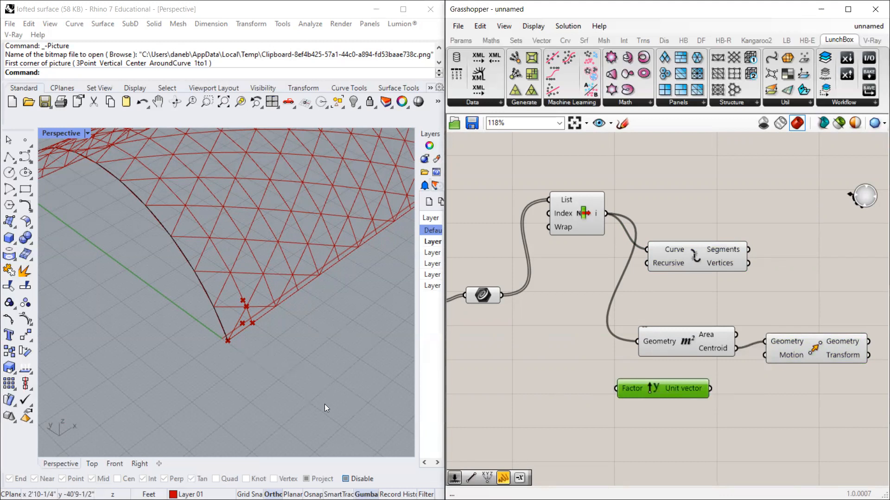
click(306, 388)
drag(707, 389, 765, 355)
Step: Examine how the centroid is displaced along Y relative to the original centroid of the corner panel
scroll(250, 315, up, 3)
scroll(249, 315, up, 5)
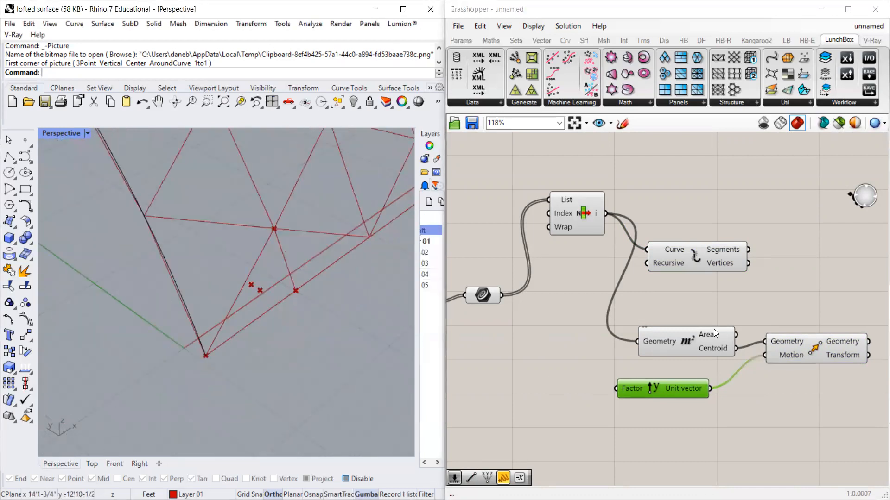
scroll(565, 209, down, 4)
scroll(549, 256, up, 3)
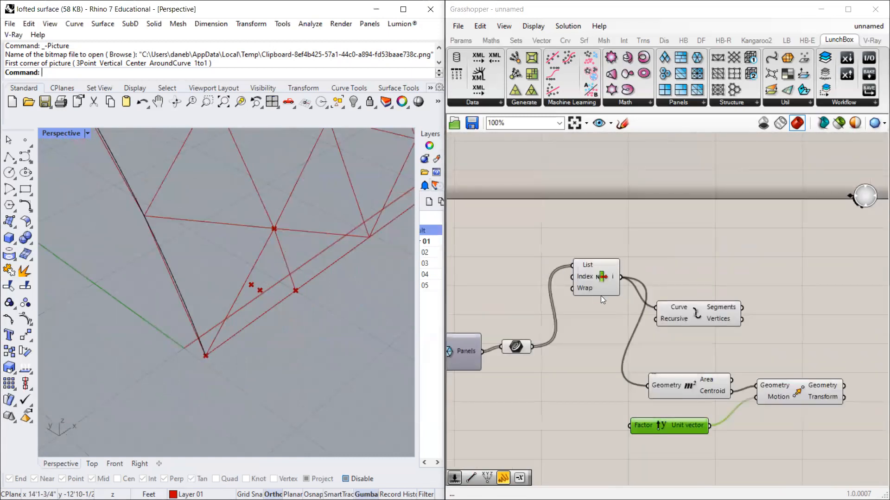
scroll(234, 298, up, 2)
scroll(364, 311, down, 2)
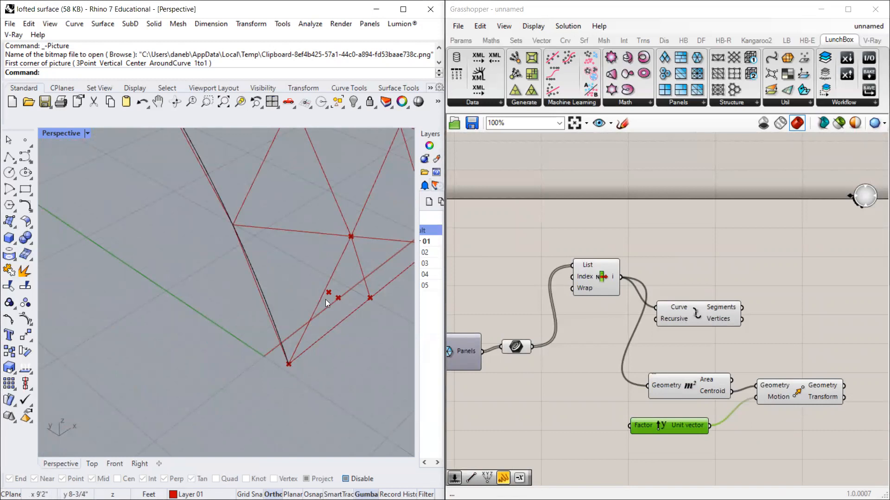
mouse_move(340, 307)
right_down()
mouse_move(308, 302)
mouse_move(337, 309)
right_up()
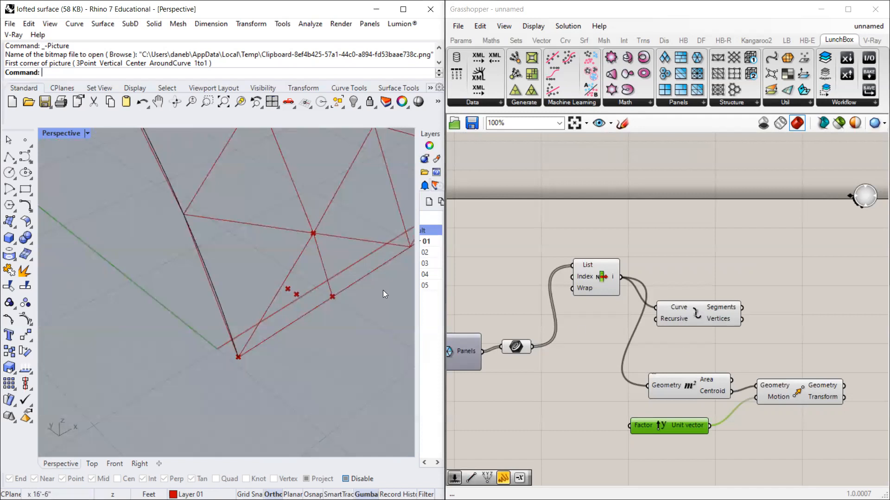
scroll(286, 291, down, 5)
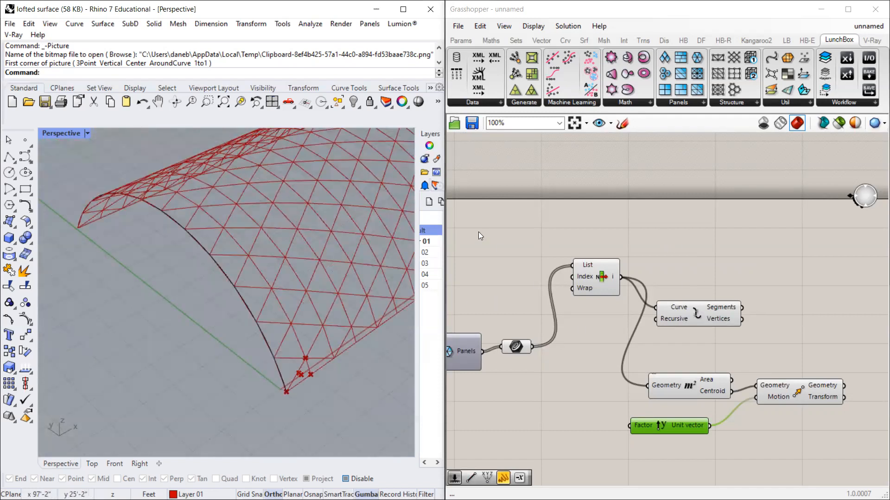
Step: Add a number slider ranging from 0 to 25, set it to 8, and connect it to List Item's Index input
double_click(532, 245)
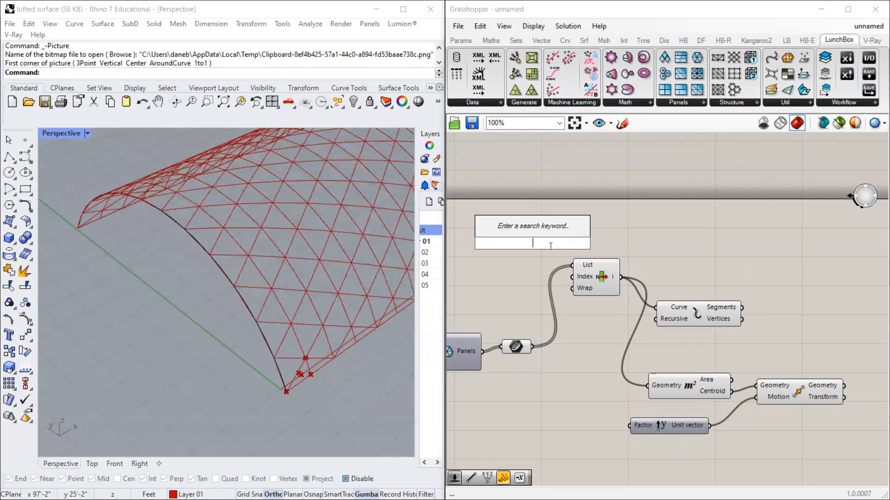
text(0..25)
key(Return)
drag(549, 247, 516, 247)
scroll(527, 274, up, 2)
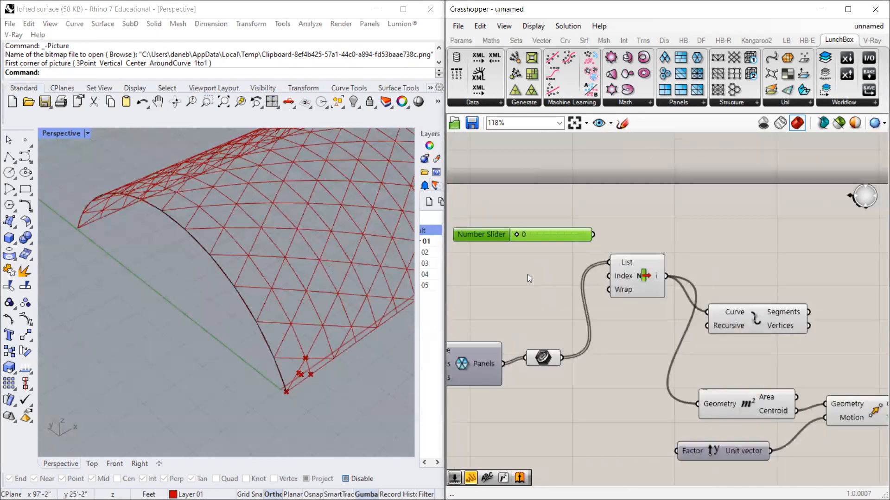
drag(558, 233, 503, 240)
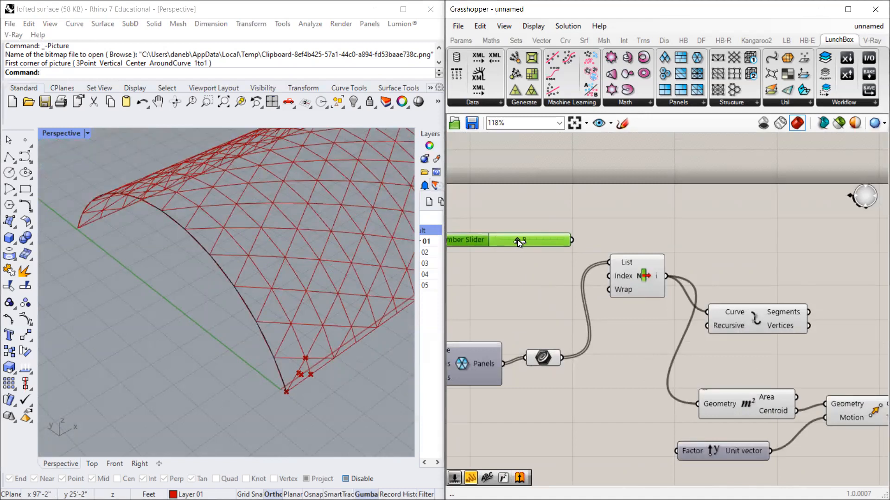
drag(540, 240, 606, 276)
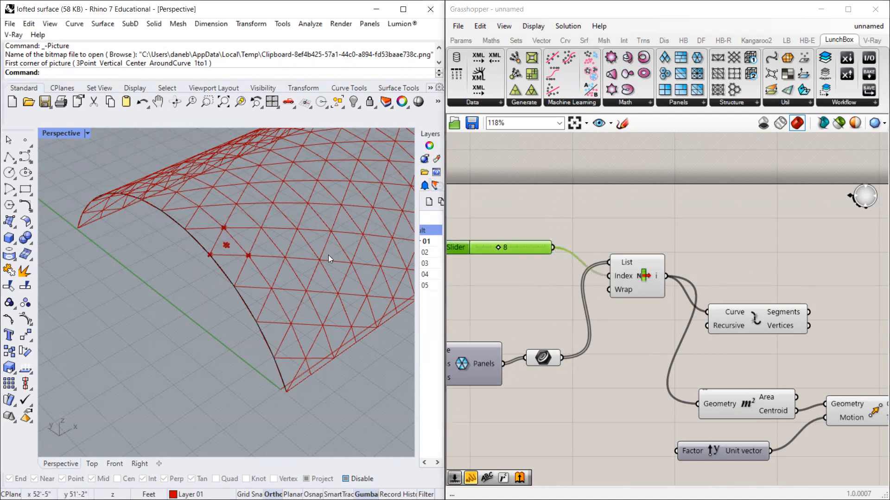
drag(476, 249, 505, 238)
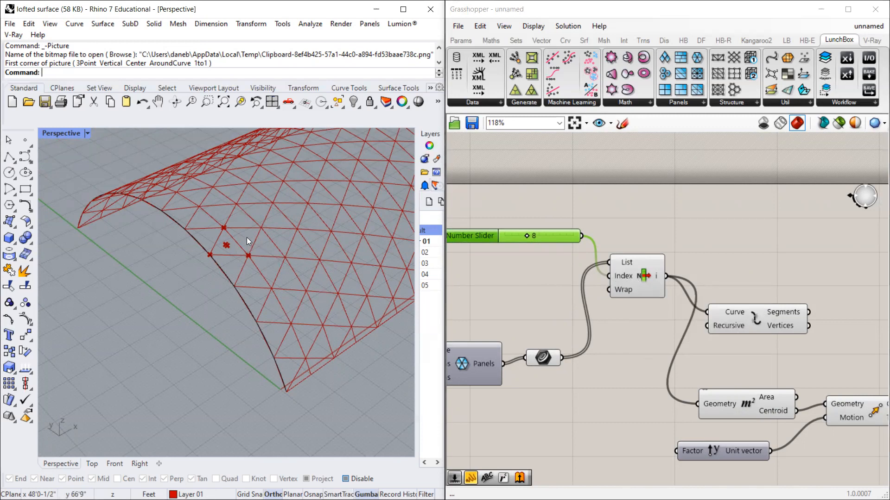
Step: Inspect the original and moved centroids of the panel at index 8 from several angles
scroll(209, 234, up, 5)
scroll(219, 262, down, 4)
right_drag(214, 302, 234, 273)
scroll(234, 273, up, 6)
right_drag(245, 303, 262, 233)
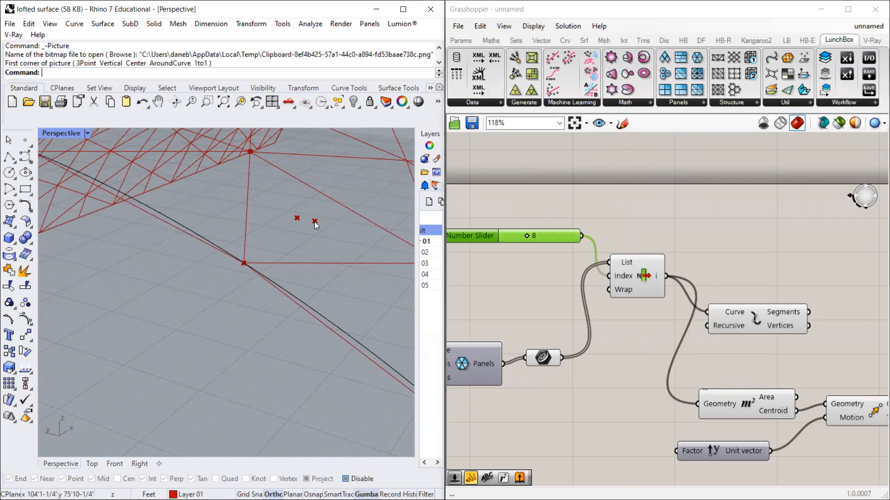
scroll(243, 213, down, 3)
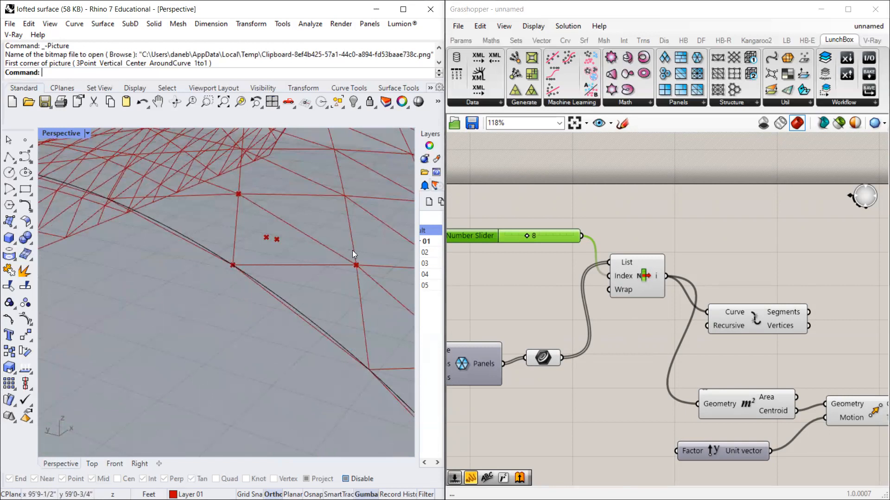
scroll(275, 245, up, 3)
Step: Add a Unit Z component below Unit Y and feed it into Move's Motion input in place of Unit Y
right_drag(695, 395, 608, 365)
click(645, 420)
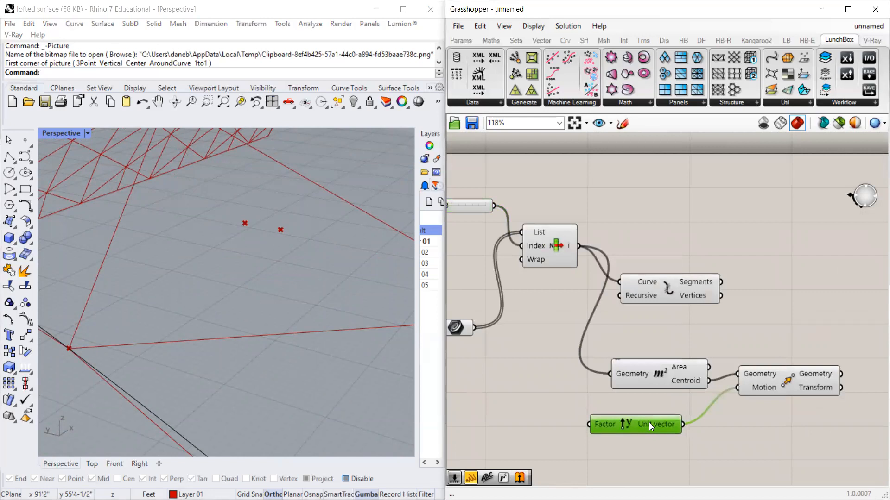
double_click(669, 454)
text(unit z)
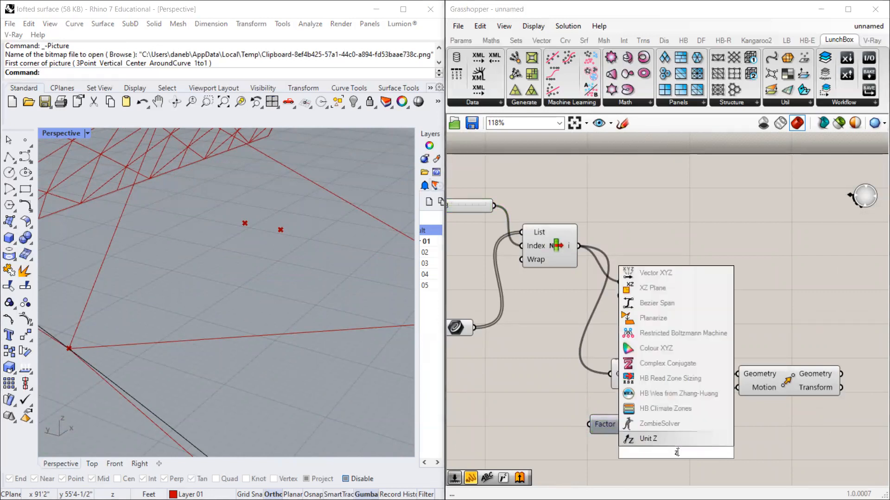
key(Return)
drag(675, 447, 633, 453)
drag(714, 425, 738, 387)
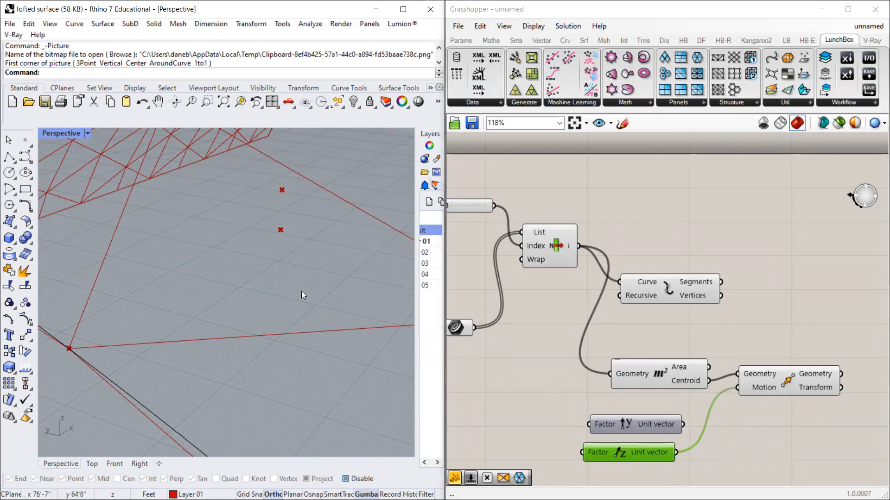
scroll(275, 236, down, 5)
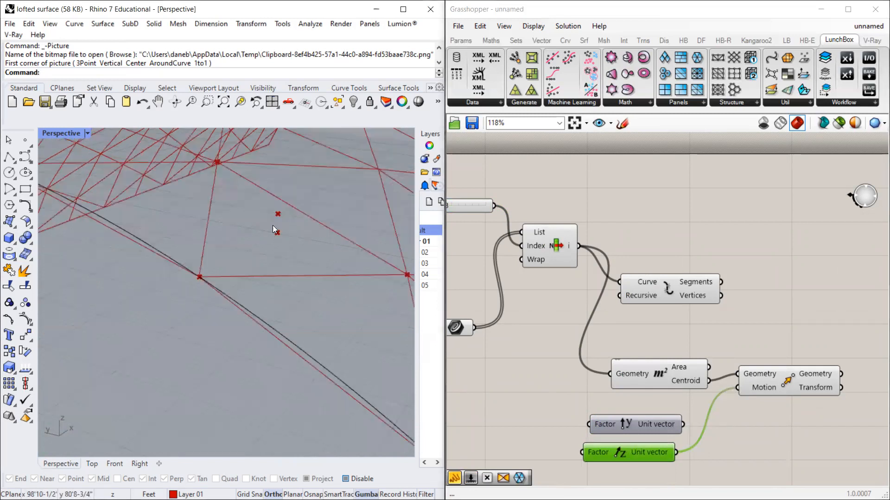
click(764, 256)
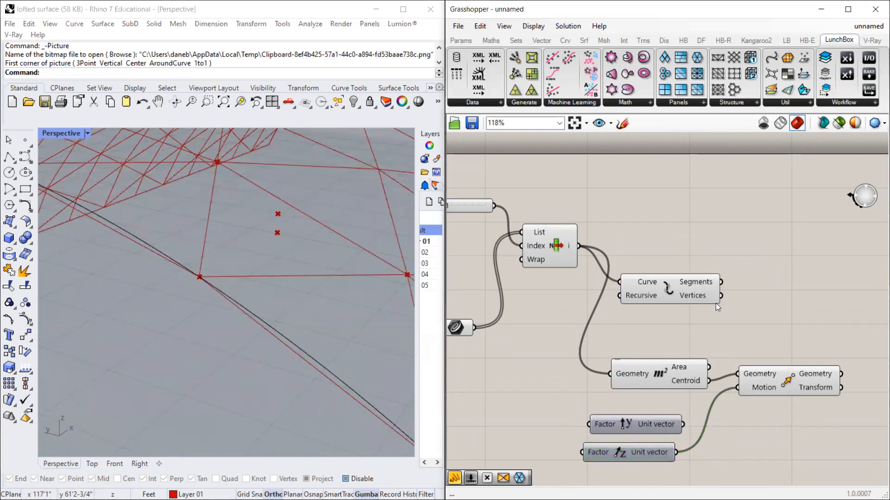
click(656, 279)
click(683, 227)
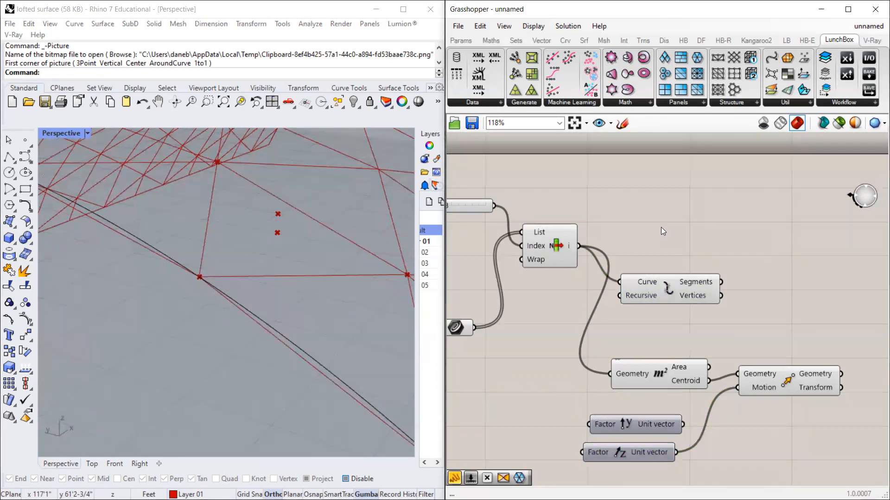
double_click(661, 226)
text(face)
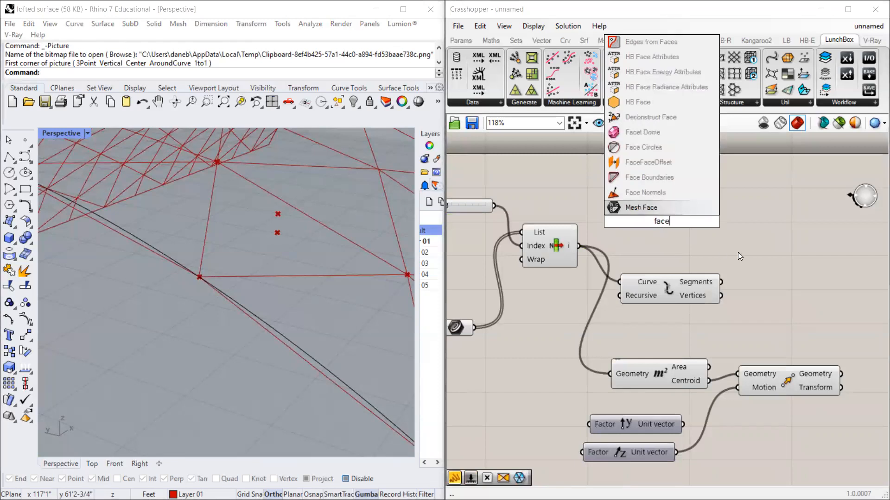
click(738, 252)
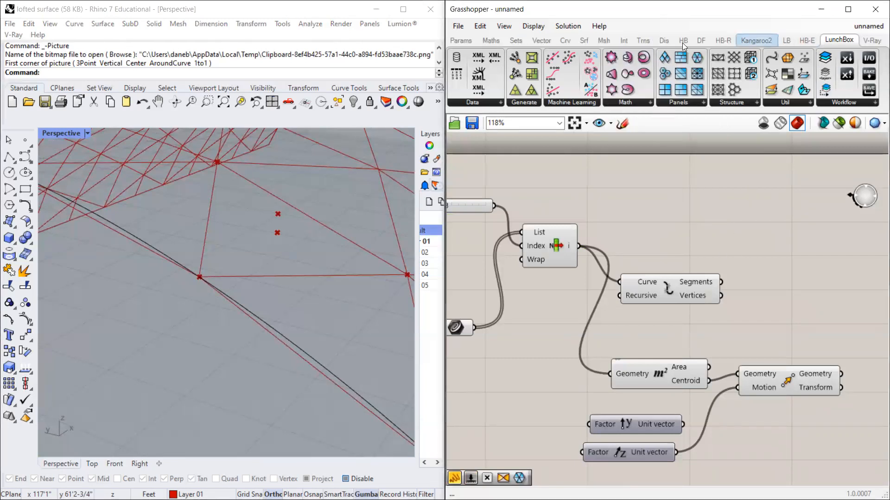
Step: Add a Boundary Surfaces component and feed Explode's Segments output into its Edges input
click(583, 41)
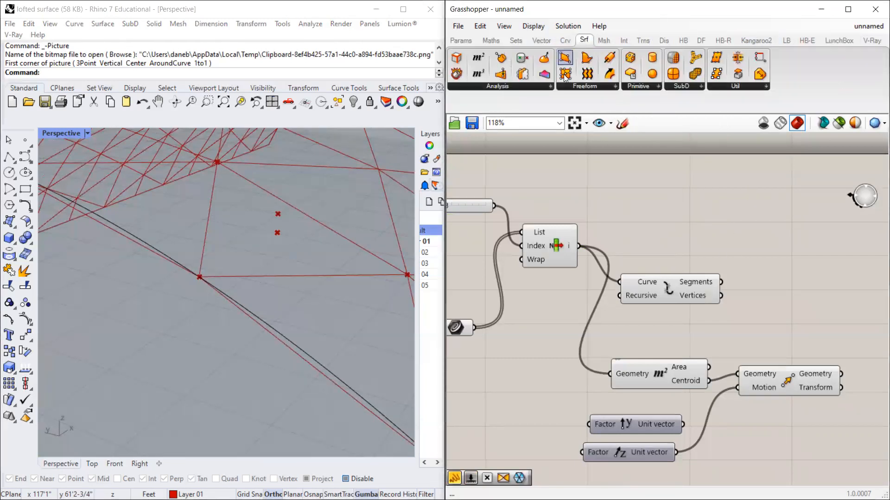
click(583, 87)
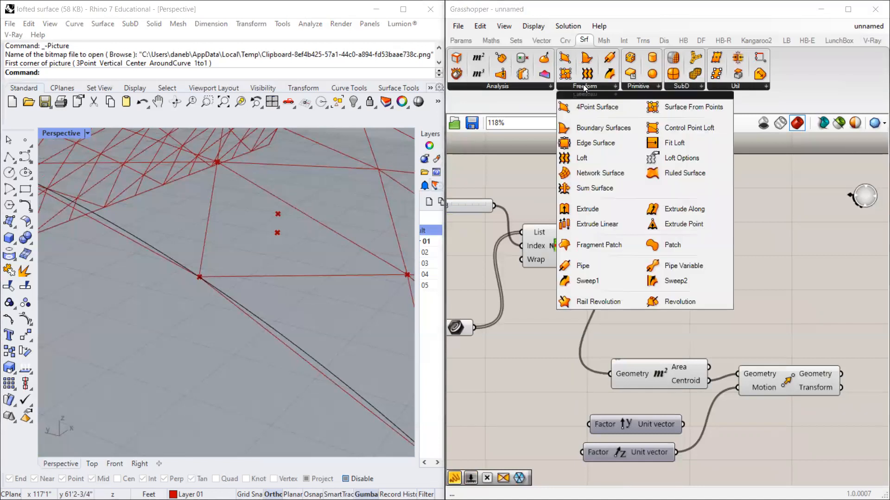
drag(591, 128, 815, 272)
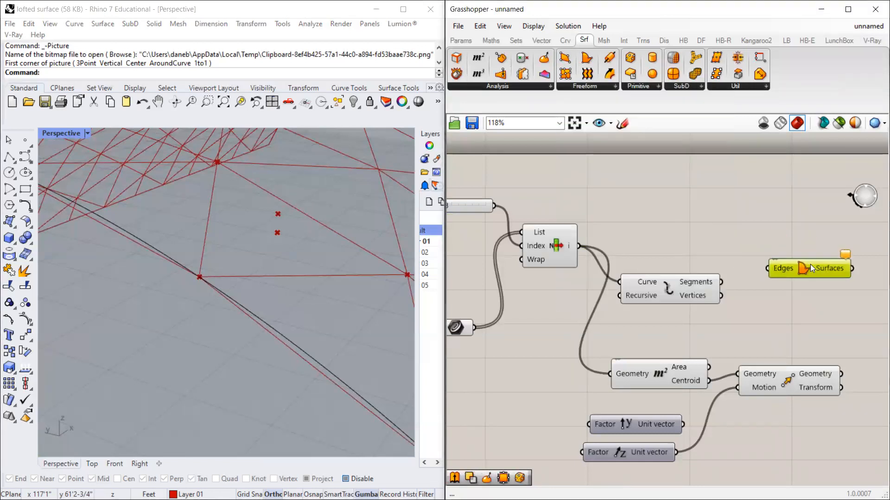
drag(721, 282, 768, 268)
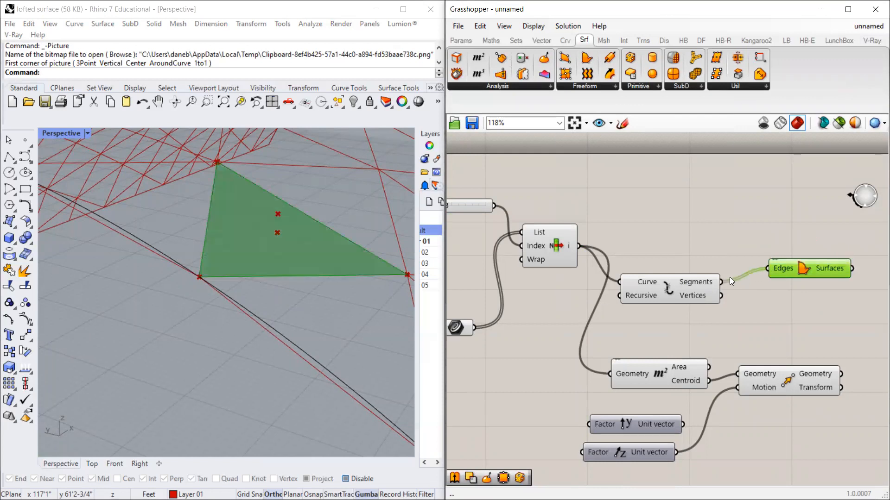
Step: Shift the Move component slightly down and keep it selected to inspect the moved centroid against the panel surface
click(244, 248)
scroll(258, 258, down, 5)
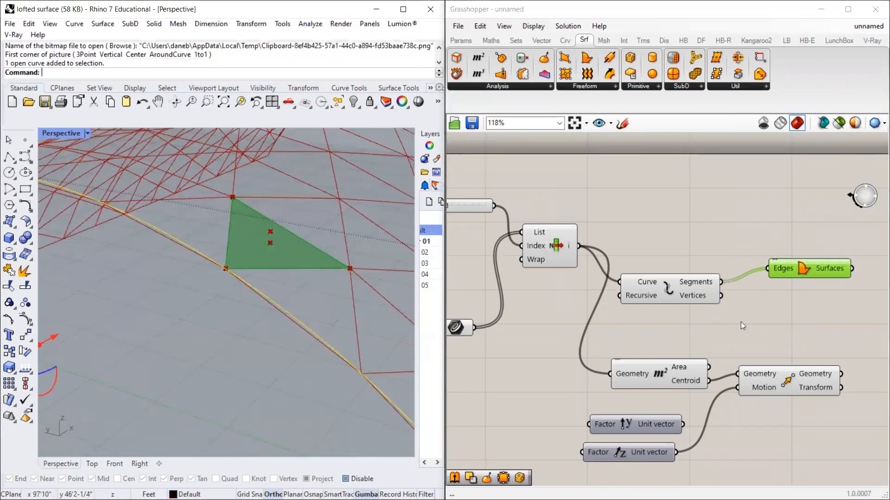
drag(773, 377, 773, 388)
scroll(298, 244, up, 6)
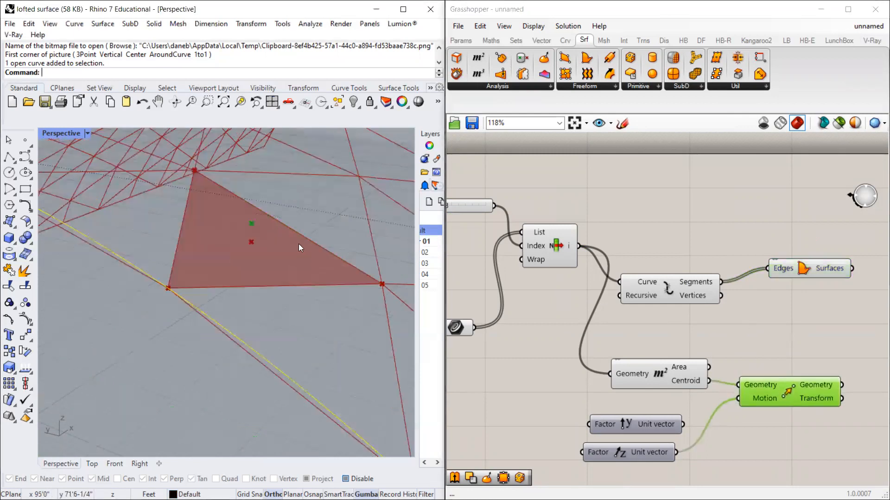
Step: Examine the moved centroid against the triangular panel and the surrounding lofted surface from close up and from several angles
scroll(250, 264, down, 8)
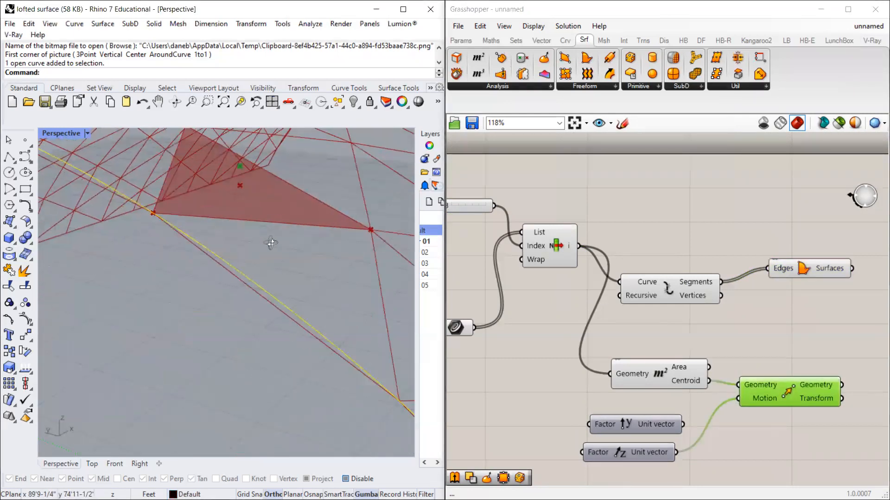
scroll(288, 231, up, 5)
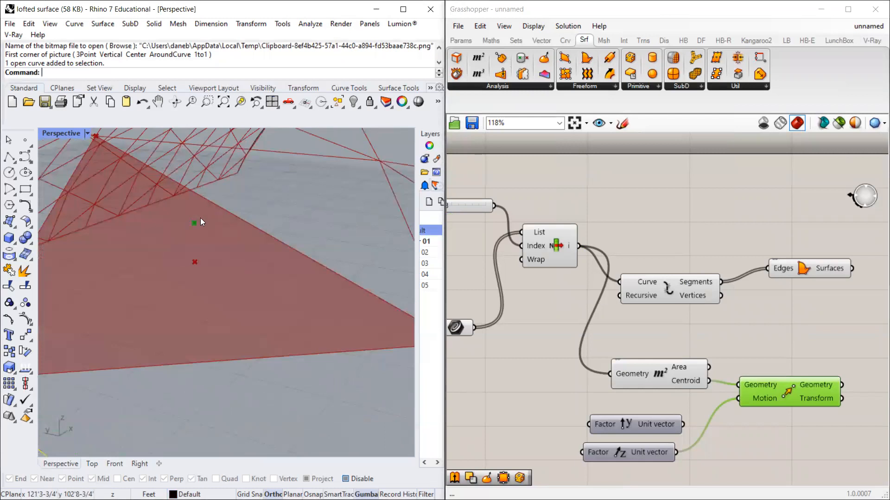
scroll(198, 229, down, 1)
scroll(217, 232, down, 6)
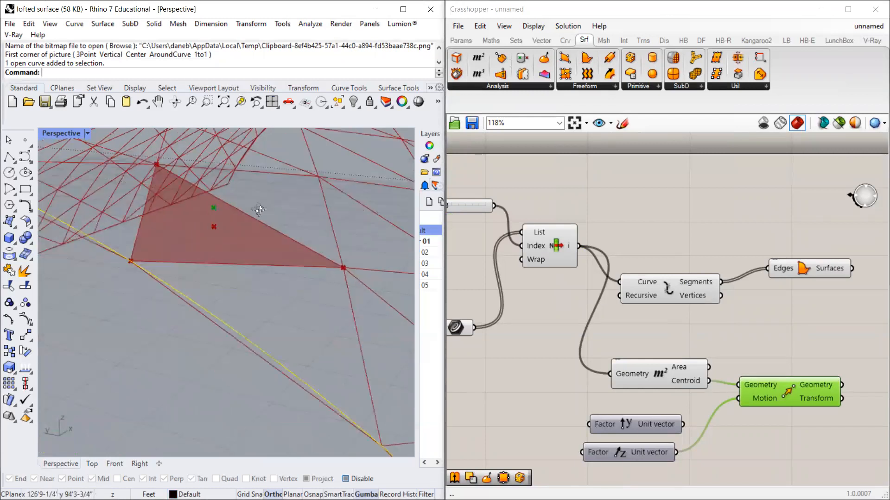
middle_click(320, 184)
mouse_move(321, 185)
right_down()
mouse_move(252, 319)
mouse_move(234, 277)
right_up()
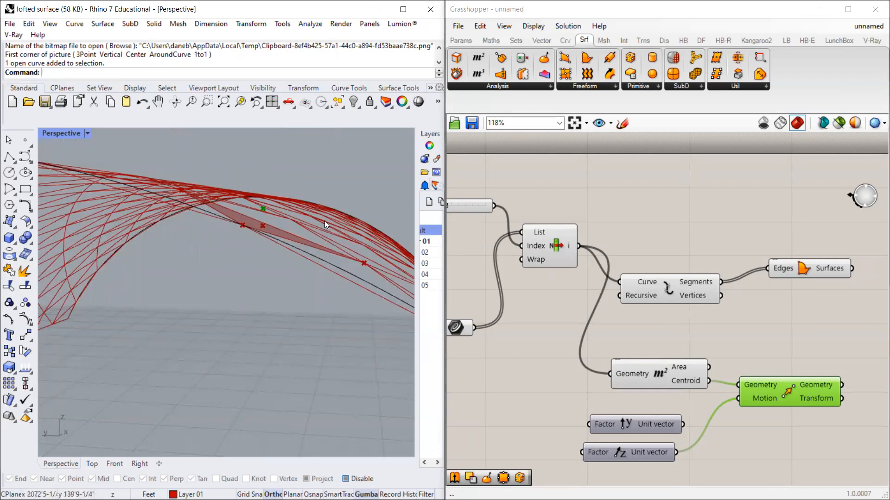
right_drag(332, 233, 312, 244)
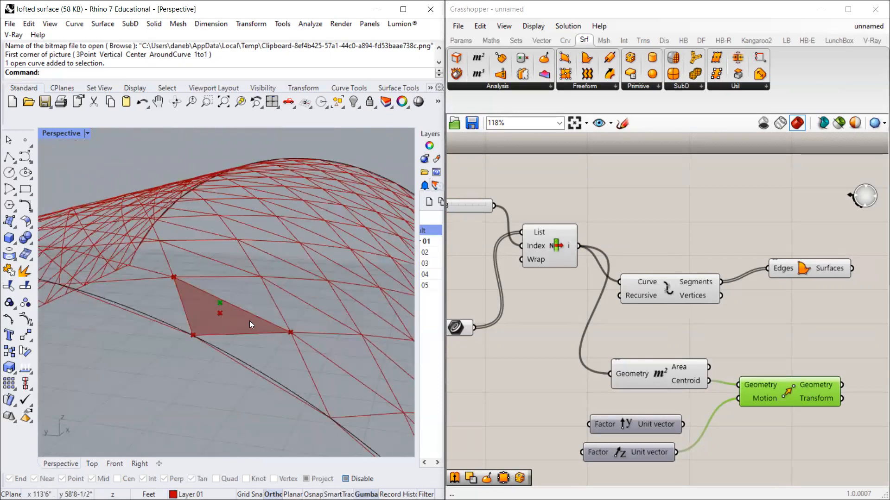
scroll(298, 337, down, 5)
right_drag(364, 282, 211, 326)
scroll(211, 323, up, 3)
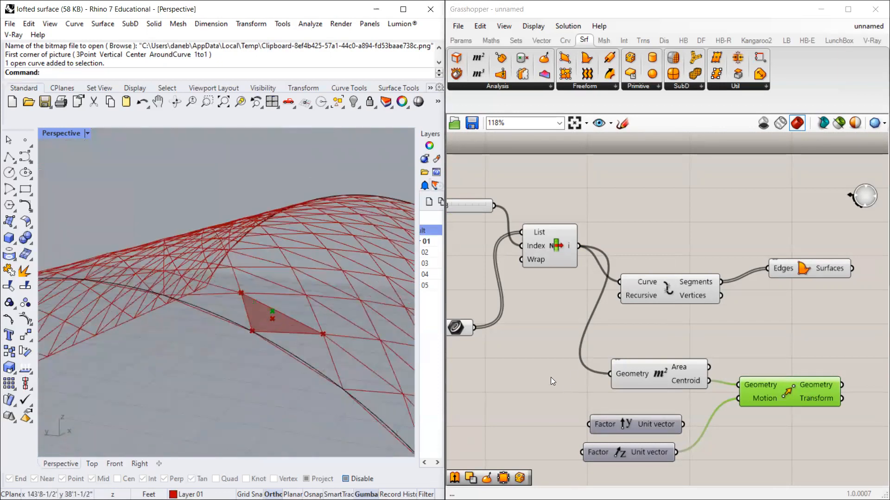
scroll(748, 327, down, 1)
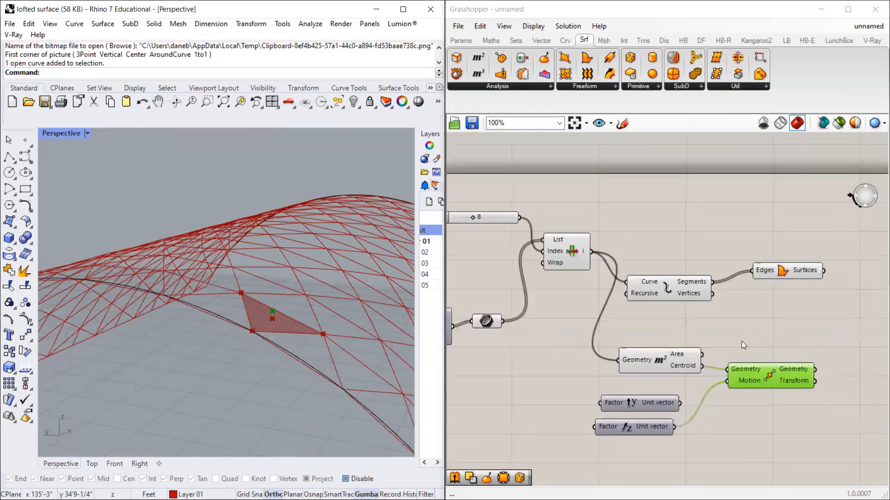
scroll(743, 344, up, 1)
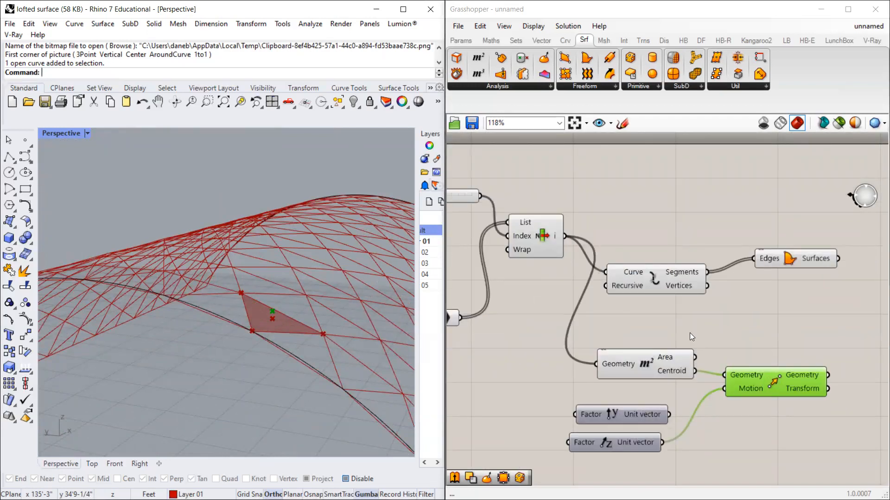
scroll(698, 331, down, 1)
scroll(710, 353, up, 1)
Step: Delete the Unit Y and Unit Z components below the Area component
drag(679, 459, 612, 407)
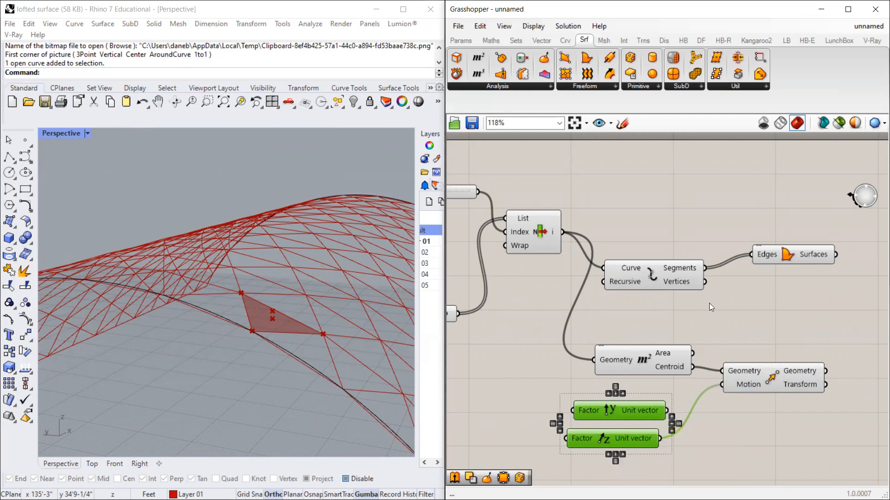
scroll(705, 351, down, 1)
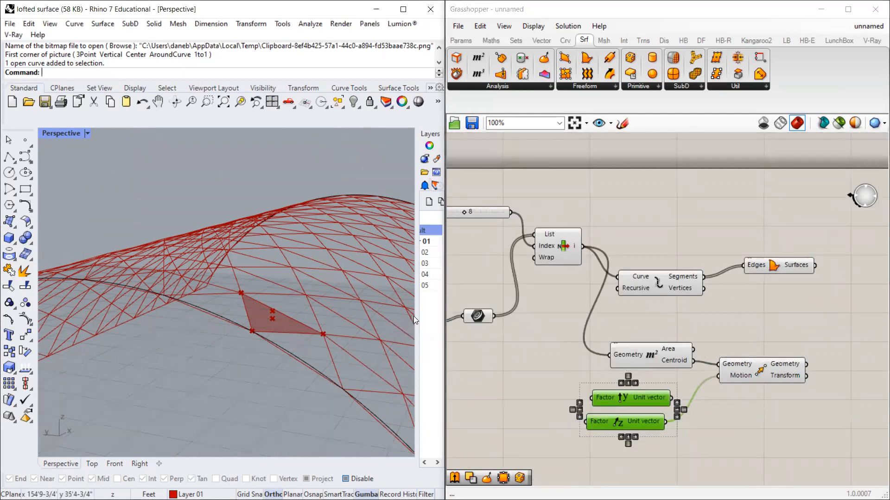
key(Delete)
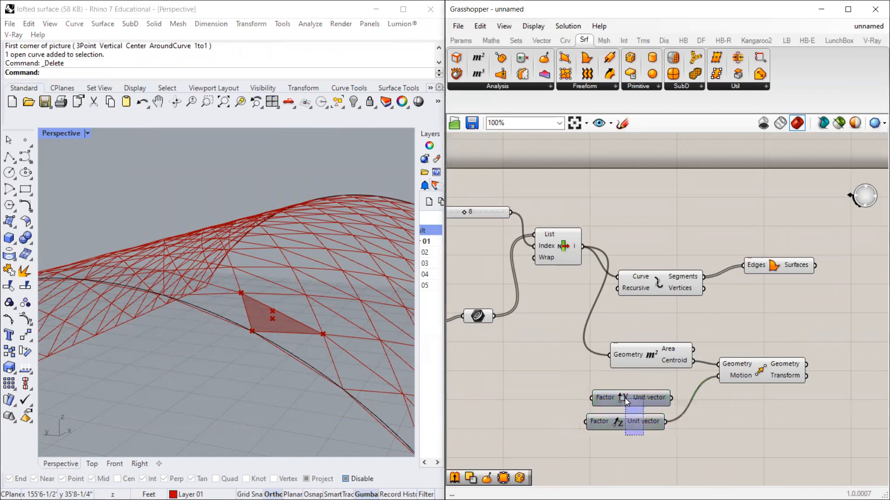
scroll(287, 325, up, 2)
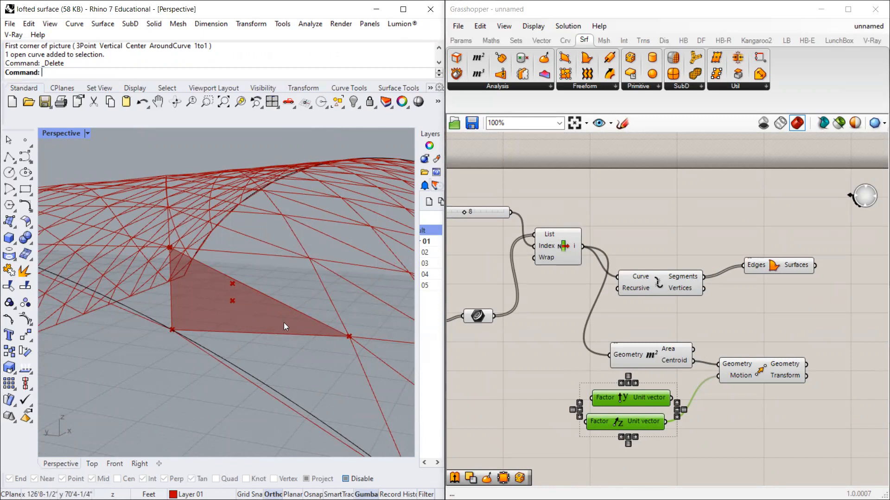
scroll(191, 263, down, 2)
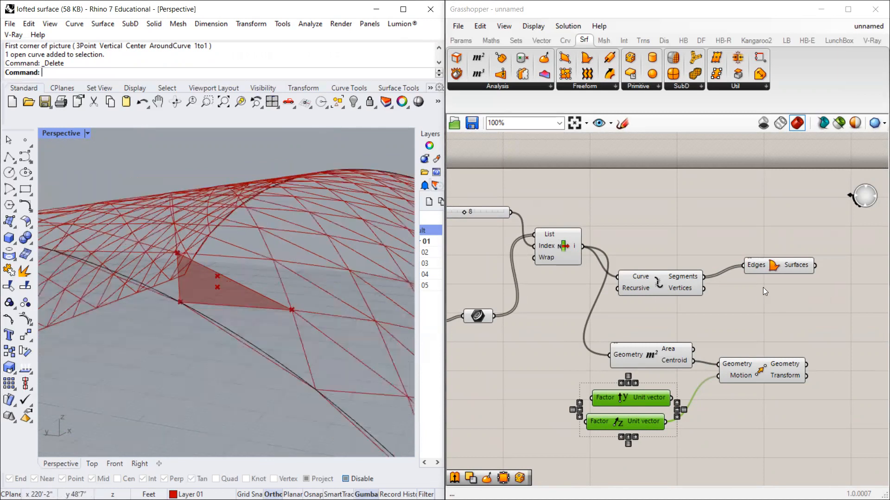
scroll(764, 284, down, 3)
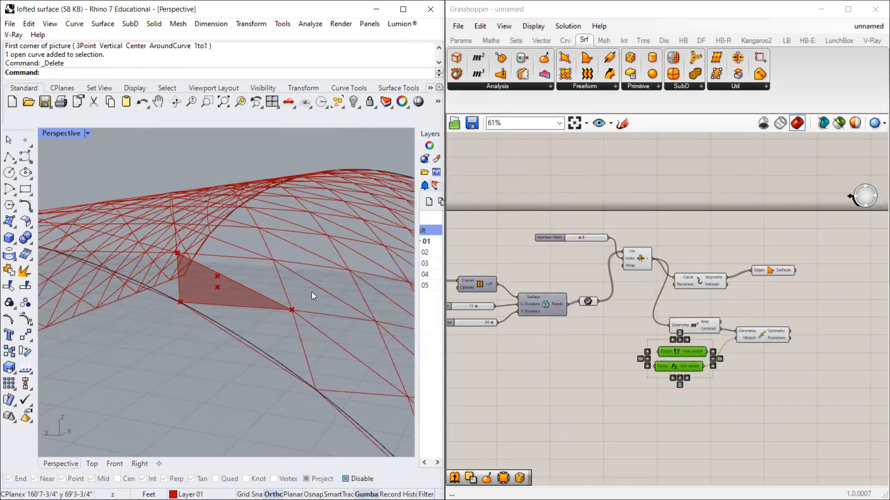
scroll(214, 285, up, 3)
click(228, 292)
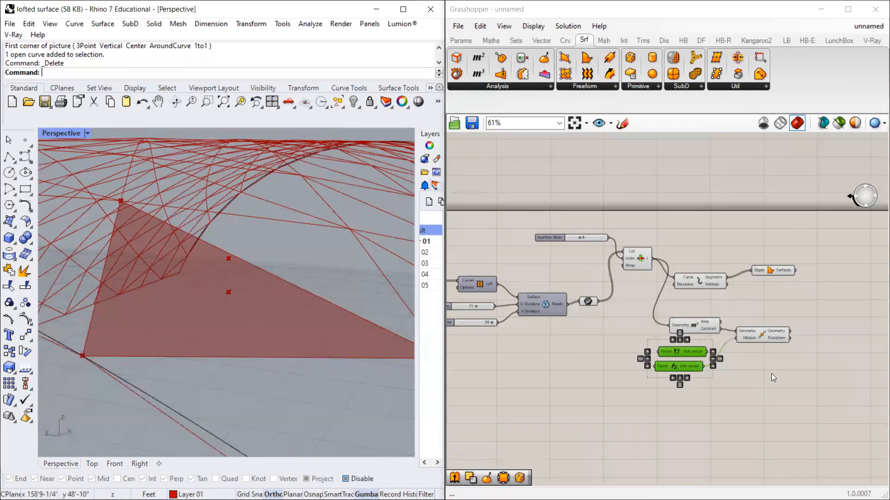
key(Delete)
scroll(746, 371, up, 3)
key(Delete)
scroll(713, 354, down, 2)
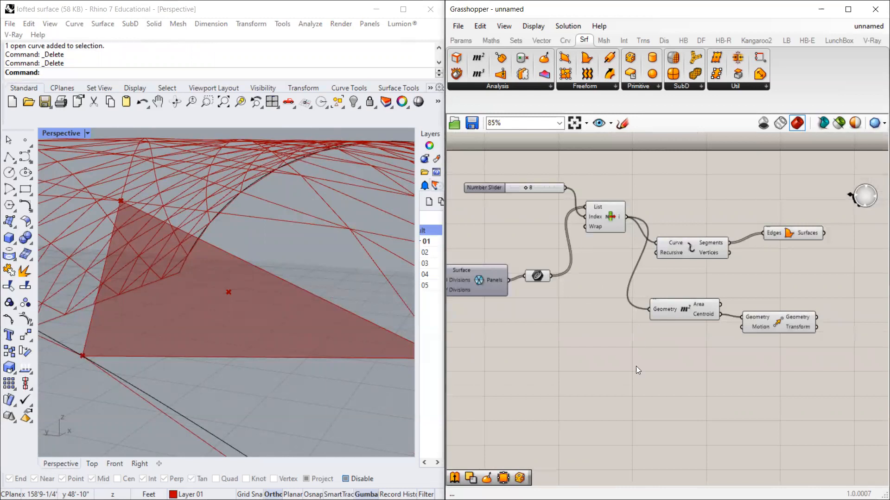
Step: Add an Evaluate Surface component and place it below the Area component
double_click(617, 359)
text(evalu)
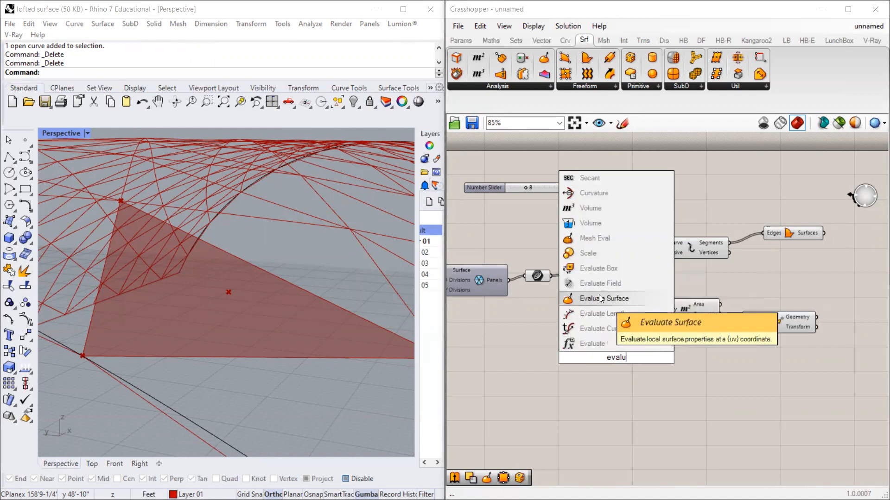
click(598, 296)
scroll(615, 362, up, 3)
scroll(604, 370, up, 3)
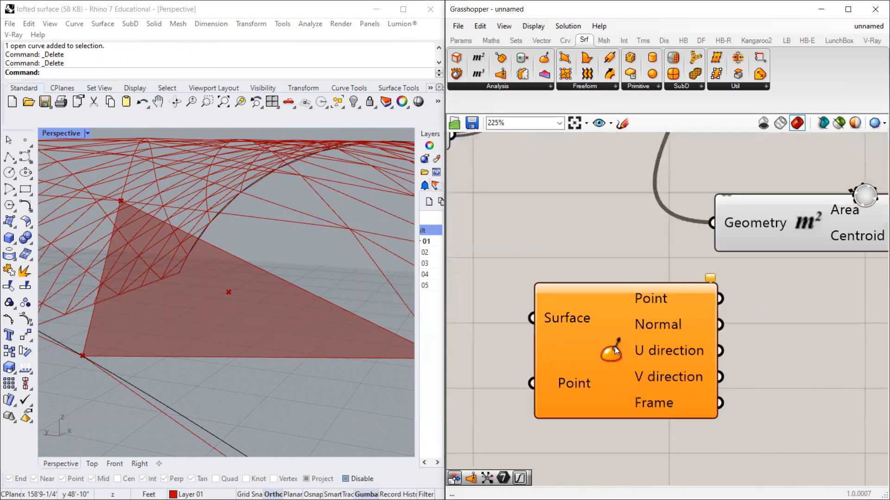
drag(622, 365, 682, 385)
scroll(619, 354, down, 1)
scroll(722, 360, down, 3)
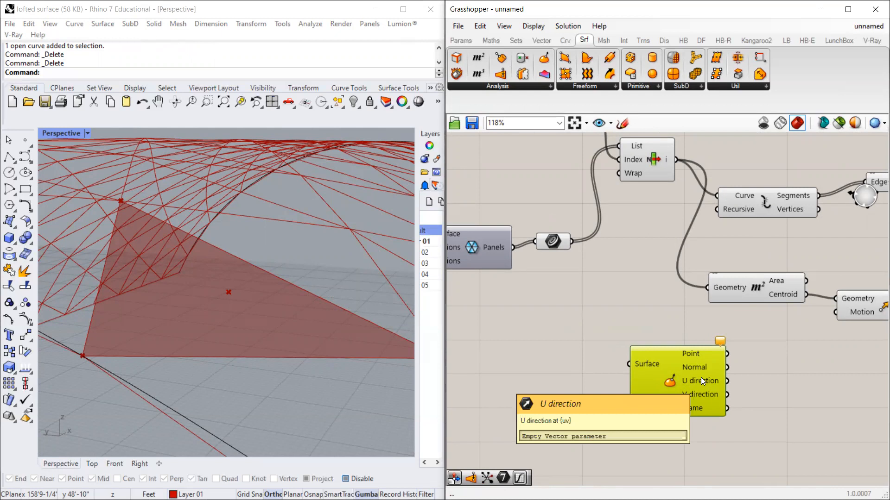
drag(700, 377, 695, 370)
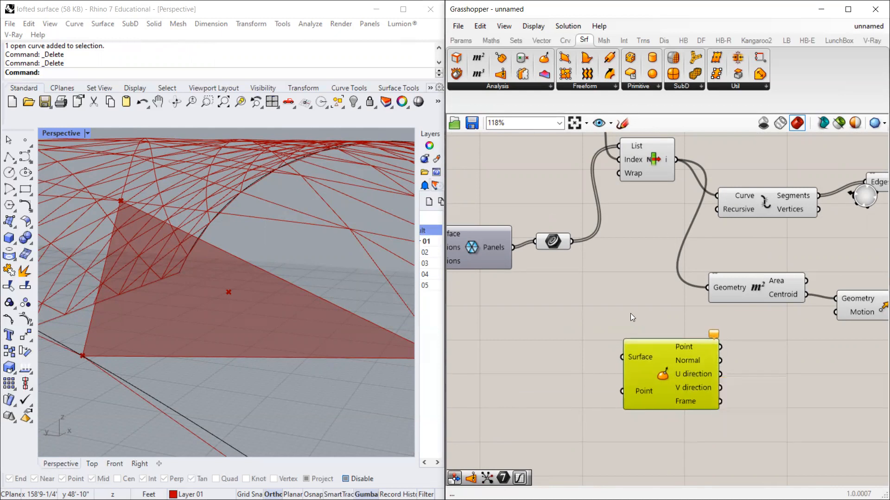
right_drag(756, 377, 721, 360)
drag(627, 357, 721, 369)
scroll(551, 302, down, 2)
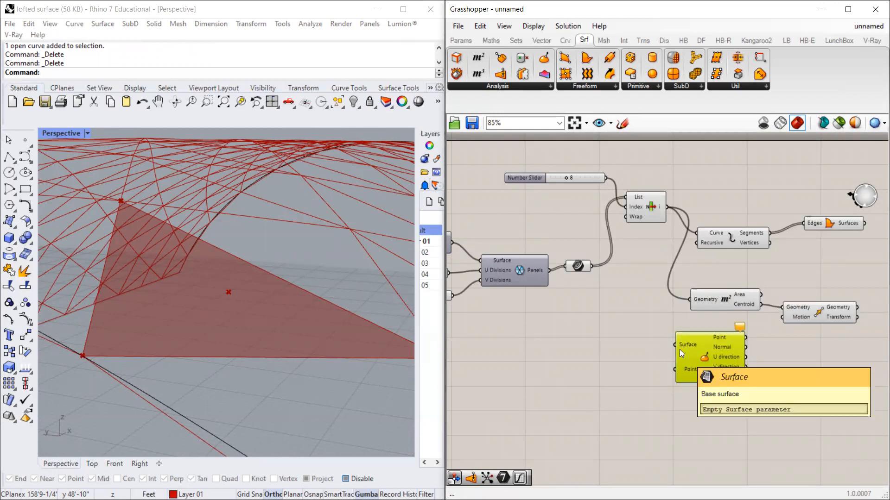
Step: Turn on the Loft component's preview, look over the whole lofted surface, and turn the preview off again
scroll(668, 350, down, 2)
middle_click(569, 318)
right_drag(615, 406, 656, 409)
scroll(670, 400, up, 1)
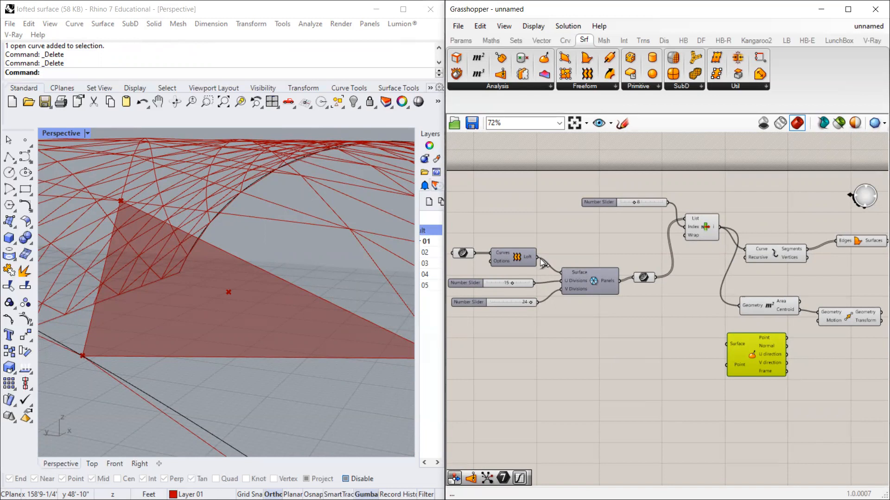
click(517, 251)
right_click(515, 252)
click(528, 274)
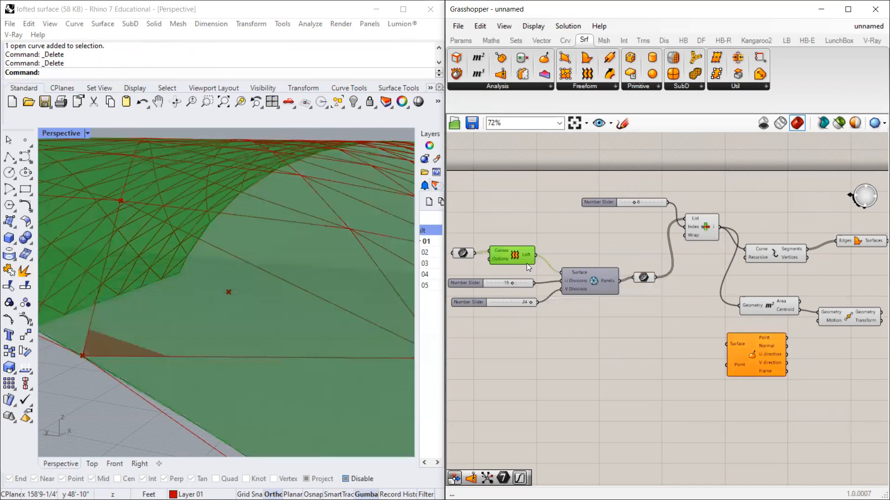
scroll(190, 303, down, 7)
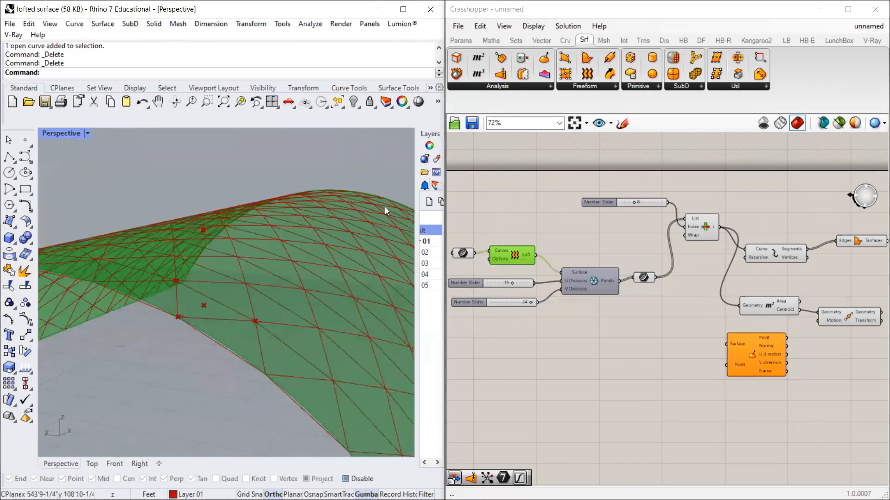
right_click(518, 253)
click(567, 279)
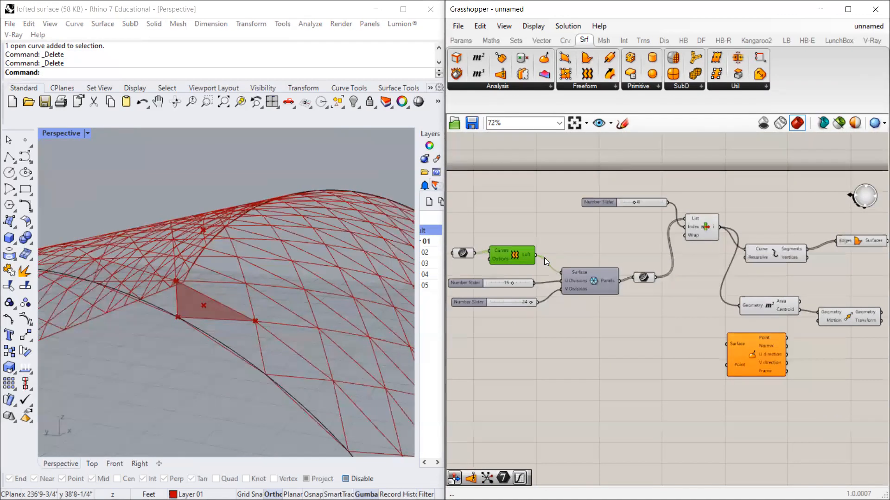
Step: Feed the Loft output into Evaluate Surface's Surface input and place the Evaluate Surface component below Move
drag(535, 255, 727, 344)
scroll(727, 380, up, 2)
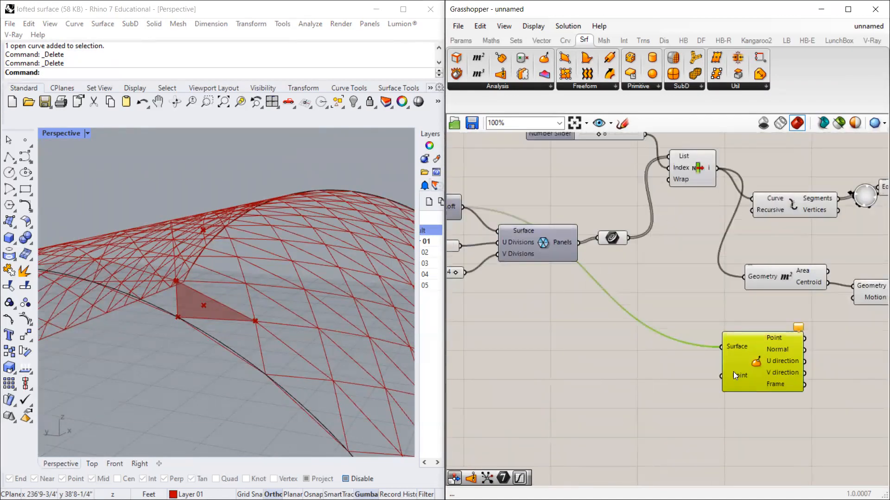
mouse_move(739, 369)
drag(747, 354, 635, 365)
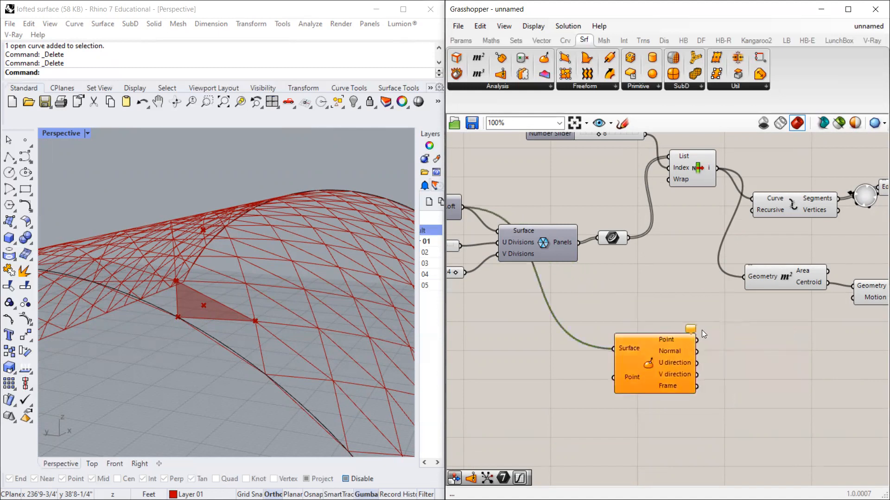
mouse_move(692, 329)
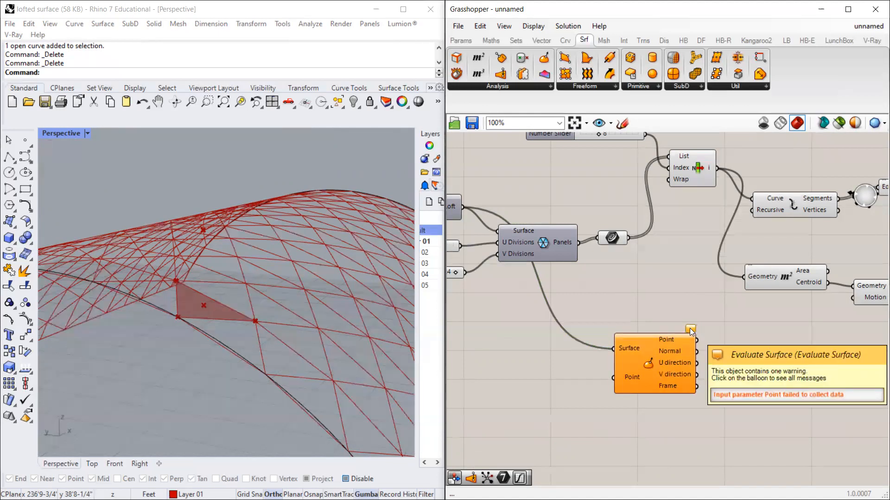
drag(670, 355, 653, 378)
right_drag(792, 380, 620, 358)
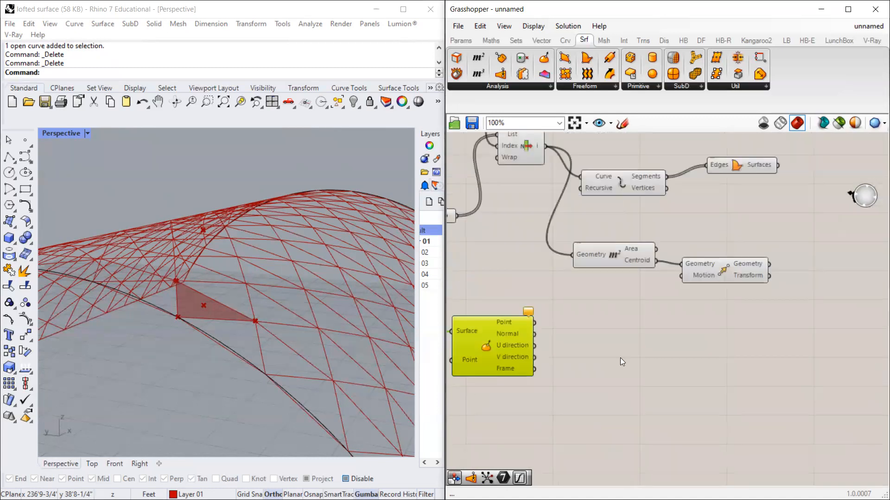
drag(526, 357, 763, 363)
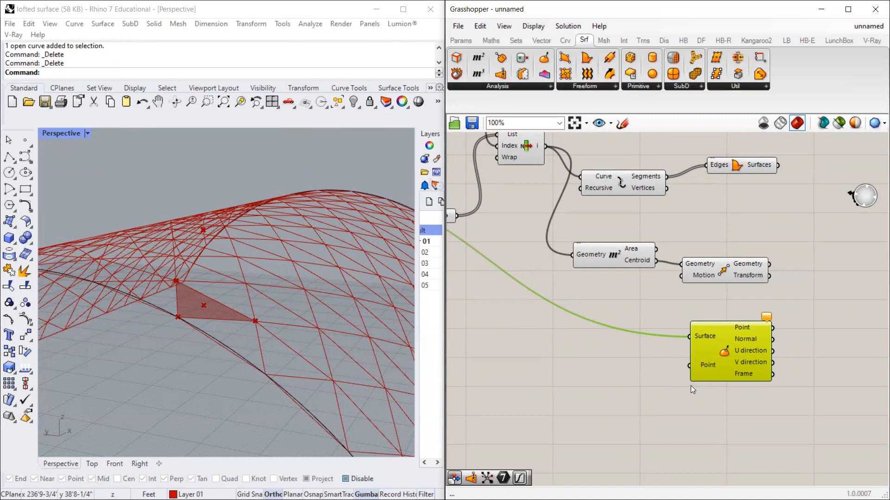
Step: Feed Area's Centroid output into Evaluate Surface's Point input and tidy the spacing of the Area and Evaluate Surface components
drag(631, 267, 685, 365)
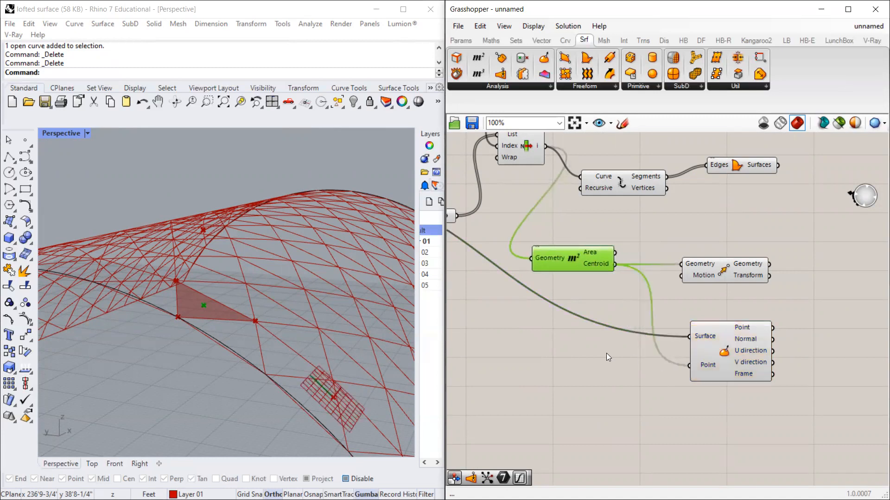
scroll(609, 288, down, 2)
scroll(694, 306, up, 2)
drag(705, 337, 680, 340)
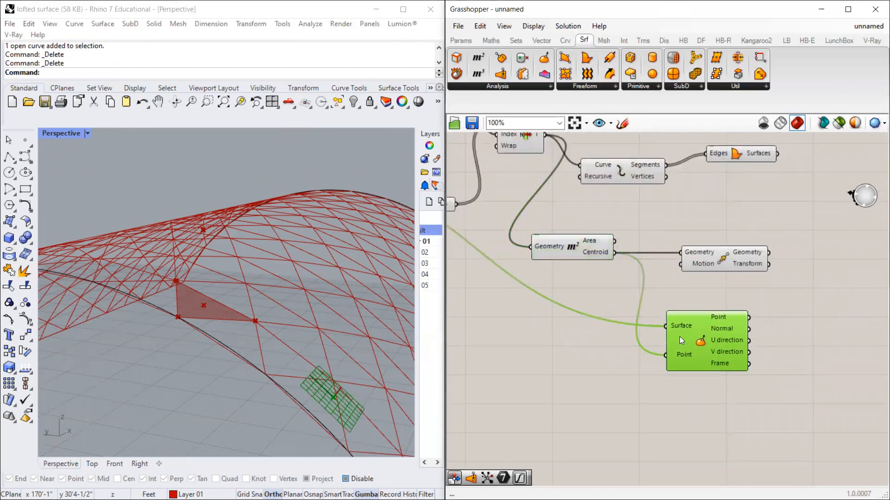
scroll(723, 339, up, 2)
scroll(654, 328, down, 3)
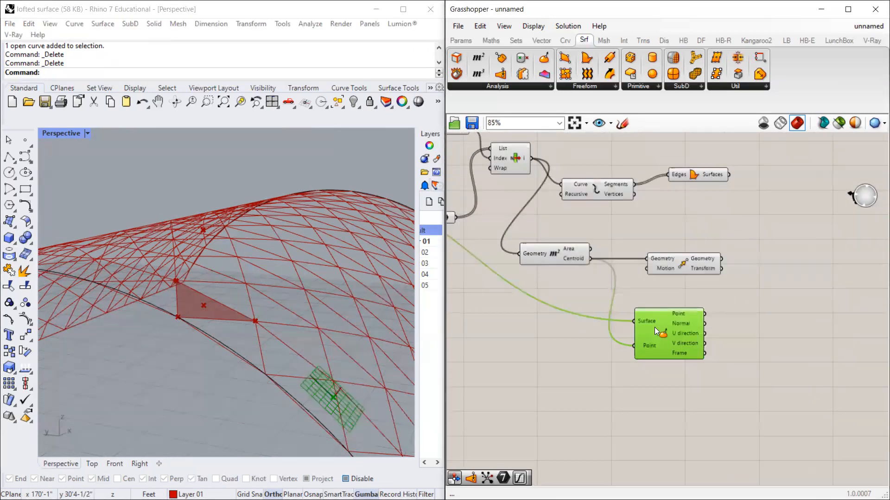
Step: Inspect where the Evaluate Surface frame lies relative to the triangular panel from several angles, keeping the component selected
scroll(596, 343, up, 3)
right_drag(317, 342, 152, 327)
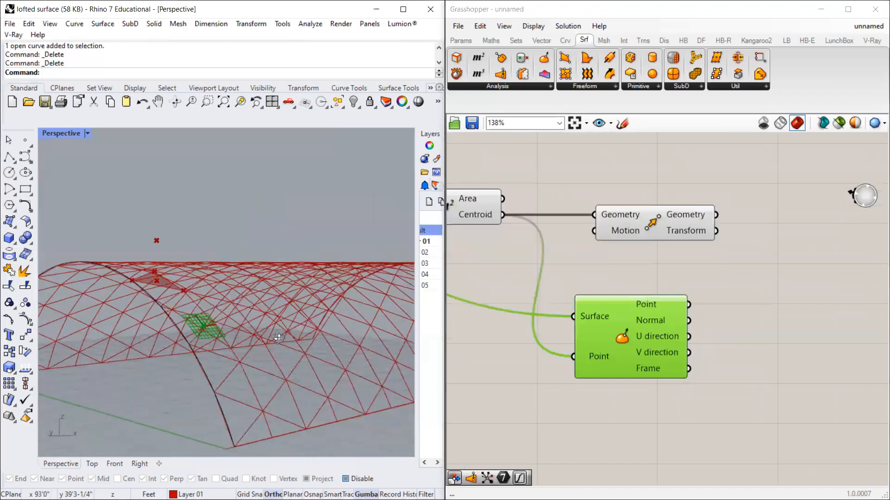
scroll(218, 336, up, 2)
scroll(309, 334, up, 3)
scroll(258, 308, up, 2)
right_drag(280, 307, 275, 331)
scroll(204, 331, down, 2)
right_drag(77, 262, 126, 265)
click(743, 295)
click(679, 321)
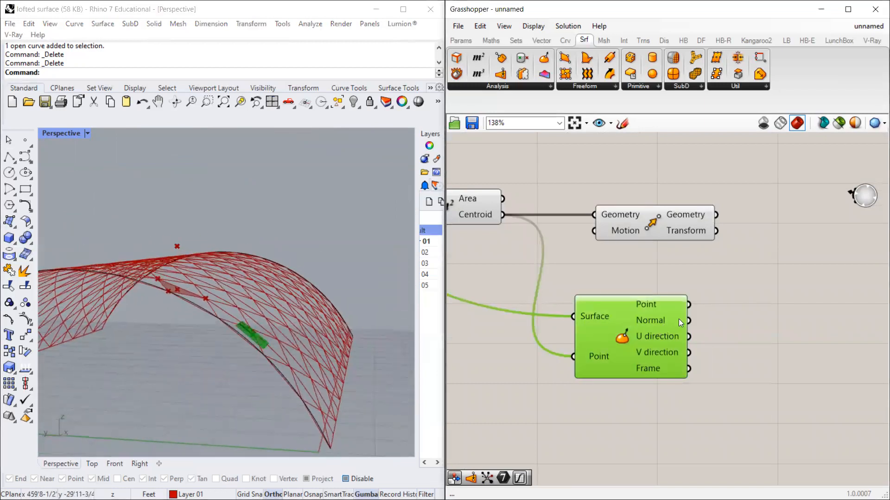
Step: Add a Panel beside Evaluate Surface and feed it the component's Point output to read the evaluated coordinates
double_click(737, 309)
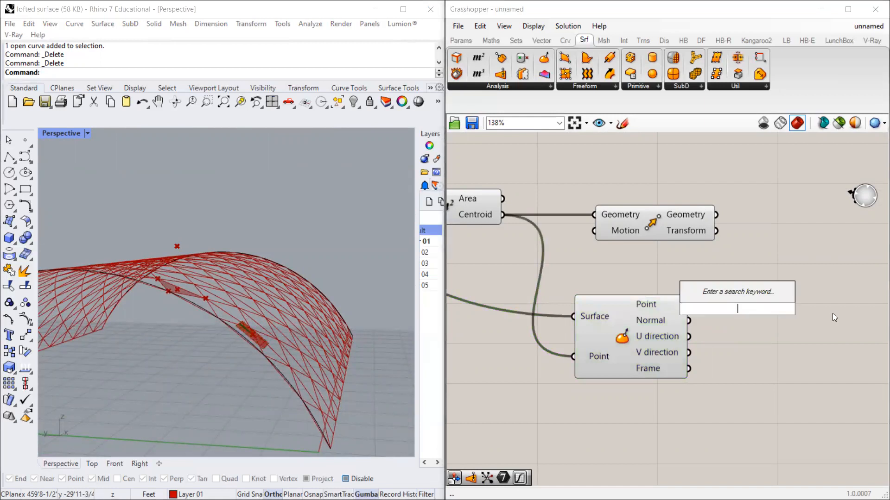
text(panel)
key(Return)
drag(725, 315, 740, 304)
click(766, 294)
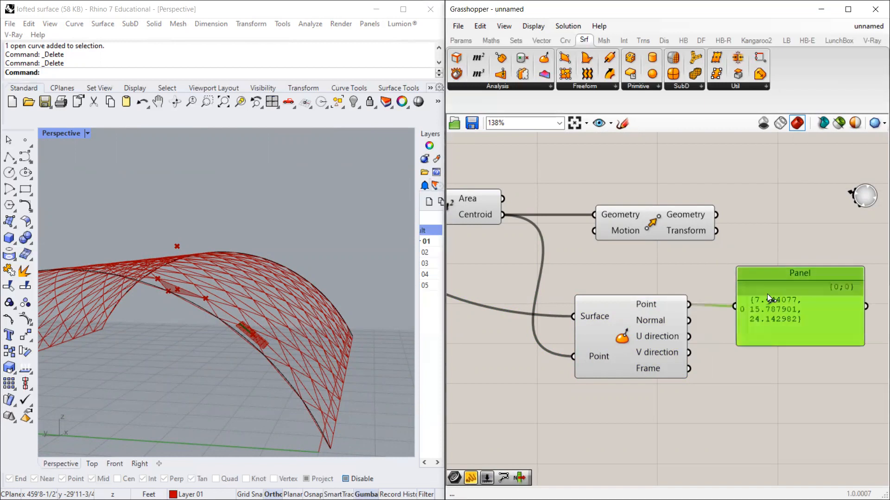
click(713, 279)
scroll(712, 279, down, 2)
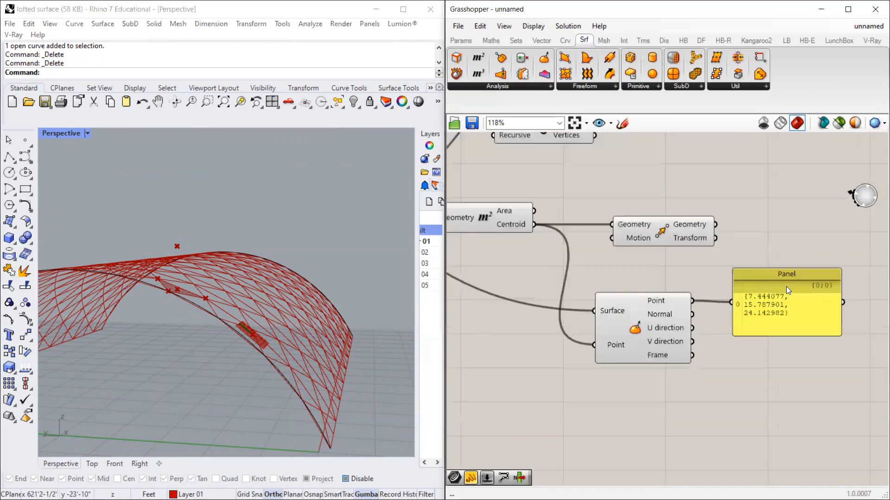
Step: Add a Point parameter below the Panel and connect Evaluate Surface's Point output to it
scroll(757, 240, up, 2)
double_click(757, 239)
text(point)
key(Return)
drag(760, 242, 755, 366)
drag(680, 311, 733, 379)
click(753, 366)
Step: Compare the evaluated point with the panel centroid and the moved point in the viewport, highlighting the Point, Area and Move components in turn
click(385, 372)
right_drag(277, 302, 208, 321)
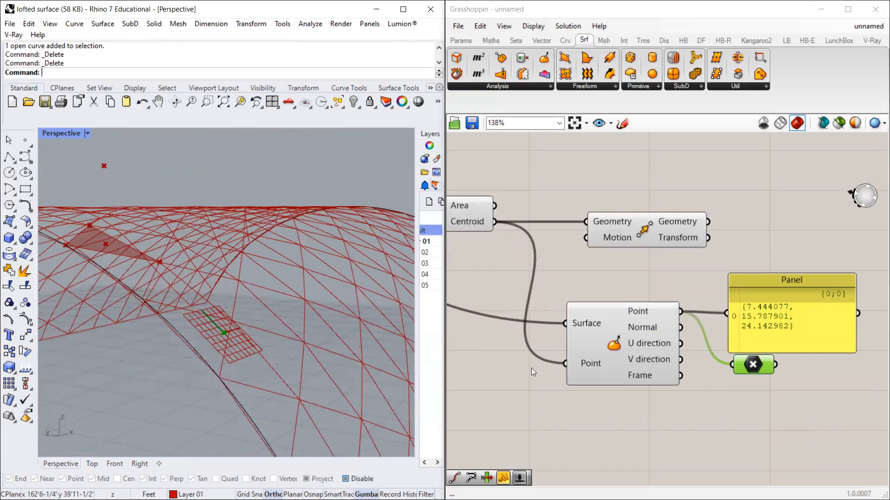
drag(680, 328, 750, 372)
drag(680, 312, 729, 370)
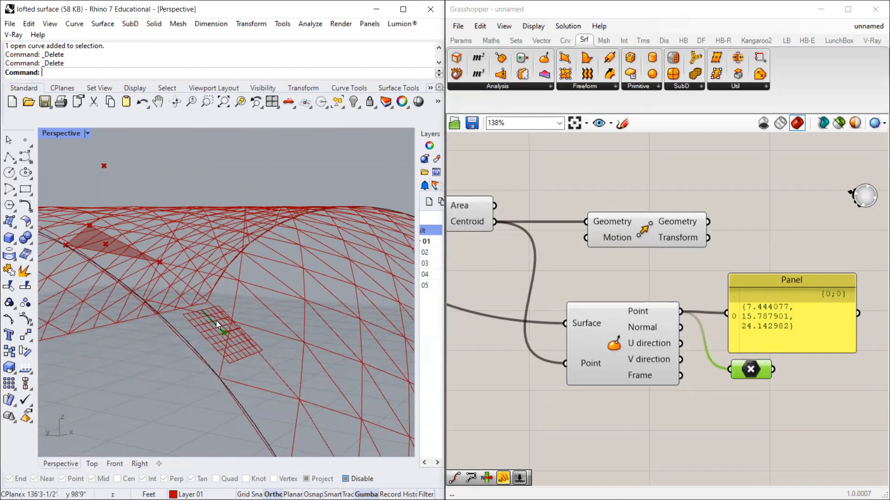
scroll(731, 314, down, 2)
click(505, 231)
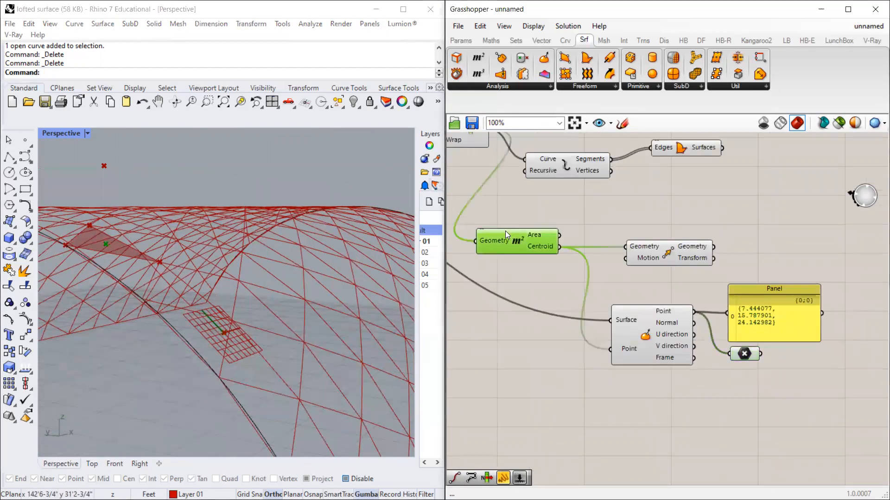
click(683, 255)
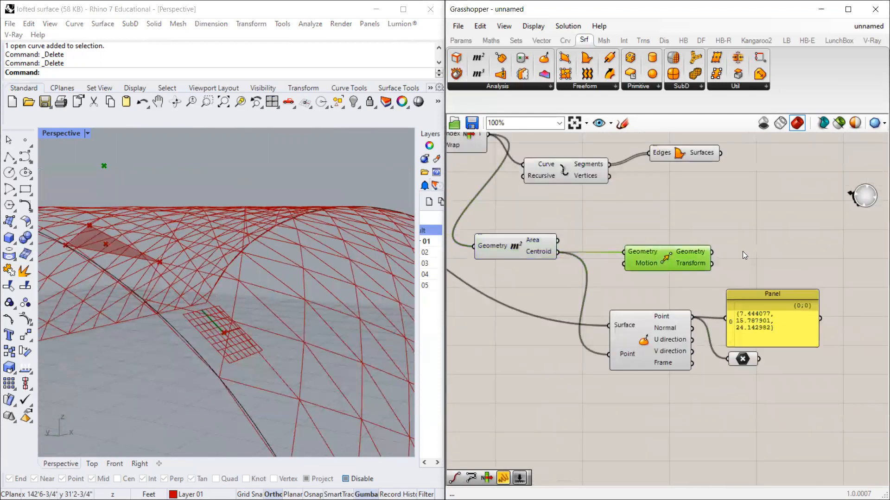
Step: Reposition the Move component farther from Area and shift the Point parameter slightly toward Evaluate Surface
scroll(680, 256, up, 1)
drag(679, 256, 720, 239)
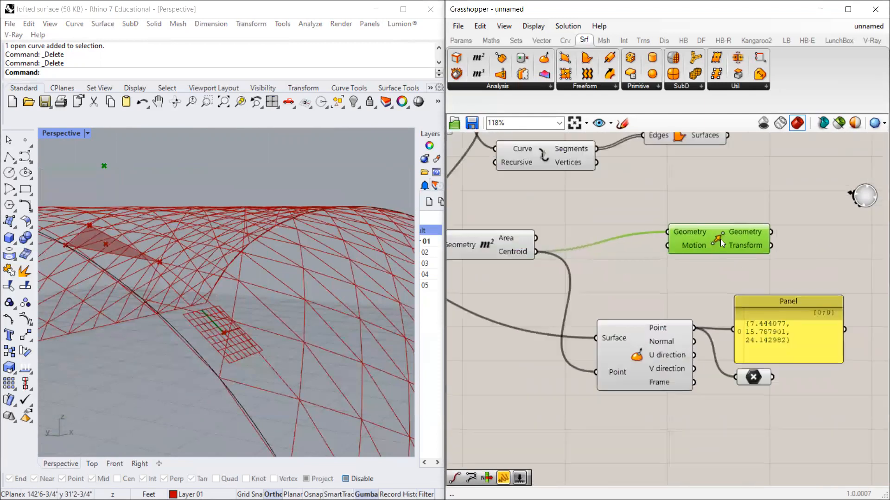
click(745, 383)
drag(752, 378, 743, 385)
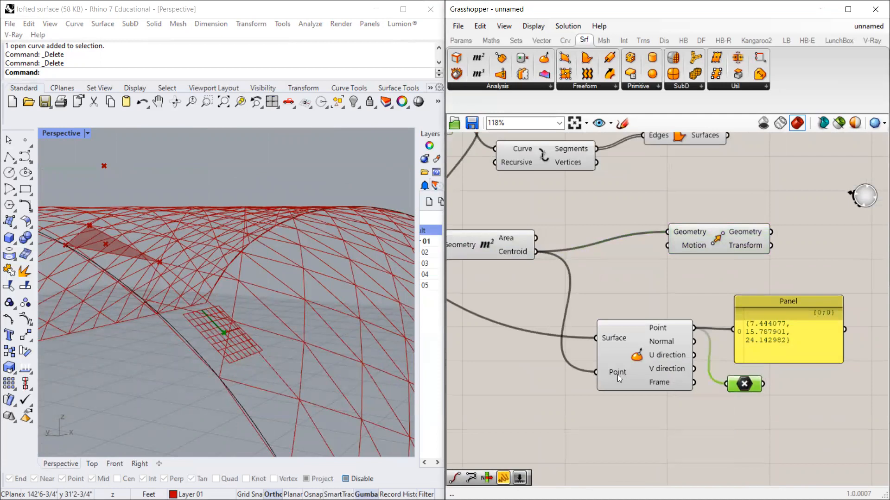
Step: Read the coordinates at Evaluate Surface's Point input and at Area's Centroid output to compare them with the evaluated point
mouse_move(616, 374)
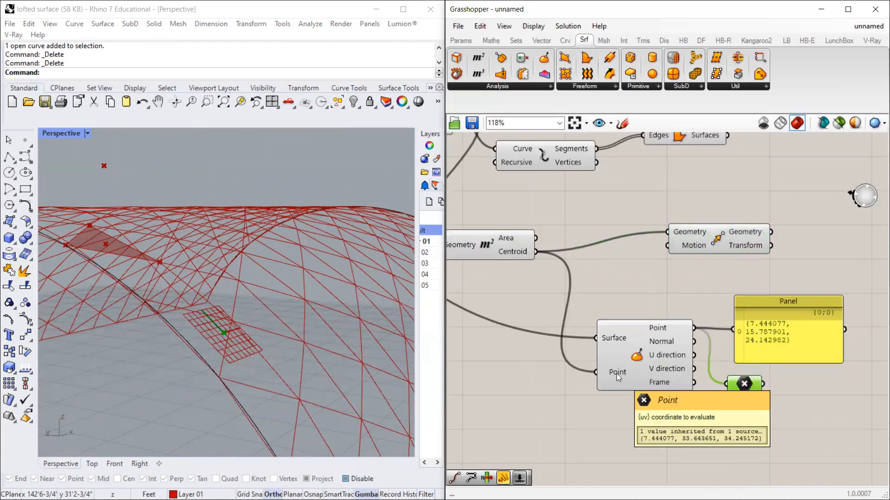
scroll(618, 369, up, 2)
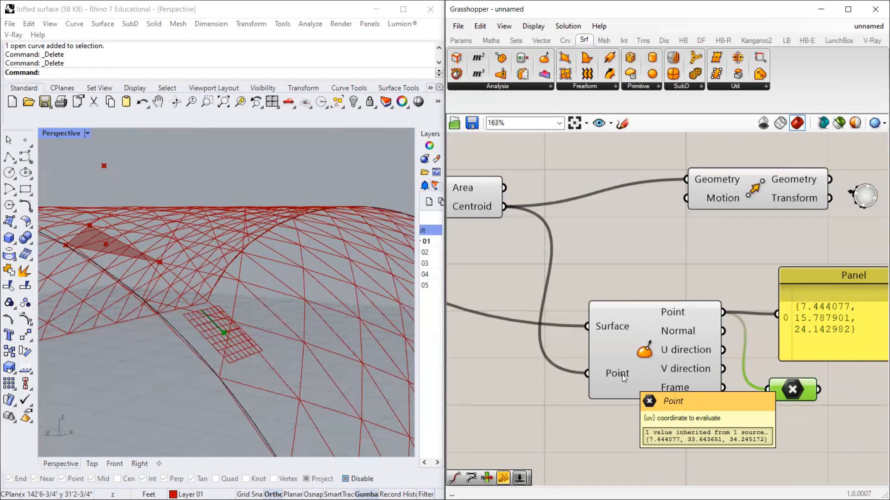
scroll(634, 375, down, 4)
scroll(505, 294, up, 3)
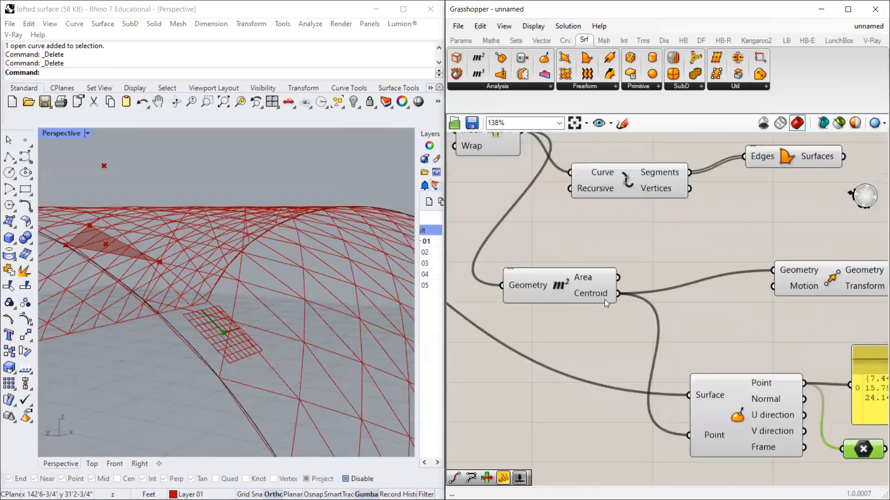
mouse_move(596, 294)
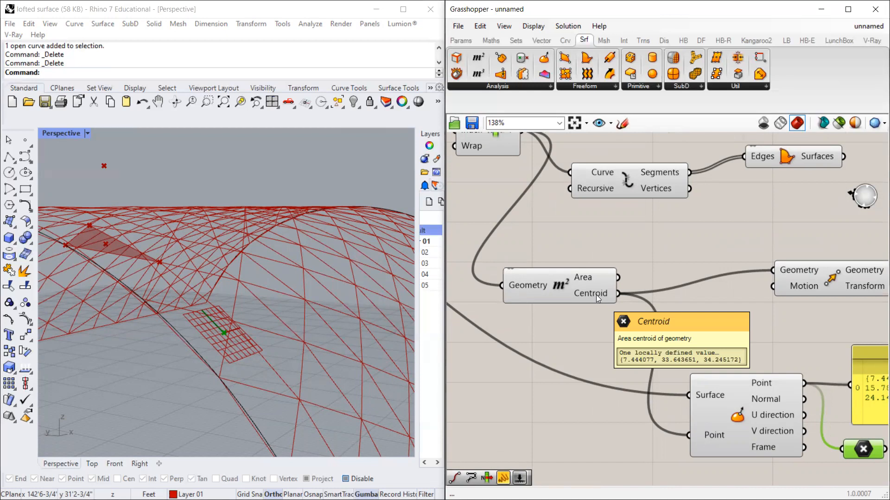
click(596, 295)
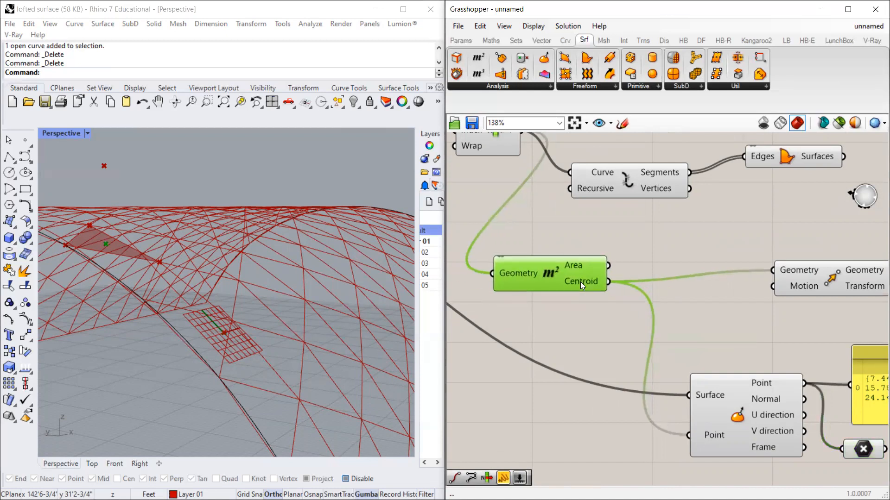
scroll(580, 281, down, 2)
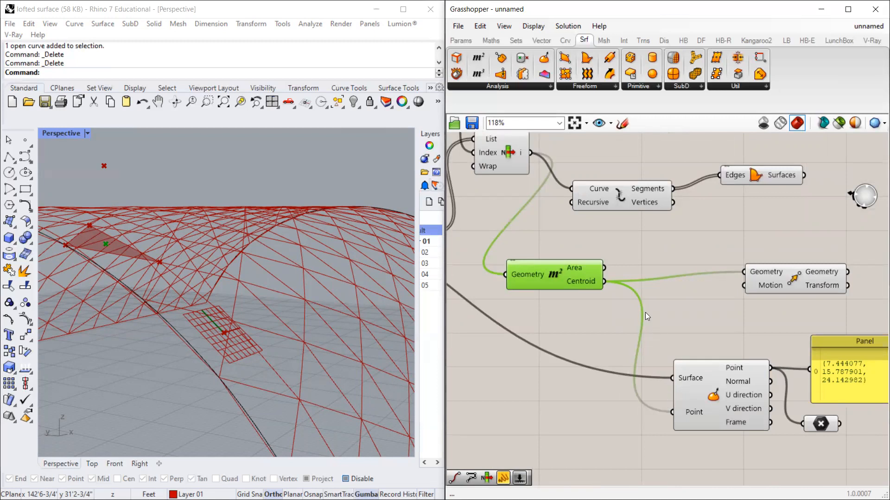
scroll(611, 330, up, 2)
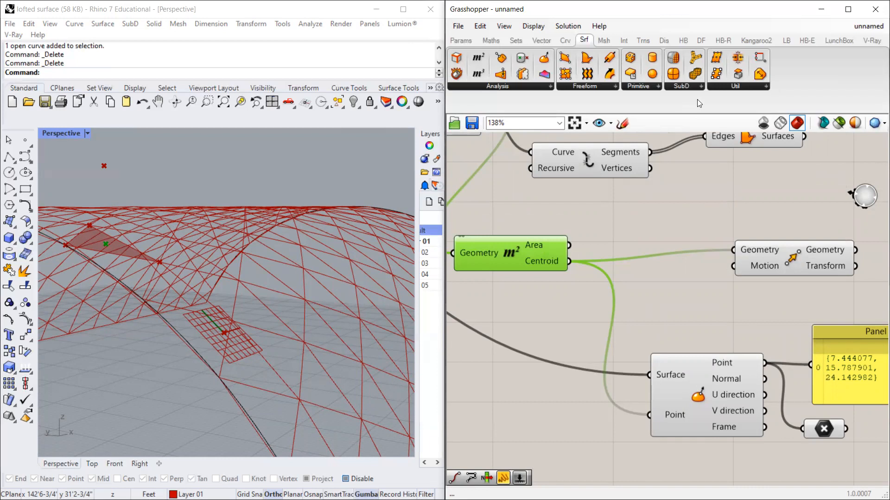
double_click(716, 14)
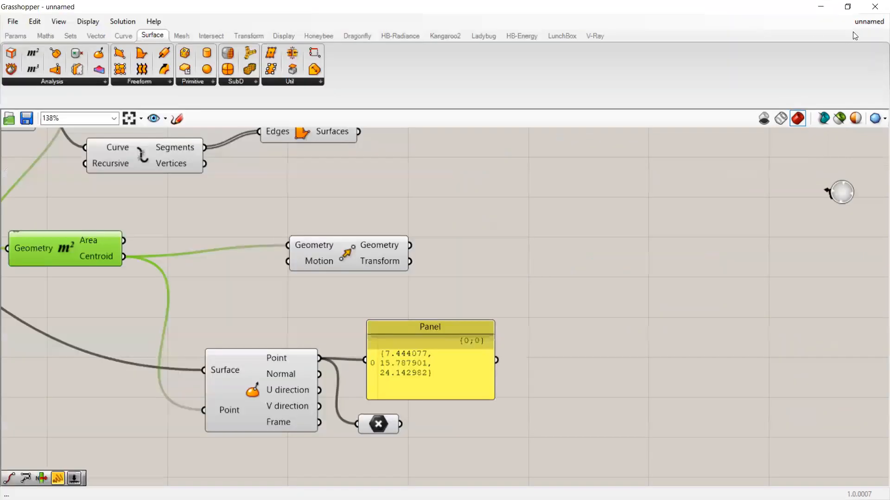
double_click(740, 16)
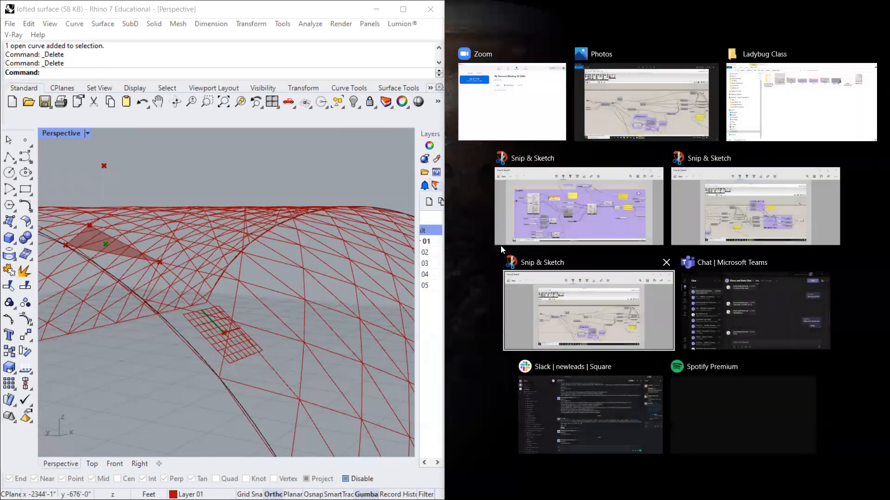
click(317, 206)
Step: Add a Surface Closest Point component and place it just before Evaluate Surface's Point input
scroll(536, 278, down, 2)
scroll(531, 371, up, 3)
double_click(531, 370)
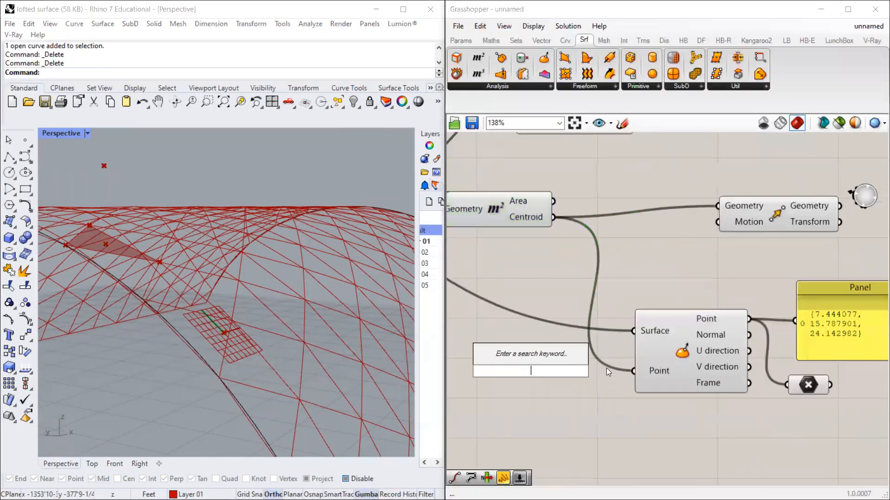
text(surface)
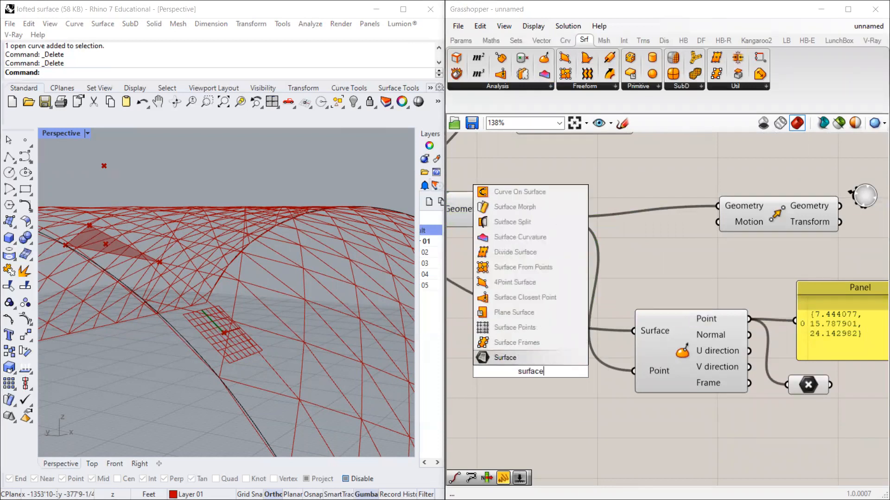
click(524, 298)
scroll(674, 341, down, 2)
scroll(588, 371, up, 3)
drag(570, 371, 592, 401)
Step: Examine how the triangular panels follow the curved edge of the arch in the viewport
scroll(589, 394, down, 3)
scroll(672, 319, down, 3)
right_drag(259, 296, 225, 271)
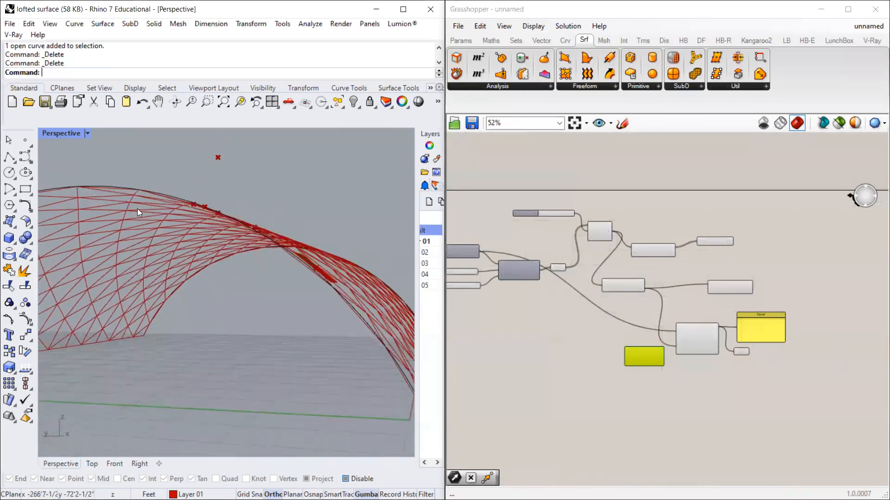
scroll(132, 194, up, 3)
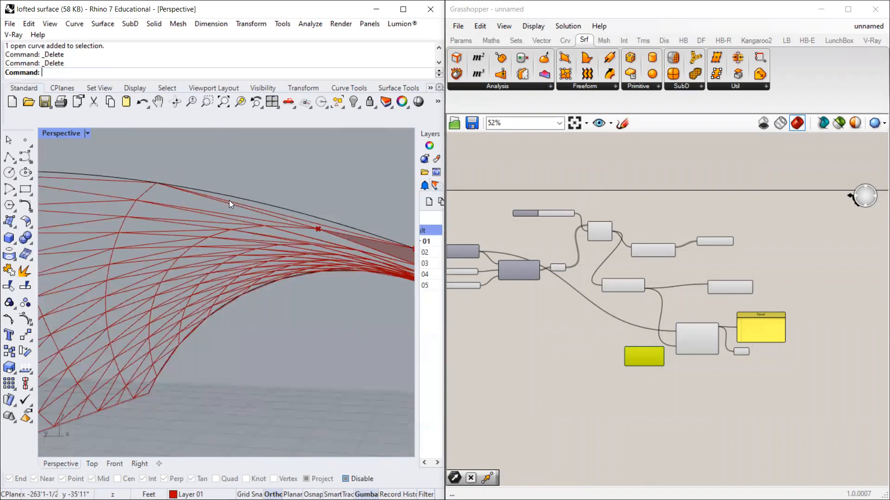
scroll(701, 387, down, 3)
scroll(643, 363, up, 5)
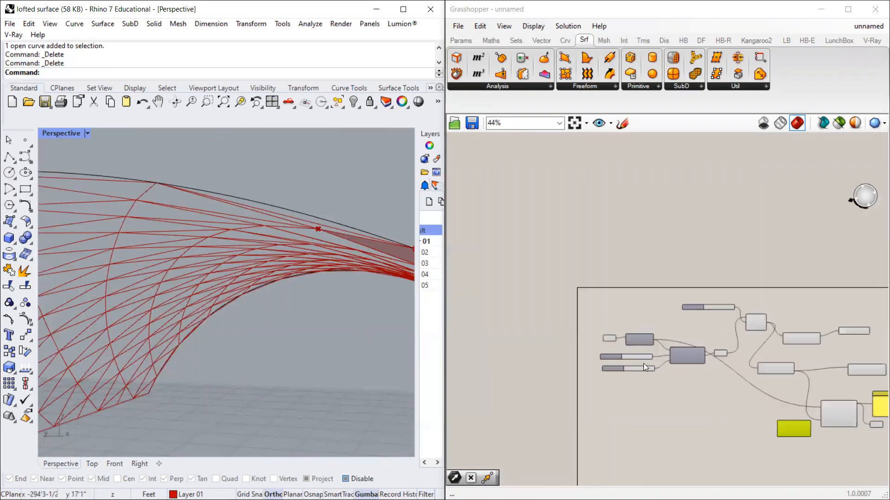
right_click(627, 297)
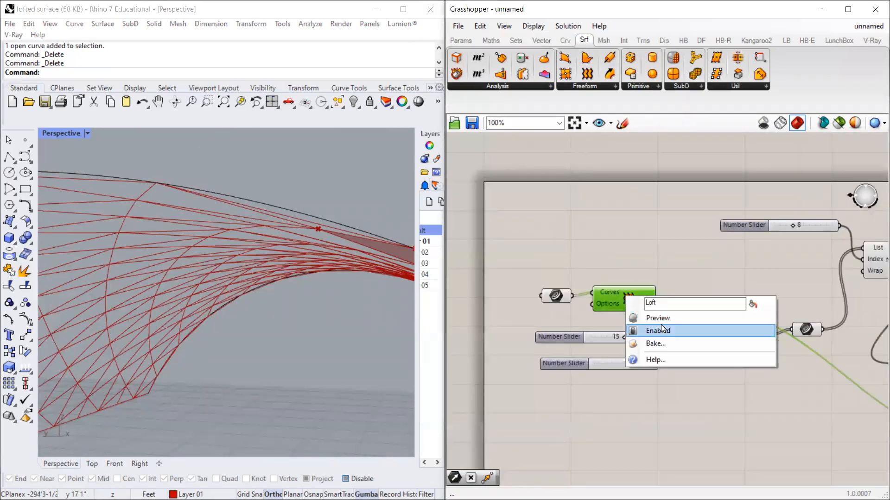
click(658, 330)
right_click(638, 305)
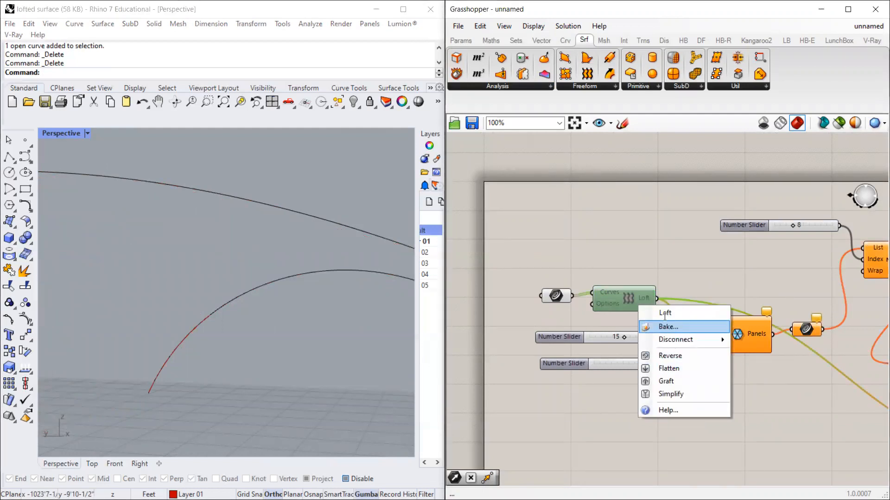
click(634, 292)
right_click(633, 295)
click(667, 328)
Step: Turn on the previews of the Loft and Triangle Panels B components
right_click(625, 298)
click(652, 324)
right_drag(261, 213, 267, 227)
click(724, 334)
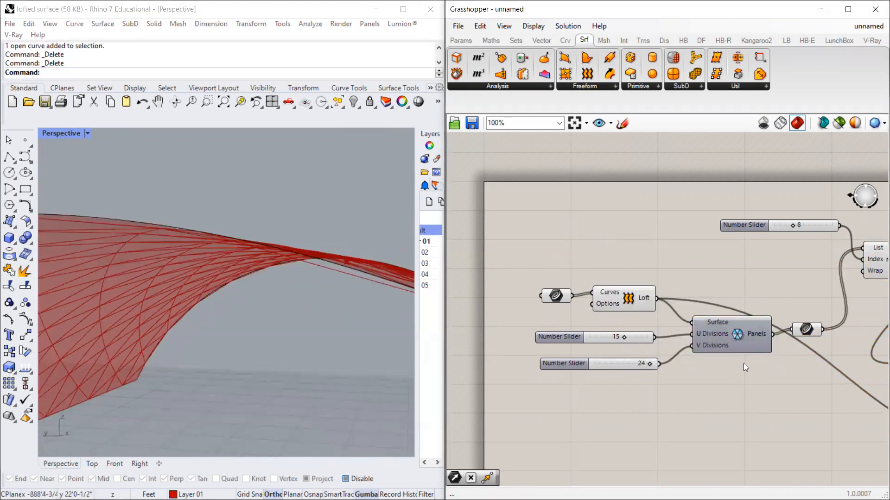
right_drag(298, 195, 304, 251)
right_click(728, 343)
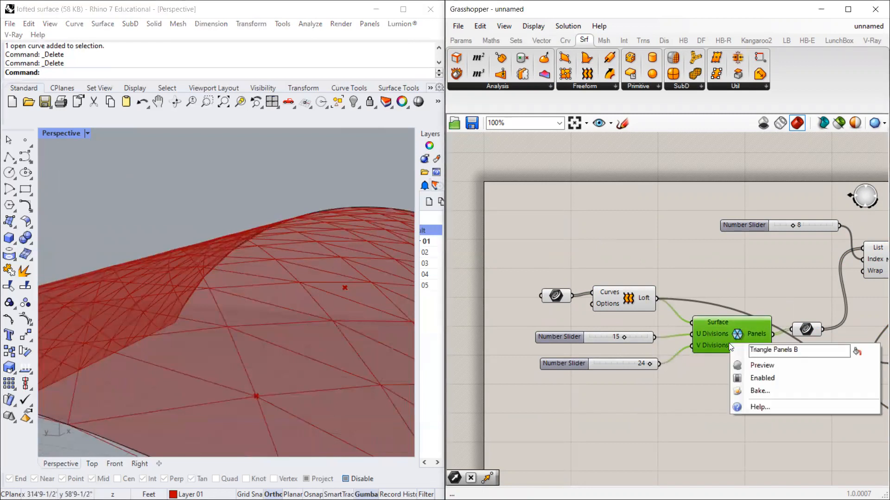
click(759, 366)
click(598, 247)
Step: Highlight Triangle Panels B and examine how its flat panels deviate from the smooth lofted surface along the arch edge
click(713, 324)
right_drag(303, 332, 282, 275)
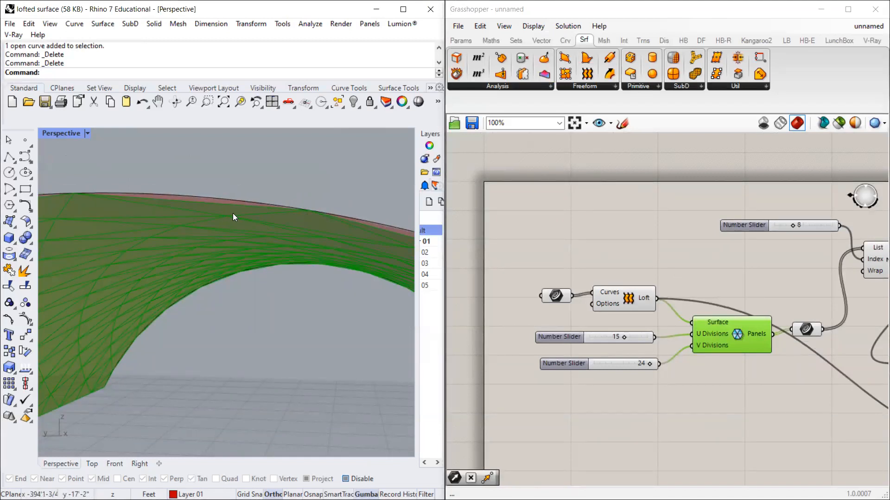
right_drag(162, 194, 165, 195)
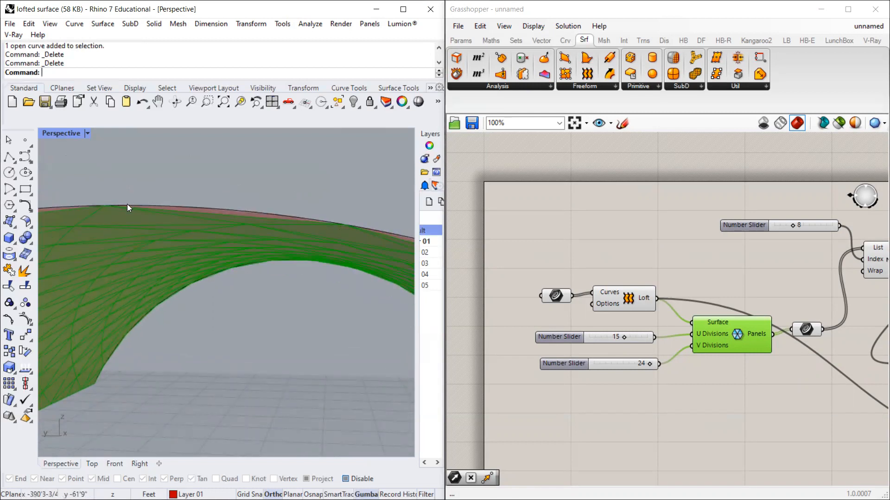
scroll(687, 346, down, 2)
scroll(547, 329, down, 2)
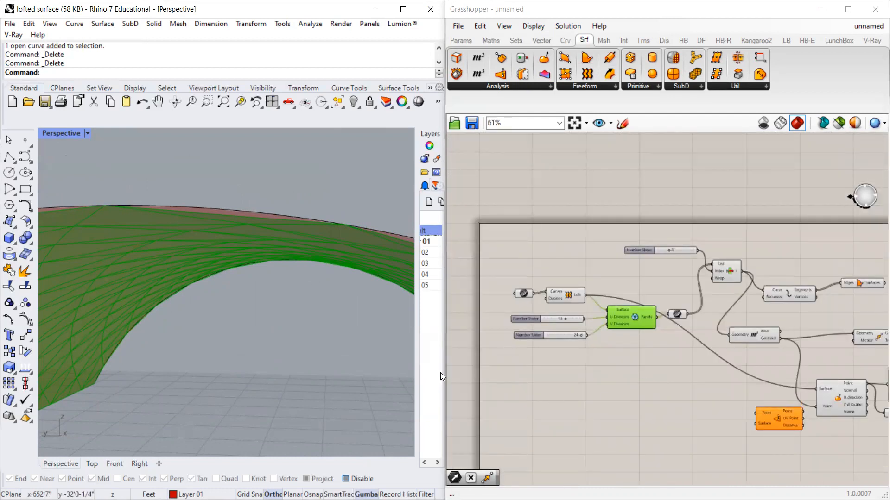
scroll(779, 396, up, 2)
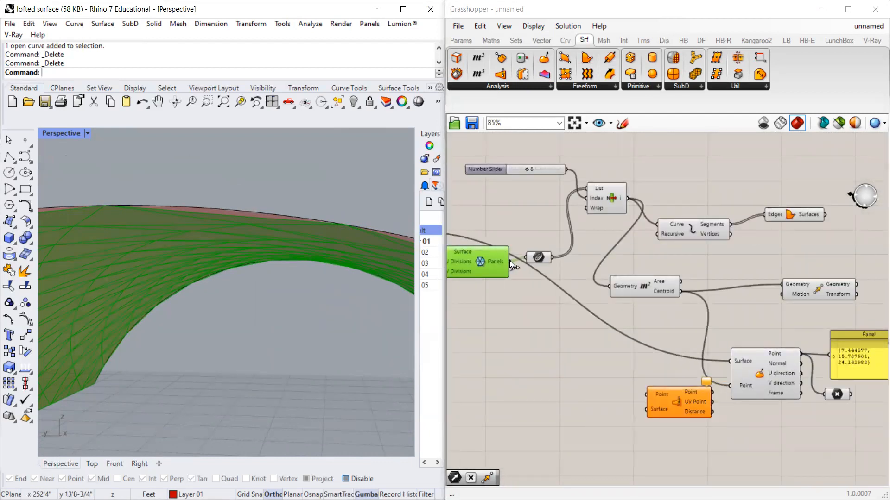
mouse_move(501, 262)
Step: Locate the selected panel on the arch and feed List Item's output into Evaluate Surface's Surface input in place of Loft
click(613, 199)
scroll(202, 262, down, 5)
right_drag(202, 262, 251, 303)
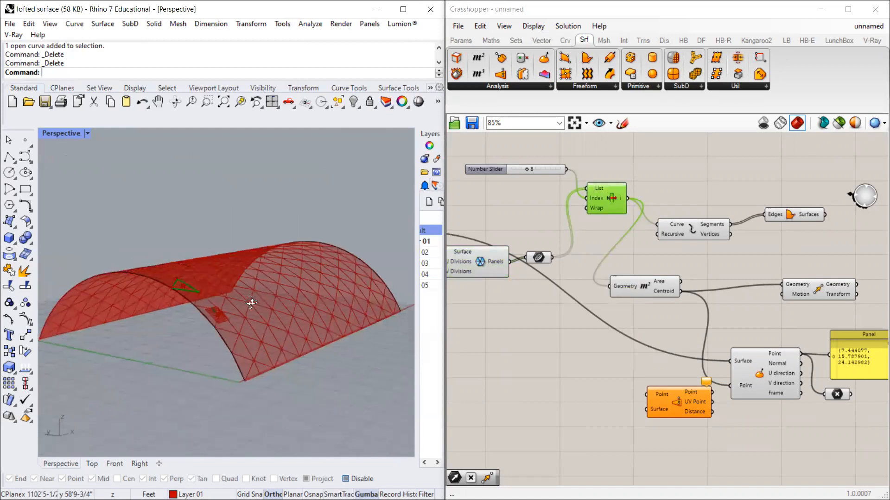
scroll(164, 306, up, 8)
drag(610, 210, 729, 365)
scroll(394, 330, down, 5)
scroll(771, 402, up, 4)
Step: Highlight Evaluate Surface and check where its frame lies on the arch with the single panel as its surface
click(735, 266)
click(783, 366)
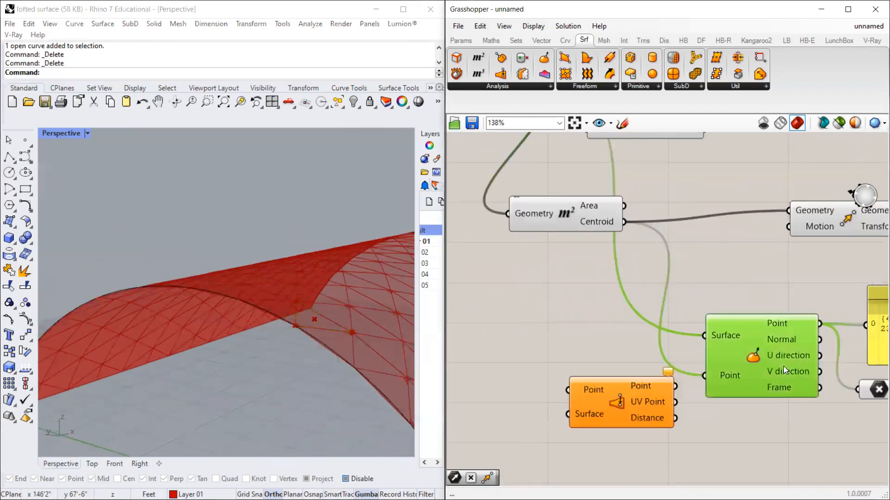
scroll(783, 366, down, 4)
scroll(833, 377, up, 2)
scroll(214, 294, down, 4)
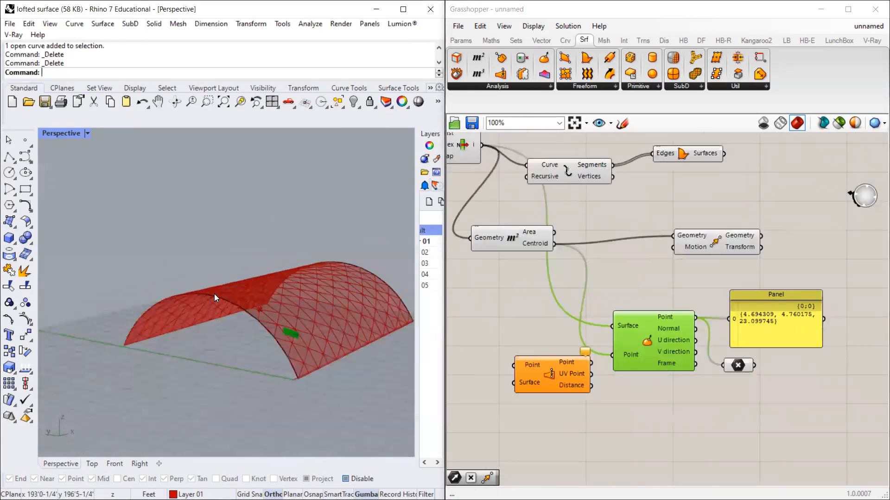
scroll(214, 294, down, 2)
scroll(621, 292, down, 2)
scroll(731, 337, down, 4)
scroll(533, 274, up, 5)
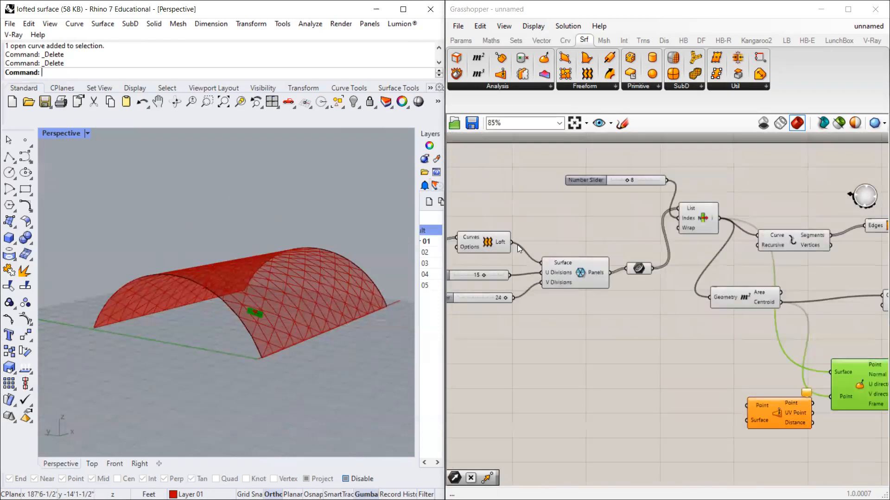
Step: Feed Loft's output back into Evaluate Surface's Surface input in place of the single panel and reposition Evaluate Surface
drag(512, 242, 829, 372)
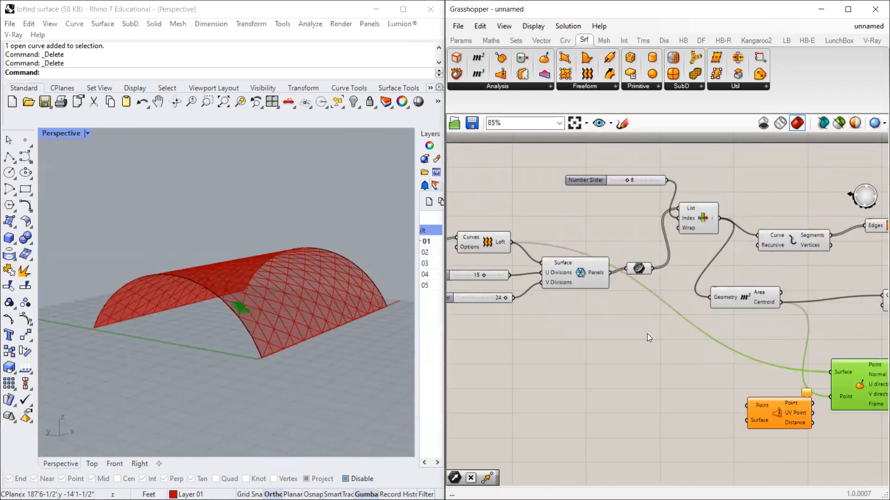
scroll(647, 334, down, 4)
scroll(822, 380, up, 4)
scroll(681, 366, up, 2)
drag(547, 399, 537, 390)
scroll(202, 300, up, 4)
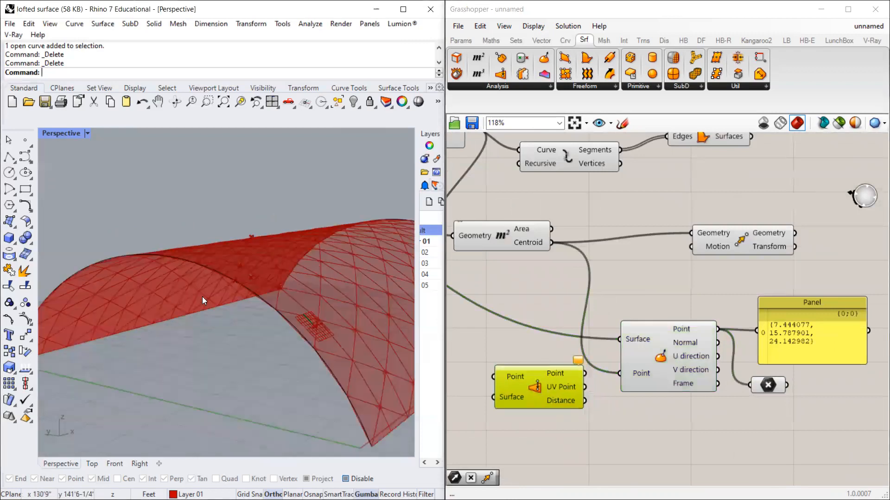
scroll(203, 297, up, 3)
drag(675, 353, 683, 368)
Step: Highlight the Area component and examine where the panel's centroid lies relative to the lofted arch
drag(520, 242, 527, 242)
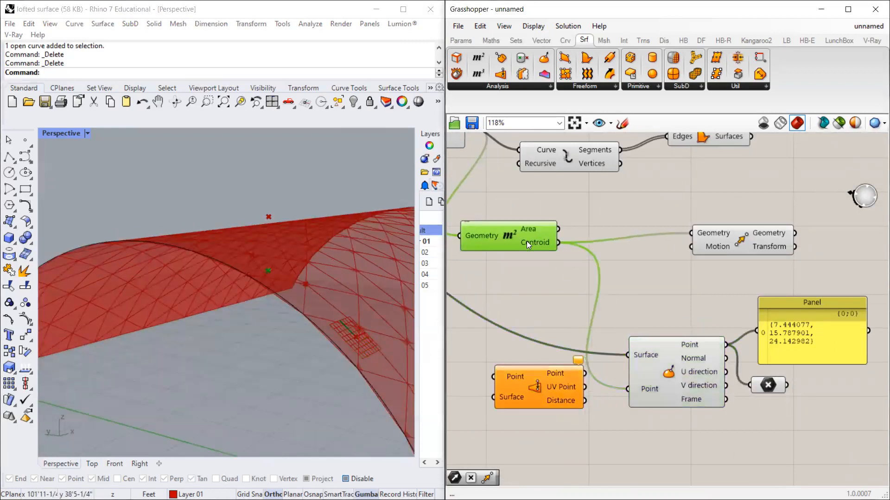
scroll(737, 363, down, 4)
scroll(738, 363, down, 1)
scroll(523, 291, up, 4)
scroll(508, 262, up, 2)
scroll(595, 298, down, 3)
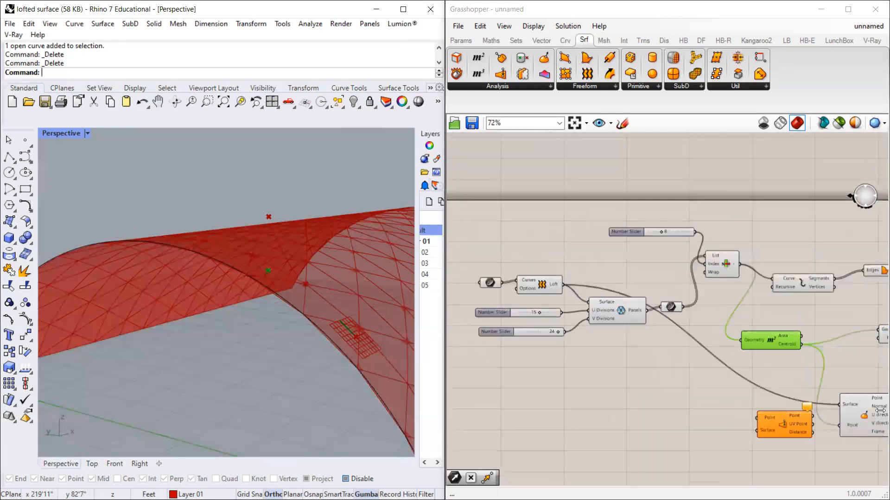
scroll(770, 359, up, 2)
scroll(262, 276, up, 5)
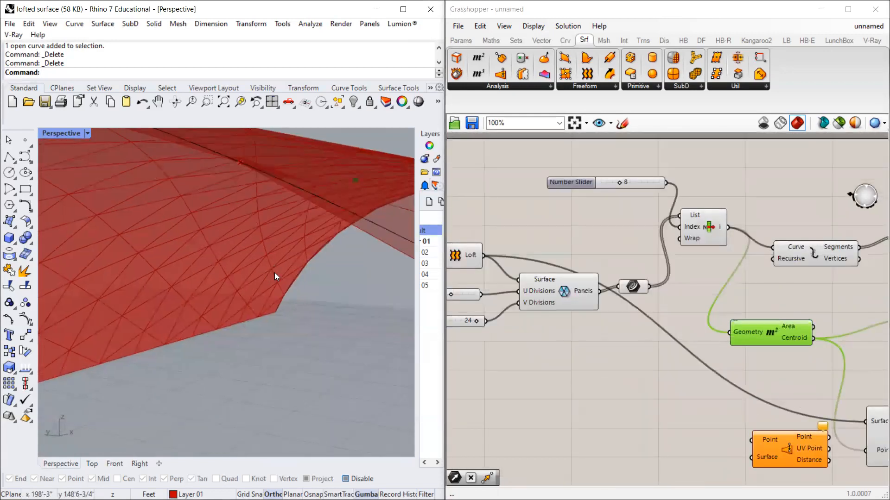
scroll(259, 280, down, 6)
right_drag(247, 284, 319, 235)
scroll(319, 236, up, 4)
scroll(270, 255, up, 4)
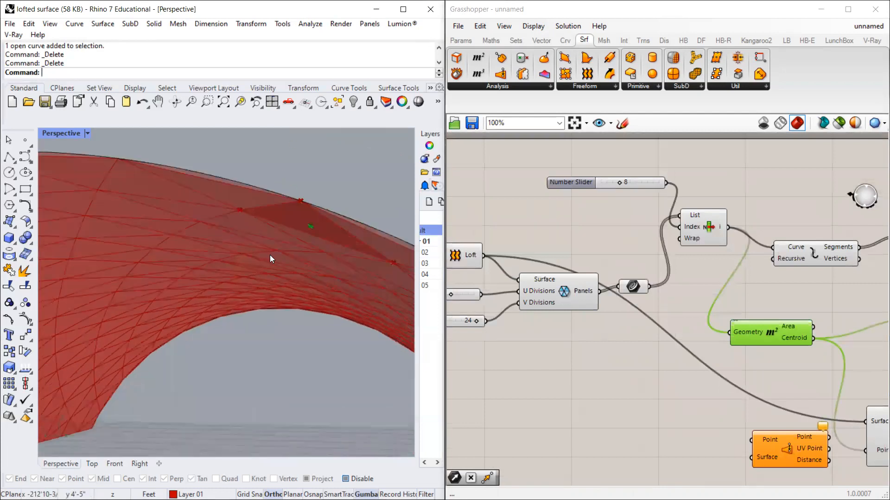
scroll(270, 255, down, 3)
Step: Show the arch profile around the selected panel close up in a maximised Right view
double_click(74, 133)
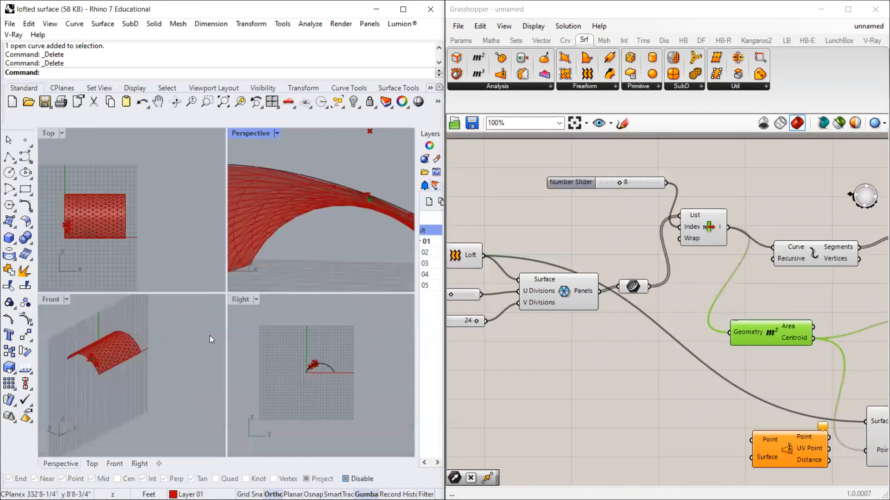
scroll(280, 348, up, 2)
scroll(357, 393, up, 4)
scroll(356, 381, up, 5)
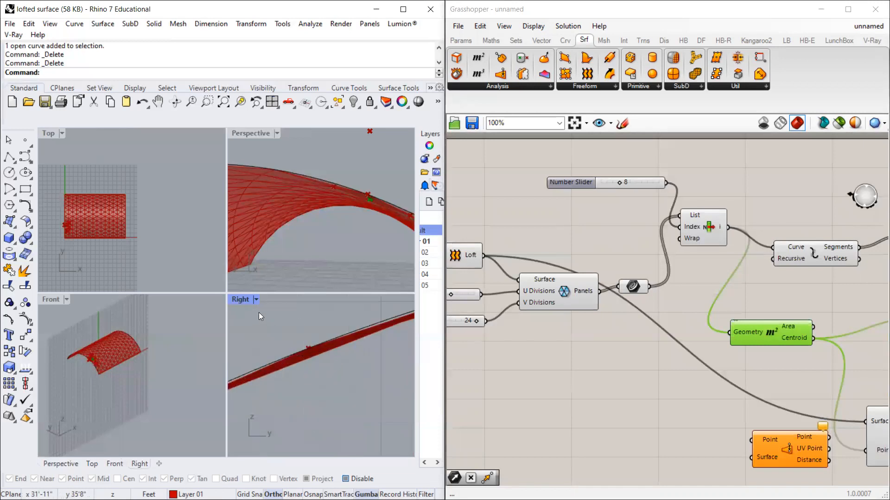
double_click(243, 299)
scroll(242, 302, down, 3)
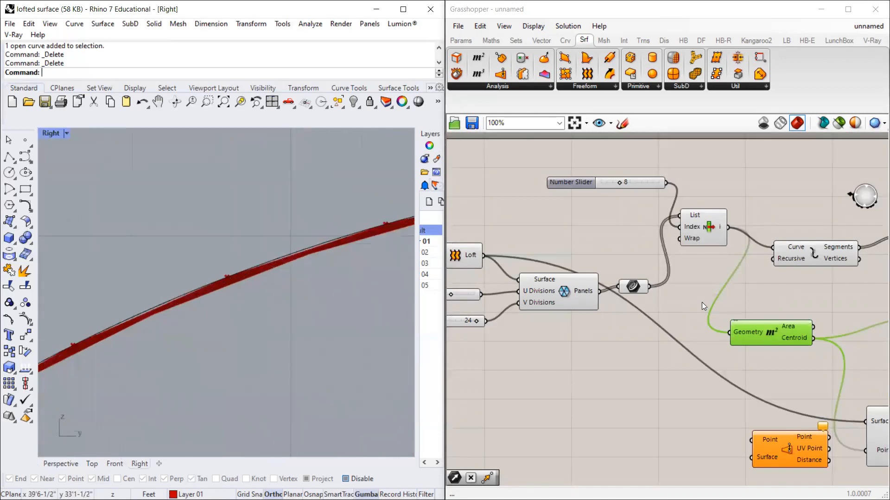
Step: Turn off the previews of Triangle Panels B and Loft, and compare Area's centroid with Evaluate Surface's point on the profile
right_click(567, 289)
click(643, 311)
scroll(700, 325, down, 2)
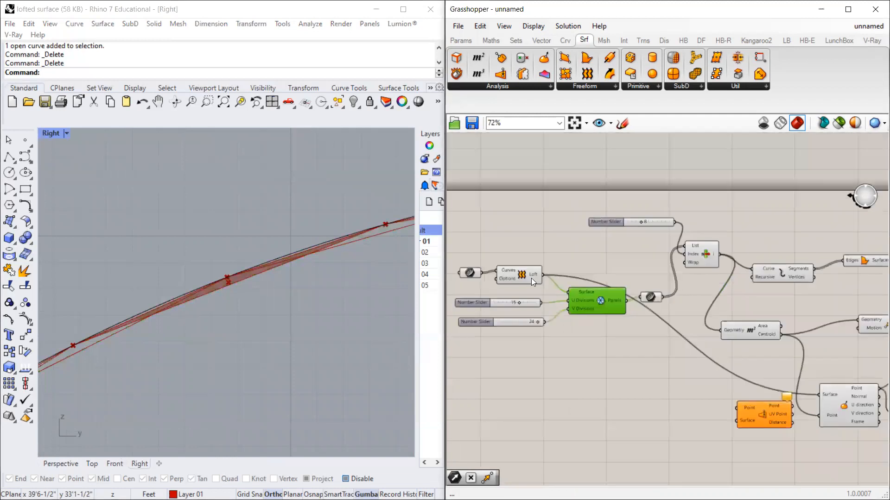
right_click(532, 281)
click(549, 294)
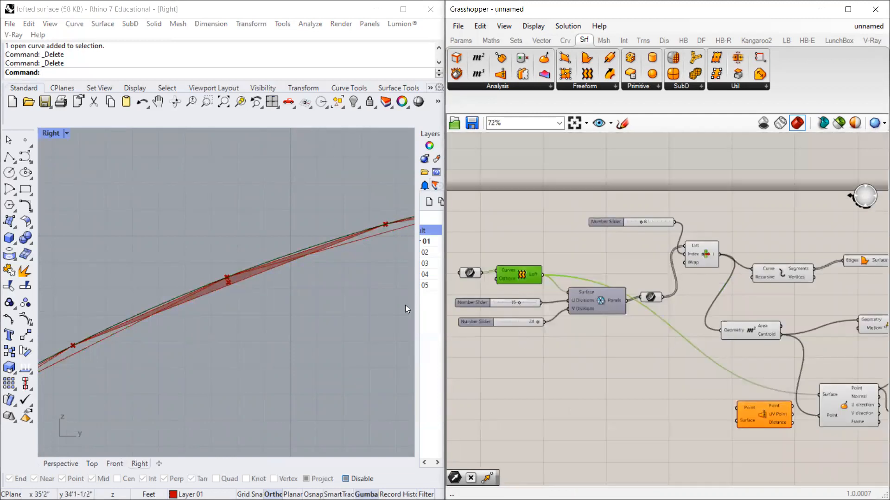
scroll(813, 393, up, 2)
click(728, 315)
scroll(226, 289, up, 3)
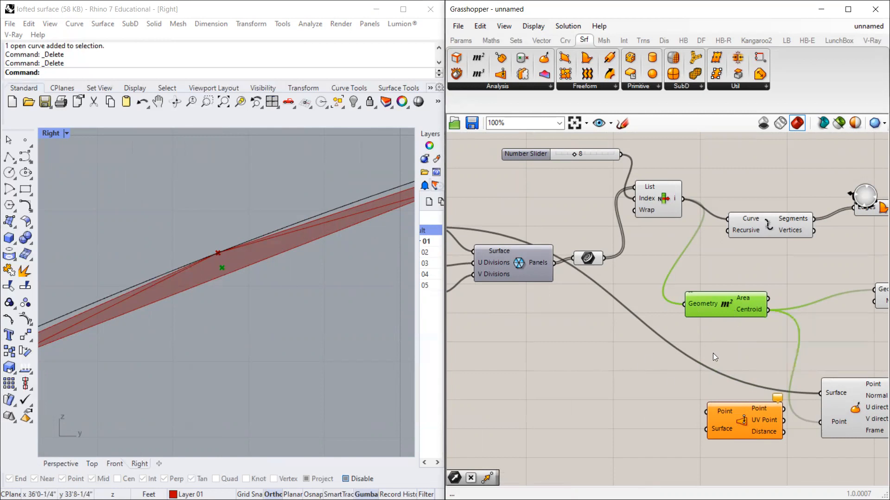
click(866, 415)
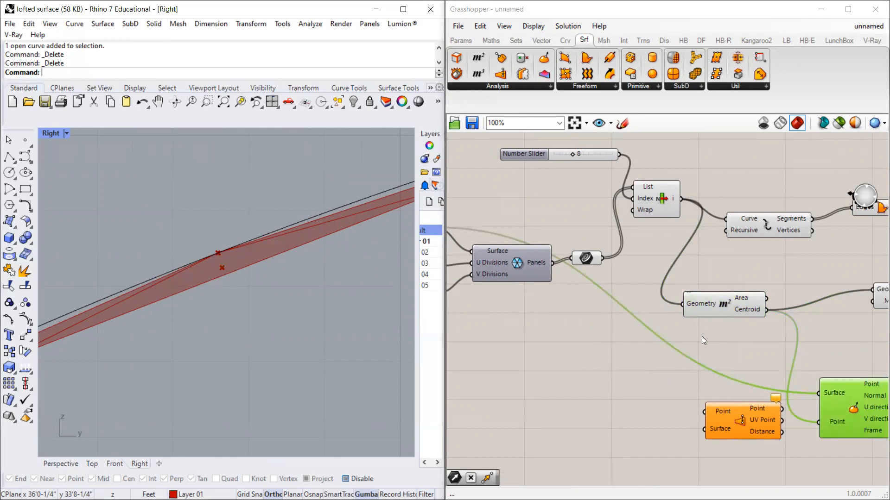
Step: Search the components for "closest", add a new Surface Closest Point below the Area component, and delete the duplicate one
scroll(701, 336, up, 2)
drag(727, 395, 617, 370)
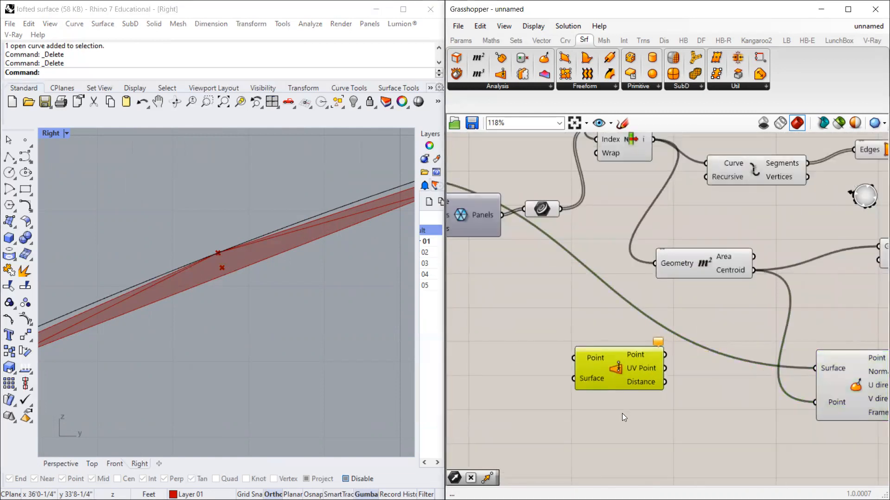
double_click(621, 403)
text(closet)
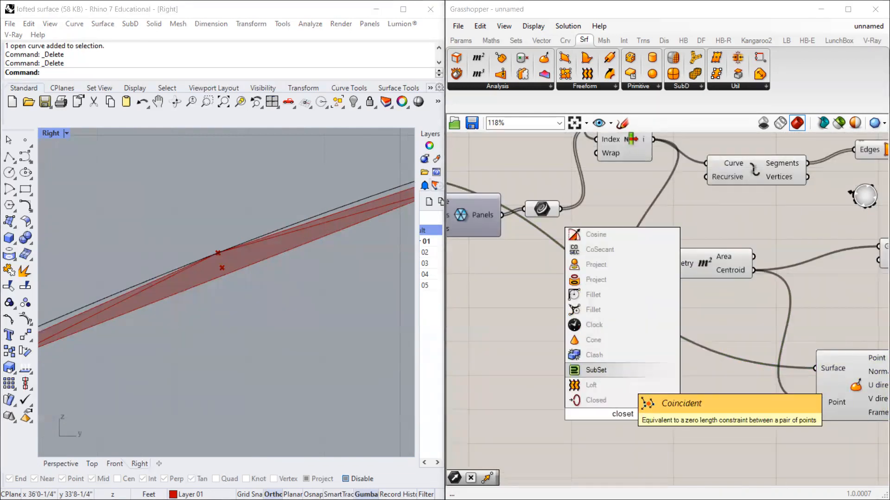
key(BackSpace)
text(st)
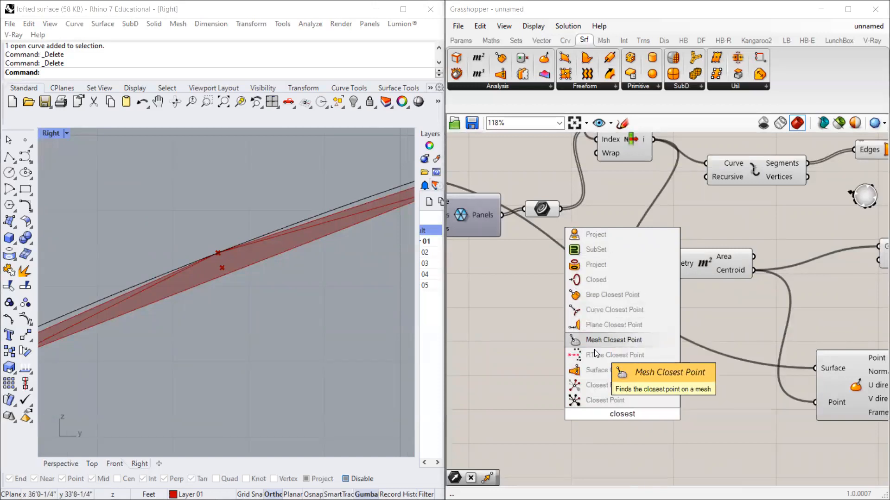
click(595, 370)
drag(612, 370, 580, 331)
key(Delete)
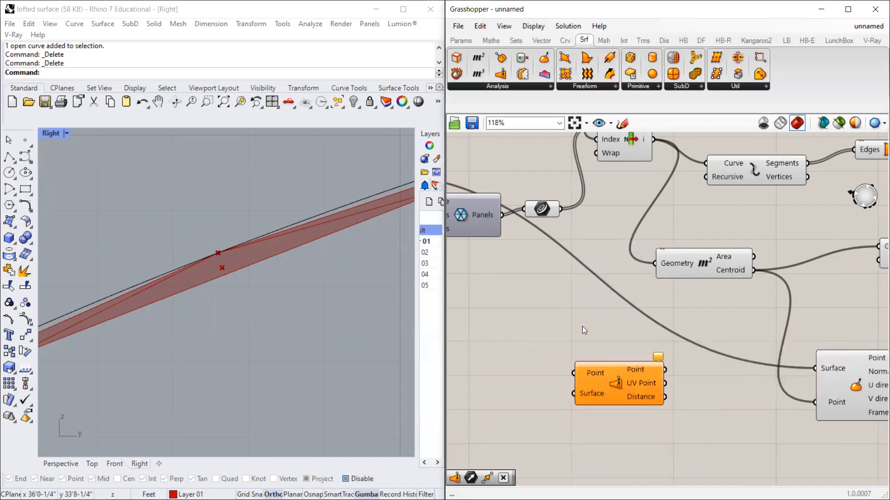
Step: Place Surface Closest Point nearer to Evaluate Surface and feed Loft's output into its Surface input
scroll(547, 327, down, 1)
scroll(575, 352, up, 1)
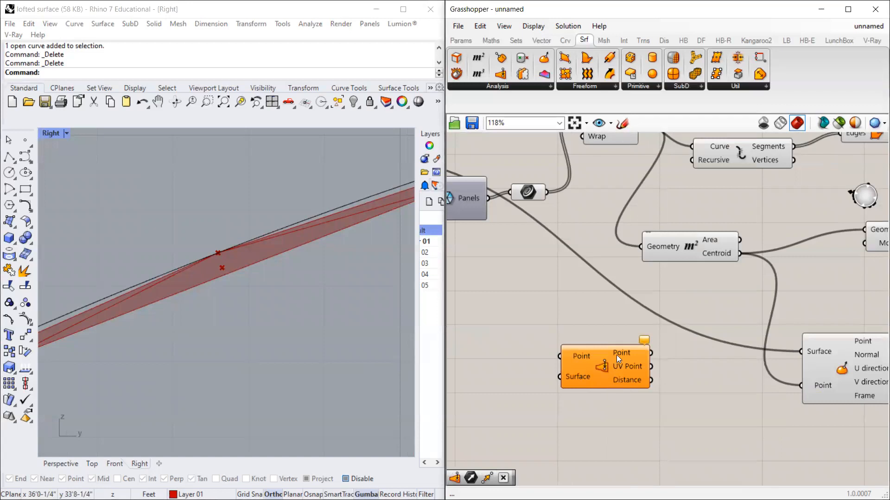
drag(612, 361, 674, 363)
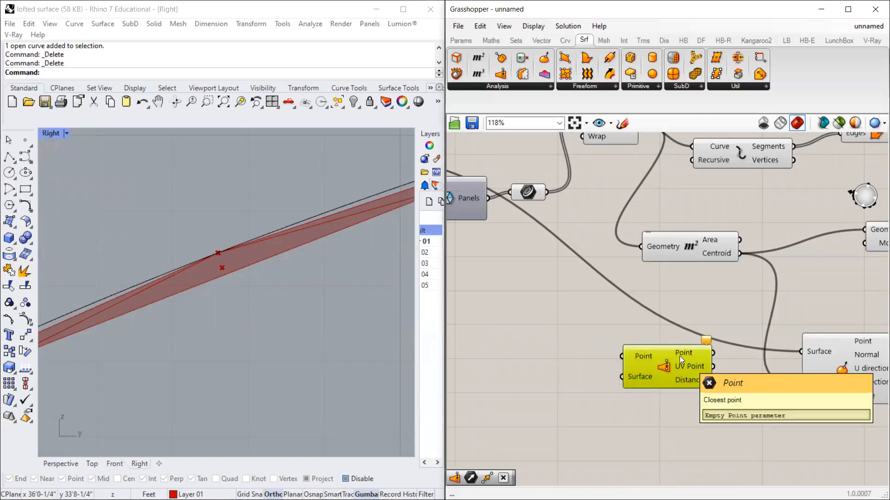
scroll(729, 305, down, 5)
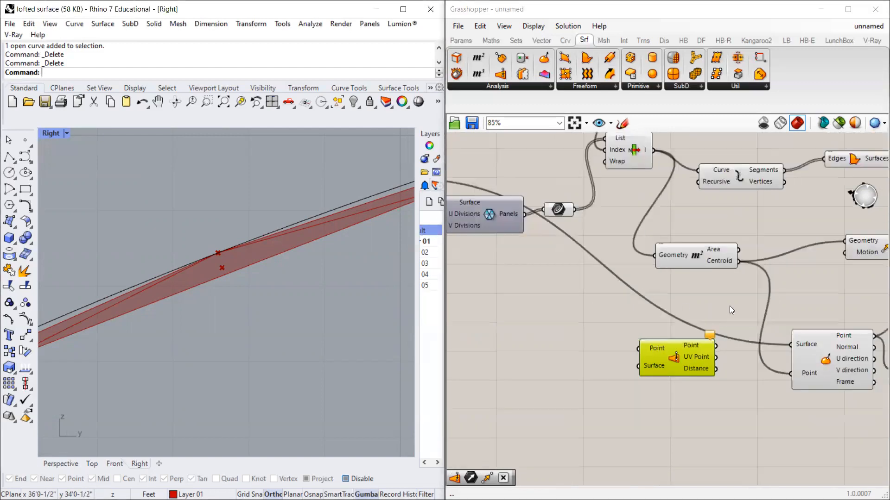
scroll(725, 328, up, 2)
scroll(716, 358, down, 3)
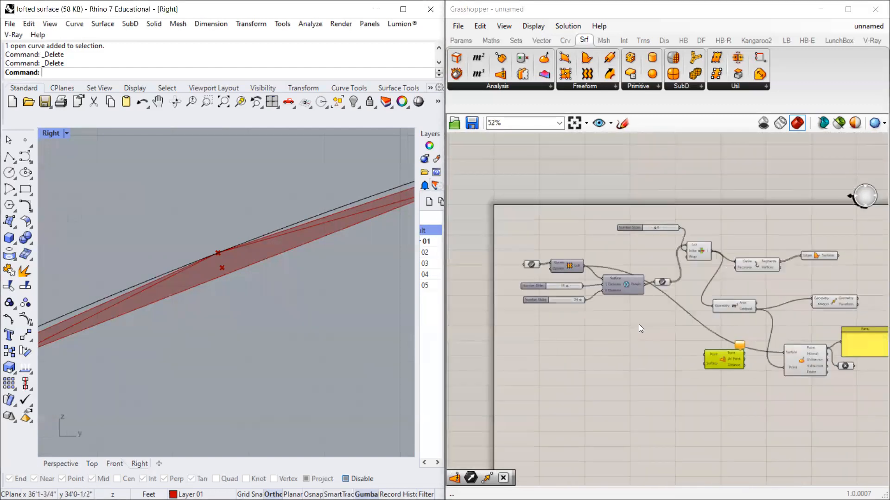
scroll(639, 325, up, 3)
drag(576, 260, 767, 417)
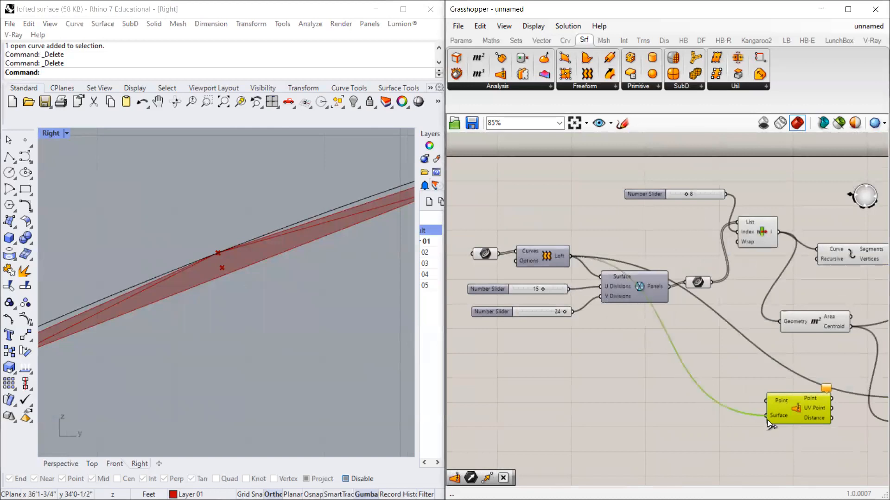
Step: Feed Area's Centroid into Surface Closest Point's Point input and highlight the component to locate its closest point
scroll(604, 354, up, 1)
scroll(617, 379, up, 1)
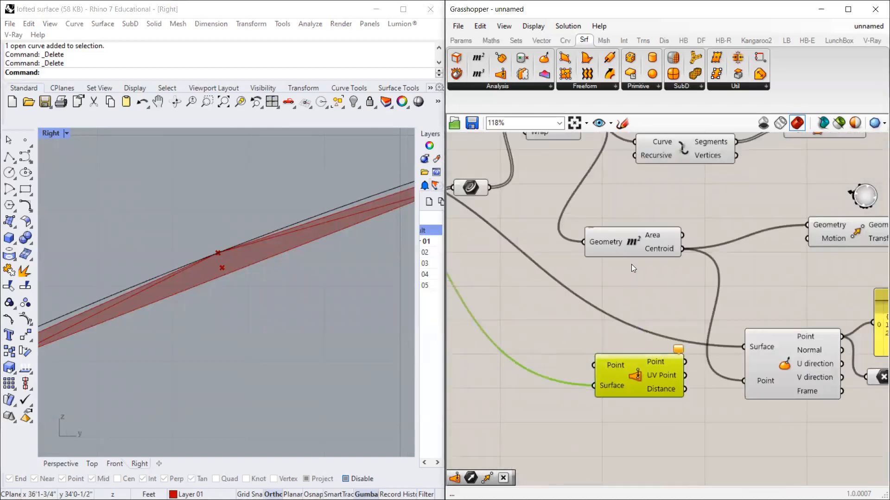
click(621, 252)
drag(610, 248, 603, 365)
click(546, 316)
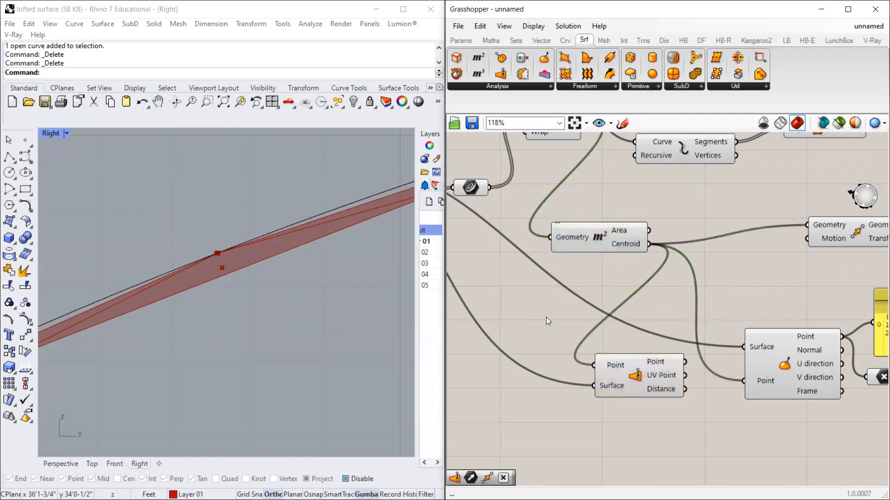
click(656, 380)
scroll(611, 371, down, 1)
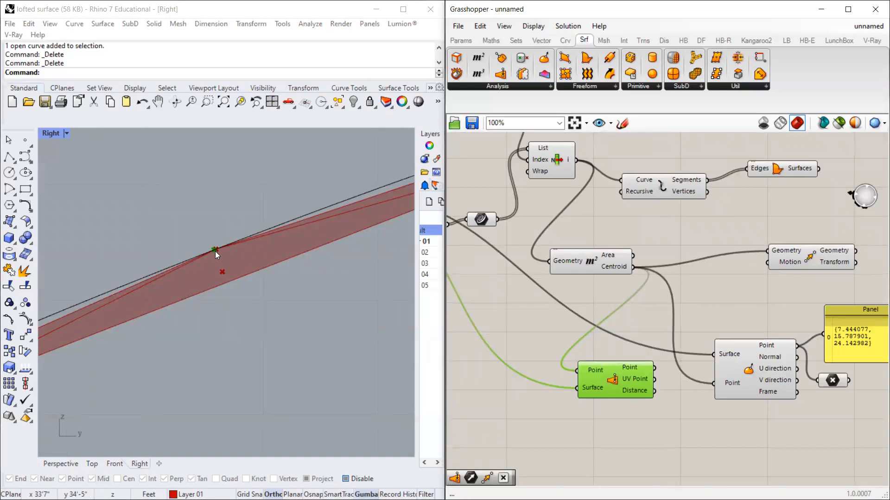
Step: Feed Surface Closest Point's Point output into Evaluate Surface's Point input in place of the centroid
drag(630, 385, 688, 375)
scroll(658, 380, up, 1)
scroll(269, 271, down, 5)
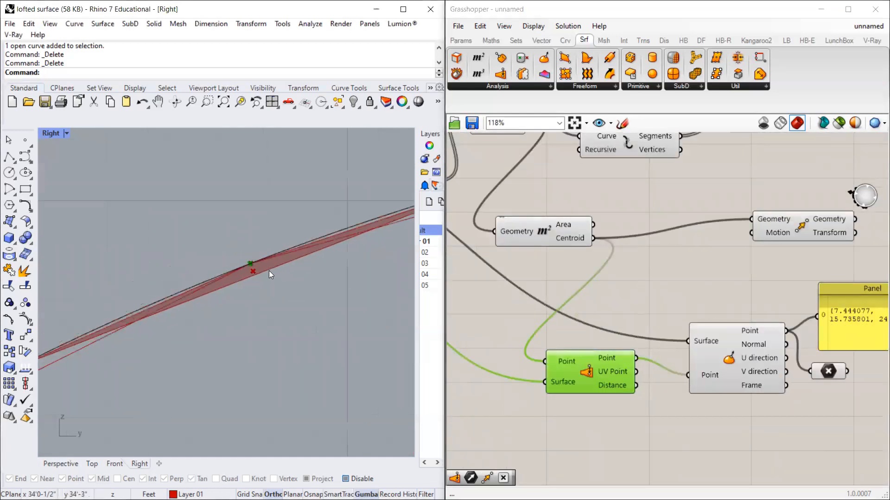
scroll(274, 278, down, 2)
Step: Restore the four-view layout and frame the selected panel in the Perspective view
double_click(52, 133)
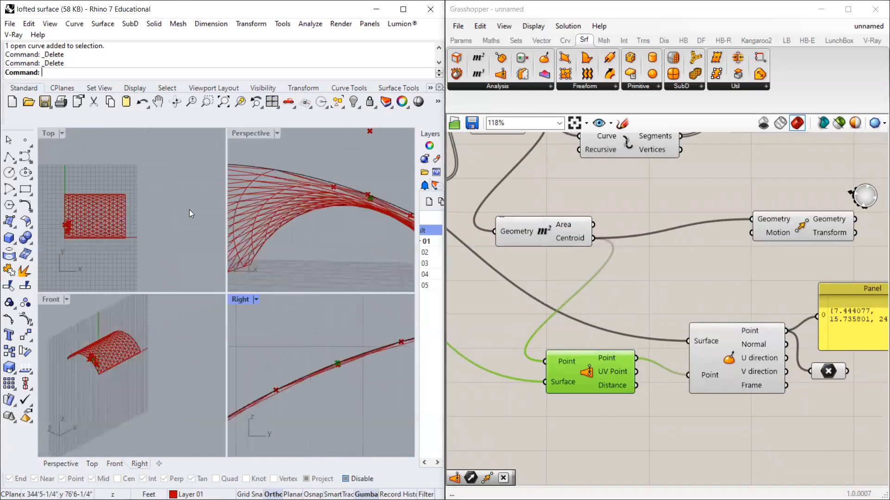
scroll(322, 208, up, 6)
click(316, 211)
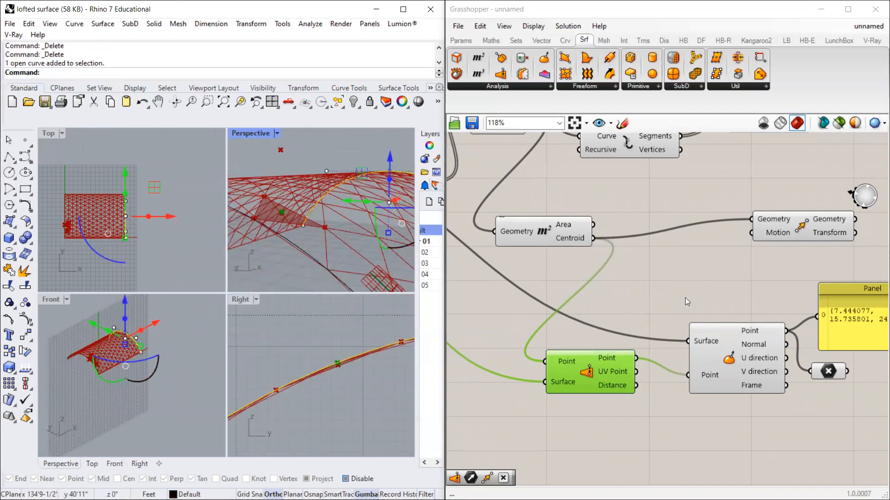
Step: Delete the coordinate Panel and the Point parameter attached to Evaluate Surface's Point output
mouse_move(623, 367)
right_drag(778, 376, 728, 350)
drag(700, 332, 673, 347)
click(792, 290)
key(Delete)
drag(789, 352, 789, 349)
key(Delete)
Step: Feed Evaluate Surface's Normal output into Move's Motion input and view the moved centroid beside the panel
drag(788, 210, 832, 257)
drag(714, 327, 745, 253)
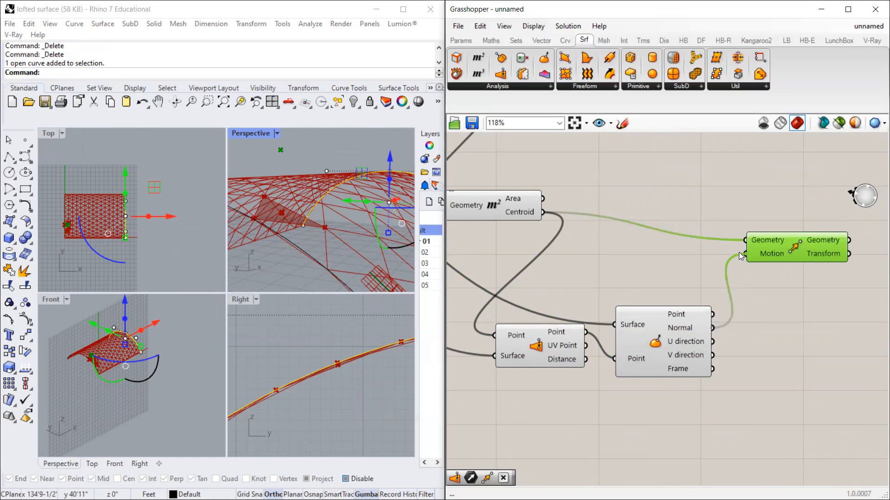
right_drag(340, 200, 336, 167)
click(337, 168)
scroll(345, 186, up, 4)
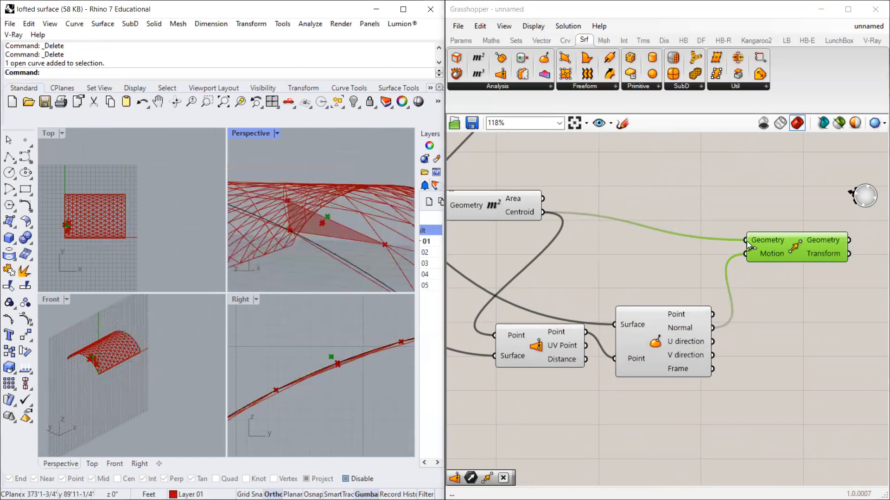
Step: Feed Area's Centroid into Evaluate Surface's Point input in place of the closest point, and move Surface Closest Point aside
drag(778, 242, 780, 263)
shift+drag(544, 212, 614, 348)
mouse_move(518, 344)
mouse_down()
mouse_move(493, 352)
mouse_move(516, 355)
mouse_up()
Step: Highlight Surface Closest Point and examine its point against the panel's centroid and the moved point in Perspective
click(803, 259)
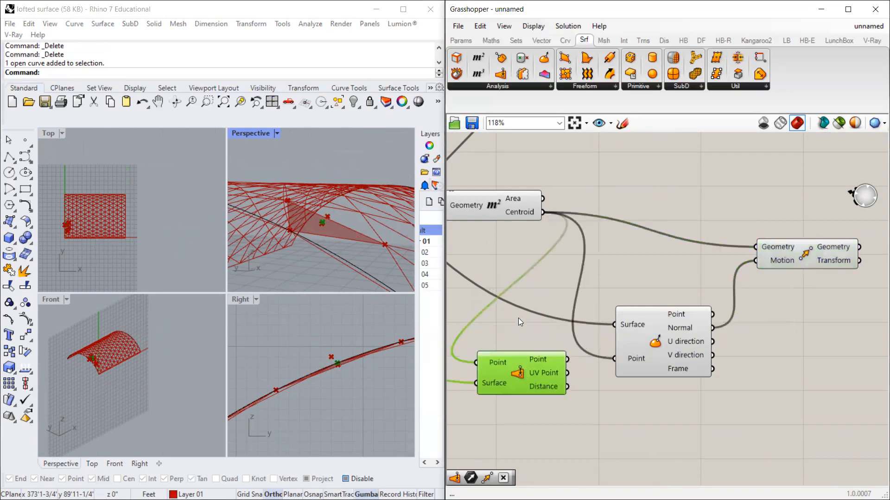
scroll(518, 318, down, 2)
scroll(377, 209, up, 3)
scroll(374, 194, up, 3)
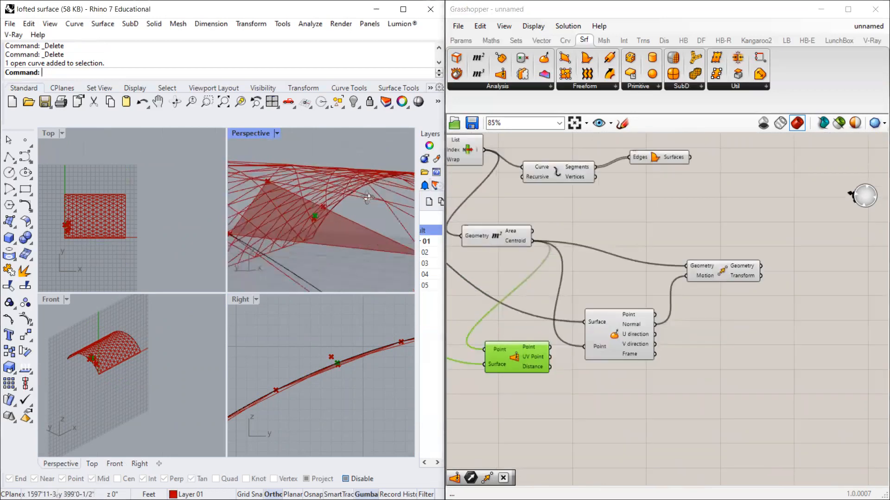
scroll(347, 211, up, 2)
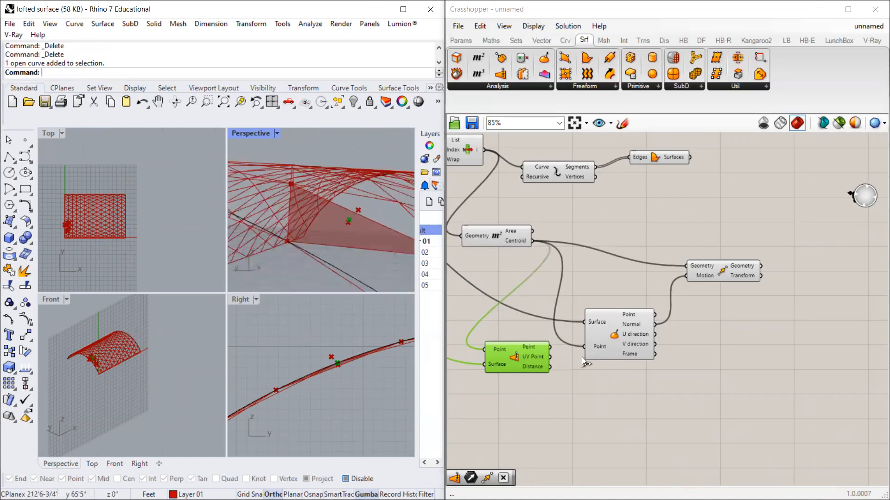
right_drag(294, 230, 349, 232)
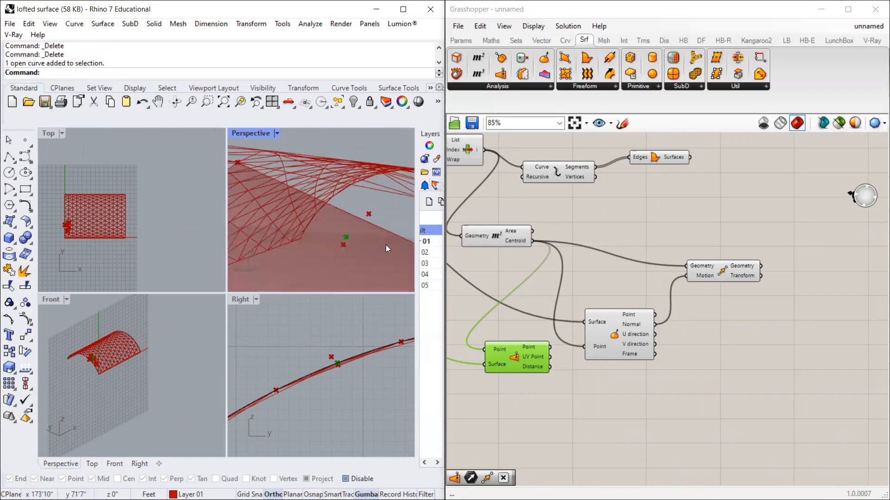
drag(526, 351, 531, 345)
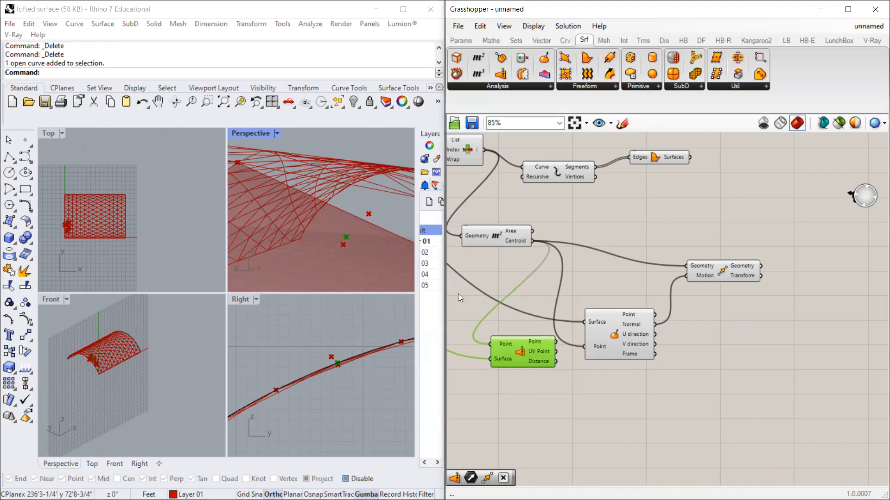
Step: Rearrange Surface Closest Point, Evaluate Surface, Move and Area more compactly while comparing their points beside the panel in Perspective
drag(612, 342, 614, 342)
drag(542, 359, 543, 366)
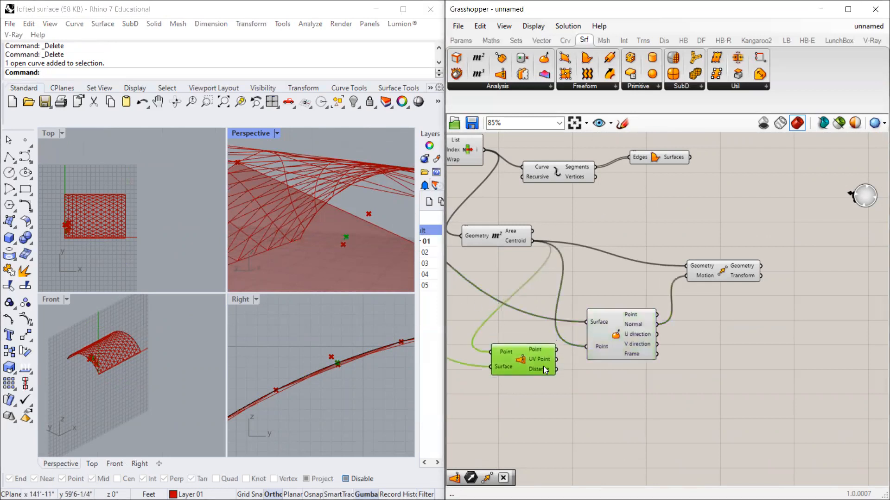
drag(638, 325, 643, 318)
drag(719, 272, 696, 286)
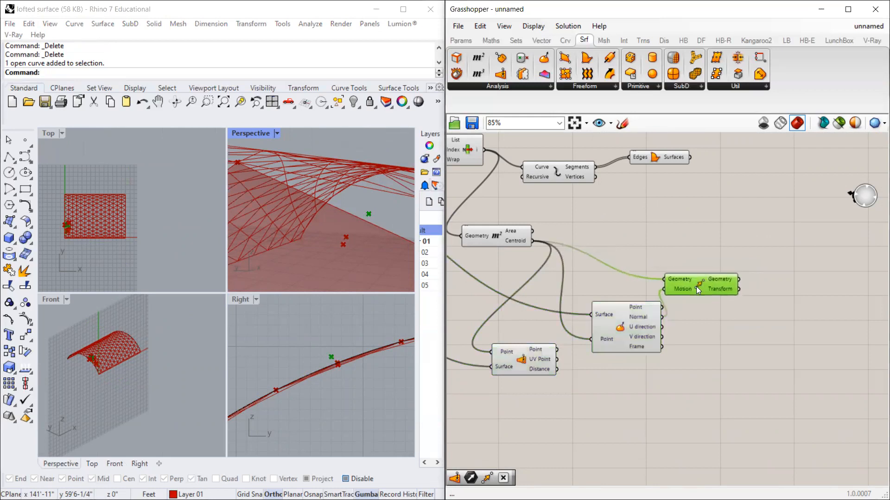
mouse_move(345, 232)
right_down()
mouse_move(365, 234)
mouse_move(324, 209)
mouse_move(338, 199)
mouse_move(342, 166)
mouse_move(340, 218)
right_up()
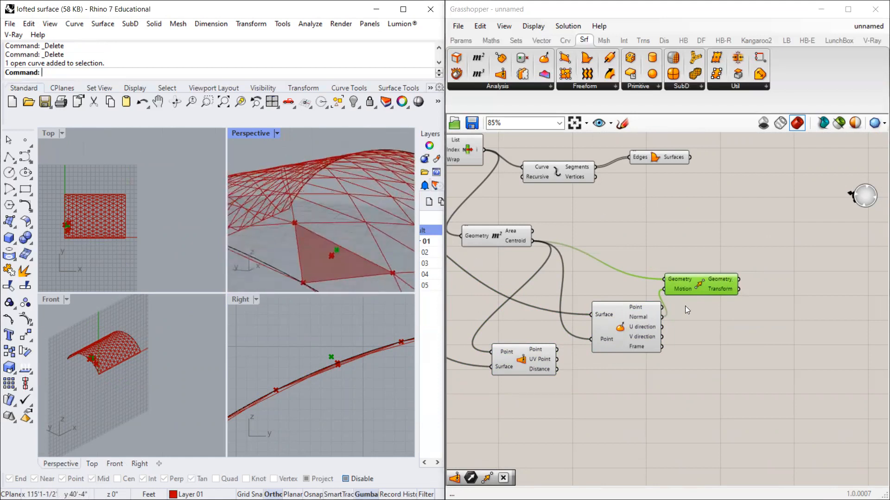
drag(639, 335, 616, 331)
drag(506, 232, 508, 244)
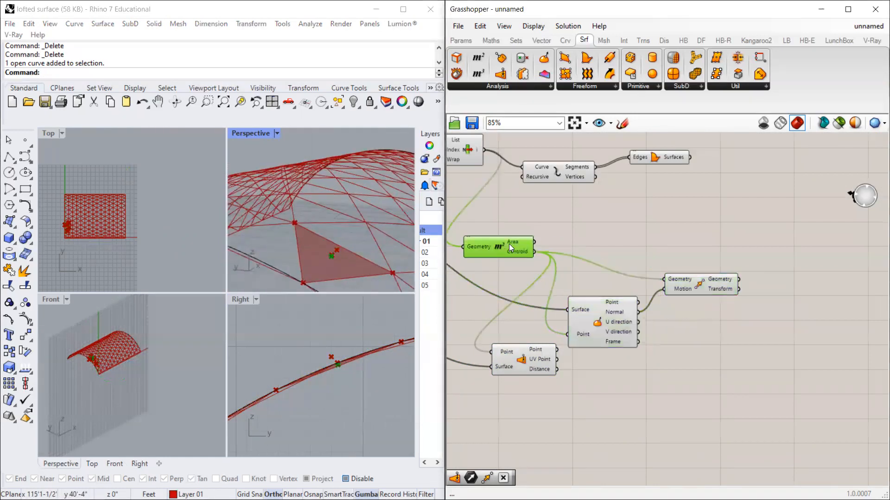
drag(596, 317, 595, 317)
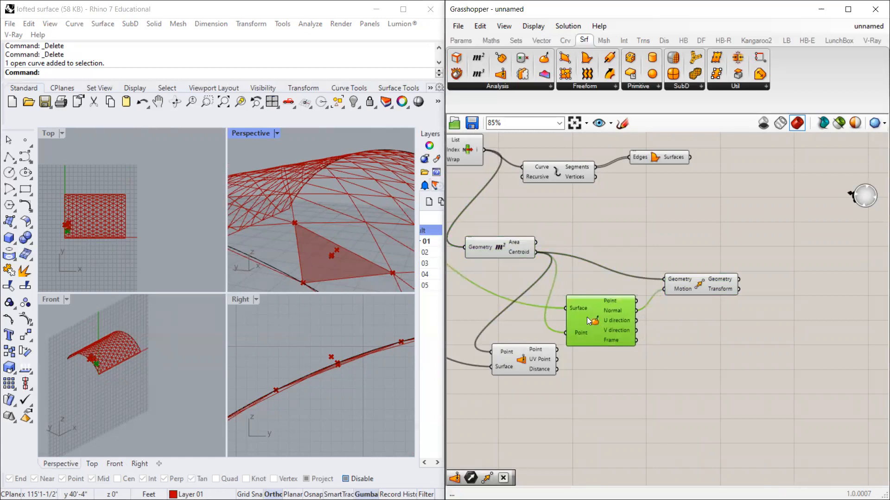
Step: Feed Surface Closest Point's Point output into Evaluate Surface's Point input, with Move shifted nearer to Evaluate Surface
scroll(587, 317, up, 2)
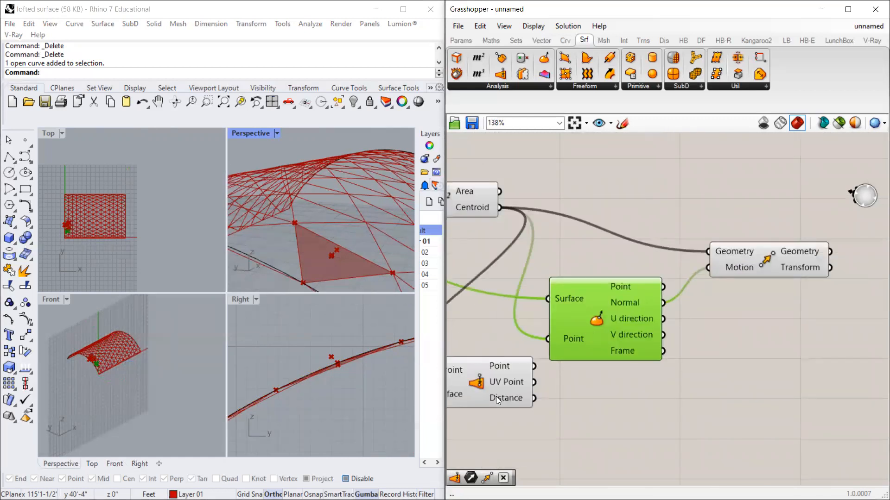
drag(496, 396, 485, 391)
drag(764, 257, 761, 255)
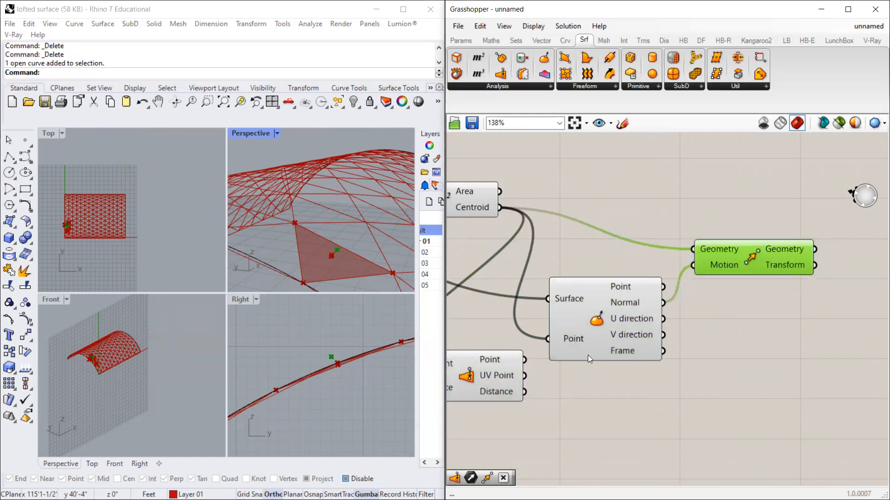
drag(525, 360, 548, 339)
click(755, 263)
Step: Review the definition around Move, List Item, Area and the Curve parameter, and examine the moved centroid in Perspective
scroll(611, 249, down, 3)
scroll(626, 260, up, 3)
scroll(682, 229, up, 3)
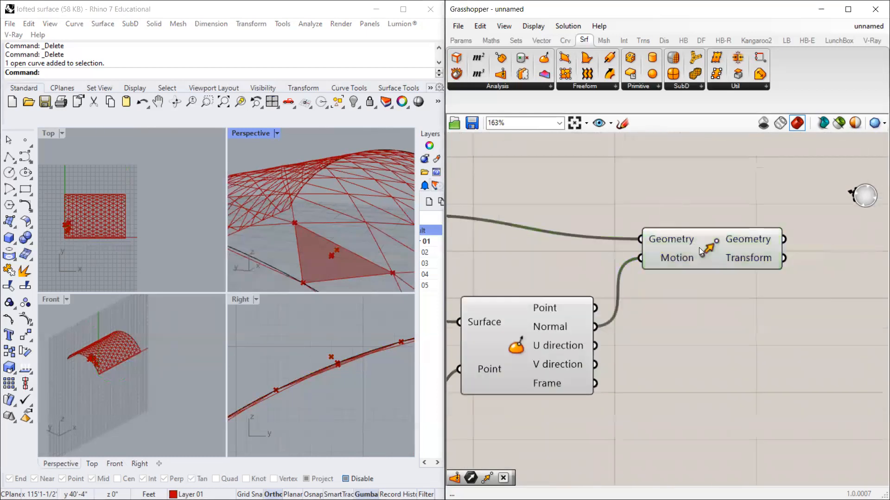
scroll(348, 238, up, 4)
scroll(348, 238, down, 4)
scroll(715, 280, down, 6)
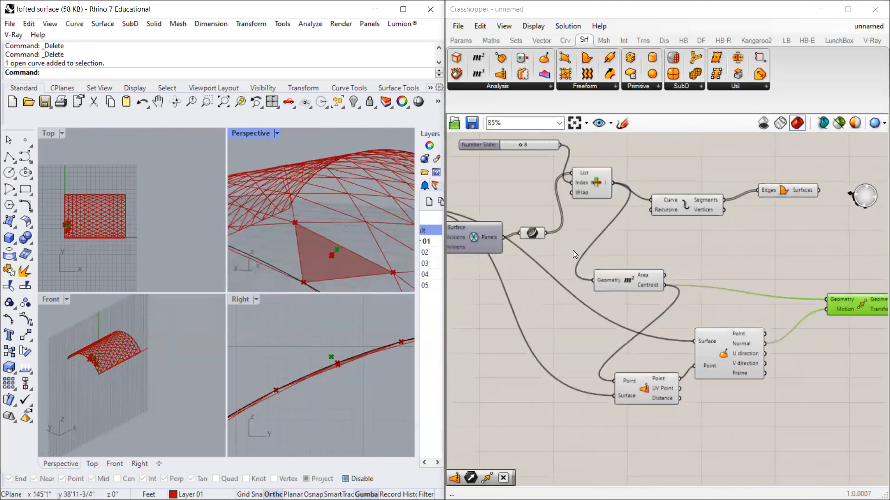
scroll(542, 174, up, 2)
scroll(655, 214, up, 2)
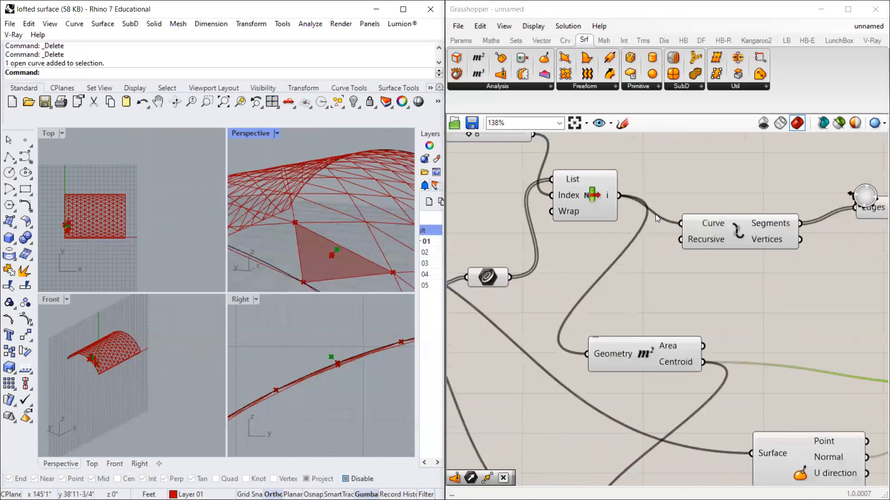
scroll(566, 237, down, 3)
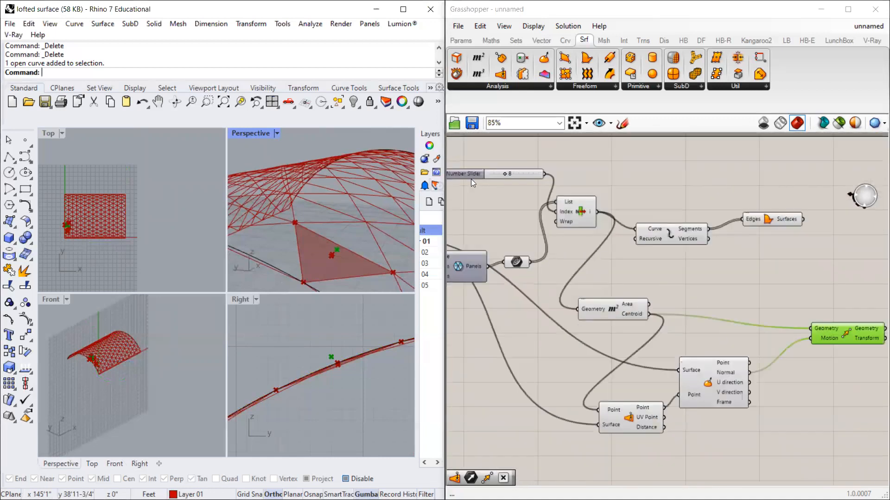
scroll(582, 240, up, 1)
scroll(349, 239, up, 3)
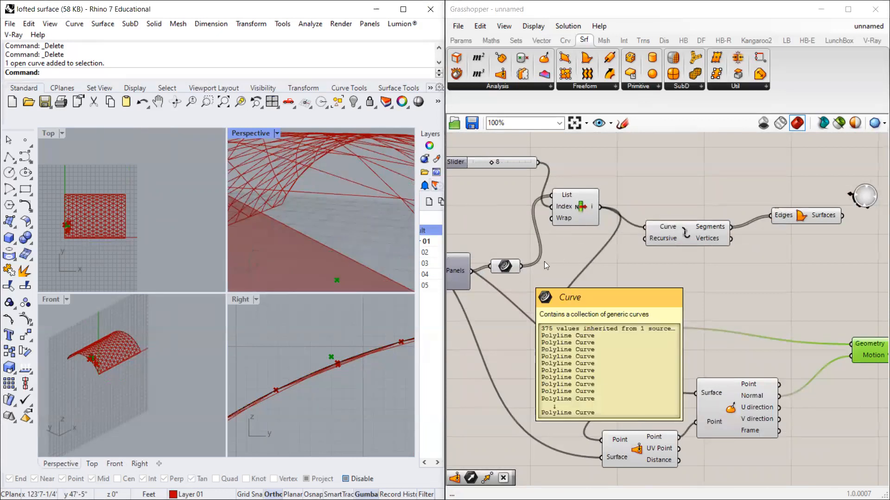
Step: Feed the Curve parameter holding all the panels into Area's Geometry input in place of List Item's single panel
drag(743, 402, 739, 397)
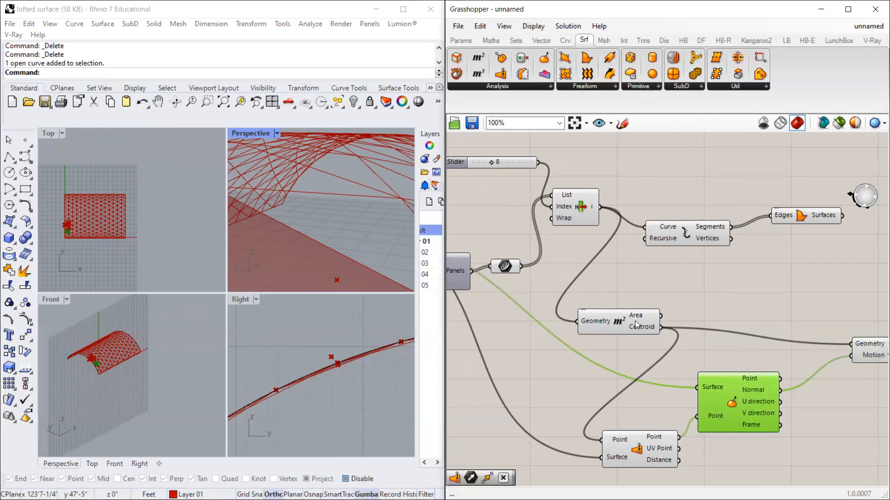
drag(636, 324, 646, 322)
drag(571, 307, 585, 318)
right_drag(305, 231, 274, 227)
Step: Turn off the preview of every component except Move and view the moved points from another angle
scroll(686, 273, down, 5)
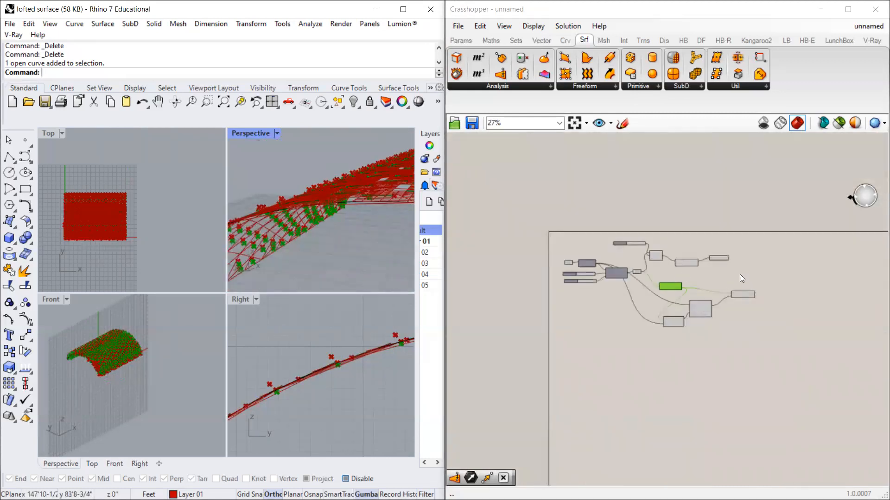
drag(714, 211, 544, 356)
middle_click(698, 312)
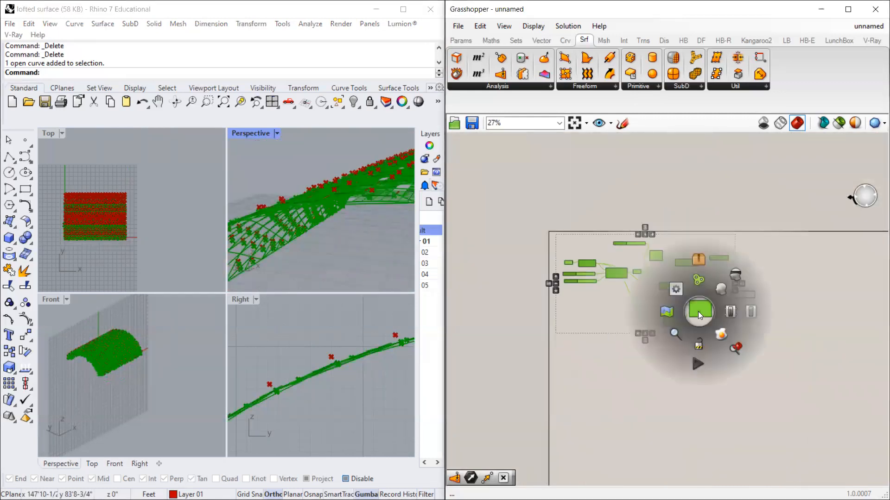
click(735, 275)
right_drag(365, 198, 403, 203)
scroll(731, 297, down, 2)
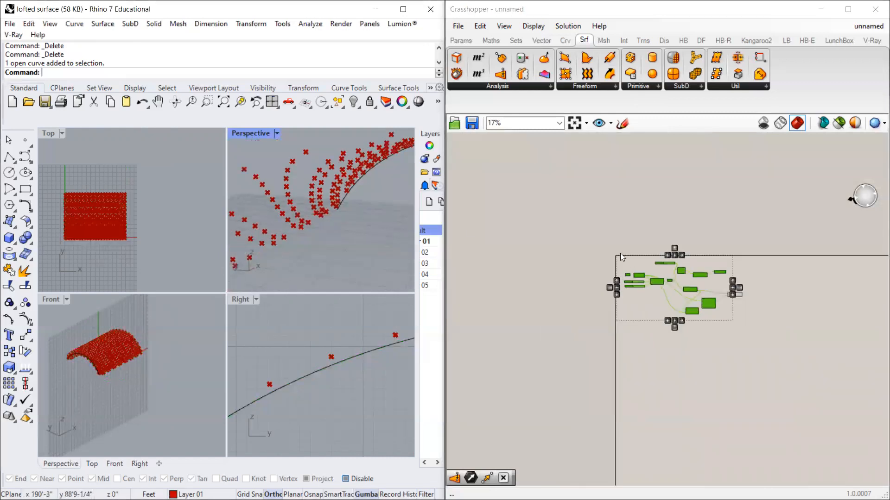
Step: Turn on the preview of Triangle Panels B and view the offset points against the panelled surface
scroll(621, 253, up, 6)
click(583, 283)
right_click(583, 282)
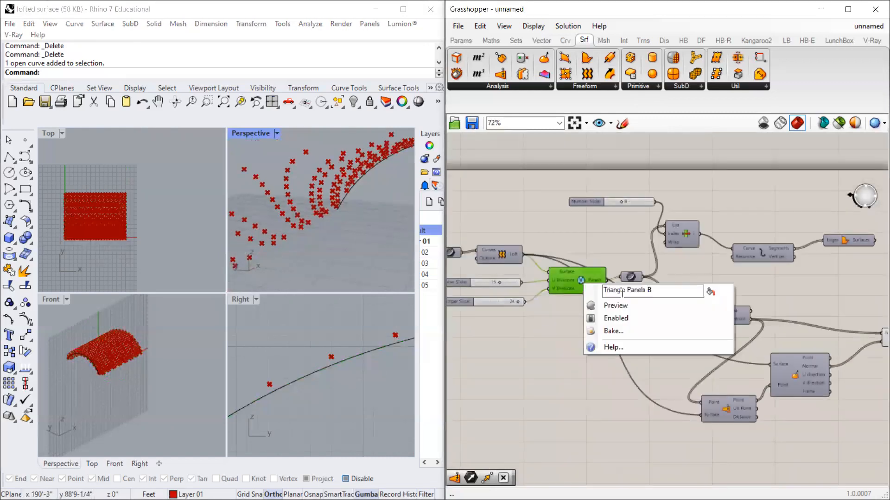
click(615, 305)
right_drag(379, 251, 297, 209)
click(424, 185)
scroll(402, 194, up, 4)
right_drag(401, 195, 371, 198)
scroll(555, 253, down, 1)
scroll(683, 318, up, 2)
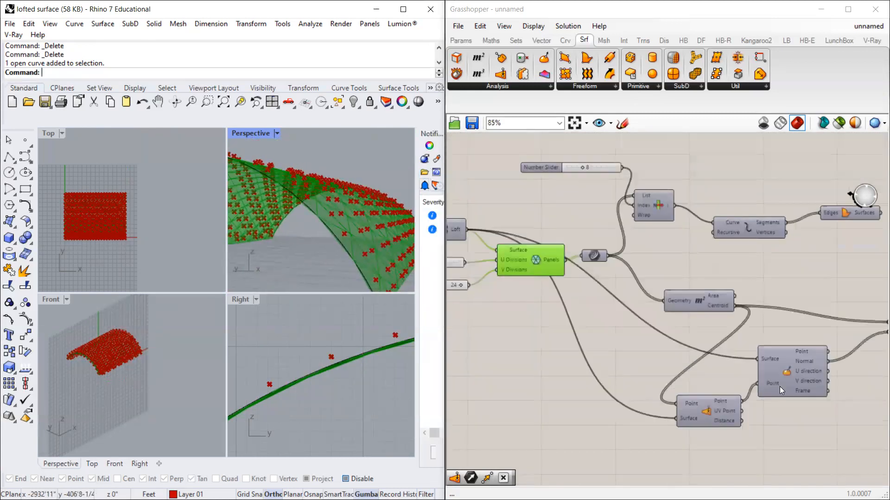
Step: Add a Panel fed by Evaluate Surface's Normal output and read through its vectors to the end of the list
scroll(779, 387, up, 1)
double_click(732, 333)
text(panel)
key(Return)
drag(672, 326, 705, 344)
scroll(775, 337, down, 2)
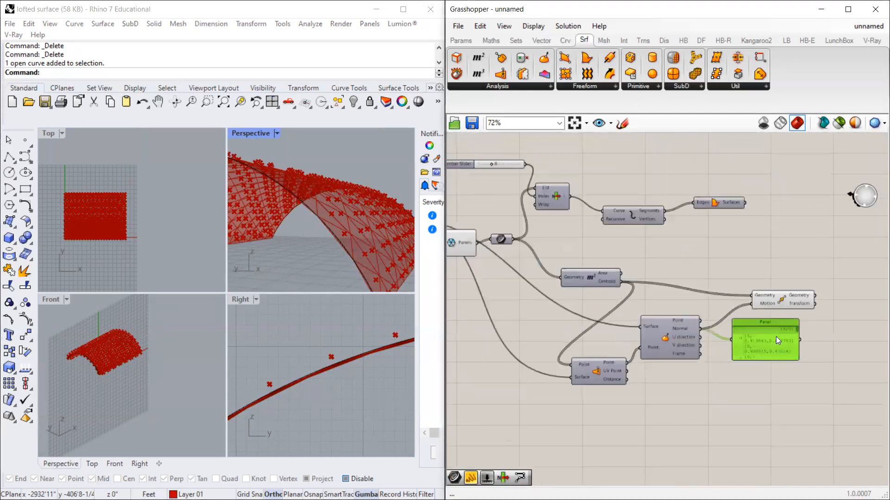
scroll(776, 336, up, 4)
drag(808, 316, 803, 368)
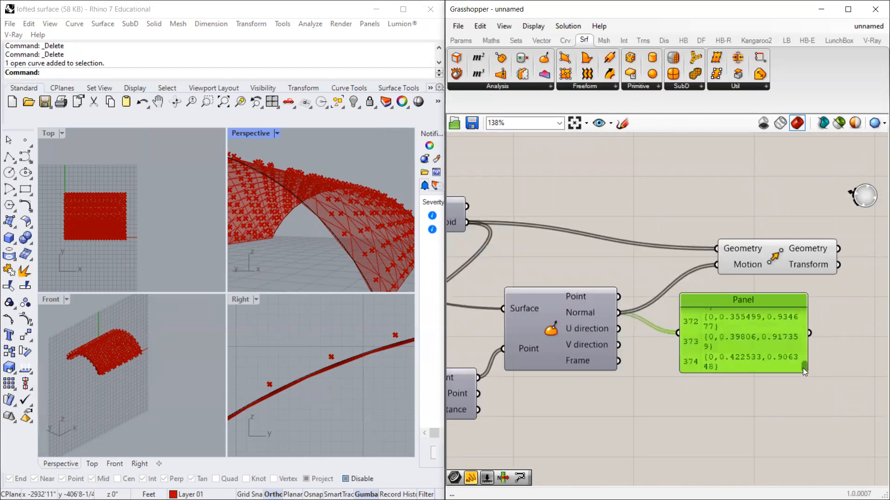
Step: View the offset points over the panels up close, and delete the Panel listing the normal vectors
scroll(341, 217, down, 4)
right_drag(341, 217, 294, 233)
scroll(294, 233, up, 4)
scroll(295, 234, up, 2)
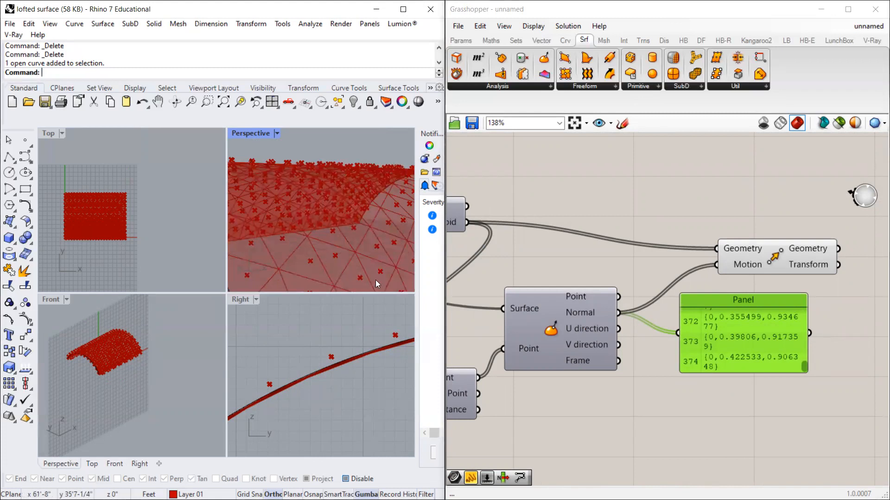
click(742, 328)
scroll(703, 361, down, 2)
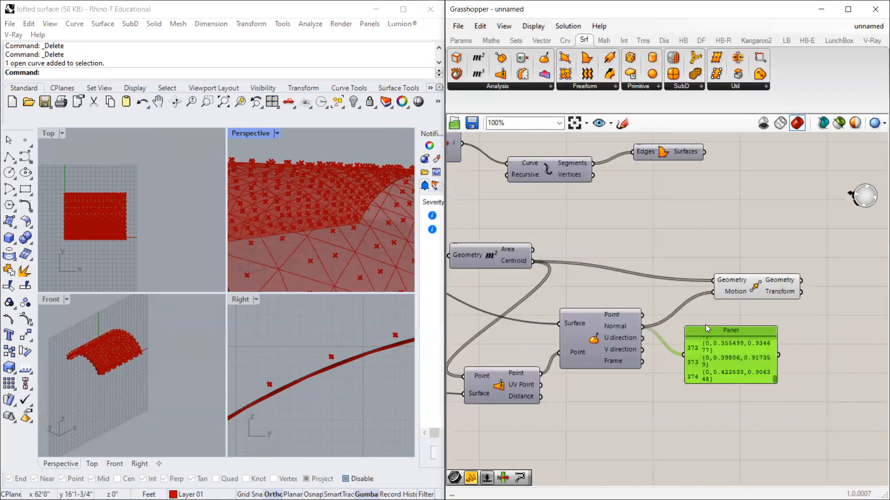
key(Delete)
Step: Feed List Item's single panel into Area's Geometry input again and view its moved centroid on the surface
scroll(737, 350, down, 4)
scroll(560, 298, up, 5)
scroll(560, 299, down, 2)
drag(670, 229, 658, 341)
scroll(364, 204, down, 4)
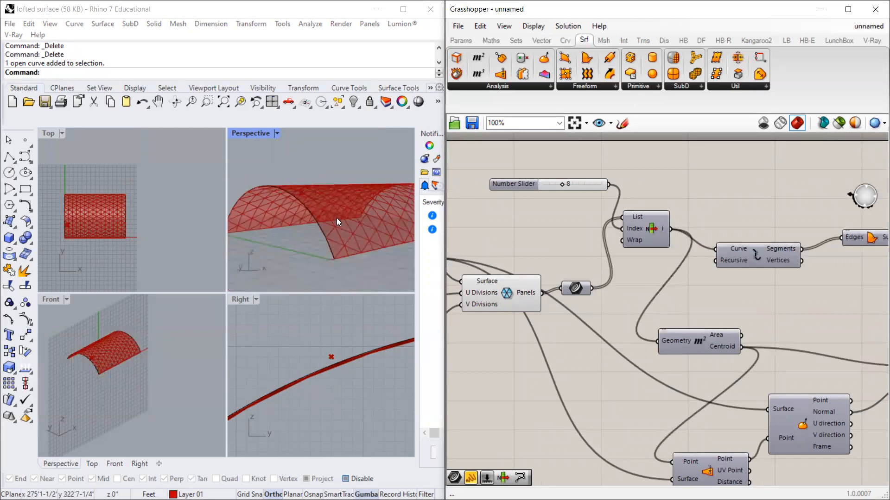
scroll(512, 269, down, 4)
scroll(763, 345, up, 3)
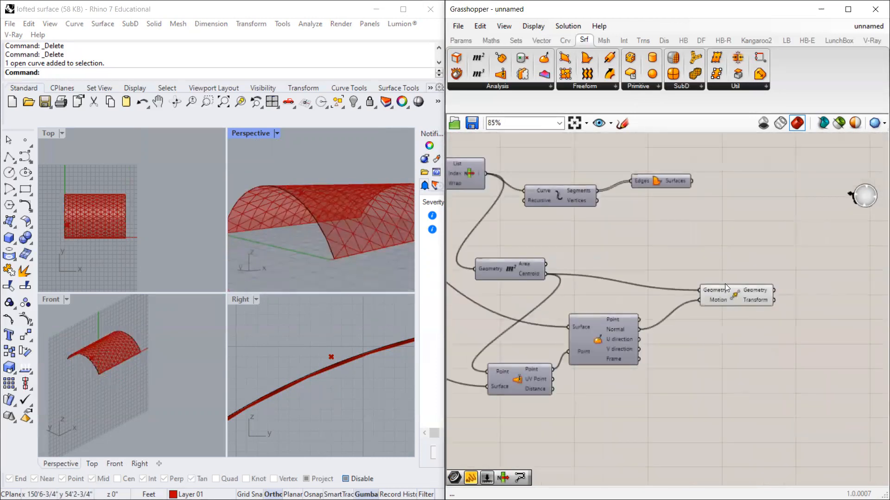
scroll(348, 236, up, 6)
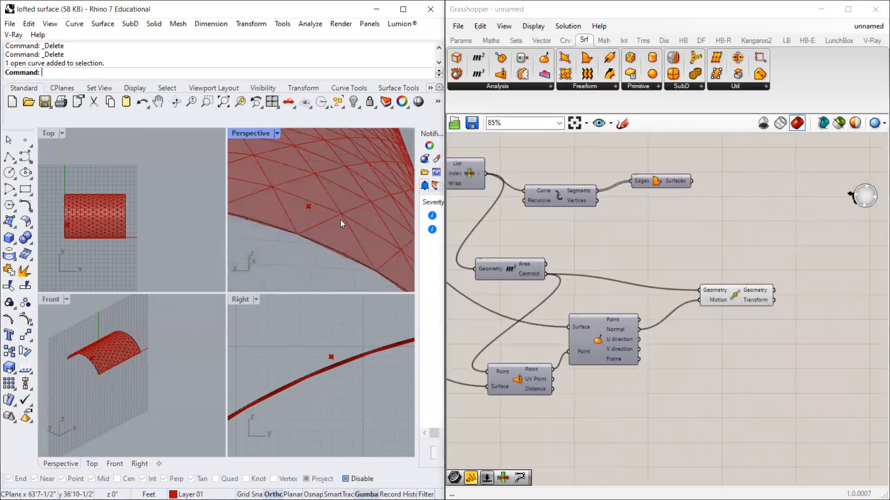
scroll(782, 304, down, 4)
scroll(554, 258, up, 4)
Step: Turn off the preview of Triangle Panels B
right_click(554, 258)
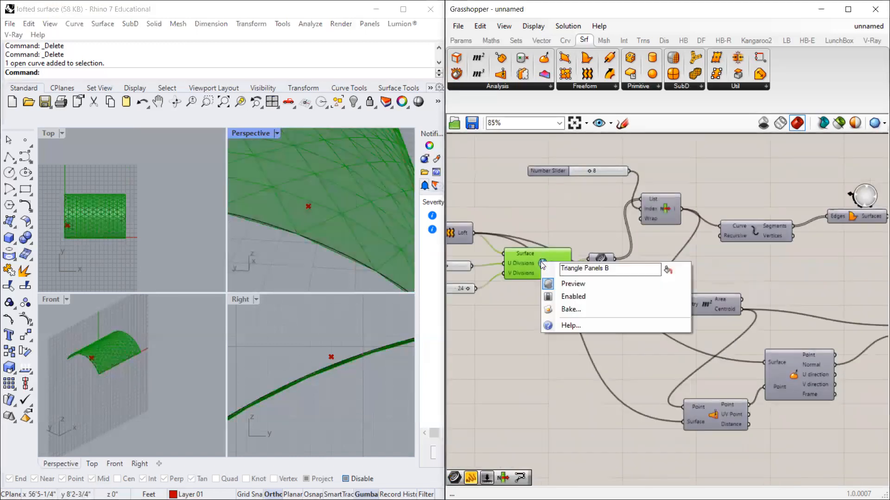
click(564, 285)
scroll(663, 295, down, 1)
scroll(722, 281, up, 1)
click(722, 282)
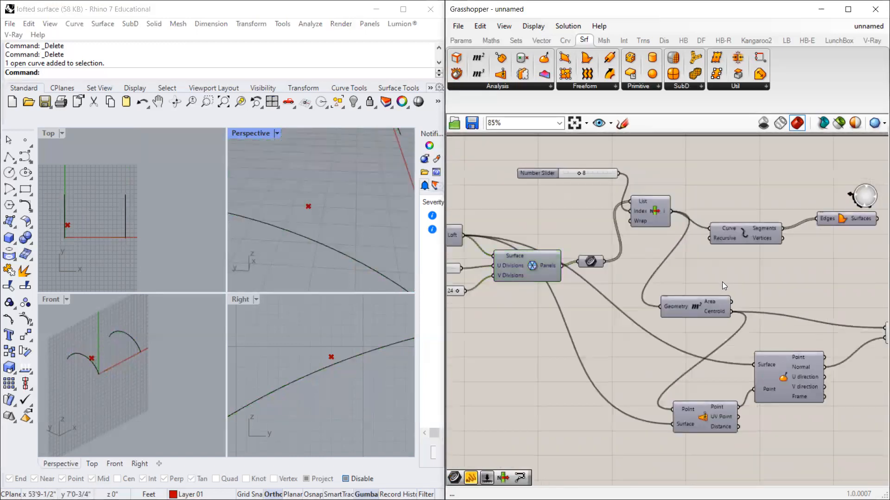
Step: Turn on the preview of the Explode component to display the selected panel's edges and vertices
click(741, 236)
right_click(741, 236)
click(748, 259)
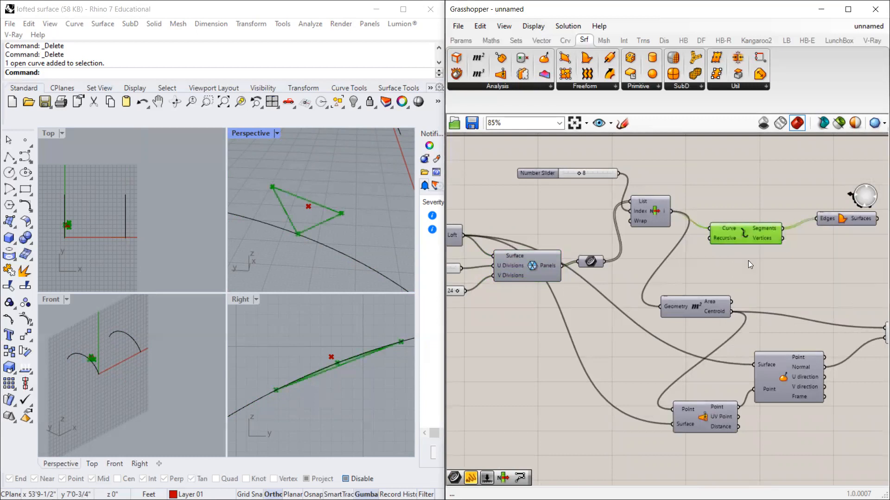
scroll(579, 251, down, 3)
scroll(695, 278, up, 3)
click(689, 293)
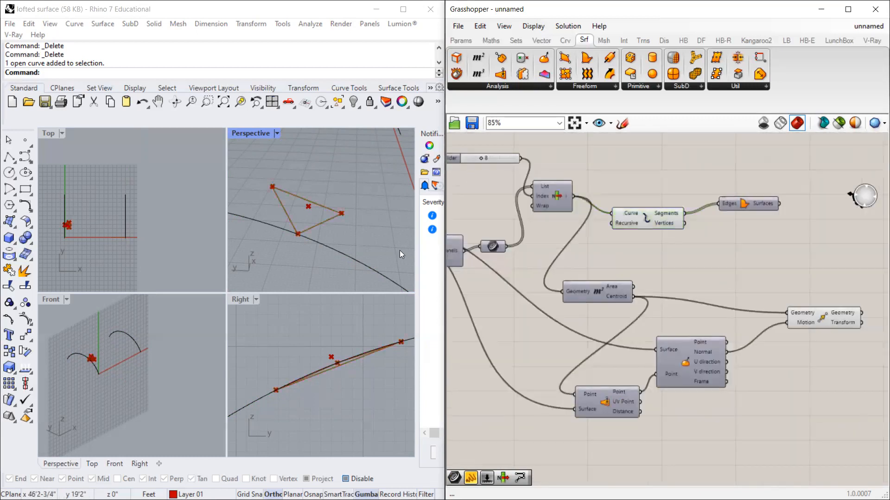
Step: Delete the Boundary Surfaces component and view the triangle's outline with its moved centroid from a lower angle
click(756, 208)
key(Delete)
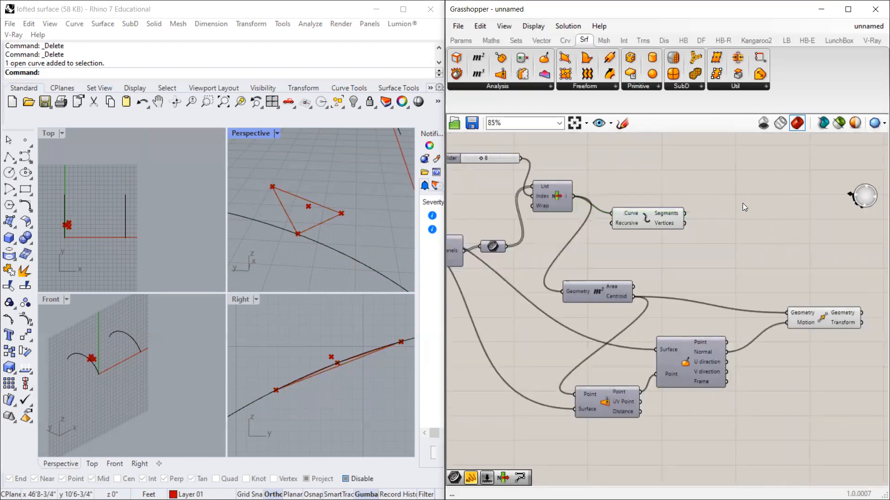
scroll(686, 319, up, 1)
click(686, 364)
scroll(258, 201, down, 5)
right_drag(260, 202, 316, 193)
scroll(251, 181, up, 4)
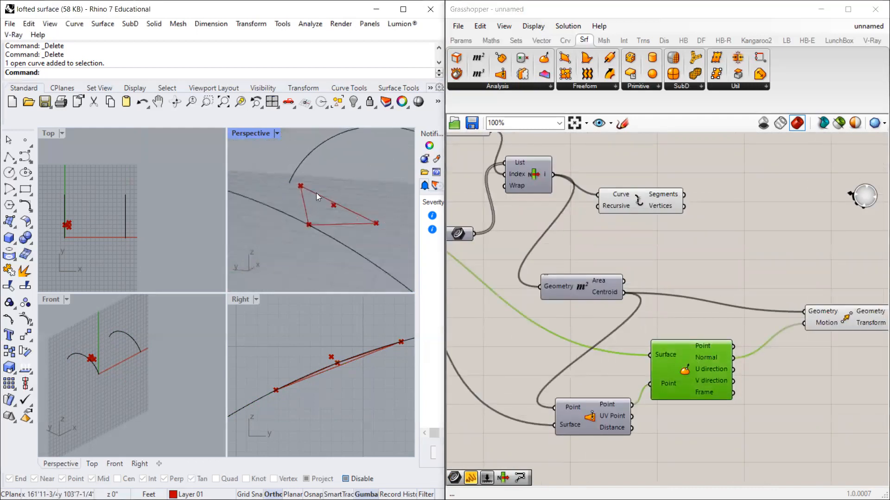
Step: Bring Move closer to Evaluate Surface and shift Explode farther away from List Item
drag(859, 320, 813, 322)
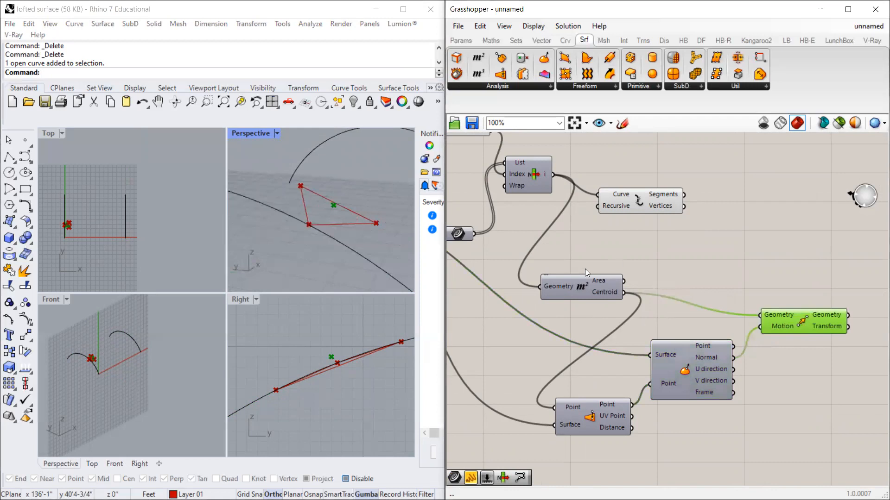
scroll(547, 261, down, 1)
scroll(771, 347, up, 1)
drag(603, 188, 738, 178)
scroll(631, 211, down, 2)
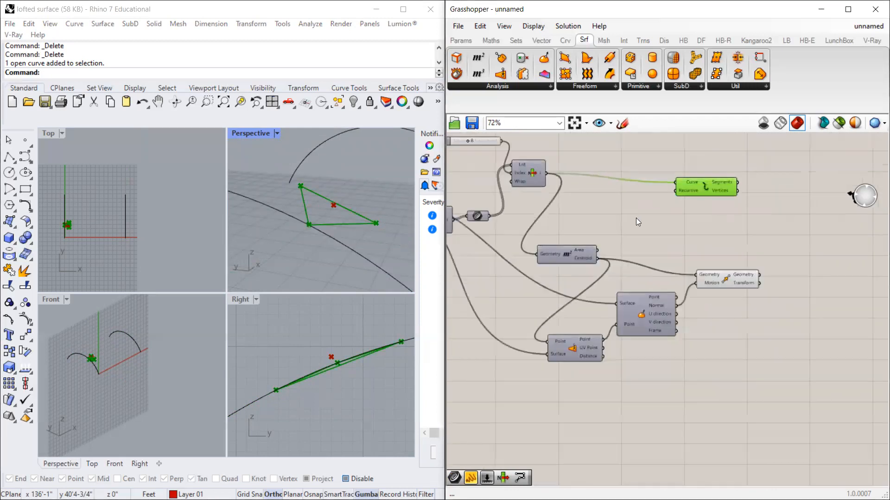
Step: Reposition Move, Evaluate Surface and Surface Closest Point slightly, and zoom in on the triangle's moved centroid in Perspective
scroll(717, 289, up, 1)
drag(721, 276, 735, 271)
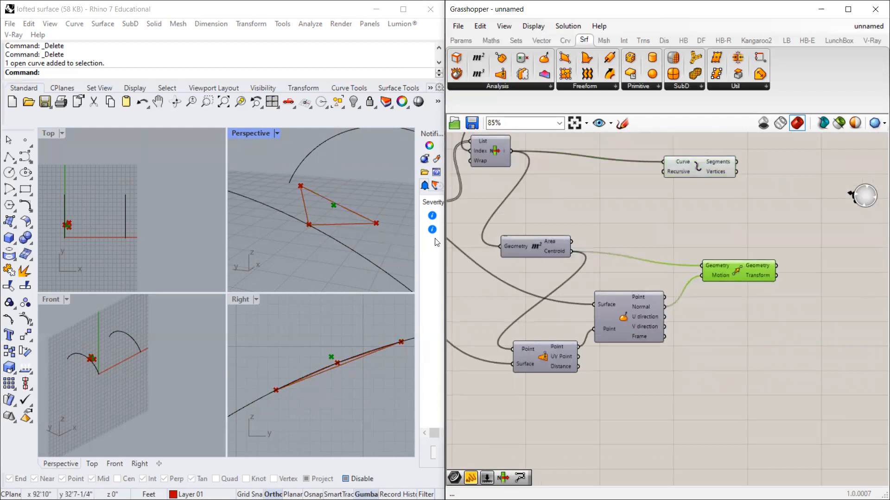
click(636, 315)
drag(636, 315, 636, 310)
drag(556, 361, 540, 337)
scroll(337, 210, up, 3)
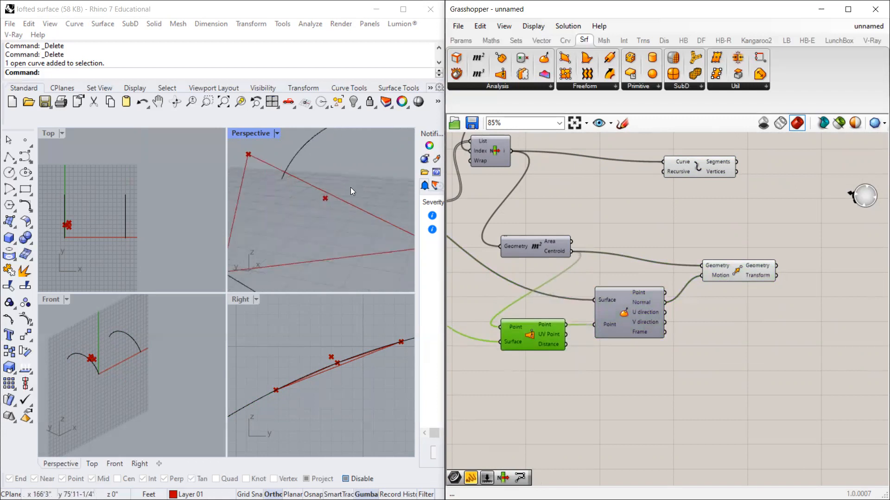
Step: Try placing a Unit Y vector component in the empty space above Move
mouse_move(340, 188)
right_down()
mouse_move(342, 206)
mouse_move(377, 248)
mouse_move(350, 183)
right_up()
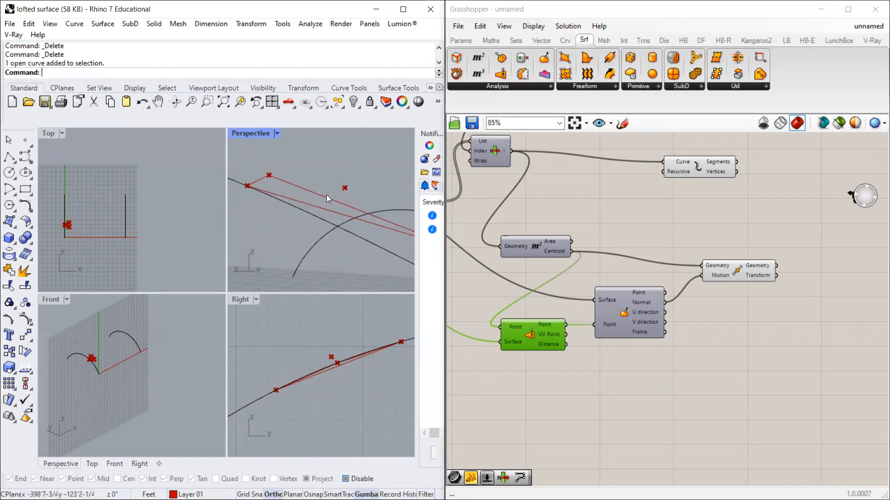
double_click(647, 225)
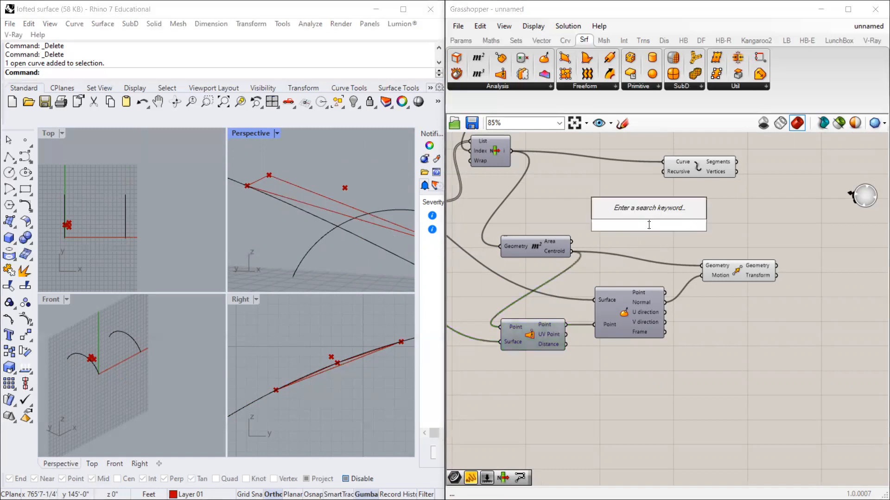
text(y)
key(Return)
scroll(649, 226, up, 5)
drag(621, 230, 683, 230)
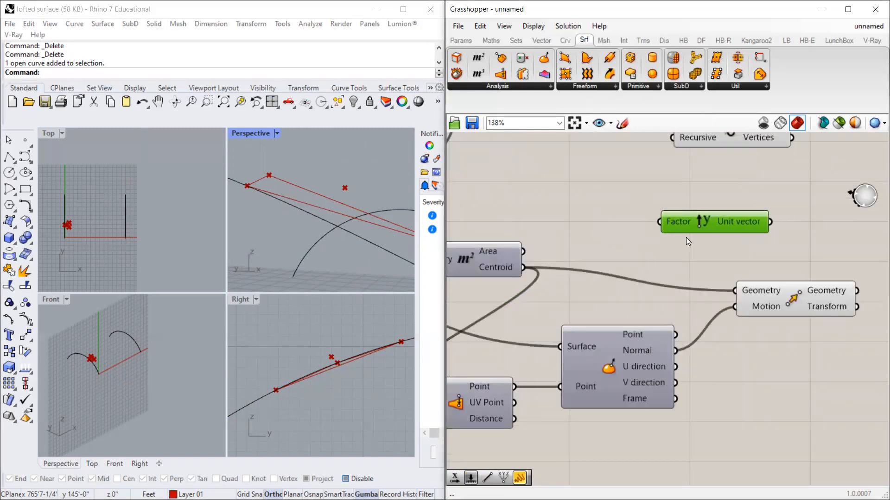
drag(687, 217, 701, 227)
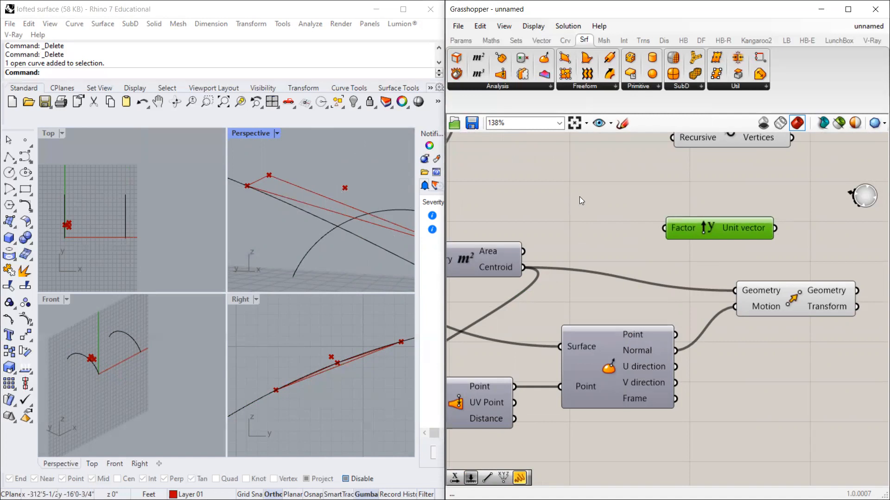
Step: Orbit Perspective around the triangle's moved centroid and shift Move slightly farther from Evaluate Surface
right_drag(373, 206, 336, 207)
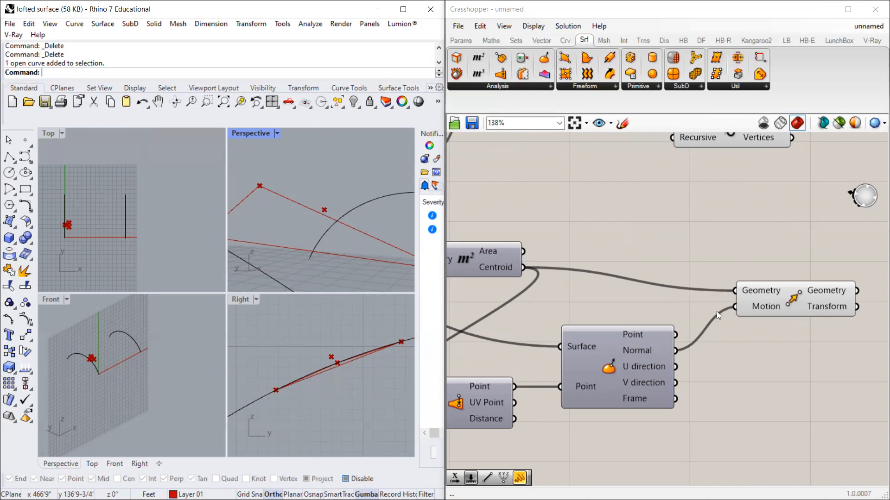
scroll(718, 259, down, 2)
scroll(714, 287, up, 3)
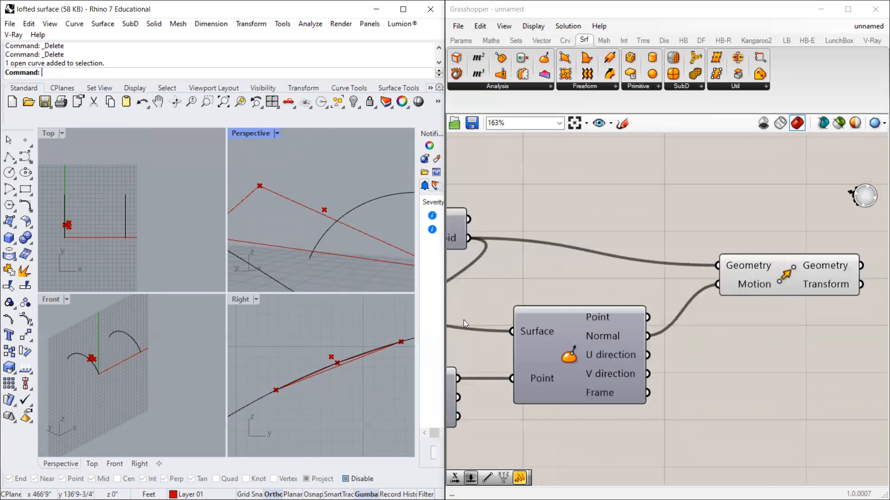
scroll(731, 295, down, 2)
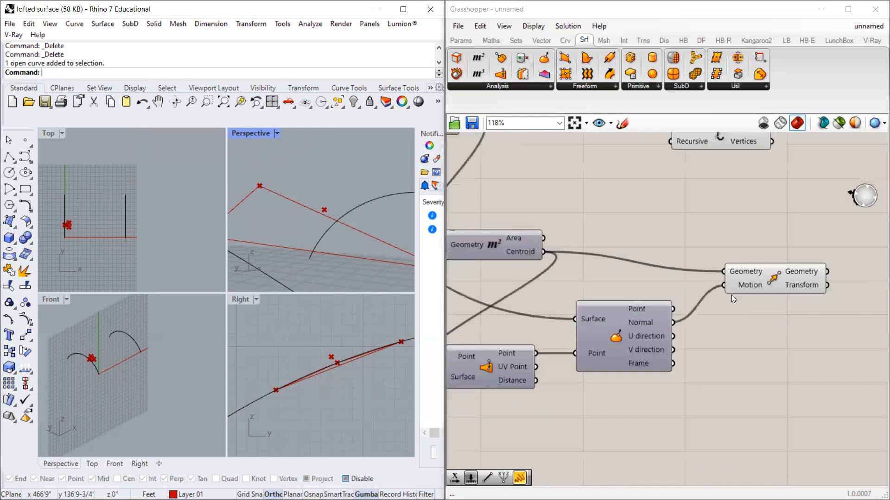
scroll(751, 285, up, 2)
drag(760, 279, 774, 274)
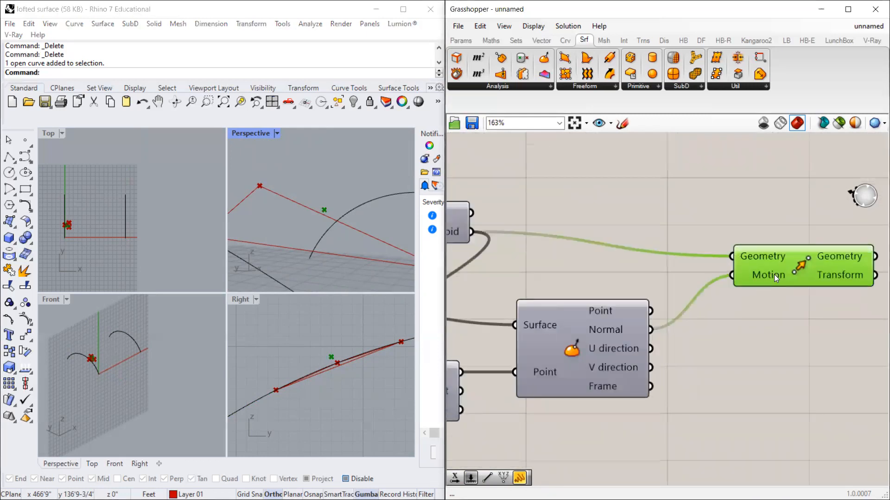
Step: Add a Number Slider and place it just below Evaluate Surface
double_click(726, 345)
text(slider)
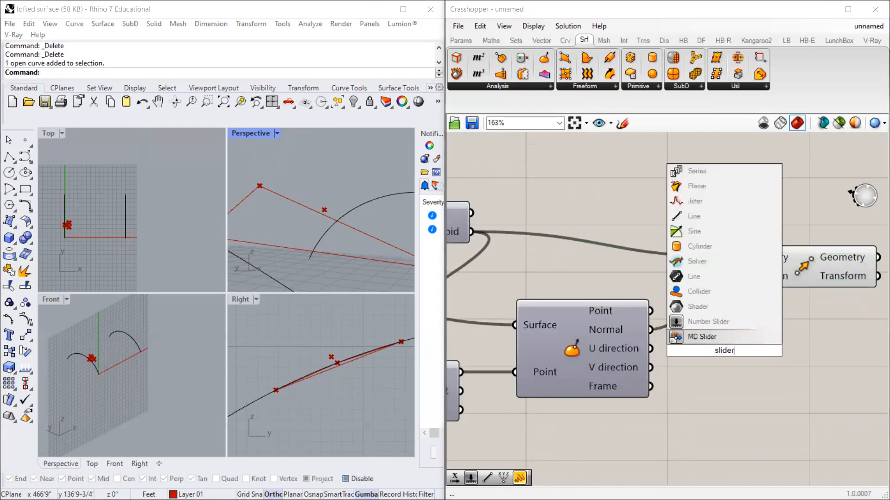
key(Up)
key(Return)
drag(729, 346, 823, 377)
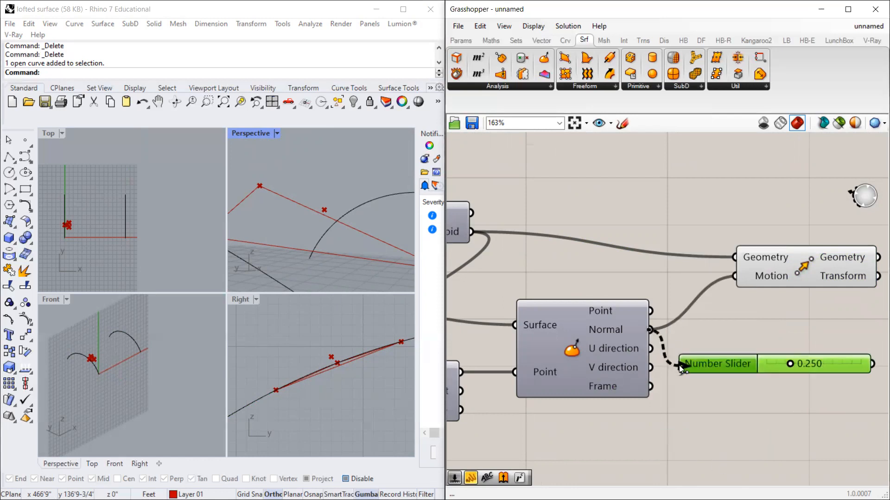
drag(741, 367, 546, 430)
scroll(702, 383, down, 1)
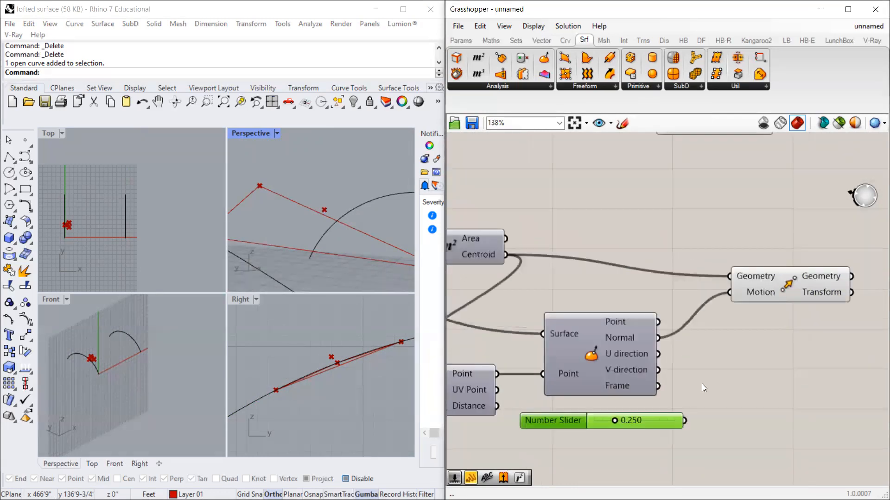
Step: Reposition Move directly above Evaluate Surface and deselect it
scroll(543, 433, up, 2)
drag(790, 242, 816, 238)
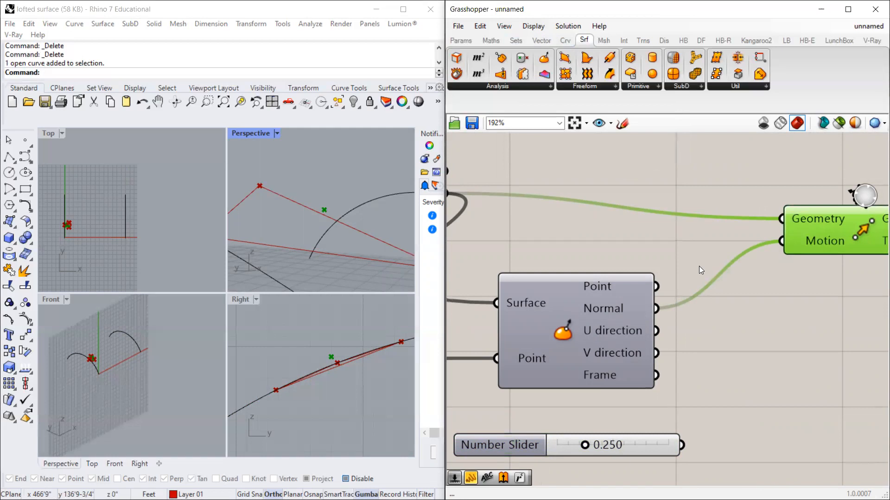
drag(811, 243, 802, 265)
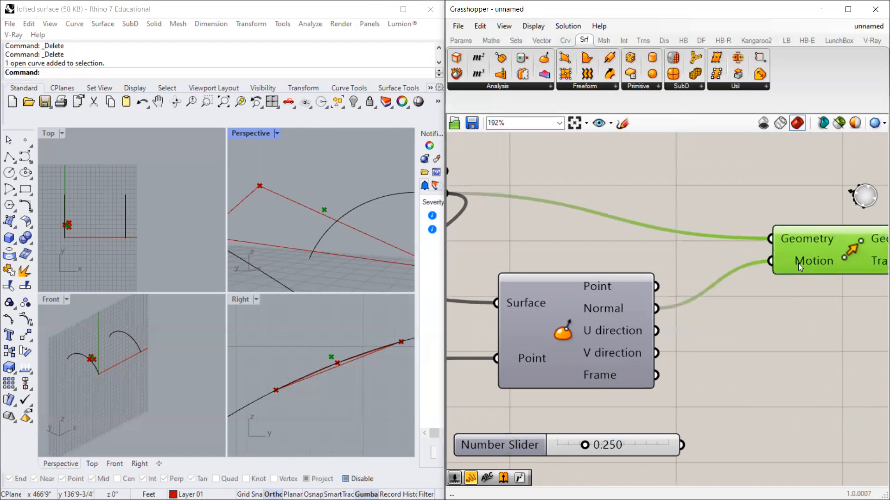
scroll(810, 246, down, 2)
drag(812, 248, 711, 240)
click(722, 176)
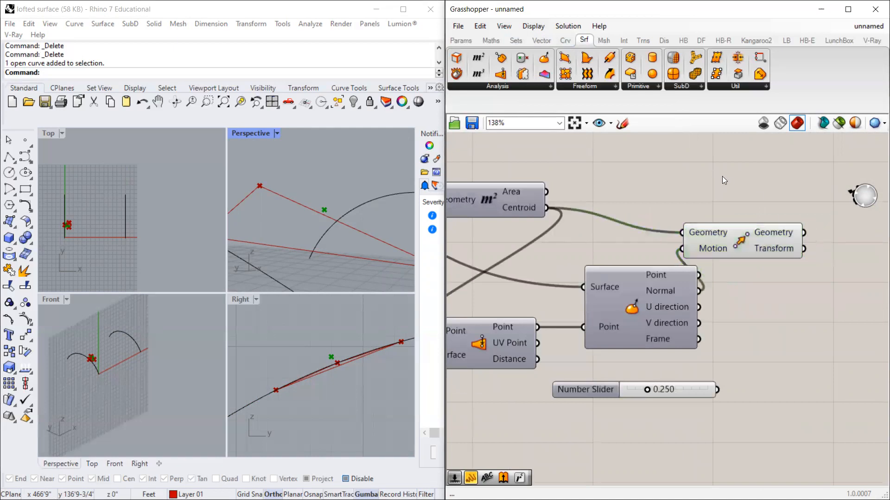
Step: Search the component library for "offset" and "point offset"
double_click(722, 176)
text(offset)
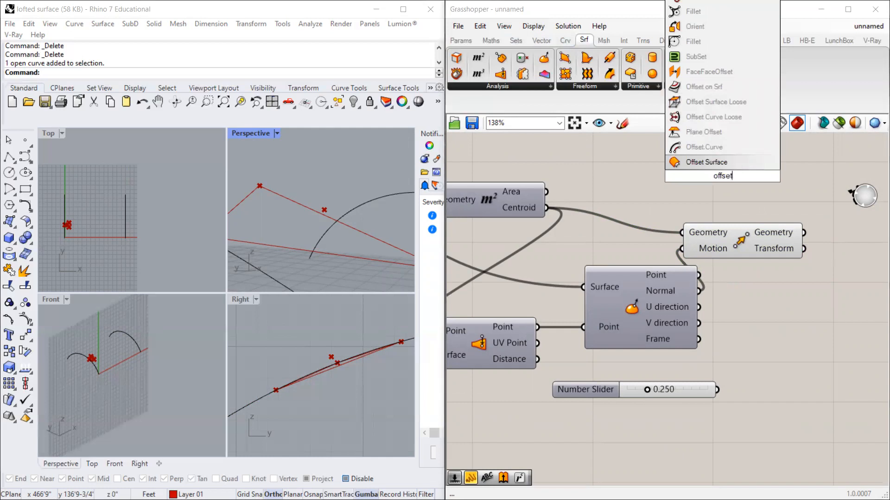
scroll(666, 295, down, 2)
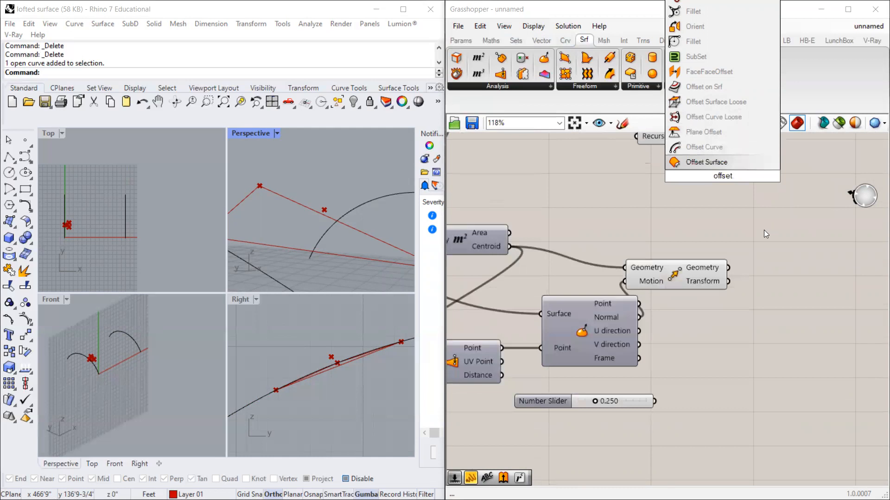
key(BackSpace)
key(BackSpace)
key(BackSpace)
key(BackSpace)
key(BackSpace)
key(BackSpace)
text(point)
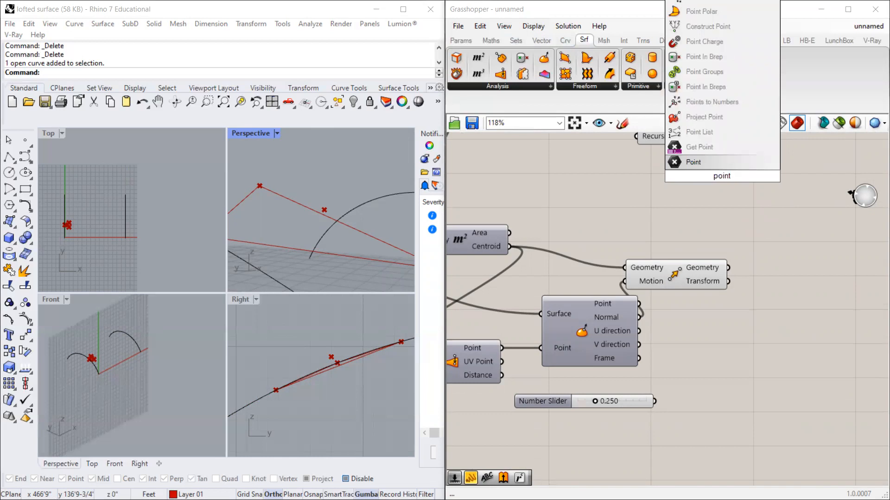
text( offset)
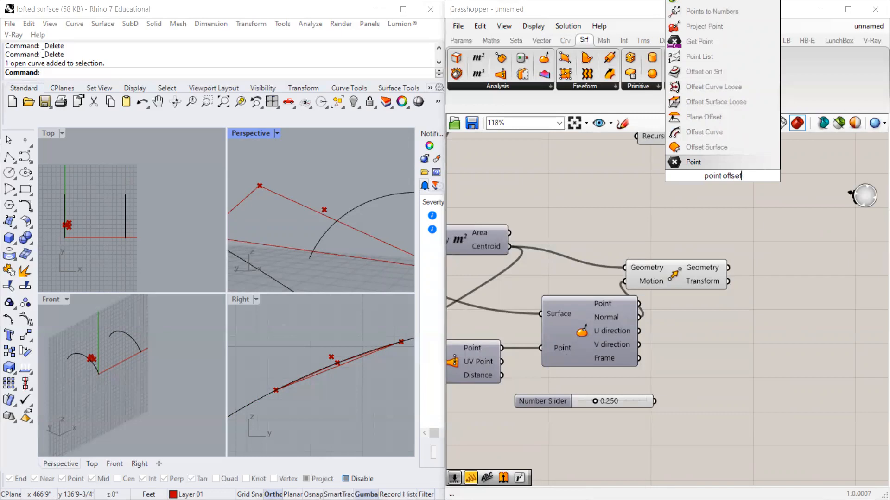
Step: Look through the Vector category's Point and Vector components for a way to offset a point
click(500, 40)
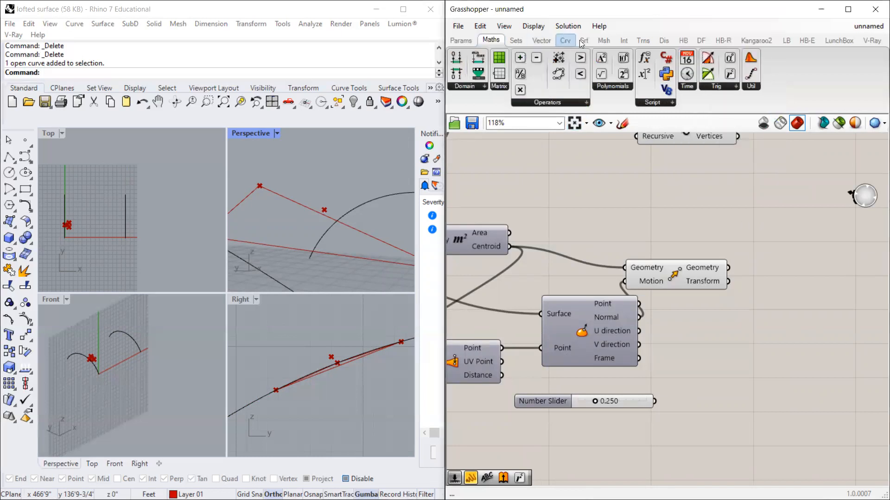
click(544, 41)
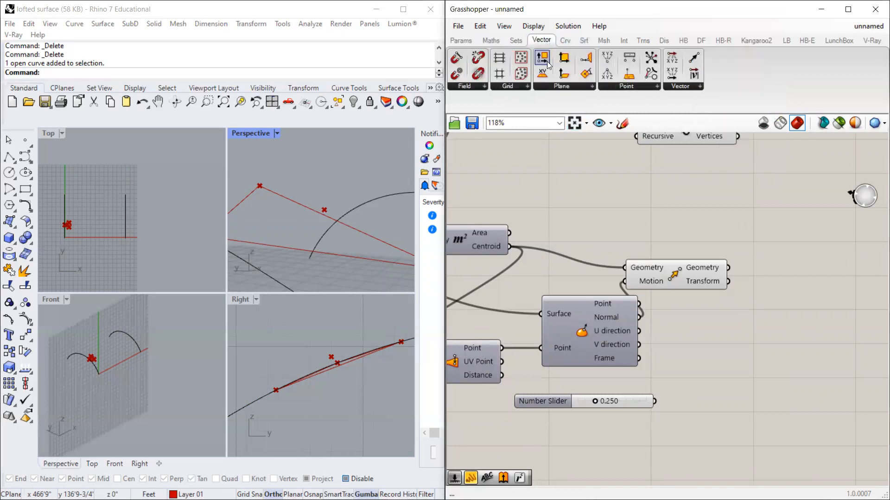
click(638, 87)
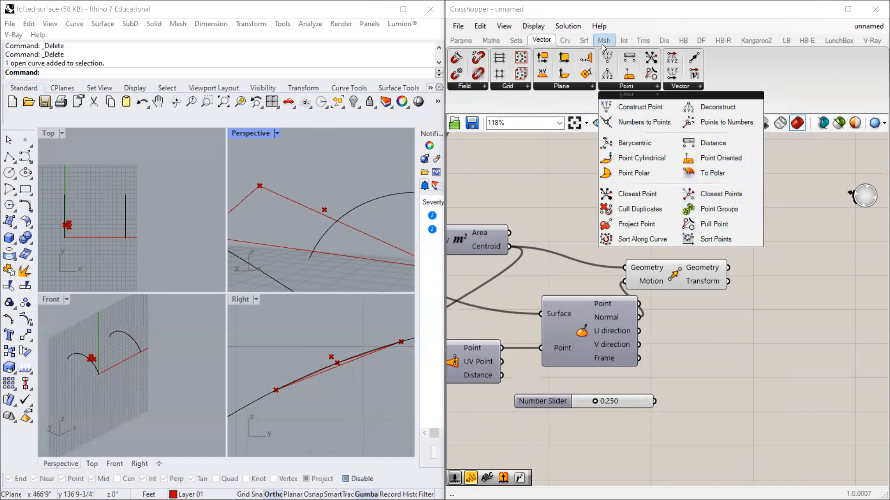
click(685, 88)
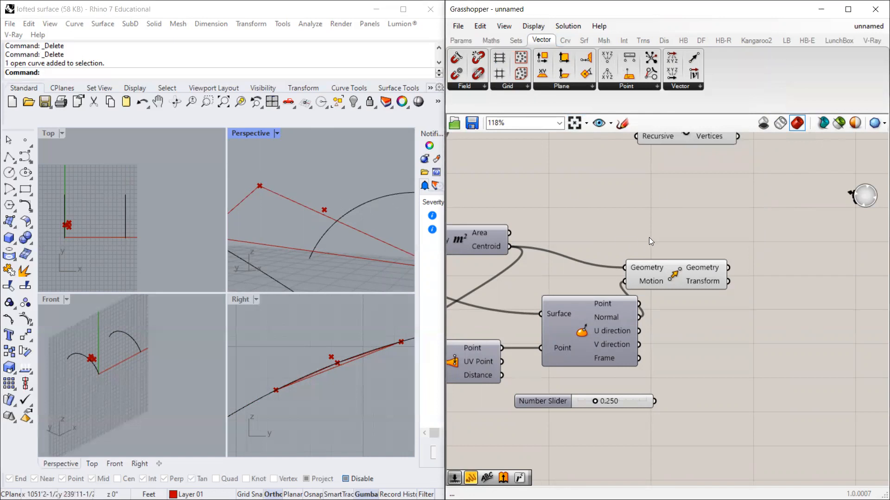
Step: Spread Evaluate Surface and Move apart and shift the Number Slider to make room for another component
drag(600, 345, 582, 343)
drag(672, 271, 686, 276)
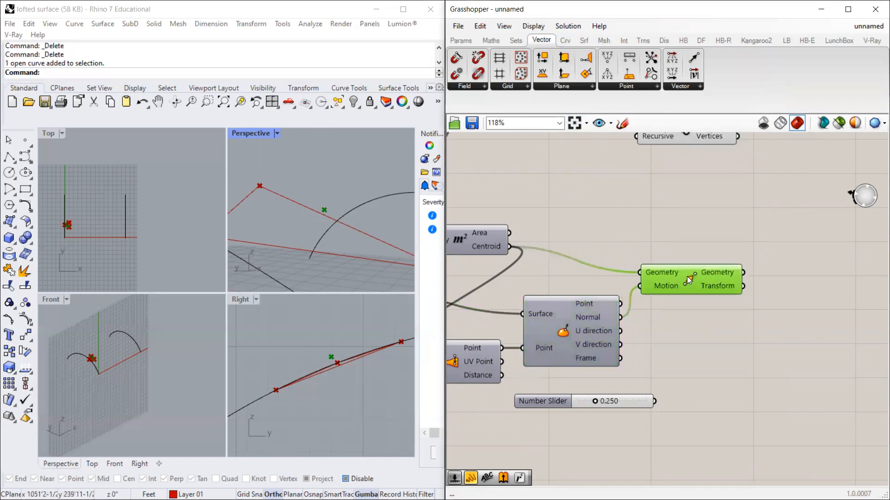
scroll(684, 254, down, 2)
scroll(653, 249, up, 2)
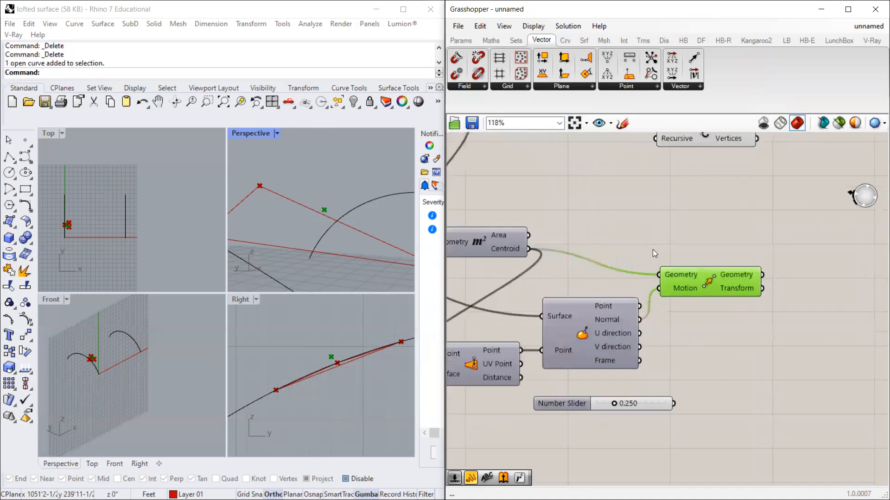
scroll(653, 249, down, 3)
scroll(599, 260, up, 2)
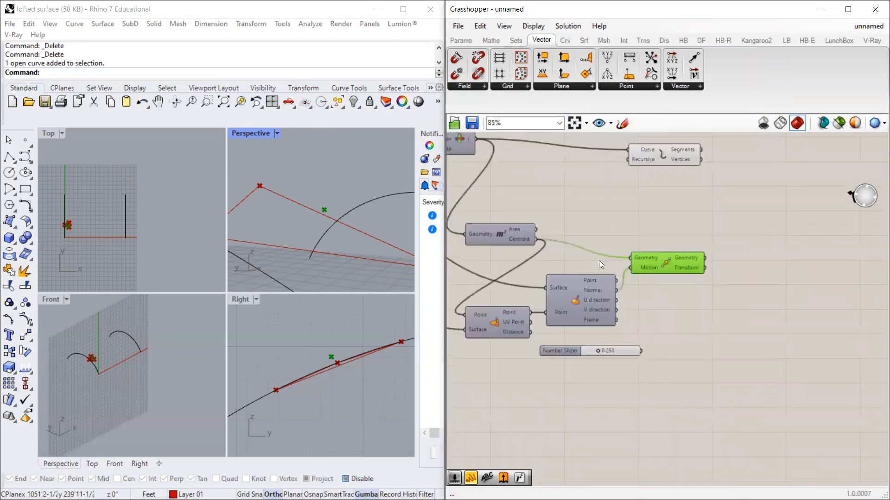
drag(672, 266, 692, 277)
scroll(520, 392, up, 1)
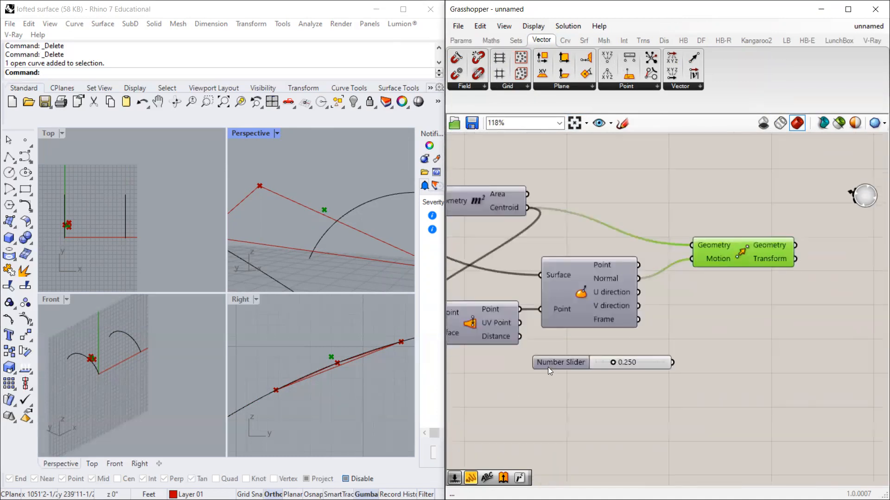
drag(548, 367, 524, 377)
click(601, 143)
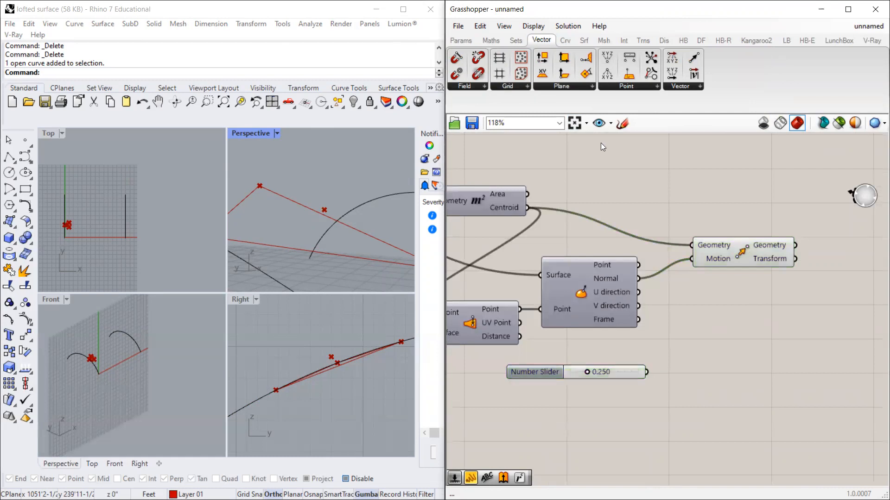
Step: Add a Multiplication component below Move and feed Evaluate Surface's Normal into A and the Number Slider into B
scroll(622, 185, down, 3)
scroll(622, 185, up, 4)
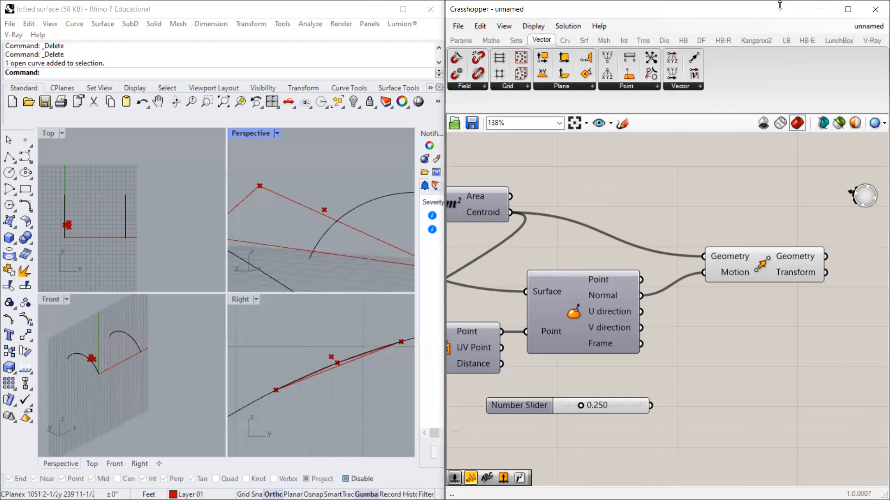
click(491, 39)
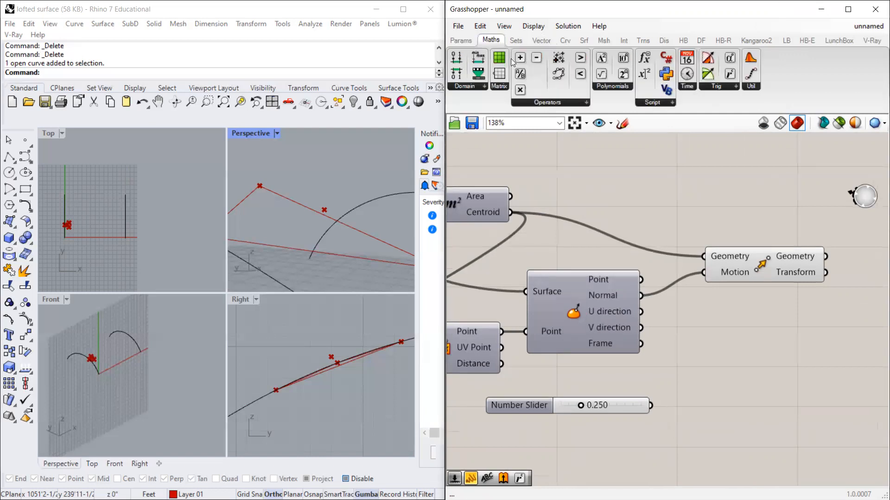
drag(521, 90, 698, 345)
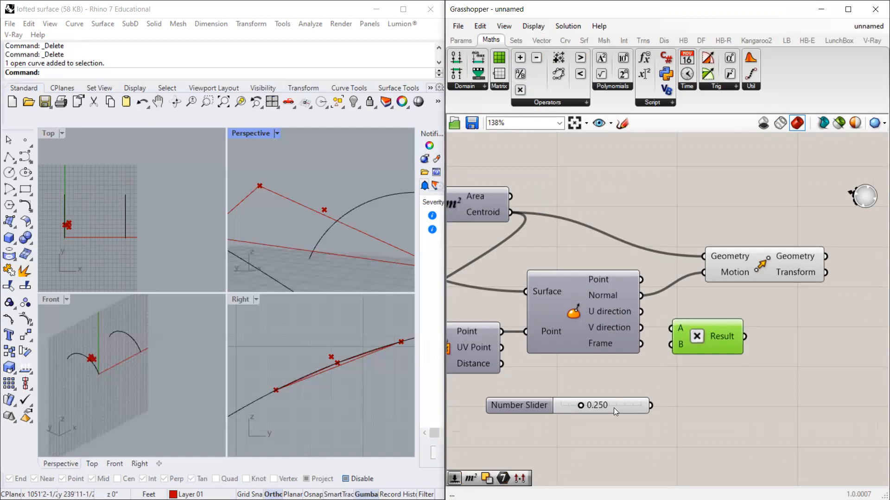
drag(613, 408, 600, 409)
drag(641, 295, 670, 329)
drag(639, 407, 670, 345)
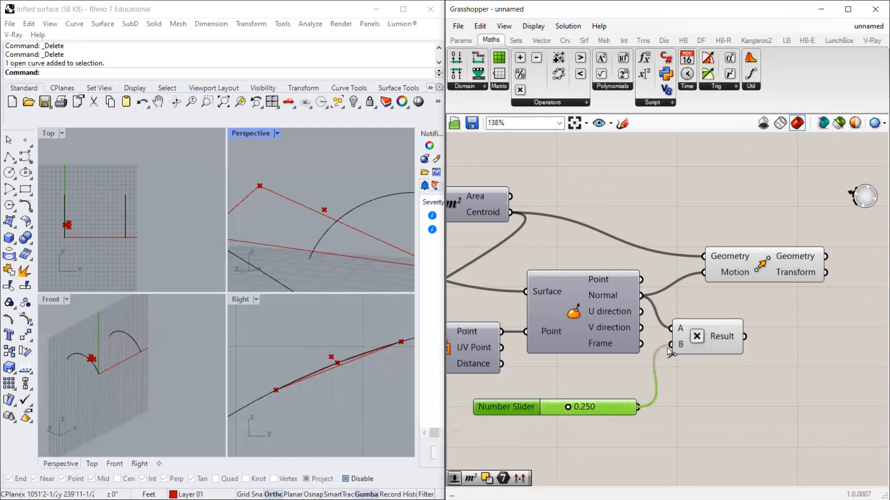
Step: Set the Number Slider's maximum to 5
double_click(552, 407)
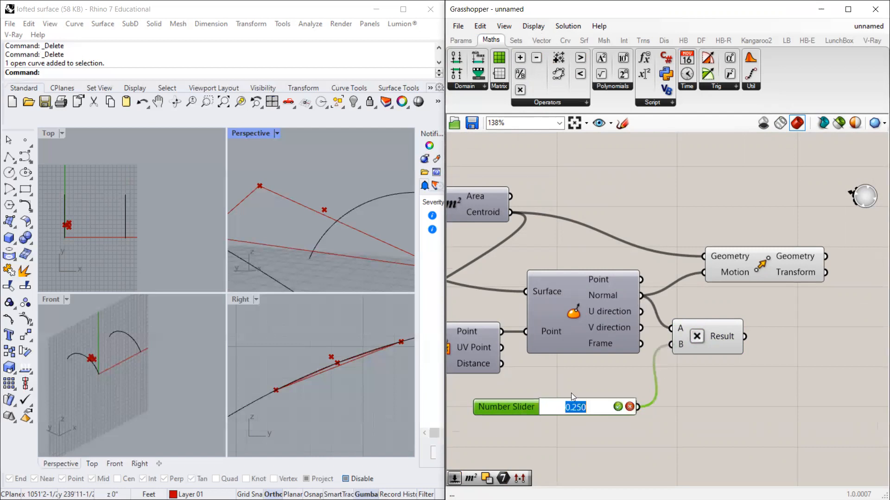
double_click(524, 411)
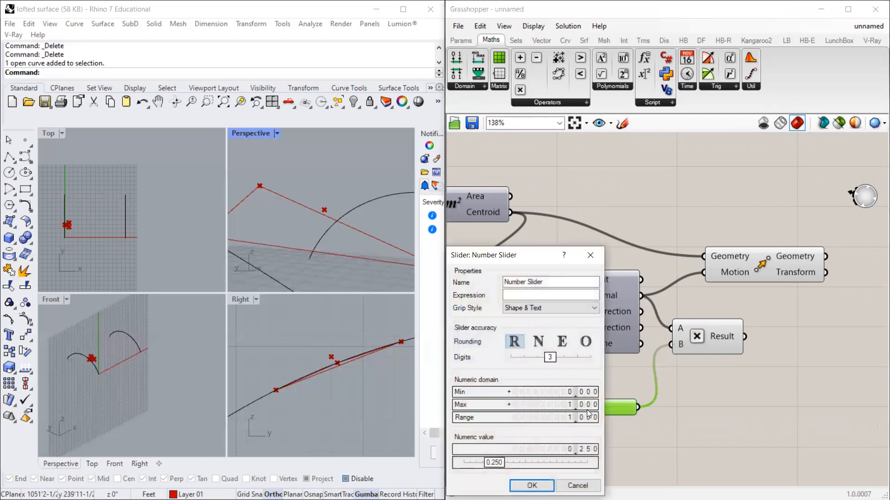
double_click(570, 405)
text(5)
key(Return)
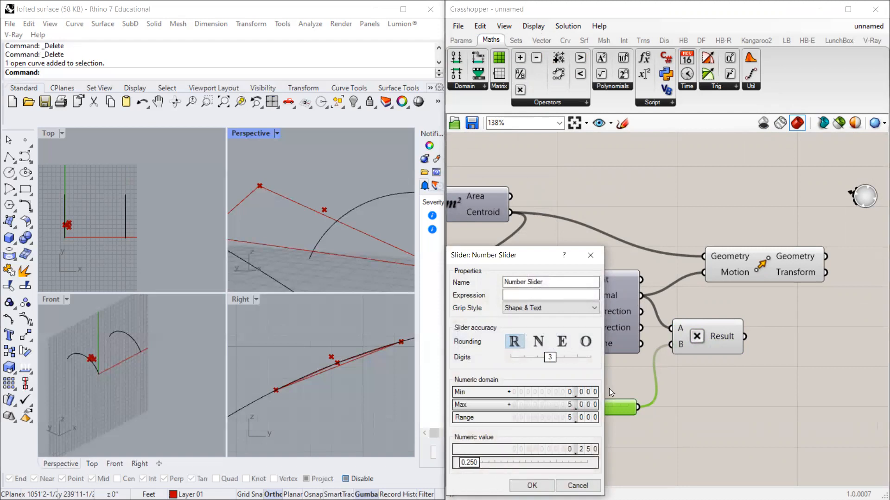
click(533, 485)
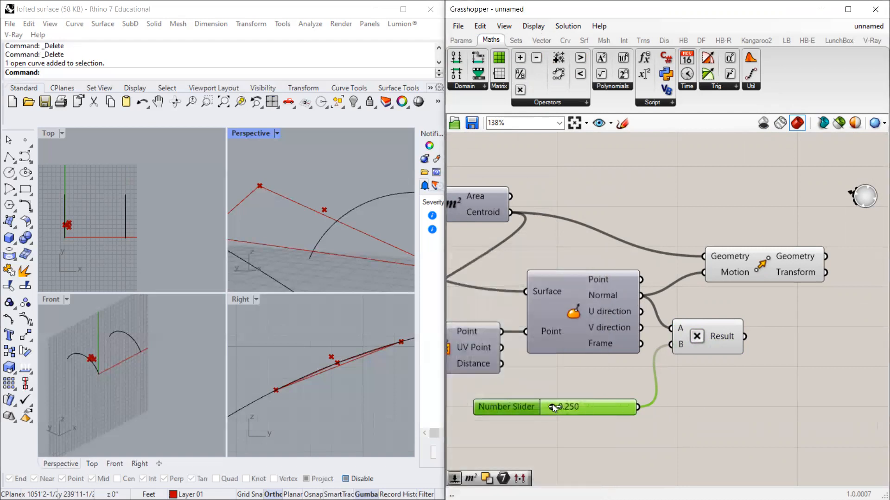
Step: Rewire Move's Motion input to the Multiplication's Result and set the Number Slider to 3.176
drag(769, 270, 808, 269)
drag(747, 338, 742, 275)
drag(553, 407, 599, 413)
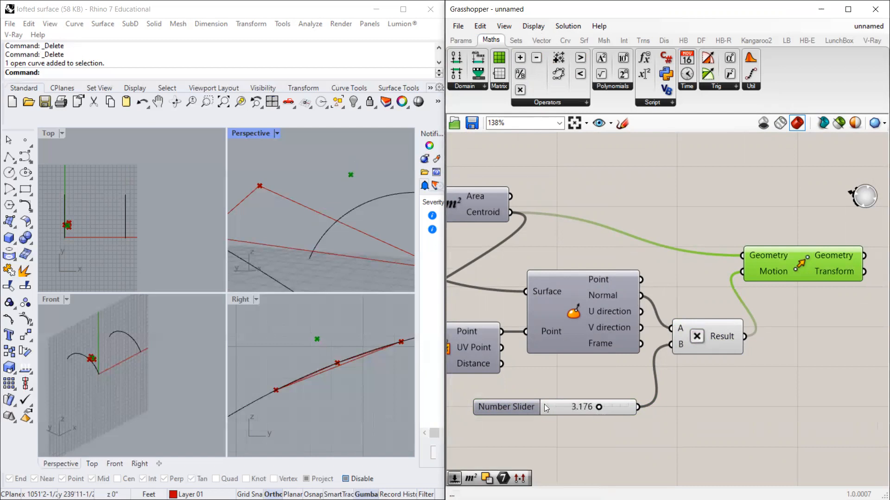
Step: Check the offset point in the Right and Perspective views, maximize the Perspective viewport, and set the Number Slider to 2.851
click(340, 360)
scroll(327, 373, up, 3)
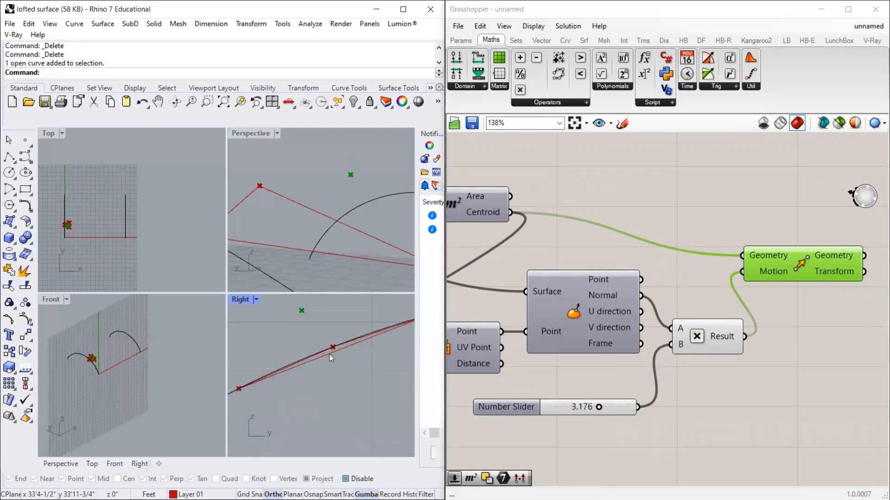
scroll(329, 354, up, 1)
scroll(328, 221, down, 3)
right_drag(328, 221, 353, 225)
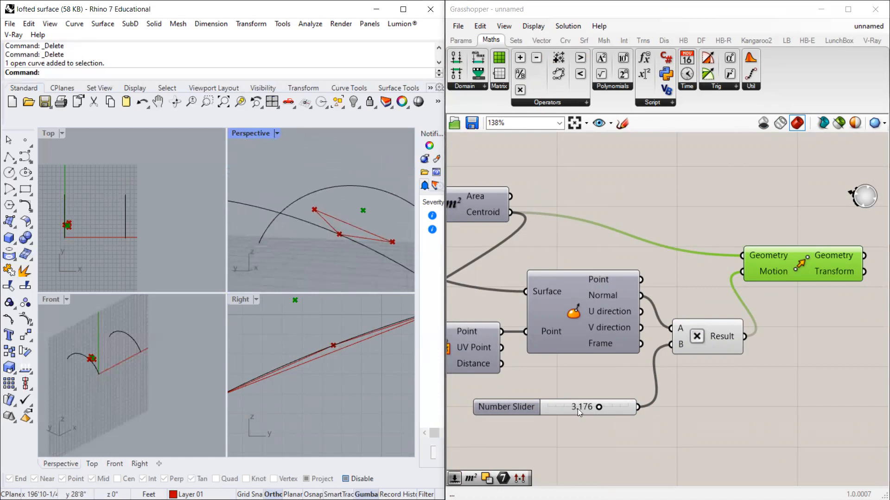
mouse_move(599, 407)
mouse_down()
mouse_move(583, 409)
mouse_move(595, 415)
mouse_up()
double_click(251, 135)
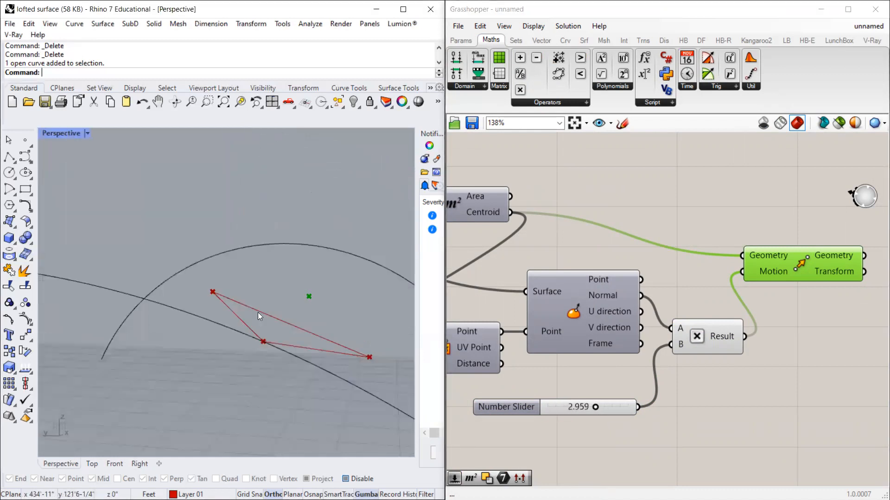
right_drag(258, 312, 246, 331)
drag(596, 407, 593, 405)
Step: Rearrange the Move and Multiplication components beside Evaluate Surface and reduce the Number Slider value slightly
scroll(695, 352, down, 2)
click(700, 351)
drag(764, 300, 790, 305)
drag(696, 344, 687, 335)
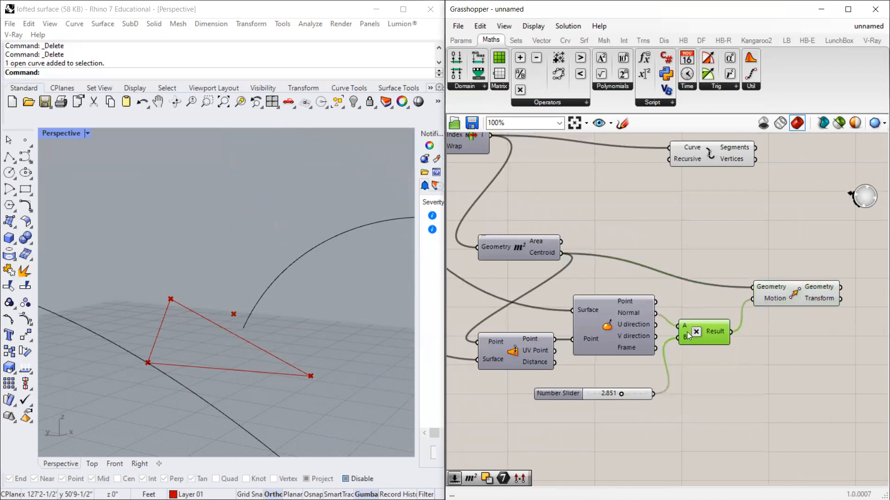
mouse_move(637, 311)
mouse_move(622, 393)
mouse_down()
mouse_move(646, 394)
mouse_move(619, 398)
mouse_up()
scroll(701, 337, up, 2)
click(821, 285)
scroll(600, 272, down, 4)
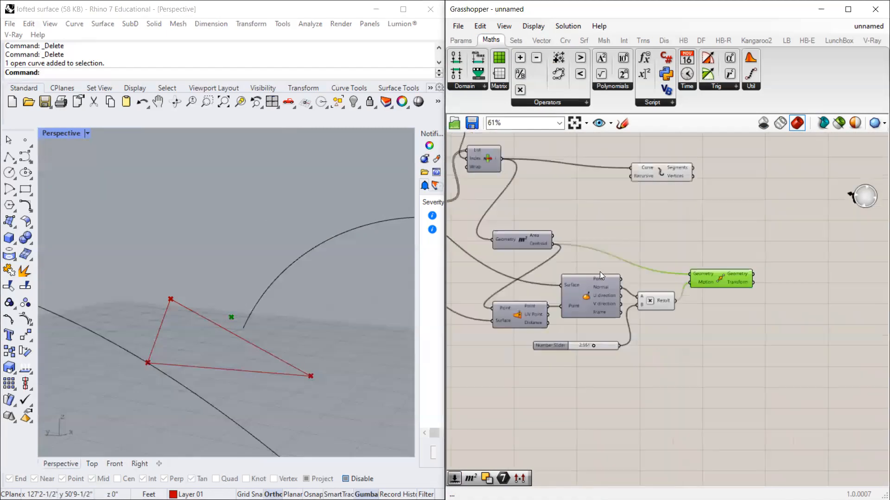
Step: Reposition the Explode component so that it sits above the Move component
right_drag(701, 214, 637, 222)
scroll(636, 222, up, 1)
drag(609, 174, 670, 205)
scroll(545, 276, down, 2)
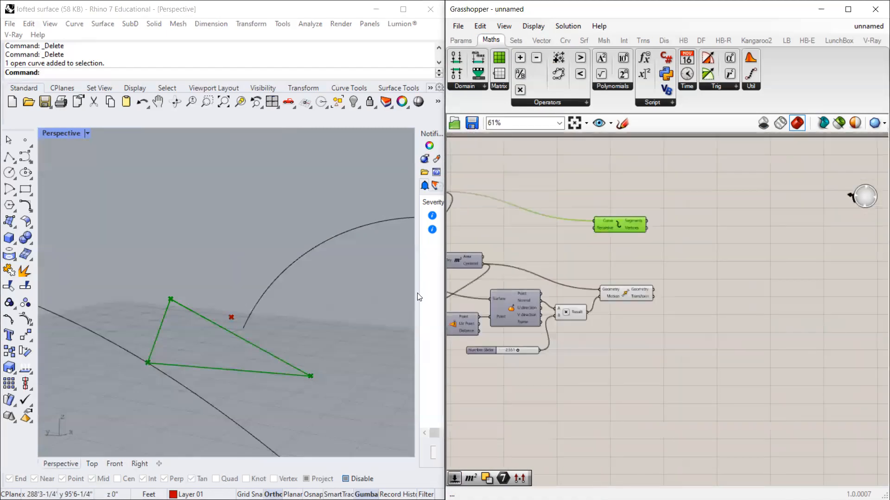
scroll(684, 209, up, 3)
drag(593, 234, 583, 209)
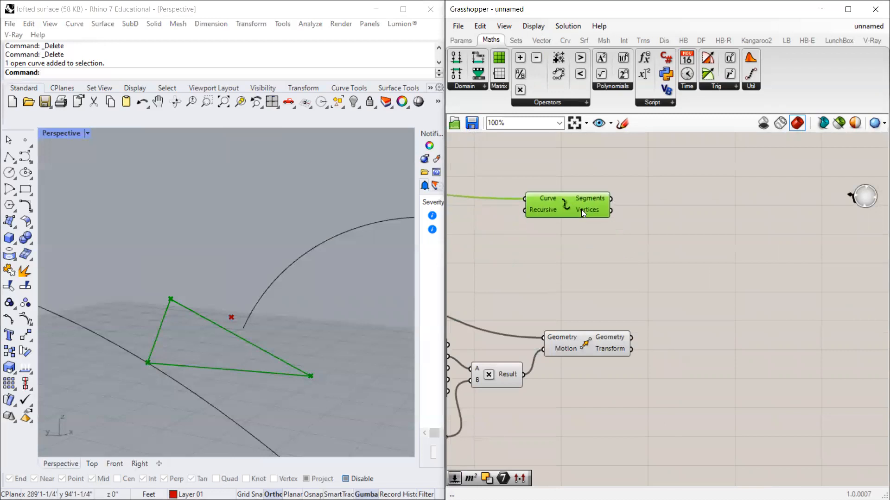
Step: Add a List Item component beside the Explode component
scroll(656, 213, down, 1)
double_click(659, 211)
text(list)
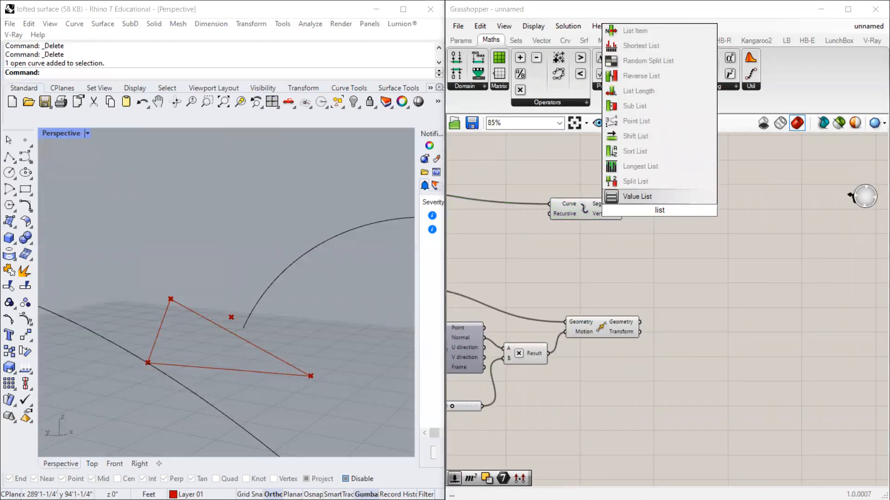
key(BackSpace)
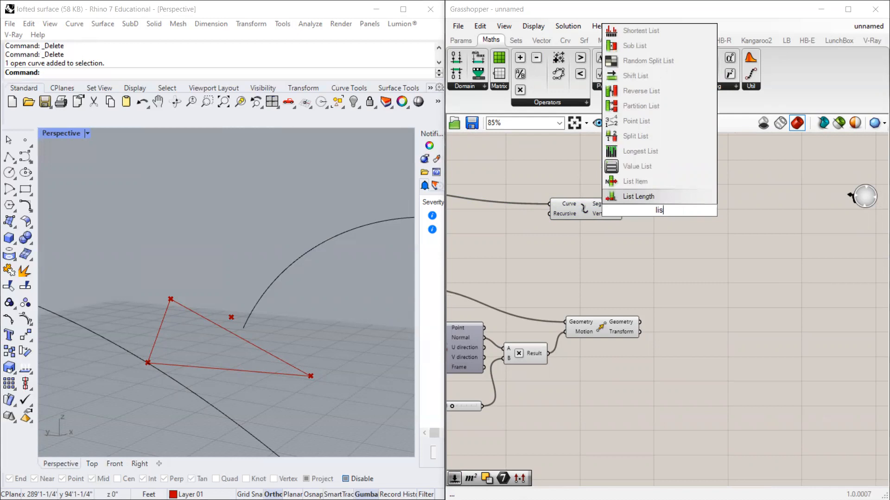
key(Up)
key(Return)
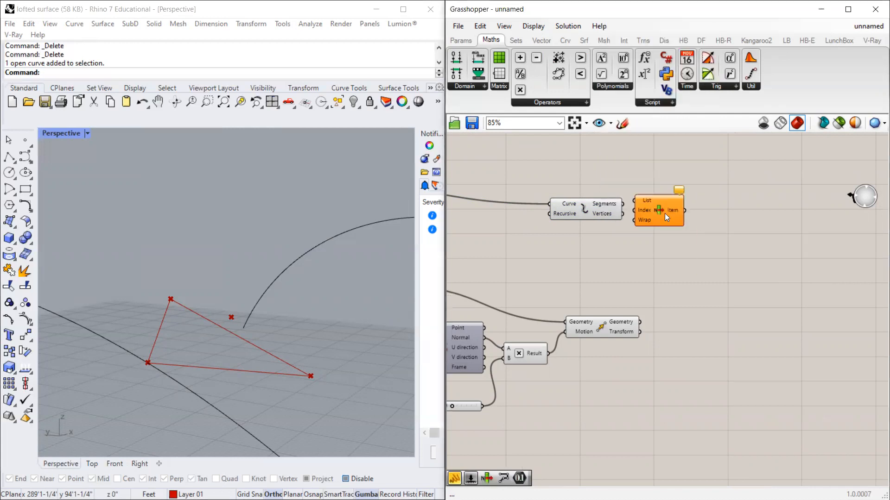
Step: Feed Explode's Segments into the List input of List Item and place List Item slightly lower
click(590, 210)
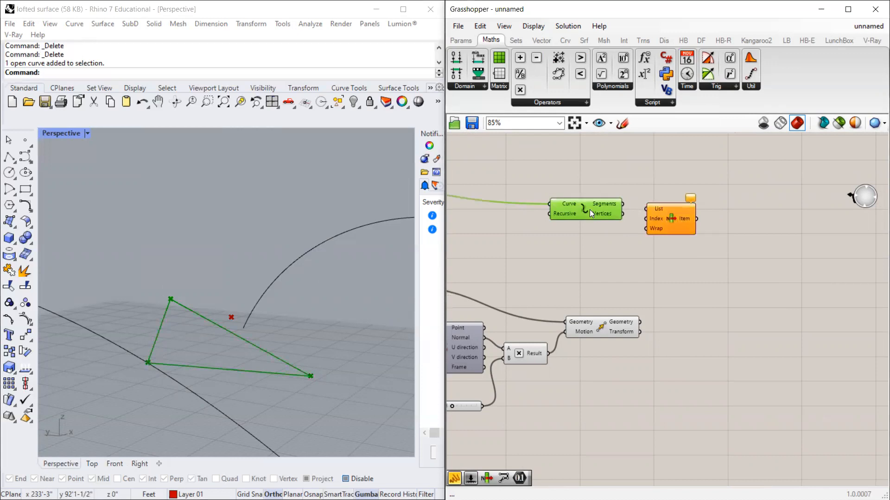
scroll(561, 190, up, 2)
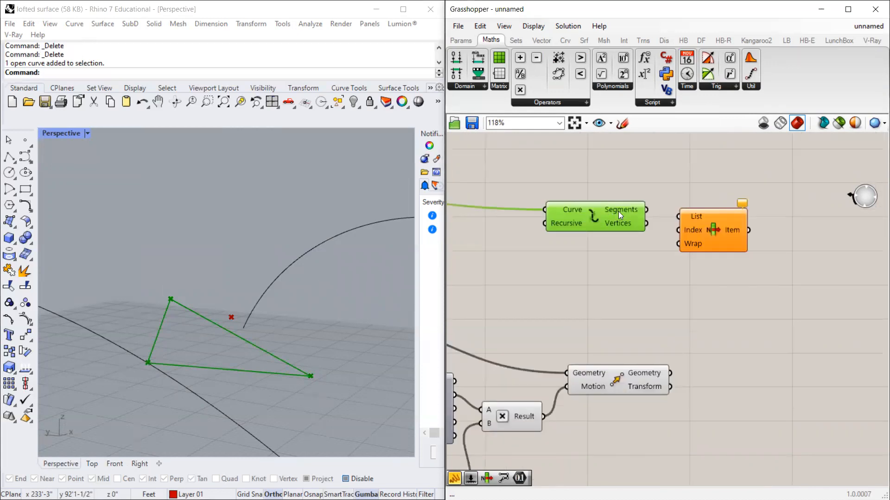
drag(663, 216, 674, 221)
click(656, 252)
scroll(659, 247, up, 2)
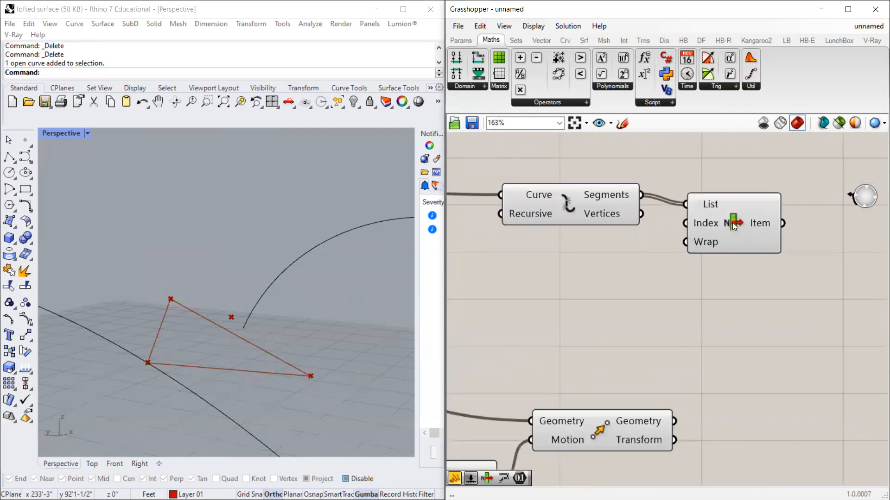
drag(732, 223, 735, 242)
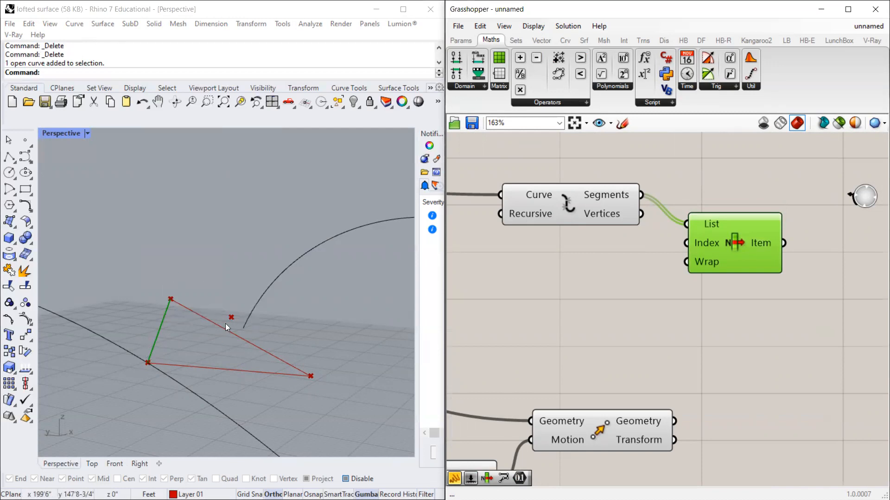
Step: Insert the extra outputs +1 and +2 on List Item to extract all three triangle edges
scroll(764, 243, up, 3)
scroll(765, 244, up, 1)
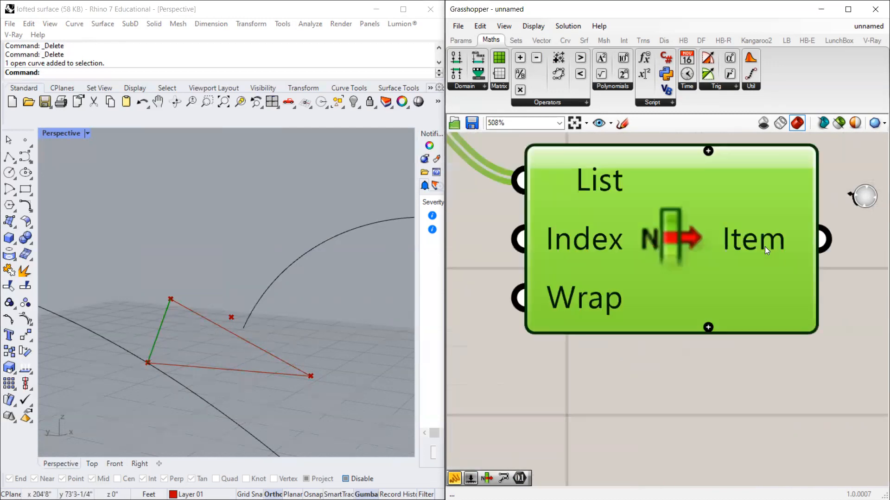
right_drag(392, 328, 334, 338)
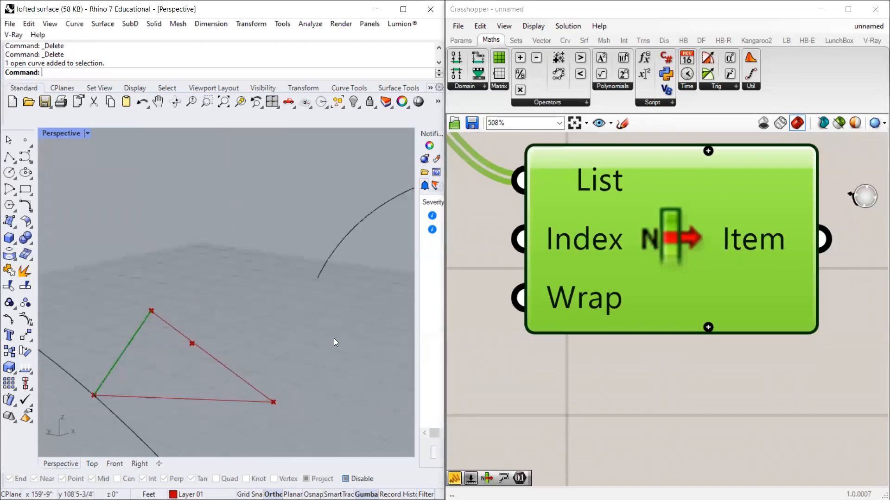
click(865, 282)
click(741, 257)
scroll(732, 290, up, 1)
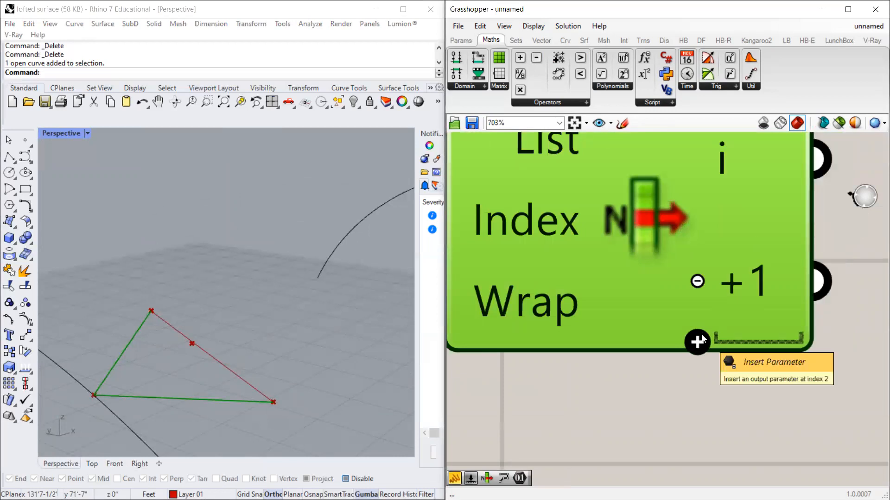
click(697, 342)
scroll(623, 309, down, 3)
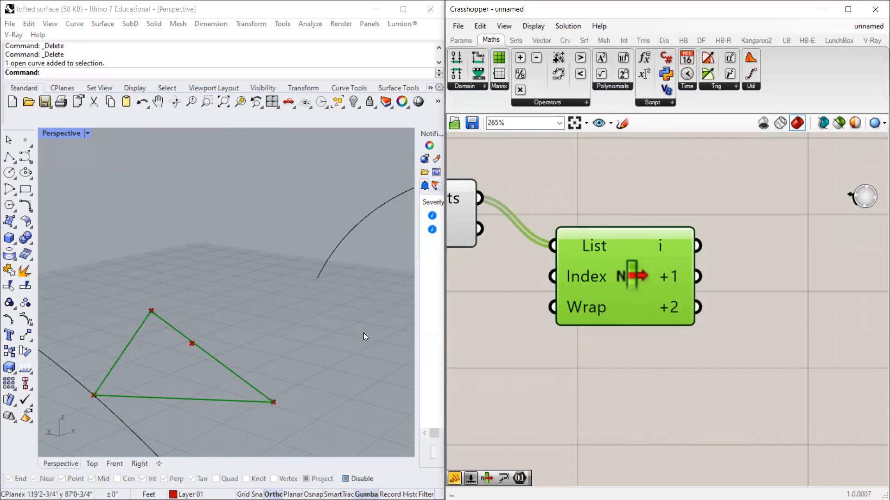
Step: Duplicate List Item below the original and feed Explode's Vertices into the copy's List input instead
scroll(598, 315, down, 3)
scroll(588, 296, up, 3)
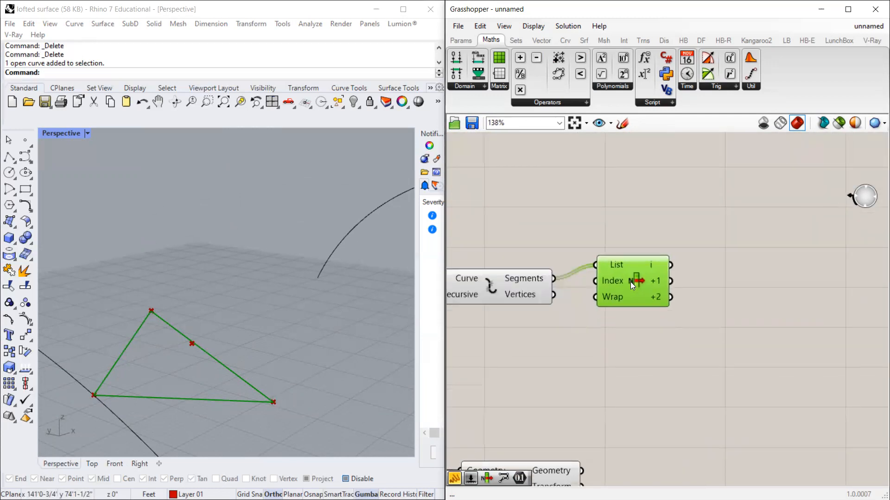
alt+drag(631, 282, 633, 359)
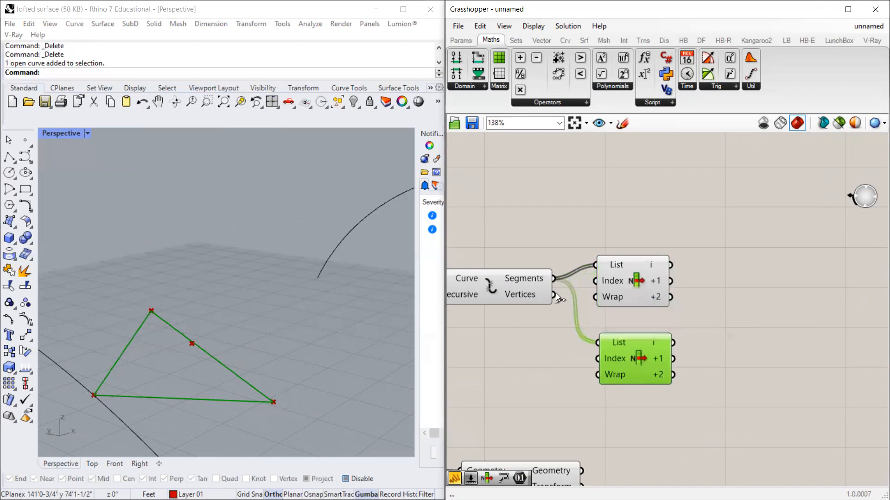
drag(583, 341, 597, 343)
click(658, 327)
scroll(658, 360, up, 1)
click(642, 360)
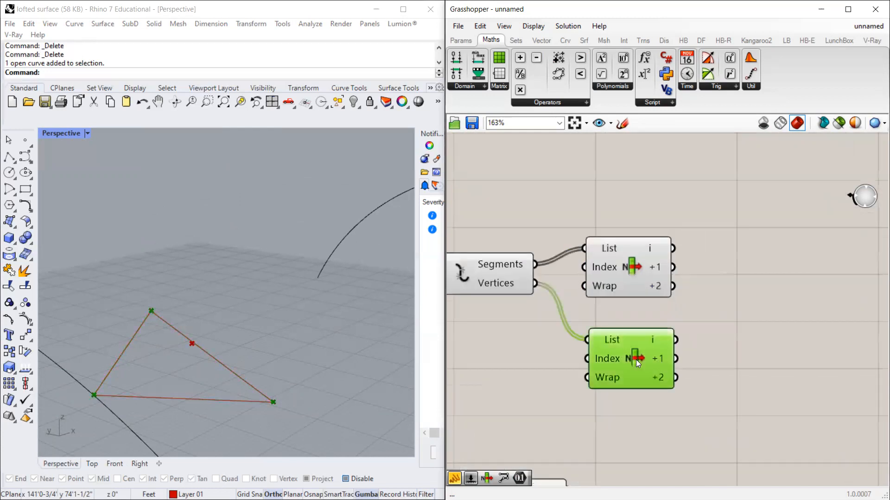
Step: Remove the +1 and +2 outputs from the vertices List Item and insert both again
scroll(662, 377, up, 5)
click(621, 379)
click(622, 370)
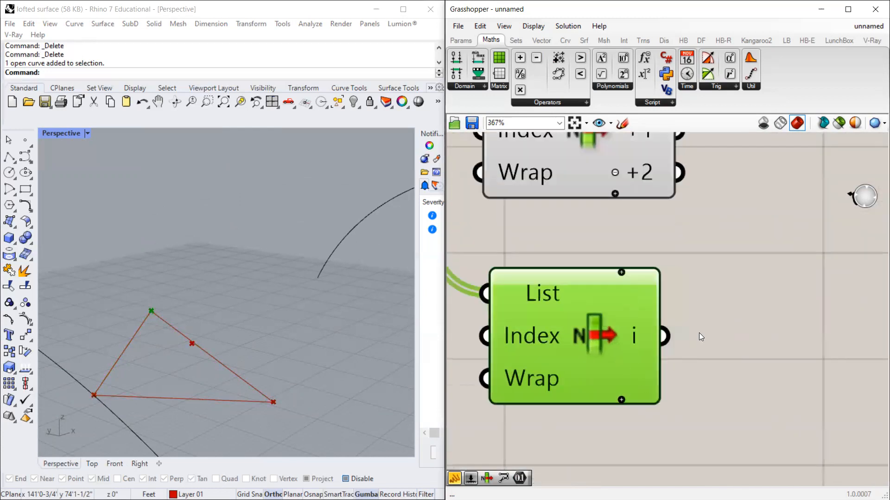
scroll(698, 311, up, 2)
scroll(697, 309, down, 3)
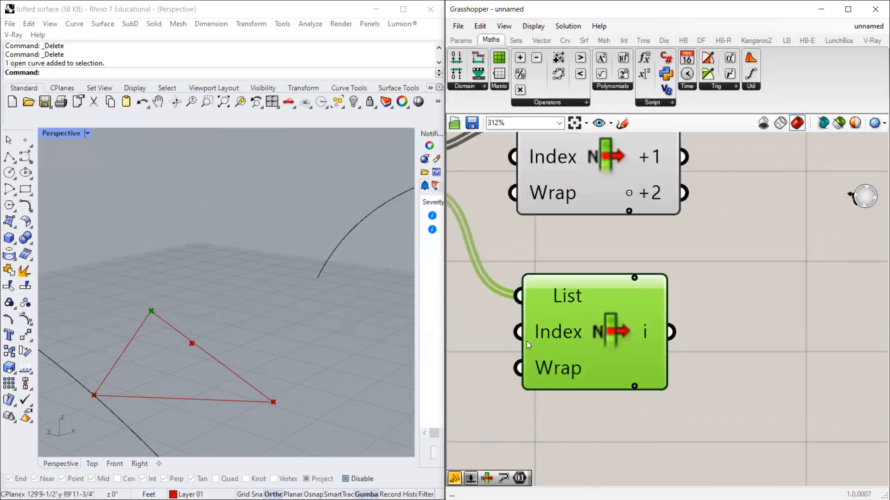
scroll(638, 393, up, 2)
click(632, 383)
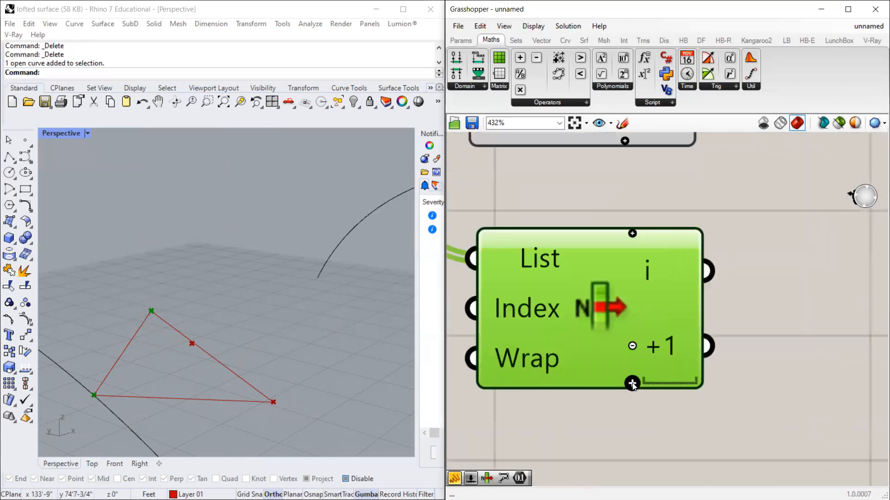
click(632, 383)
scroll(632, 384, down, 2)
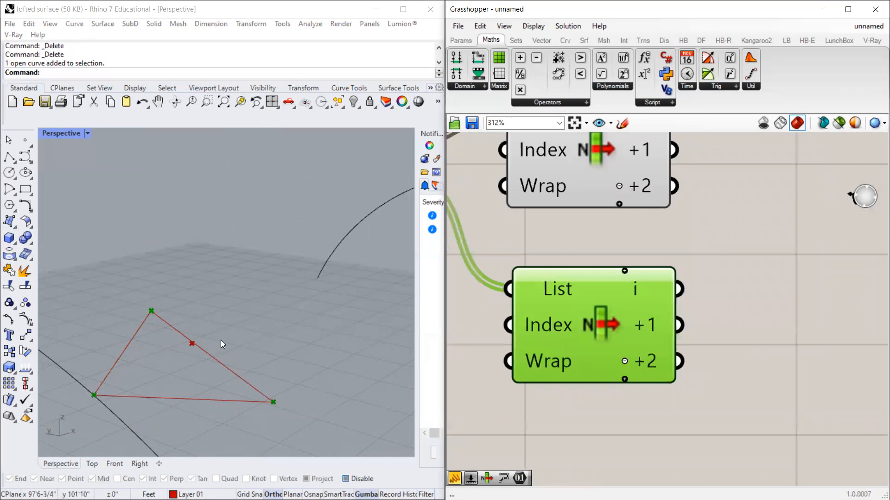
Step: Check the triangle's vertices in the Perspective view and line up the two List Item components vertically
right_drag(220, 340, 259, 327)
right_drag(331, 314, 285, 332)
click(734, 332)
drag(566, 324, 556, 296)
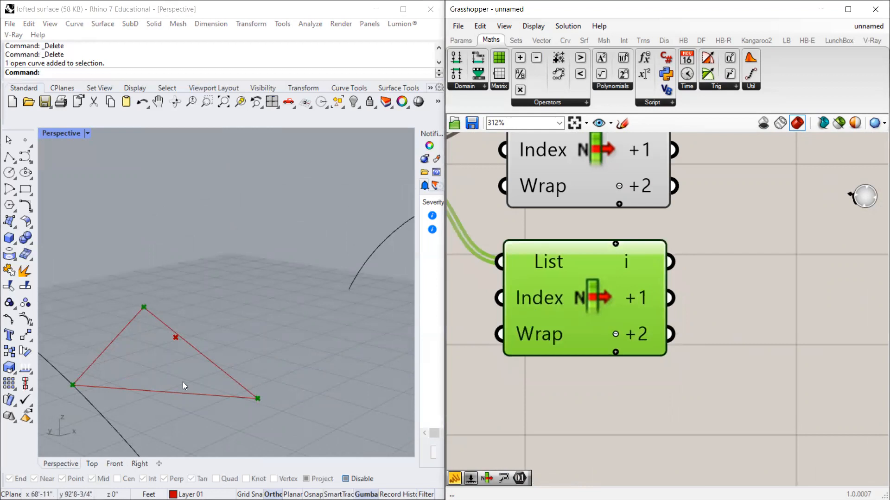
click(592, 394)
scroll(589, 396, down, 2)
right_drag(589, 396, 573, 441)
drag(574, 270, 571, 262)
Step: Add a Line component beside the vertices List Item and feed output i into its Start Point
click(703, 335)
double_click(715, 345)
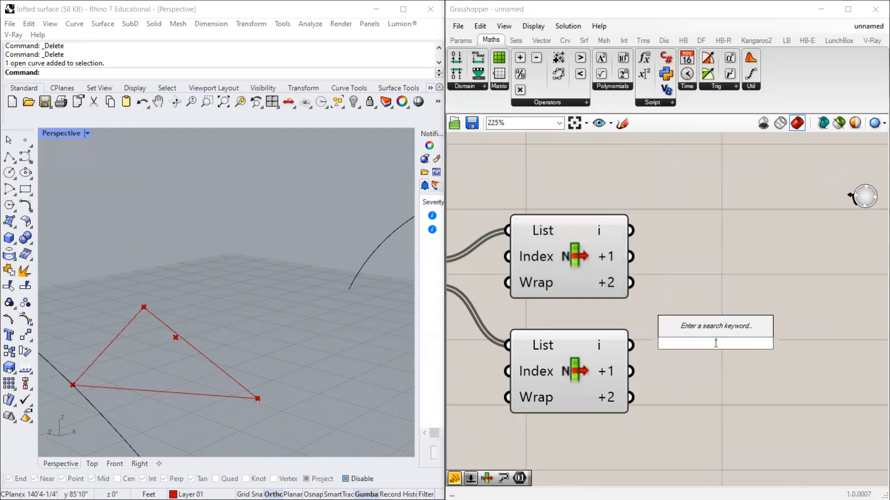
text(line)
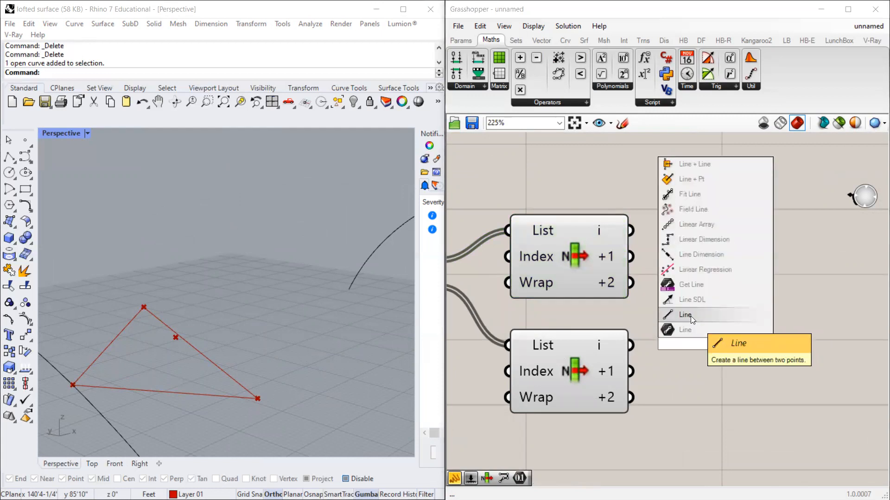
click(688, 328)
drag(718, 340, 783, 340)
click(613, 343)
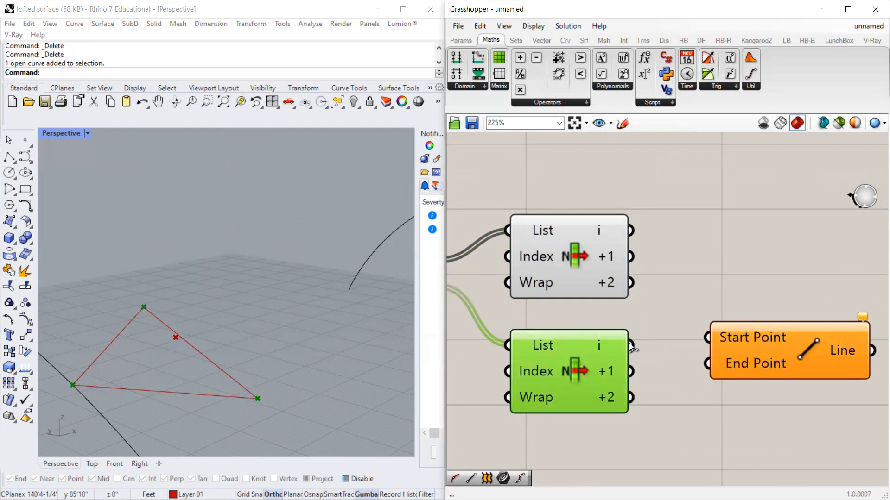
drag(653, 343, 707, 337)
Step: Place Move closer below the vertices List Item and feed its Geometry output into the Line's End Point
scroll(742, 319, down, 5)
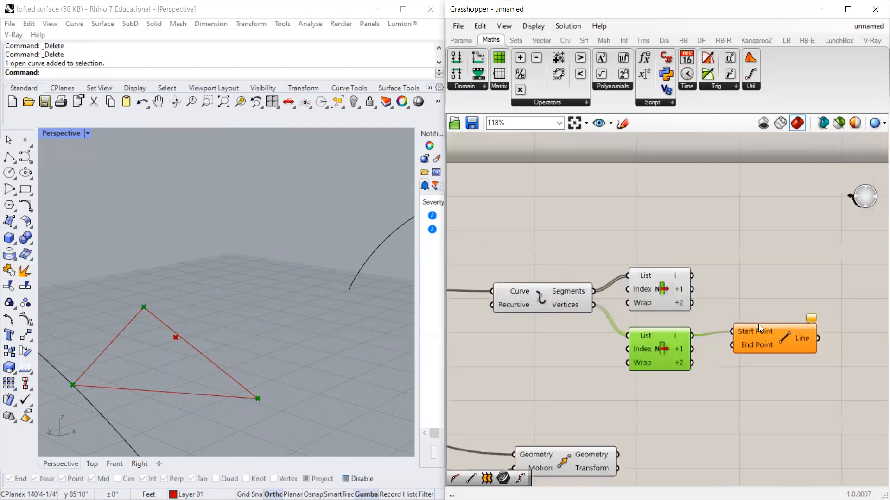
scroll(657, 274, down, 3)
right_drag(657, 423, 651, 339)
scroll(644, 281, up, 5)
scroll(642, 281, down, 3)
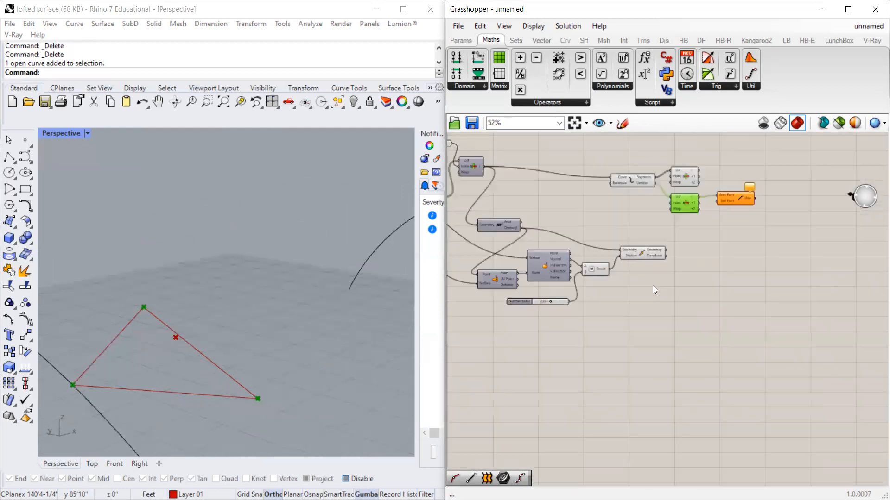
right_drag(654, 249, 592, 278)
scroll(591, 278, up, 3)
drag(591, 278, 646, 241)
scroll(756, 195, up, 3)
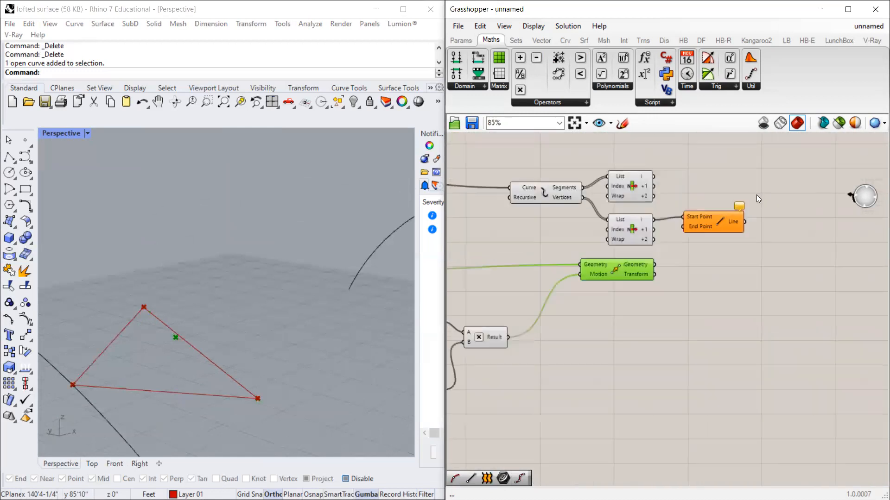
drag(641, 280, 668, 234)
right_drag(228, 336, 241, 325)
click(719, 231)
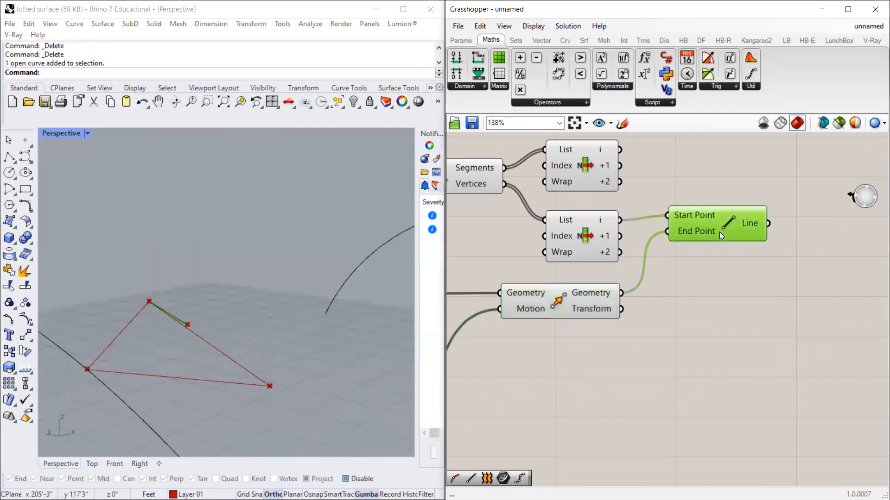
Step: Copy the Line component twice with its Move connection and feed the vertices List Item's +1 and +2 outputs into the copies' Start Points
drag(719, 232, 716, 242)
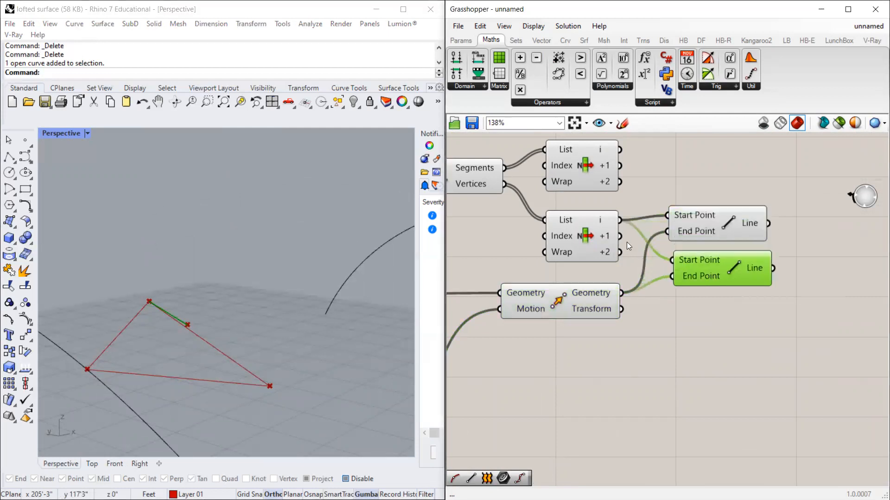
drag(649, 250, 717, 329)
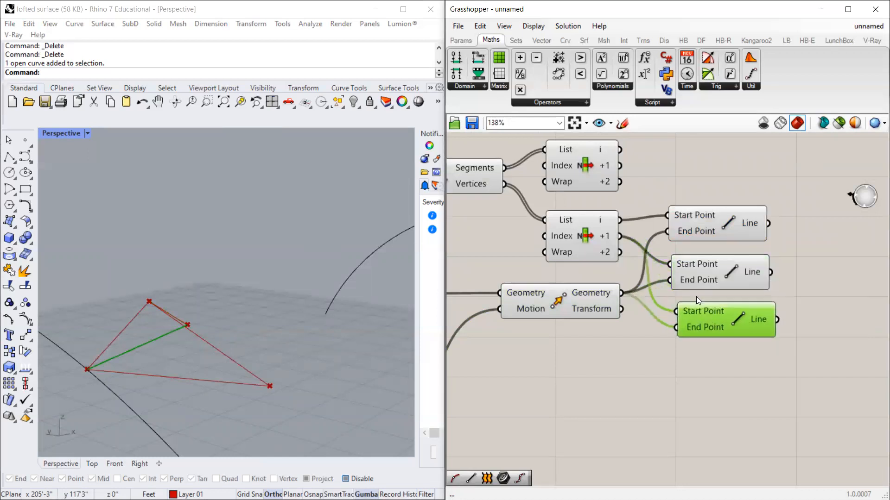
right_drag(215, 318, 139, 331)
scroll(681, 321, down, 2)
Step: Move the segments List Item component above the three Line components
drag(753, 232, 616, 357)
drag(582, 213, 706, 207)
scroll(583, 292, down, 1)
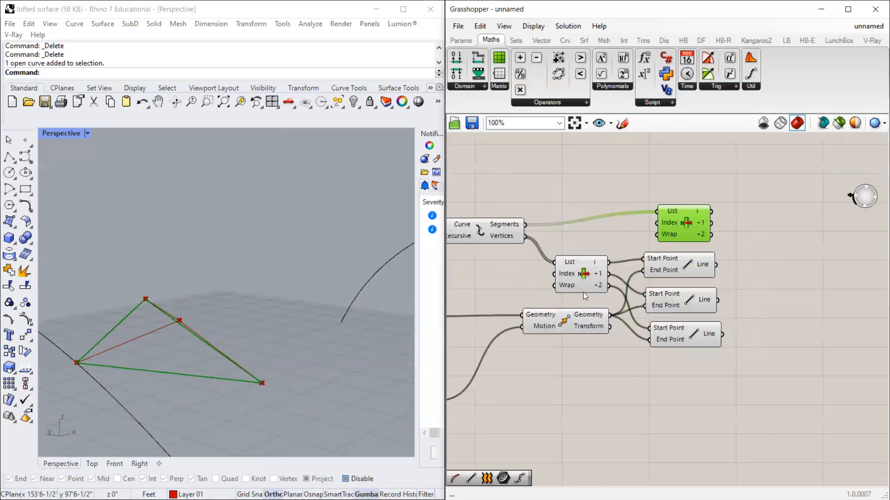
scroll(678, 236, up, 3)
double_click(681, 234)
text(faces)
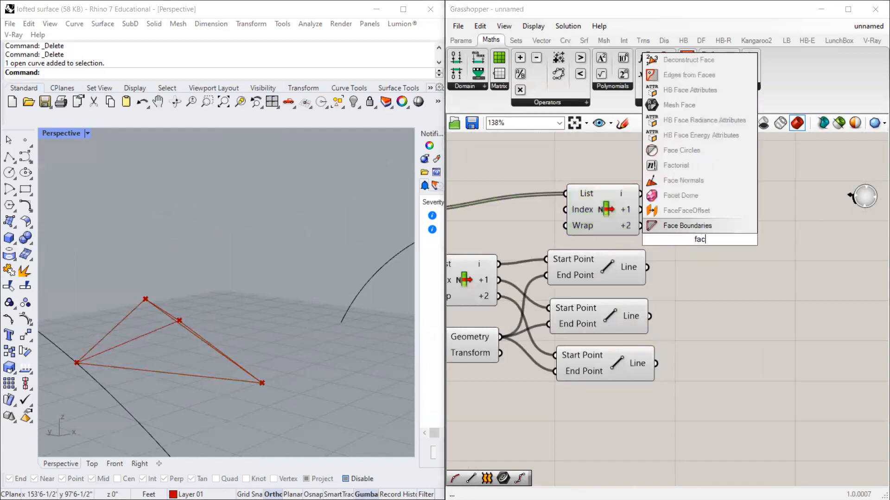
double_click(790, 217)
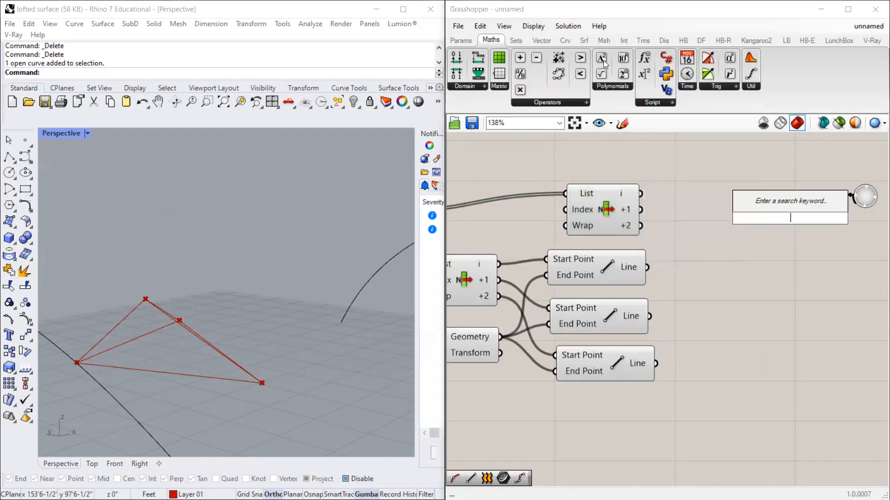
Step: Add a Boundary Surfaces component beside the segments List Item and the three Line components
click(582, 40)
click(604, 87)
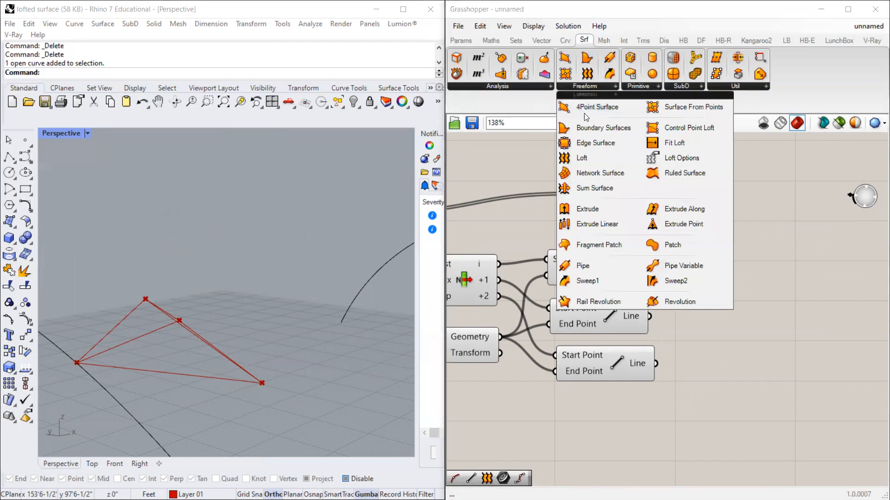
click(591, 130)
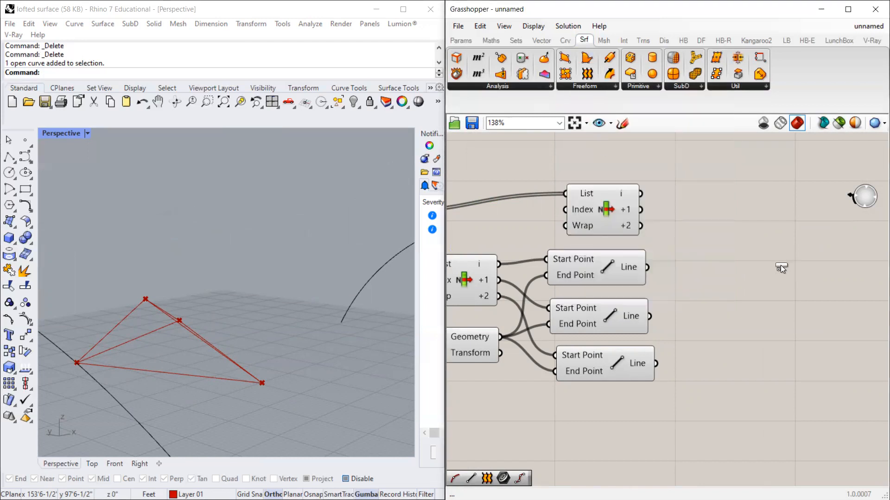
click(697, 252)
scroll(672, 264, up, 2)
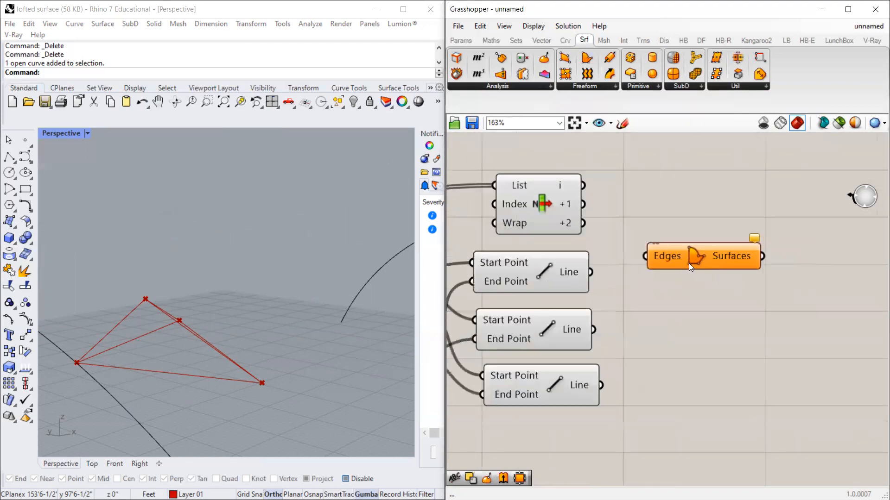
Step: Highlight the first Line component's geometry in the Perspective view to identify the panel edges that adjoin it
click(537, 277)
right_drag(228, 303, 134, 332)
scroll(549, 207, up, 2)
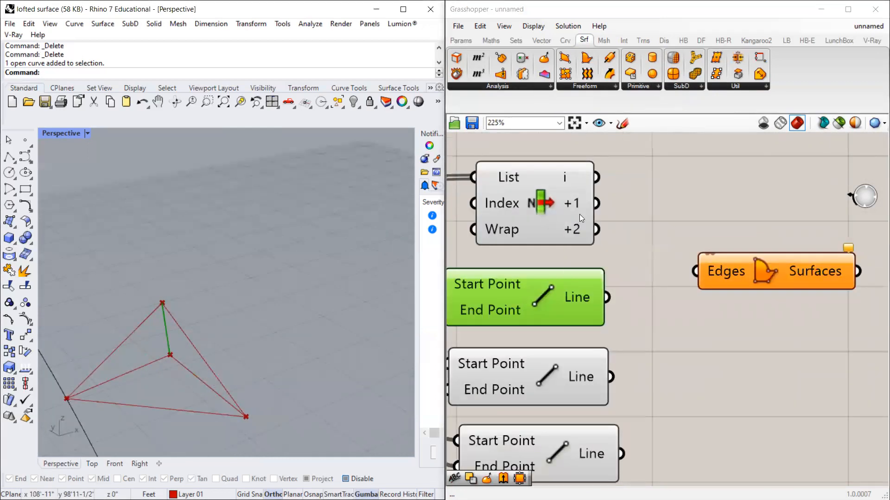
Step: Connect List Item's i output and the first two Line outputs to the Edge Surface component's Edges input
drag(596, 177, 685, 266)
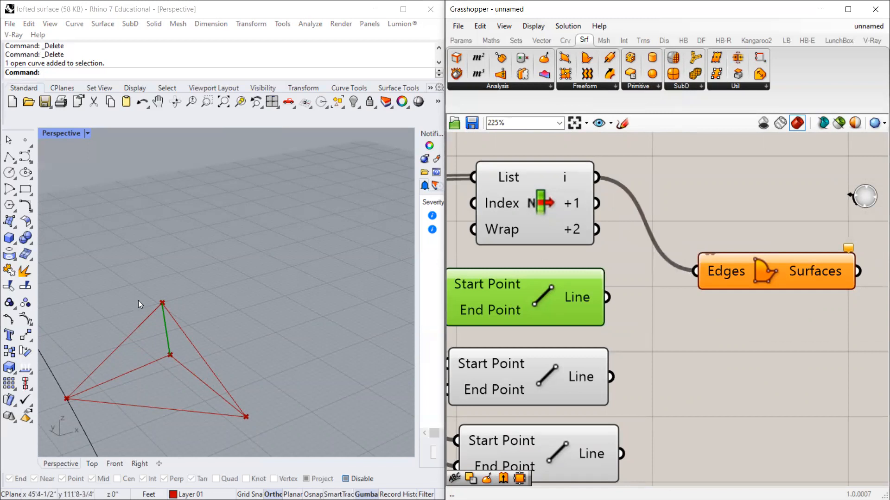
shift+drag(608, 297, 682, 275)
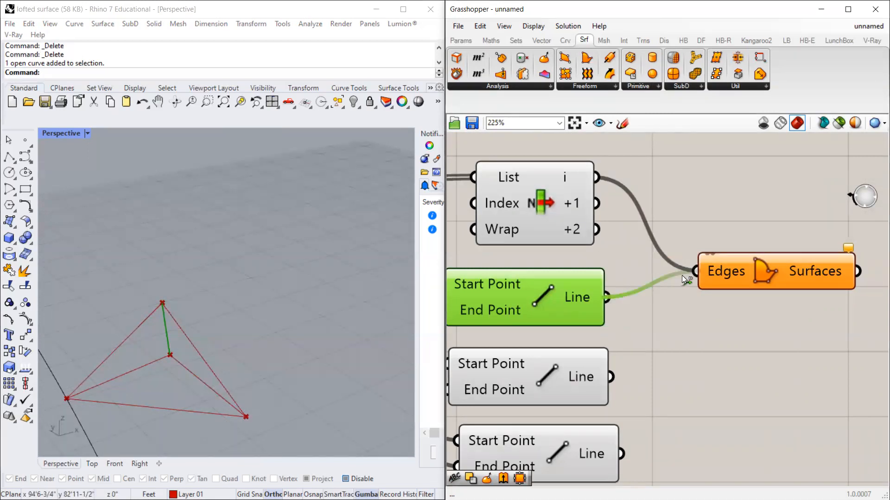
click(509, 370)
shift+drag(607, 377, 695, 278)
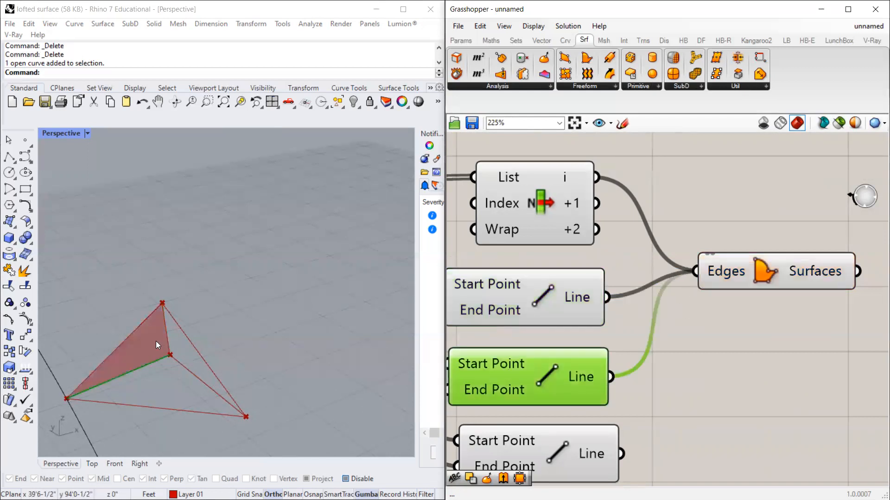
Step: Copy the Edge Surface below the original and feed its Edges with List Item's +1 output and the second and third Lines
scroll(727, 245, down, 3)
click(747, 246)
alt+drag(747, 246, 754, 308)
drag(648, 219, 756, 318)
click(619, 322)
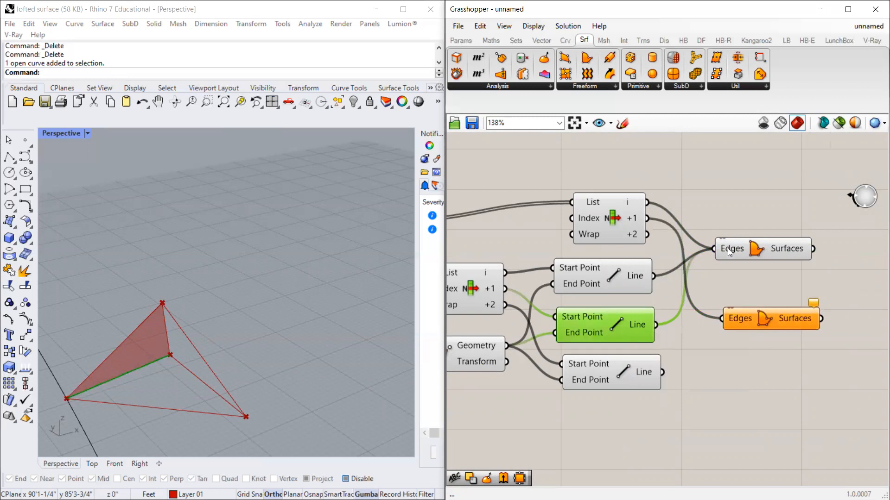
click(616, 218)
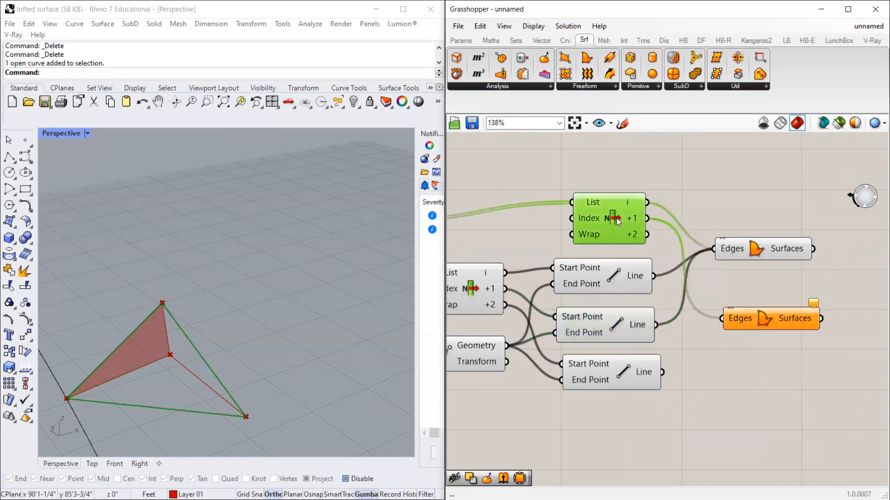
click(615, 328)
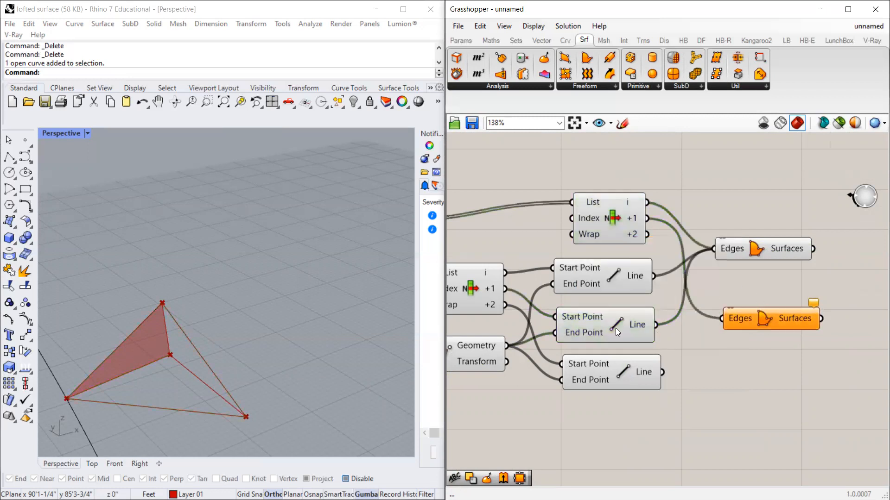
click(642, 364)
shift+drag(662, 372, 713, 323)
shift+drag(655, 325, 778, 372)
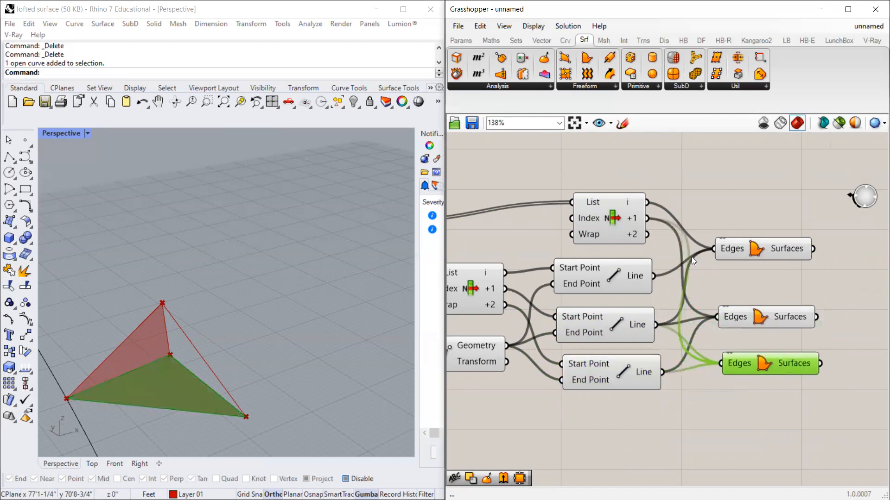
Step: Feed the third Edge Surface's Edges input with List Item's +2 output and the first and third Lines
drag(647, 234, 723, 365)
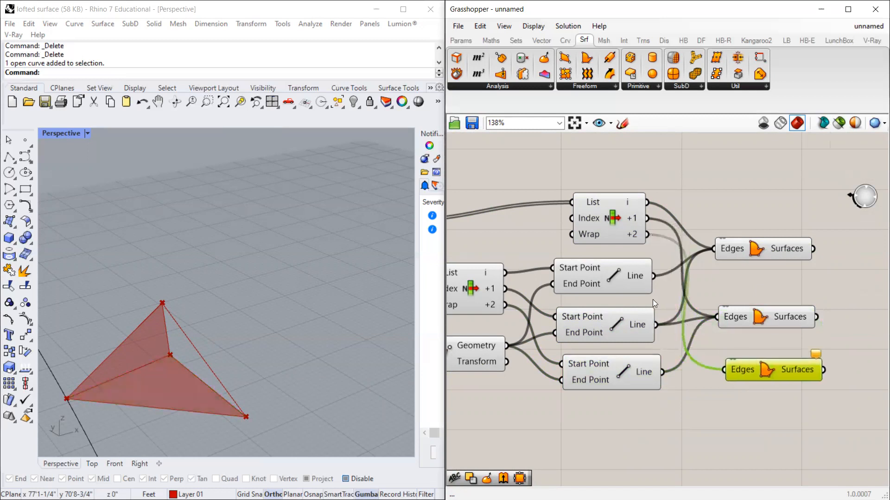
click(599, 273)
shift+drag(653, 276, 715, 374)
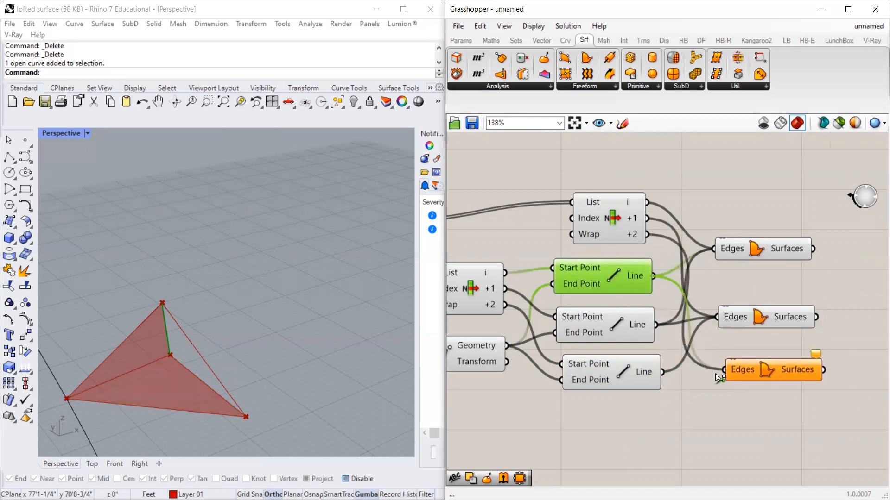
click(611, 372)
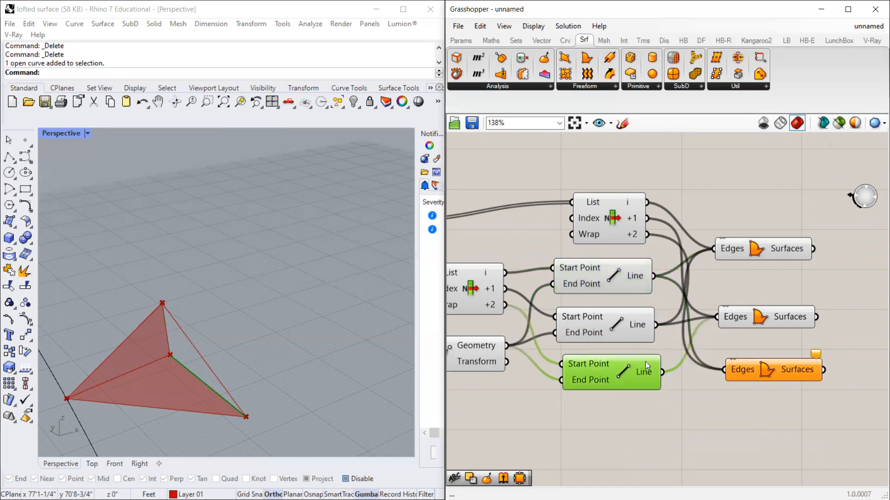
drag(719, 366, 722, 369)
Step: Set the number slider feeding the Multiplication's B input to 3.372 to adjust the pyramid's apex height
right_drag(380, 332, 227, 313)
drag(828, 207, 758, 380)
scroll(677, 230, down, 4)
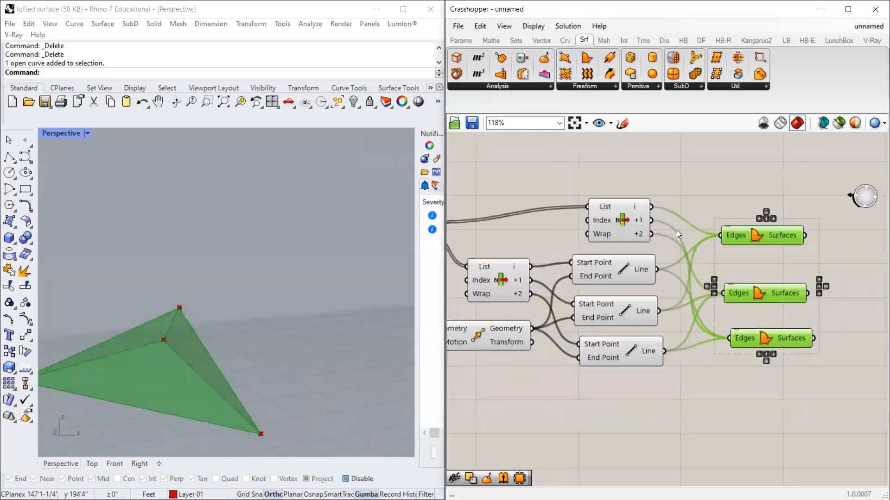
scroll(501, 359, up, 2)
scroll(603, 336, up, 5)
click(641, 342)
drag(700, 297, 729, 298)
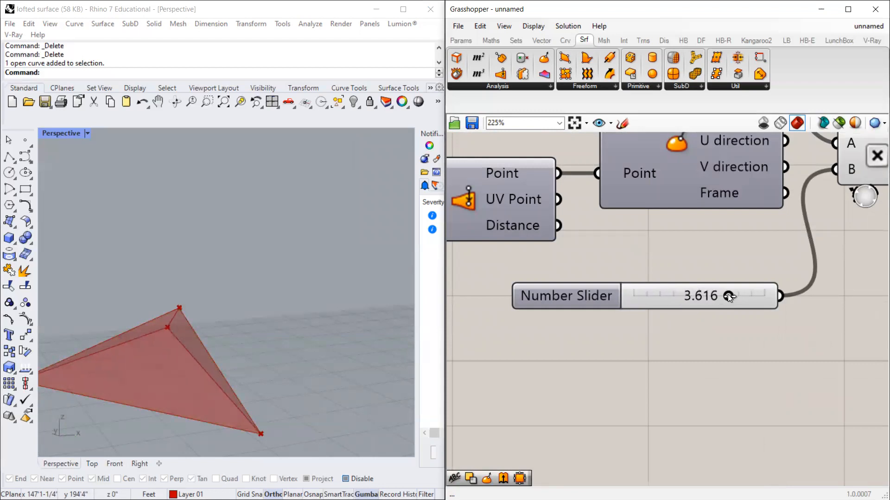
scroll(193, 260, down, 6)
right_drag(227, 277, 253, 274)
mouse_move(728, 295)
mouse_down()
mouse_move(689, 298)
mouse_move(721, 296)
mouse_up()
Step: Examine the pyramid on the lofted surface from several angles and review the components that build it
right_drag(200, 255, 268, 245)
scroll(192, 298, up, 8)
scroll(139, 270, down, 7)
scroll(202, 253, up, 8)
scroll(682, 414, down, 6)
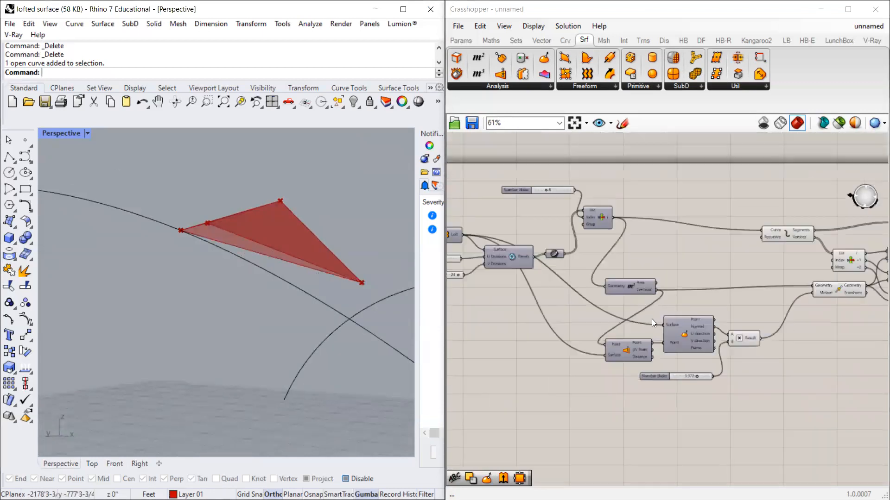
scroll(607, 374, up, 5)
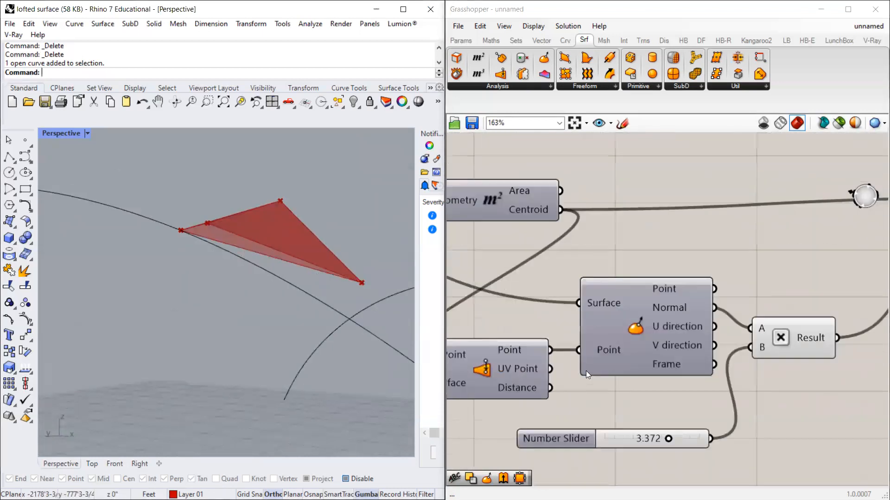
scroll(547, 352, down, 3)
scroll(552, 325, up, 3)
drag(610, 277, 630, 391)
right_drag(324, 269, 254, 274)
scroll(233, 268, down, 1)
scroll(233, 268, up, 1)
scroll(287, 258, up, 3)
right_drag(303, 255, 257, 285)
scroll(262, 281, down, 6)
scroll(233, 286, down, 8)
scroll(231, 287, up, 3)
click(575, 206)
scroll(576, 205, down, 3)
scroll(259, 269, up, 6)
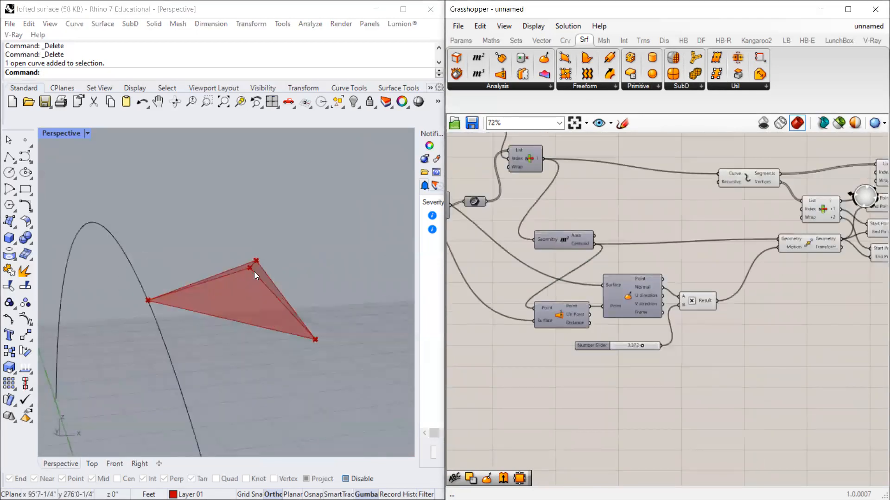
scroll(291, 292, down, 4)
scroll(246, 290, up, 4)
scroll(247, 291, down, 4)
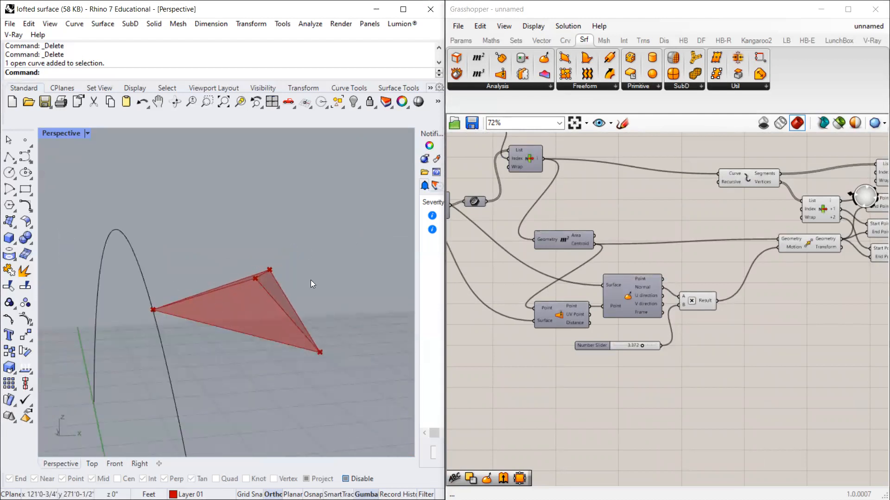
scroll(597, 267, down, 2)
scroll(597, 267, down, 3)
scroll(767, 202, up, 3)
scroll(745, 290, up, 5)
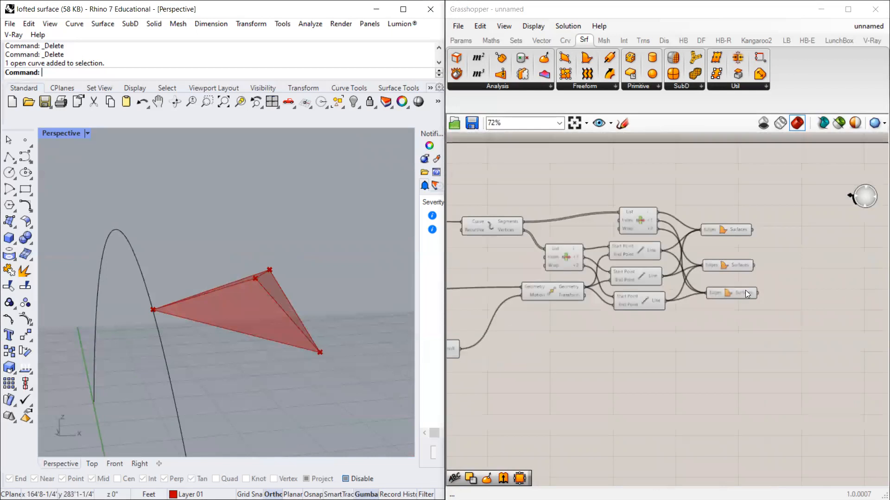
Step: Select all three Edge Surface components and inspect their highlighted faces in the Perspective viewport
drag(779, 178, 714, 290)
drag(718, 212, 747, 205)
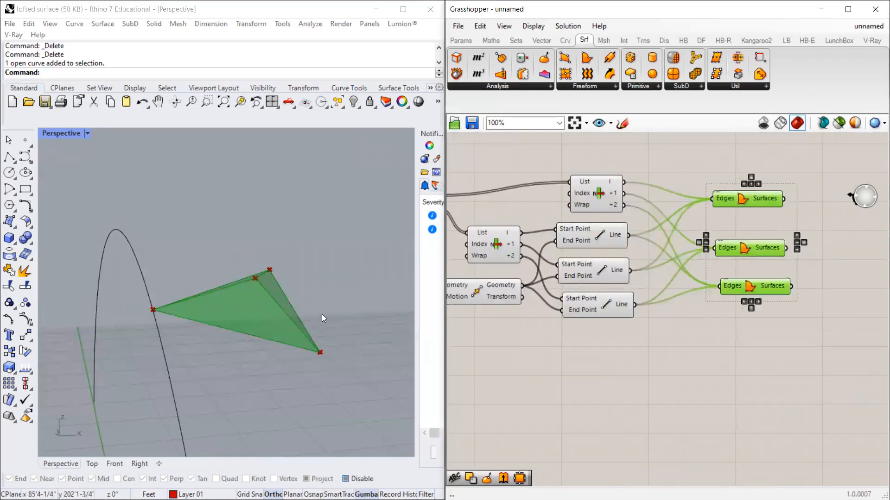
scroll(322, 313, up, 6)
right_drag(321, 312, 345, 316)
scroll(345, 315, down, 5)
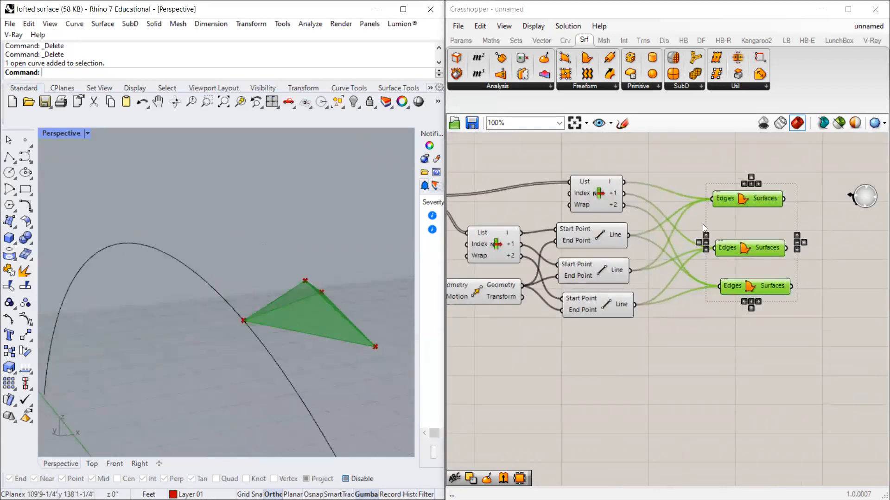
Step: Move the first Edge Surface component closer to the second and check which pyramid face it generates
click(691, 164)
drag(741, 203, 764, 216)
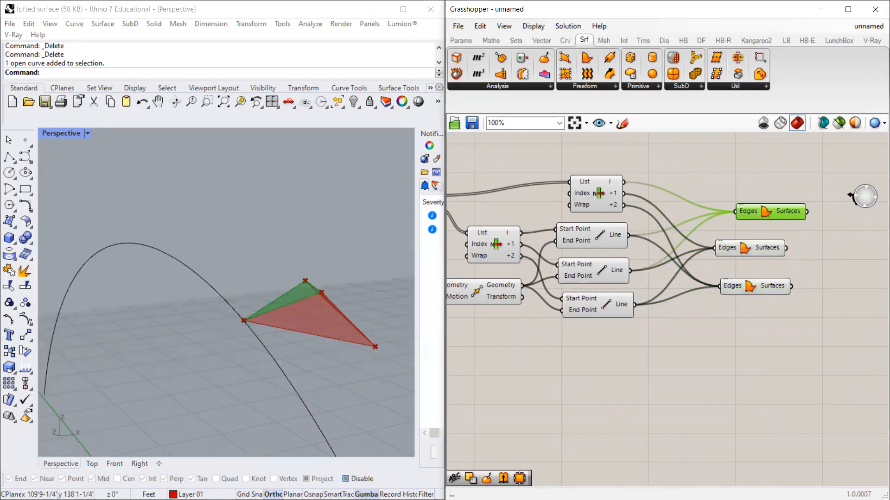
scroll(293, 251, down, 5)
scroll(293, 251, up, 5)
click(293, 251)
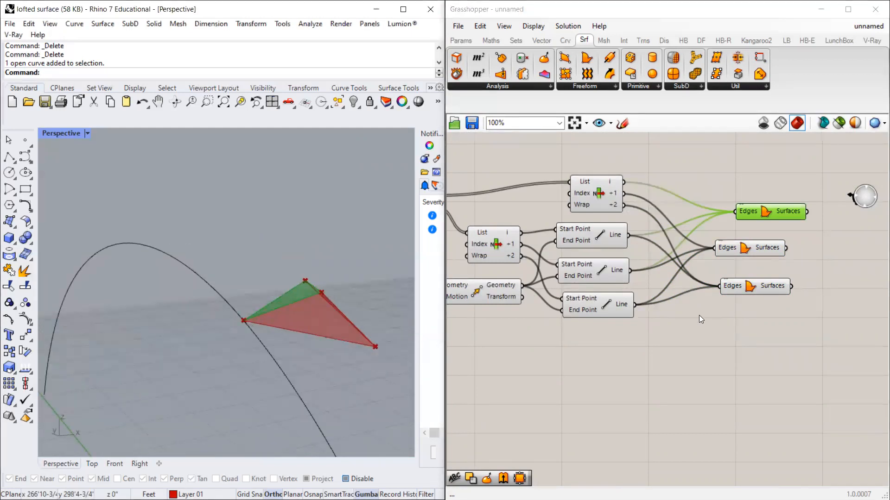
drag(779, 206, 759, 219)
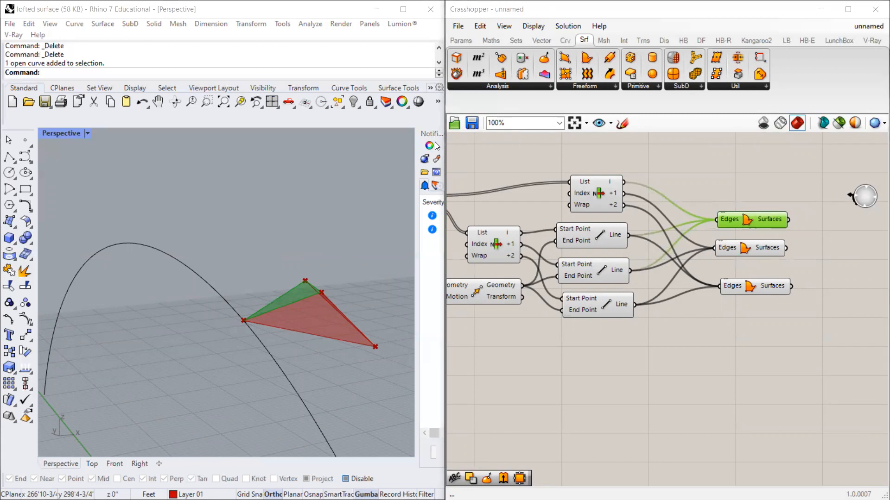
right_drag(284, 284, 291, 251)
scroll(645, 244, down, 3)
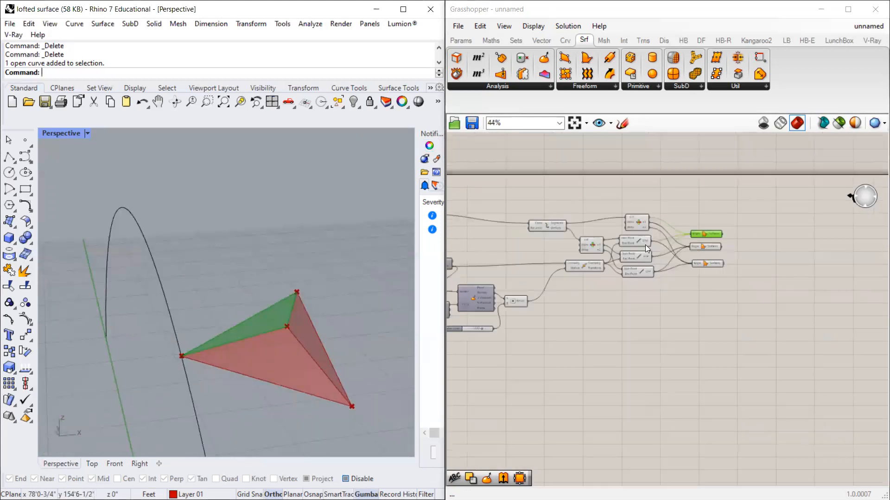
Step: Add a Rotate Axis component and place it beyond the first Edge Surface component's output side
click(661, 262)
double_click(744, 238)
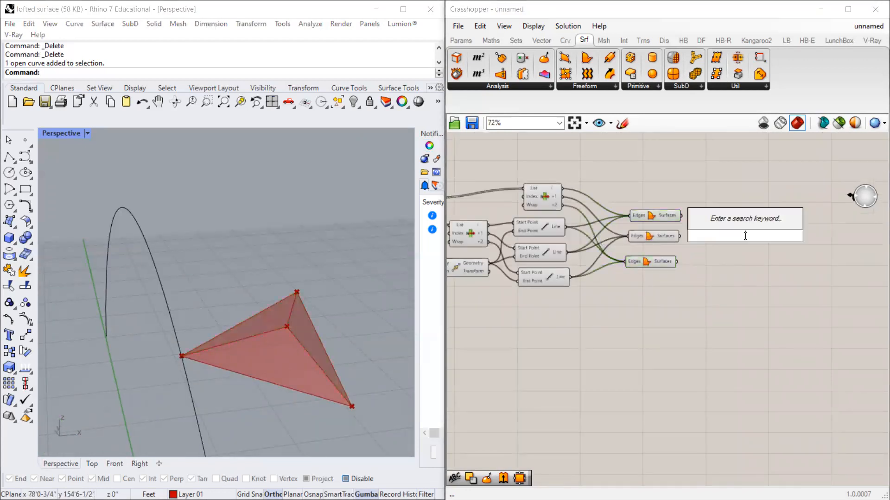
text(rotat)
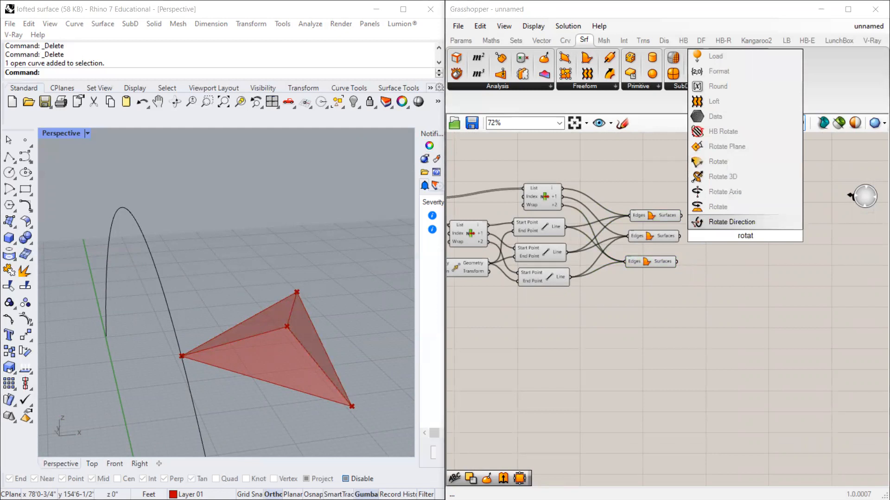
key(Up)
key(Up)
key(Return)
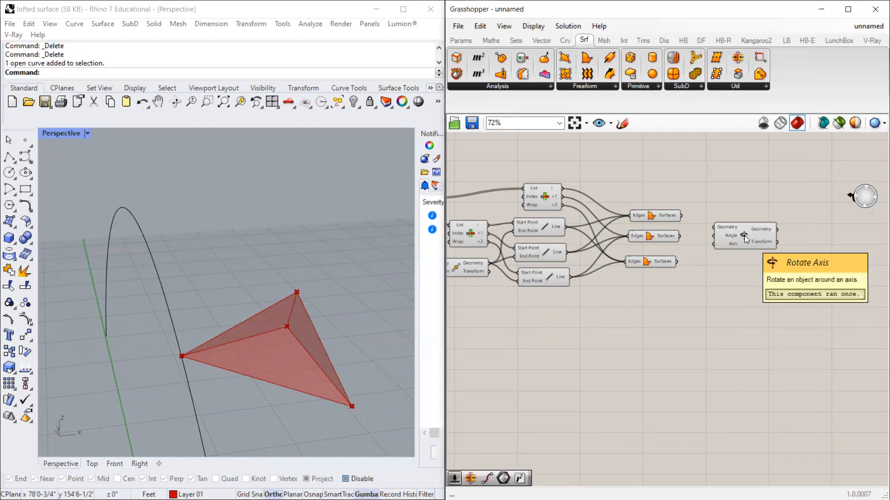
scroll(746, 235, up, 4)
drag(759, 271, 754, 193)
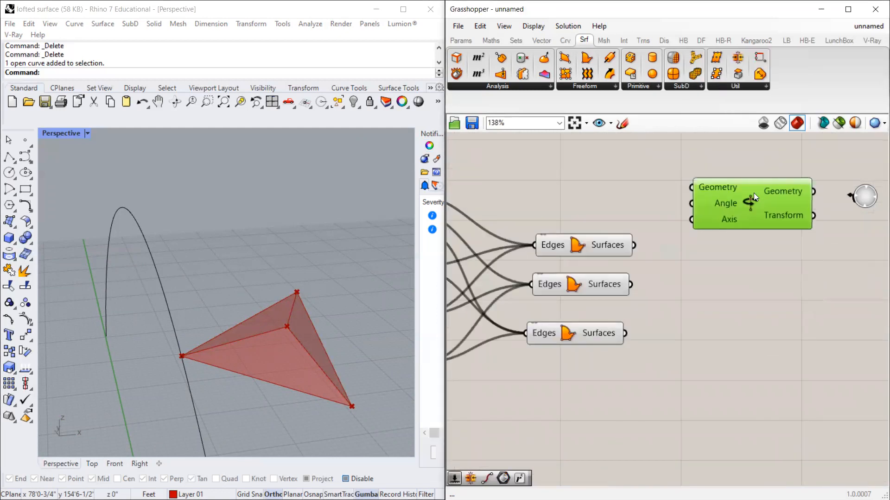
Step: Rearrange the three Edge Surface components into an evenly spaced column
drag(566, 243, 550, 227)
drag(598, 288, 583, 273)
drag(584, 333, 572, 312)
drag(572, 274, 575, 276)
mouse_move(569, 315)
mouse_down()
mouse_move(579, 328)
mouse_move(574, 321)
mouse_up()
Step: Connect the first Edge Surface's Surfaces output to the Rotate Axis component's Geometry input
click(563, 244)
drag(566, 239, 569, 238)
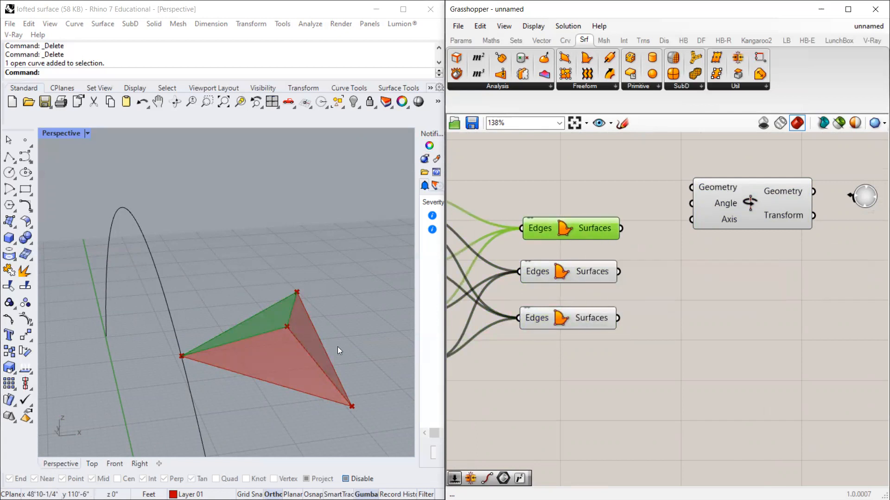
drag(620, 229, 691, 188)
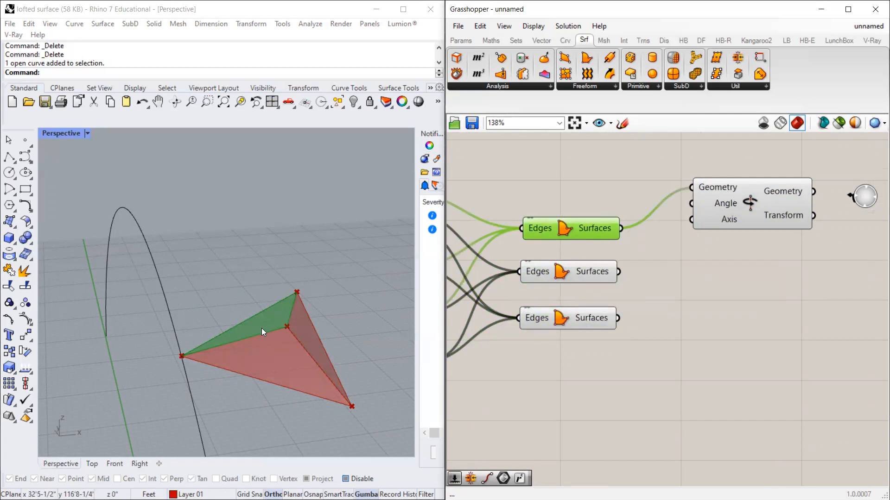
scroll(265, 329, up, 3)
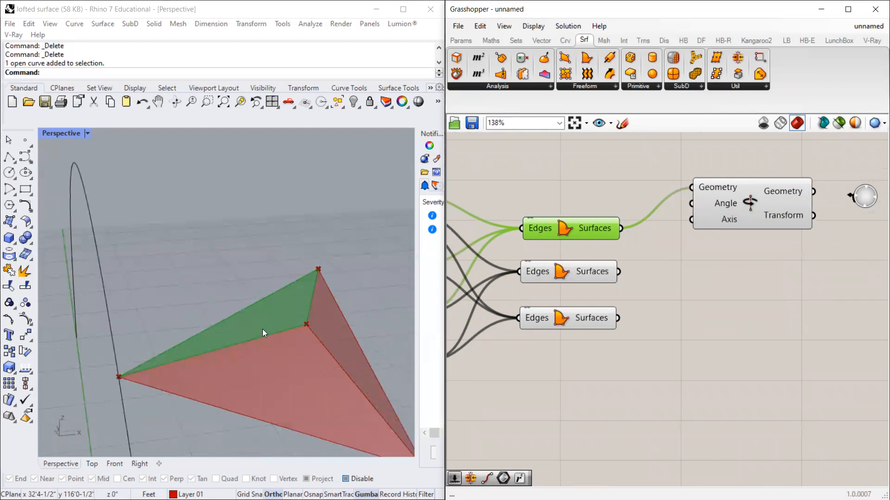
Step: Add a Radians component below the three Edge Surface components
double_click(586, 368)
text(radia)
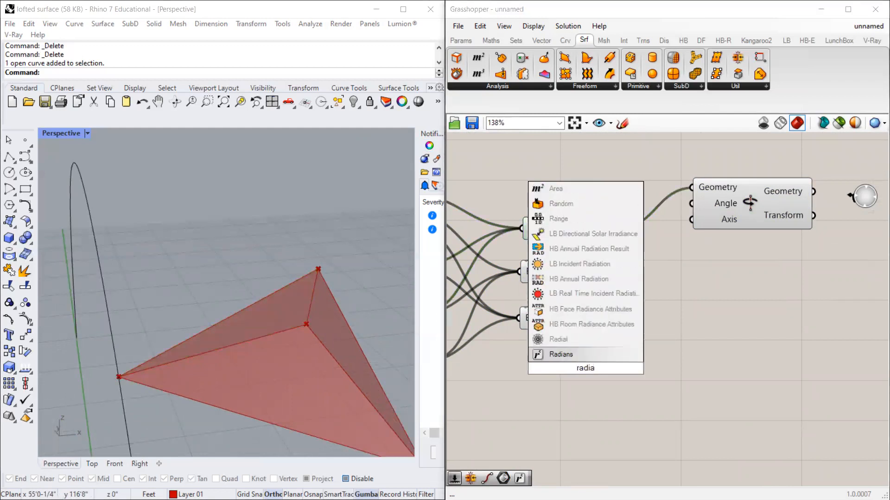
key(Return)
Step: Create a number slider with the range 0..60 and connect it to the Radians component's Degrees input
double_click(505, 398)
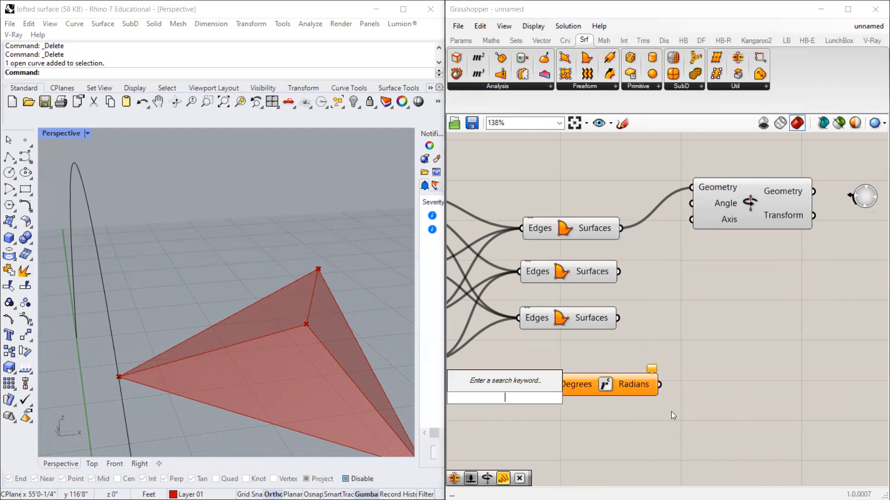
text(0..60)
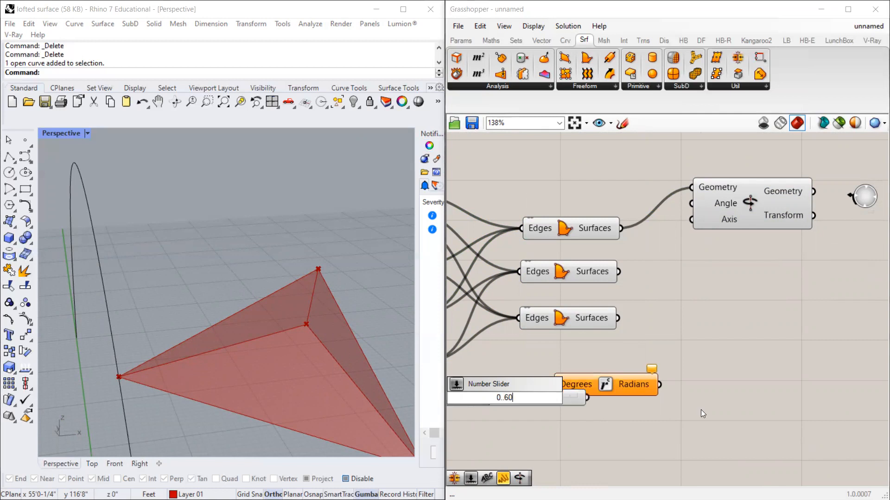
key(Return)
drag(651, 385, 730, 388)
drag(543, 395, 514, 401)
scroll(581, 393, down, 3)
scroll(579, 392, up, 4)
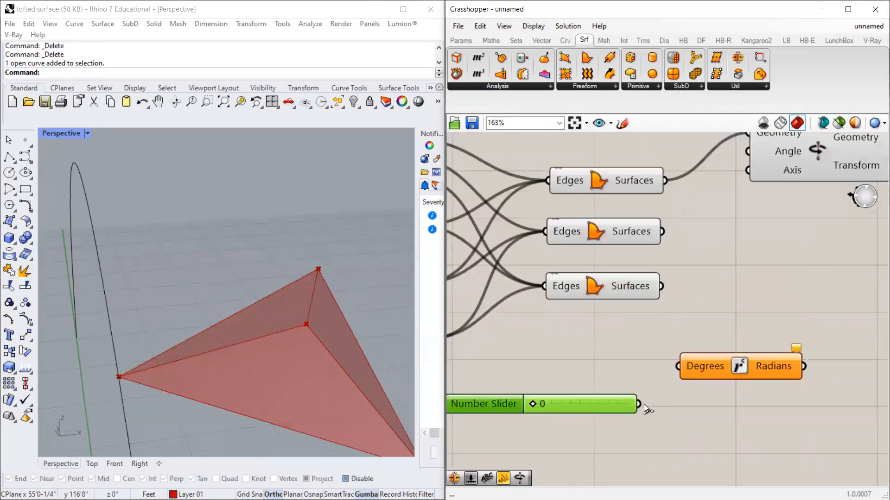
drag(636, 402, 678, 366)
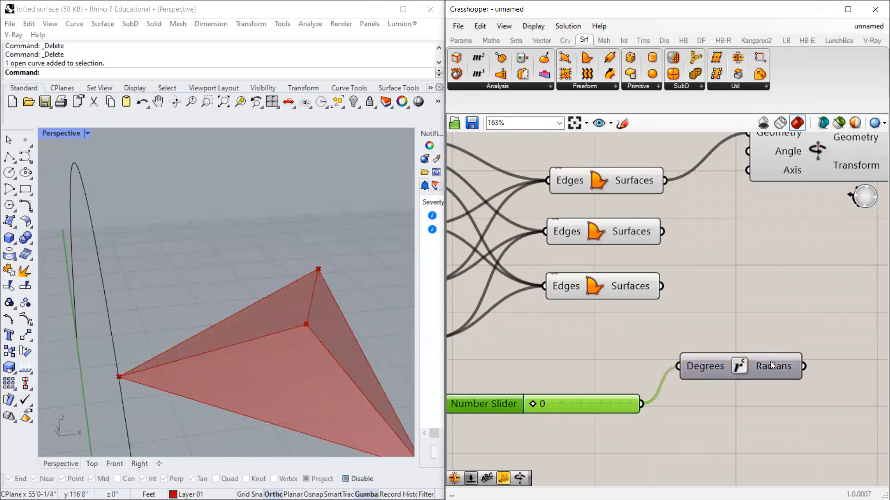
Step: Connect the Radians output to the Rotate Axis component's Angle input and set the number slider to 9
drag(806, 369, 739, 153)
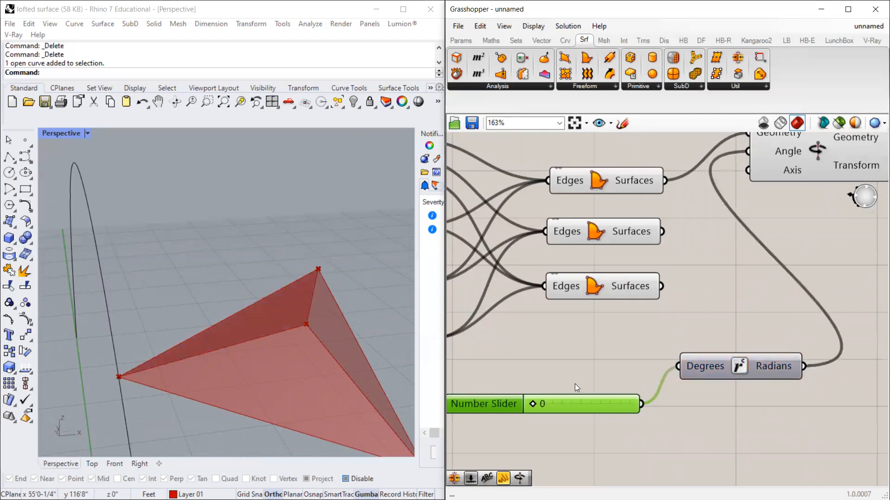
drag(575, 410, 538, 390)
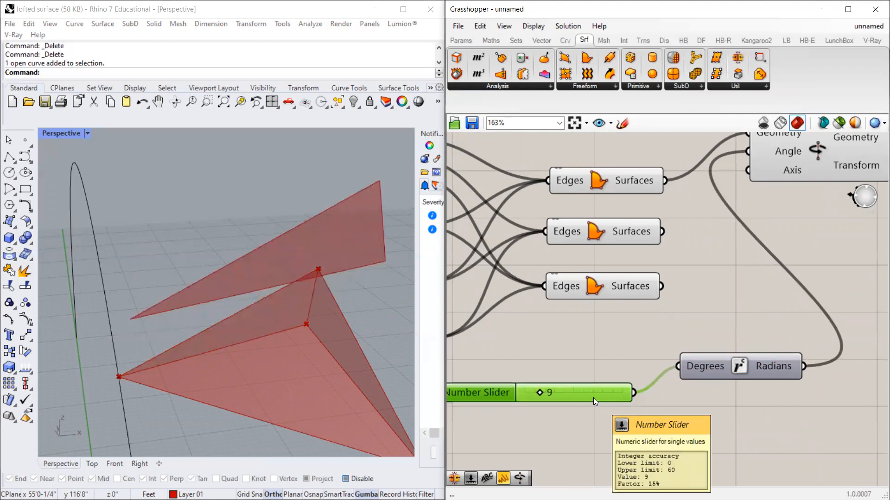
drag(599, 394, 592, 392)
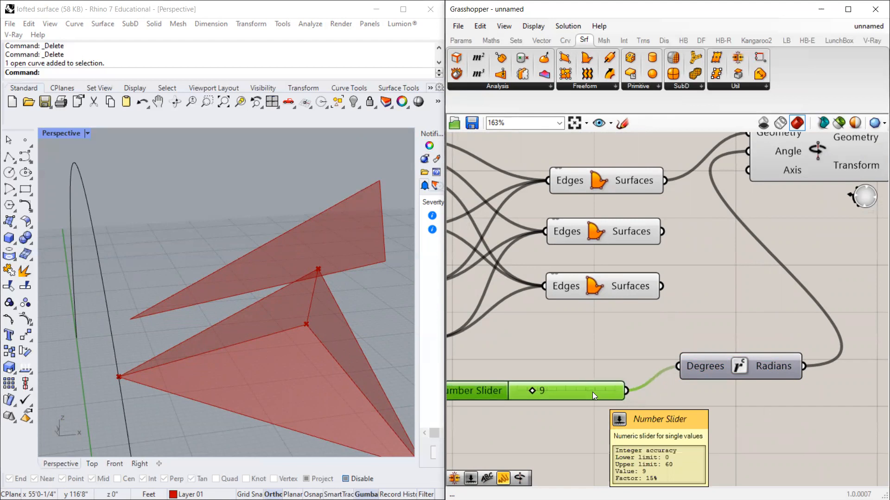
Step: Reposition the Radians component and the number slider, and put the slider in its own group
scroll(583, 335, down, 2)
drag(701, 360, 691, 379)
drag(523, 376, 523, 390)
right_click(522, 390)
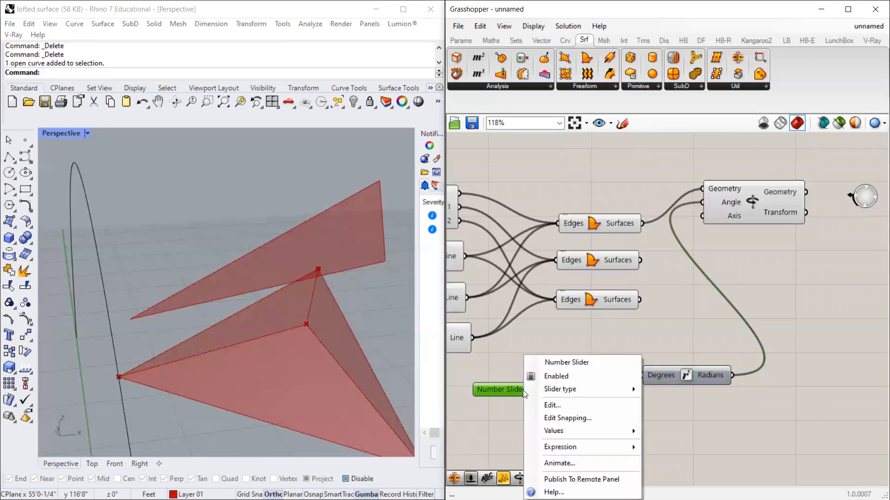
click(507, 370)
click(513, 392)
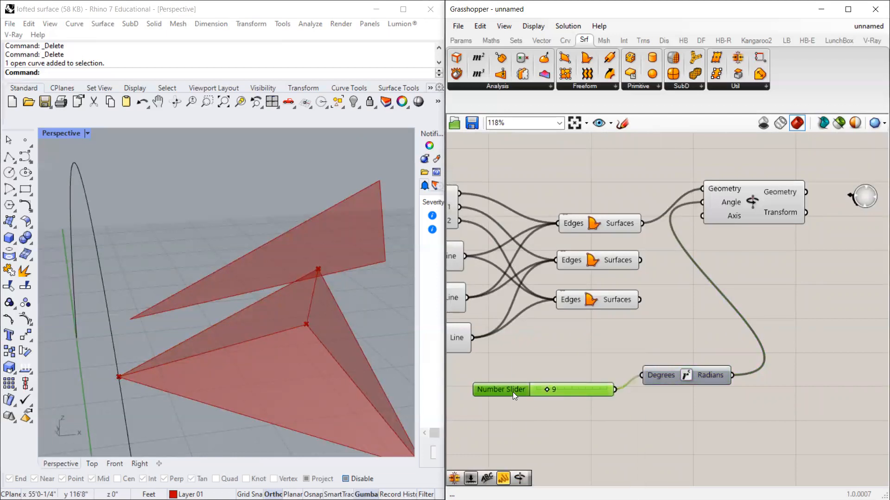
right_click(513, 392)
scroll(556, 312, down, 2)
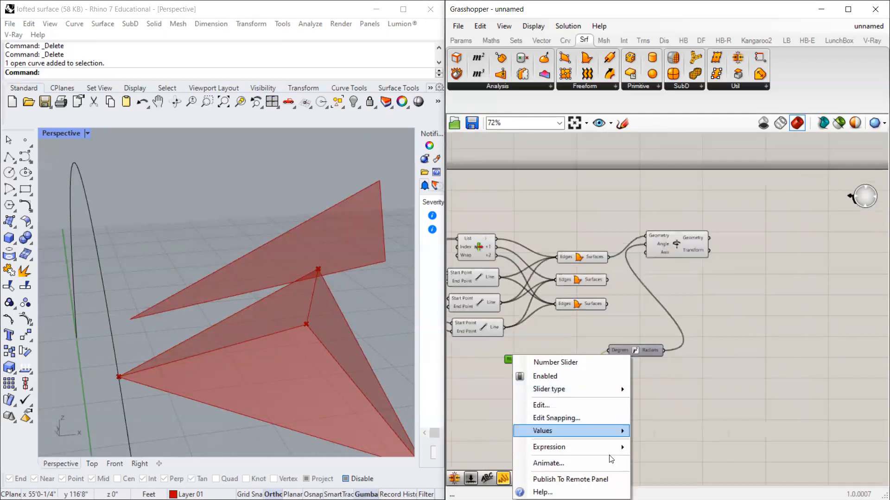
click(493, 372)
scroll(493, 372, up, 2)
click(535, 349)
double_click(537, 354)
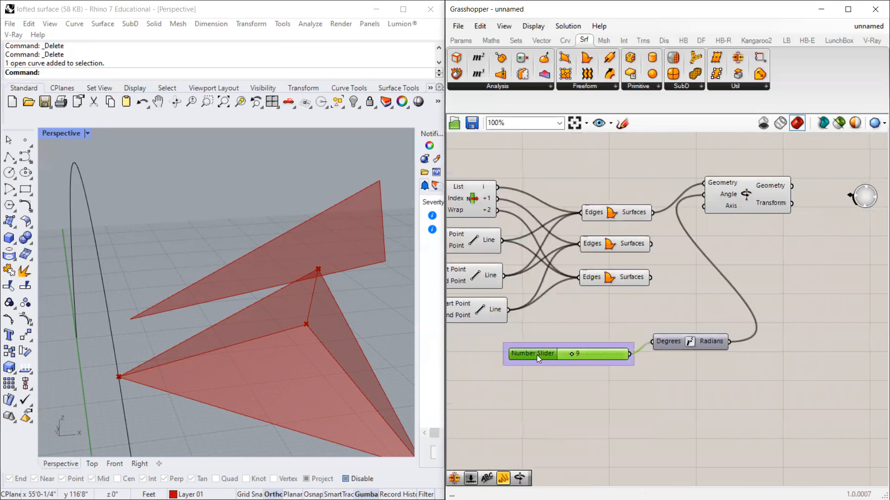
drag(537, 355, 532, 379)
Step: Add a scribble reading "replace me" just above the number slider
double_click(518, 358)
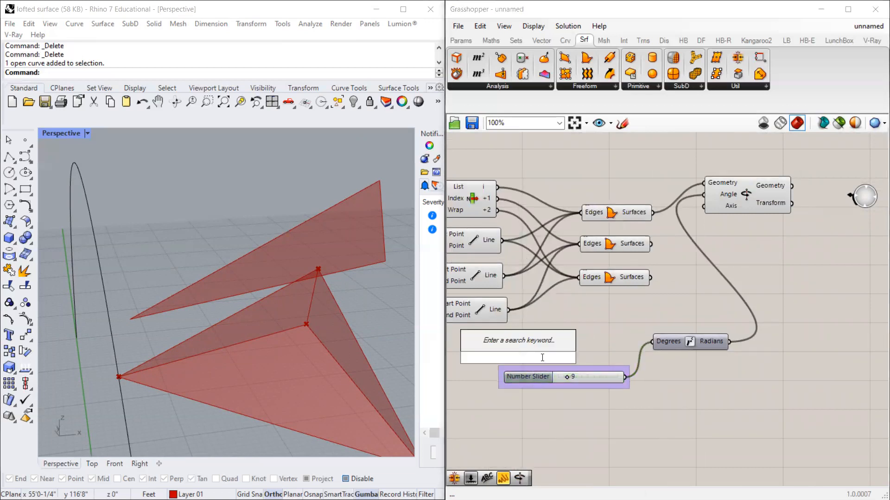
text(scr)
key(Return)
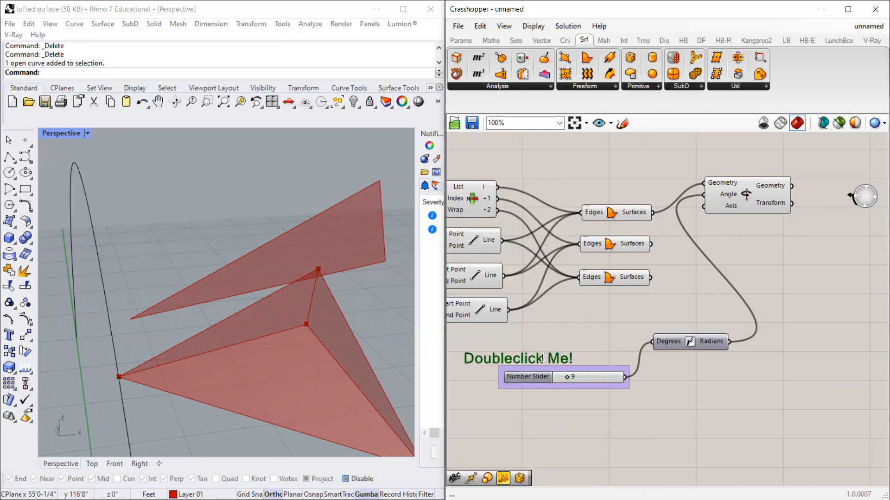
double_click(541, 357)
text(replace me)
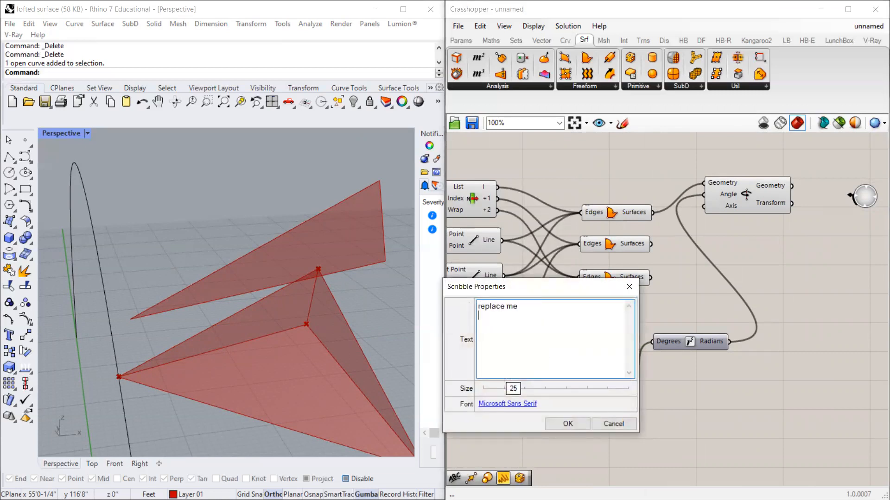
click(568, 424)
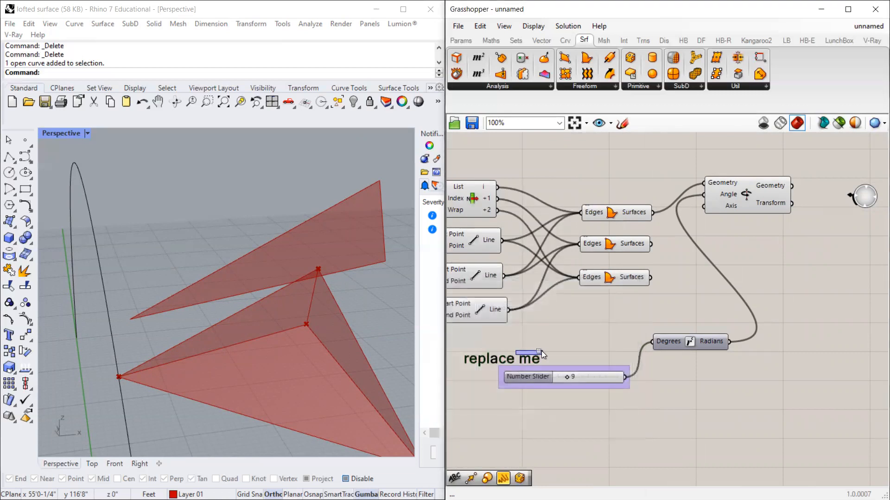
Step: Align the "replace me" scribble above the grouped slider and group the two together
mouse_move(545, 356)
mouse_down()
mouse_move(567, 358)
mouse_move(533, 374)
mouse_up()
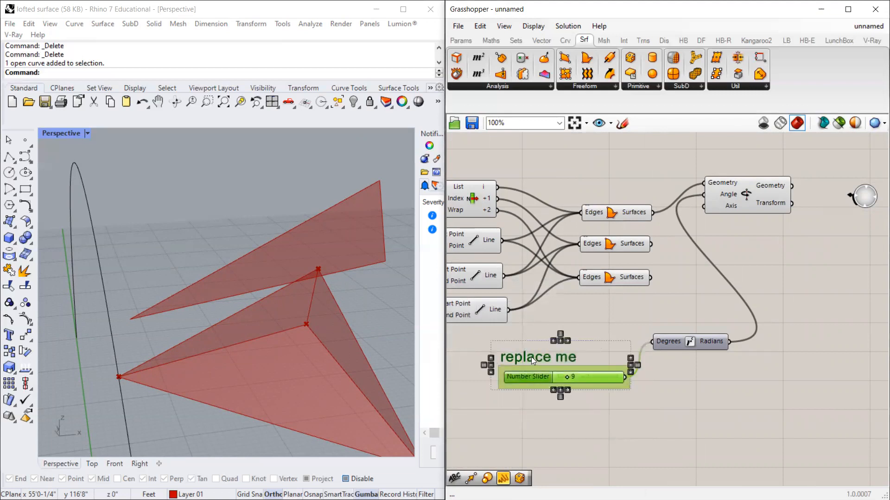
key(ctrl+g)
scroll(589, 401, up, 2)
drag(606, 337, 575, 350)
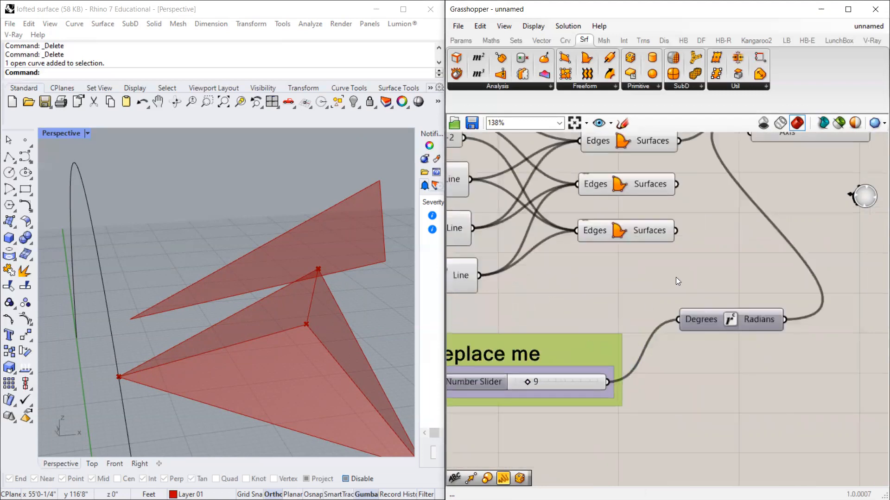
Step: Reposition the Radians and Rotate Axis components for more wiring space and set the number slider to 12
scroll(675, 277, down, 3)
scroll(752, 311, up, 4)
drag(696, 300, 680, 311)
scroll(682, 328, down, 4)
scroll(689, 327, up, 2)
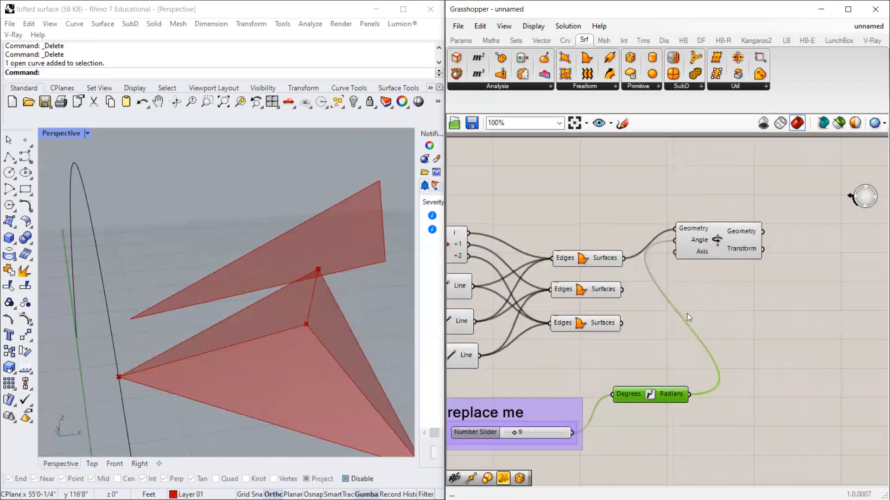
mouse_move(513, 432)
mouse_down()
mouse_move(530, 432)
mouse_move(518, 439)
mouse_up()
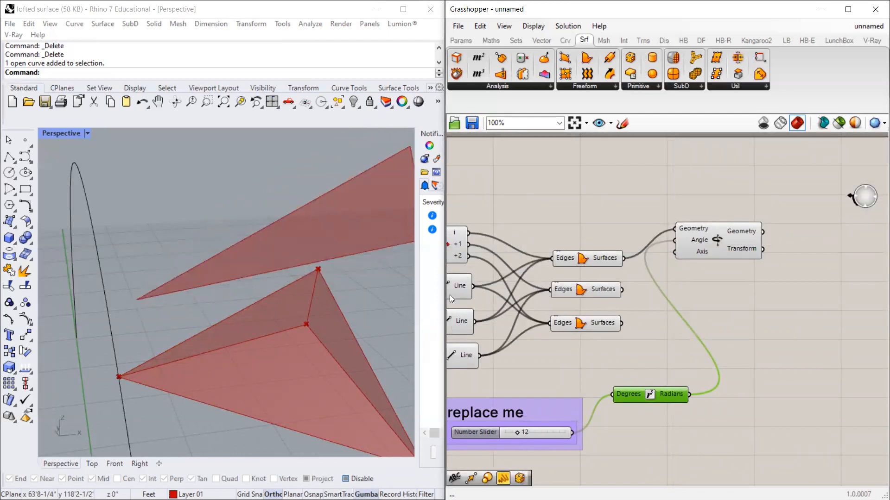
drag(721, 250, 755, 254)
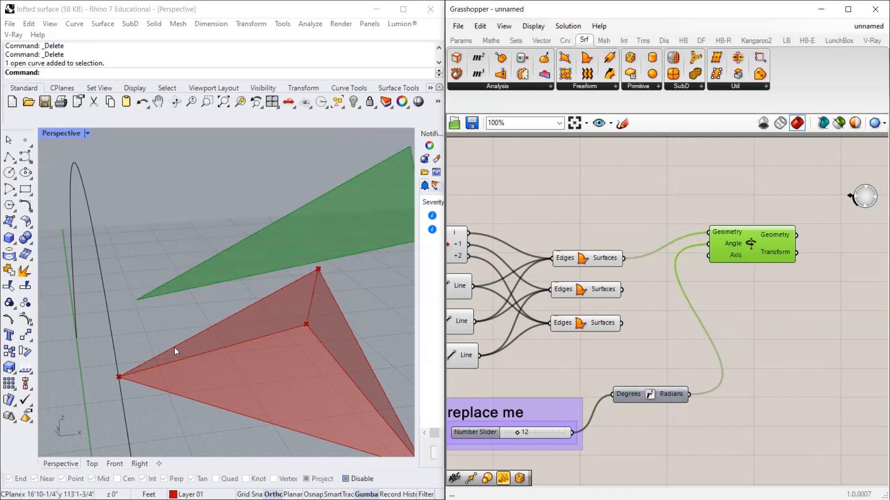
Step: Connect the edge list item component's i output to the Rotate Axis component's Axis input and set the slider to 23
scroll(529, 305, down, 2)
scroll(472, 275, up, 2)
click(541, 314)
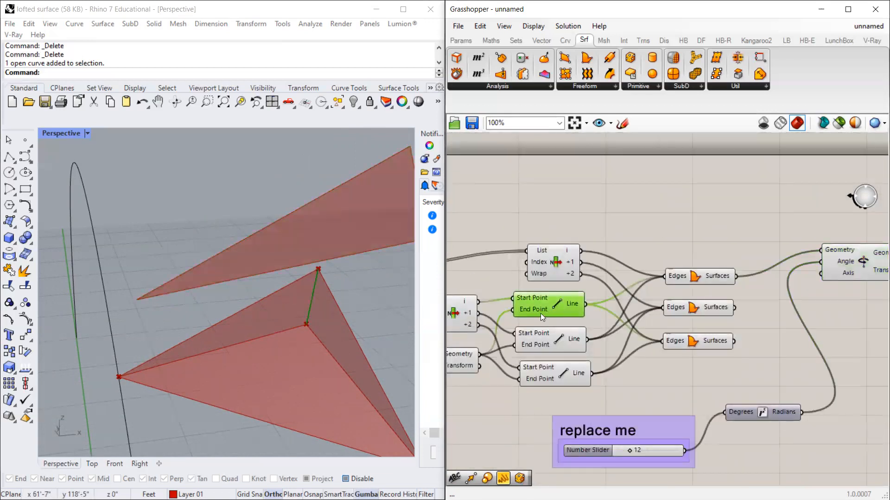
click(554, 260)
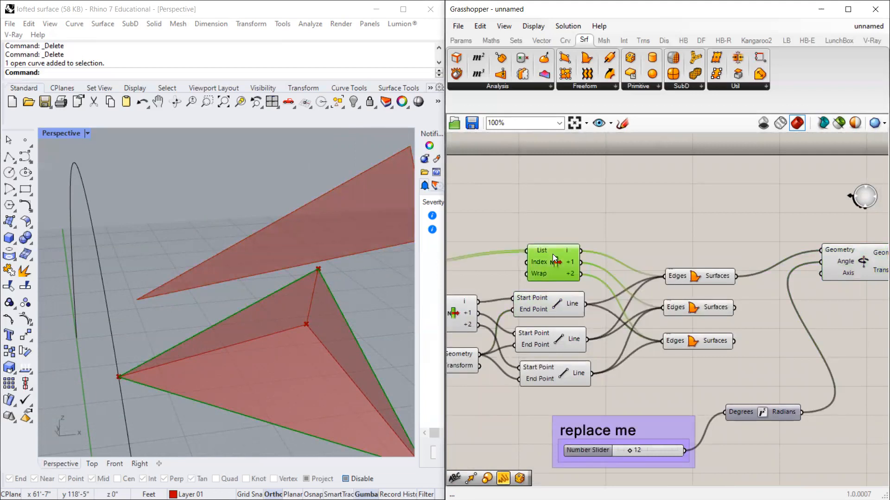
drag(582, 249, 825, 272)
scroll(271, 295, up, 5)
right_drag(271, 294, 274, 260)
mouse_move(628, 451)
mouse_down()
mouse_move(638, 449)
mouse_move(614, 447)
mouse_move(640, 446)
mouse_up()
scroll(331, 290, down, 5)
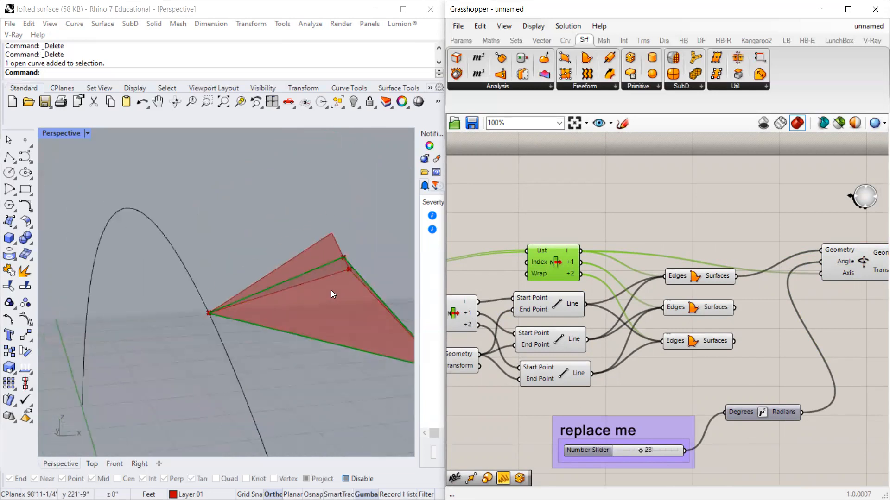
Step: Turn off the preview of all three Boundary Surfaces components
scroll(707, 293, up, 2)
drag(727, 257, 709, 329)
middle_click(711, 314)
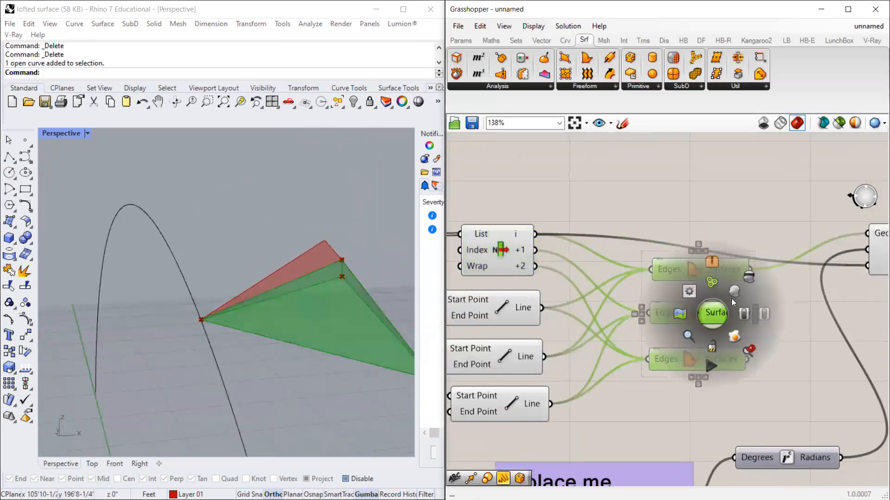
click(731, 299)
right_drag(408, 273, 296, 264)
scroll(672, 280, down, 3)
Step: Duplicate the Rotate Axis component below the original and connect the second Boundary Surfaces output to the copy's Geometry input
click(752, 278)
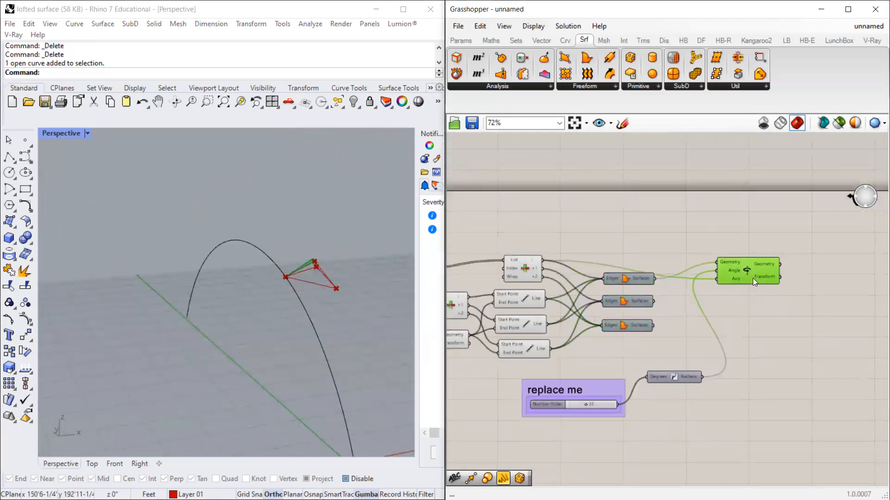
alt+drag(752, 277, 757, 329)
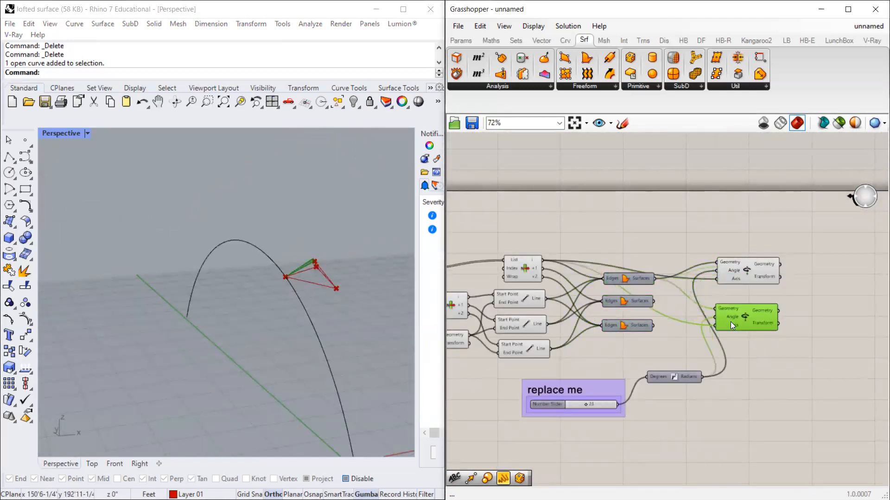
scroll(681, 311, up, 2)
drag(654, 301, 736, 307)
scroll(784, 309, down, 1)
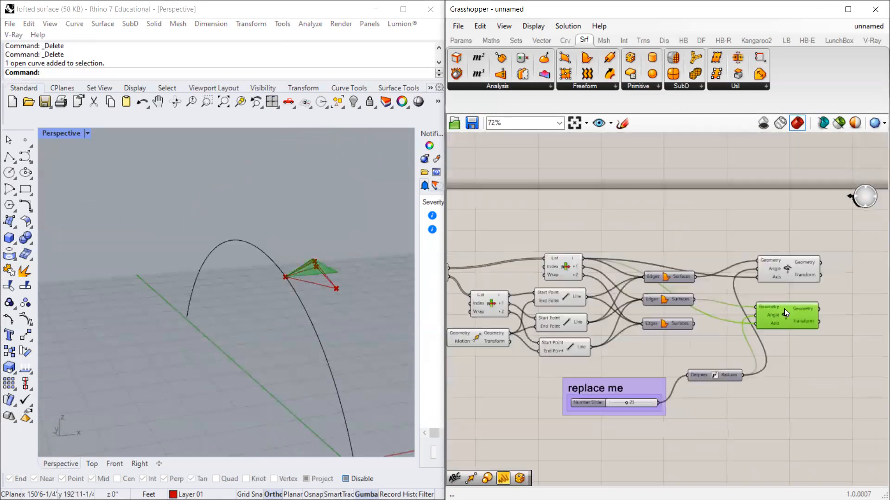
scroll(765, 319, up, 1)
drag(683, 409, 667, 400)
scroll(818, 331, up, 3)
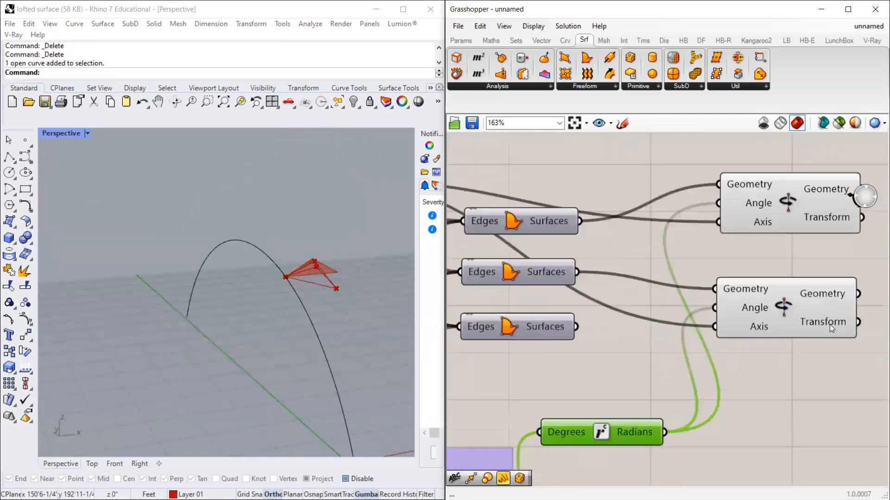
Step: Turn on the preview of the second Boundary Surfaces component to identify its pyramid face
click(806, 324)
scroll(767, 327, down, 5)
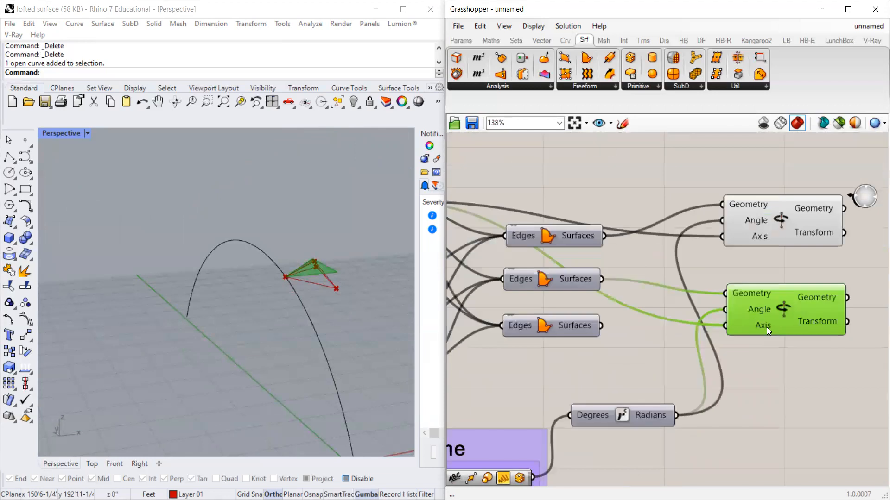
scroll(472, 295, up, 3)
click(768, 322)
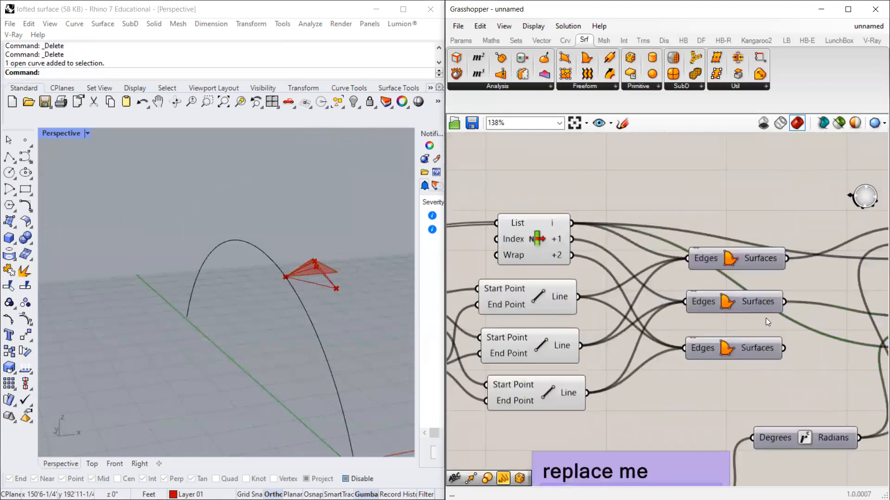
click(739, 303)
middle_click(739, 303)
click(771, 276)
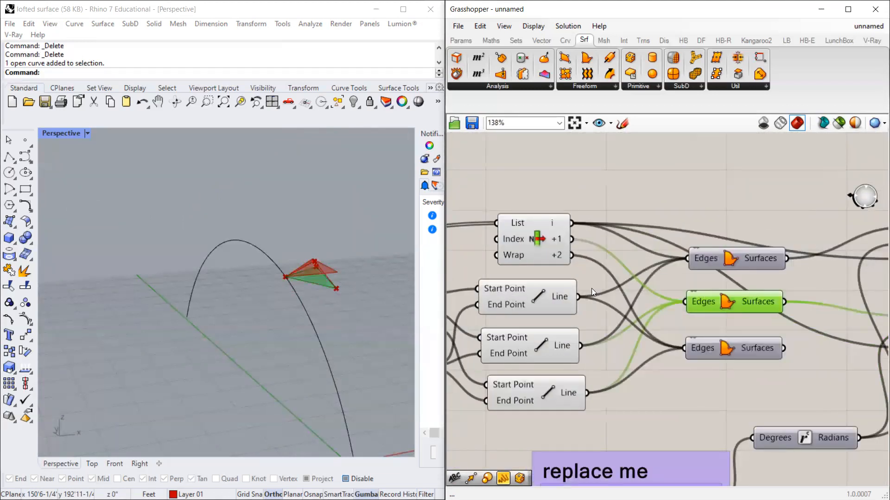
Step: Connect the edge list item component's +1 output to the second Rotate Axis component's Axis input
scroll(591, 288, up, 3)
scroll(535, 250, down, 6)
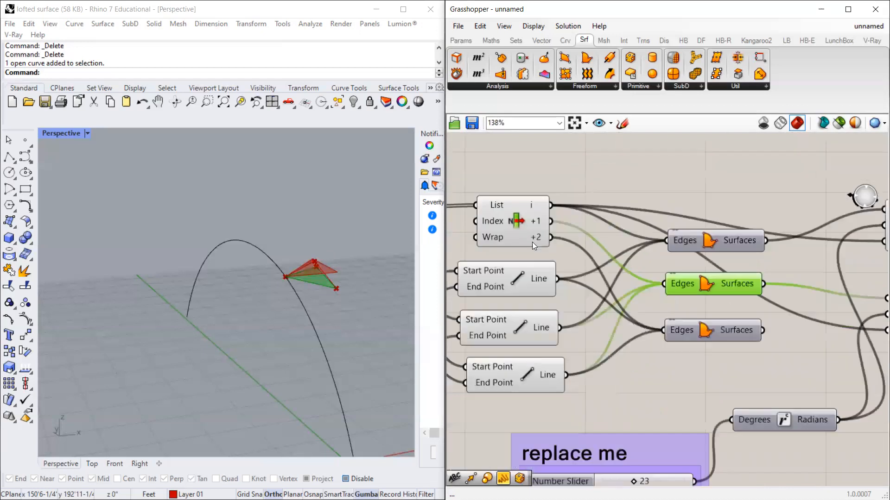
scroll(768, 287, up, 4)
drag(459, 203, 796, 315)
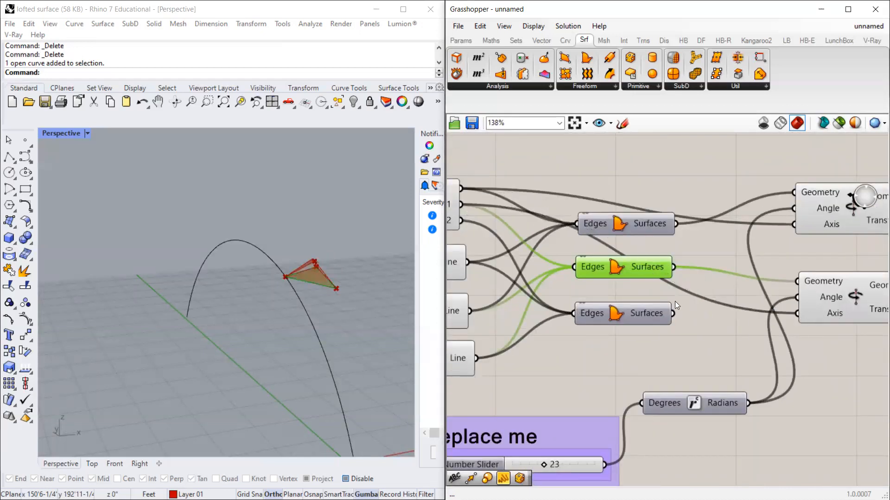
Step: Turn off the second Boundary Surfaces component's preview and set the rotation angle slider to 21
scroll(658, 301, up, 2)
right_click(617, 258)
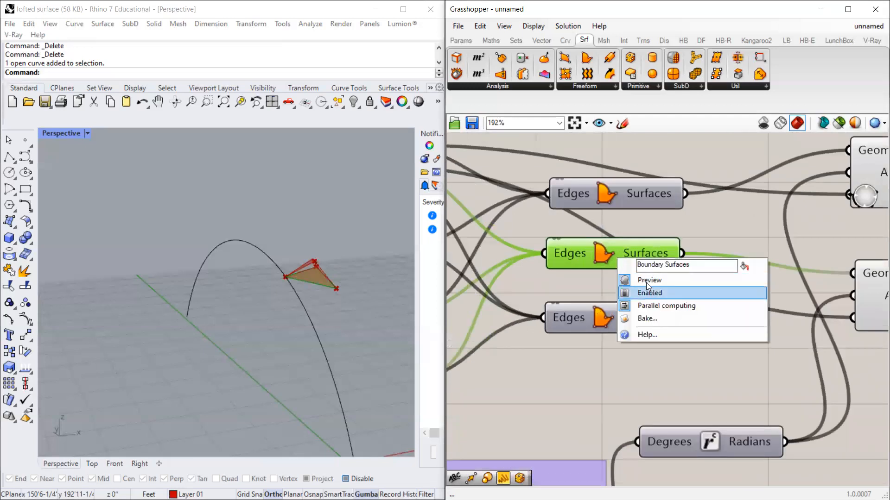
click(646, 282)
scroll(310, 279, up, 3)
right_drag(337, 274, 241, 274)
scroll(608, 410, down, 4)
scroll(542, 423, up, 3)
drag(555, 447, 551, 447)
scroll(789, 318, down, 3)
scroll(806, 278, up, 3)
Step: Duplicate Rotate Axis a second time, feeding the third Boundary Surfaces output into Geometry and the edge list's +2 output into Axis
click(818, 263)
alt+drag(818, 266, 831, 355)
drag(602, 274, 762, 324)
scroll(542, 228, down, 3)
drag(561, 243, 769, 345)
scroll(774, 362, up, 2)
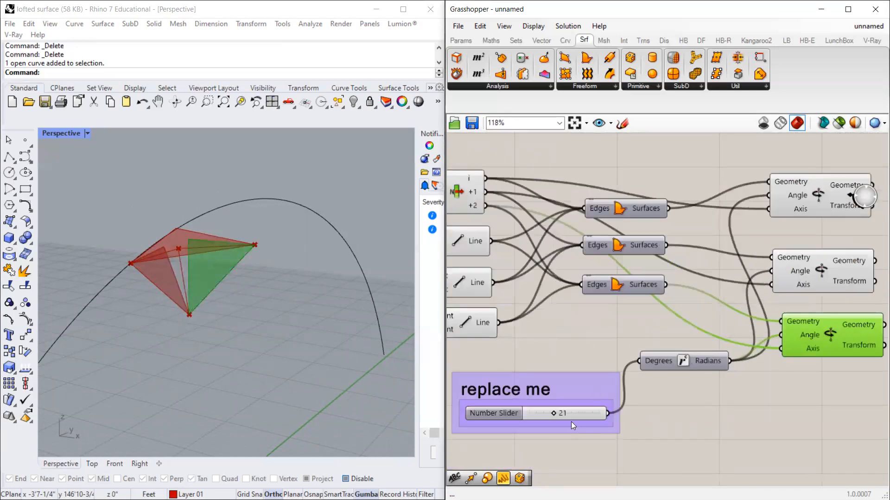
Step: Set the rotation angle slider to 17 for all three pyramid faces
drag(555, 413, 548, 431)
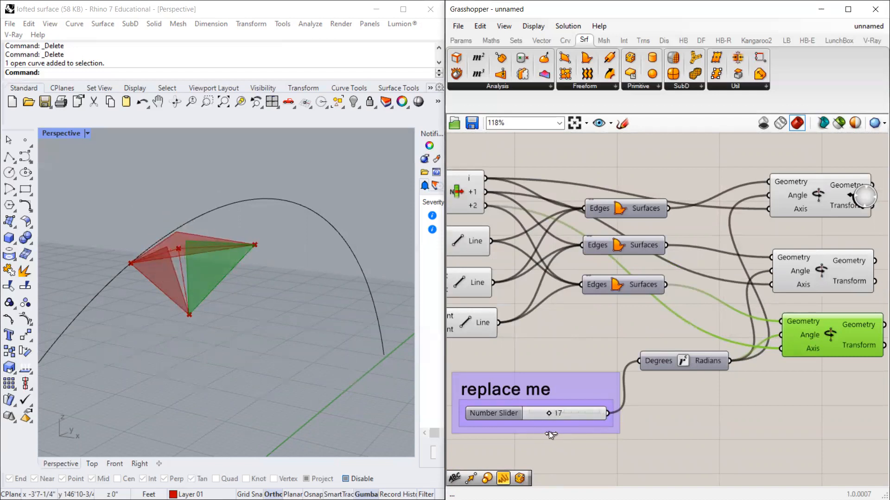
scroll(756, 364, down, 3)
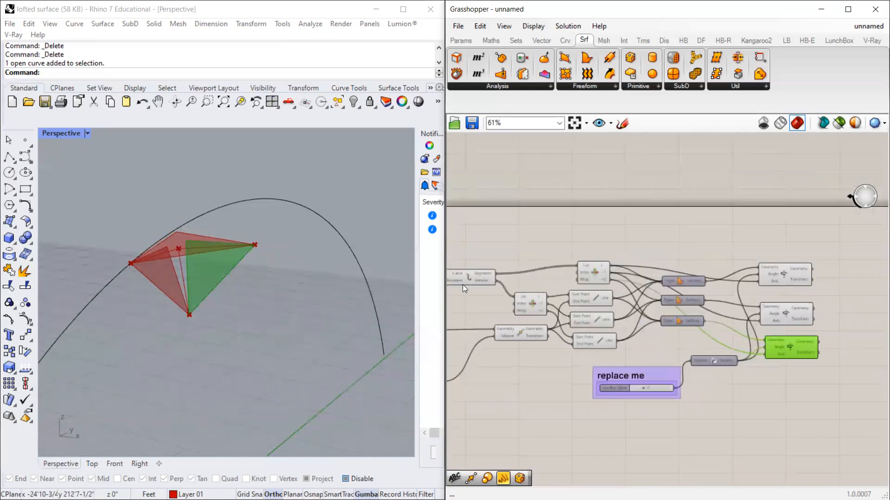
scroll(607, 283, down, 5)
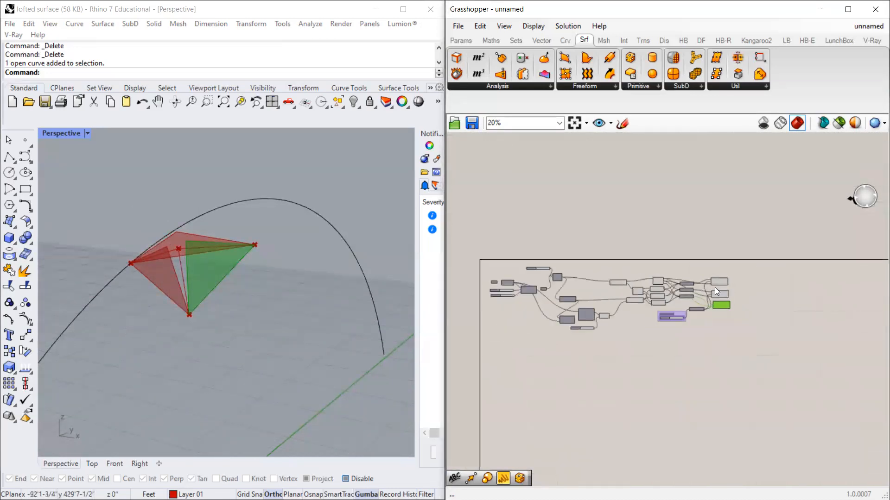
scroll(594, 298, up, 3)
scroll(220, 277, up, 2)
scroll(220, 277, down, 6)
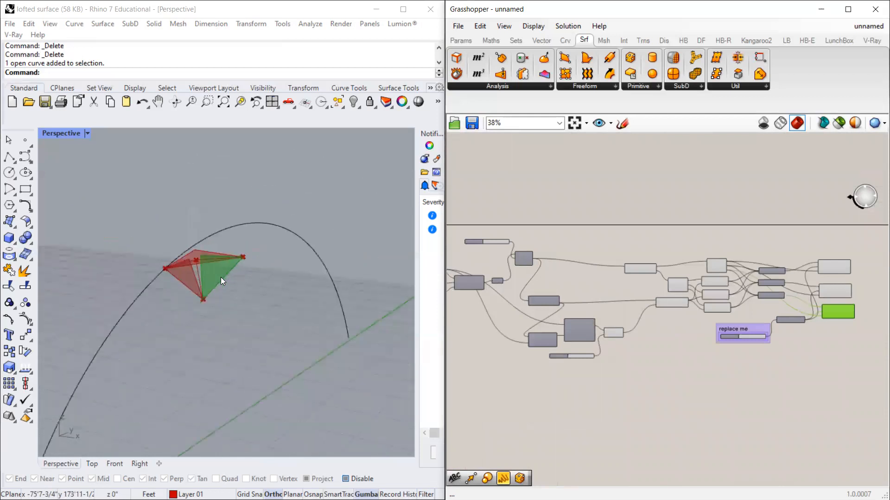
Step: Examine the rotated pyramid panel between the arches and trace its source to the Curve parameter and panel List Item
right_drag(220, 277, 265, 277)
scroll(209, 308, down, 3)
right_drag(208, 309, 300, 315)
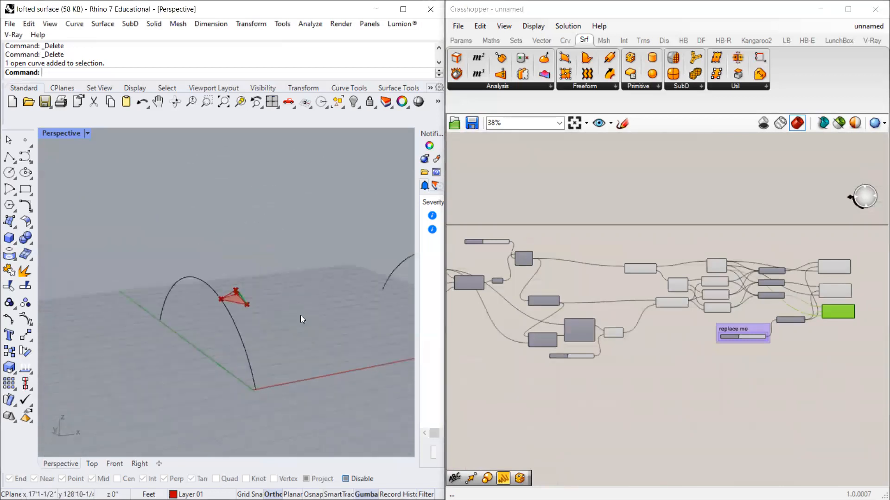
scroll(561, 257, up, 2)
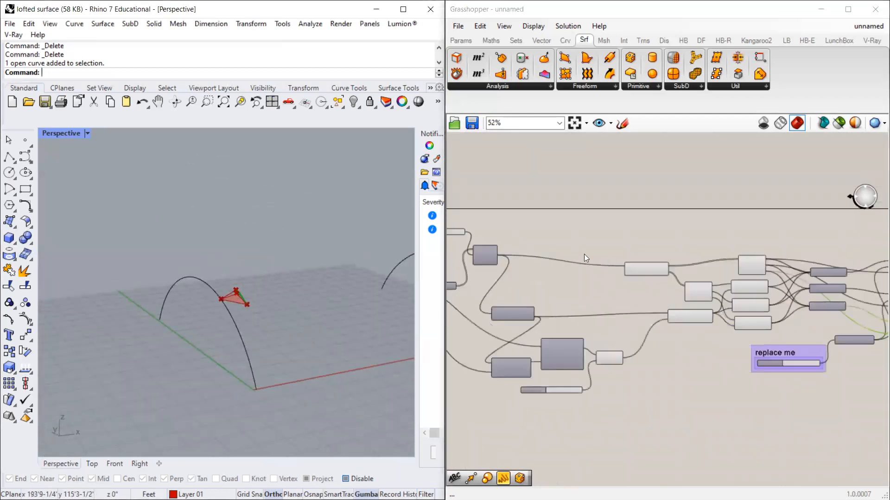
scroll(475, 263, up, 3)
scroll(507, 286, up, 2)
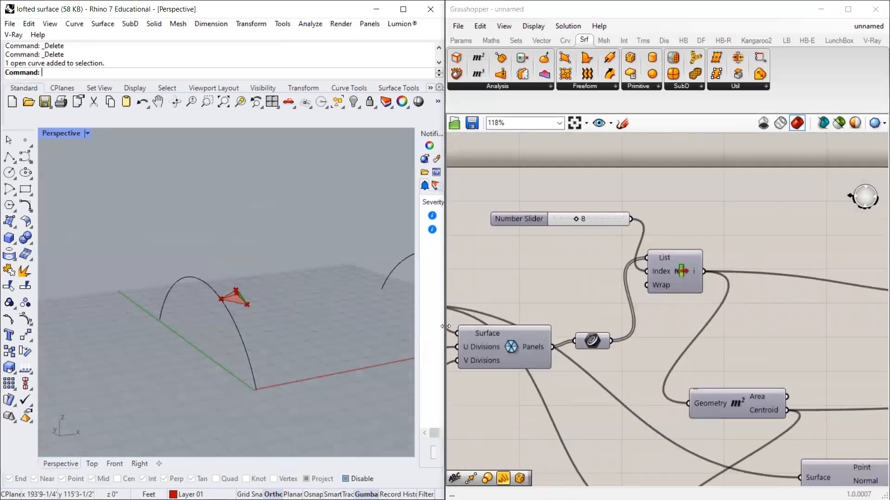
mouse_move(651, 280)
mouse_down()
mouse_move(654, 271)
mouse_move(665, 285)
mouse_up()
scroll(590, 349, up, 2)
scroll(593, 355, down, 3)
scroll(566, 344, up, 3)
scroll(561, 348, up, 2)
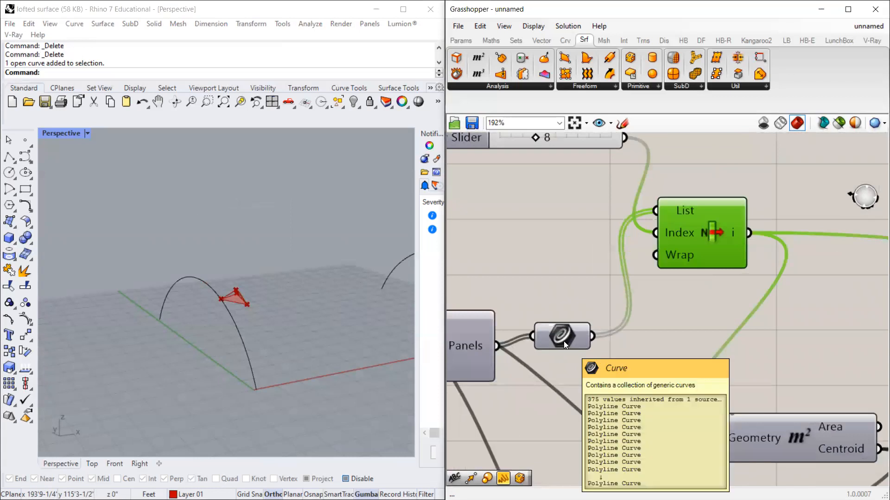
drag(565, 328, 566, 334)
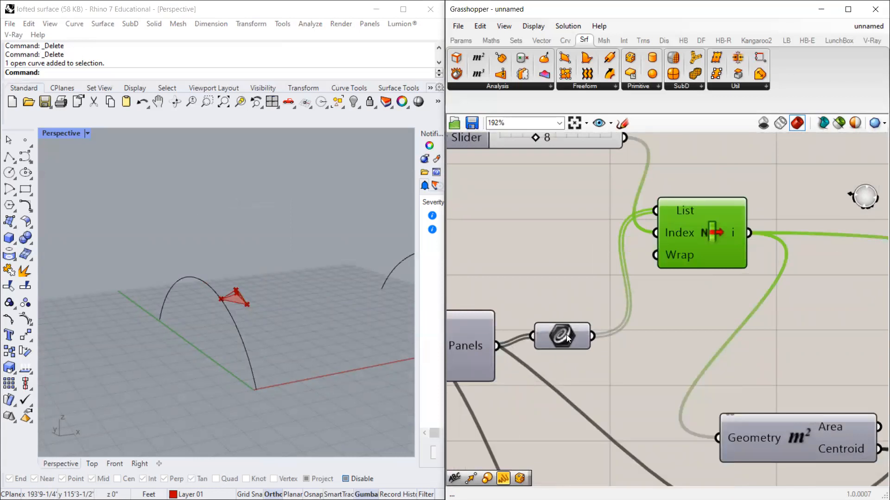
click(566, 334)
Step: Move the Explode component next to the List Item and Area components that handle the selected panel
scroll(559, 329, down, 4)
scroll(804, 380, up, 2)
scroll(617, 316, down, 4)
scroll(763, 313, up, 2)
drag(797, 286, 565, 304)
drag(574, 360, 619, 346)
drag(592, 297, 626, 300)
scroll(762, 306, down, 2)
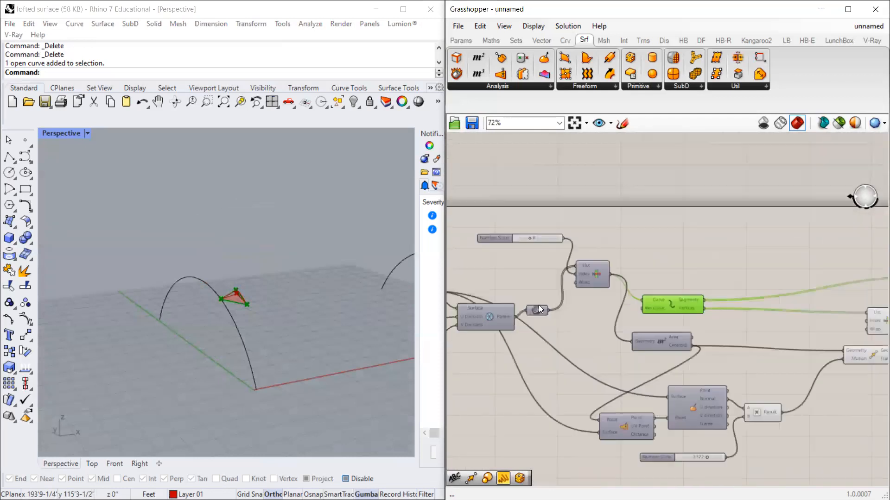
scroll(538, 305, up, 2)
drag(609, 269, 598, 268)
scroll(593, 277, up, 2)
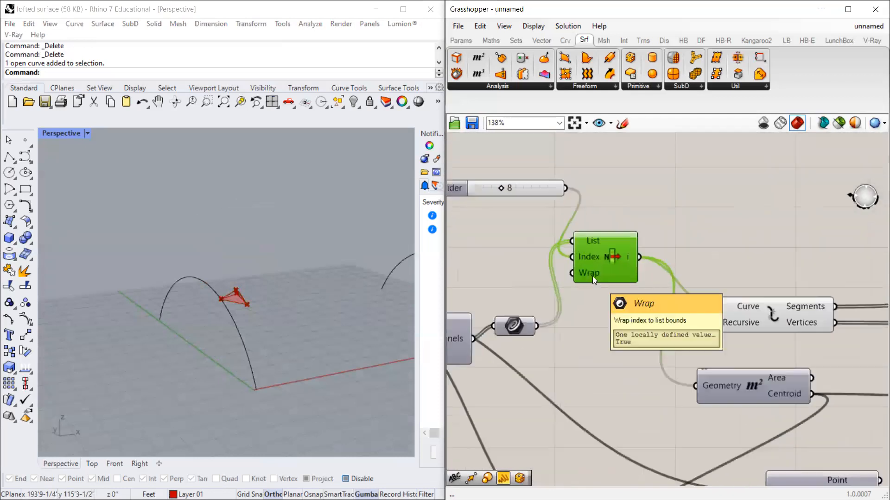
Step: Disable the Curve parameter that collects the triangular panels
click(513, 328)
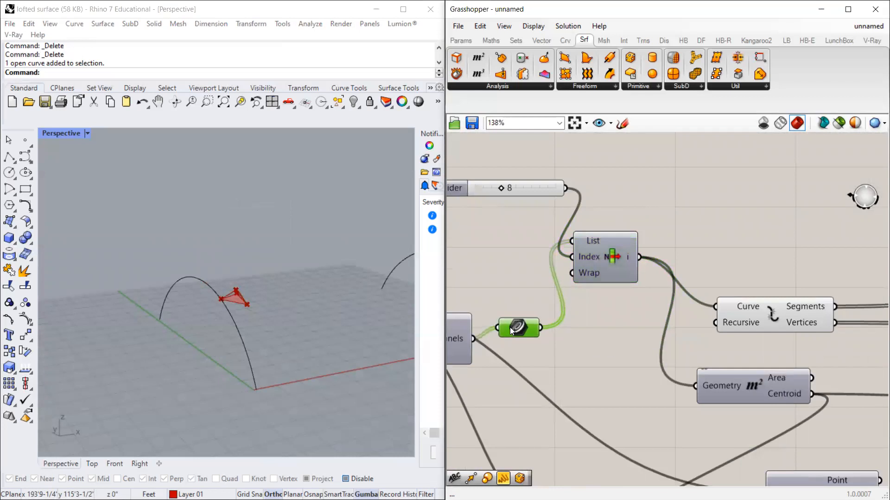
scroll(510, 328, up, 2)
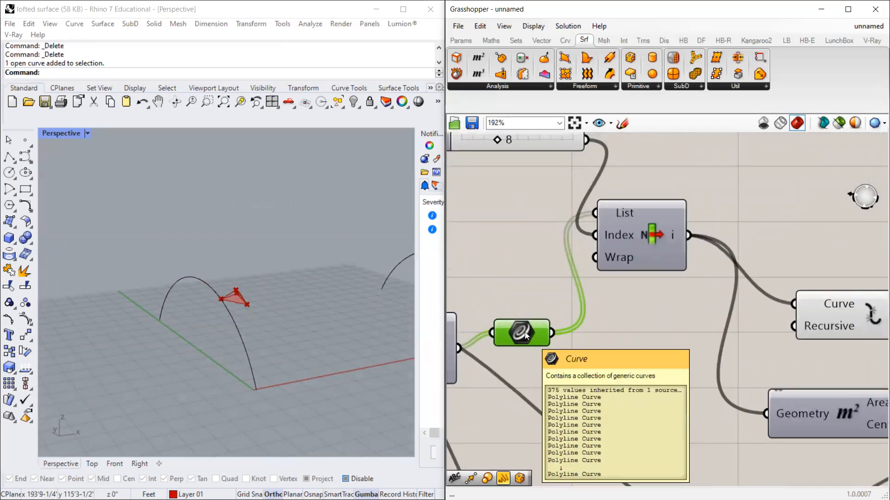
right_click(524, 331)
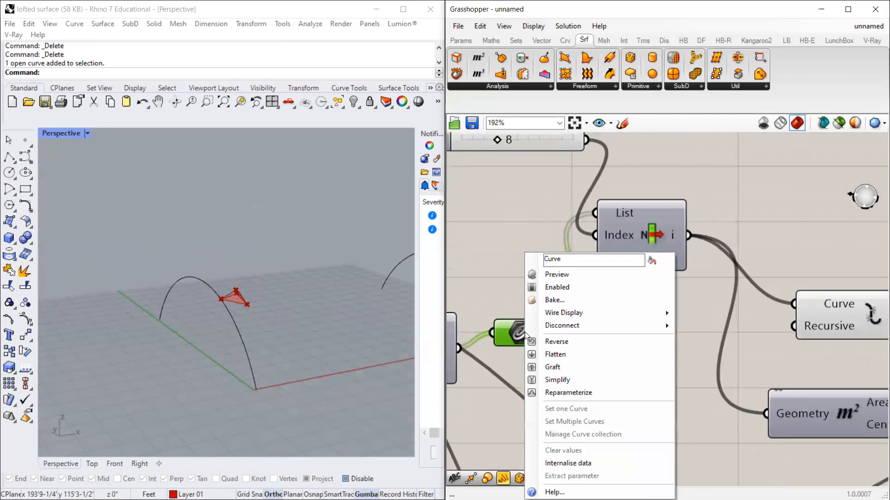
click(557, 289)
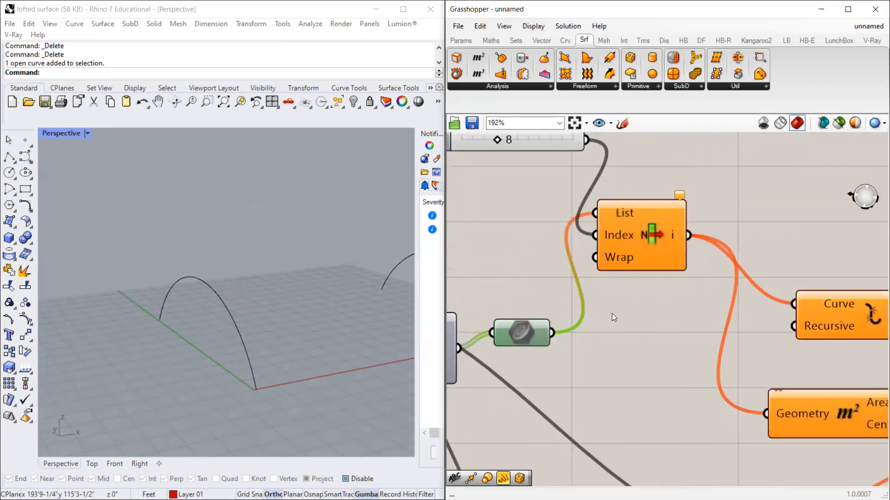
Step: Re-enable the Curve parameter after the panel component and disable it again
scroll(612, 313, down, 3)
scroll(569, 323, up, 2)
right_click(572, 328)
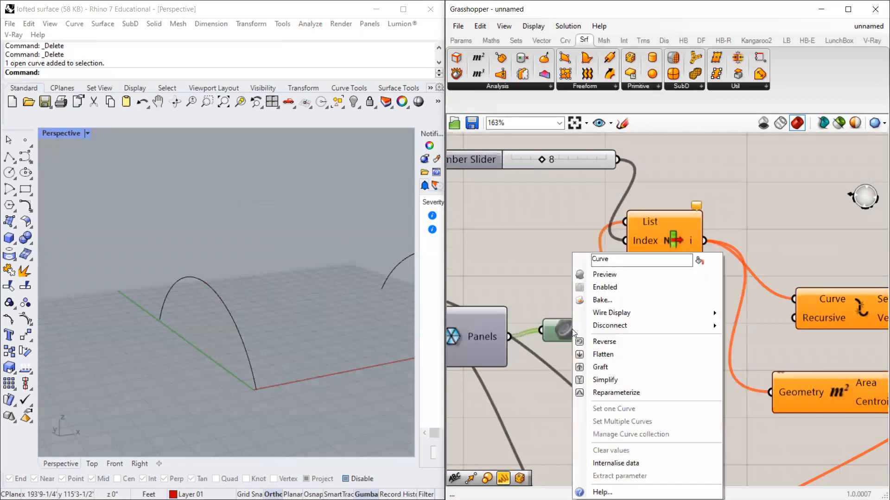
click(607, 288)
right_click(571, 331)
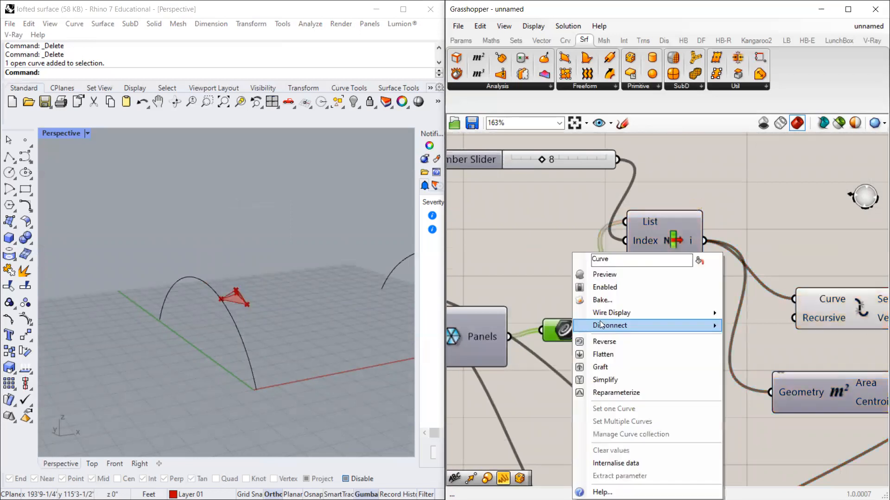
click(606, 284)
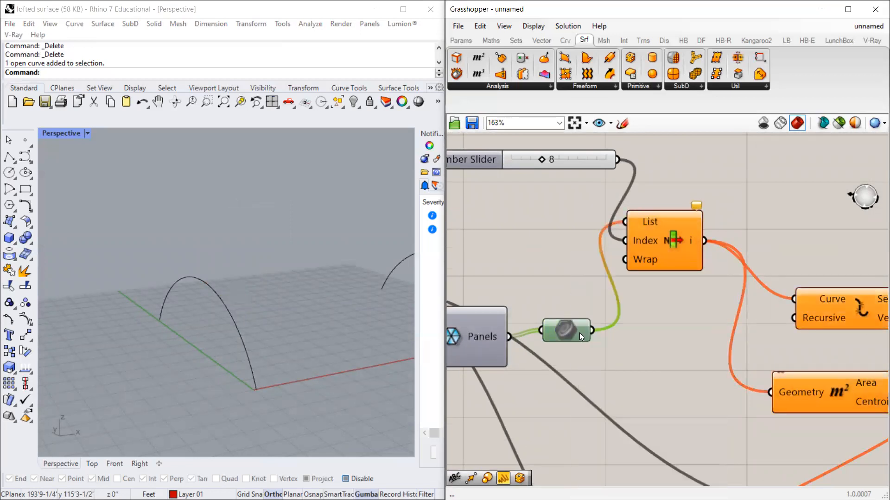
Step: Graft the Panels output of the triangular panel component so each panel gets its own branch
scroll(526, 332, down, 3)
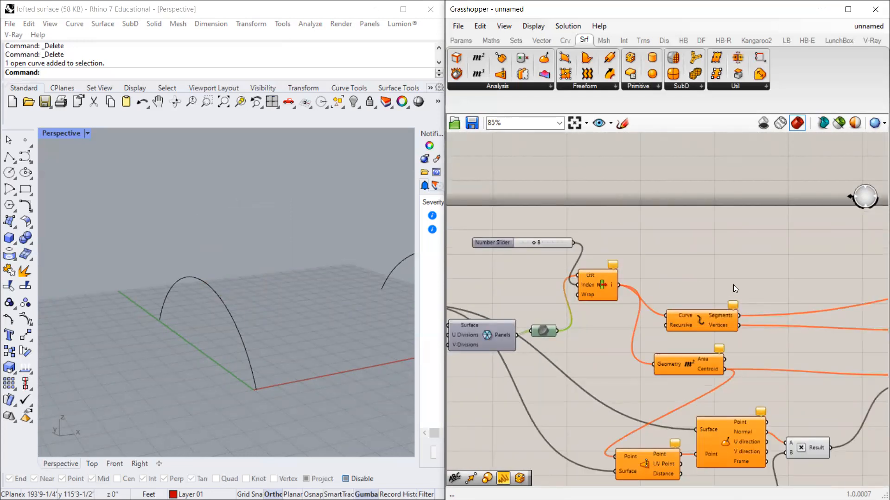
scroll(559, 332, up, 4)
scroll(561, 333, down, 4)
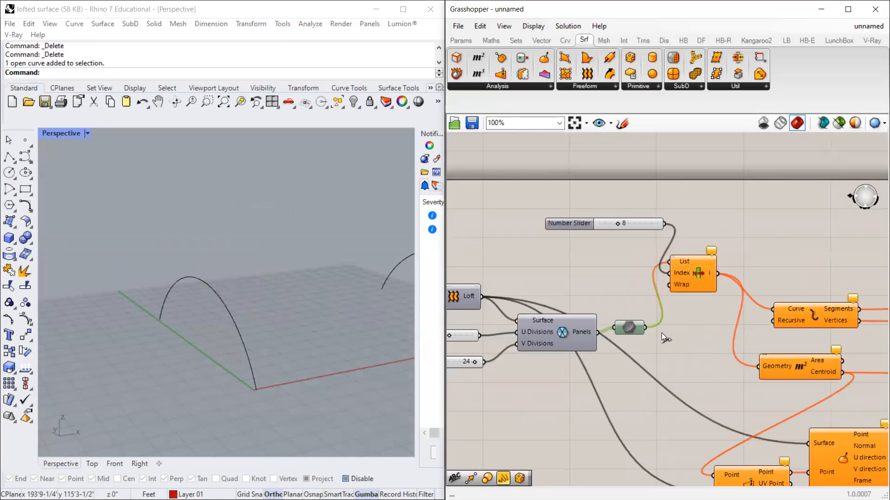
scroll(575, 333, up, 4)
right_click(569, 333)
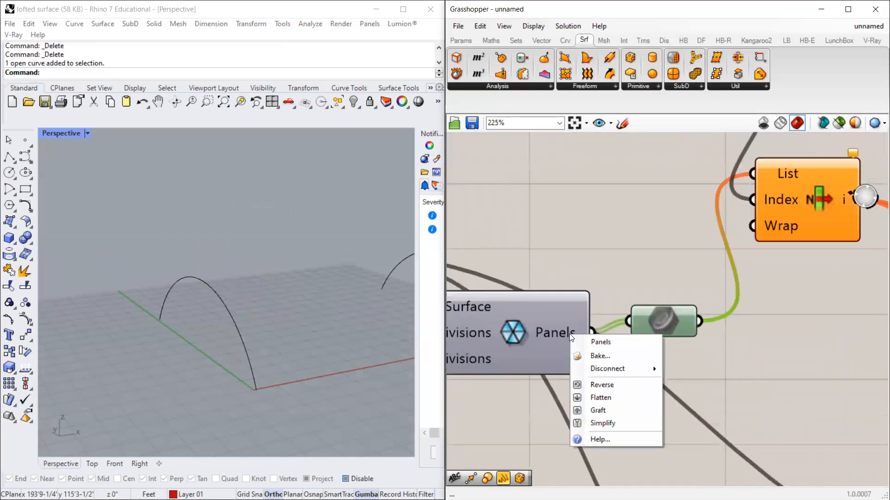
click(597, 411)
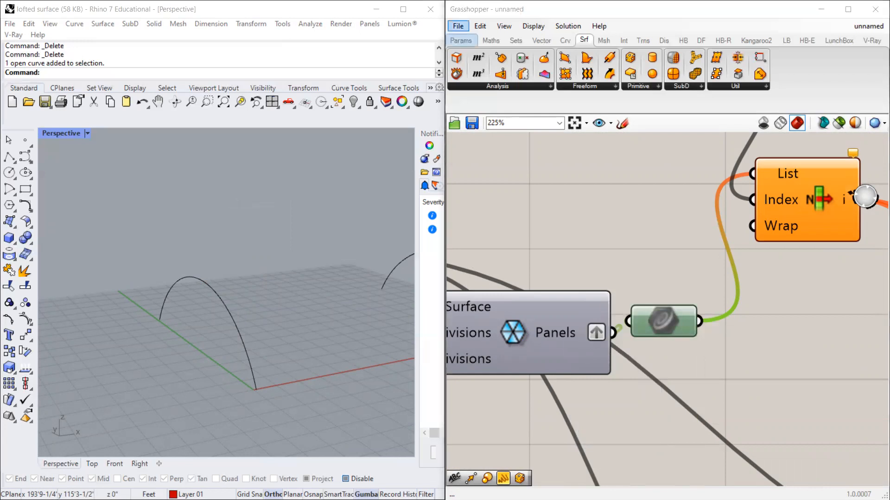
drag(559, 321, 545, 320)
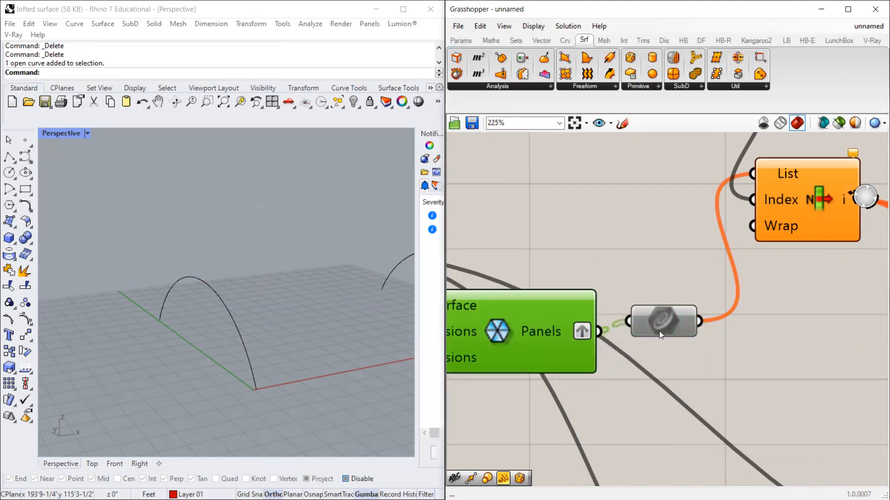
Step: Connect the Curve parameter directly to Explode's Curve and Area's Geometry inputs, bypassing the List Item, and move the List Item aside
scroll(596, 291, down, 4)
drag(652, 307, 780, 298)
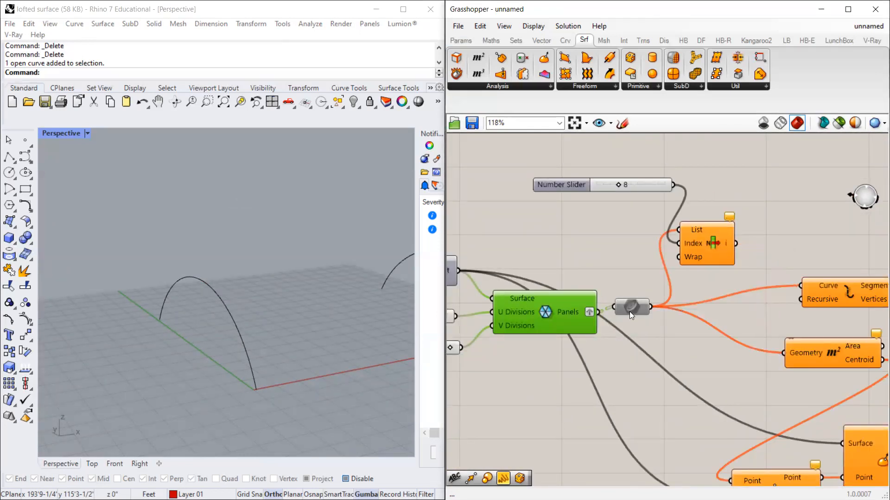
scroll(769, 302, down, 2)
right_drag(769, 303, 694, 306)
scroll(694, 306, up, 1)
click(678, 233)
drag(648, 252, 669, 235)
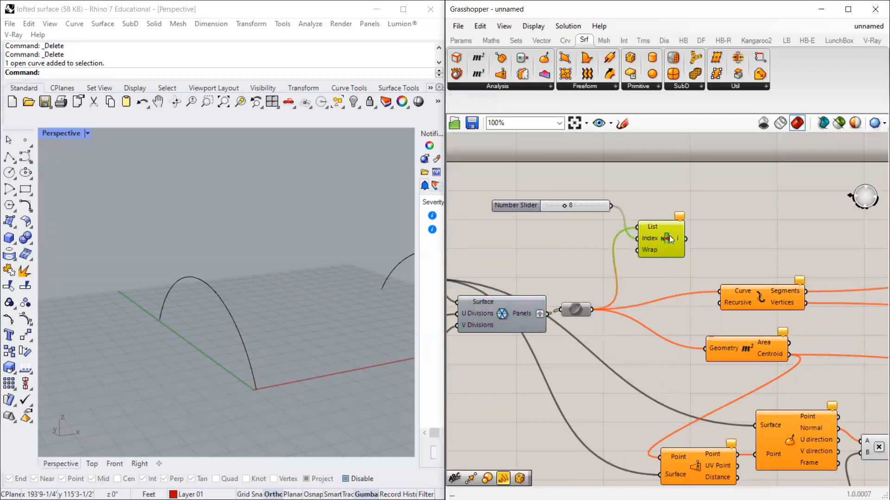
Step: Enable the Curve parameter to run the pyramid definition on all panels
scroll(531, 311, up, 4)
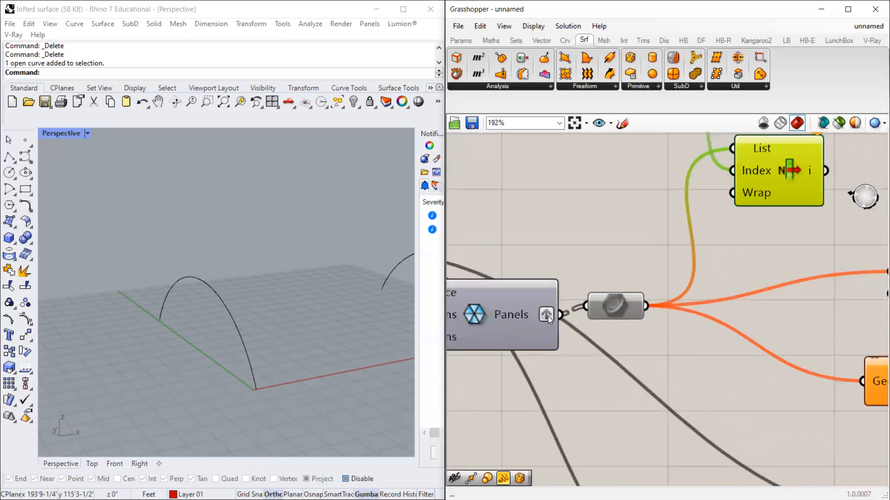
right_click(621, 308)
click(652, 288)
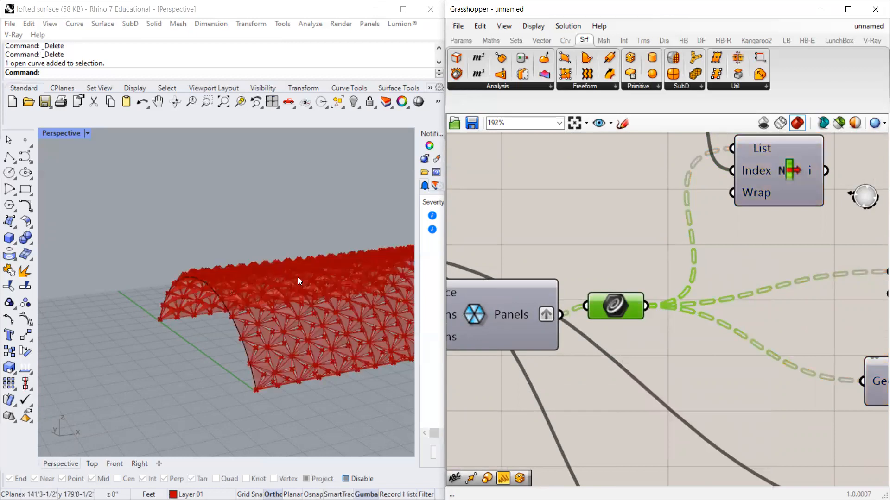
Step: Examine the rotated pyramid panels across the whole lofted surface, both close up and from a distance
scroll(297, 277, up, 8)
scroll(257, 286, up, 8)
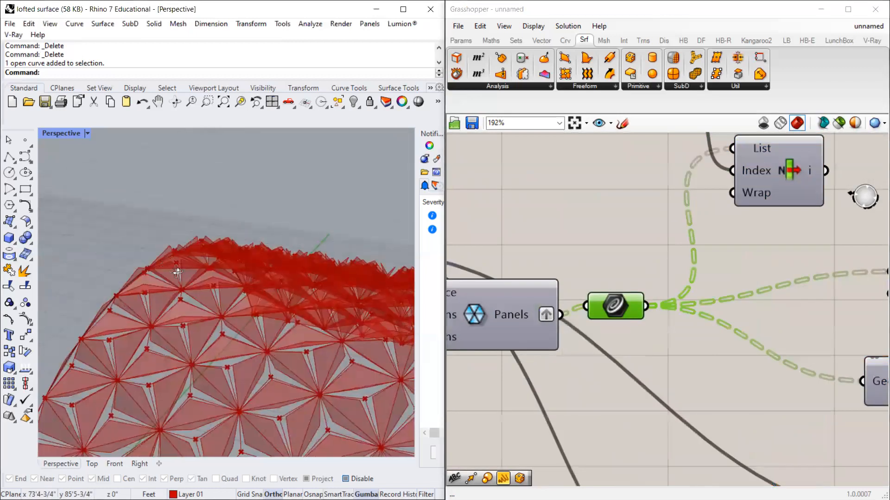
scroll(668, 345, down, 5)
right_drag(372, 300, 322, 345)
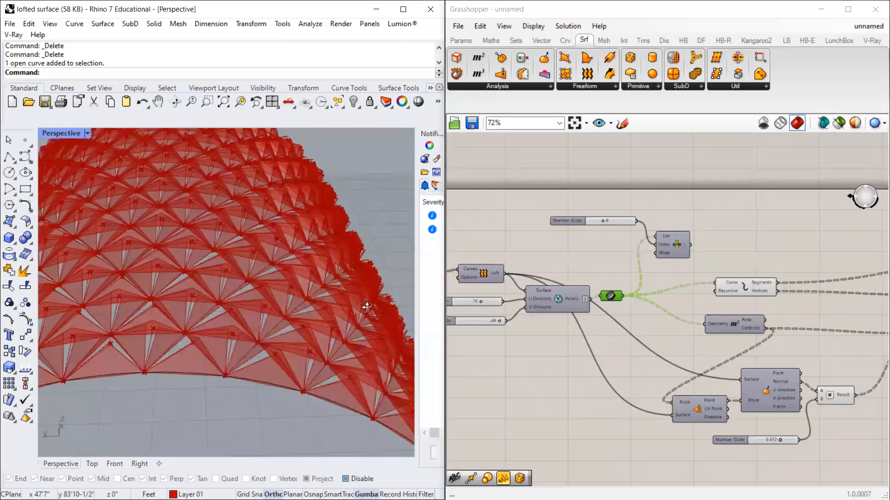
scroll(325, 353, up, 4)
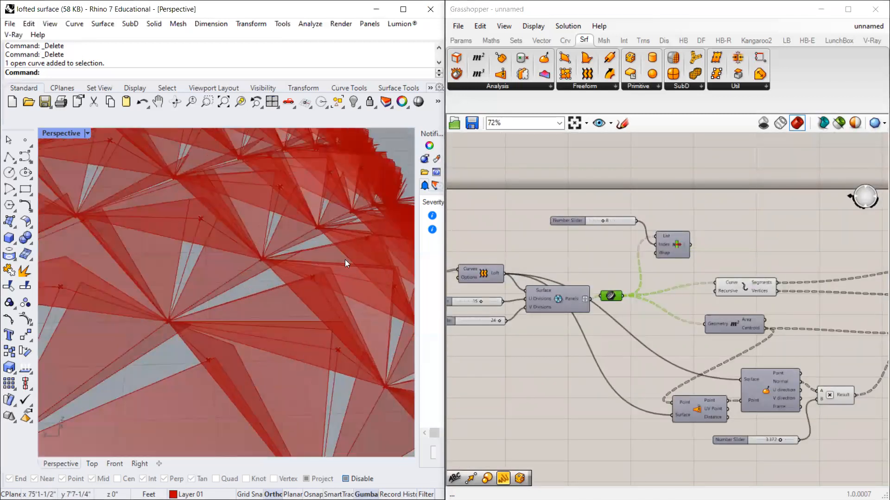
scroll(192, 256, down, 6)
scroll(735, 354, down, 5)
scroll(756, 374, up, 10)
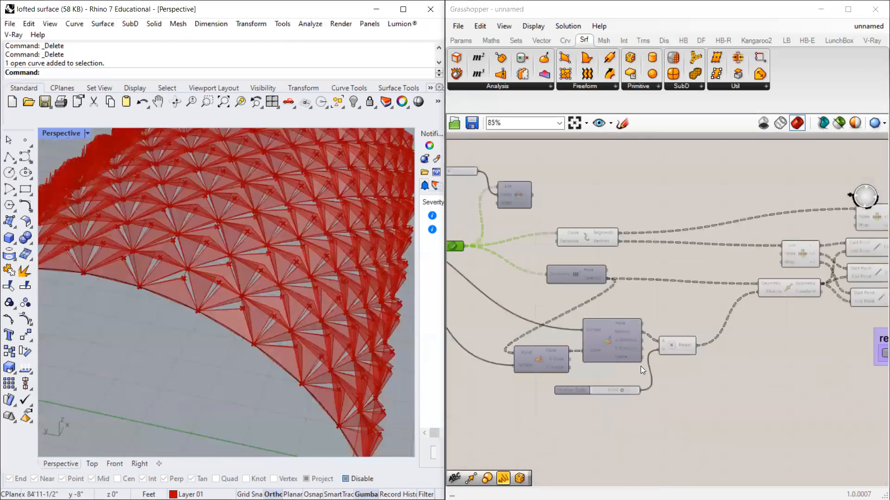
Step: Reduce the number slider that scales the pyramid apex offset to about 2.7
drag(614, 401, 657, 405)
drag(520, 402, 484, 392)
drag(608, 394, 588, 394)
scroll(518, 352, down, 6)
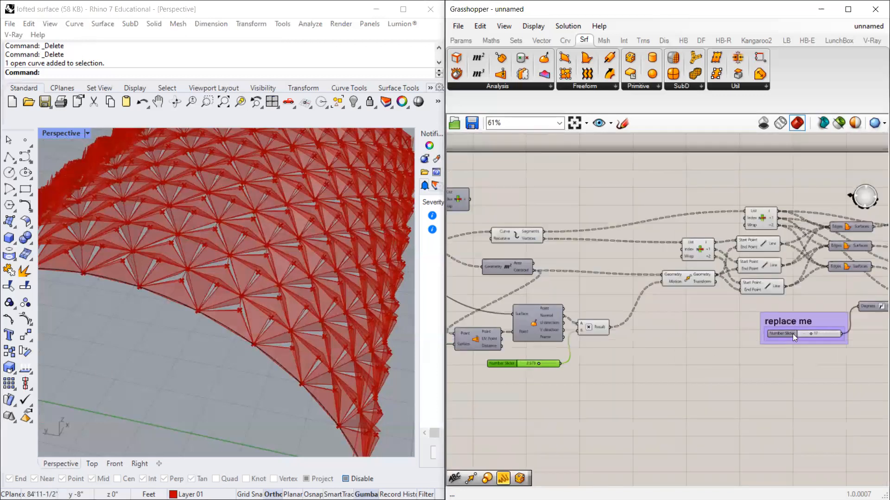
Step: Set the "replace me" rotation angle slider to 13 for all panels
scroll(792, 333, up, 9)
mouse_move(628, 323)
mouse_down()
mouse_move(683, 323)
mouse_move(536, 329)
mouse_move(824, 321)
mouse_move(714, 334)
mouse_move(612, 329)
mouse_up()
scroll(189, 256, down, 5)
right_drag(189, 256, 255, 298)
scroll(252, 241, up, 6)
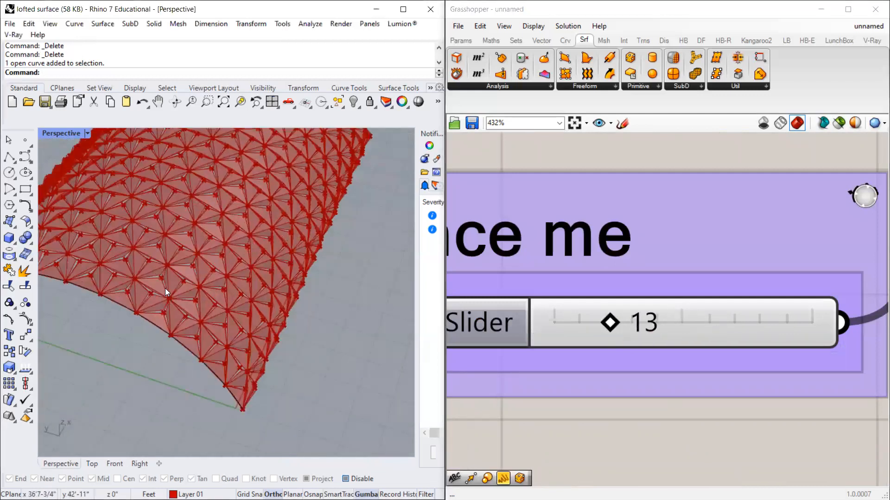
Step: Set the "replace me" rotation angle slider to 19
scroll(215, 268, up, 7)
drag(610, 324, 635, 321)
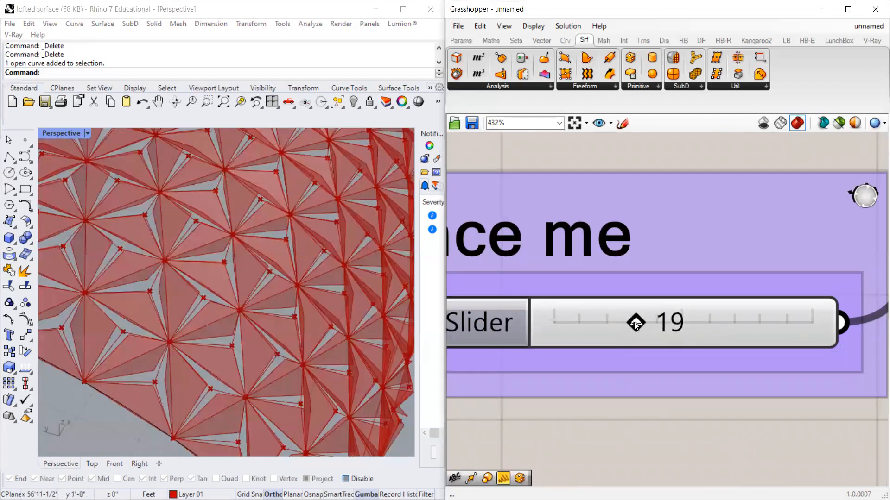
scroll(606, 309, down, 3)
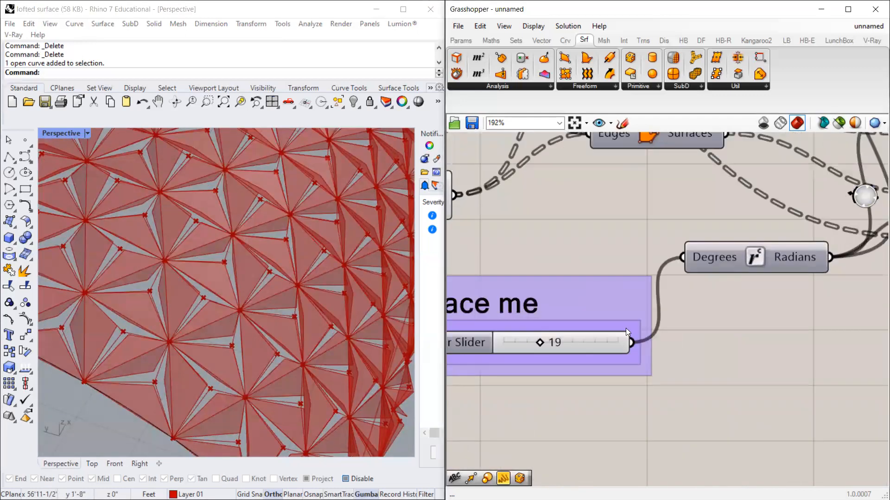
scroll(625, 328, down, 2)
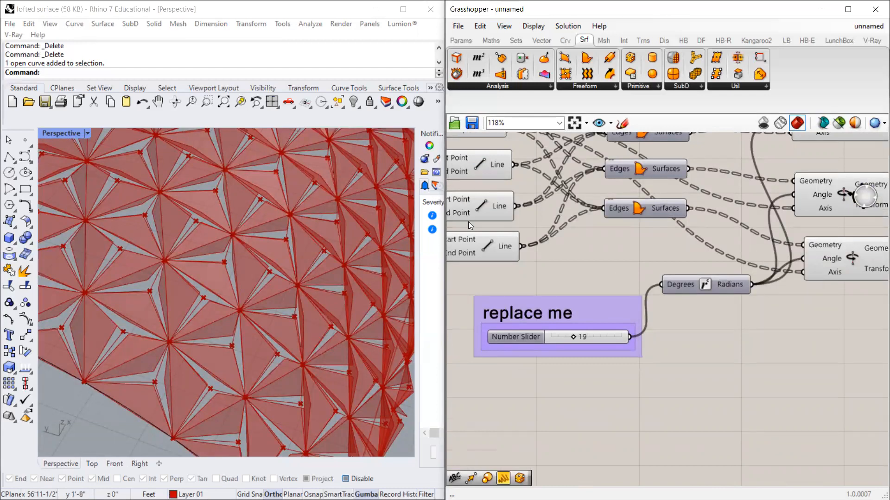
Step: Inspect the complete panelled vault from several angles and check the face openings up close
scroll(197, 283, down, 10)
right_drag(199, 284, 297, 279)
scroll(296, 278, down, 6)
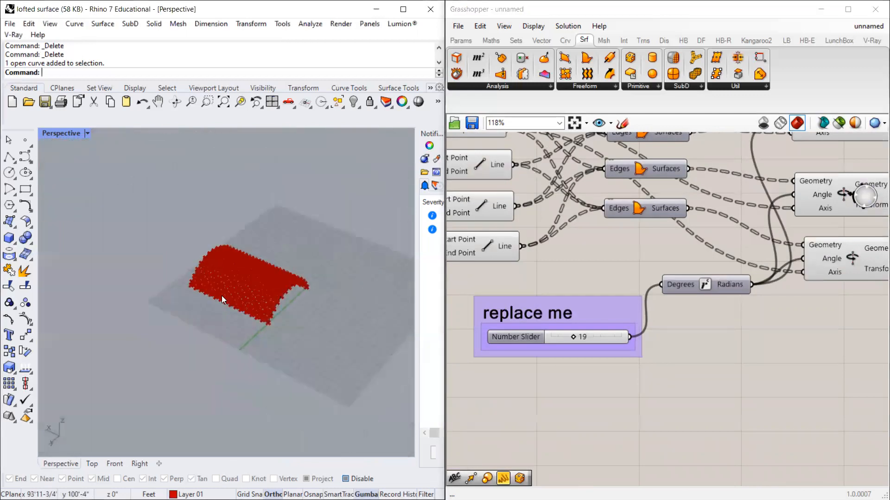
scroll(298, 215, up, 8)
right_drag(298, 212, 255, 188)
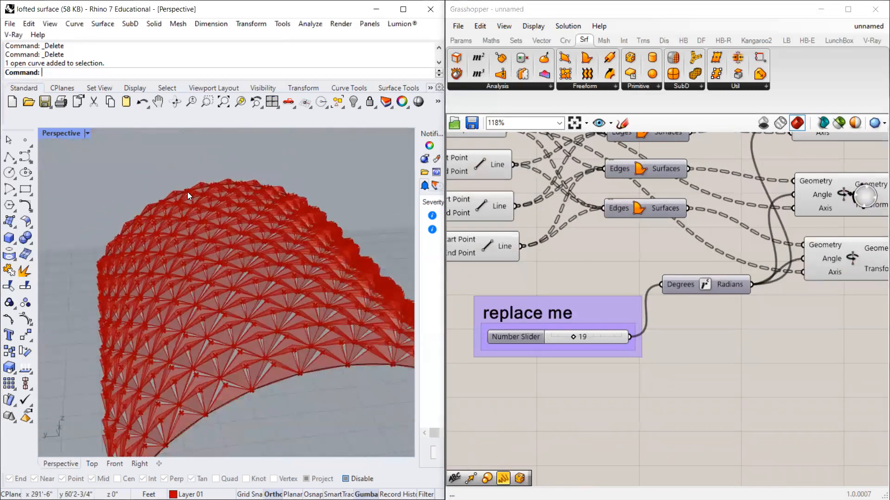
right_drag(187, 192, 237, 266)
right_drag(312, 236, 256, 329)
scroll(265, 301, up, 4)
scroll(256, 329, up, 3)
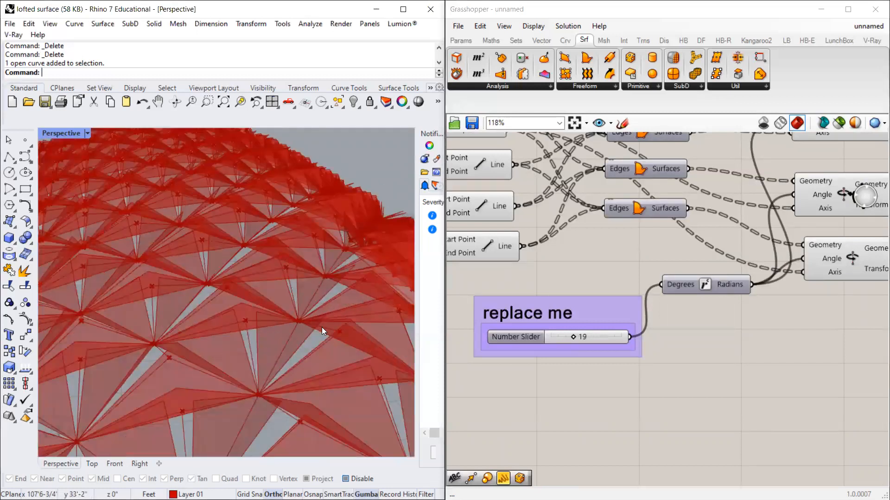
Step: Set the "replace me" rotation angle slider to 0 and inspect the whole vault with unrotated faces
drag(573, 336, 551, 337)
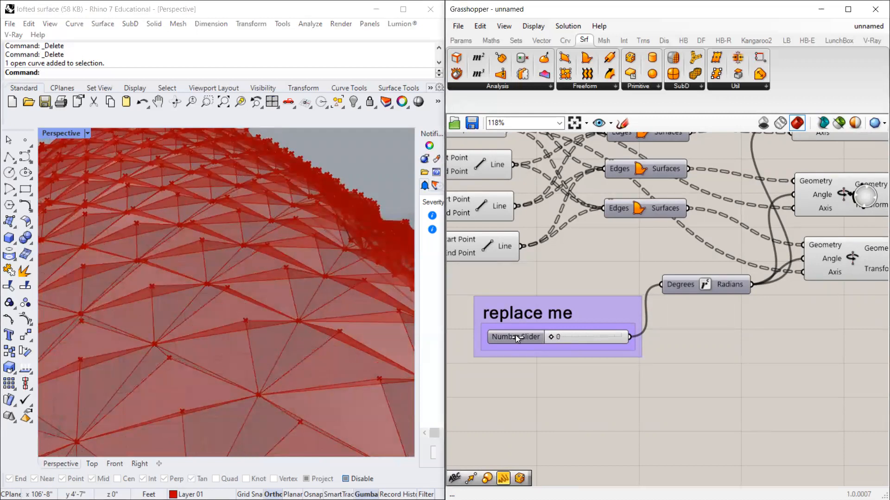
scroll(256, 295, down, 4)
right_drag(288, 297, 173, 292)
scroll(308, 263, down, 5)
right_drag(225, 282, 311, 242)
scroll(409, 274, up, 3)
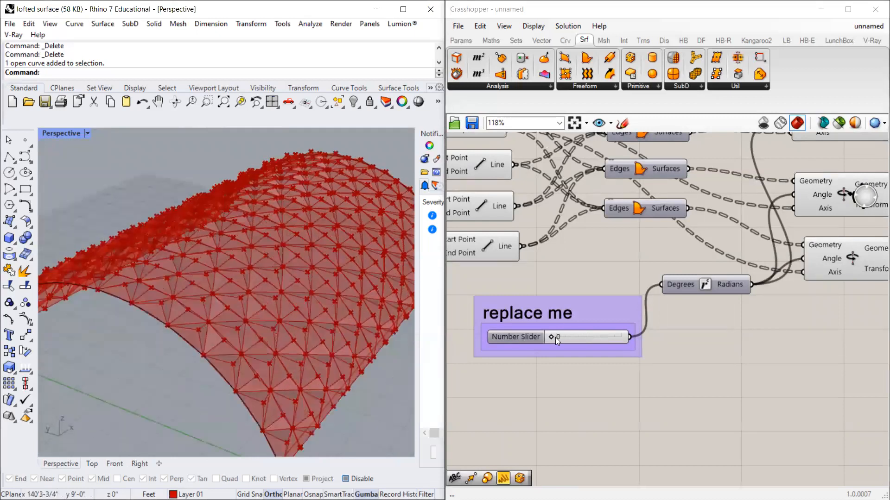
Step: Set the "replace me" rotation angle slider to 11 and align the three rotation components in a column
drag(554, 337, 563, 336)
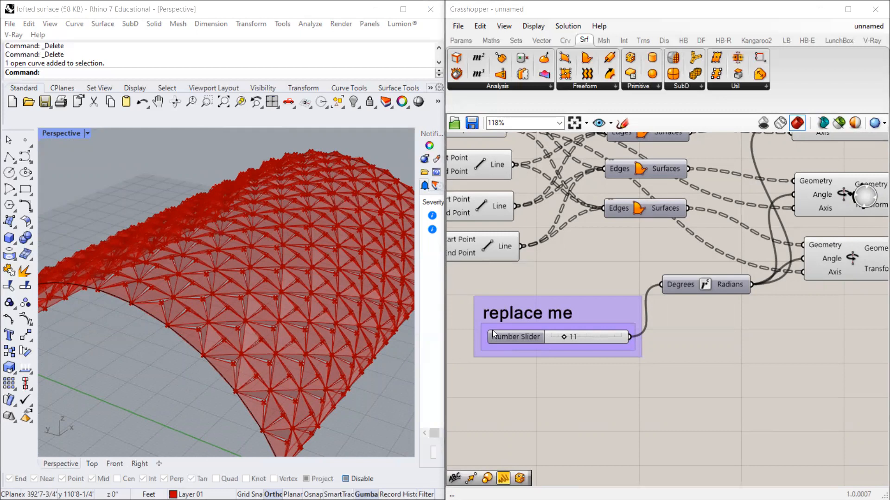
scroll(494, 317, down, 7)
scroll(594, 300, up, 4)
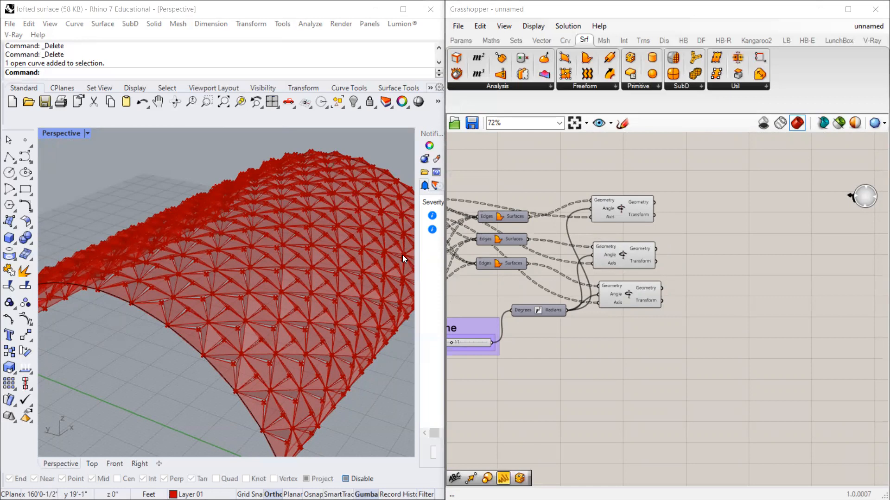
drag(620, 216, 625, 225)
drag(632, 259, 636, 259)
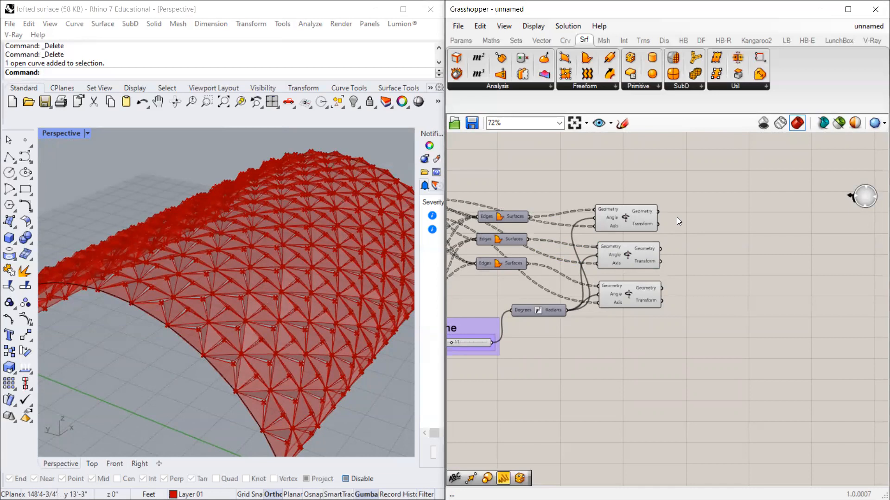
Step: Add a Brep Join component and feed it the Geometry outputs of all three rotation components
double_click(721, 259)
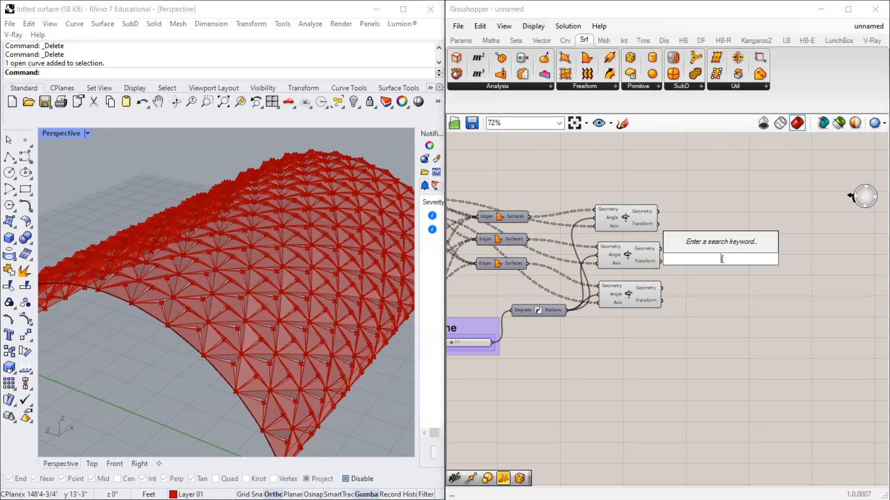
text(bre)
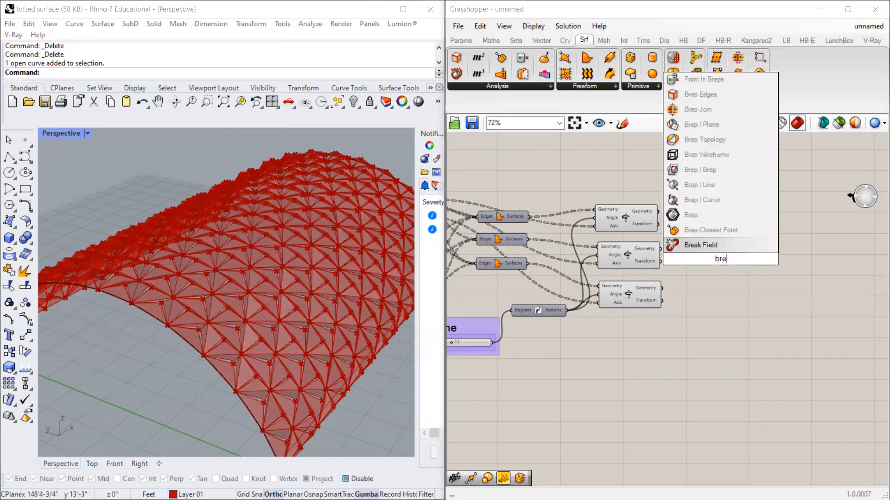
text(p join)
key(Return)
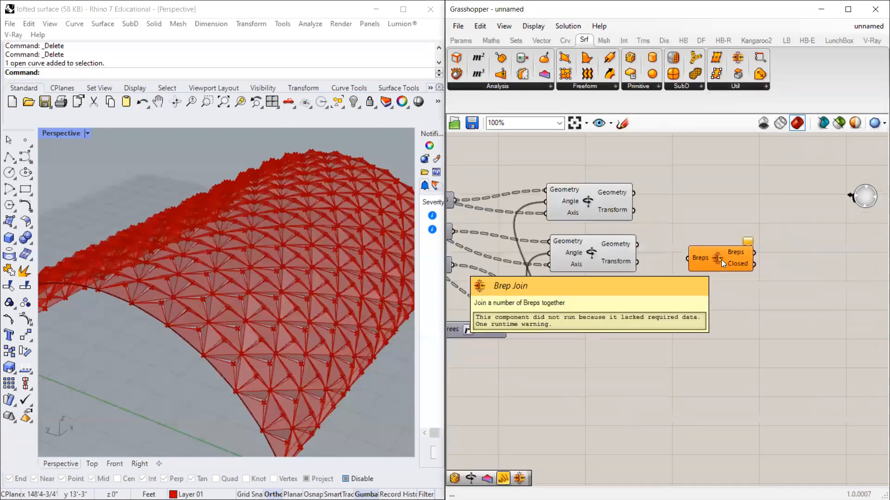
scroll(658, 236, up, 3)
click(593, 194)
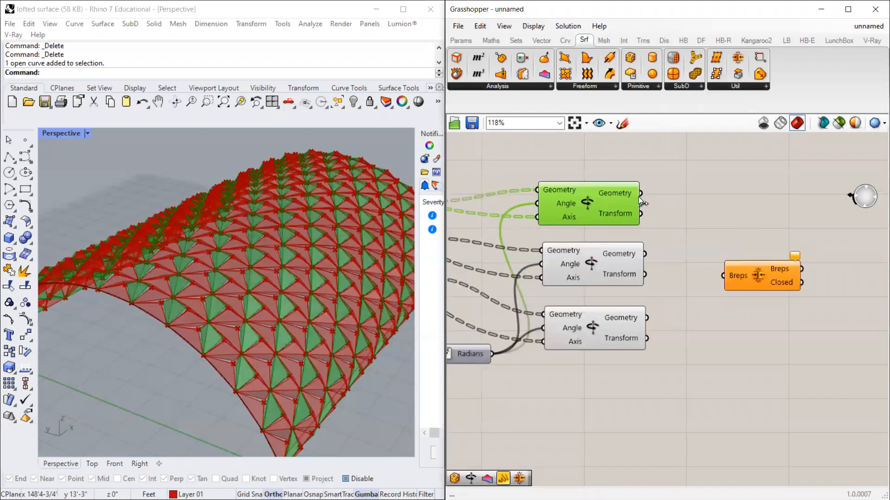
drag(640, 193, 723, 275)
shift+drag(643, 254, 724, 276)
shift+drag(646, 318, 724, 276)
Step: Try to turn off the preview of the three rotation components
drag(628, 149, 548, 411)
middle_click(604, 282)
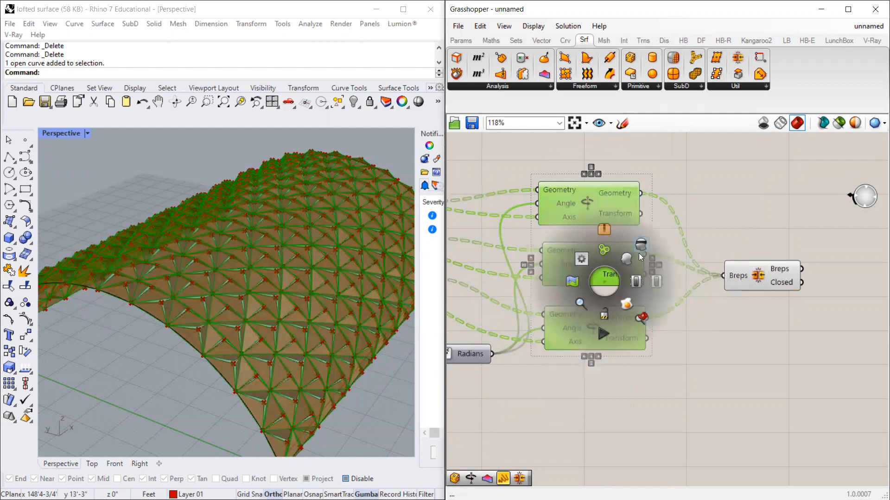
click(720, 211)
Step: Highlight the Brep Join result and examine the joined panels up close along with the wiring that feeds them
click(765, 276)
scroll(333, 289, down, 5)
right_drag(333, 289, 335, 323)
scroll(336, 323, up, 5)
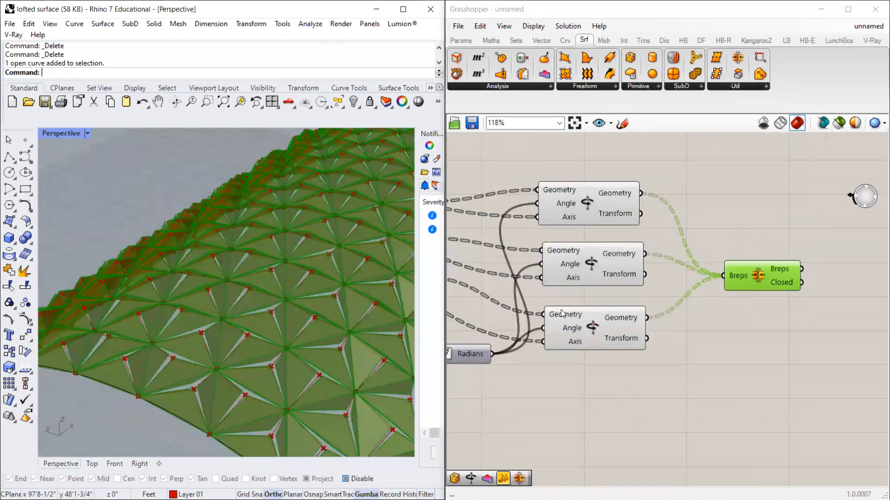
scroll(751, 345, down, 2)
scroll(537, 356, up, 2)
scroll(538, 356, down, 3)
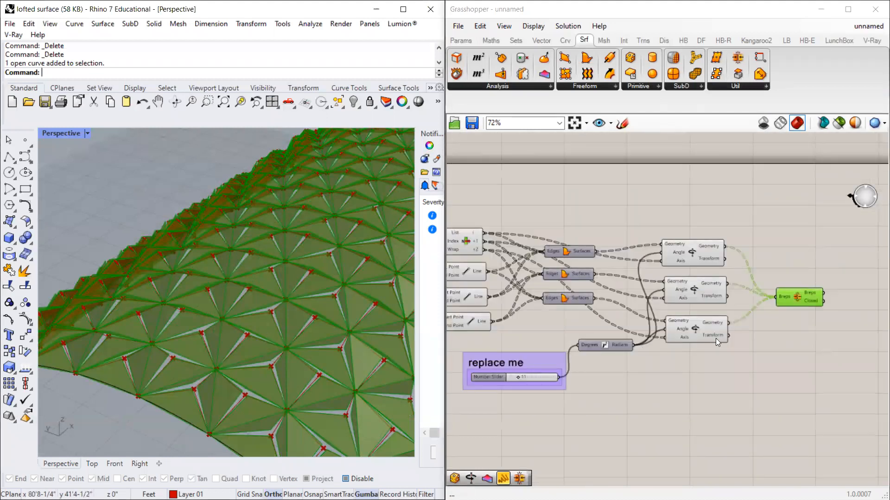
scroll(519, 382, up, 3)
scroll(518, 382, down, 3)
drag(801, 287, 799, 288)
scroll(555, 428, up, 2)
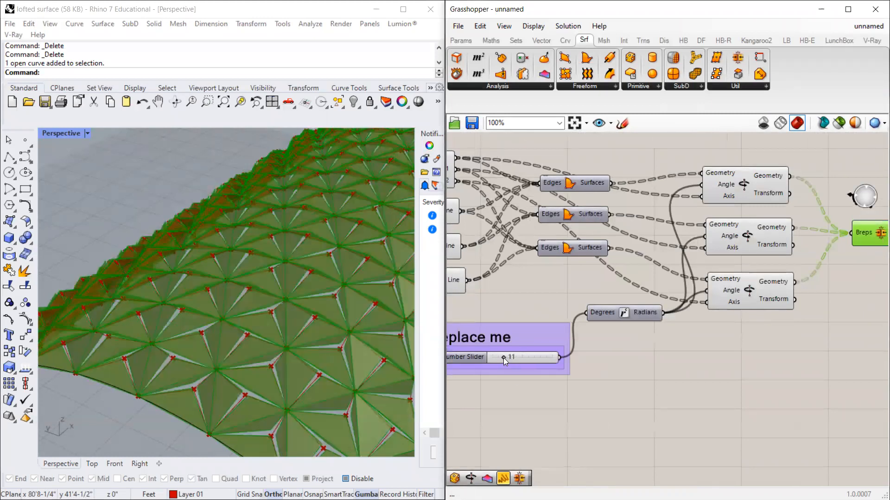
scroll(630, 378, down, 2)
scroll(844, 294, up, 1)
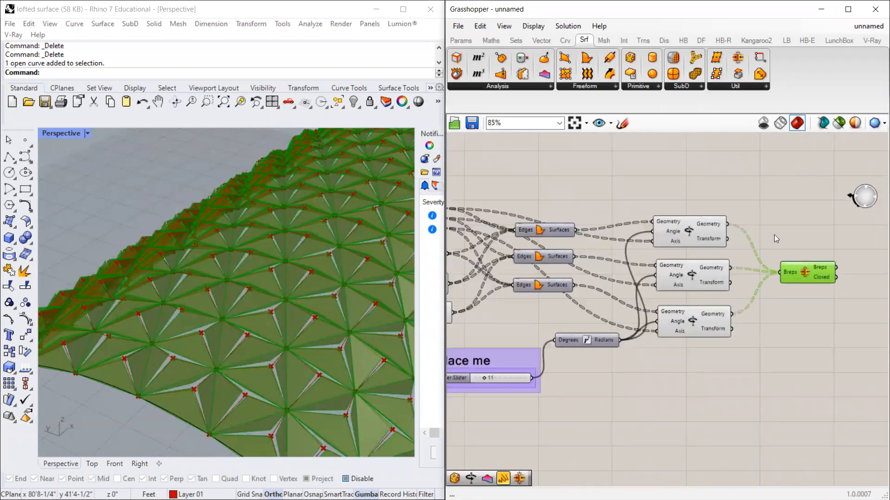
click(719, 254)
click(720, 234)
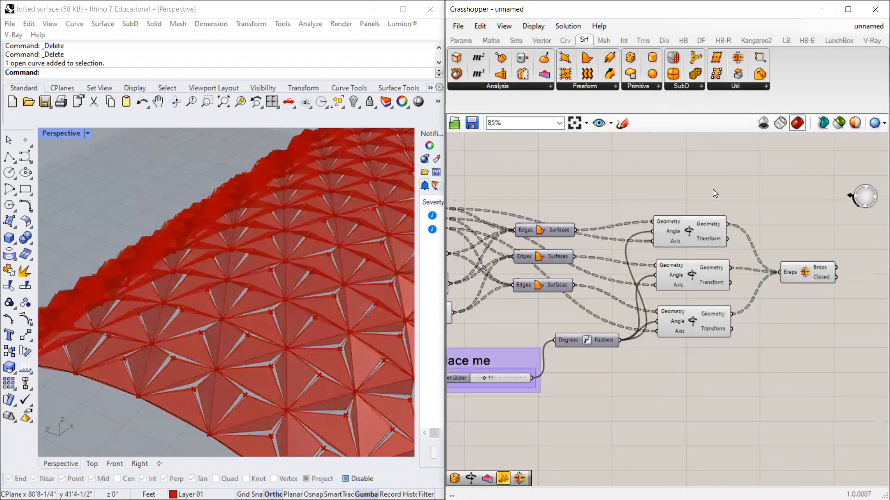
Step: Hide the preview of the three rotation components so only the Brep Join result is displayed
drag(713, 189, 692, 312)
middle_click(698, 280)
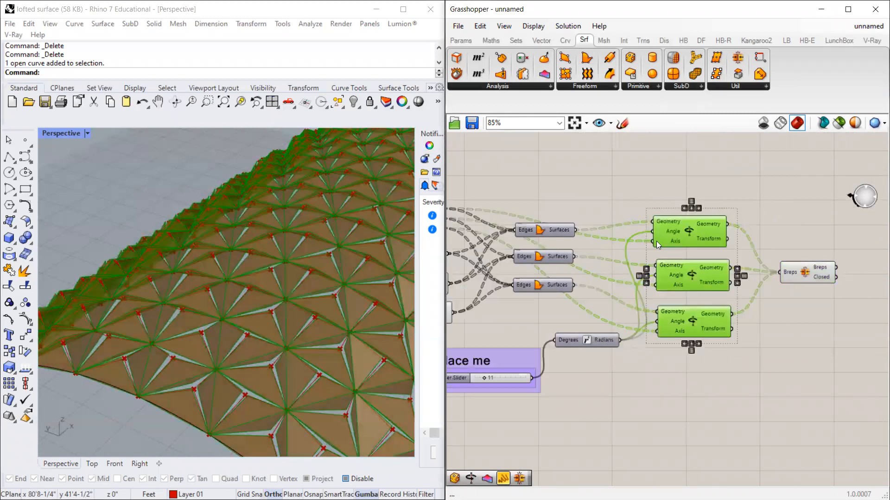
middle_click(715, 225)
click(772, 204)
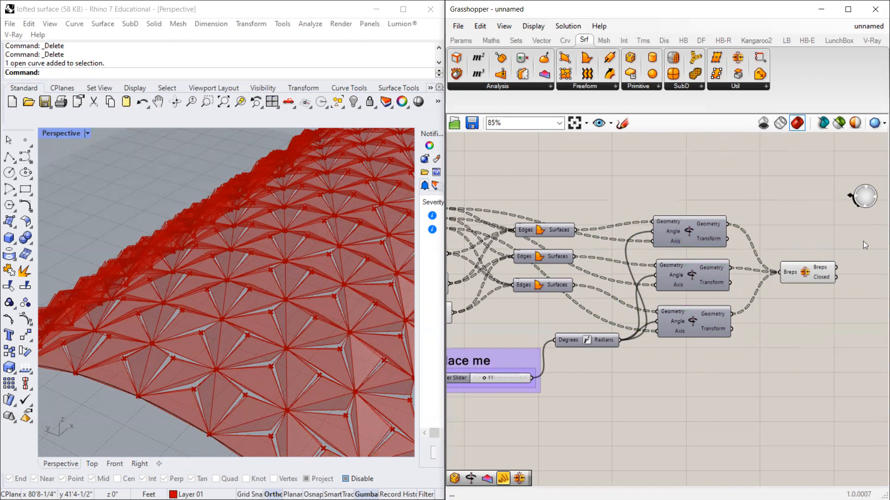
Step: Widen the Grasshopper window over the Rhino viewport with the whole definition in view
scroll(688, 231, down, 2)
scroll(690, 304, down, 3)
scroll(634, 321, up, 2)
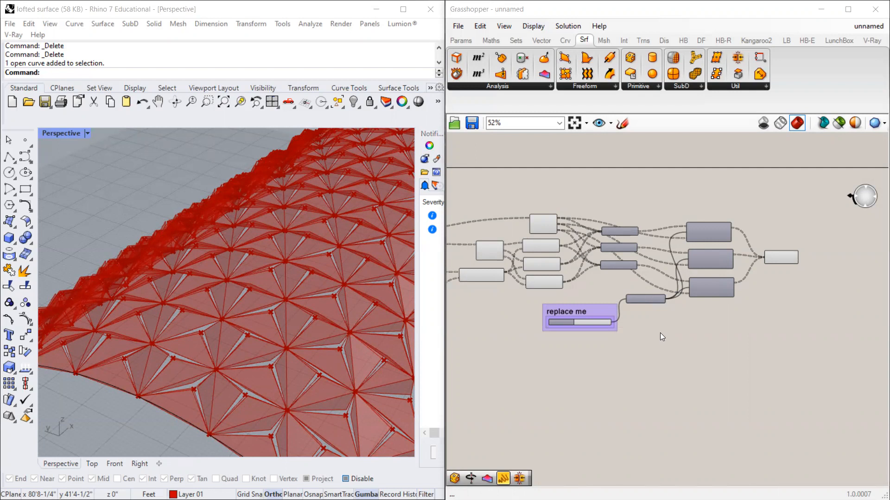
scroll(667, 334, down, 4)
scroll(529, 338, up, 3)
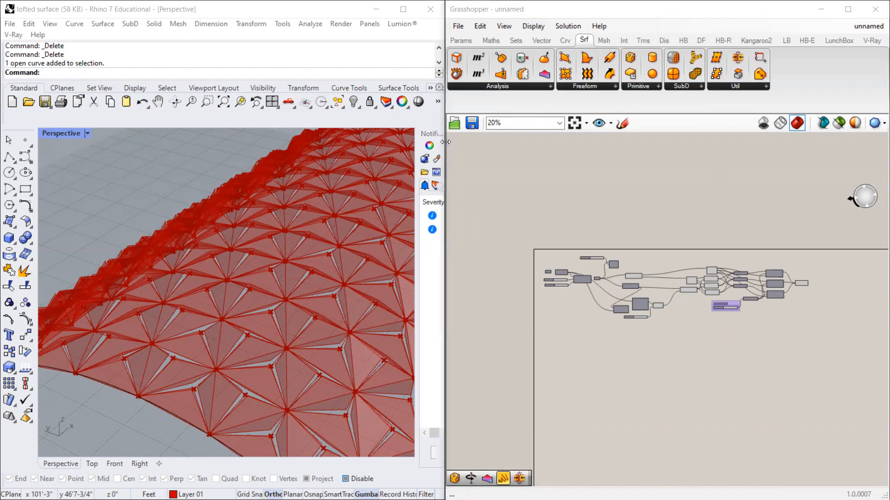
drag(445, 142, 326, 141)
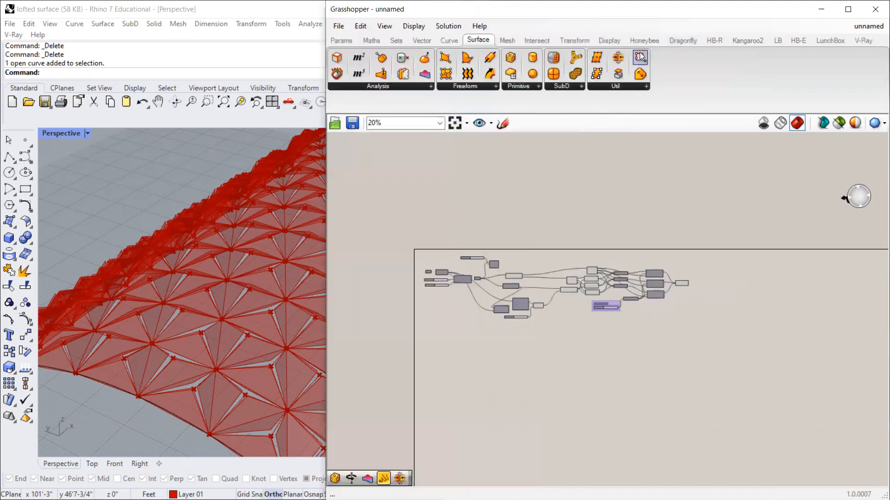
Step: Add a Ladybug LB Incident Radiation component on the empty canvas beneath the existing definition
click(777, 40)
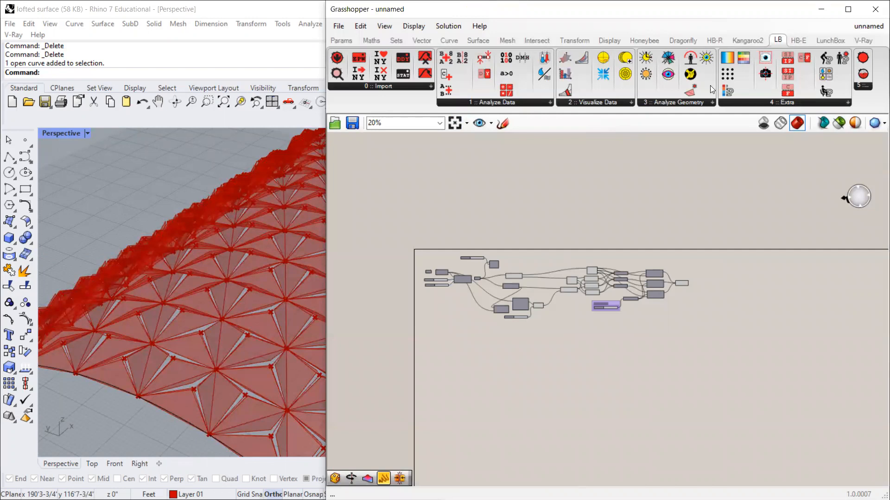
click(680, 104)
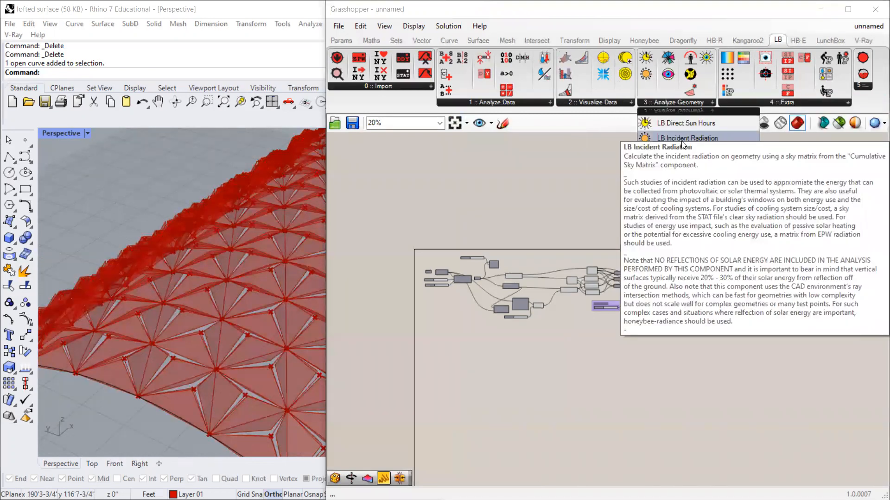
click(681, 138)
click(546, 371)
scroll(562, 376, up, 3)
scroll(561, 376, up, 2)
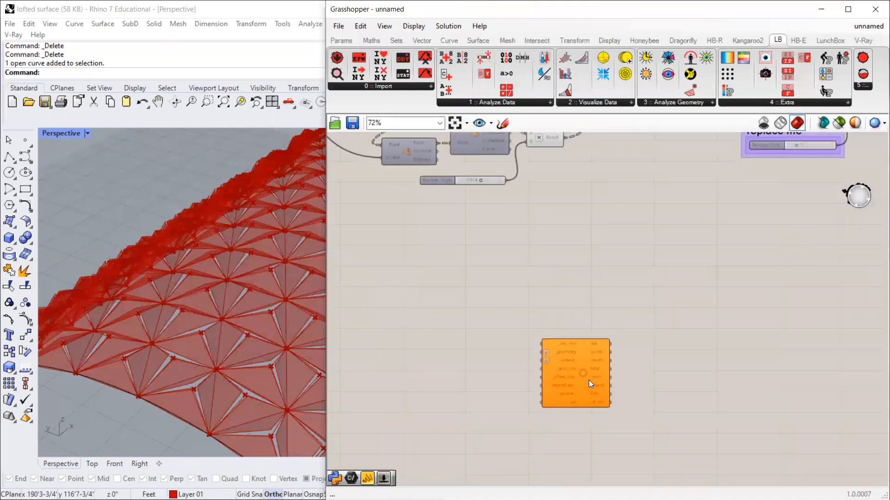
drag(589, 380, 474, 284)
scroll(474, 284, up, 4)
mouse_move(460, 285)
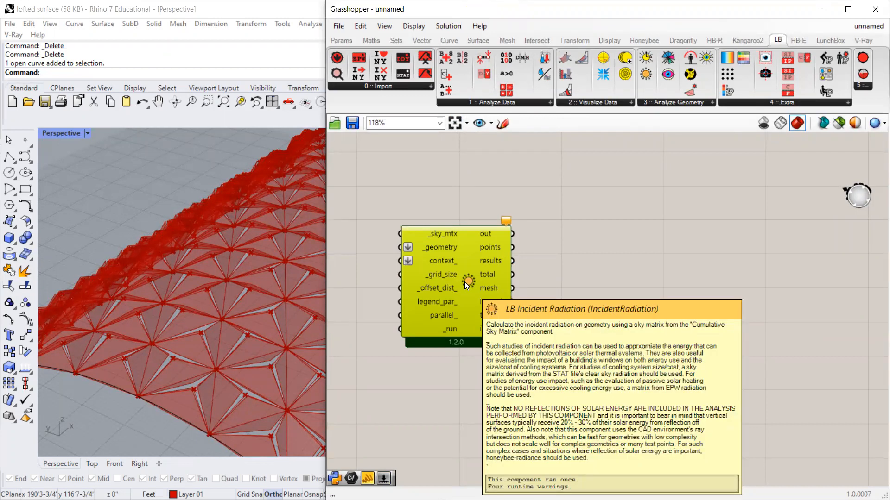
Step: Move the LB Incident Radiation component farther along the canvas to leave free space on its input side
click(607, 253)
scroll(636, 267, down, 1)
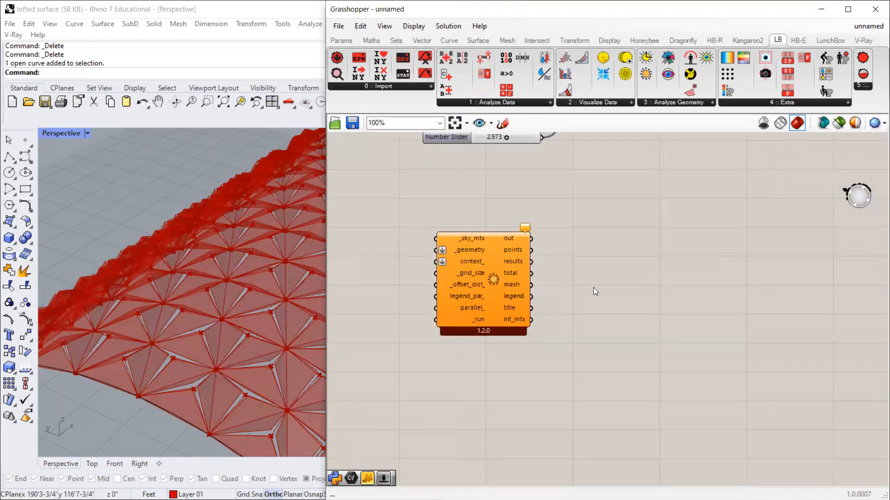
scroll(644, 308, down, 2)
click(517, 269)
scroll(508, 268, up, 3)
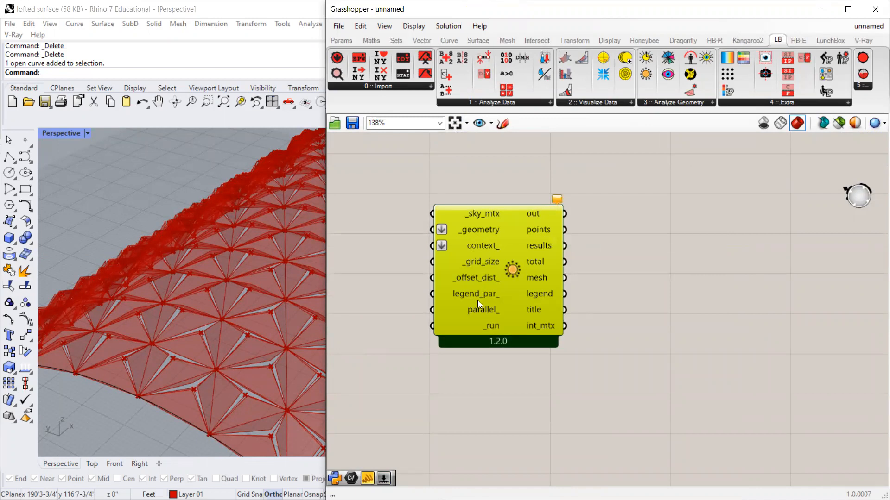
drag(502, 323, 502, 322)
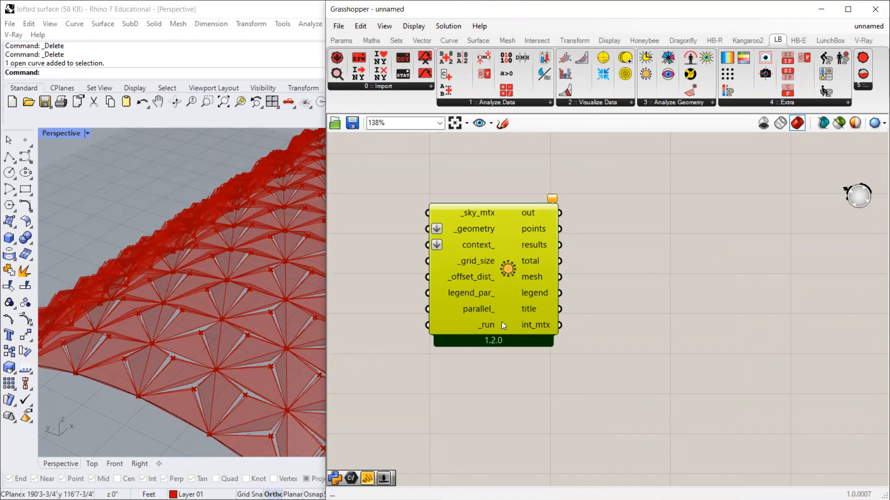
drag(501, 322, 636, 327)
click(738, 241)
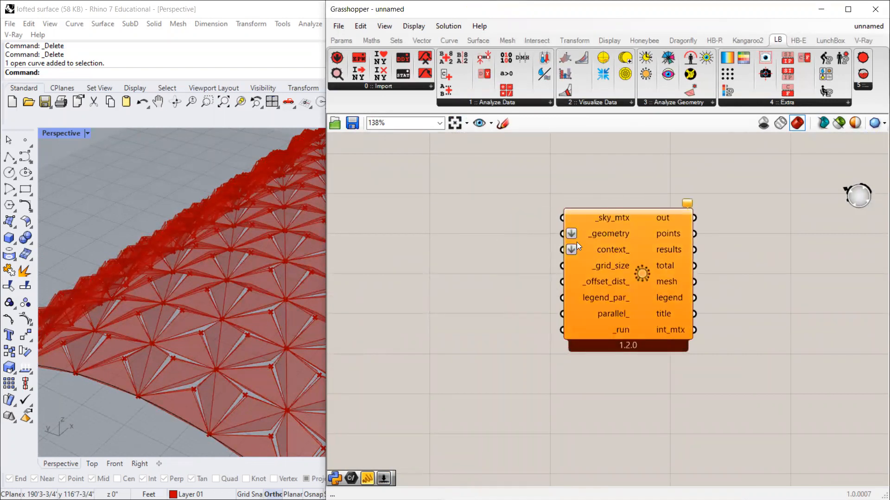
Step: Add an LB Import EPW component on the input side of LB Incident Radiation and adjust its position
scroll(766, 337, down, 4)
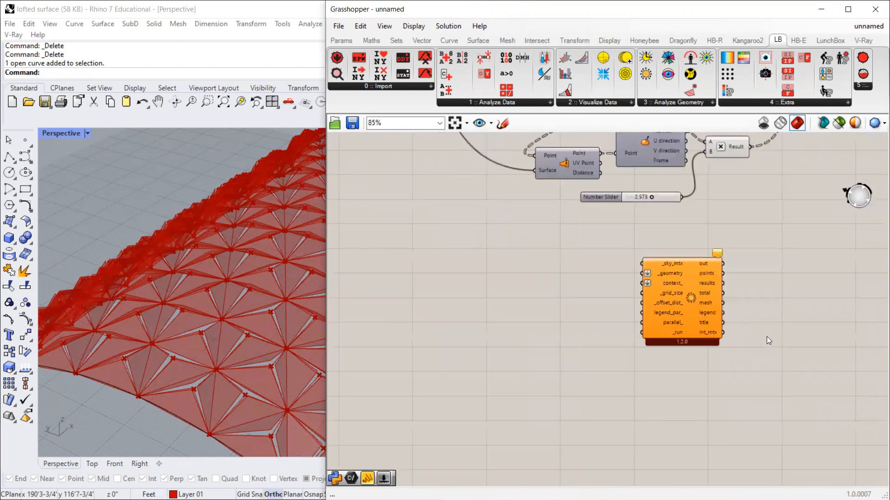
click(700, 306)
scroll(431, 289, down, 2)
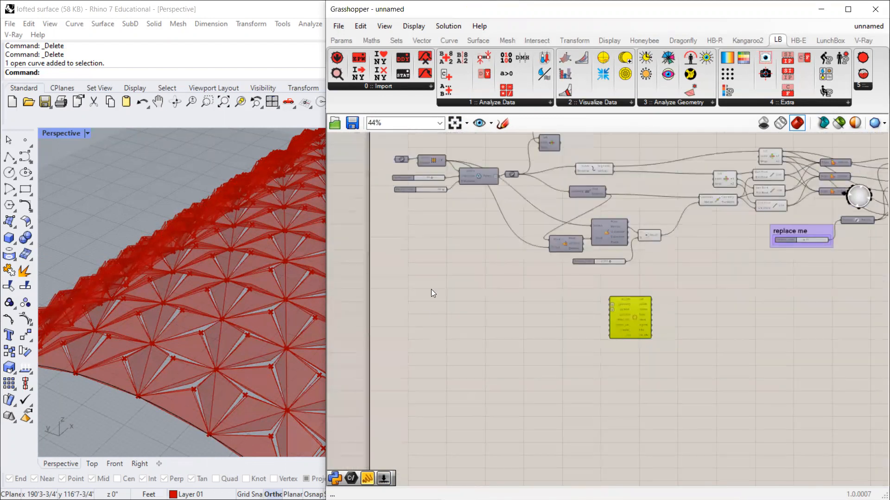
scroll(432, 286, up, 3)
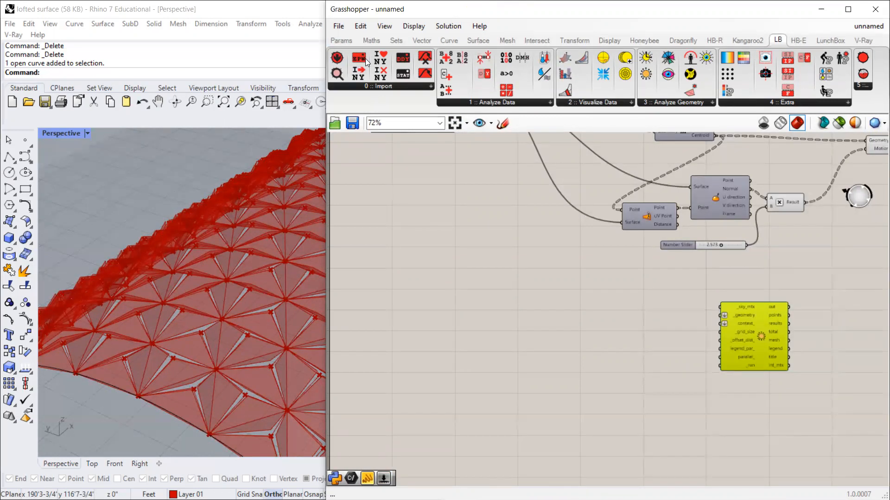
drag(360, 62, 465, 321)
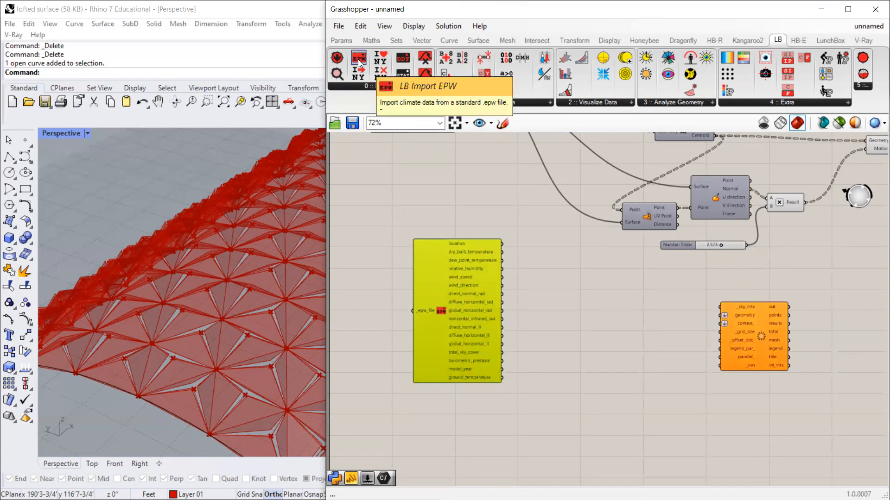
scroll(434, 316, up, 3)
drag(495, 288, 573, 320)
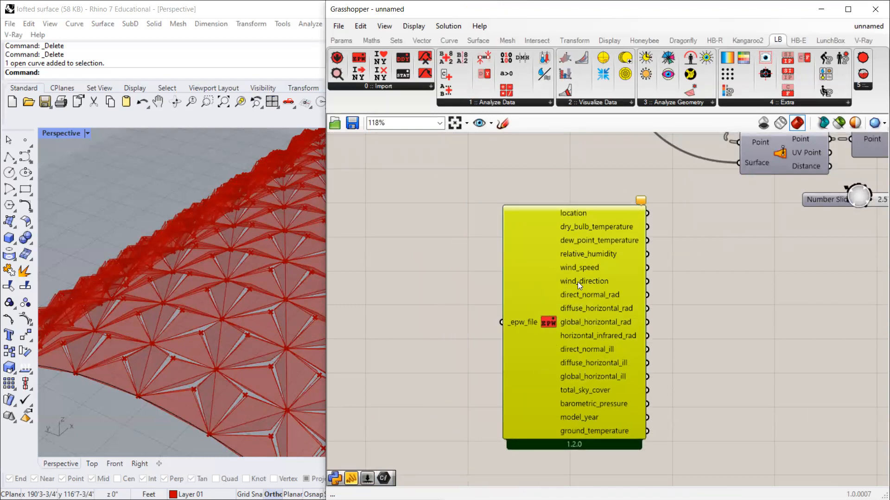
drag(577, 282, 557, 259)
click(441, 291)
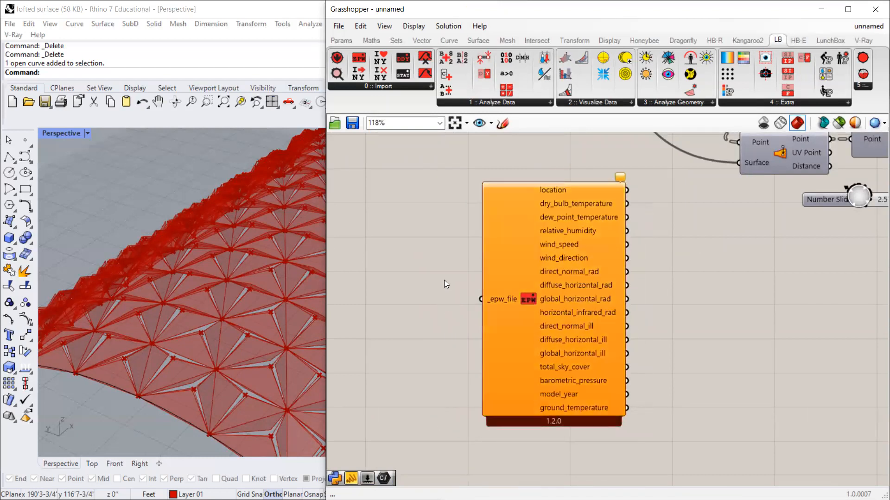
mouse_move(569, 329)
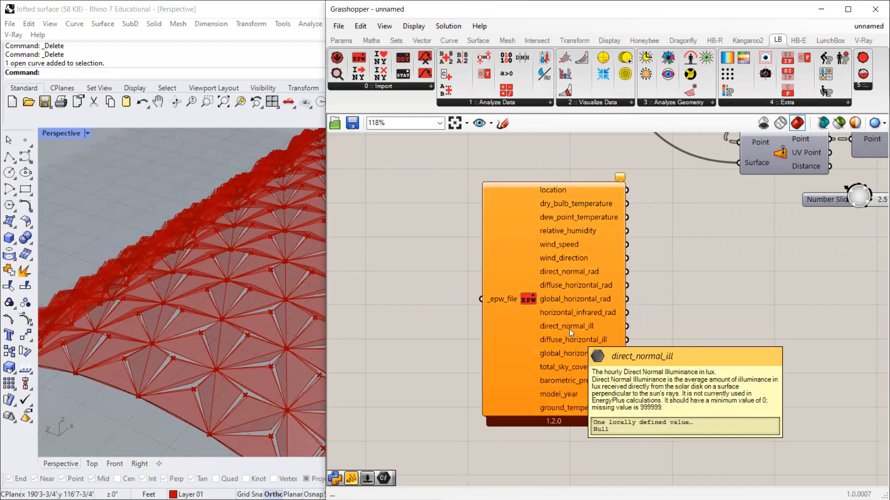
Step: Shift the LB Import EPW component slightly on the canvas
drag(560, 310, 571, 312)
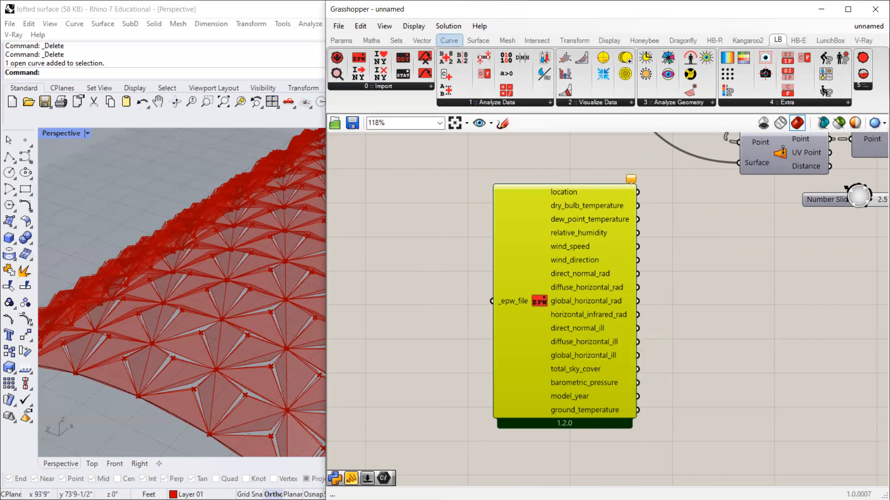
Step: Switch to Chrome, search for "epw map ladybug", and open the Ladybug Tools epwmap page in a maximized window
key(alt+Tab)
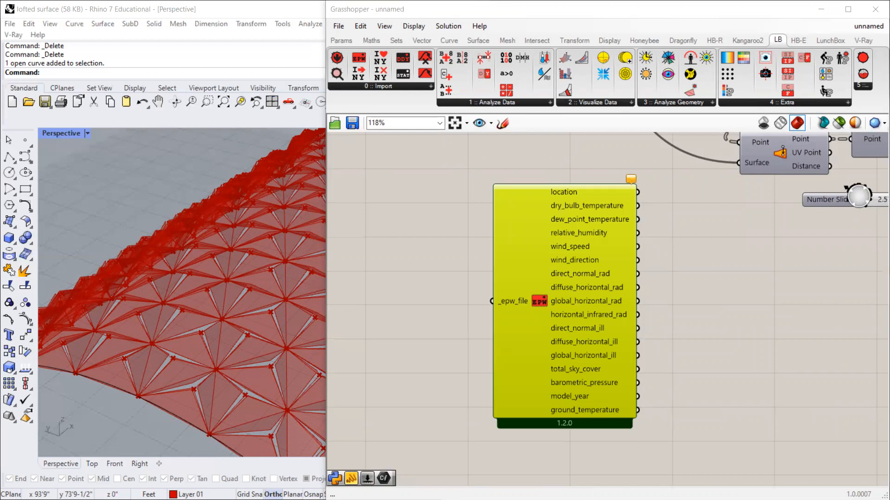
key(alt+Tab)
text(pe)
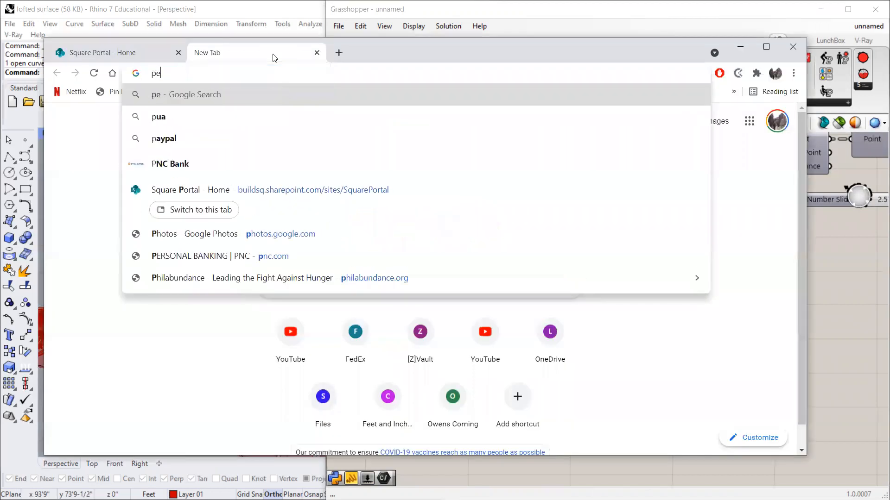
key(BackSpace)
key(BackSpace)
text(epw)
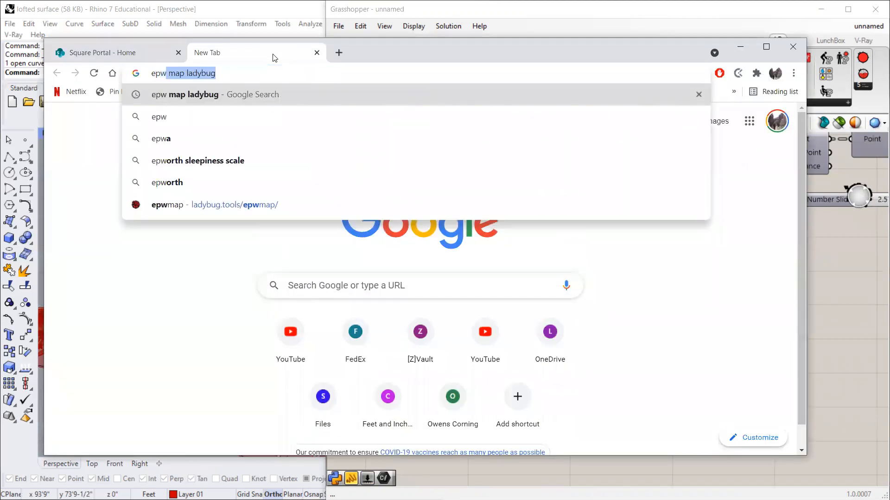
key(Return)
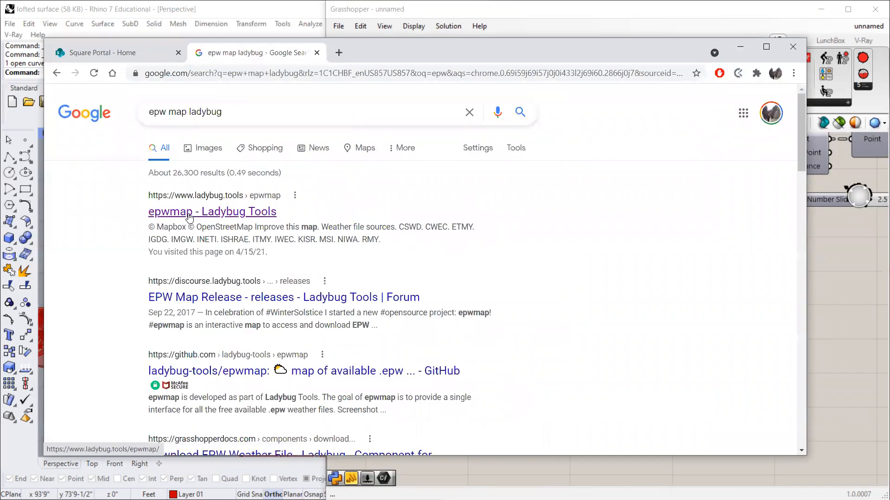
click(189, 214)
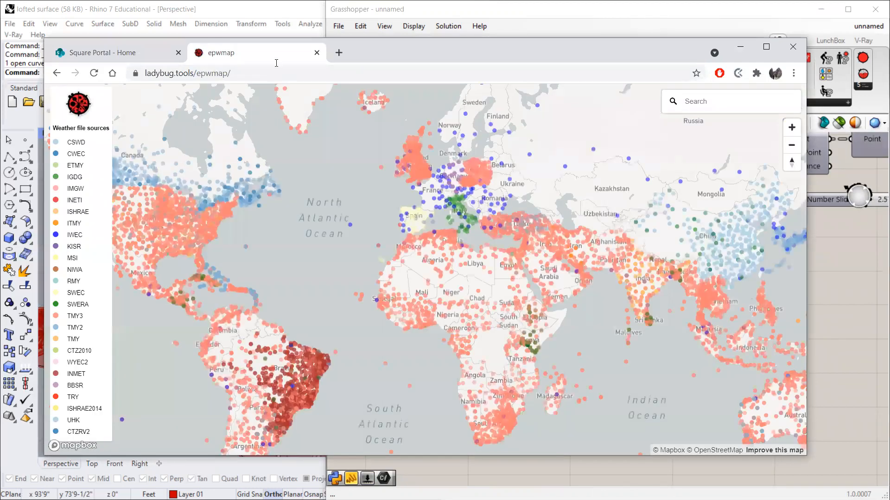
click(766, 46)
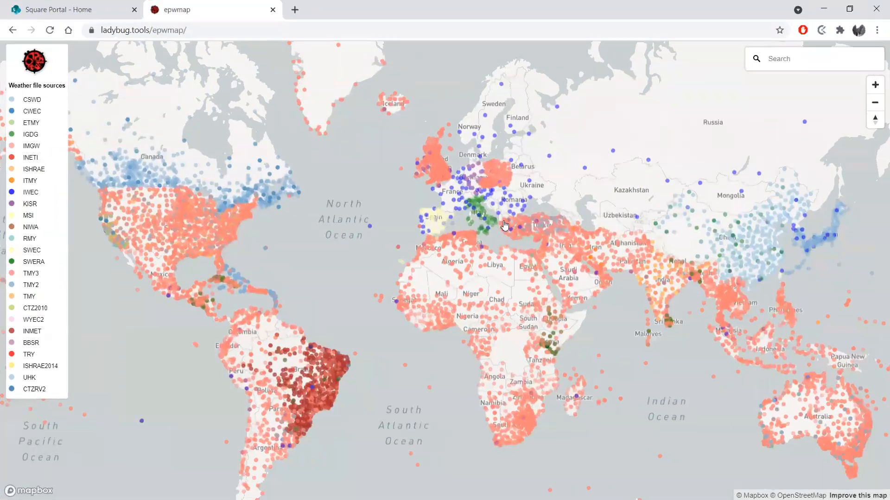
Step: Examine the worldwide distribution of available weather stations on the epwmap
scroll(504, 226, down, 3)
scroll(408, 213, up, 3)
scroll(204, 243, up, 2)
scroll(211, 244, down, 2)
scroll(363, 200, down, 1)
mouse_move(385, 204)
mouse_down()
mouse_move(369, 200)
mouse_move(387, 175)
mouse_move(397, 204)
mouse_move(369, 206)
mouse_up()
scroll(387, 175, down, 2)
scroll(399, 201, down, 2)
scroll(389, 209, up, 1)
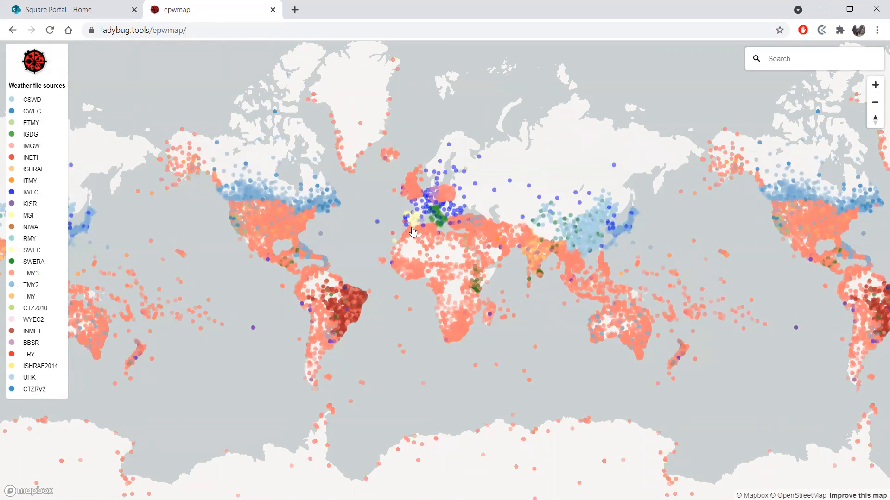
Step: Select the Dakhla AP weather station on the coast of Western Sahara to show its download options
scroll(412, 231, up, 3)
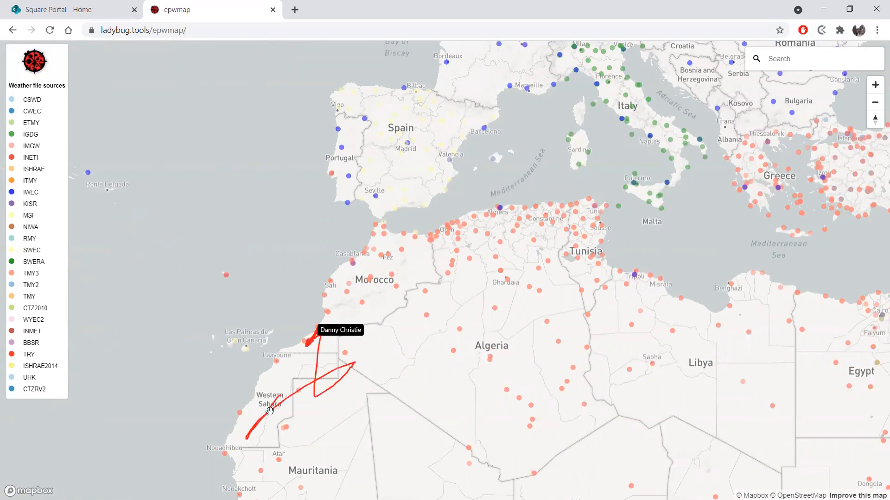
scroll(260, 414, up, 3)
scroll(245, 371, up, 4)
drag(242, 383, 353, 208)
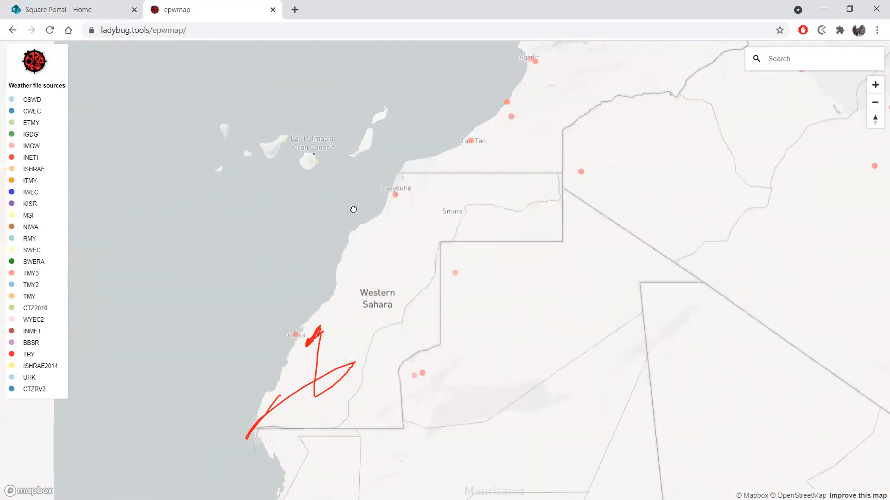
scroll(331, 306, up, 3)
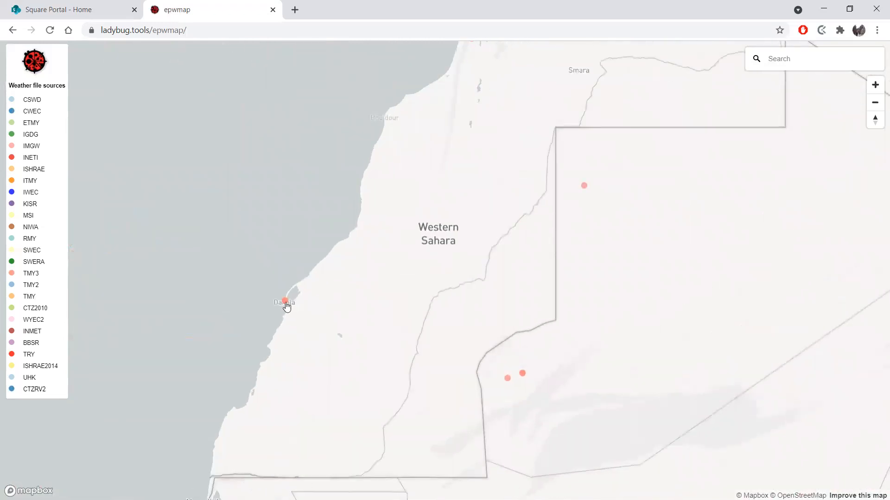
scroll(287, 306, down, 2)
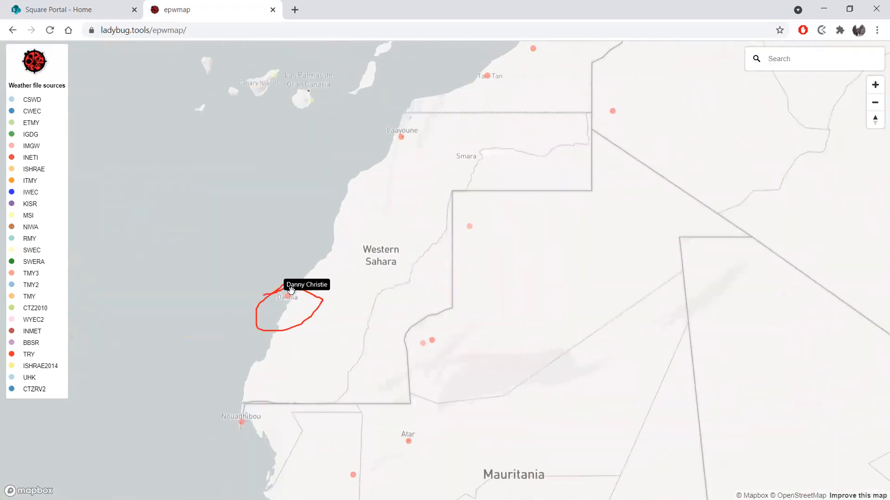
click(289, 299)
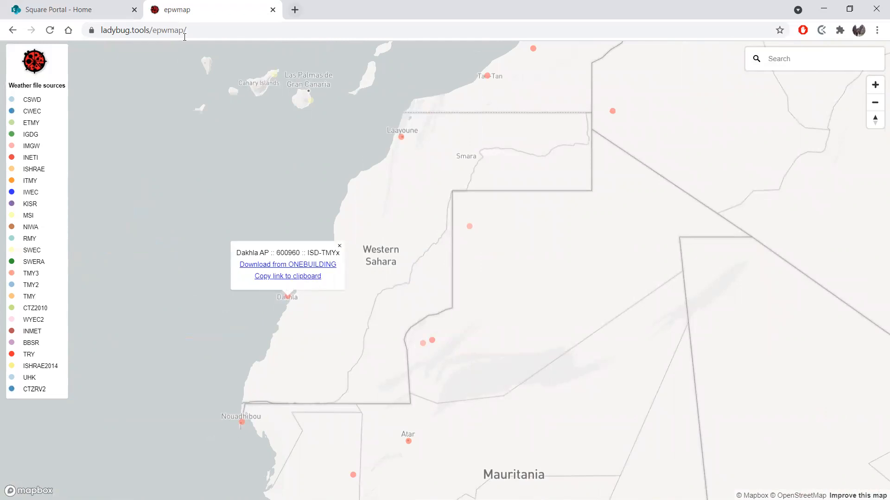
Step: Try to load the Dakhla weather file link, ESH_OUD_Dakhla.AP.600960_TMYx.2003-2017.zip, in a new browser tab
click(295, 10)
click(277, 30)
text(http://climate.onebuilding.org/WMO_Region_1_Africa/ESH_Western_Sahara/ESH_OUD_Dakhla.AP.600960_TMYx.2003-2017.zip)
key(Return)
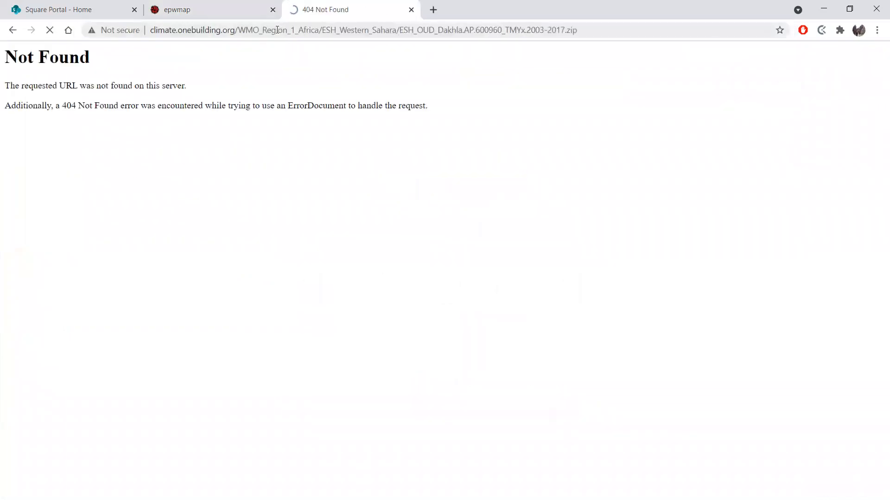
click(232, 13)
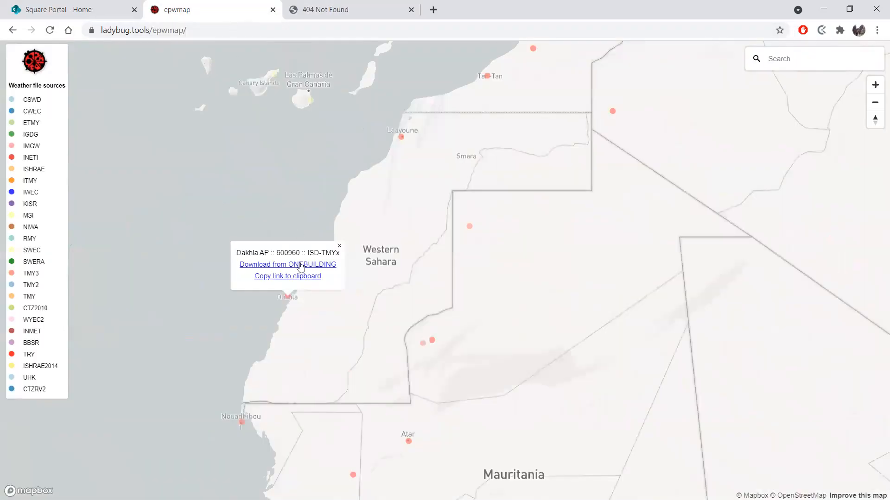
click(316, 18)
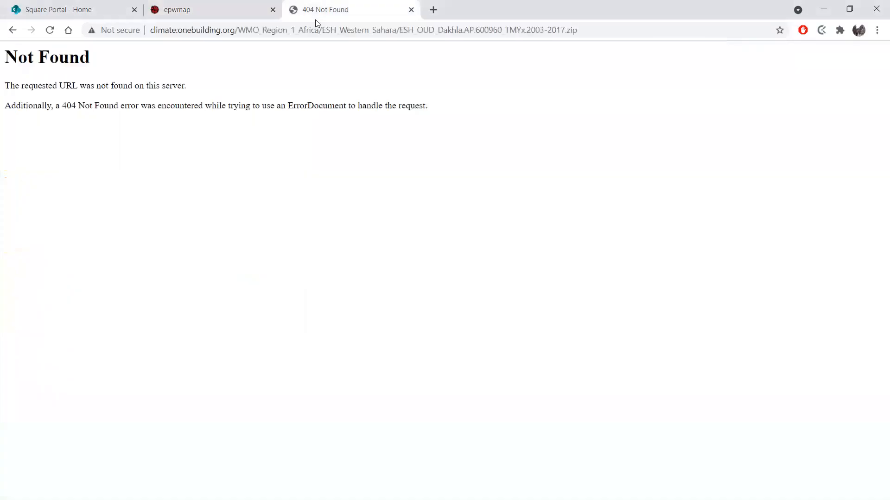
click(259, 11)
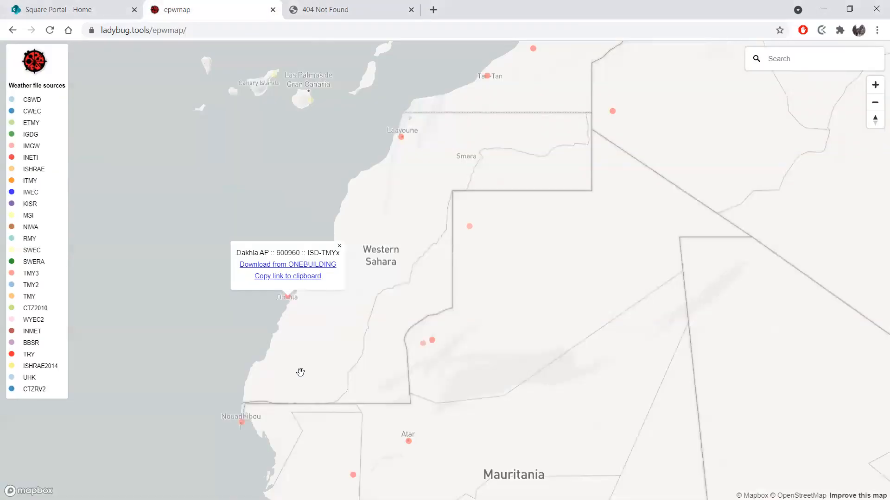
Step: Copy the Dakhla station link again and retry it, and also try the station's ONEBUILDING download
right_click(304, 283)
click(272, 277)
click(315, 10)
click(281, 26)
text(http://climate.onebuilding.org/WMO_Region_1_Africa/ESH_Western_Sahara/ESH_OUD_Dakhla.AP.600960_TMYx.2003-2017.zip)
key(Return)
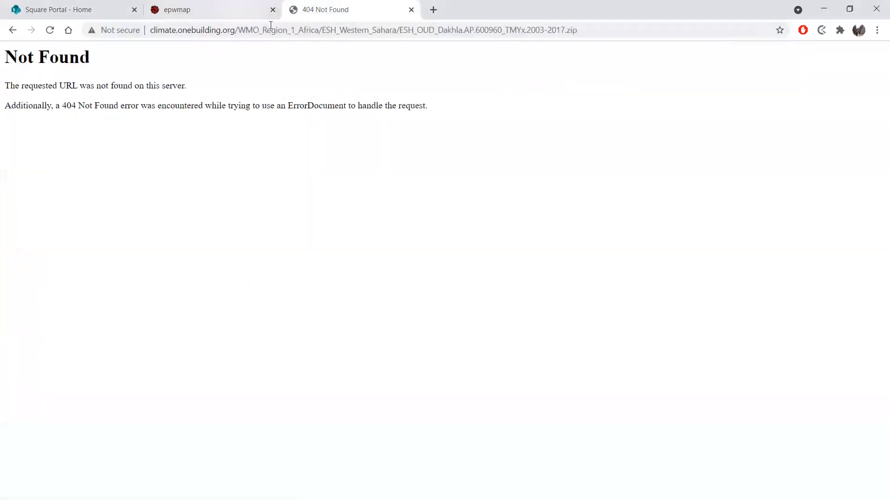
click(260, 10)
click(277, 266)
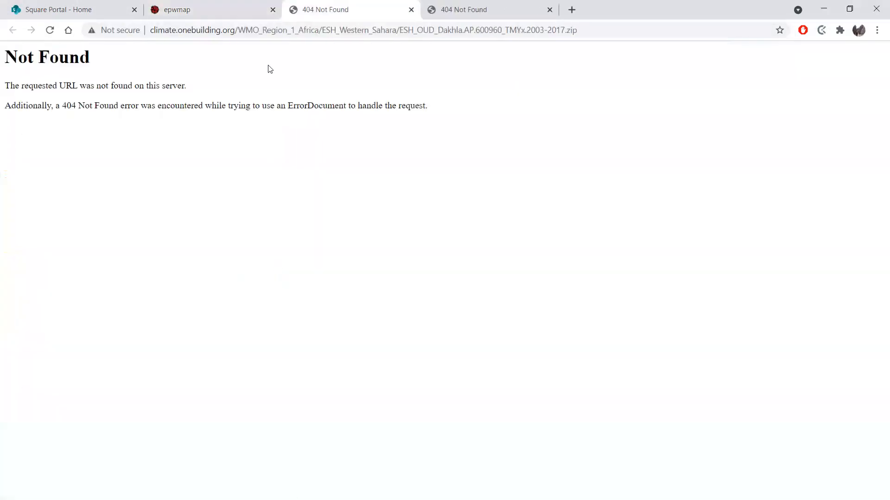
click(231, 10)
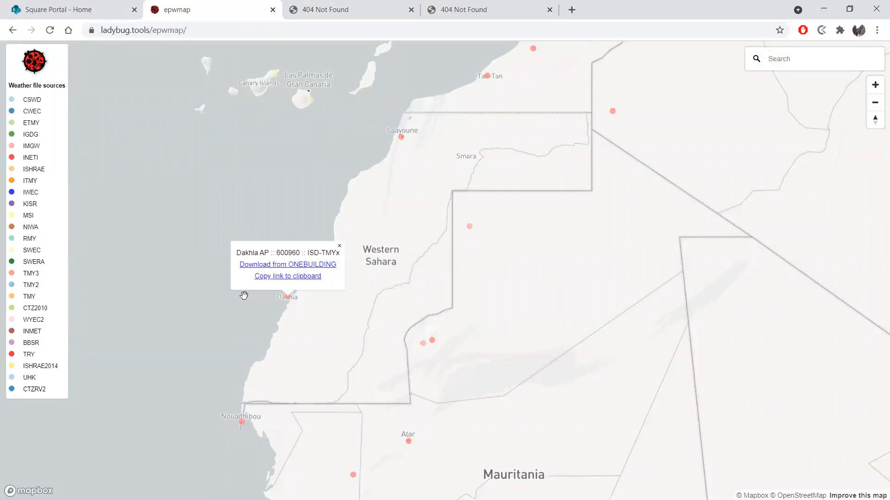
Step: Select the Pemba AP weather station on the northern coast of Mozambique to show its download options
scroll(244, 296, down, 10)
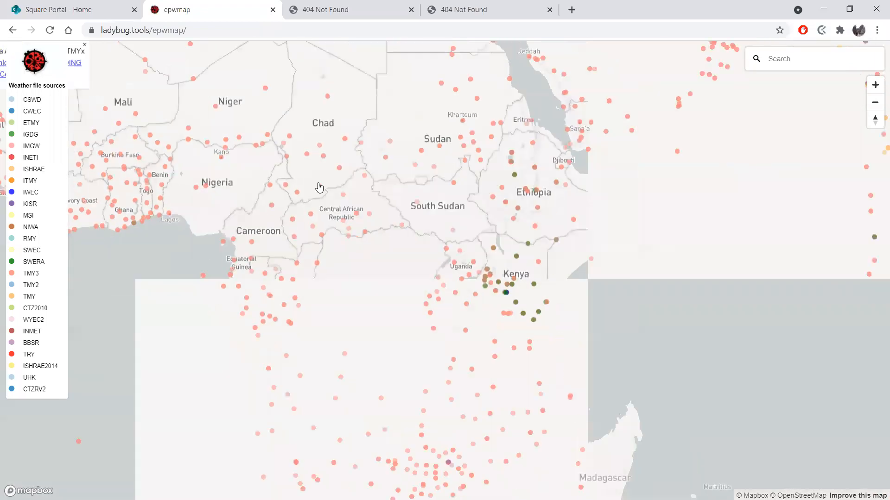
scroll(426, 280, up, 5)
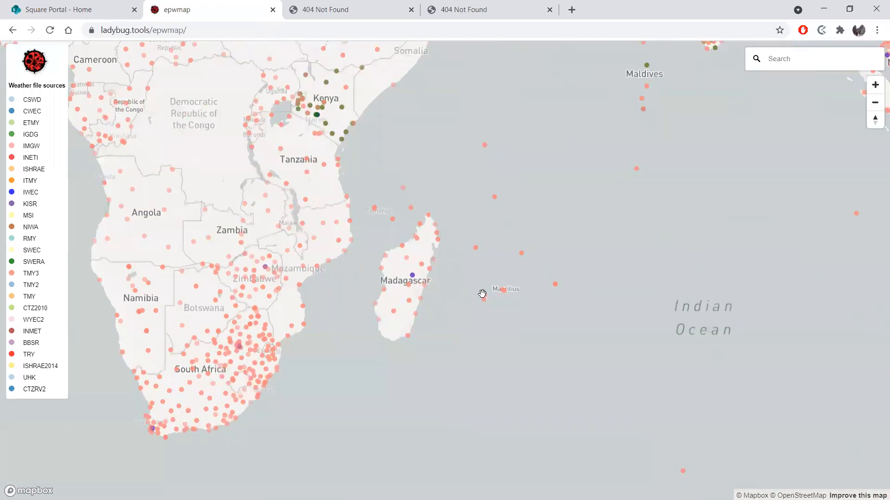
drag(274, 242, 407, 242)
scroll(299, 244, up, 6)
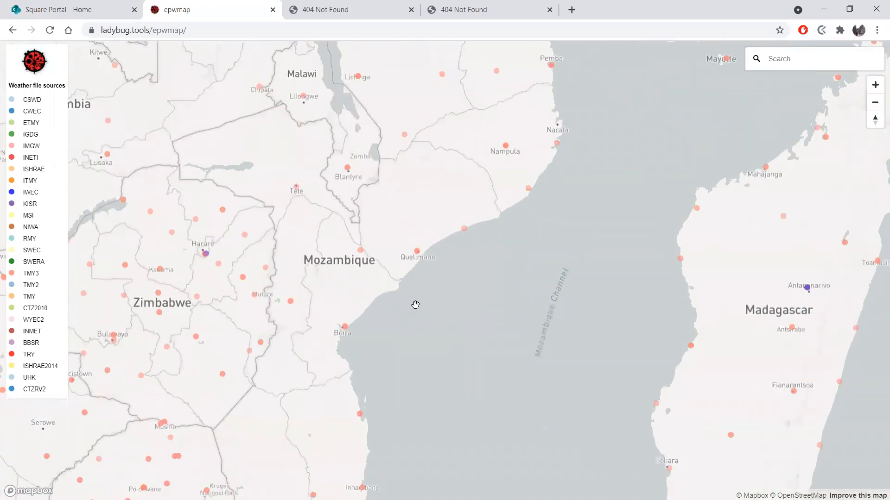
drag(530, 234, 483, 297)
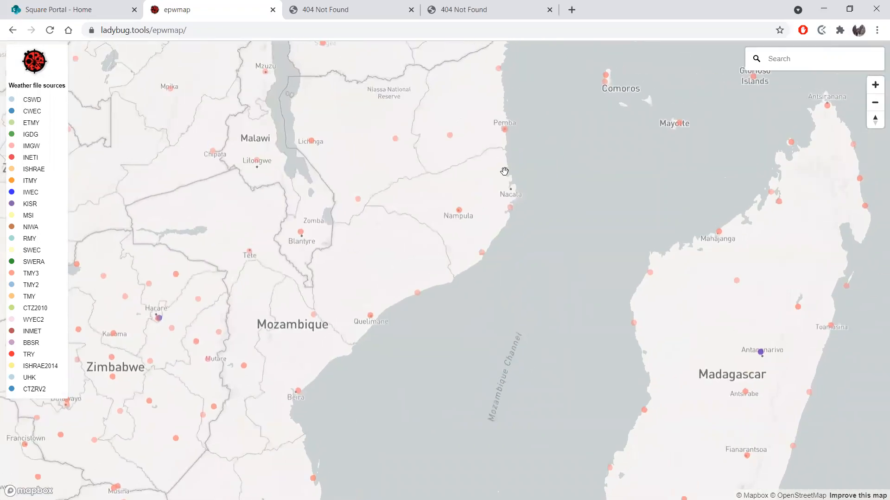
scroll(504, 172, up, 3)
drag(505, 116, 469, 241)
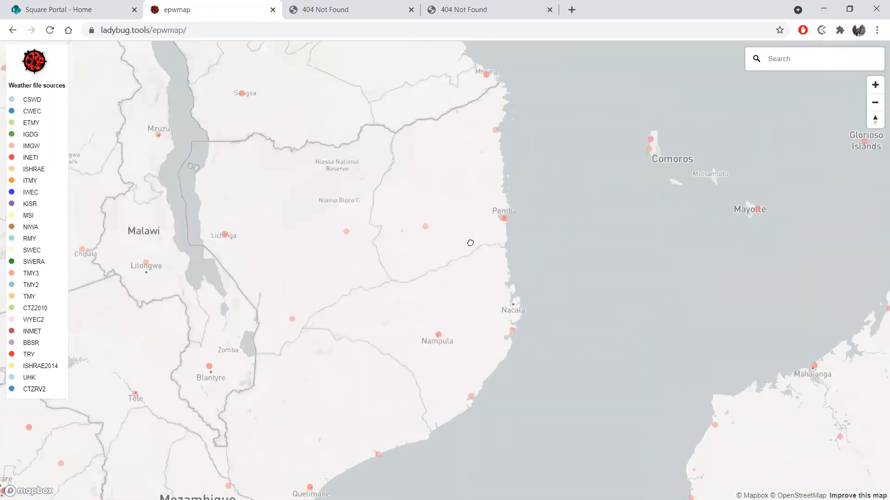
scroll(532, 227, up, 1)
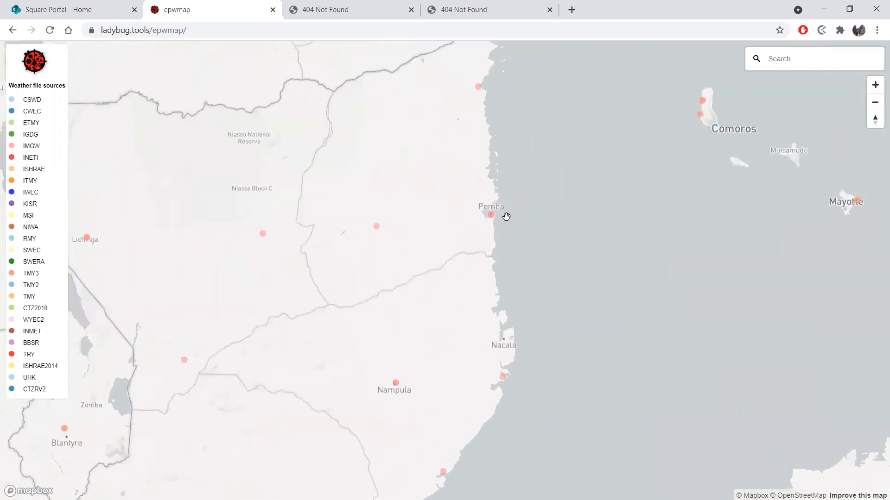
click(491, 215)
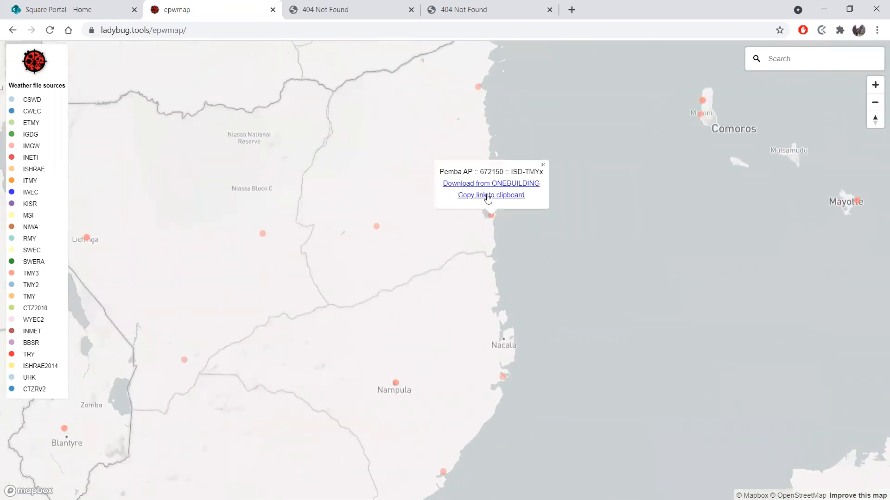
Step: Download the Pemba weather file zip and show it in its download folder
click(307, 13)
click(305, 31)
key(ctrl+v)
key(Return)
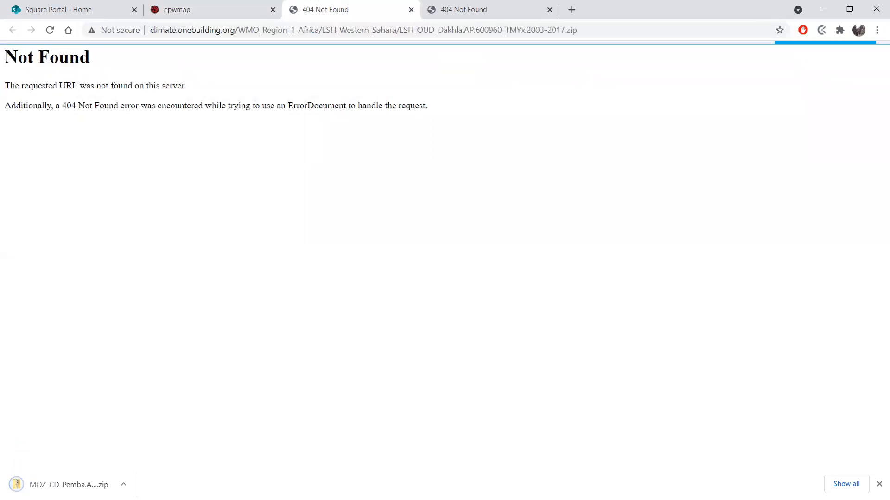
click(123, 484)
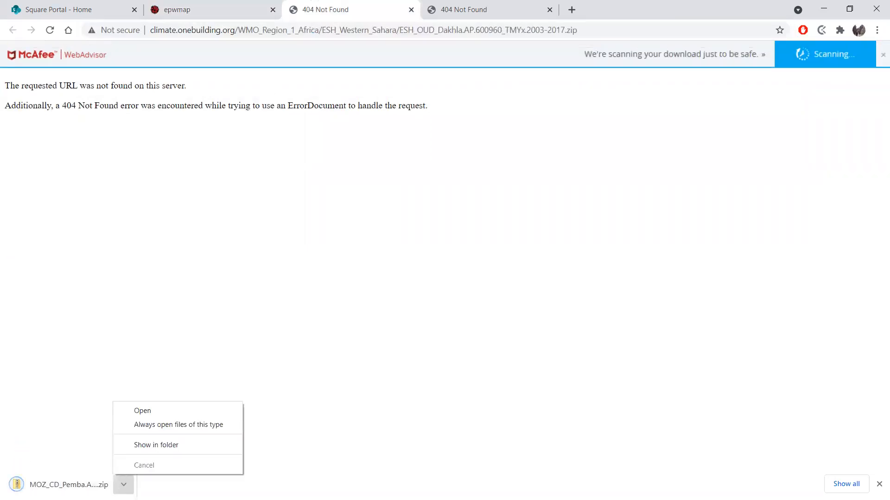
click(153, 449)
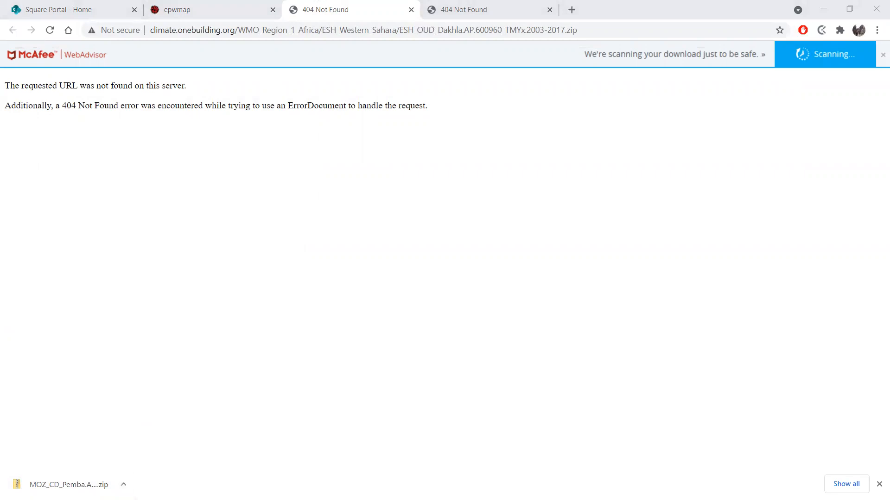
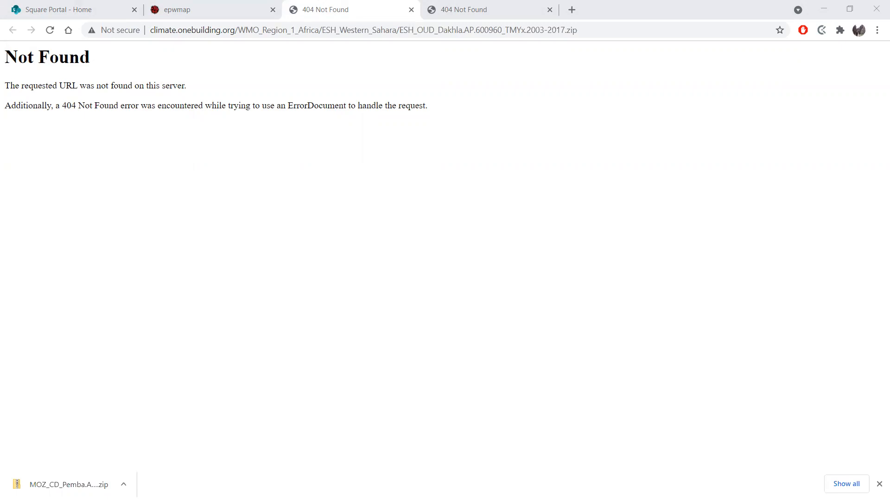
Step: Switch back to Grasshopper and place a File Path parameter beside the EPW import component
click(823, 10)
click(443, 271)
scroll(475, 274, down, 2)
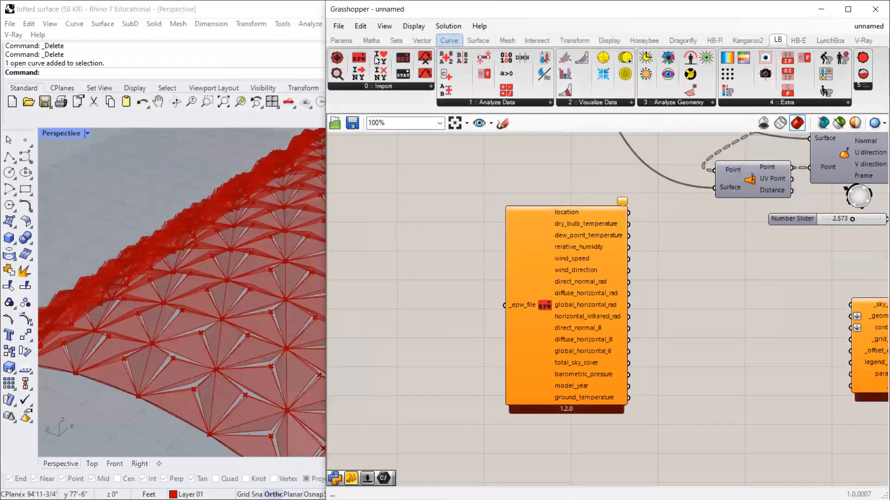
click(341, 39)
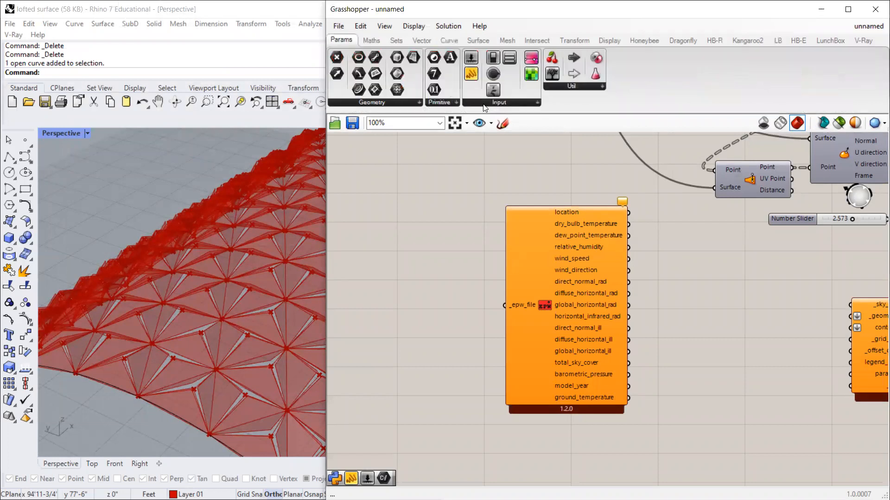
click(487, 101)
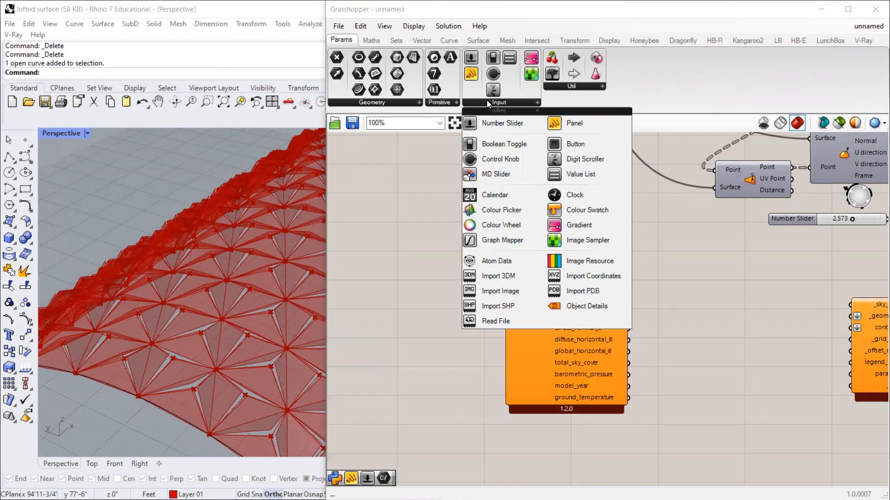
click(438, 102)
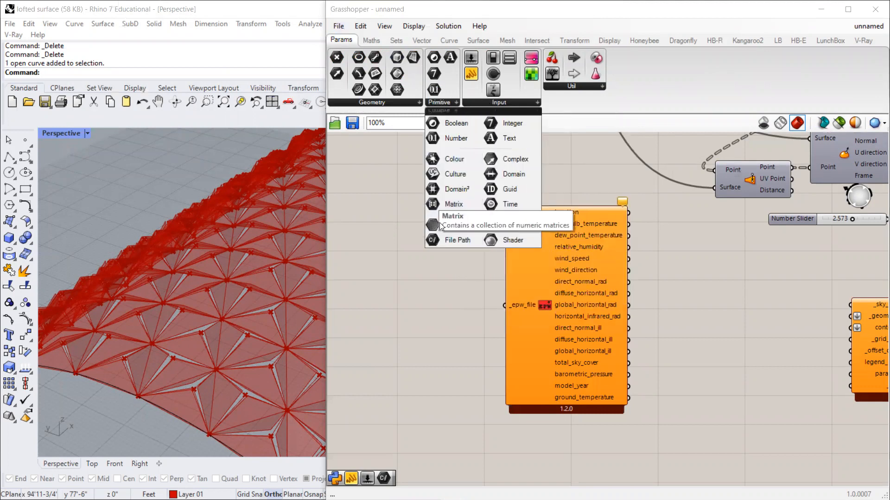
drag(445, 239, 431, 277)
scroll(426, 285, up, 3)
Step: Set the File Path parameter to MOZ_CD_Pemba.AP.672150_TMYx.epw from the Pemba folder in Lecture > Ladybug Class
right_click(431, 278)
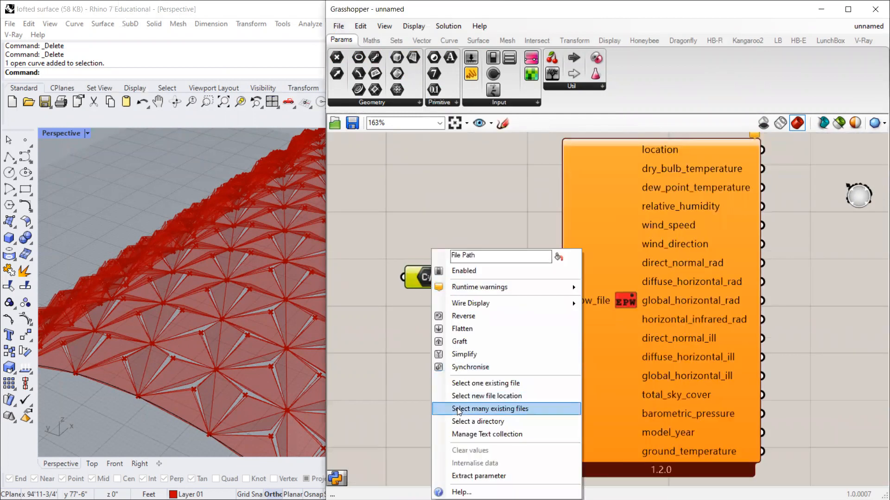
click(478, 384)
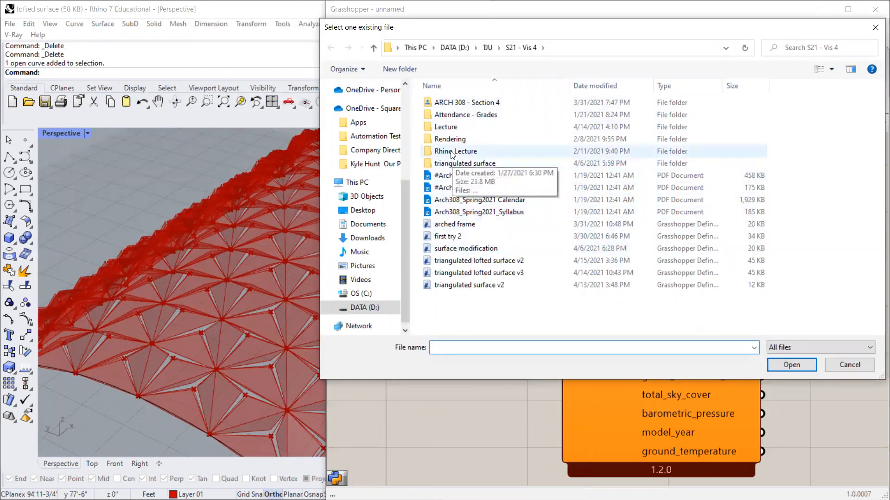
double_click(458, 129)
double_click(462, 116)
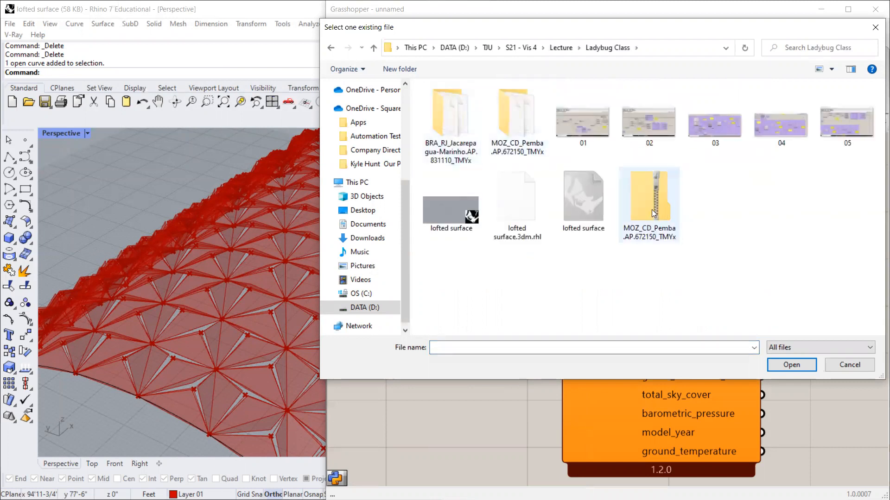
double_click(521, 147)
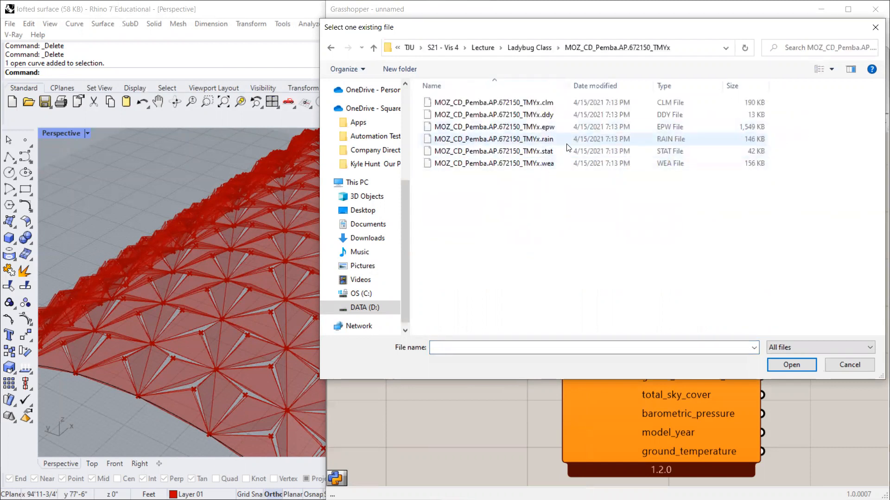
click(556, 127)
click(793, 365)
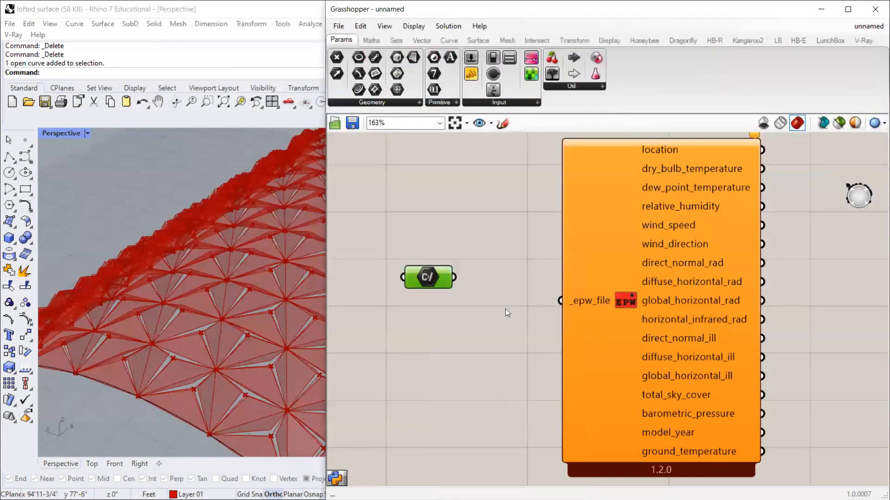
Step: Connect the File Path parameter to the _epw_file input of the EPW import component
drag(455, 278, 542, 300)
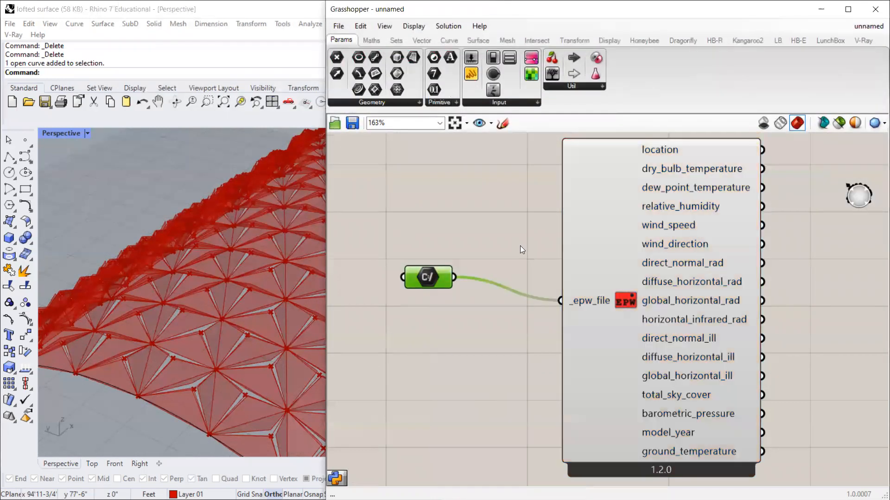
click(510, 238)
scroll(539, 253, down, 3)
scroll(603, 250, up, 3)
scroll(713, 241, down, 3)
Step: Reposition the File Path parameter and the EPW import component so they line up on the canvas
drag(714, 240, 473, 294)
scroll(652, 223, up, 2)
scroll(651, 222, up, 1)
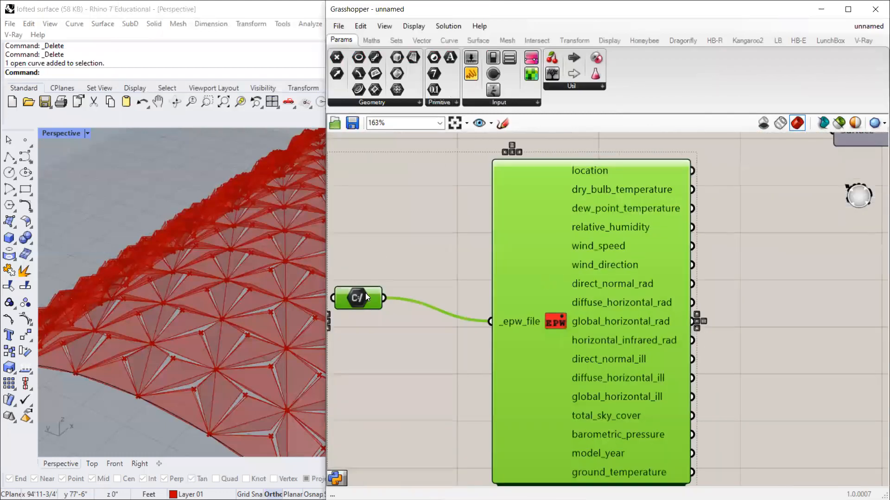
scroll(384, 291, down, 1)
click(415, 266)
scroll(374, 286, down, 3)
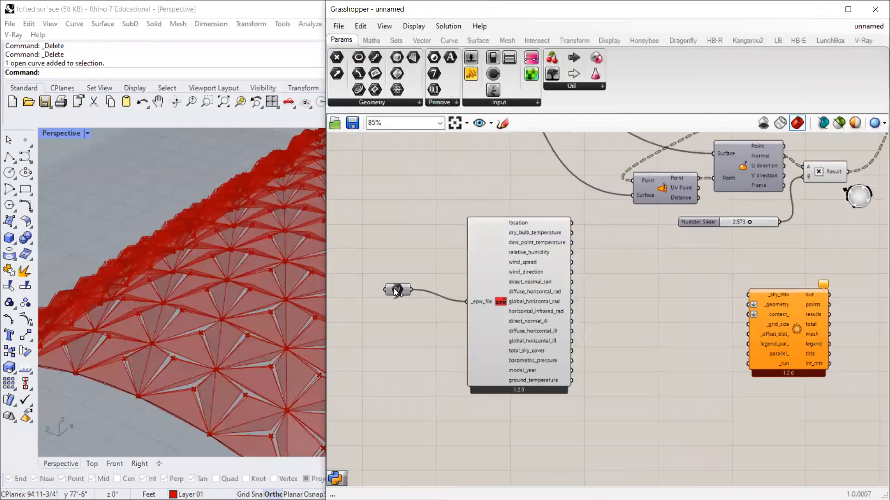
scroll(468, 293, up, 2)
drag(681, 284, 342, 330)
click(427, 209)
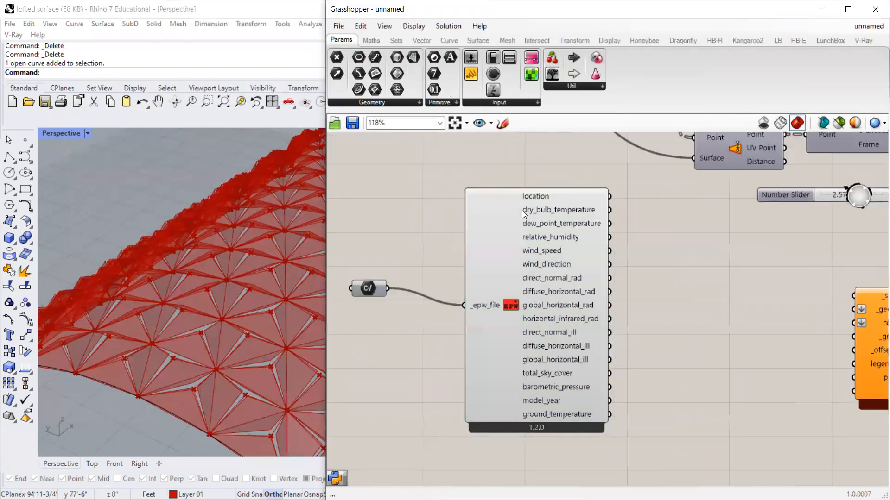
drag(362, 288, 376, 301)
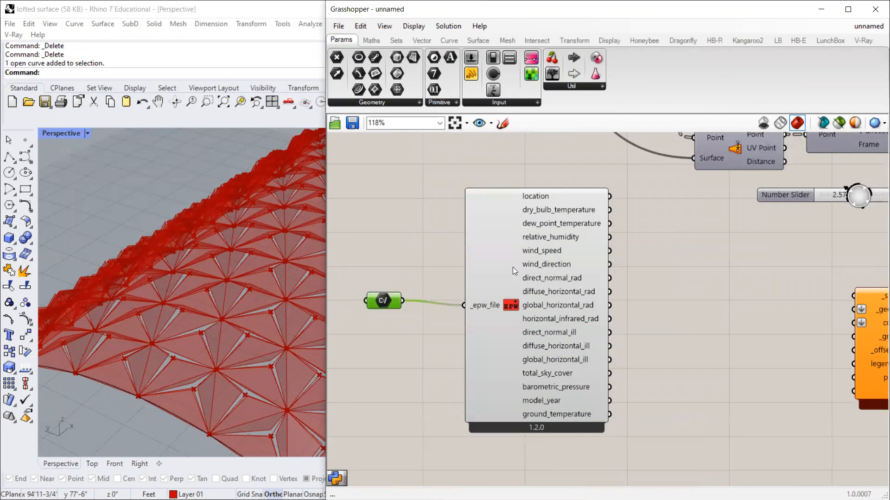
drag(568, 206, 557, 193)
scroll(468, 273, down, 3)
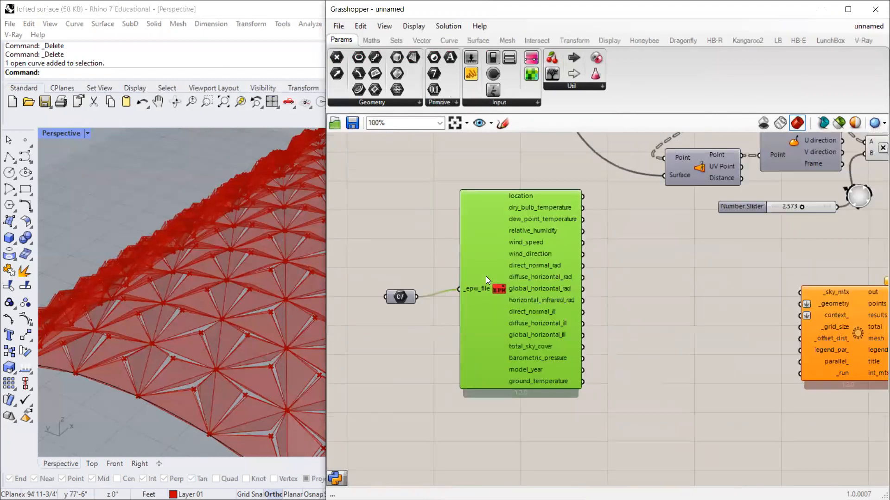
scroll(601, 300, up, 2)
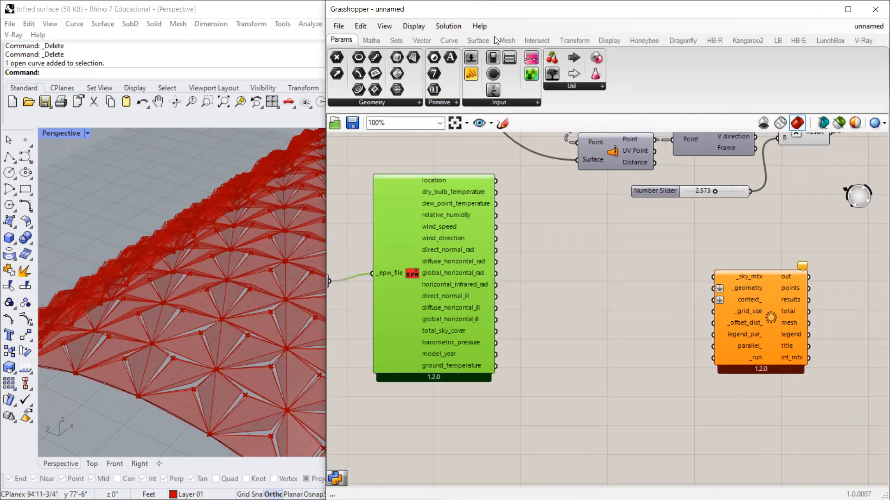
Step: Adjust the spacing between the EPW import and LB Incident Radiation components, leaving room for another component between them
mouse_move(755, 309)
mouse_down()
mouse_move(770, 306)
mouse_move(768, 314)
mouse_move(748, 314)
mouse_up()
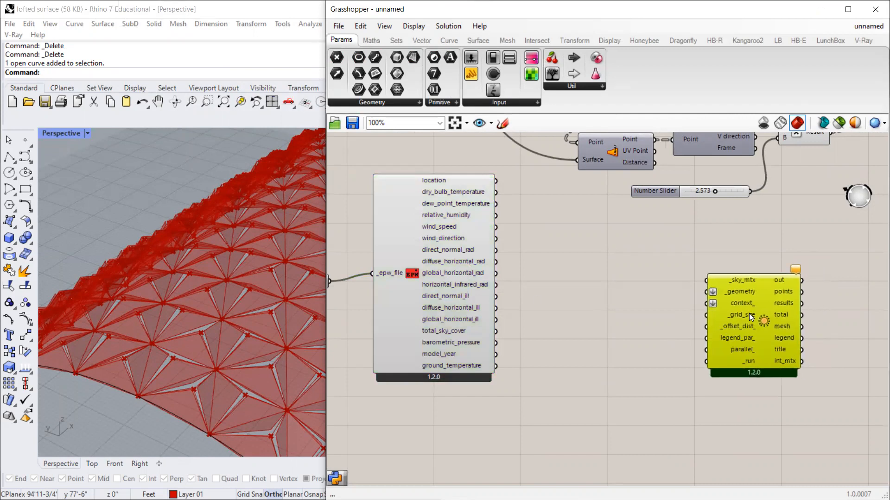
drag(459, 219, 461, 226)
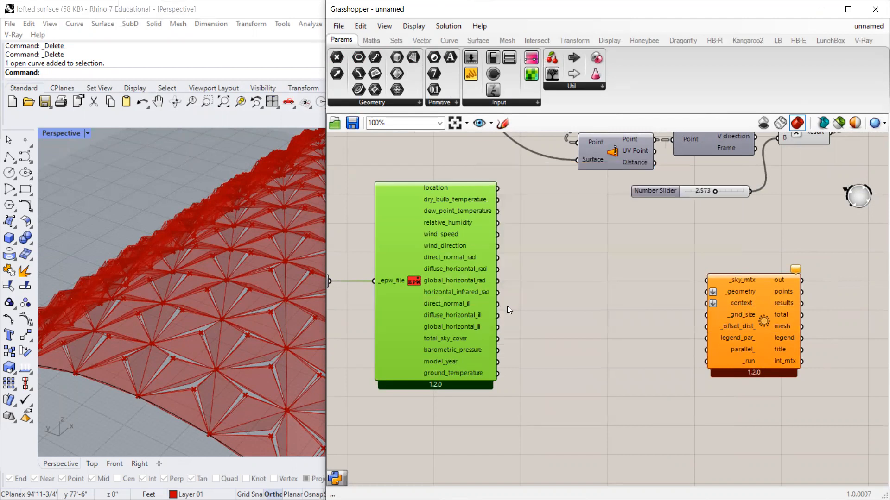
drag(772, 339, 661, 311)
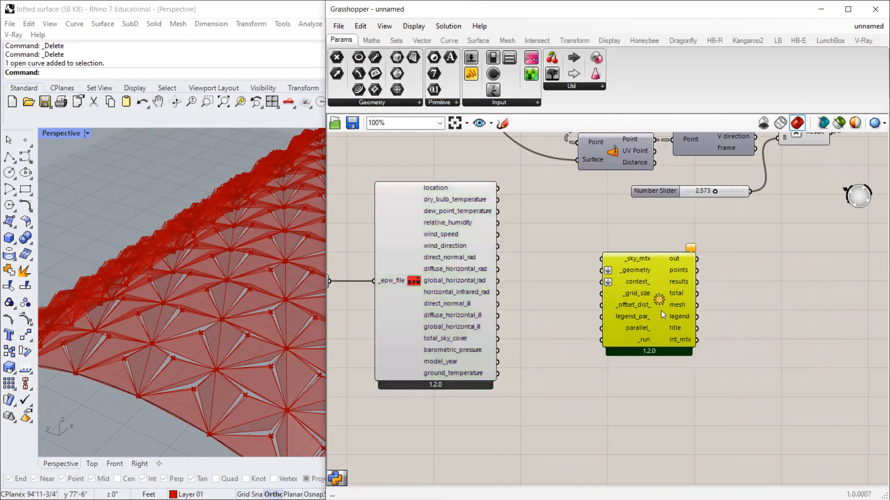
scroll(662, 311, up, 2)
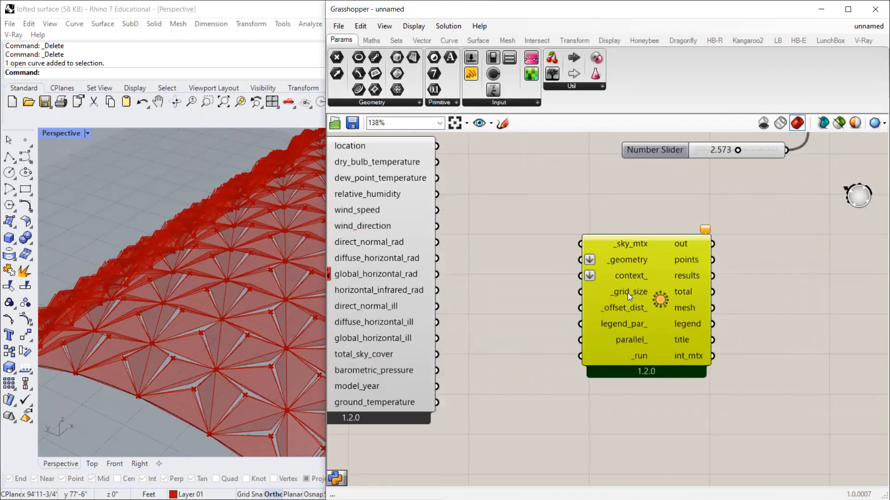
drag(630, 320, 726, 349)
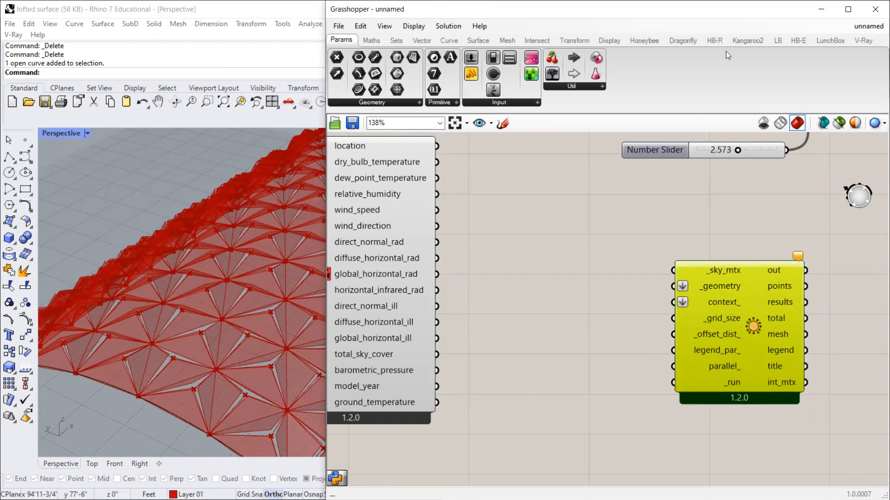
Step: Review the warnings on the LB Incident Radiation component to identify which inputs it still needs
click(783, 41)
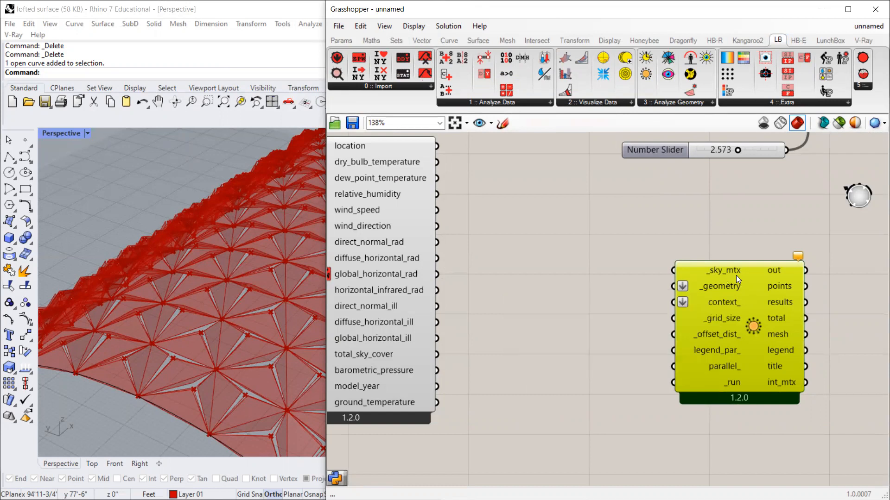
mouse_move(797, 258)
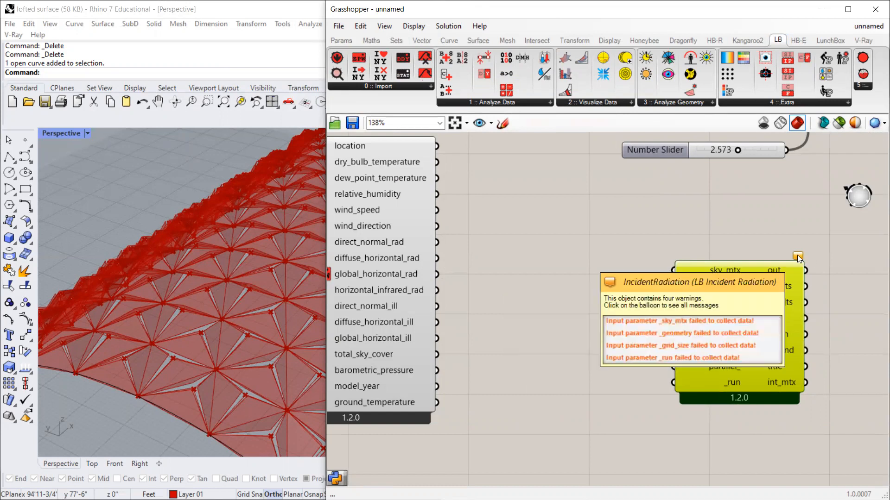
click(797, 257)
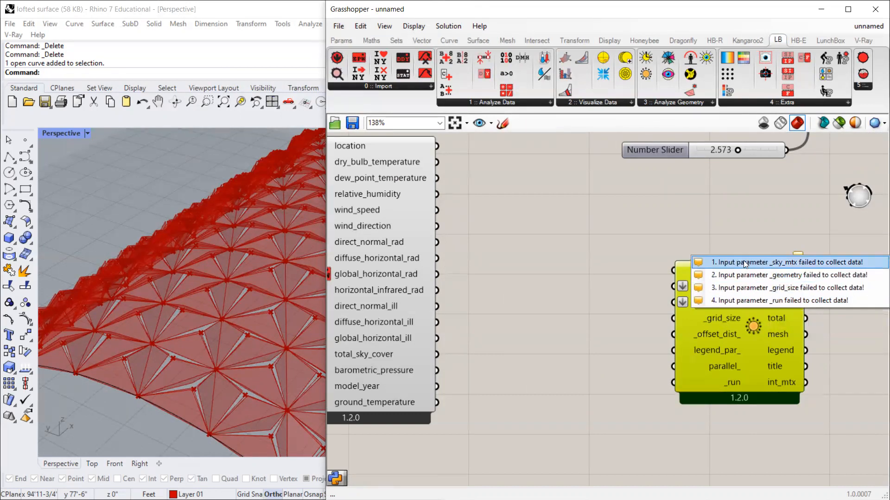
click(708, 235)
Step: Place an LB Cumulative Sky Matrix component between the EPW import and LB Incident Radiation components
mouse_move(737, 312)
mouse_down()
mouse_move(737, 293)
mouse_move(729, 300)
mouse_up()
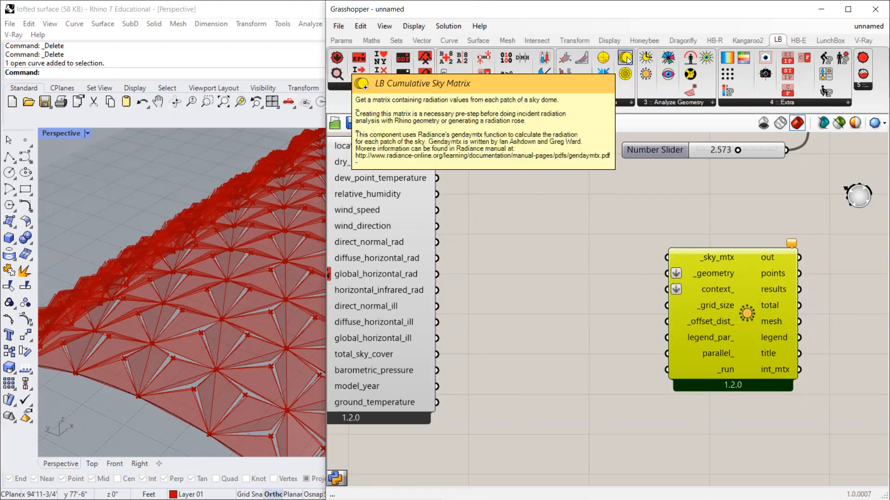
drag(625, 59, 563, 244)
drag(721, 307, 743, 313)
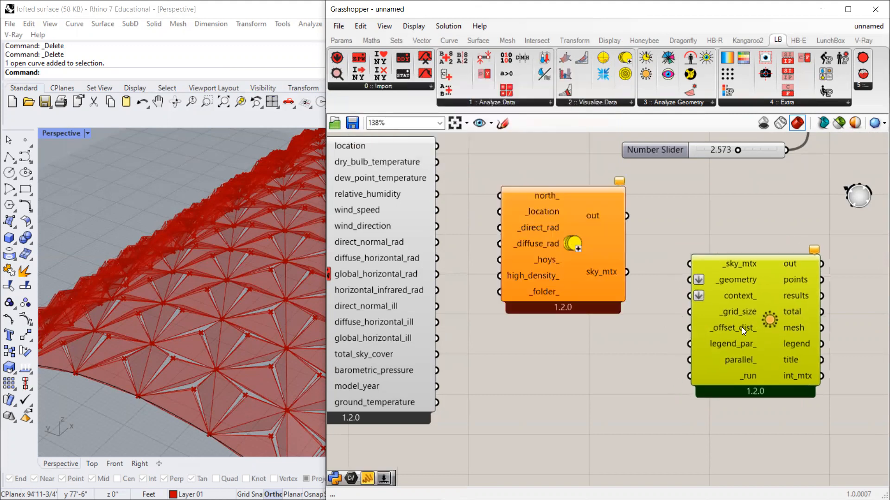
drag(589, 265, 589, 275)
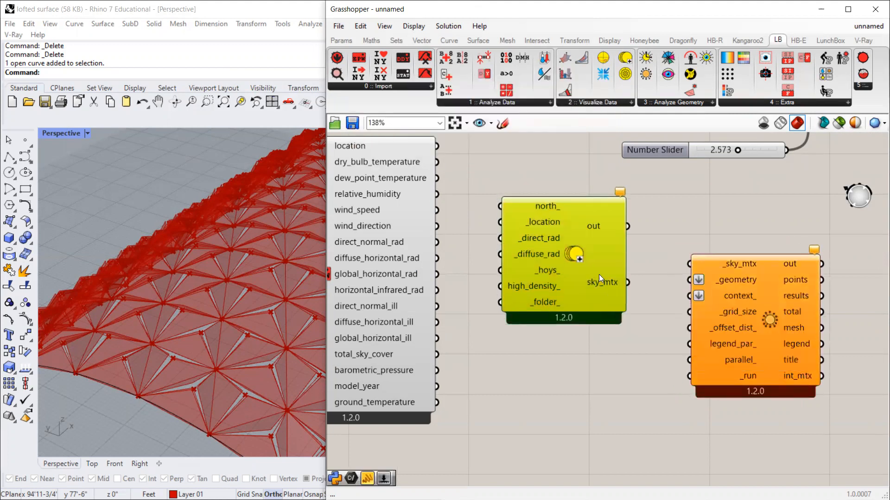
click(734, 297)
click(582, 232)
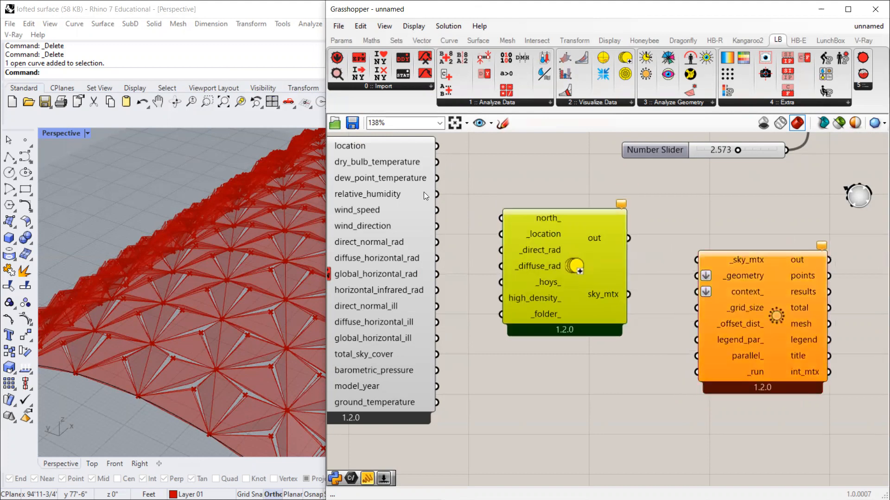
Step: Connect the EPW location, direct_normal_rad and diffuse_horizontal_rad outputs to the sky matrix's _location, _direct_rad and _diffuse_rad inputs
scroll(492, 212, down, 2)
scroll(493, 212, up, 1)
drag(480, 172, 534, 250)
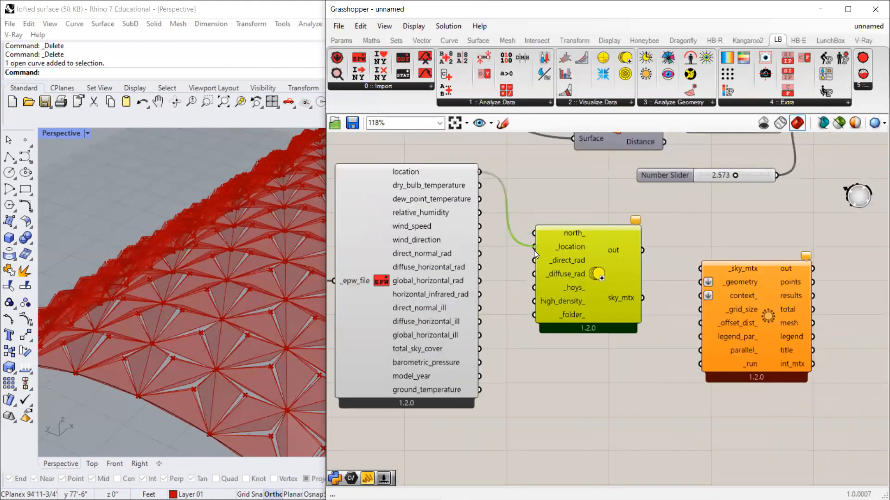
mouse_move(635, 222)
drag(478, 254, 536, 258)
mouse_move(574, 276)
drag(481, 267, 532, 274)
mouse_move(570, 249)
drag(587, 273, 606, 269)
click(579, 203)
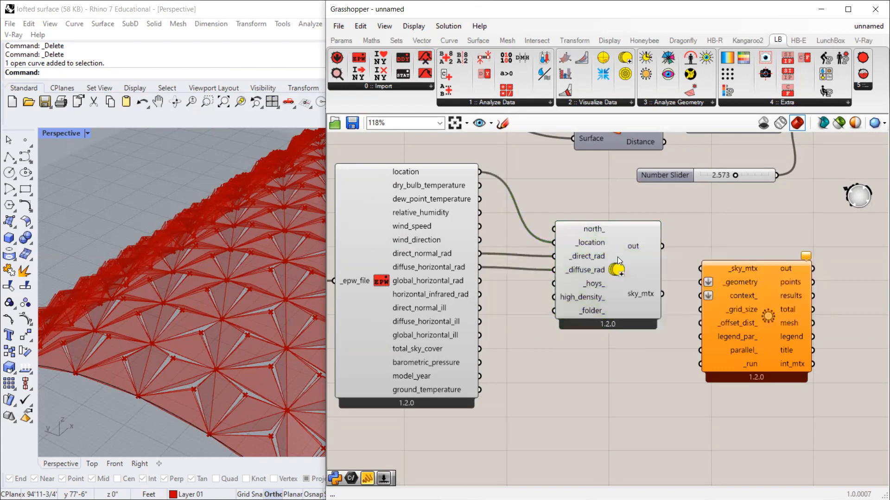
Step: Connect the sky_mtx output of the Cumulative Sky Matrix to the _sky_mtx input of LB Incident Radiation
drag(617, 261, 613, 271)
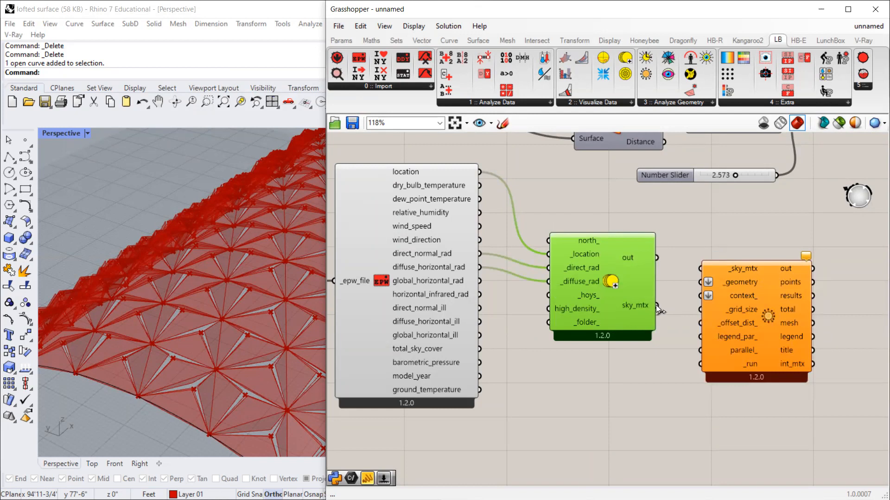
drag(656, 304, 701, 270)
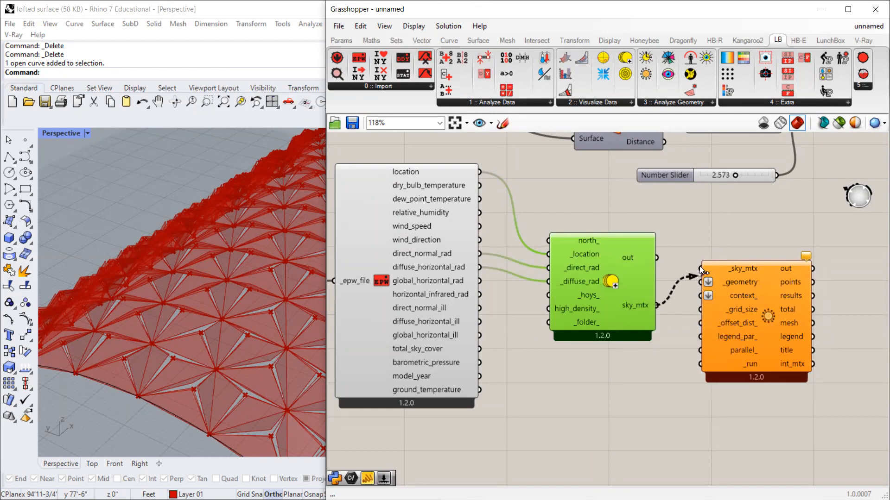
click(706, 217)
scroll(598, 306, down, 2)
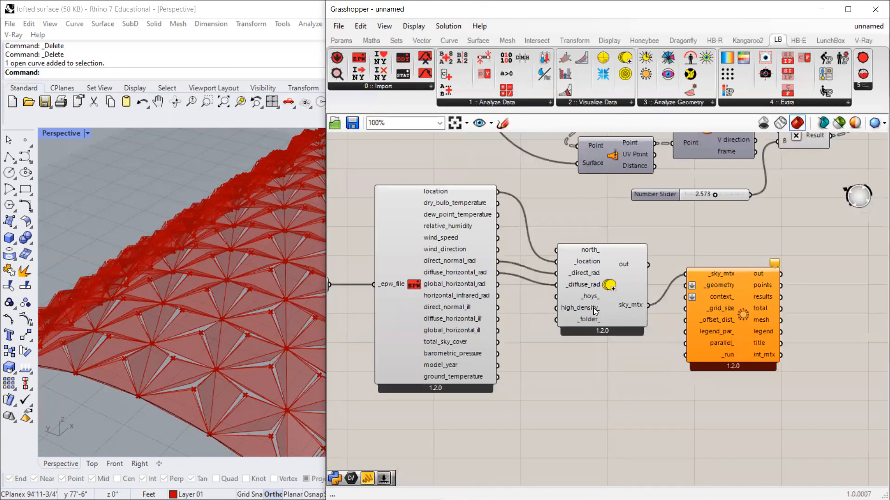
Step: Examine the description of the _hoys_ input on the LB Cumulative Sky Matrix component
scroll(593, 308, up, 4)
drag(594, 304, 597, 331)
scroll(598, 330, down, 1)
scroll(598, 330, up, 1)
mouse_move(591, 328)
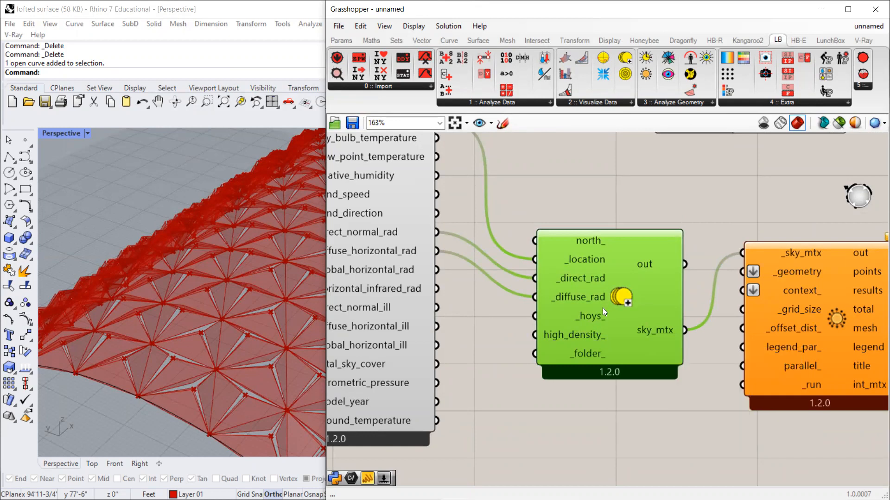
drag(603, 308, 608, 343)
mouse_move(591, 343)
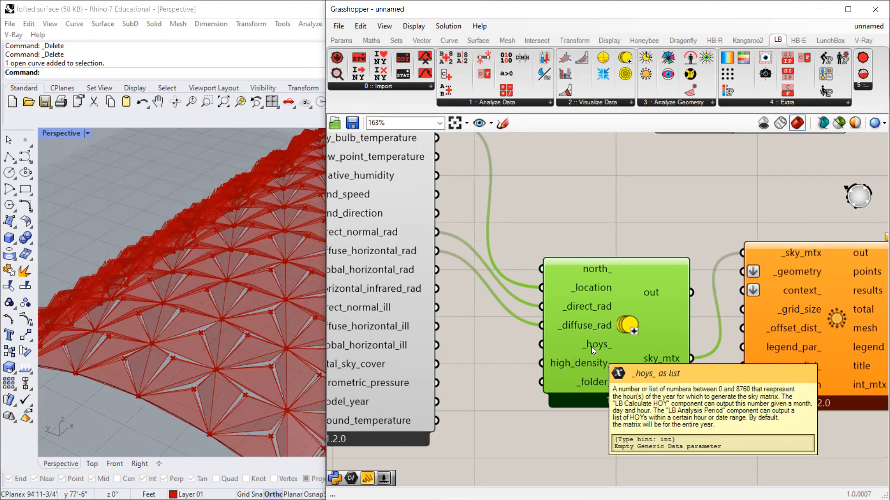
Step: Move the Cumulative Sky Matrix component up and place an LB Calculate HOY component below the EPW import and sky matrix components
drag(607, 314, 607, 281)
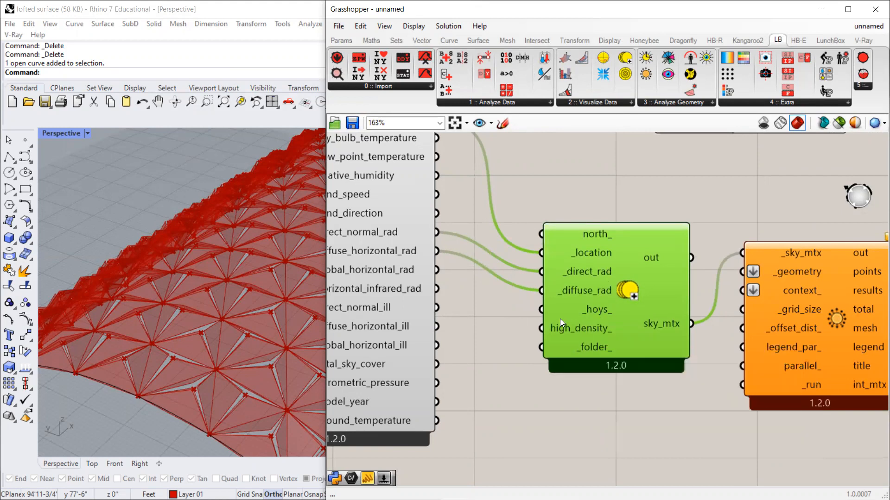
mouse_move(591, 306)
click(608, 162)
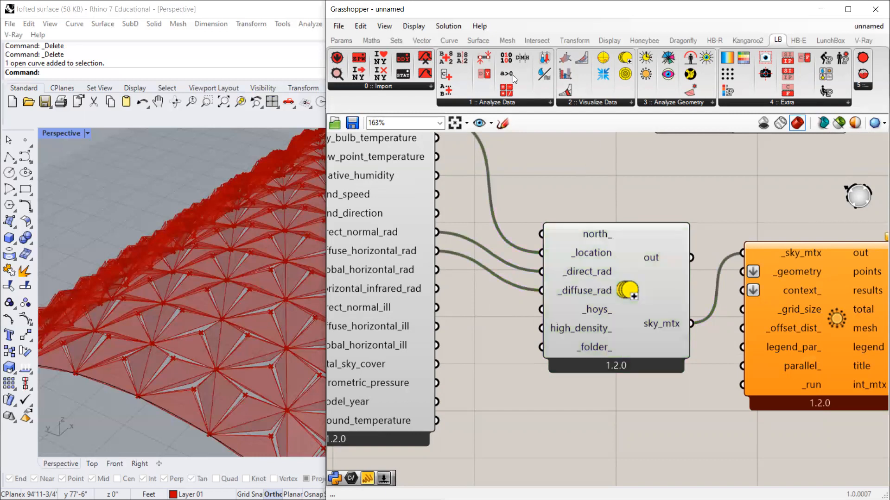
drag(484, 74, 527, 381)
scroll(565, 262, down, 3)
drag(536, 341, 524, 409)
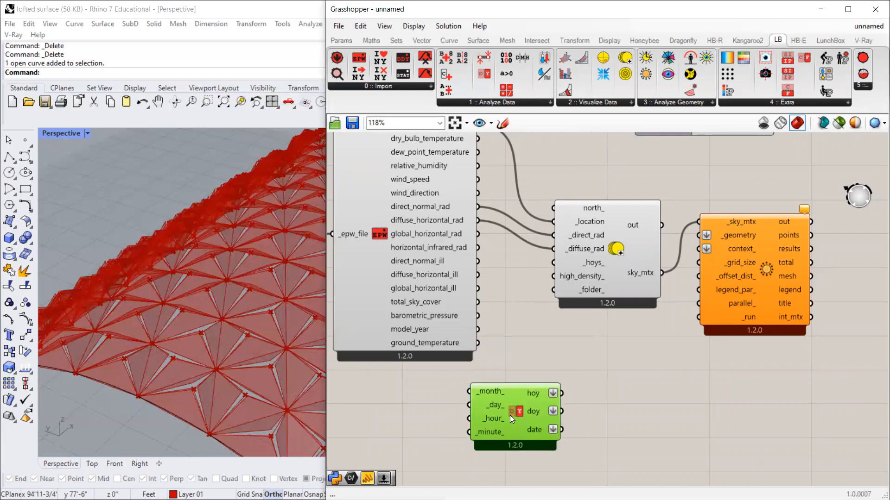
drag(510, 416, 539, 397)
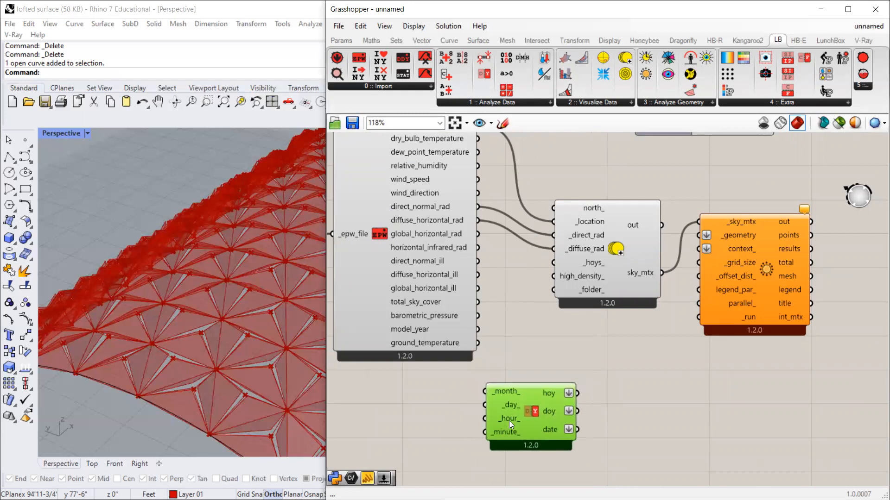
scroll(519, 381, down, 3)
scroll(549, 327, up, 5)
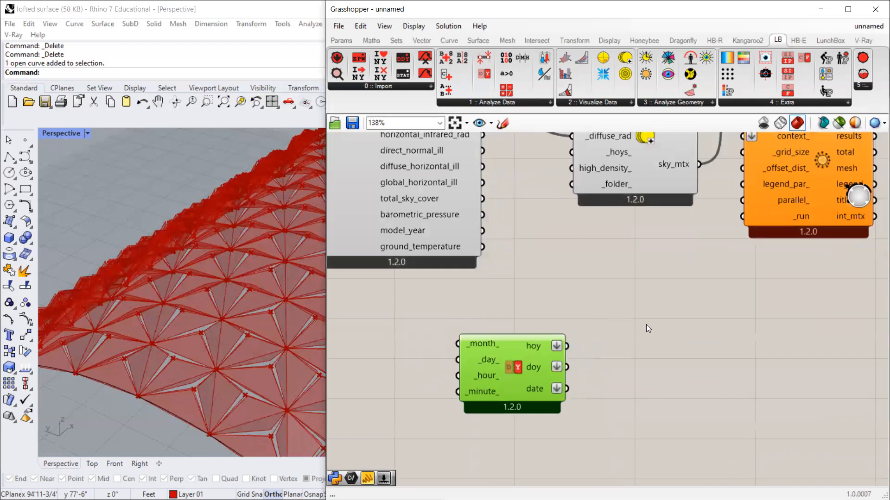
right_drag(646, 325, 744, 322)
scroll(414, 345, up, 1)
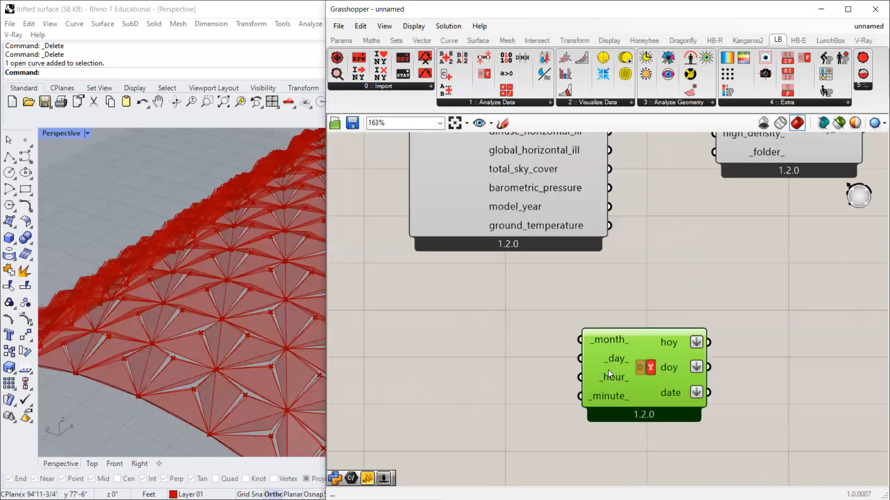
drag(609, 370, 606, 361)
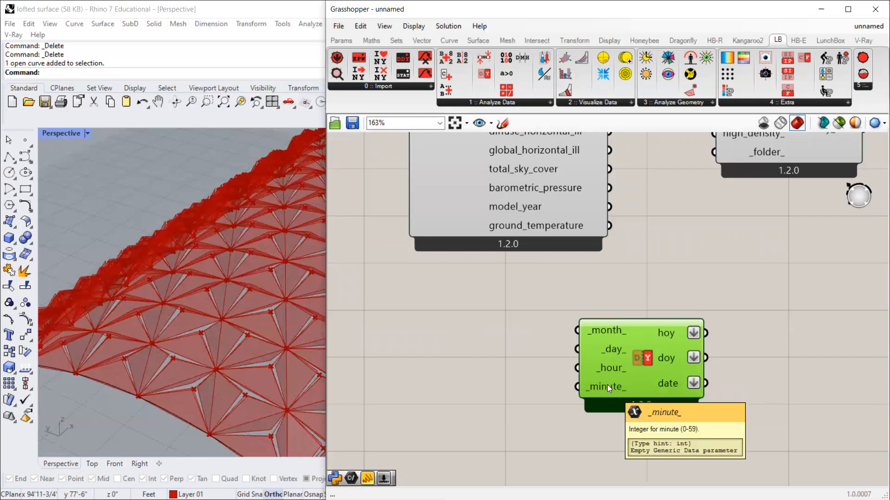
Step: Add an integer number slider connected to the _month_ input of the Calculate HOY component and set it to 4
double_click(435, 328)
text(0..10)
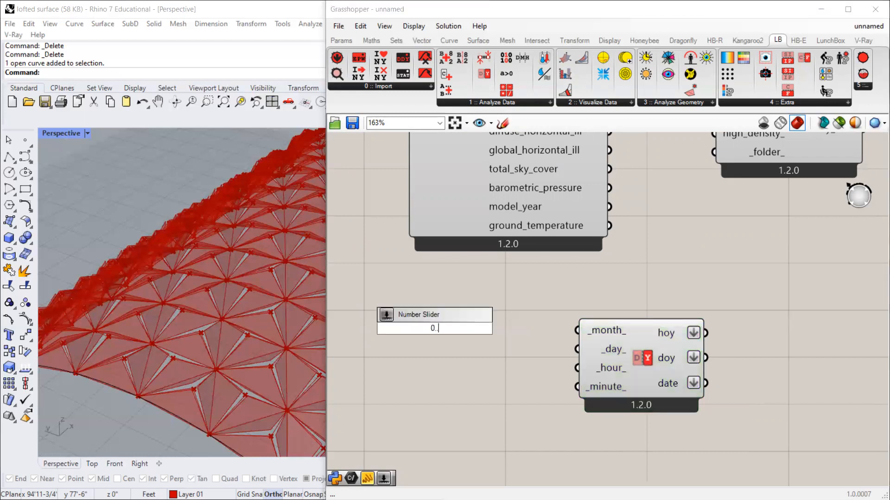
key(Return)
drag(426, 328, 462, 323)
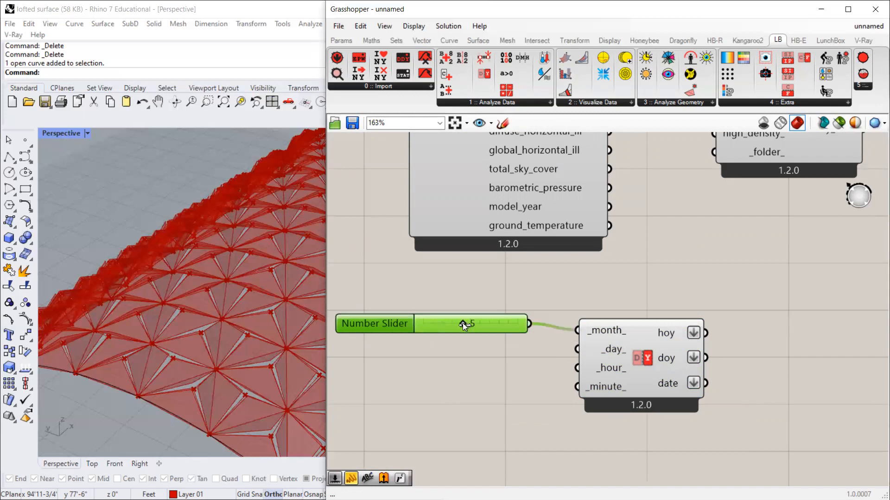
drag(457, 322, 420, 314)
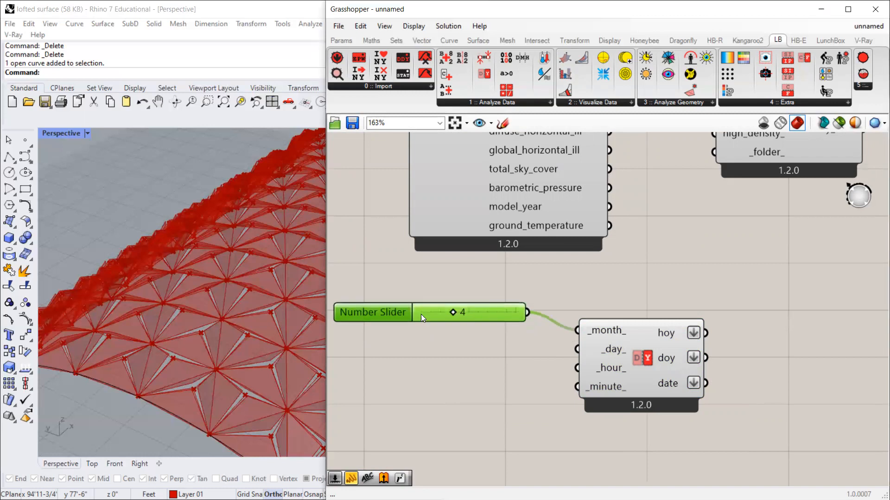
Step: Add a second number slider below the month slider and configure it for integer values with a maximum of 31
double_click(432, 361)
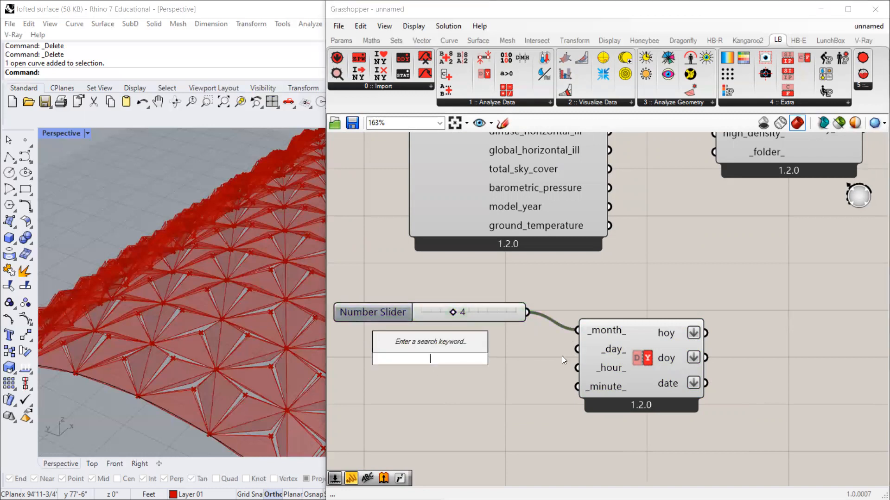
text(0.31)
key(Return)
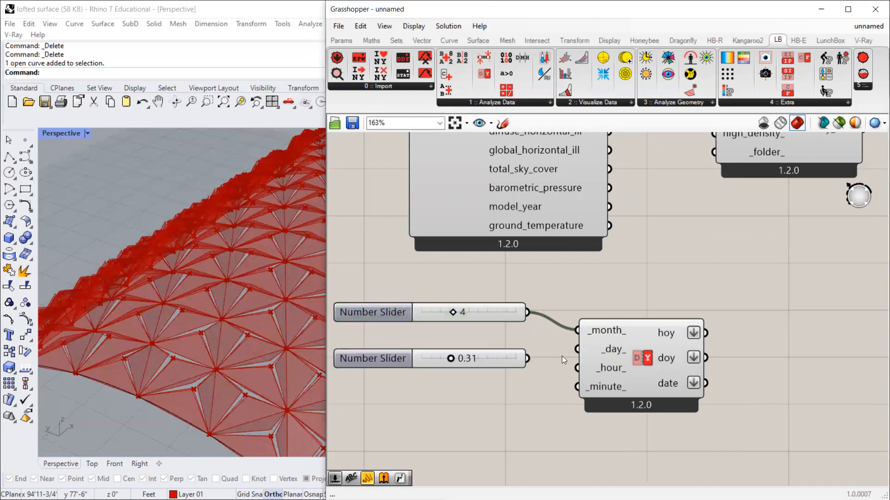
double_click(389, 364)
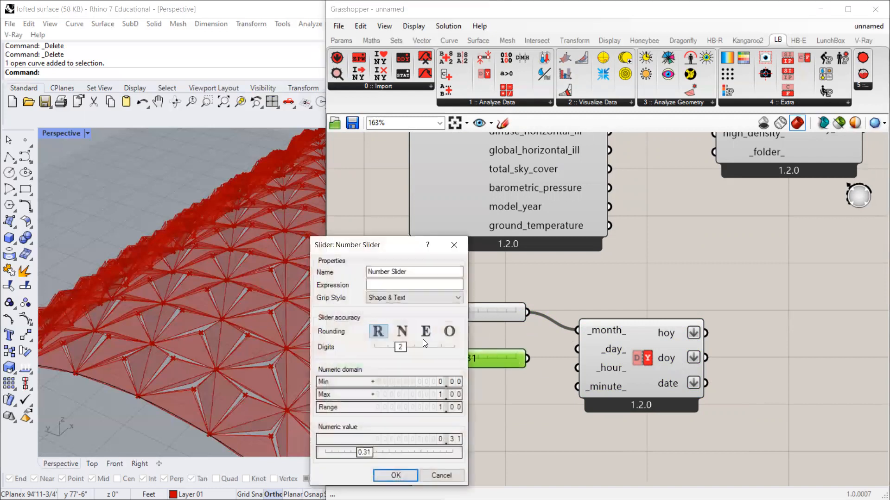
click(401, 332)
click(450, 397)
text(31)
key(Return)
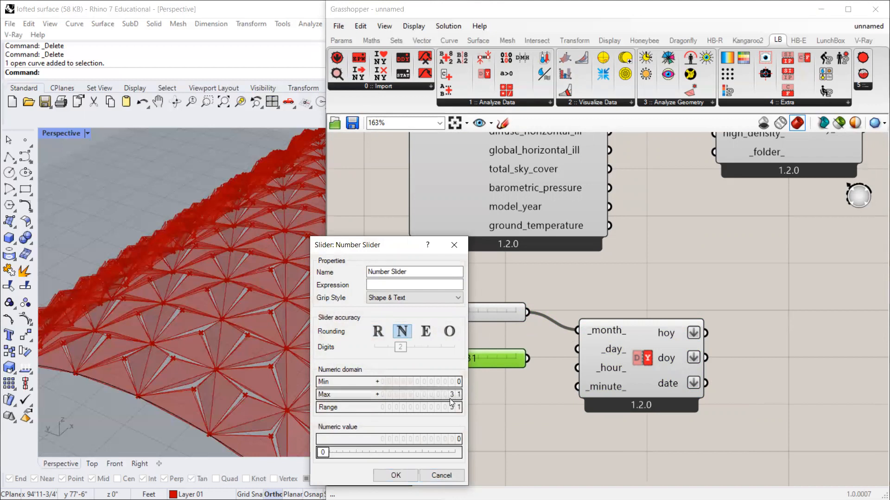
key(Return)
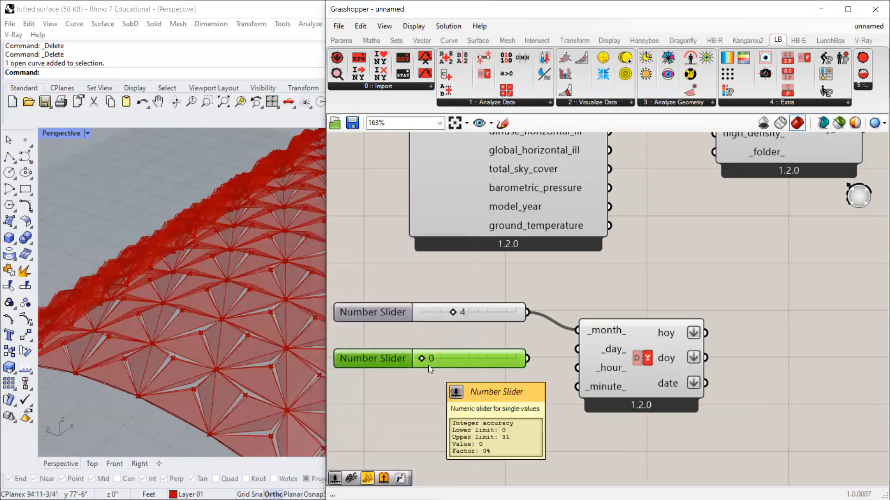
Step: Set the 0 to 31 slider to 15 and connect it to the _day_ input of Calculate HOY
drag(427, 363, 454, 359)
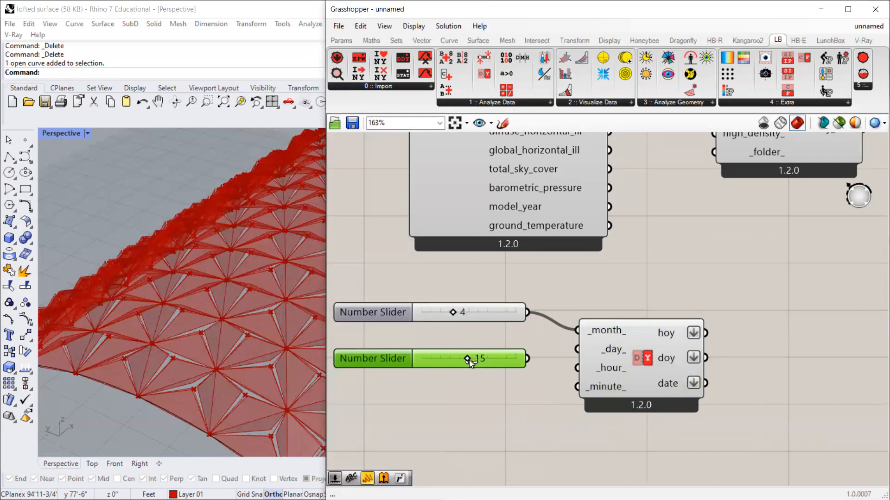
drag(527, 358, 577, 349)
drag(389, 360, 380, 355)
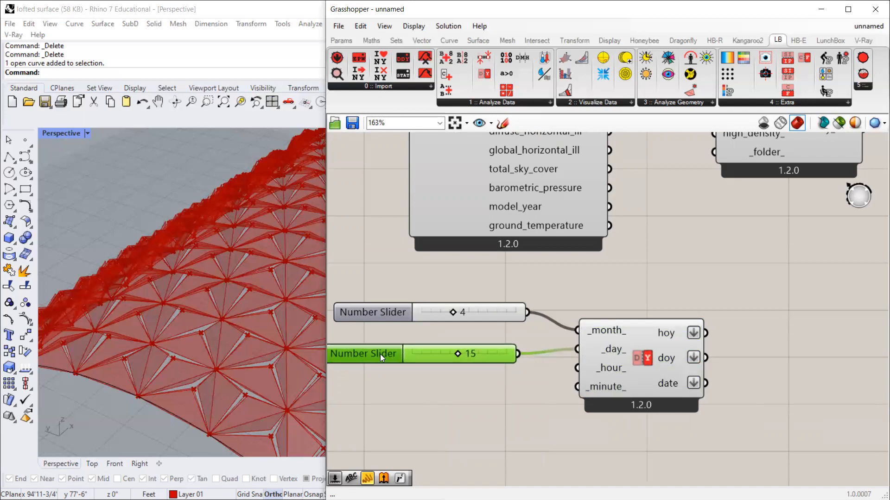
Step: Add a third number slider set to 19 below the day slider and connect it to the _hour_ input of Calculate HOY
double_click(433, 382)
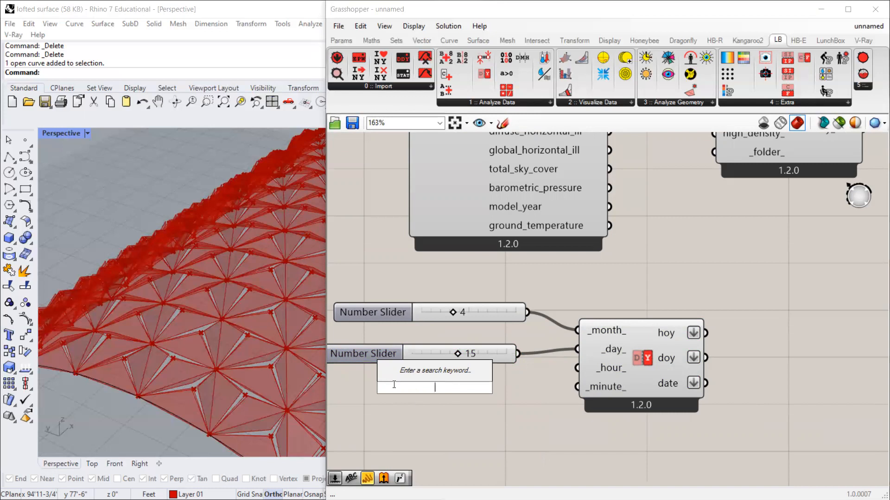
text(0..24)
key(Return)
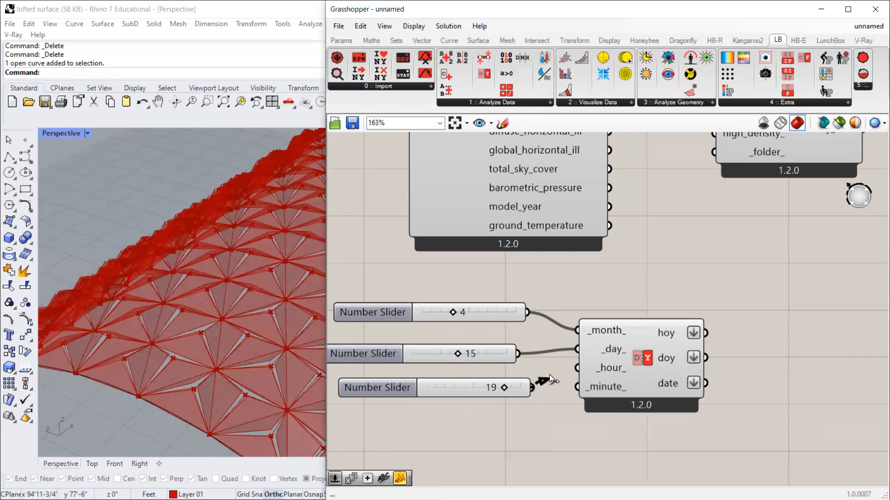
drag(445, 386, 427, 390)
drag(438, 276, 404, 334)
Step: Place a Panel beside the Calculate HOY component and connect it to the hoy output to display its value
click(784, 300)
double_click(785, 300)
text(pan)
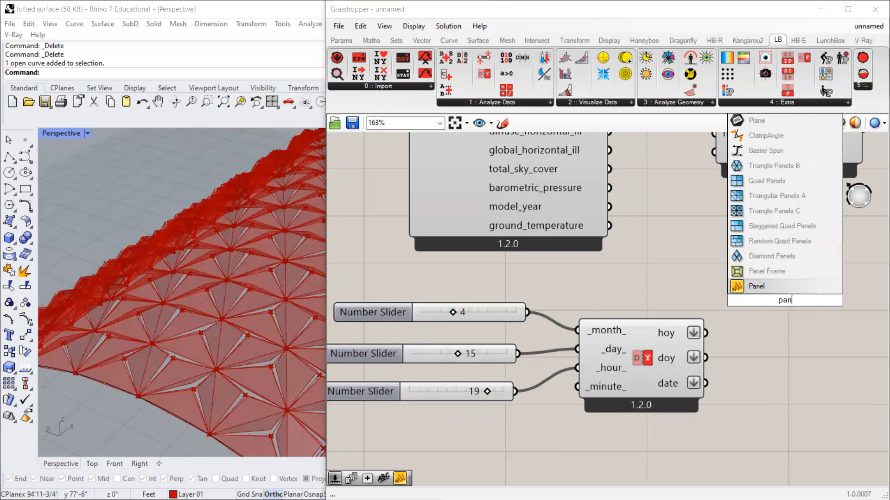
key(Return)
drag(785, 301, 839, 330)
drag(763, 330, 706, 333)
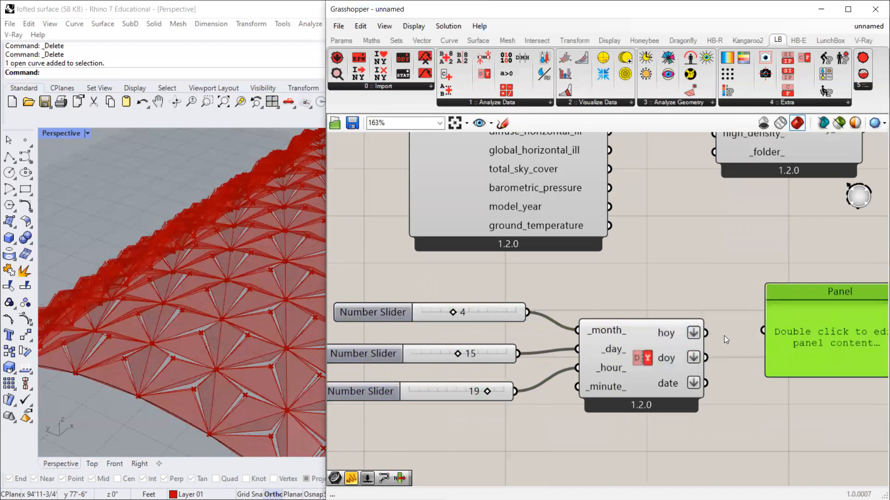
right_drag(671, 317, 622, 312)
drag(764, 324, 728, 326)
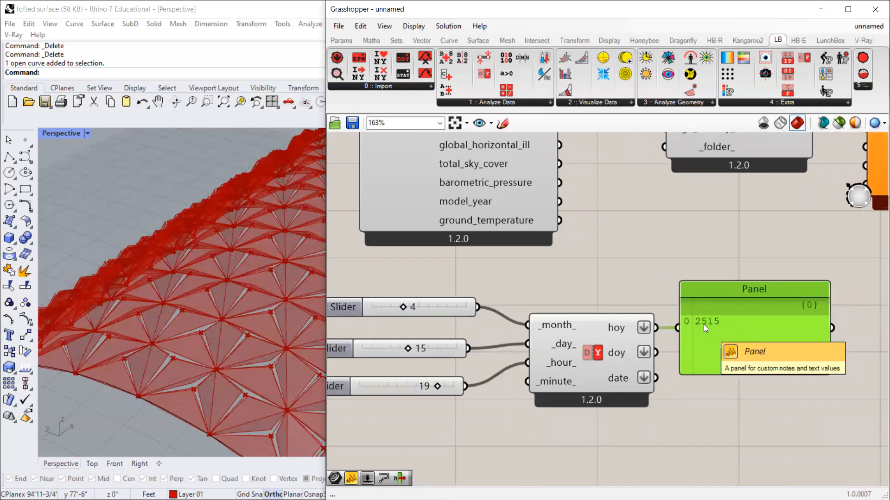
Step: Connect the hoy output of Calculate HOY to the _hoys_ input of the Cumulative Sky Matrix and nudge the HOY component into place
scroll(706, 322, down, 4)
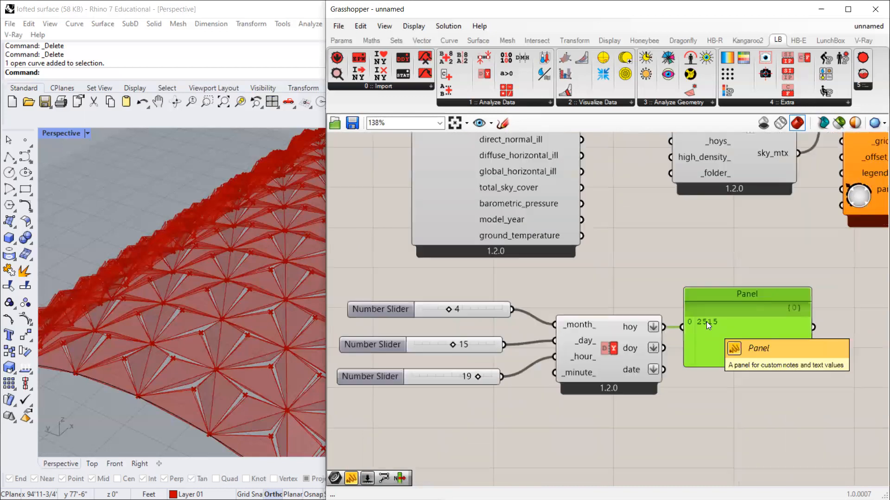
mouse_move(741, 343)
mouse_down()
mouse_move(735, 339)
mouse_move(747, 333)
mouse_up()
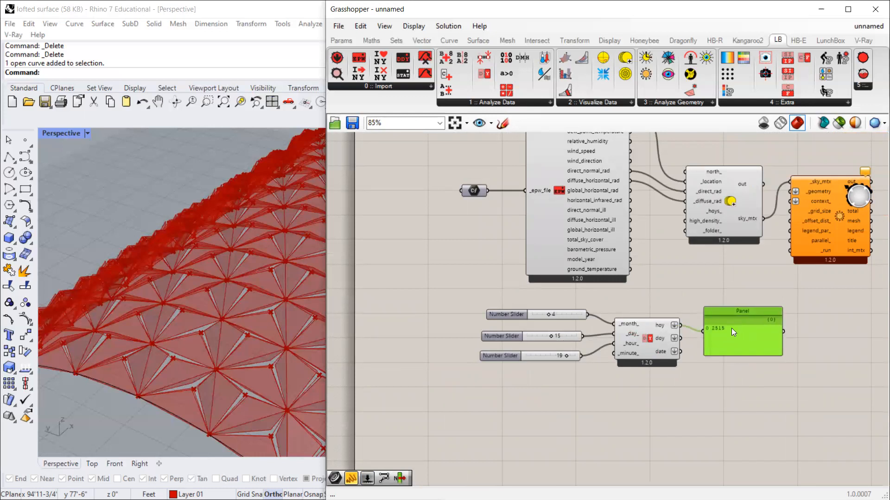
drag(680, 325, 684, 212)
drag(653, 339, 647, 329)
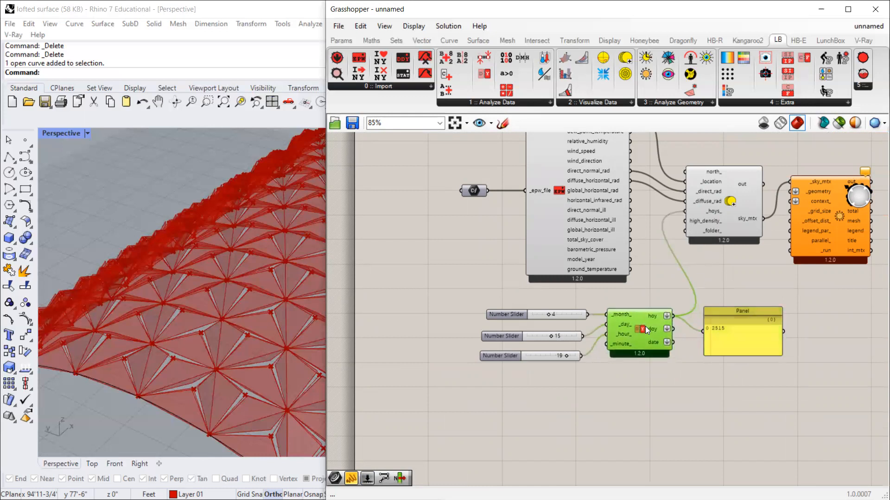
click(704, 209)
scroll(684, 239, up, 2)
right_drag(620, 238, 570, 272)
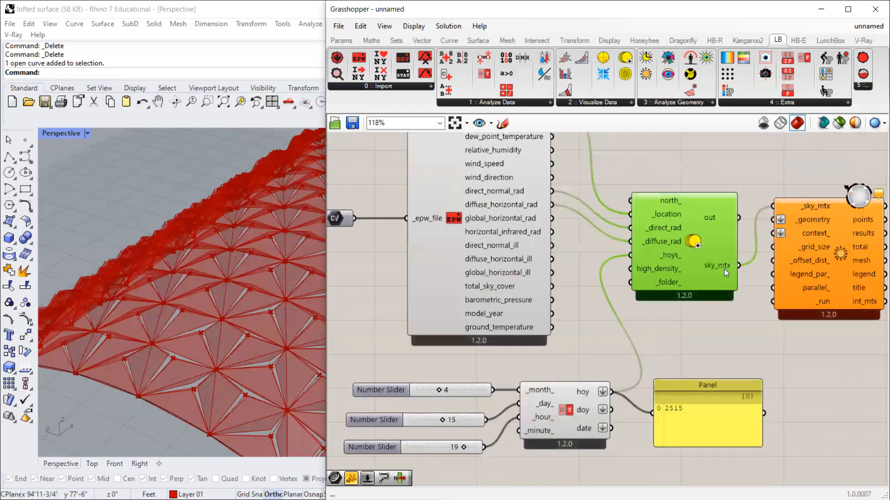
Step: Delete the panel attached to the hoy output
mouse_move(692, 426)
mouse_down()
mouse_move(690, 439)
mouse_move(695, 426)
mouse_up()
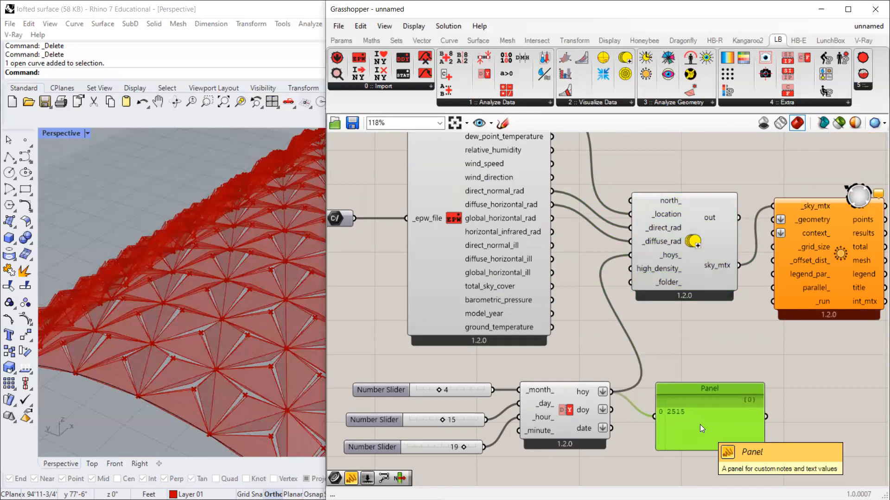
key(Delete)
scroll(700, 425, down, 2)
scroll(699, 425, down, 1)
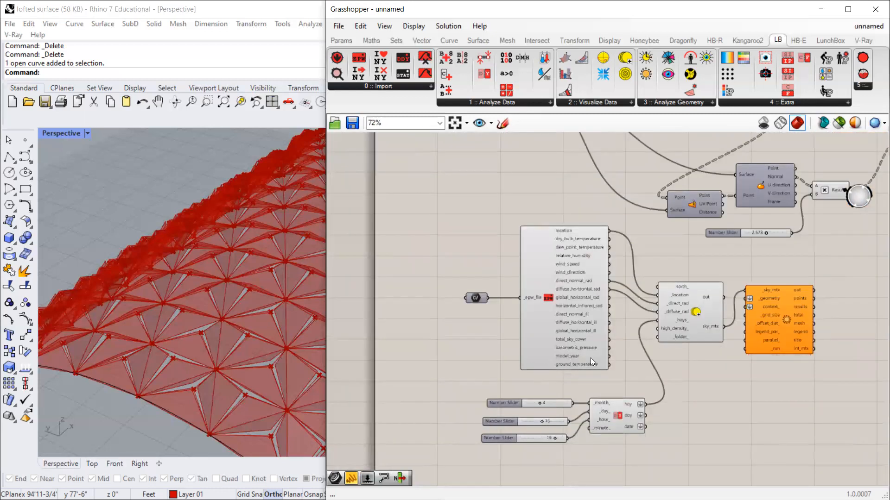
scroll(590, 358, down, 3)
scroll(606, 396, up, 7)
Step: Reposition the Calculate HOY component and line up its month, day and hour sliders in a neat column beside it
click(642, 348)
mouse_move(642, 347)
mouse_down()
mouse_move(640, 339)
mouse_move(635, 352)
mouse_up()
mouse_move(537, 307)
mouse_down()
mouse_move(529, 312)
mouse_move(525, 304)
mouse_up()
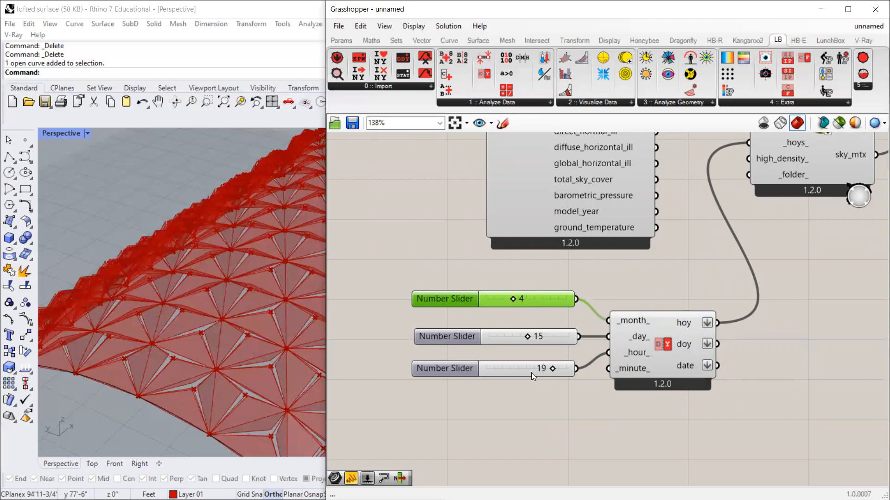
drag(457, 307, 453, 328)
drag(454, 366, 451, 358)
drag(441, 327, 440, 326)
Step: Duplicate the Calculate HOY component with its three sliders and place the copy directly below the original group
scroll(440, 326, down, 2)
scroll(681, 367, up, 2)
scroll(642, 418, down, 1)
drag(611, 435, 446, 298)
key(ctrl+v)
drag(589, 369, 586, 470)
scroll(578, 357, down, 3)
scroll(564, 376, up, 2)
drag(577, 420, 569, 437)
click(689, 385)
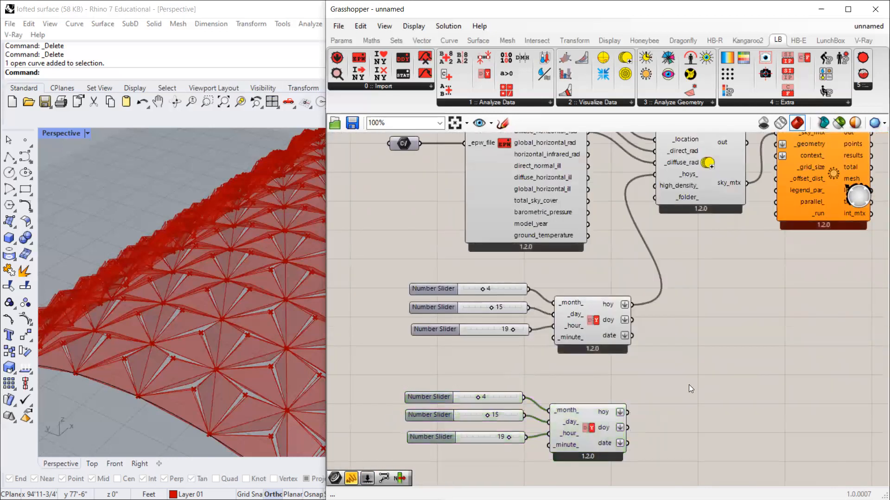
Step: Add a Series component and place it between the original and the duplicated Calculate HOY components
double_click(670, 389)
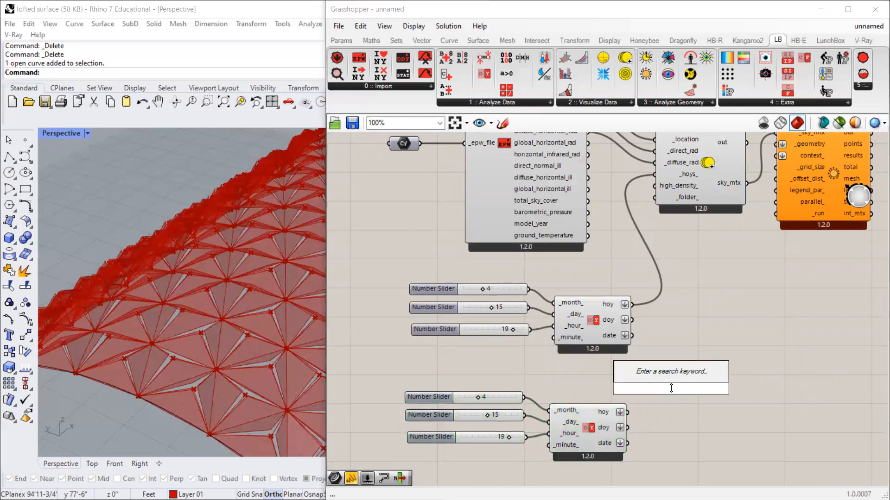
text(ser)
click(651, 374)
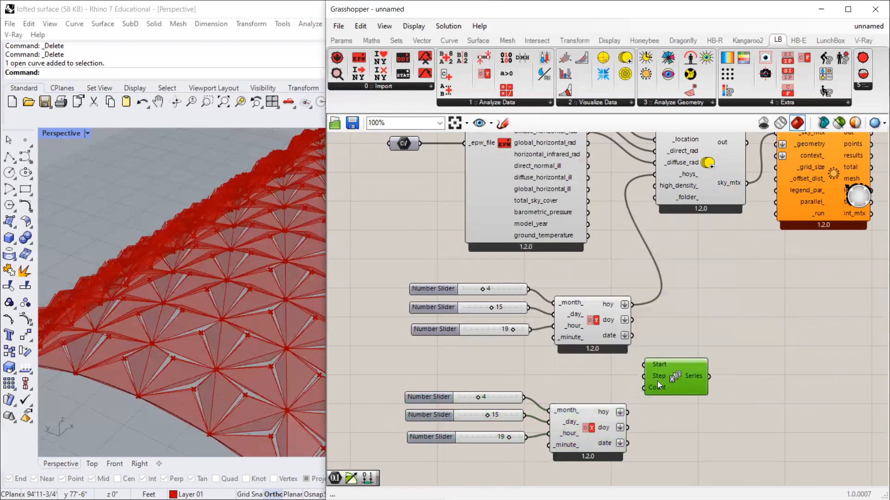
scroll(657, 381, up, 2)
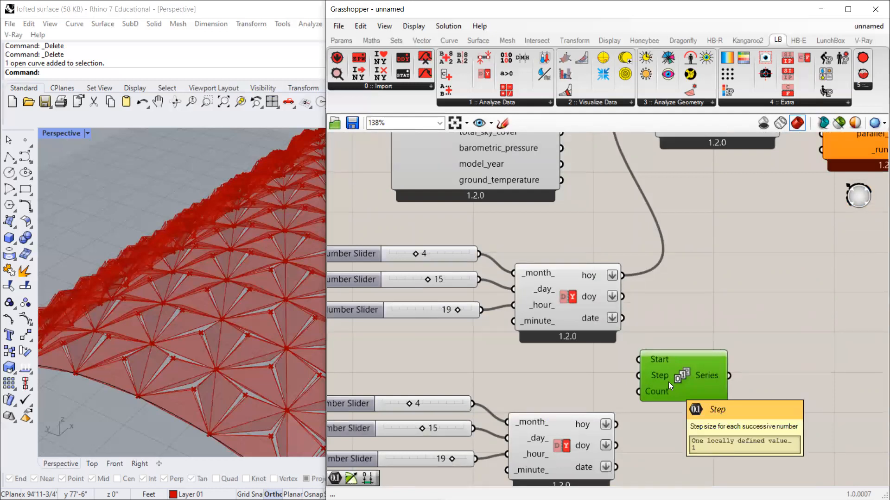
drag(672, 382, 677, 373)
right_drag(676, 372, 750, 349)
drag(749, 348, 580, 356)
Step: Wire the duplicated month slider into the Series component's Count input and move the lower Calculate HOY component farther right
drag(450, 378, 419, 365)
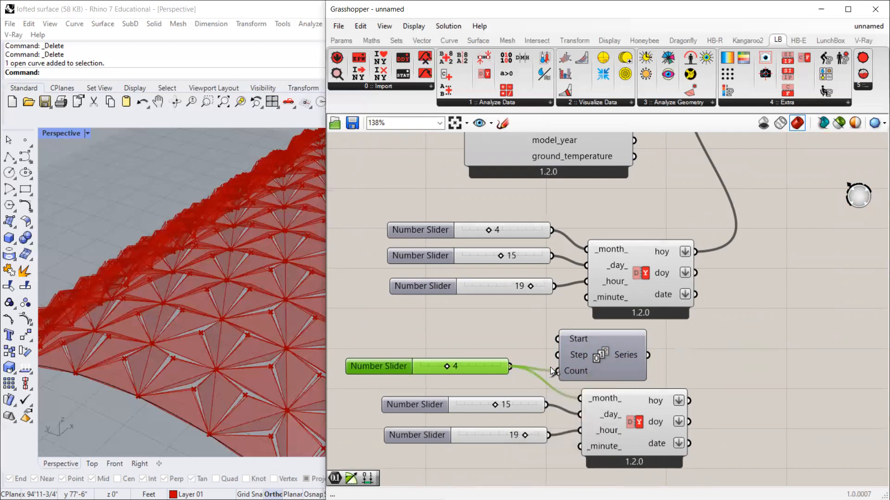
right_click(582, 399)
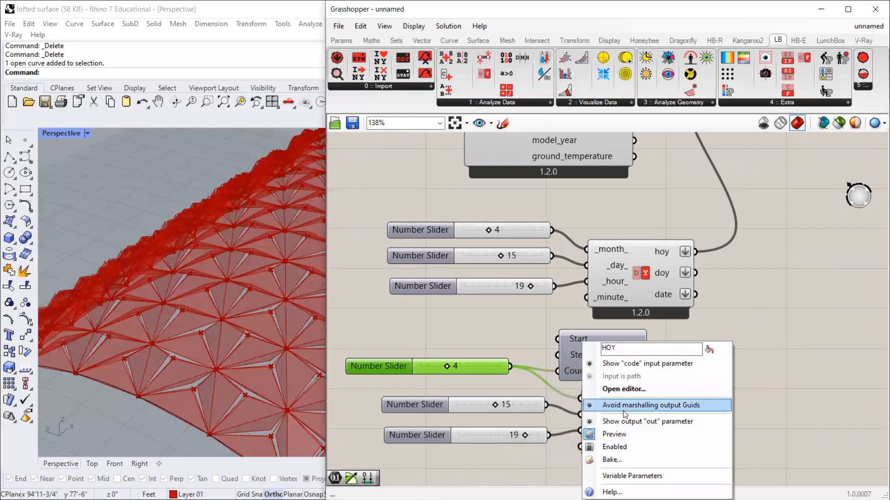
click(807, 394)
drag(634, 415, 729, 414)
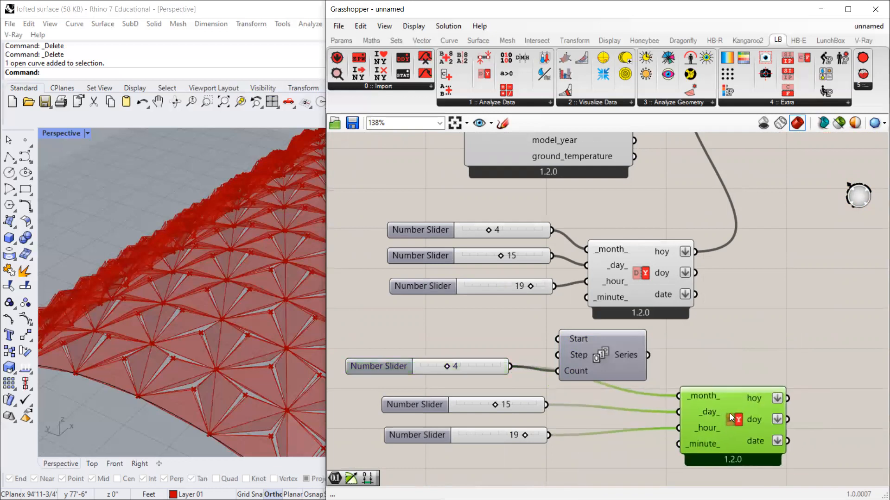
Step: View the Series output values in a temporary panel and delete that panel
double_click(734, 353)
text(panel)
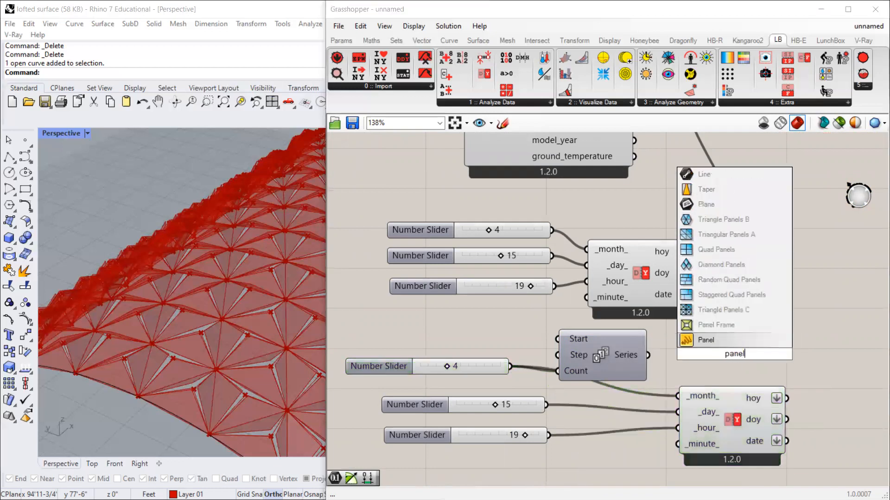
key(Return)
drag(734, 354, 831, 337)
drag(648, 355, 764, 337)
right_drag(685, 324, 620, 316)
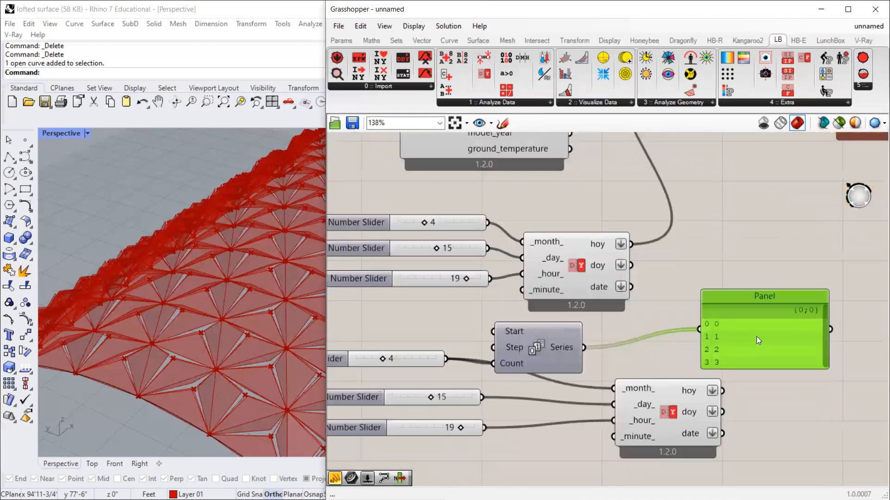
drag(824, 324, 824, 329)
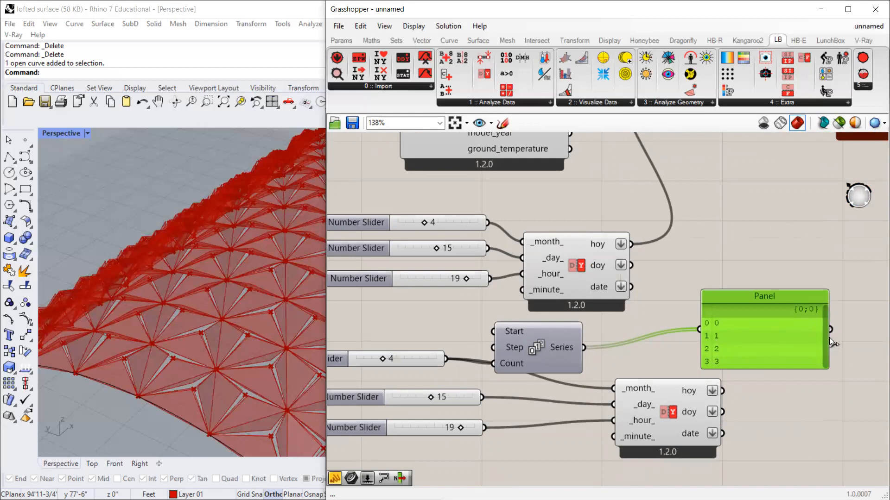
drag(725, 331, 712, 327)
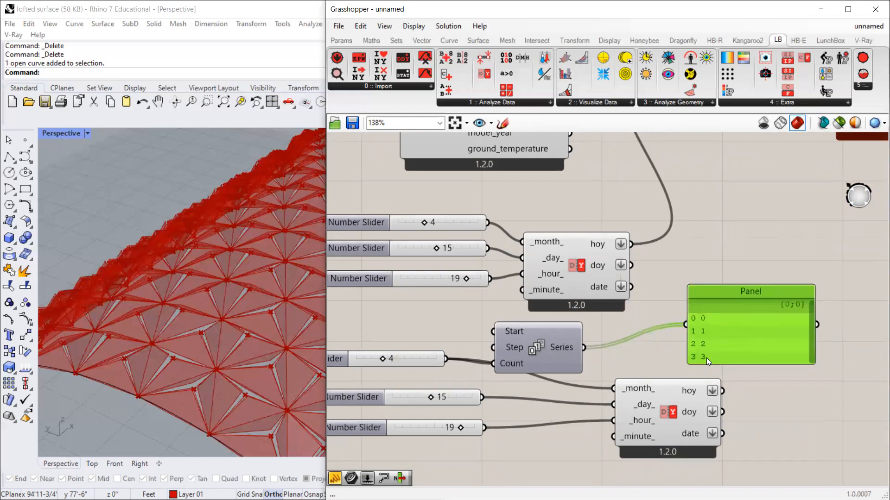
scroll(713, 339, down, 5)
scroll(743, 329, up, 3)
key(Delete)
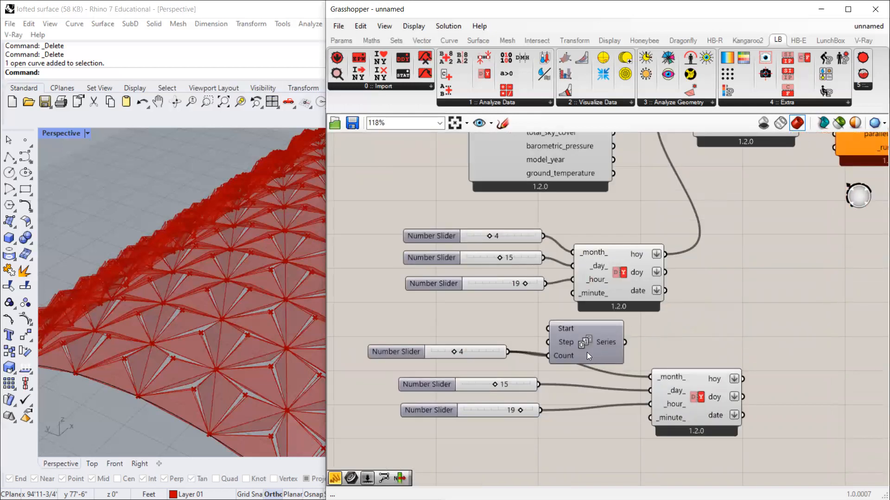
Step: Duplicate the Series component and place the copy beside the lower day slider with its Count input fed by that slider
drag(570, 349, 606, 340)
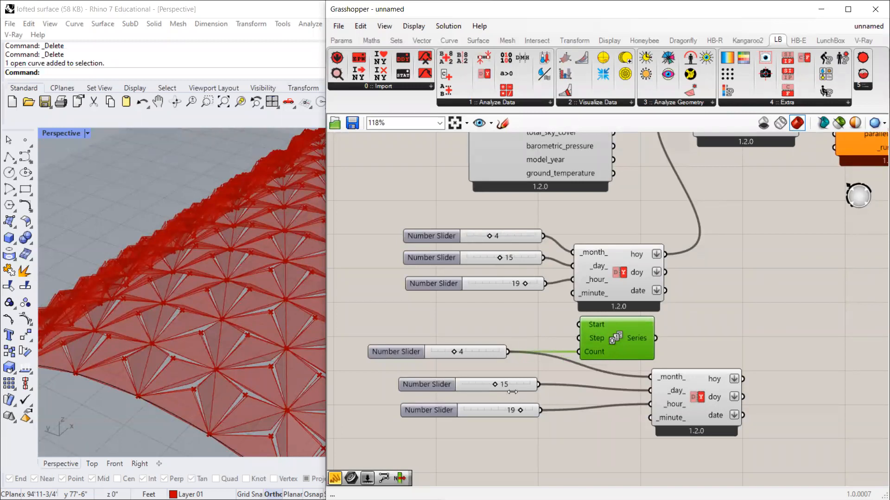
key(ctrl+c)
key(ctrl+v)
drag(635, 350, 587, 394)
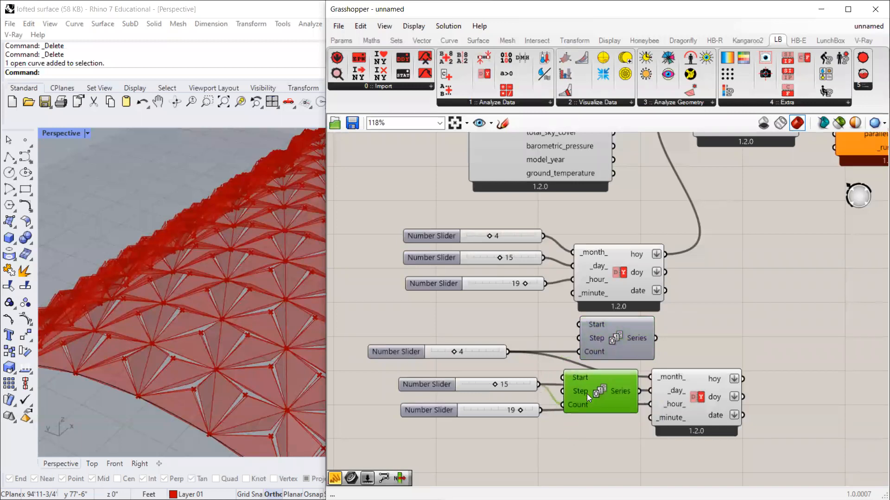
Step: Spread out the lower day and hour sliders, the second Series and the Calculate HOY component to make room between them
drag(506, 406, 495, 443)
drag(683, 406, 755, 401)
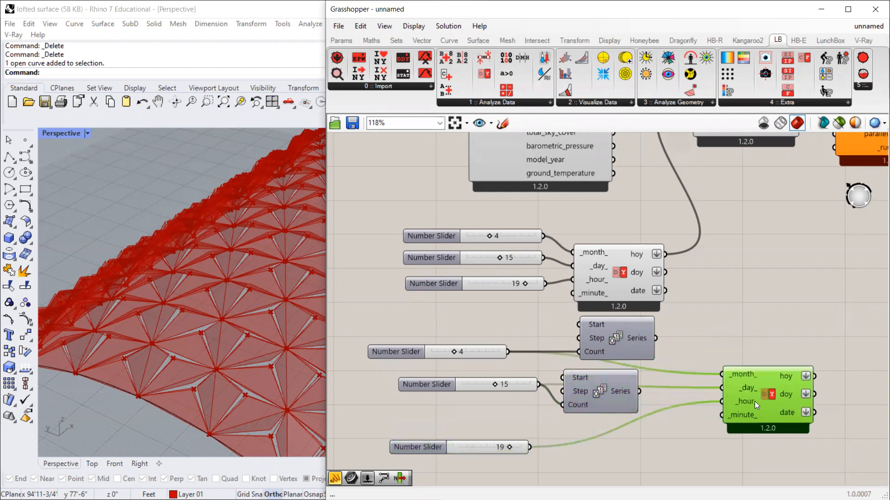
drag(433, 385, 408, 386)
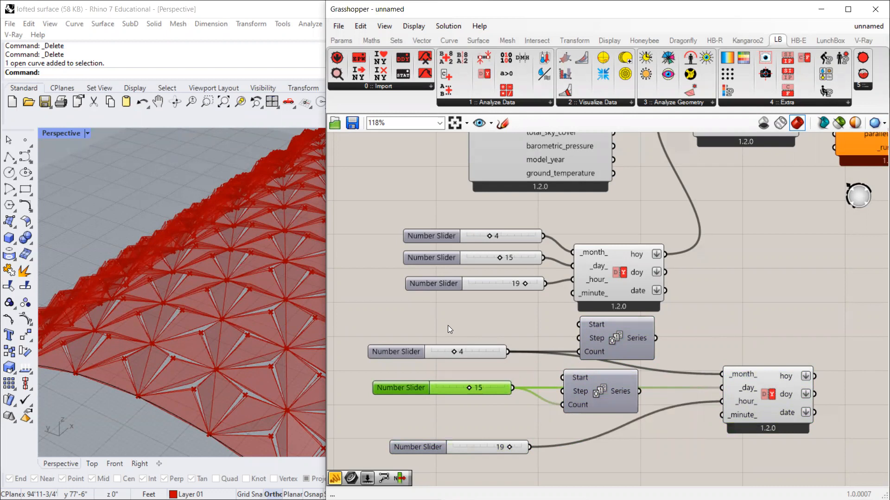
mouse_move(592, 398)
mouse_down()
mouse_move(601, 403)
mouse_move(593, 407)
mouse_up()
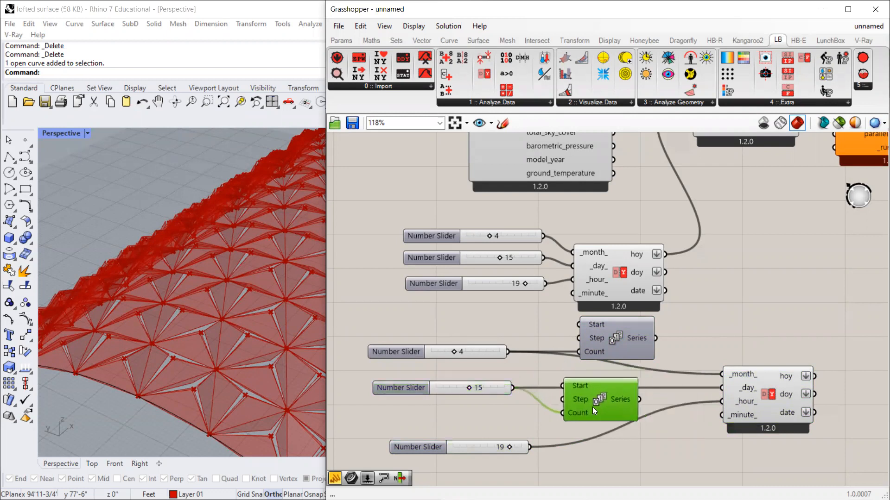
Step: Set the lower day slider to 30 and check the list produced by its Series component
drag(472, 388, 502, 392)
scroll(496, 345, down, 2)
scroll(567, 402, up, 2)
drag(444, 426, 443, 429)
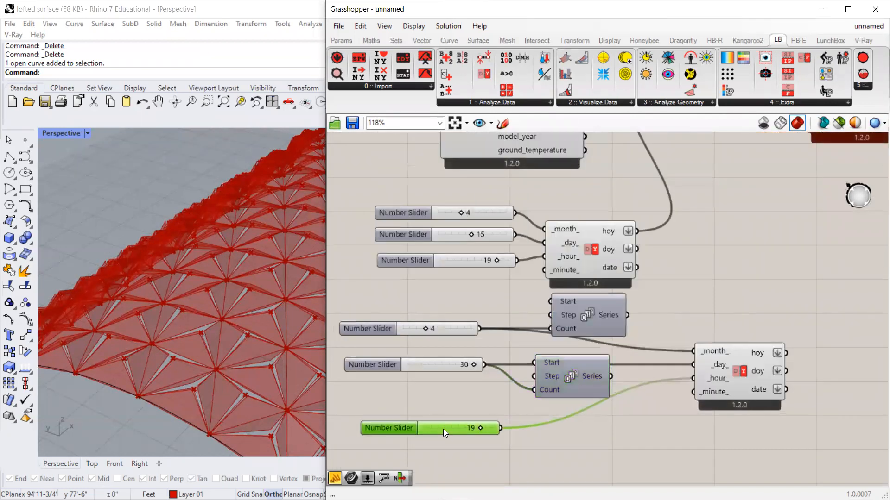
drag(476, 366, 474, 366)
scroll(562, 381, down, 2)
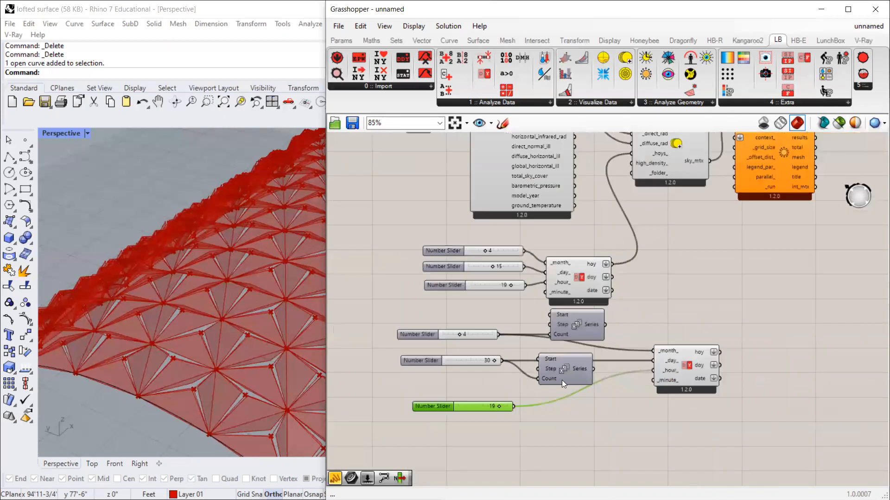
scroll(581, 367, up, 3)
mouse_move(593, 366)
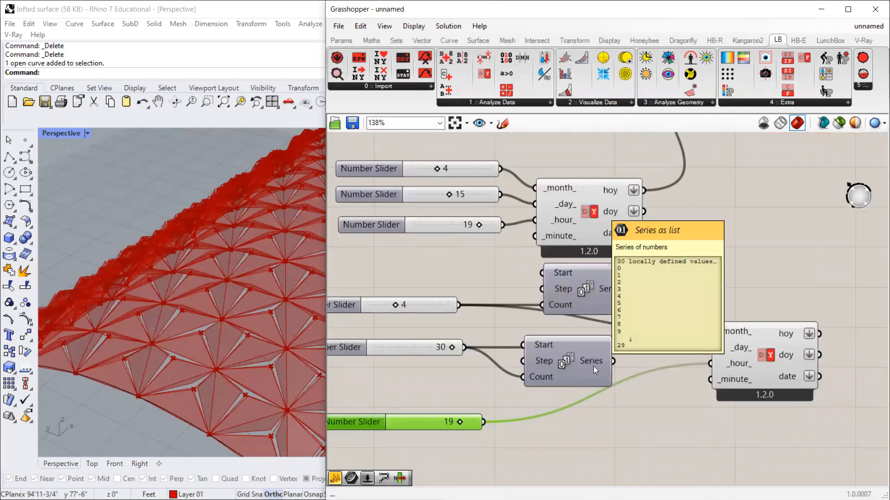
Step: Duplicate the Series component for the lower hour slider, feed its Count input from that slider and set the slider to 23
scroll(549, 362, down, 3)
click(541, 343)
alt+drag(551, 353, 517, 397)
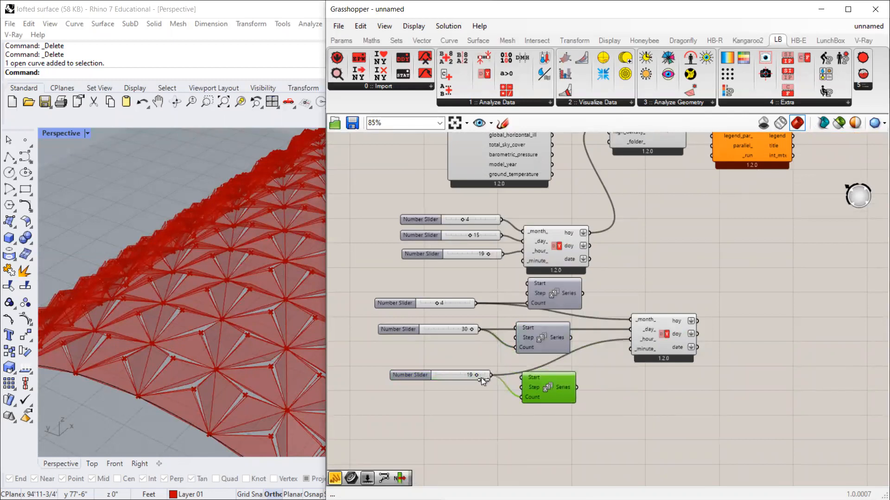
click(578, 380)
mouse_move(559, 390)
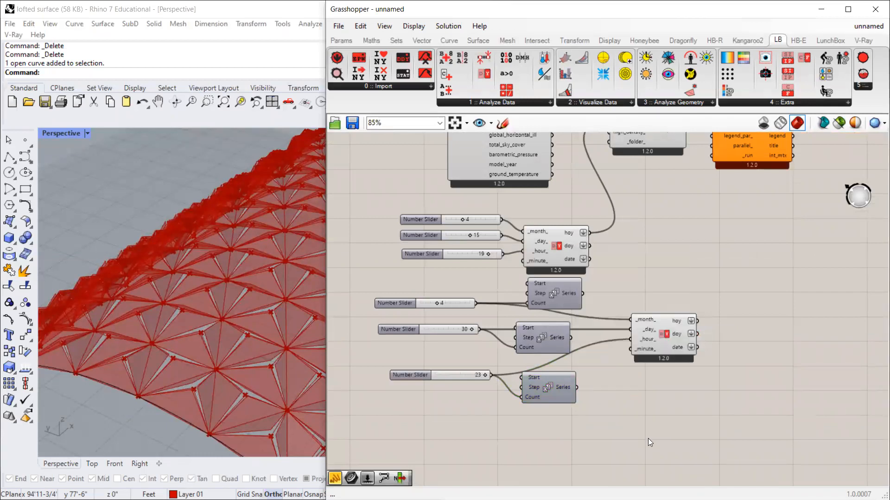
scroll(495, 389, up, 3)
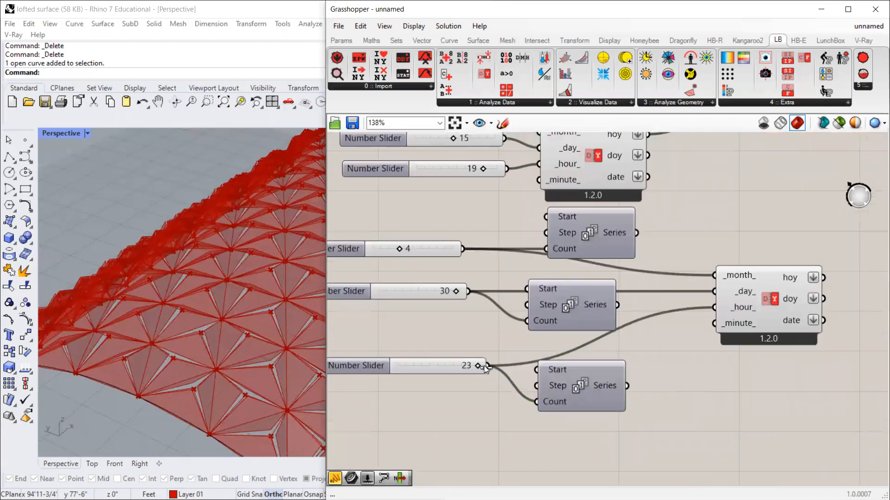
drag(572, 314, 580, 315)
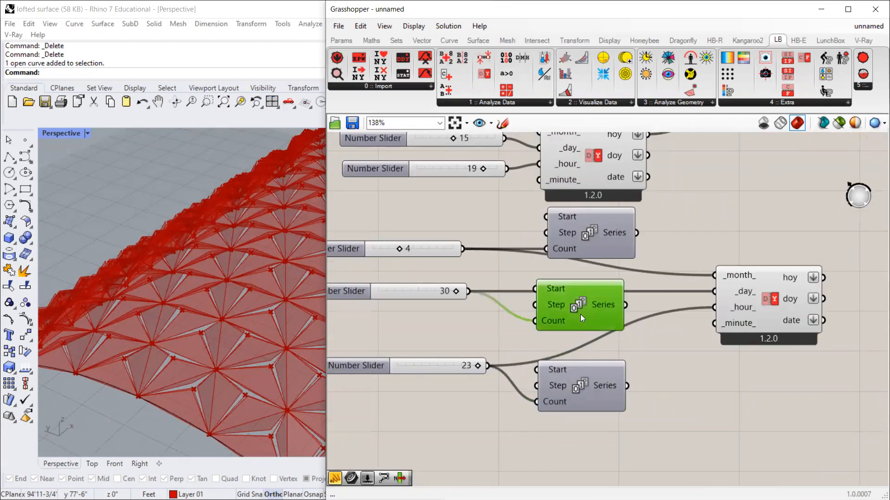
Step: Try changing the lower hour slider's maximum and restore the maximum to 23
double_click(379, 365)
double_click(442, 397)
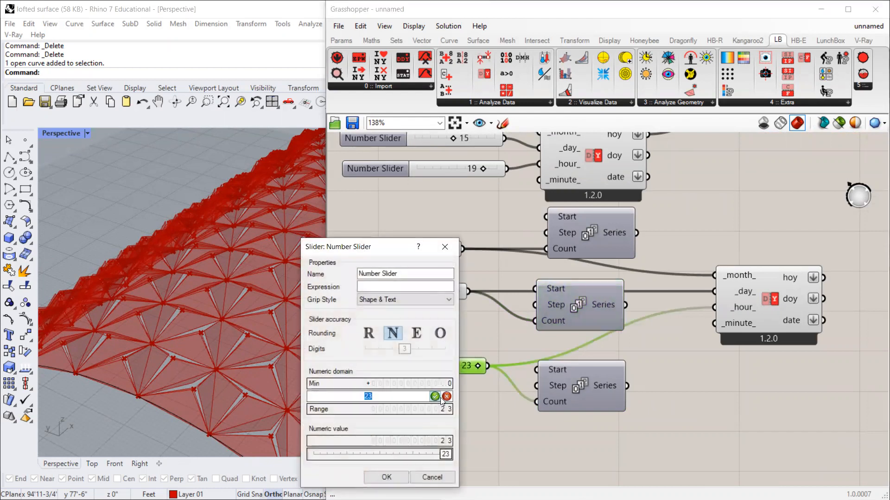
click(436, 397)
click(386, 477)
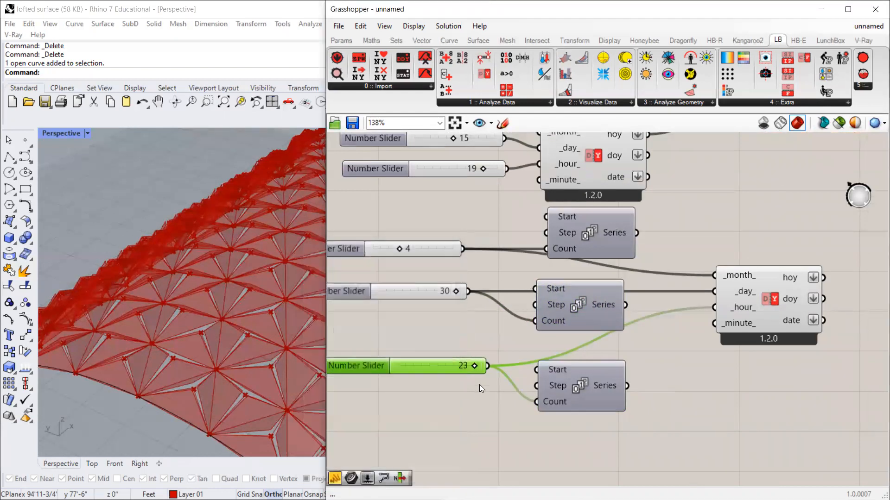
drag(475, 366, 475, 366)
double_click(366, 365)
double_click(424, 397)
click(422, 395)
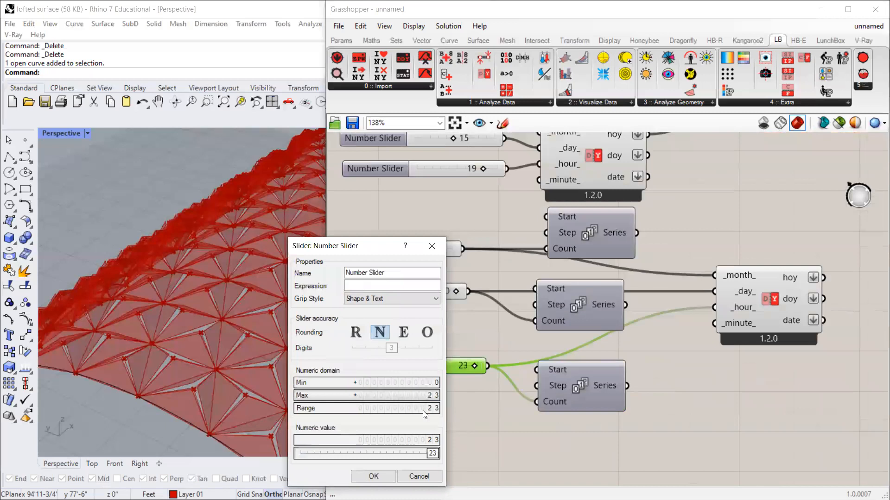
click(374, 477)
Step: Wire the three Series outputs into the matching _month_, _day_ and _hour_ inputs of the lower Calculate HOY component
click(596, 395)
scroll(619, 392, down, 2)
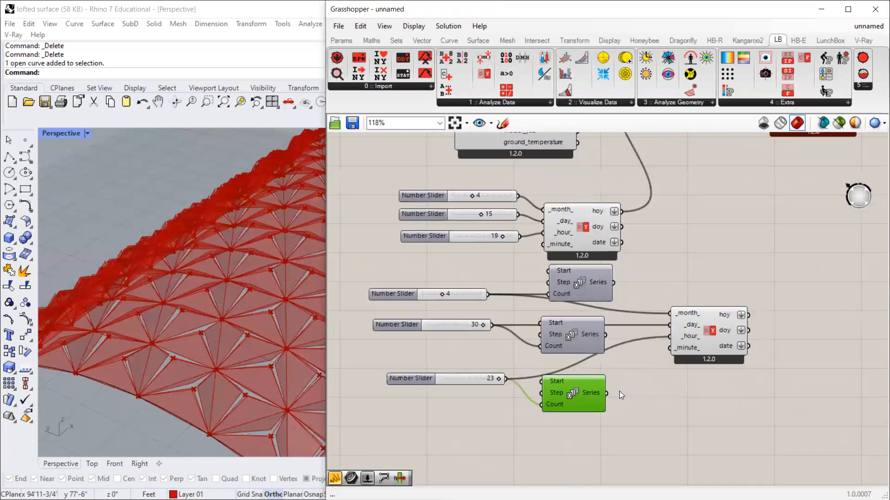
scroll(619, 392, up, 4)
drag(598, 395, 701, 304)
drag(596, 299, 700, 284)
drag(609, 217, 701, 265)
scroll(583, 296, down, 3)
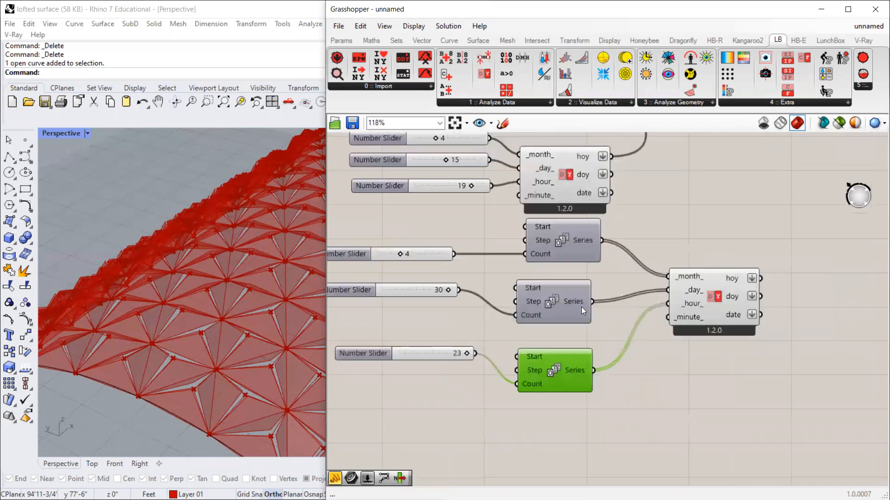
Step: Add a panel beside the lower Calculate HOY component, wire its hoy output into it and look through the listed hours
double_click(776, 288)
text(panel)
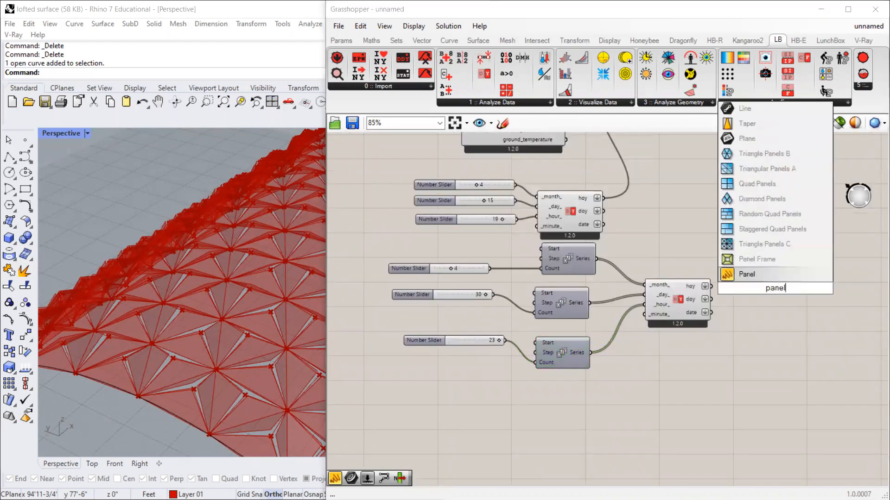
key(Return)
drag(731, 286, 737, 287)
scroll(814, 287, up, 3)
drag(812, 269, 810, 322)
scroll(632, 361, down, 3)
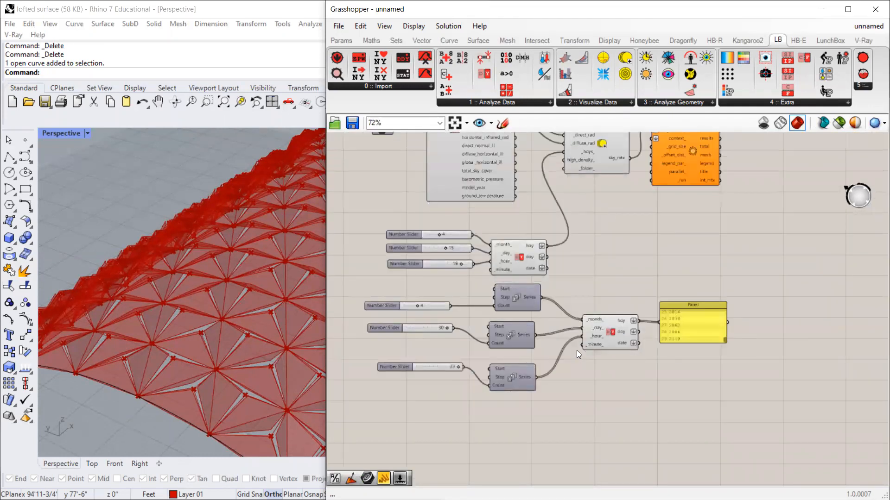
drag(633, 323, 620, 328)
Step: Try to wire the lower Calculate HOY component's hoy output into the sky matrix component
scroll(618, 330, down, 2)
scroll(602, 187, up, 2)
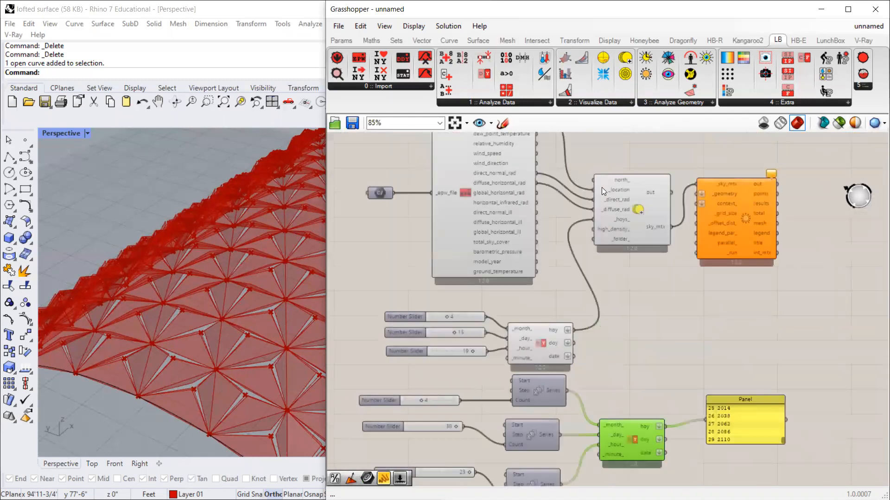
drag(666, 428, 593, 220)
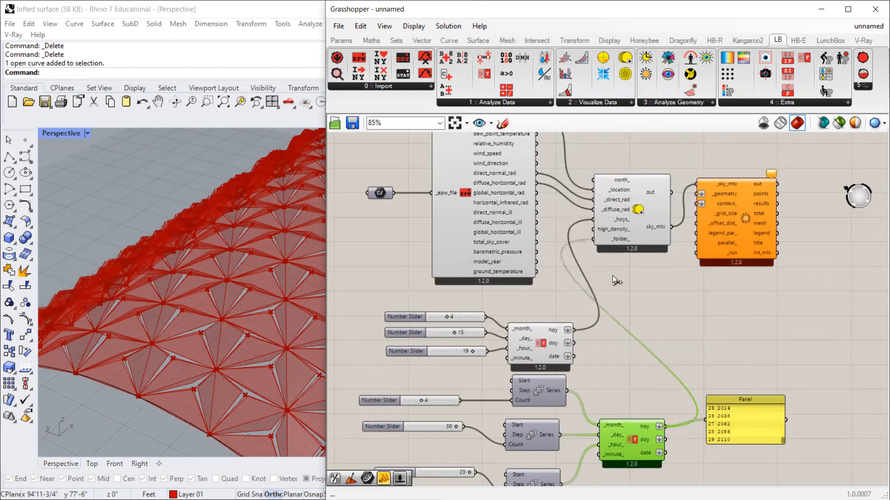
scroll(604, 373, down, 2)
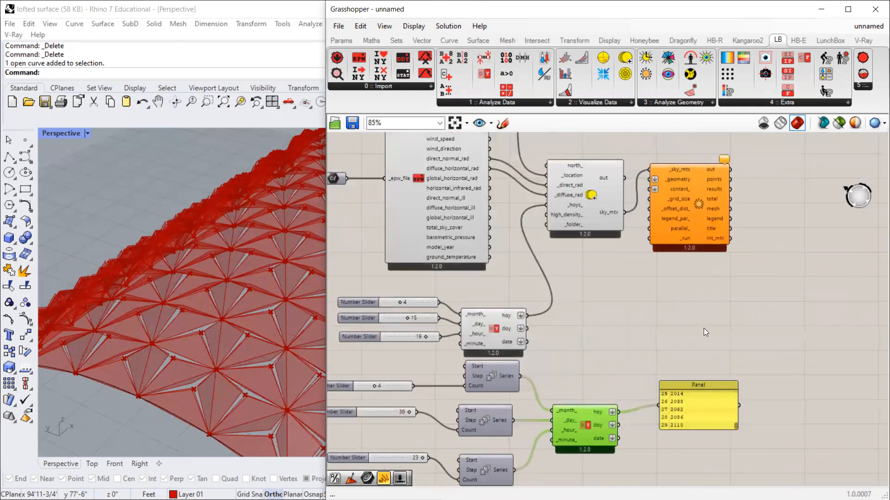
Step: Review the Series components and wire the lower month slider directly into the _month_ input, replacing its Series connection
scroll(553, 355, up, 3)
click(510, 359)
drag(512, 407, 512, 415)
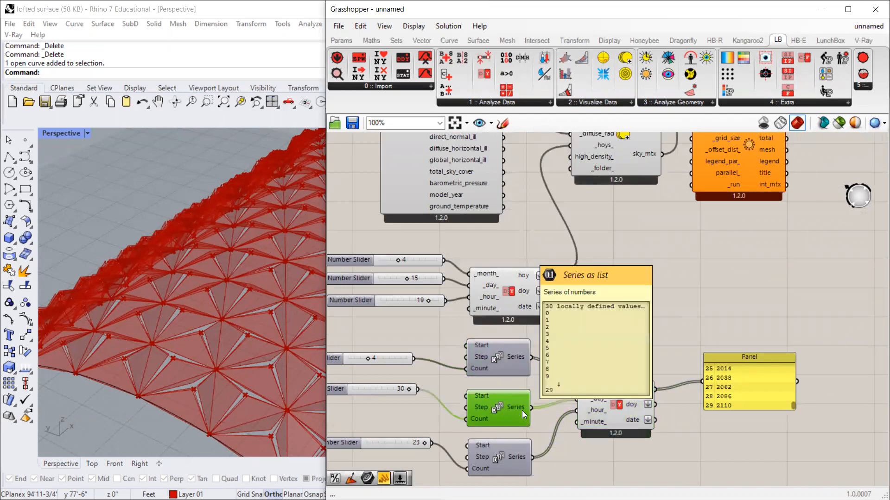
scroll(387, 405, down, 1)
scroll(389, 408, up, 2)
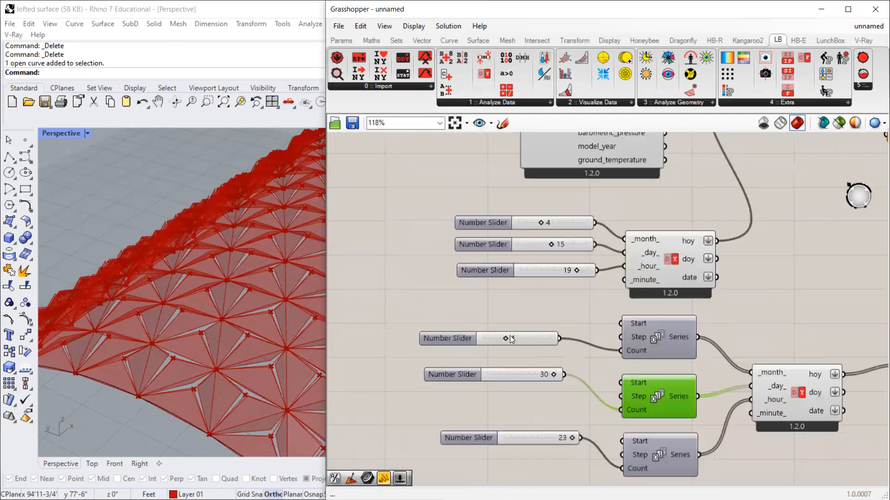
scroll(482, 348, down, 1)
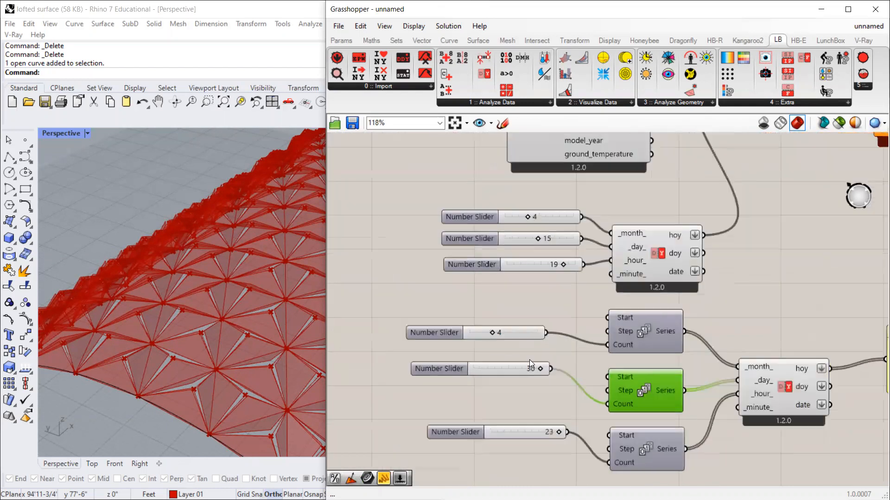
drag(610, 335, 611, 324)
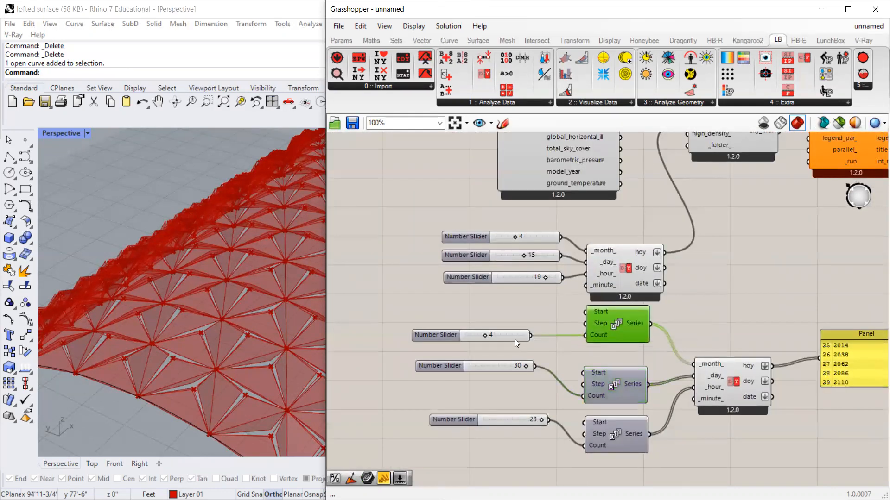
shift+drag(530, 335, 694, 365)
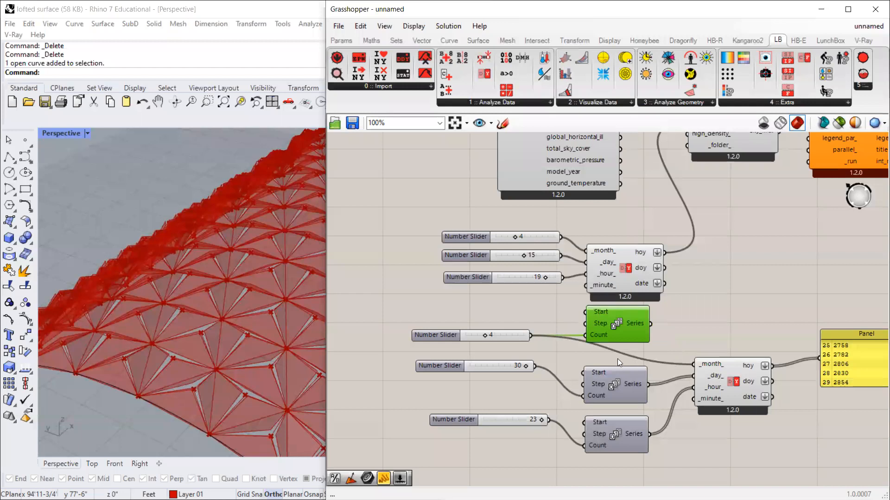
Step: Delete the panel showing the lower Calculate HOY results and the unused Series component fed by the month slider
drag(646, 333, 695, 326)
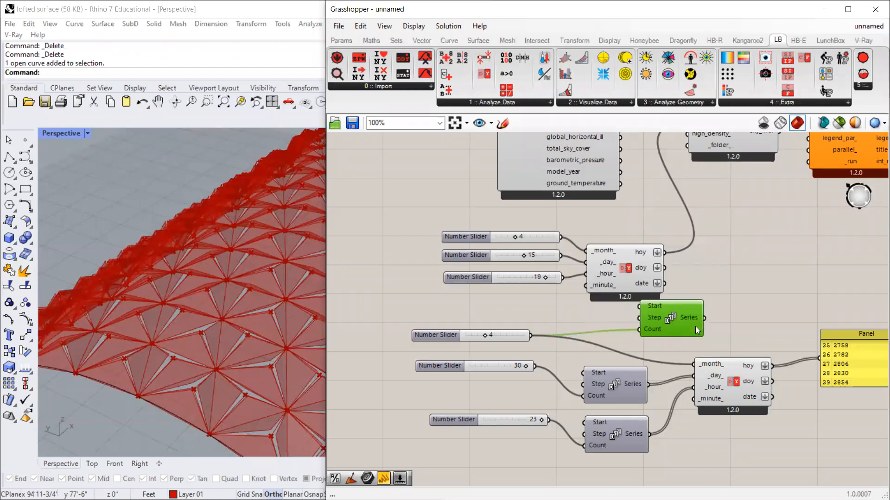
scroll(596, 358, down, 1)
scroll(843, 375, up, 3)
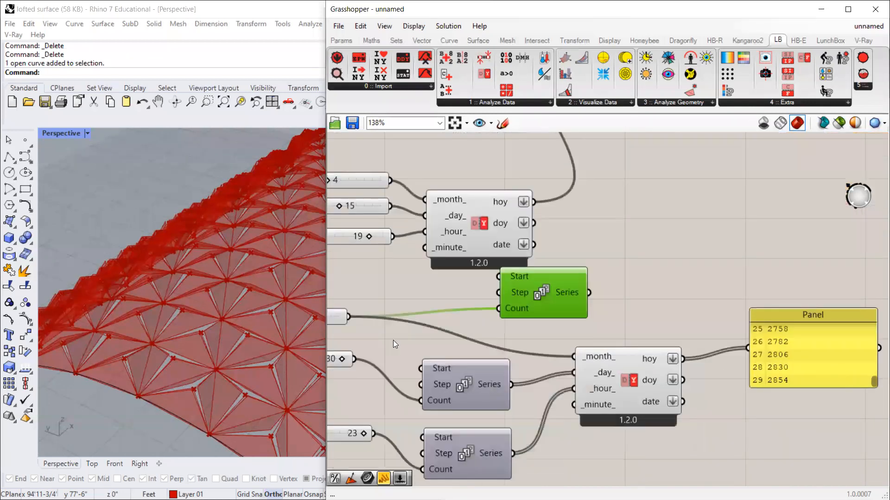
scroll(388, 371, down, 1)
right_drag(389, 374, 470, 359)
click(678, 359)
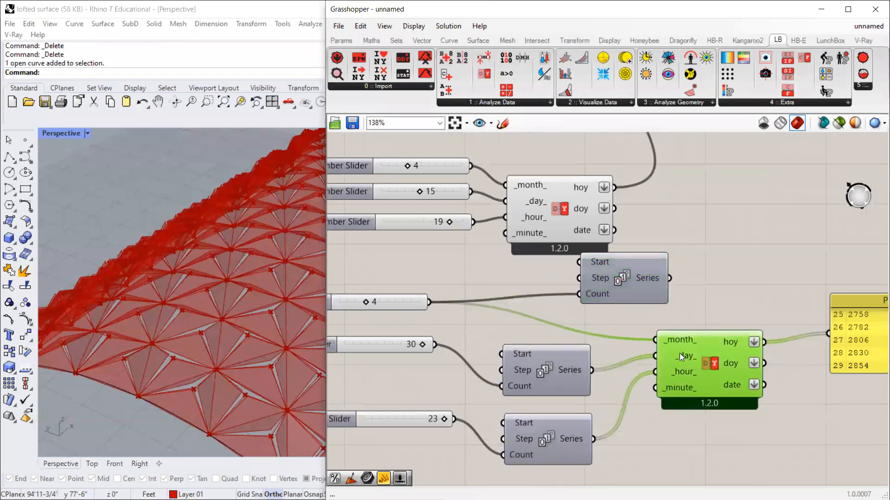
scroll(551, 359, up, 1)
scroll(551, 359, down, 1)
click(803, 336)
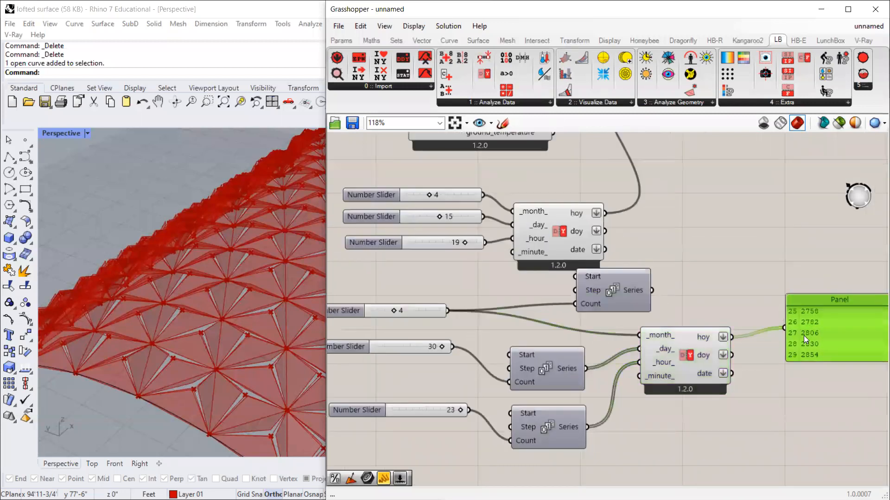
key(Delete)
click(634, 285)
key(Delete)
scroll(700, 292, down, 2)
scroll(662, 282, up, 1)
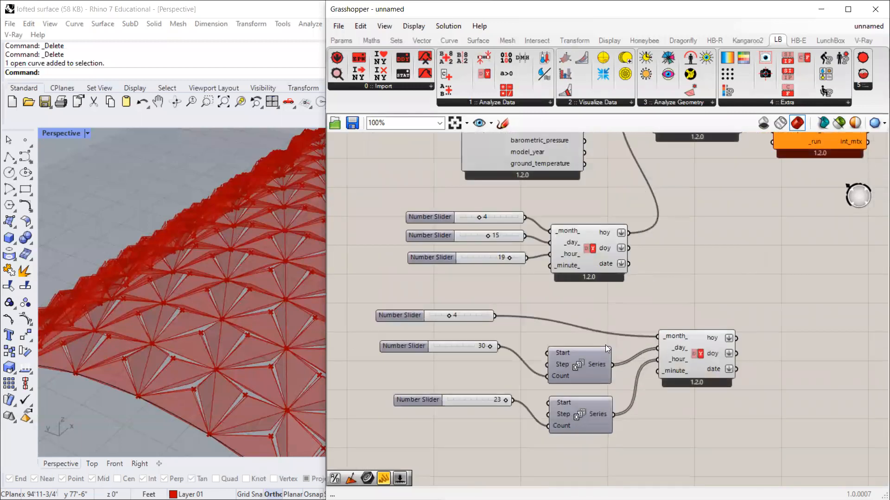
Step: Rearrange the upper Calculate HOY, sky matrix and Incident Radiation components so they are spaced further apart
drag(580, 250, 577, 234)
scroll(568, 246, down, 4)
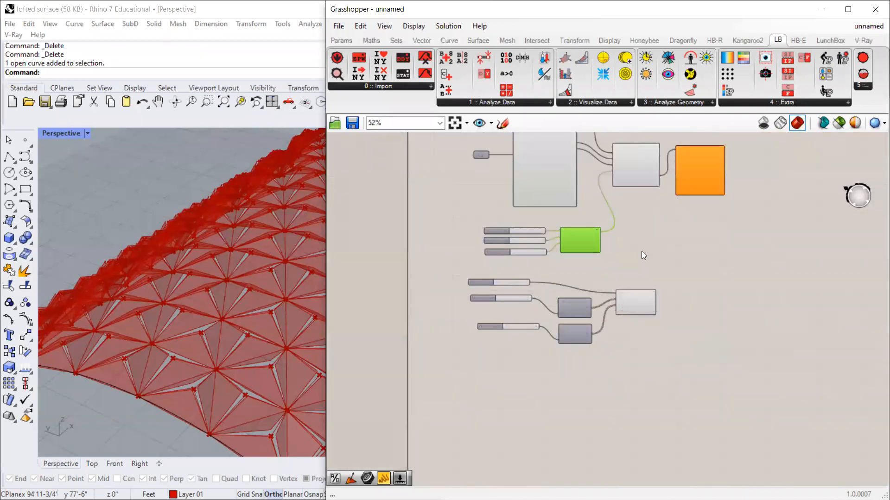
scroll(637, 220, up, 5)
drag(706, 251, 764, 323)
drag(577, 214, 609, 218)
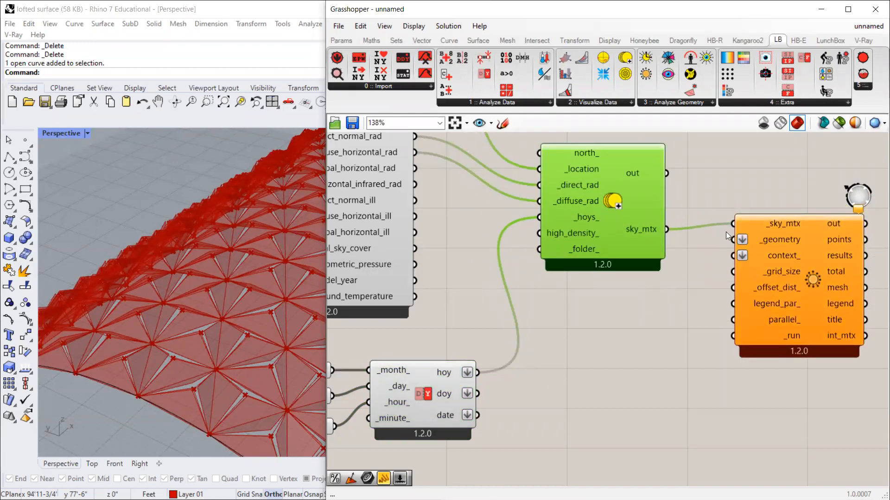
drag(618, 187, 623, 197)
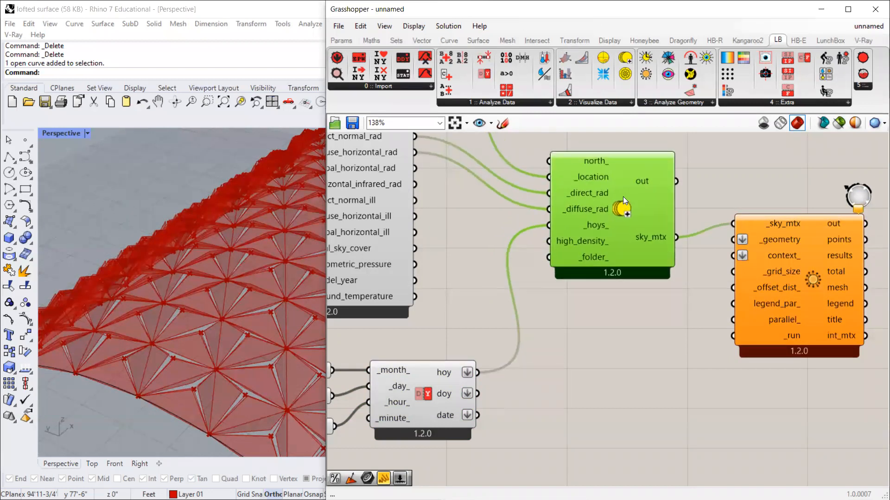
scroll(470, 261, down, 1)
scroll(470, 262, down, 2)
scroll(681, 255, up, 3)
drag(680, 272, 714, 292)
Step: Read the Incident Radiation component's warnings and the description of its _geometry input
mouse_move(757, 236)
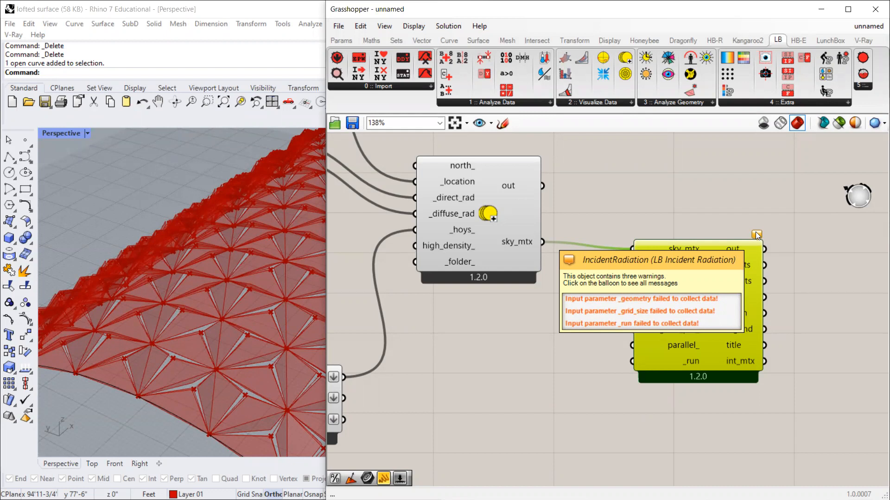
click(729, 226)
scroll(693, 275, down, 4)
scroll(692, 276, up, 3)
drag(692, 271, 681, 238)
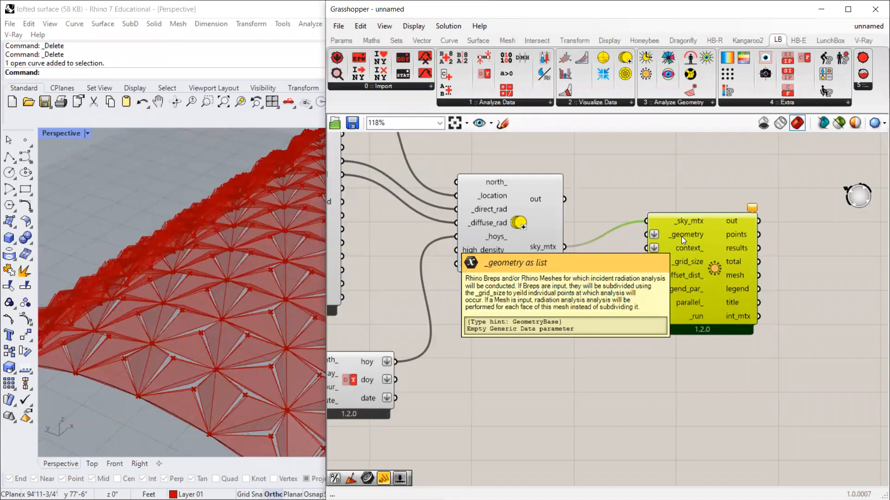
scroll(681, 237, down, 2)
scroll(64, 246, down, 4)
scroll(149, 250, up, 2)
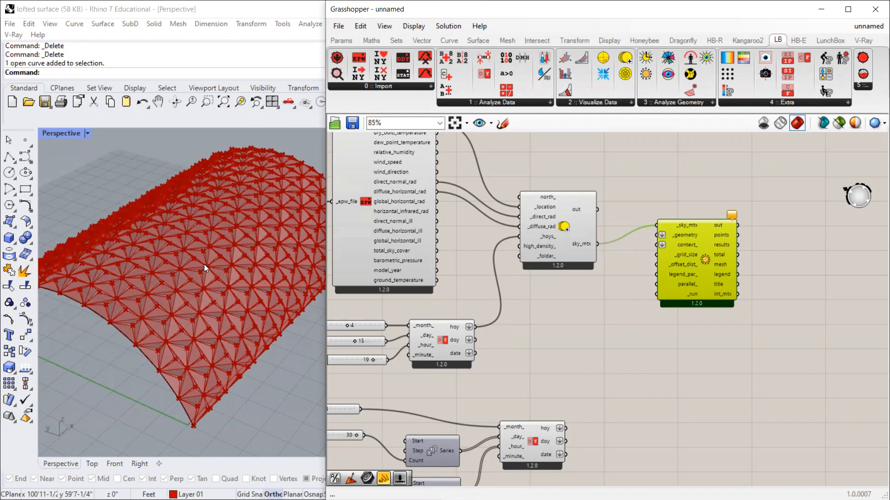
Step: Turn on the Loft component's preview and turn off the preview of the final Brep Join component
scroll(230, 361, down, 3)
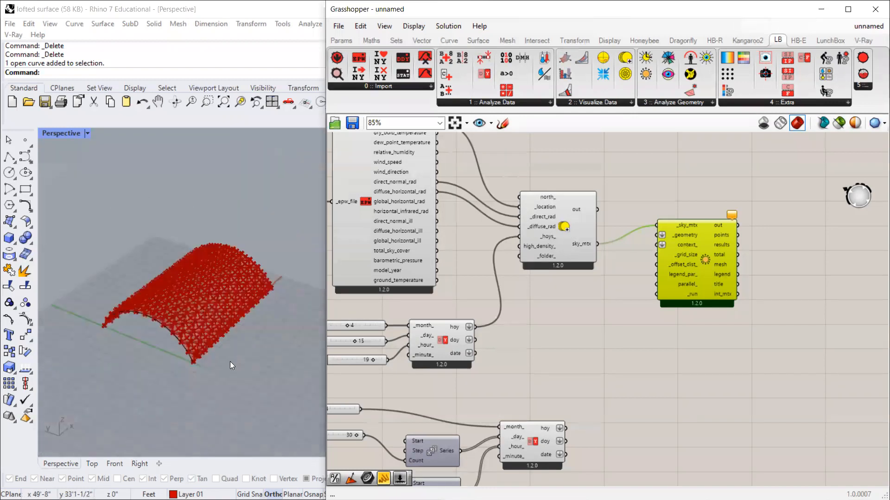
scroll(671, 323, down, 5)
scroll(584, 178, up, 3)
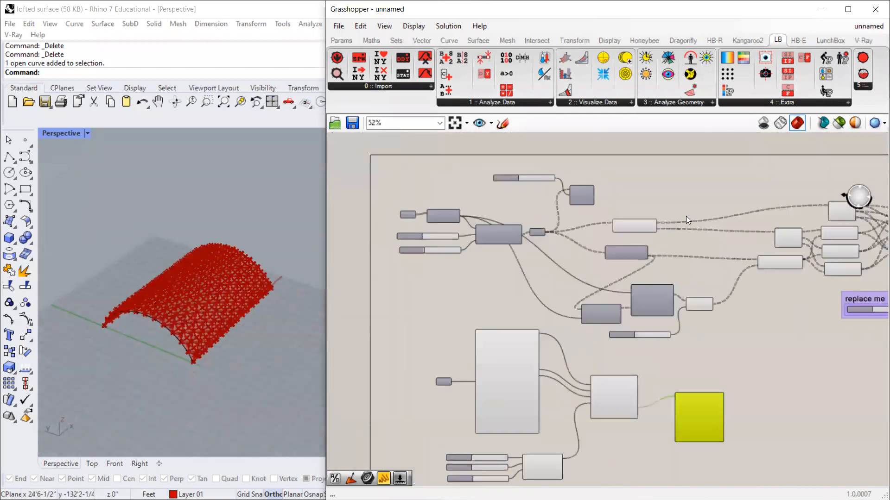
scroll(686, 217, up, 1)
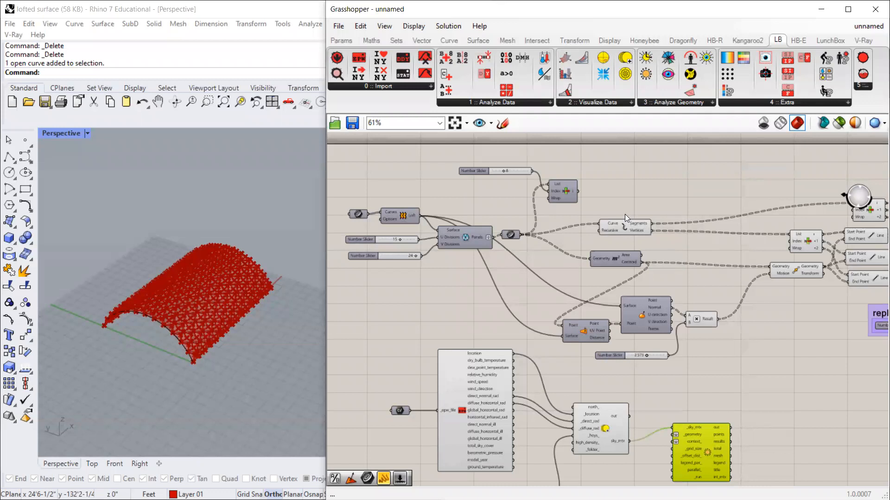
right_click(405, 216)
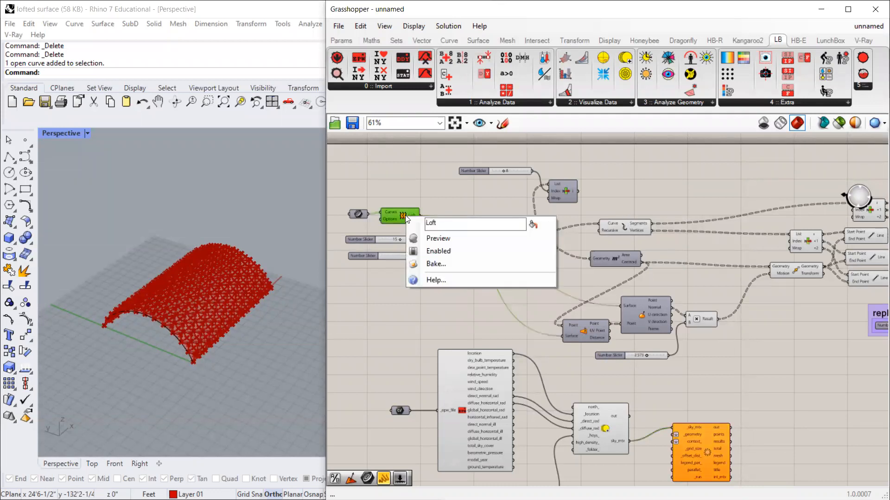
click(440, 242)
scroll(531, 285, down, 3)
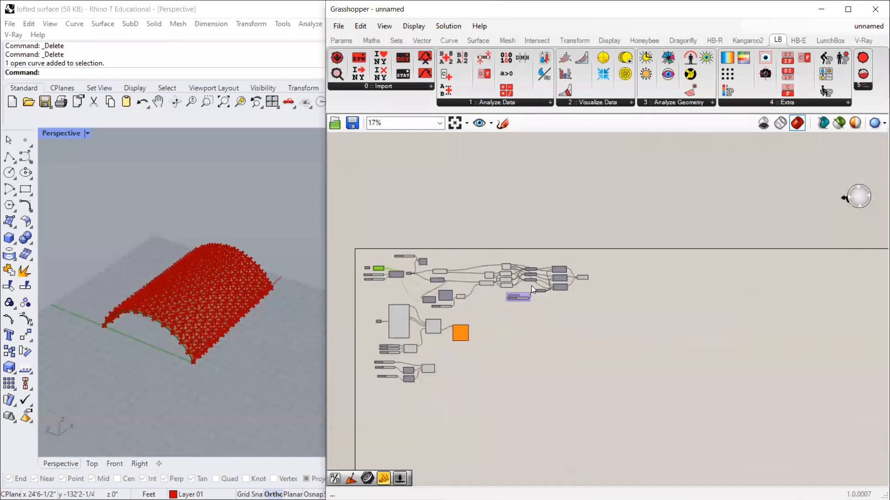
scroll(603, 266, up, 2)
right_click(586, 264)
click(609, 283)
Step: Turn off the preview of the remaining Line and List Item components that build the pyramids, leaving only the lofted surface shown
scroll(629, 237, down, 3)
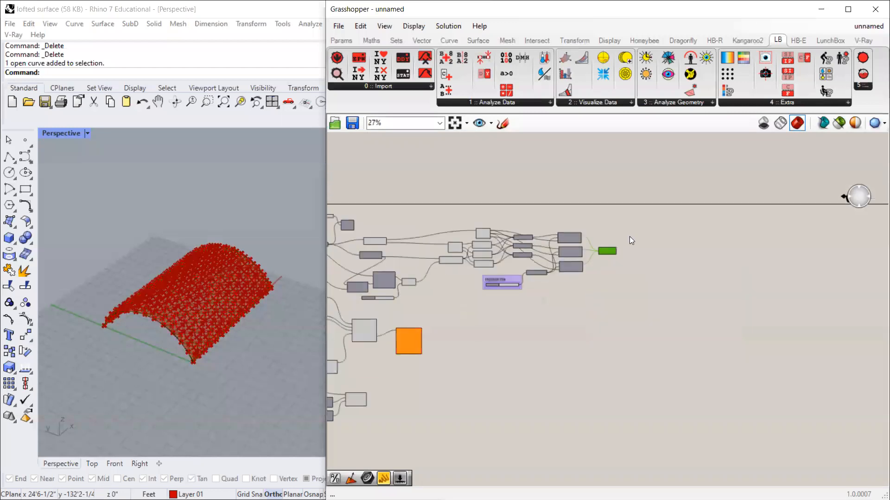
scroll(620, 245, up, 2)
scroll(459, 243, up, 2)
click(462, 240)
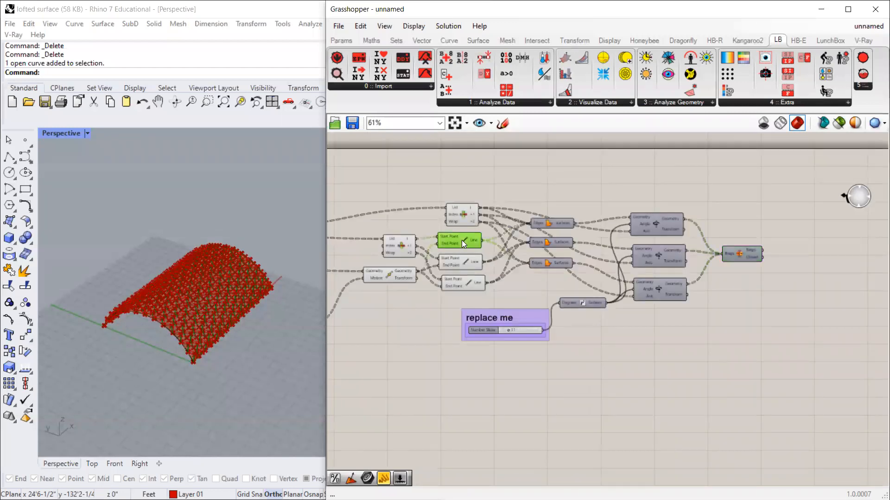
scroll(475, 217, up, 3)
click(456, 214)
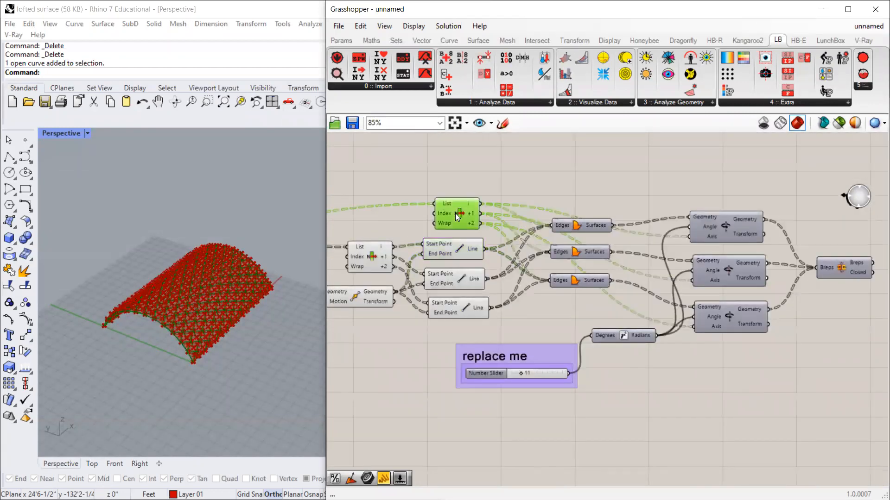
scroll(214, 317, up, 3)
scroll(160, 317, up, 5)
scroll(159, 318, down, 5)
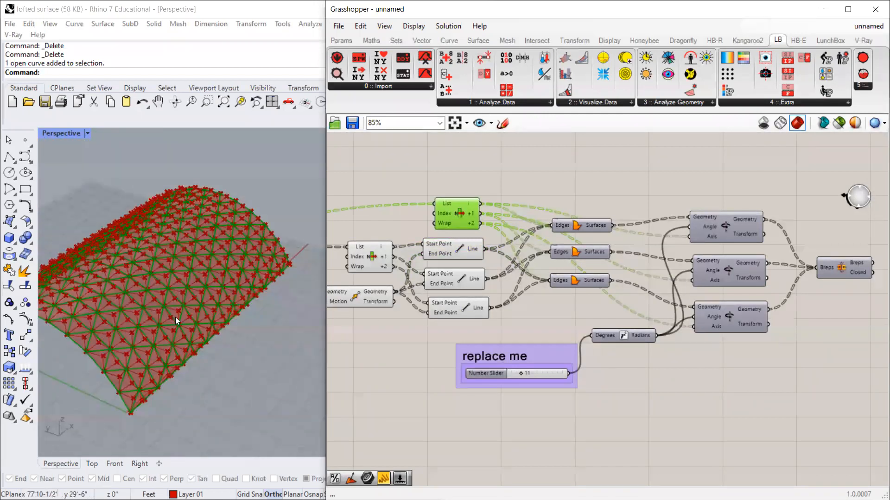
right_drag(175, 317, 209, 308)
scroll(558, 223, down, 4)
scroll(557, 222, down, 3)
drag(579, 198, 407, 288)
middle_click(465, 253)
click(502, 216)
click(584, 229)
Step: Wire the Loft output into the _geometry input of the Incident Radiation component
right_drag(714, 290, 889, 295)
scroll(523, 227, up, 6)
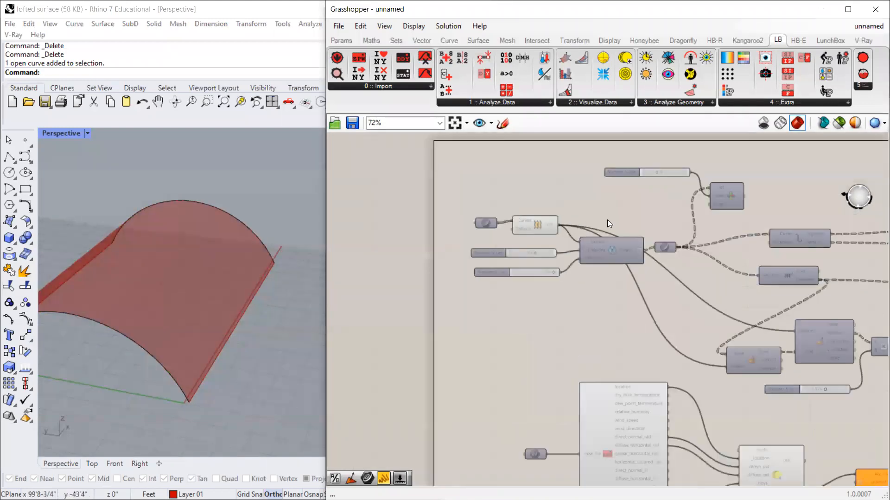
click(535, 226)
right_drag(180, 301, 213, 274)
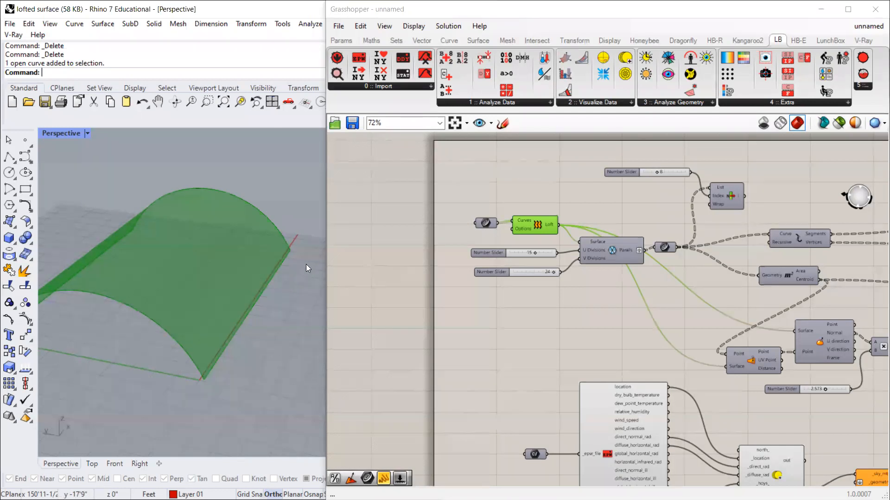
scroll(504, 258, down, 3)
scroll(689, 387, up, 2)
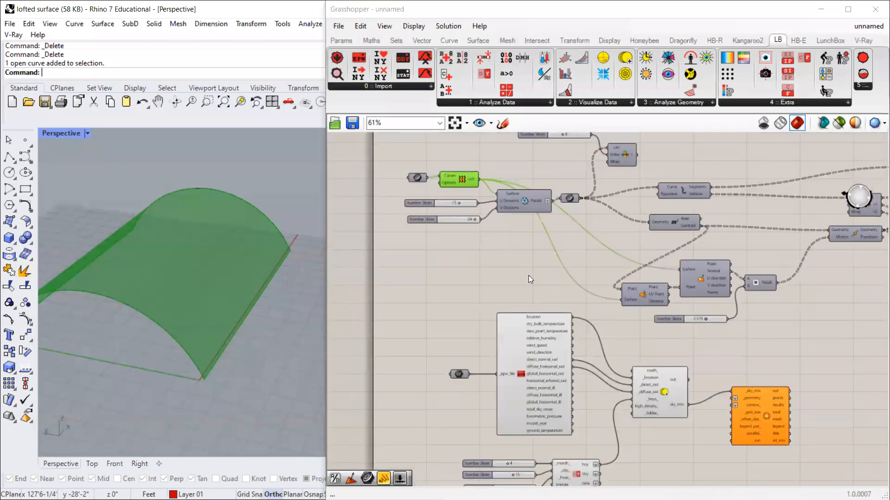
drag(480, 178, 734, 398)
drag(603, 302, 620, 300)
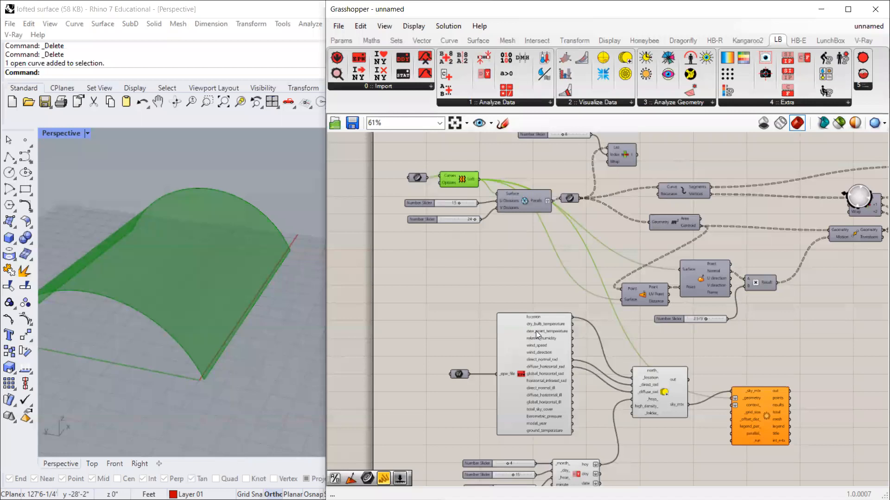
click(530, 280)
right_drag(246, 256, 218, 290)
Step: Add a number slider ranging from 0 to 10, set it to 5 and wire it into Incident Radiation's _grid_size input
scroll(807, 422, up, 5)
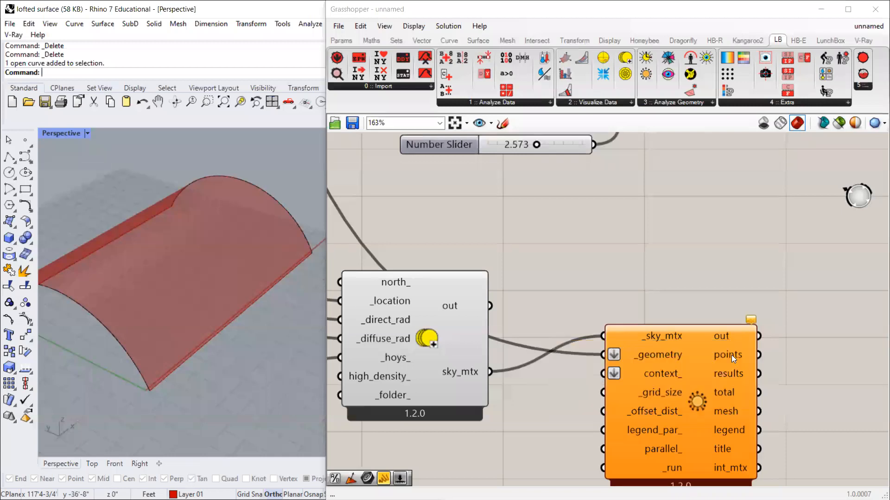
mouse_move(729, 360)
mouse_move(657, 395)
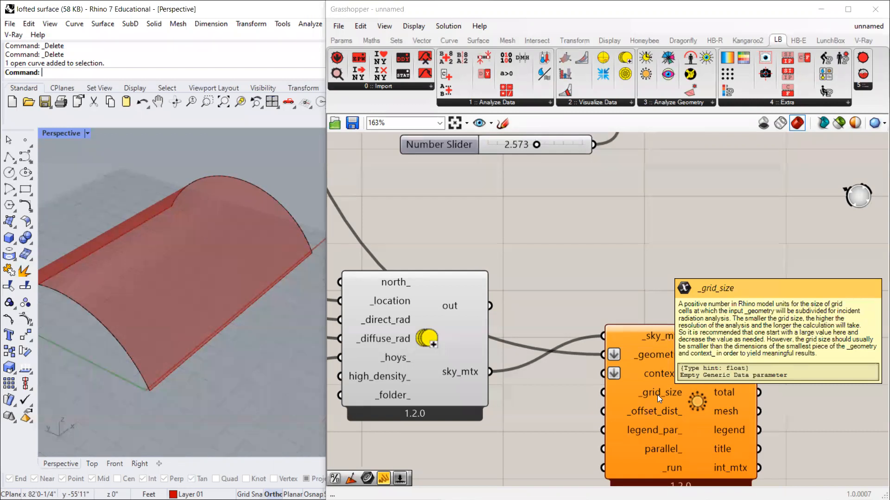
scroll(656, 390, down, 5)
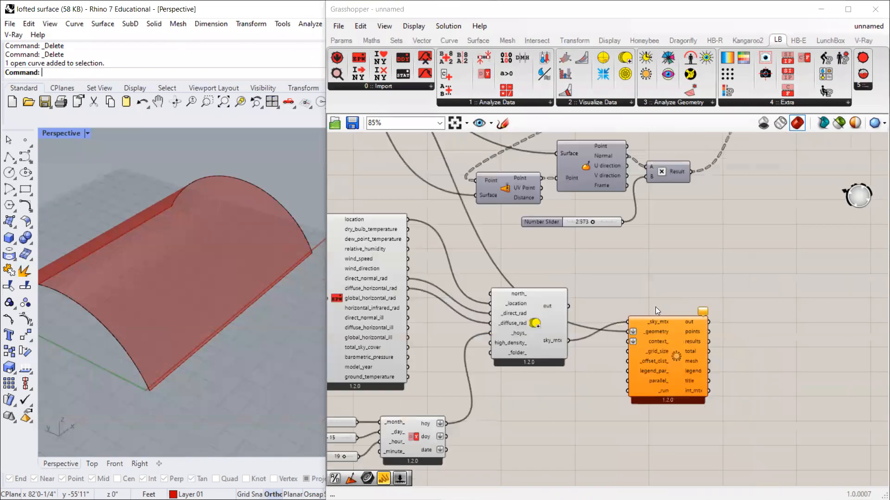
double_click(565, 381)
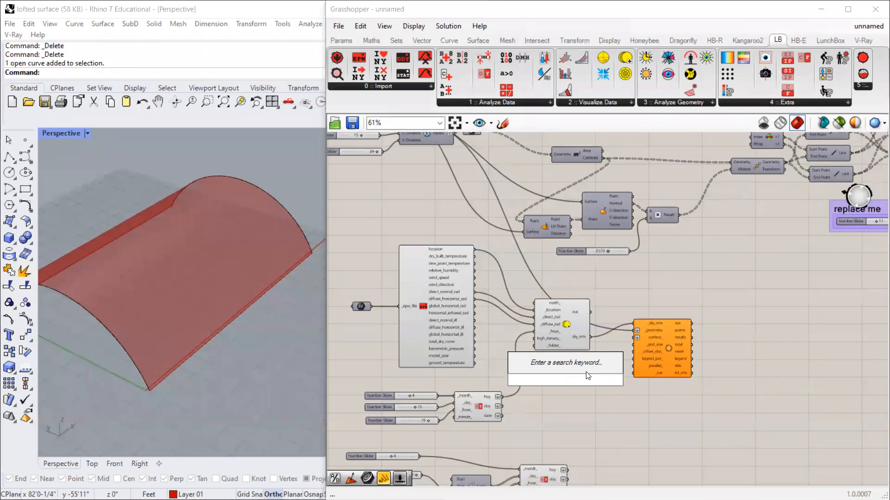
text(0..10)
key(Return)
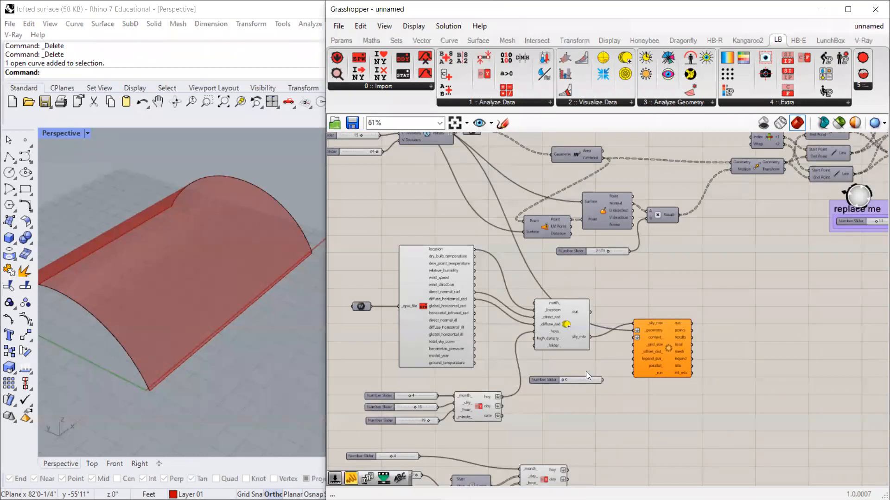
scroll(576, 377, up, 3)
drag(571, 384, 576, 383)
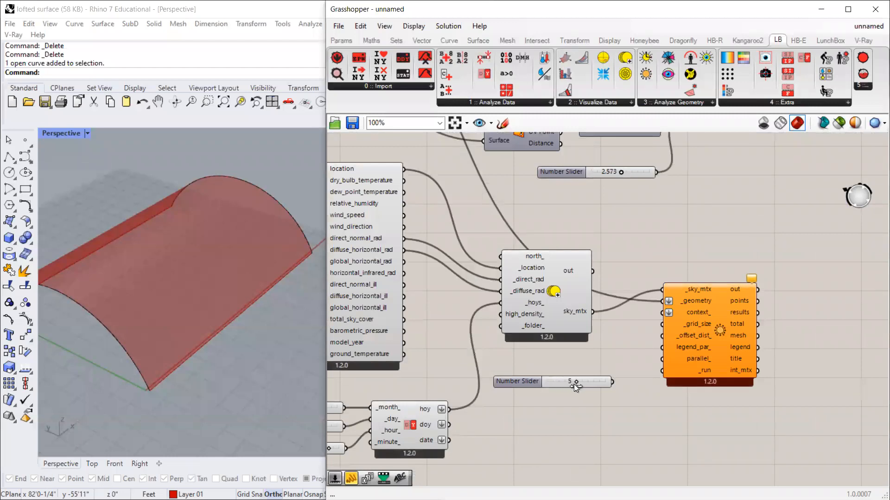
drag(714, 350, 727, 368)
drag(613, 382, 726, 368)
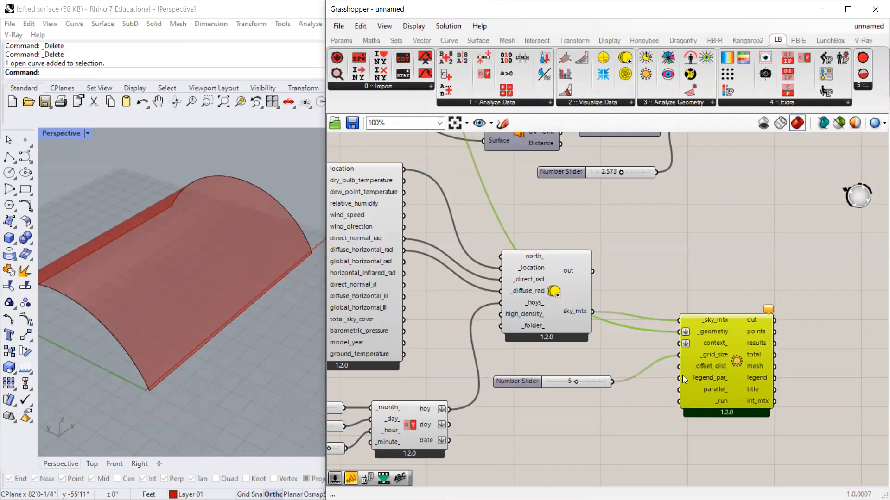
drag(539, 383, 548, 372)
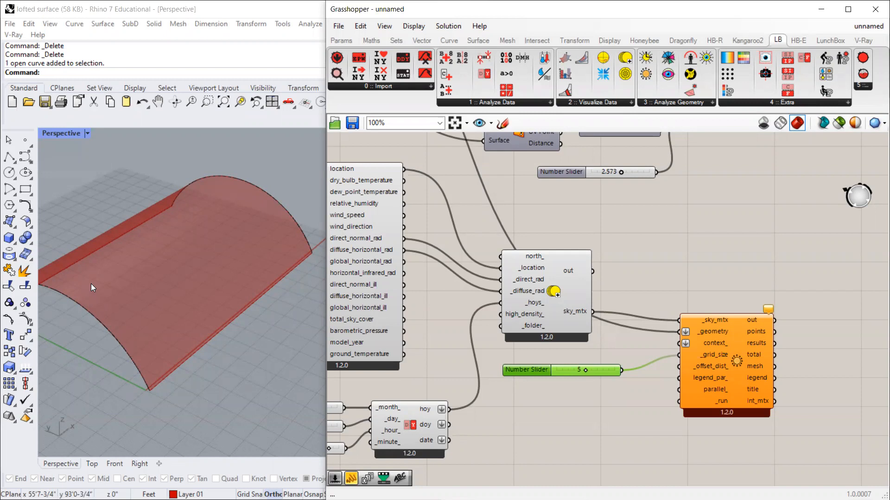
Step: Add a number slider with the value 0.1 and wire it into Incident Radiation's _offset_dist_ input
double_click(621, 264)
text(0.1)
key(Return)
drag(662, 266, 680, 371)
drag(734, 387, 741, 404)
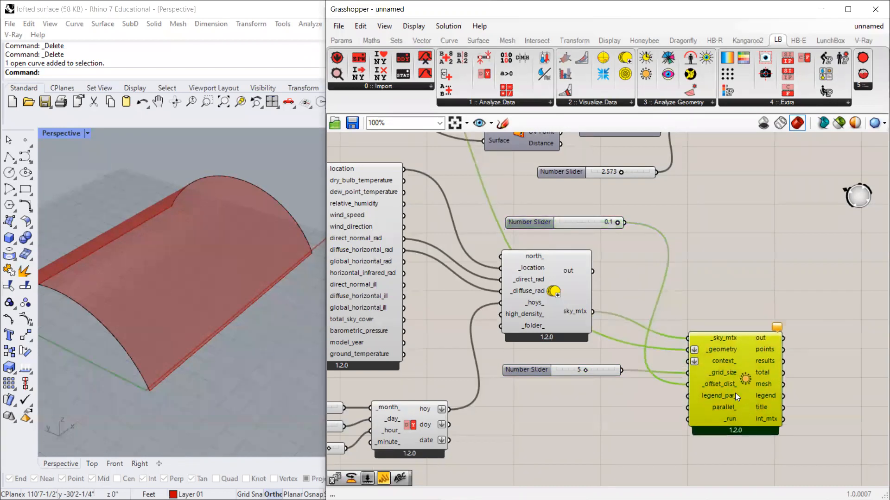
drag(539, 225, 529, 226)
Step: Check the Incident Radiation component's warning for inputs that still lack data
scroll(777, 293, down, 1)
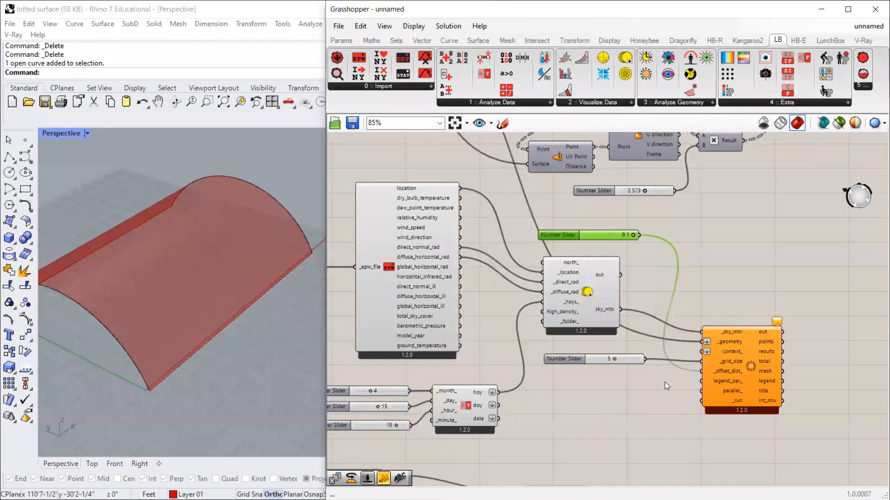
click(778, 250)
scroll(778, 249, up, 3)
mouse_move(833, 300)
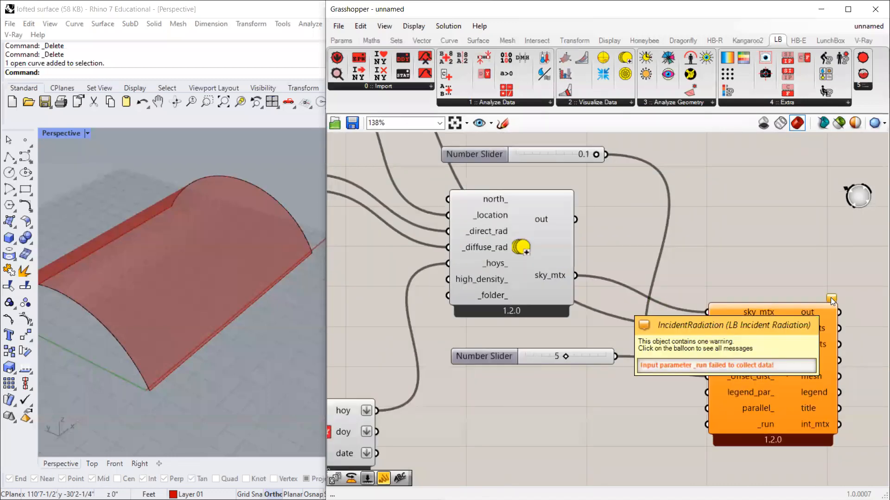
Step: Add a Boolean Toggle and wire it into the Incident Radiation component's _run input
mouse_move(768, 424)
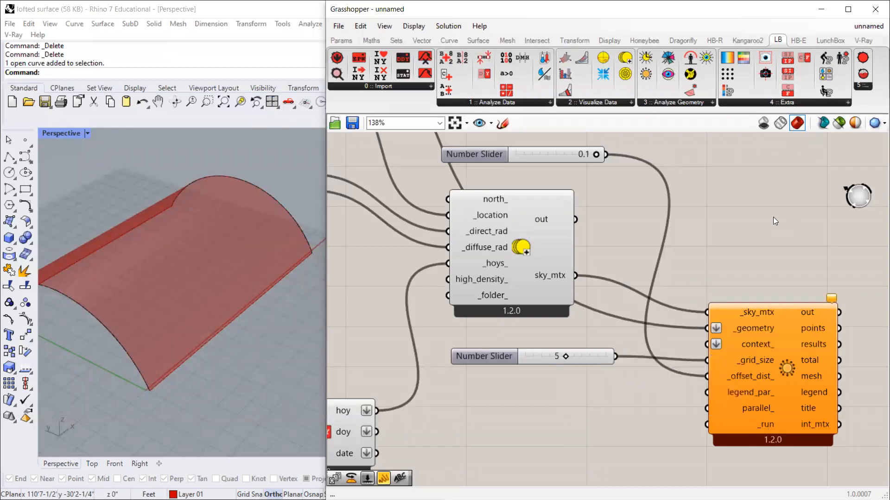
double_click(547, 424)
text(boo)
key(Up)
key(Return)
drag(607, 423, 707, 426)
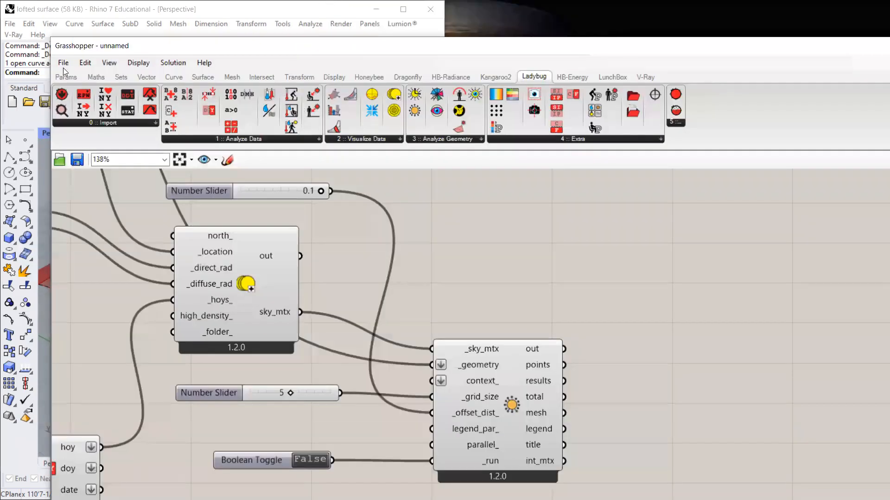
Step: Save the definition as "in class" in the Ladybug Class folder and arrange the Grasshopper and Rhino windows side by side
click(64, 66)
click(113, 125)
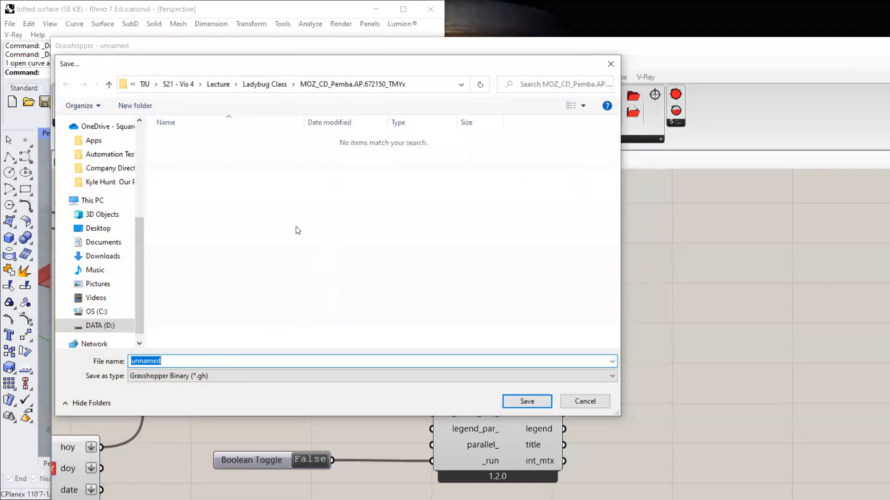
click(265, 84)
text(in class)
key(Return)
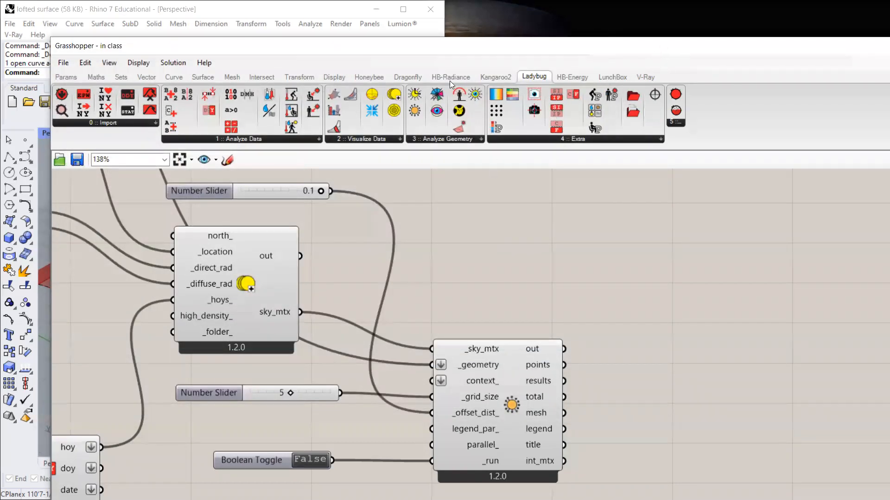
key(super+Right)
click(273, 121)
Step: Set the Boolean Toggle to True to run the Incident Radiation analysis on the lofted surface
scroll(584, 274, down, 5)
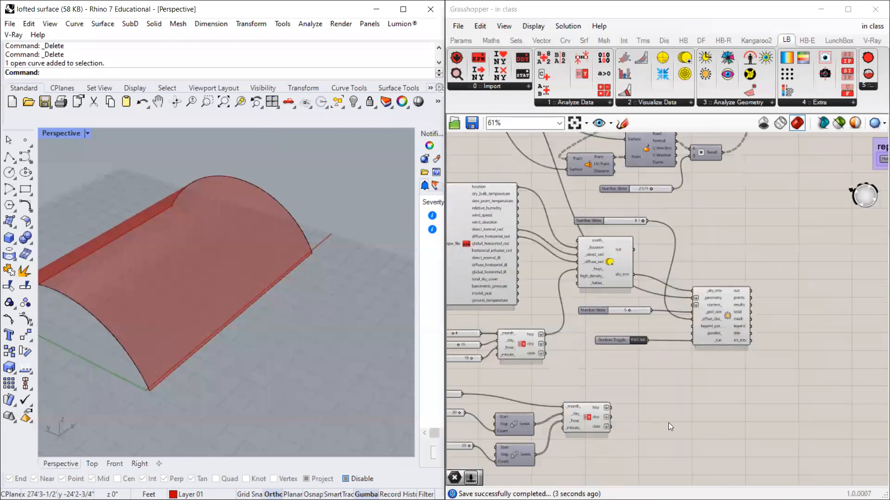
scroll(634, 341, up, 5)
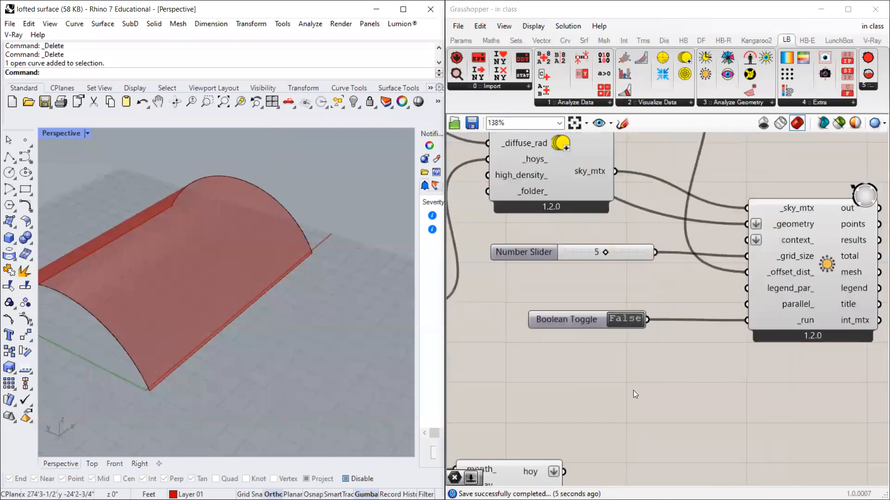
scroll(637, 352, up, 1)
click(636, 330)
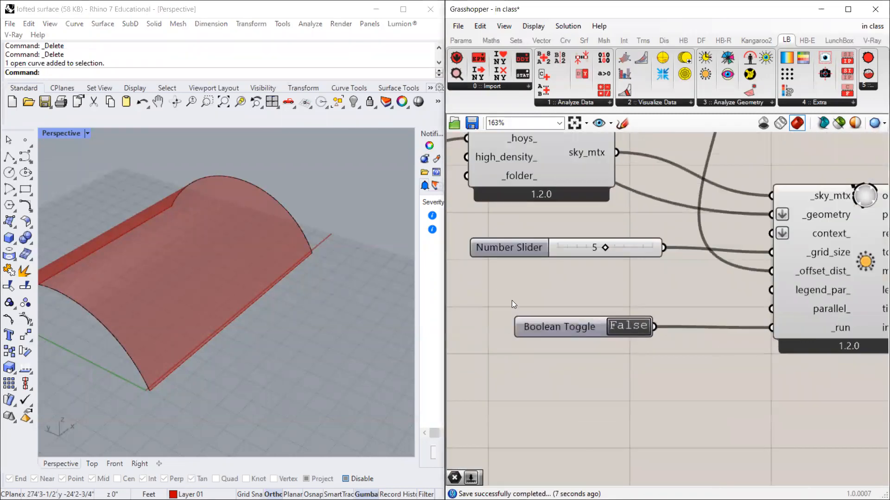
scroll(346, 273, down, 9)
scroll(270, 280, up, 5)
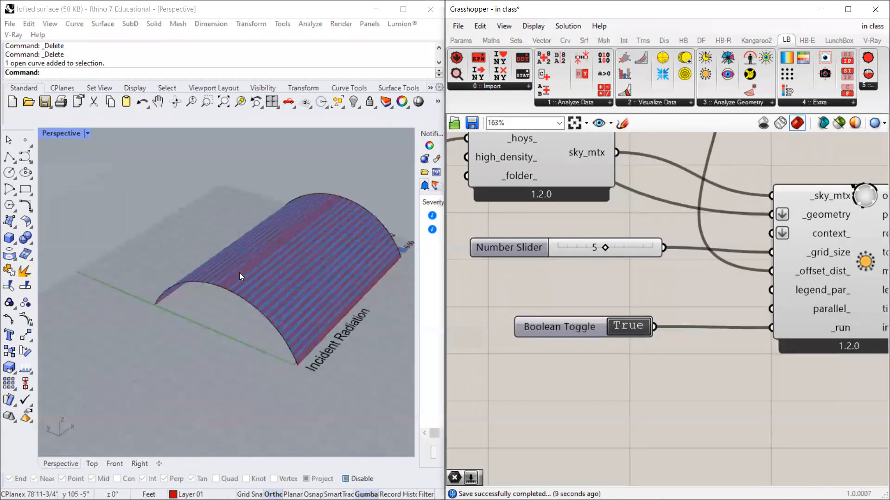
scroll(239, 277, up, 6)
right_drag(237, 284, 270, 296)
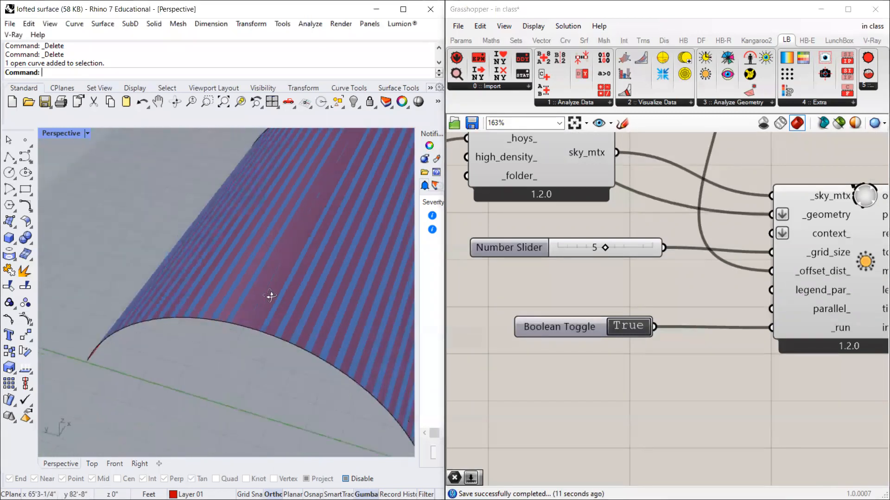
Step: Turn off the preview of the Loft component so it does not overlap the radiation mesh
scroll(638, 349, down, 5)
scroll(600, 301, up, 4)
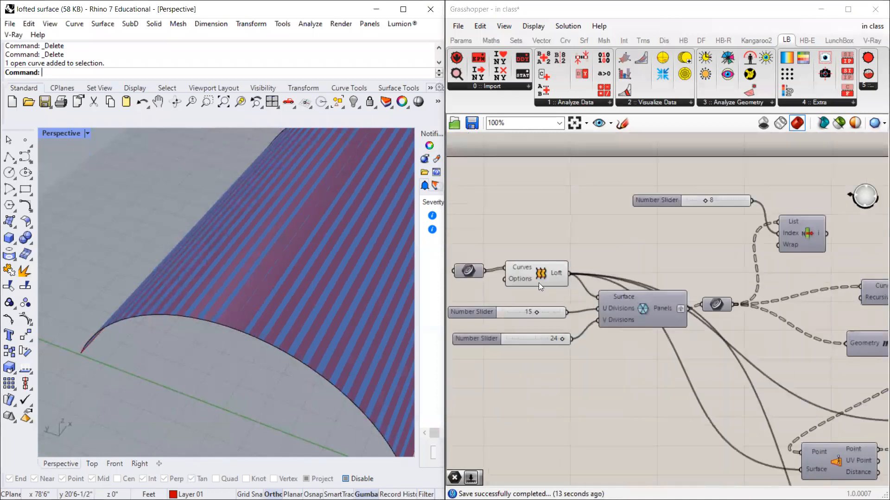
right_click(535, 275)
click(559, 296)
scroll(241, 324, down, 5)
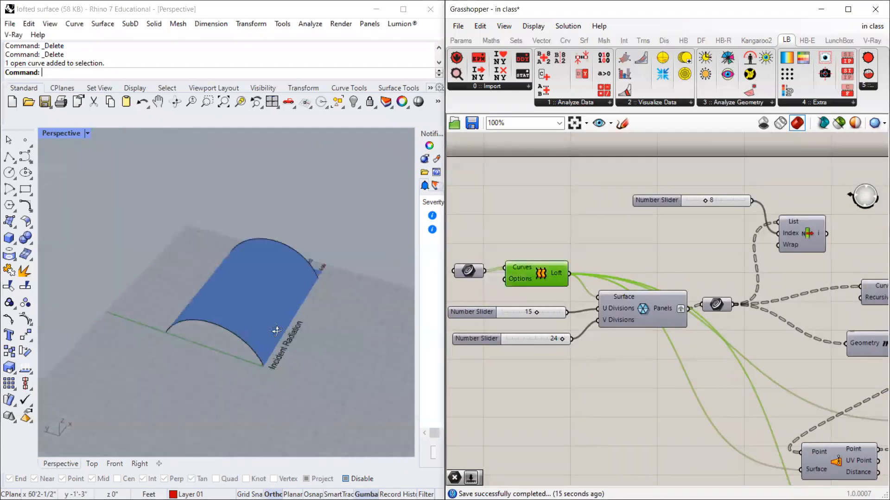
Step: Examine the incident radiation mesh and its legend from several sides in the Rhino perspective view
scroll(239, 343, up, 3)
right_drag(248, 327, 306, 343)
scroll(589, 253, down, 3)
scroll(193, 326, up, 5)
scroll(292, 320, down, 5)
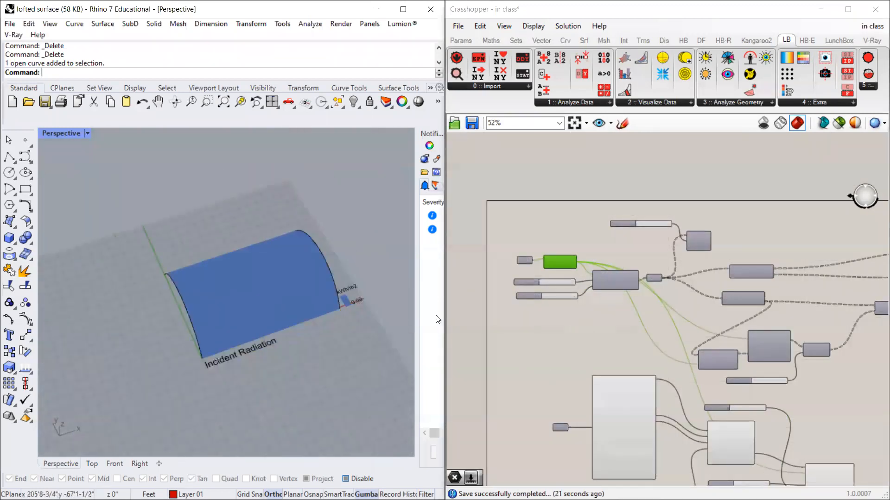
right_drag(223, 352, 289, 339)
scroll(237, 318, up, 3)
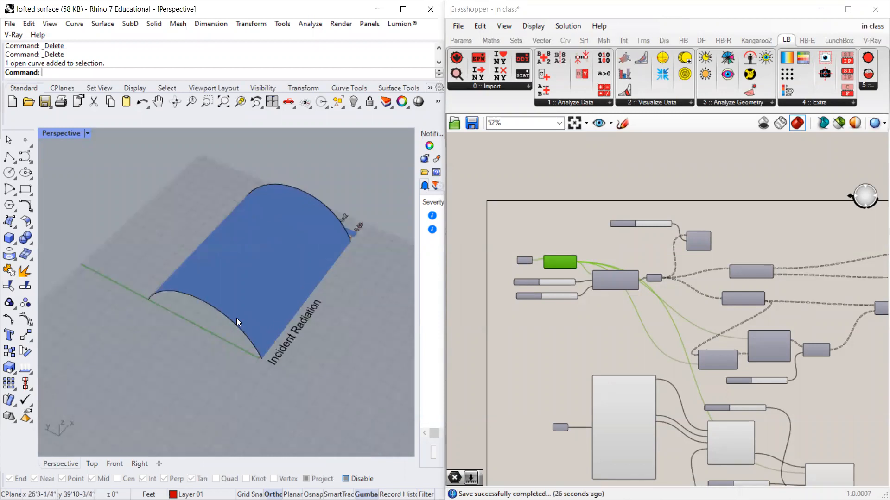
scroll(228, 317, up, 3)
right_drag(228, 317, 90, 331)
scroll(93, 320, down, 4)
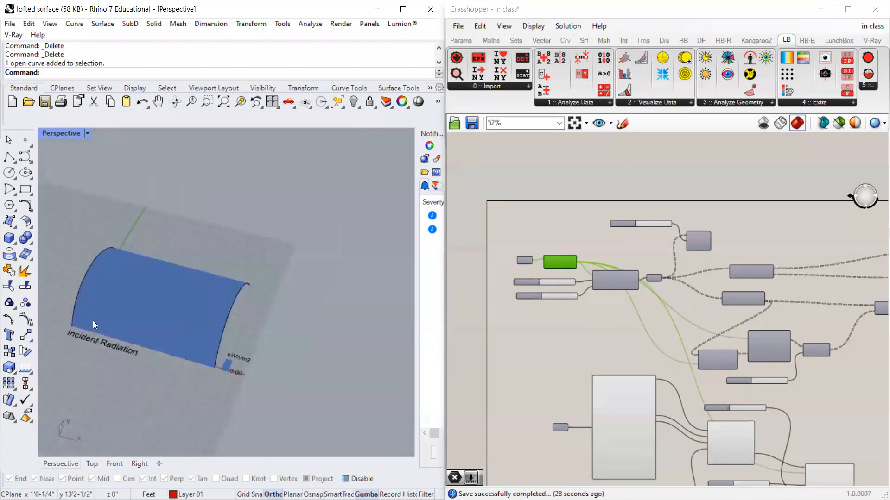
scroll(92, 320, up, 3)
right_drag(172, 354, 338, 341)
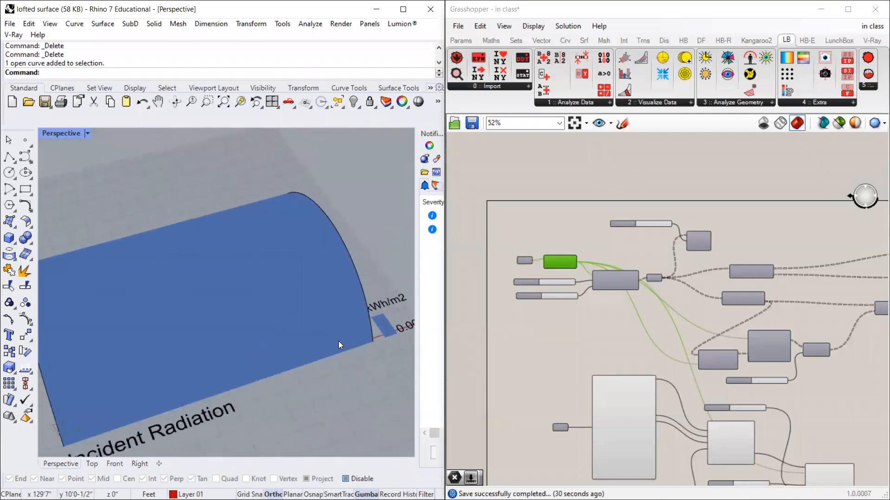
scroll(189, 354, down, 5)
scroll(189, 355, up, 5)
right_drag(176, 370, 259, 371)
scroll(636, 373, down, 4)
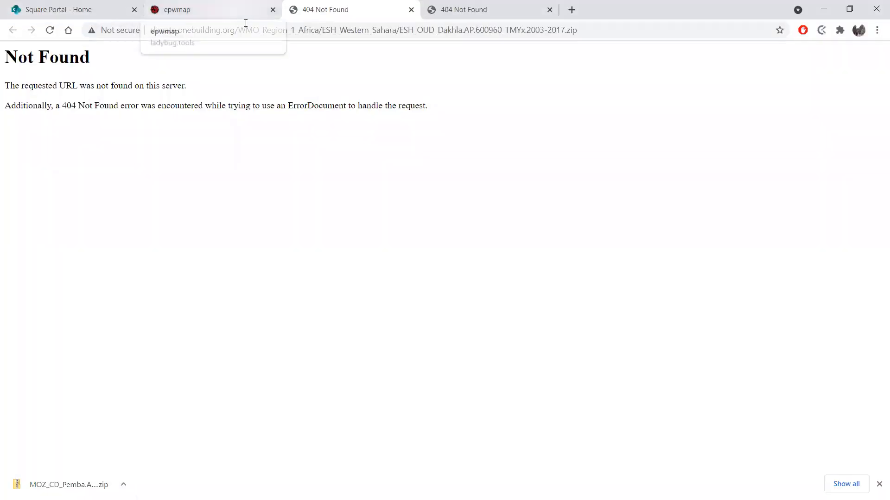
Step: Switch to the epwmap page in the browser, view Pemba's location on the world map and minimize the browser
click(217, 11)
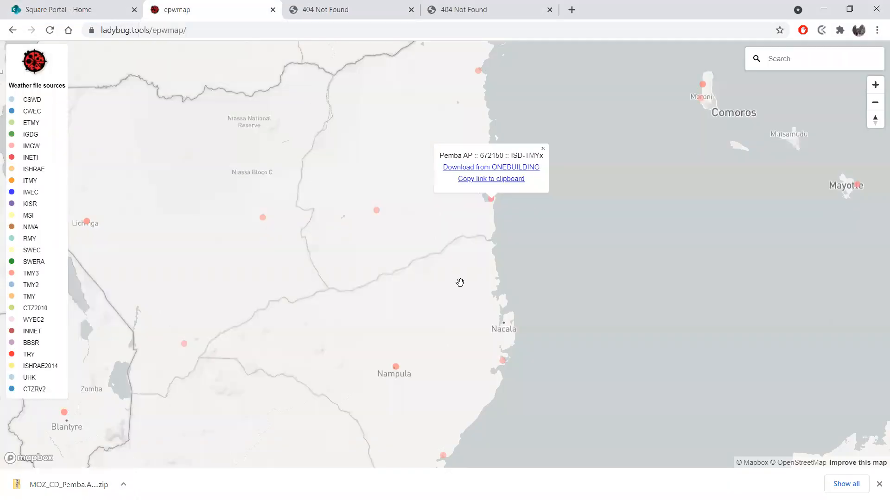
scroll(539, 300, down, 10)
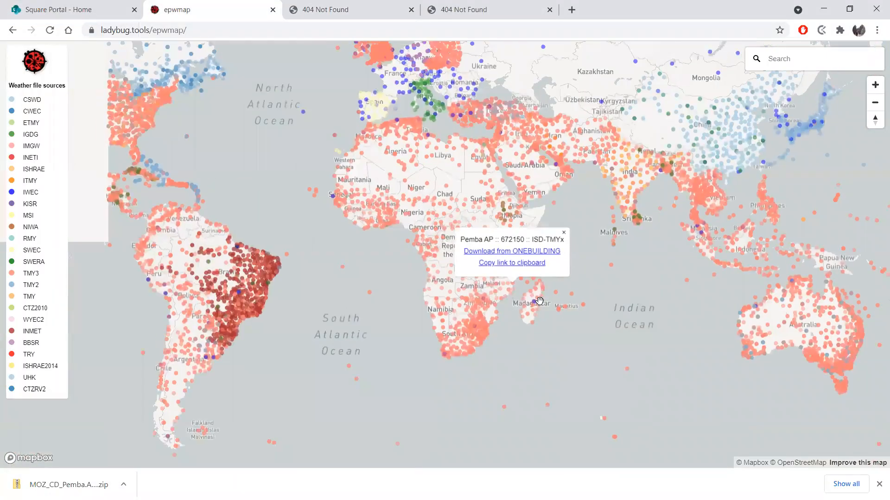
scroll(538, 302, down, 2)
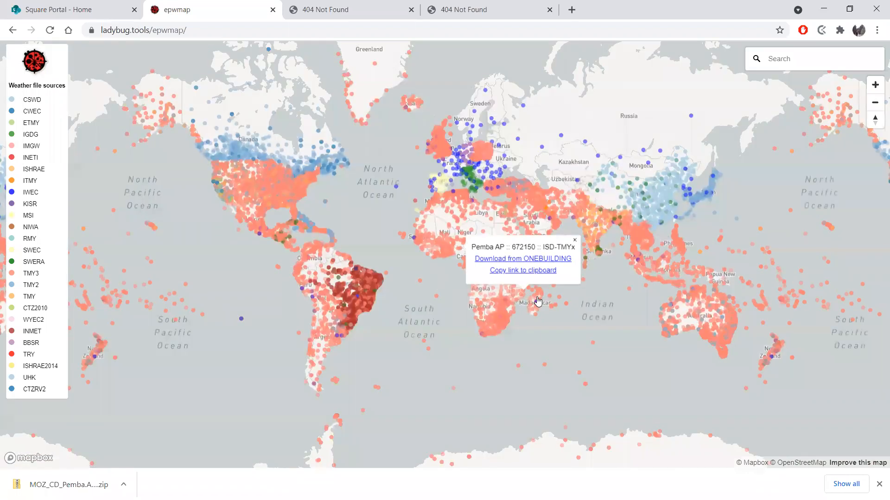
click(823, 10)
Step: Set the _hour_ slider of the single-hour date component to 9
scroll(728, 364, up, 3)
scroll(717, 354, down, 5)
scroll(612, 443, up, 11)
scroll(536, 421, up, 2)
scroll(655, 385, down, 5)
scroll(572, 384, up, 2)
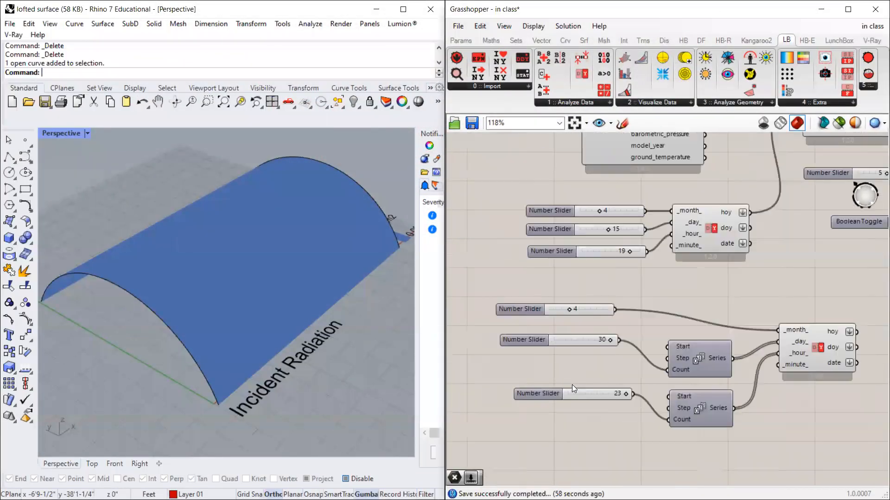
scroll(642, 400, up, 2)
scroll(686, 297, down, 4)
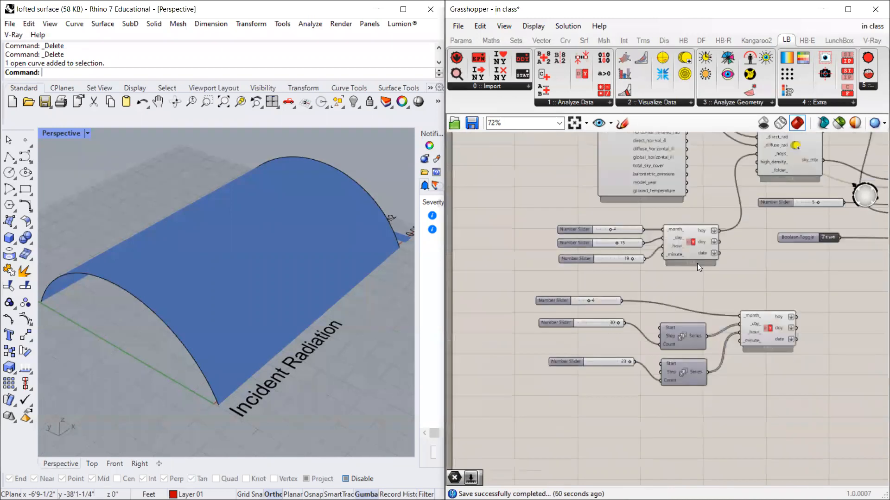
scroll(697, 263, up, 6)
scroll(570, 336, down, 3)
scroll(598, 357, up, 4)
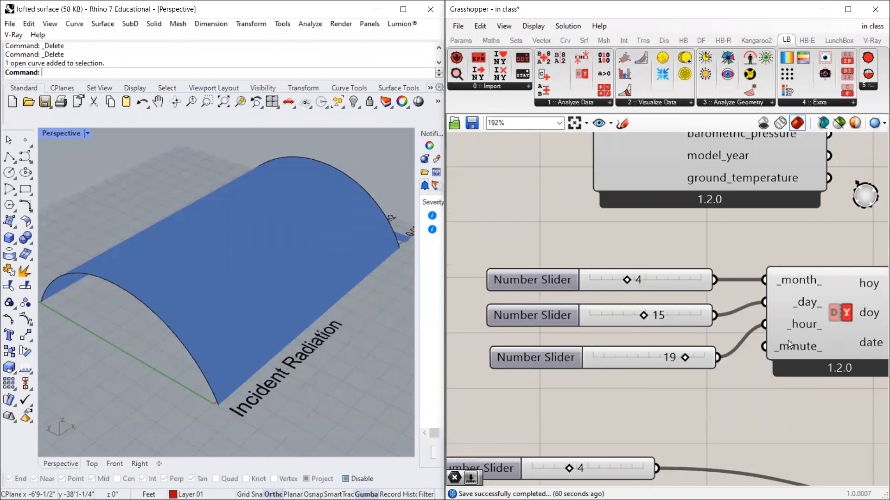
drag(684, 357, 634, 358)
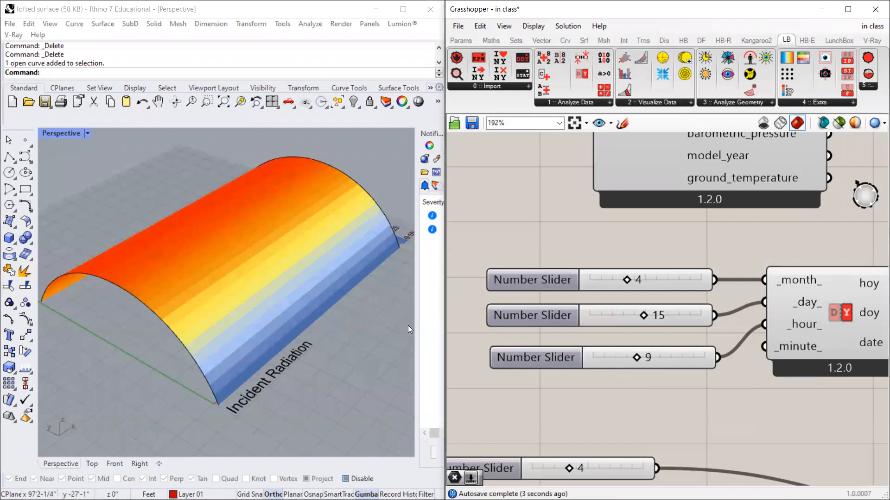
Step: Examine the radiation colours across both sides of the vault and the kWh/m2 legend
scroll(371, 319, down, 4)
right_drag(346, 319, 393, 308)
scroll(303, 245, up, 3)
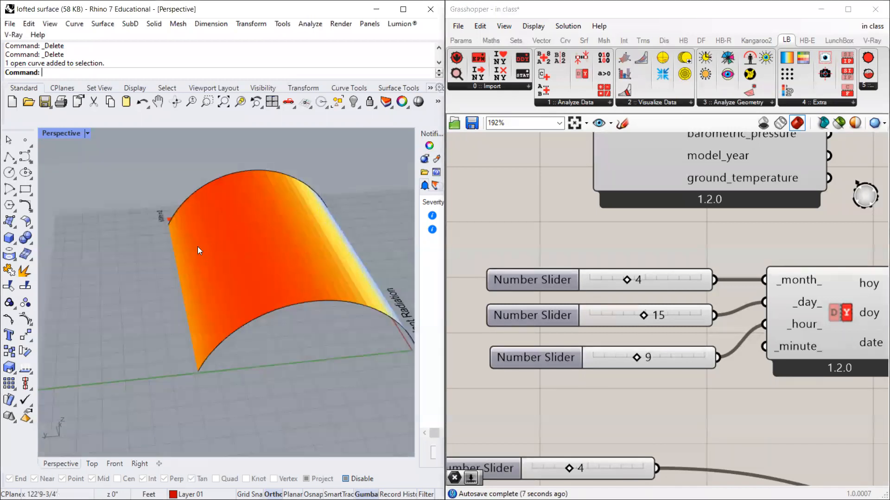
right_drag(260, 245, 380, 280)
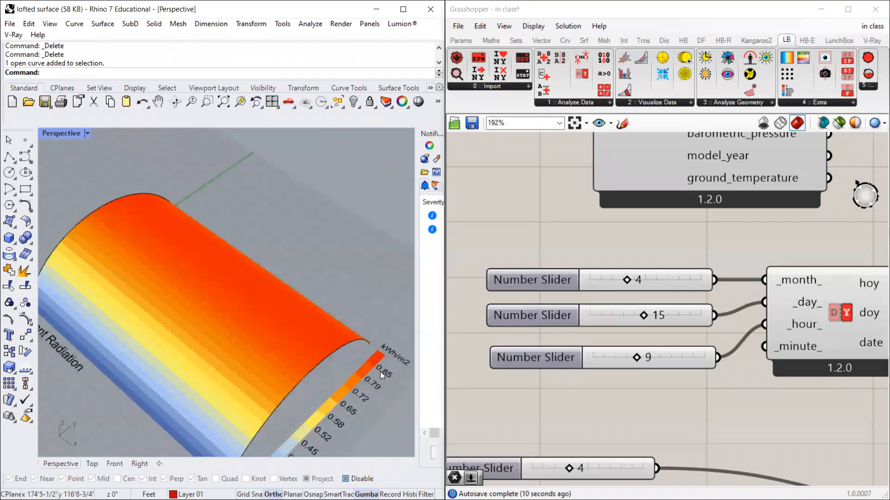
right_drag(244, 292, 204, 251)
right_drag(181, 322, 353, 325)
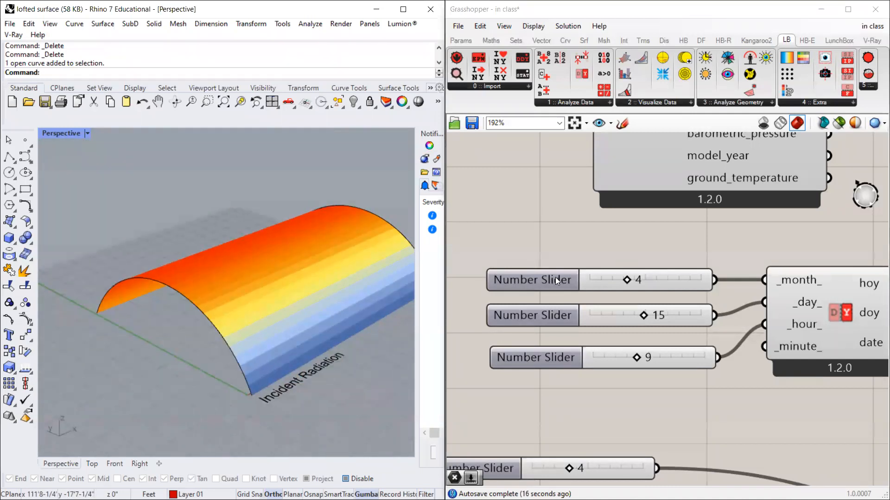
Step: Try hours 16 and 5 on the _hour_ slider, set it to 6 and compare the radiation pattern on the surface
drag(639, 358, 667, 357)
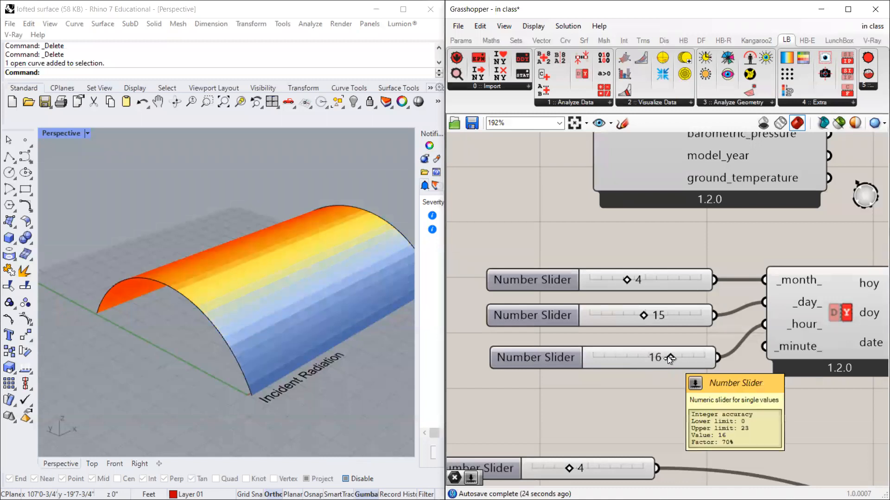
click(669, 356)
drag(614, 357, 621, 357)
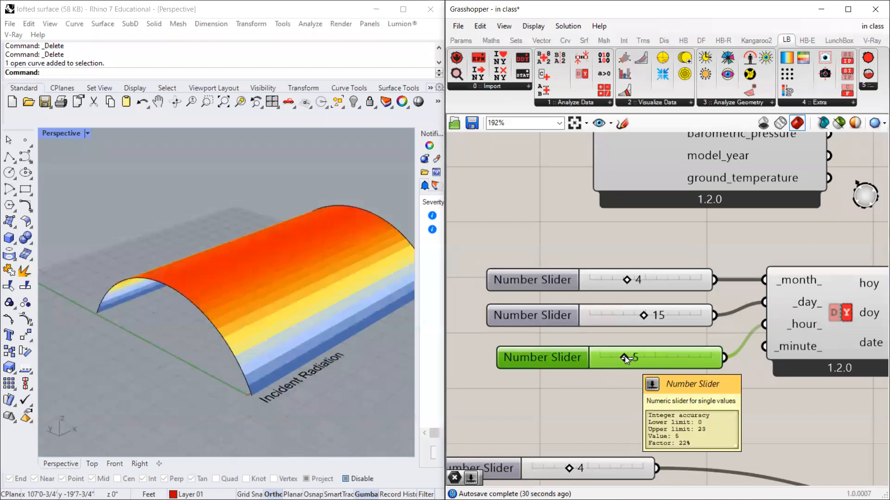
right_drag(167, 274, 285, 313)
scroll(264, 291, down, 6)
scroll(263, 292, up, 13)
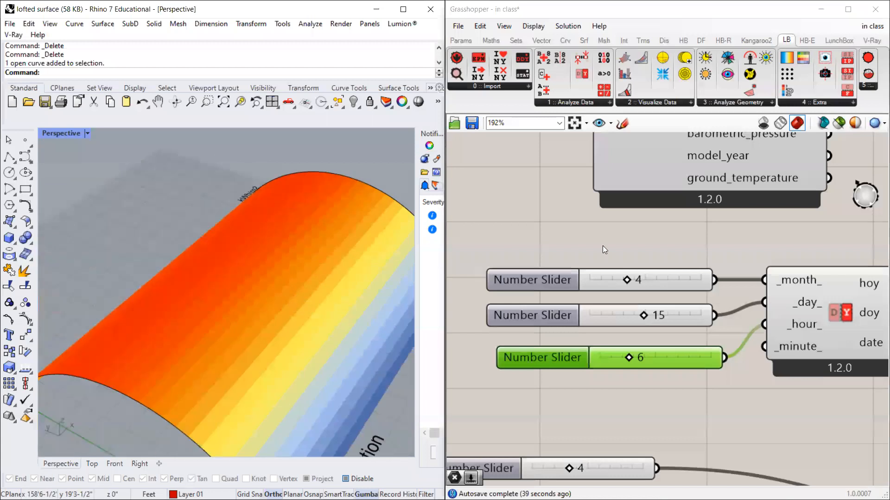
Step: Try a finer _grid_size of 2 for Incident Radiation, inspect the mesh and return the slider to 5
scroll(603, 255, down, 9)
right_drag(765, 220, 714, 268)
scroll(710, 264, up, 6)
scroll(668, 238, down, 2)
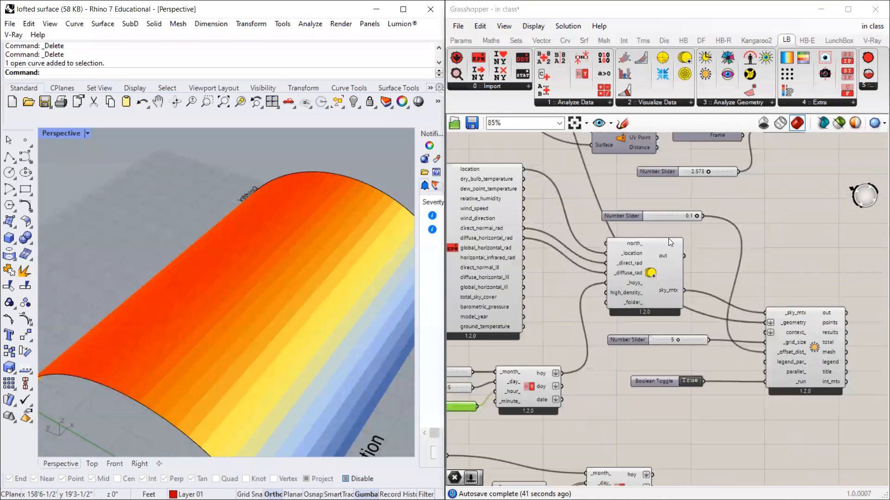
scroll(682, 345, up, 5)
mouse_move(674, 332)
mouse_down()
mouse_move(706, 333)
mouse_move(680, 333)
mouse_up()
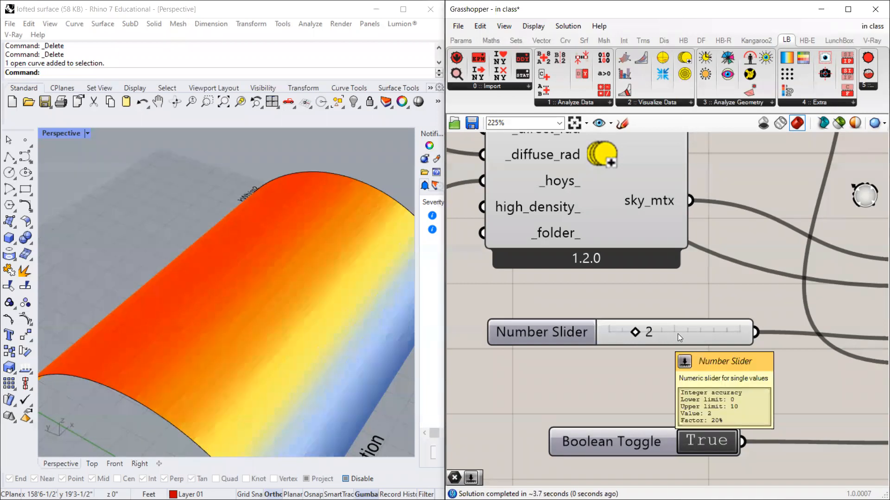
right_drag(332, 320, 317, 289)
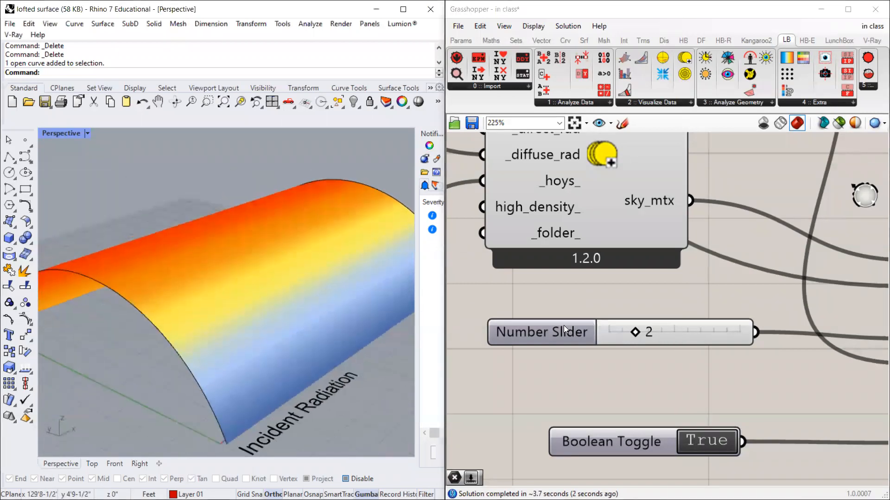
click(636, 332)
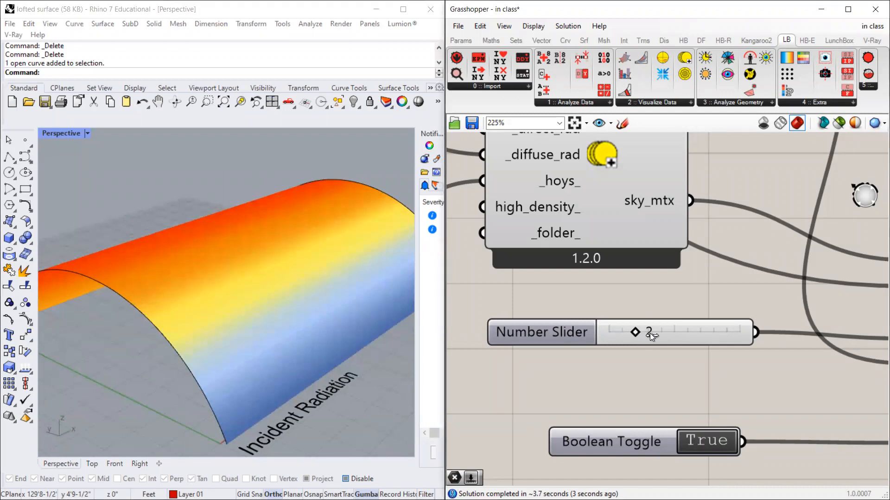
drag(661, 333, 676, 333)
click(523, 333)
Step: Move the Incident Radiation component up on the canvas, in line with its input components
scroll(525, 331, down, 4)
scroll(525, 331, down, 2)
scroll(697, 286, up, 3)
click(703, 310)
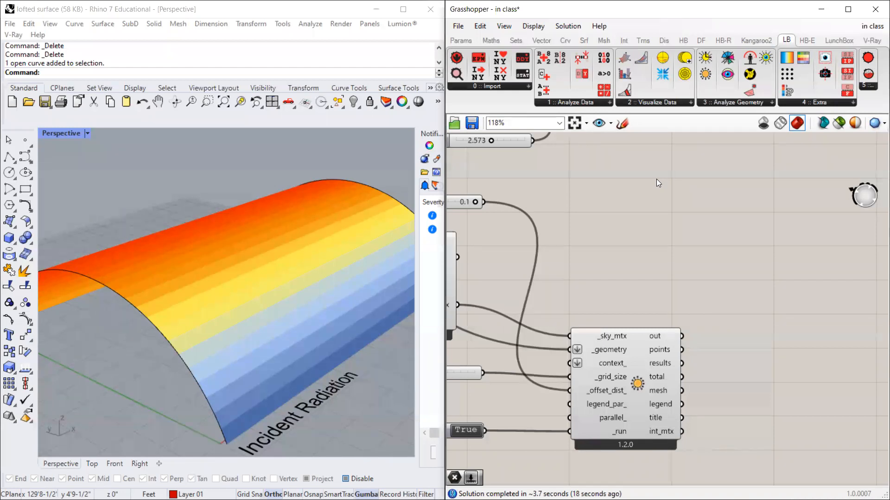
drag(643, 351, 642, 300)
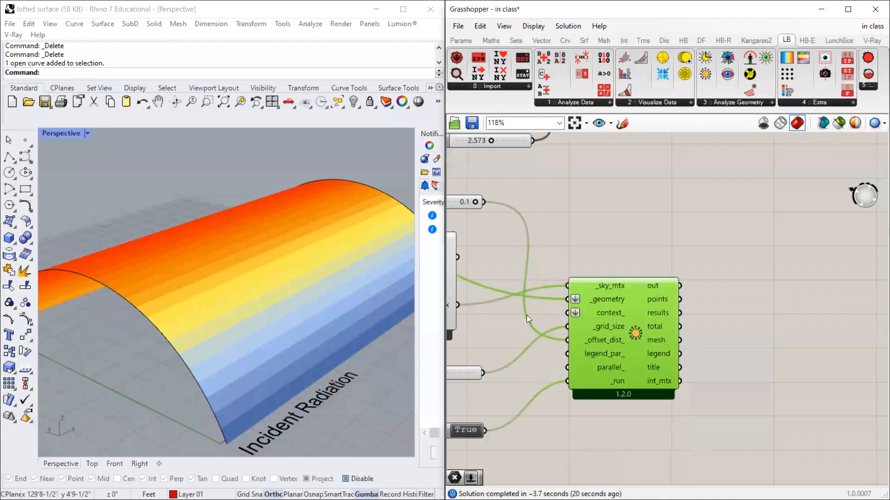
Step: Locate the "replace me" Number Slider feeding the rotation angle and compare its place with the Incident Radiation component
right_drag(326, 255, 259, 276)
scroll(209, 272, down, 6)
scroll(648, 243, down, 5)
right_drag(797, 164, 726, 222)
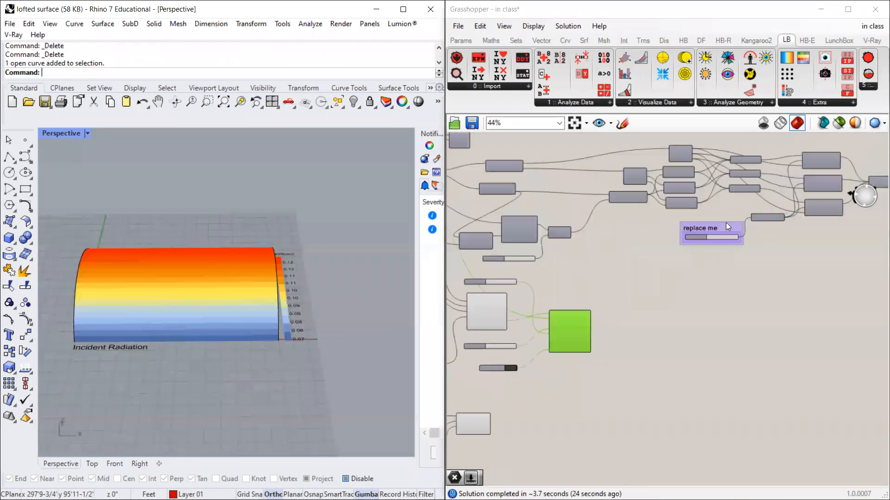
scroll(726, 222, up, 2)
click(713, 239)
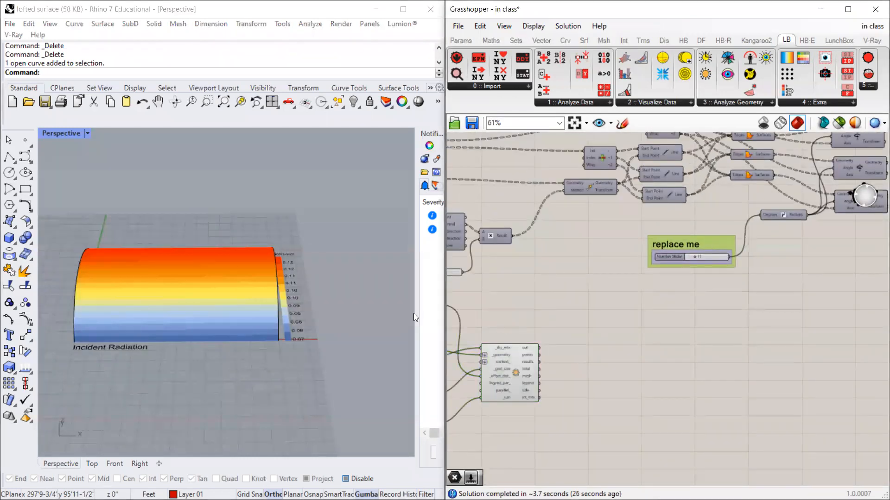
Step: Examine the radiation colour bands on the vault from its orange-red top to its blue lower side
scroll(101, 287, up, 5)
right_drag(101, 287, 289, 251)
scroll(284, 232, up, 6)
scroll(288, 251, down, 10)
scroll(248, 254, up, 5)
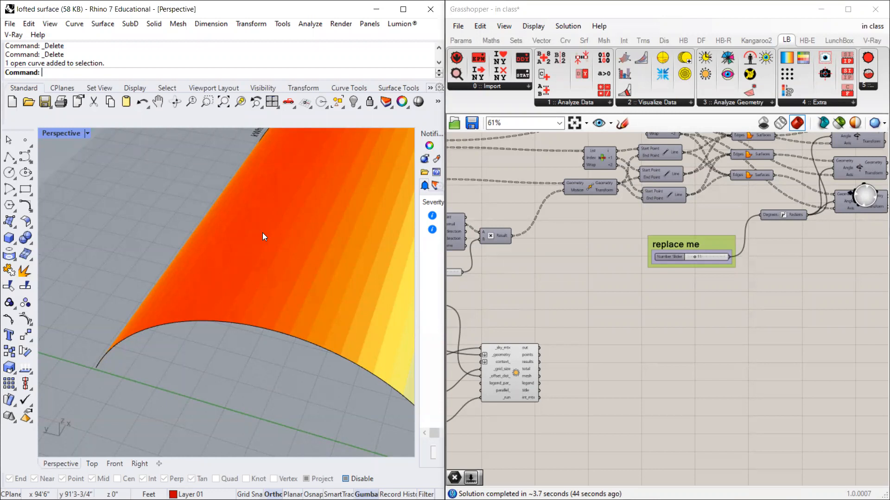
scroll(274, 243, down, 5)
scroll(325, 297, up, 4)
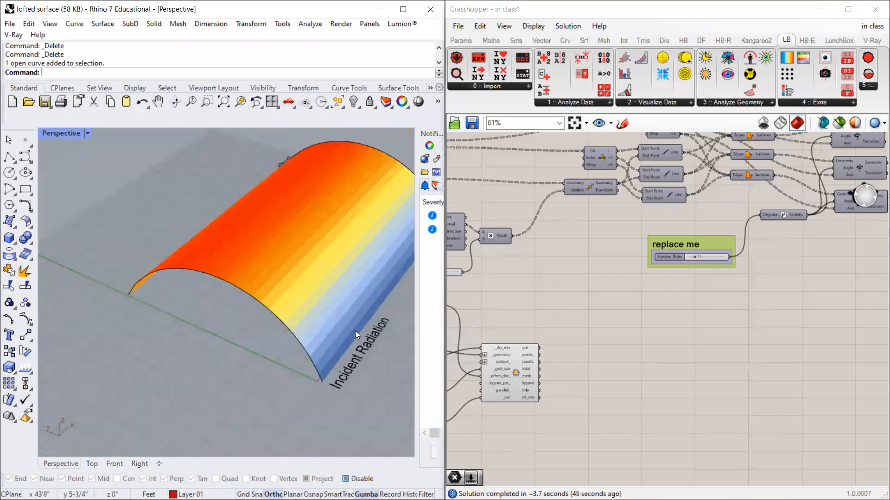
right_drag(325, 324, 198, 332)
scroll(536, 369, down, 2)
scroll(535, 369, up, 3)
scroll(609, 351, down, 2)
scroll(572, 323, up, 2)
scroll(675, 308, down, 2)
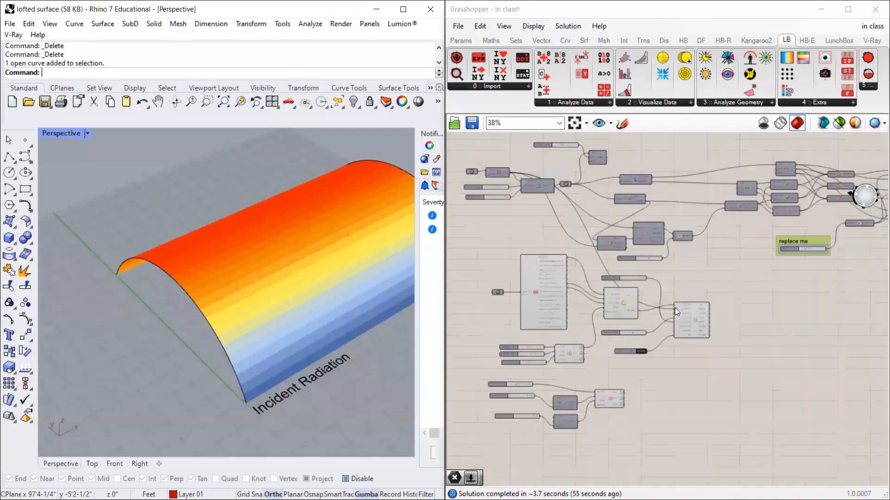
Step: Add an empty Panel beside the Incident Radiation component's outputs and shift the component slightly up on the canvas
scroll(670, 287, up, 1)
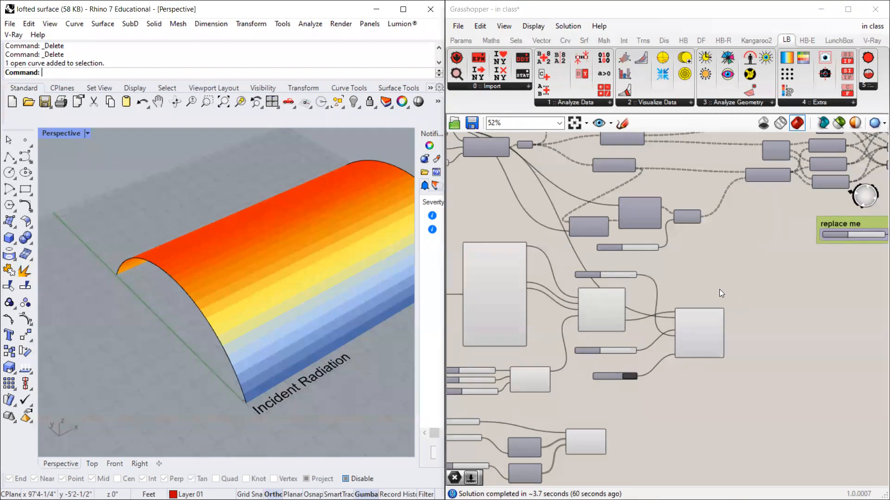
scroll(720, 289, up, 3)
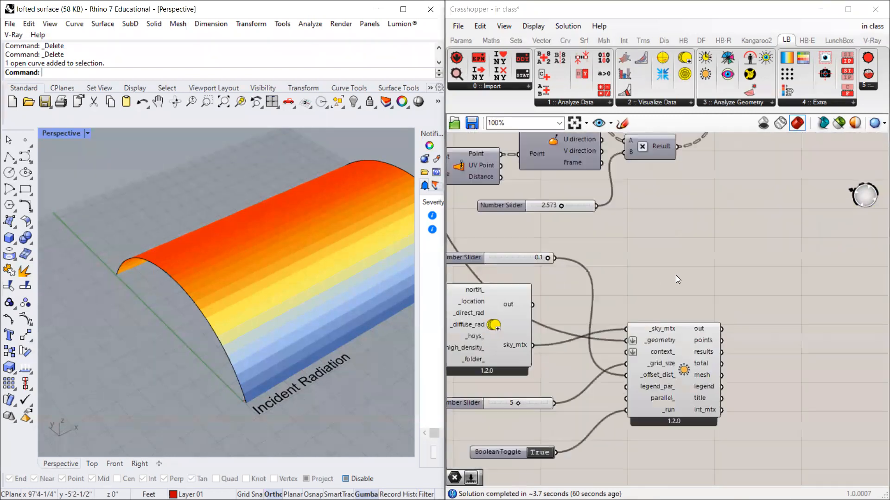
scroll(732, 325, up, 1)
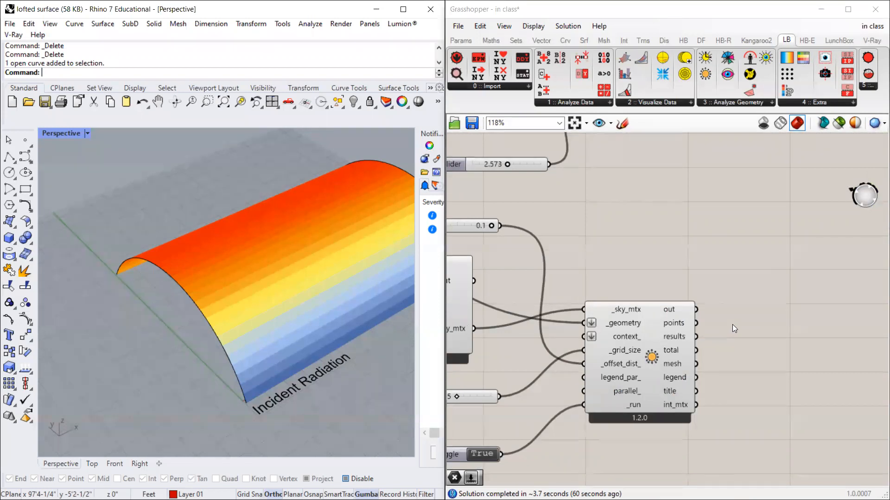
double_click(714, 258)
text(panel)
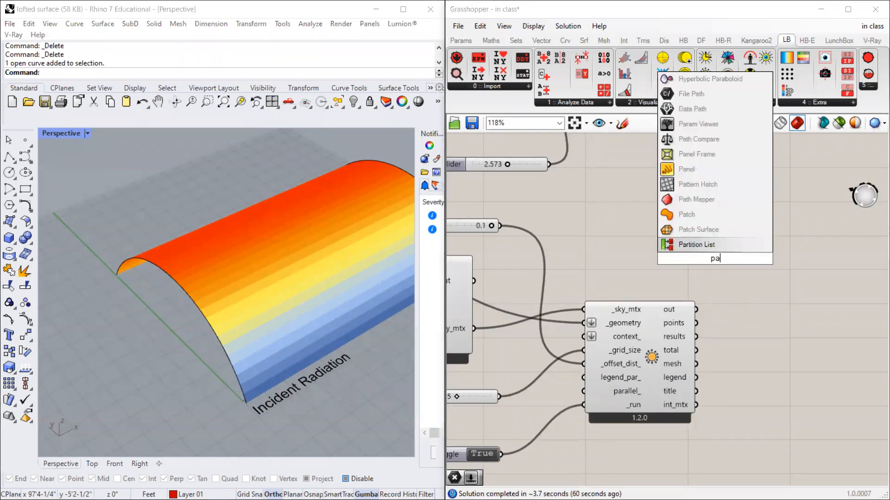
key(Return)
drag(714, 259, 881, 334)
drag(662, 334, 665, 304)
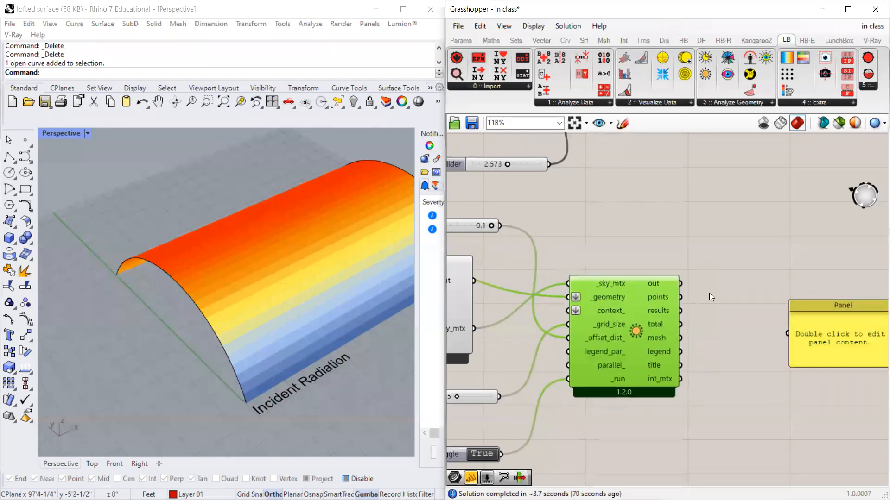
Step: Feed the results output of Incident Radiation into the Panel and move the Panel closer to the component
scroll(628, 336, up, 4)
scroll(640, 339, down, 4)
scroll(614, 333, up, 4)
scroll(536, 327, down, 2)
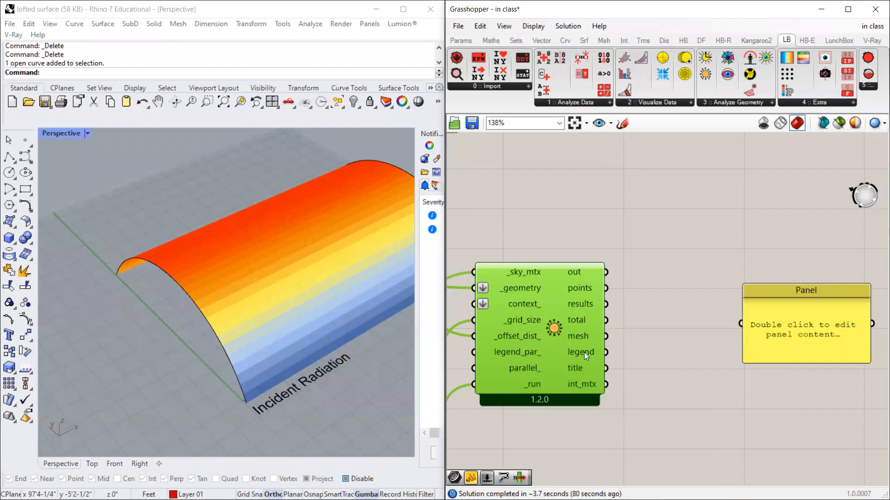
scroll(644, 331, up, 1)
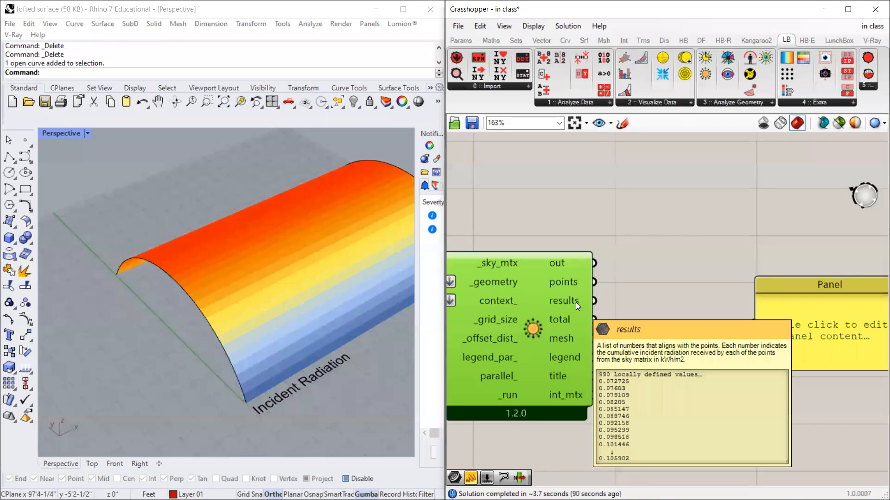
drag(594, 302, 751, 324)
drag(822, 331, 727, 314)
scroll(293, 290, down, 3)
right_drag(294, 289, 223, 319)
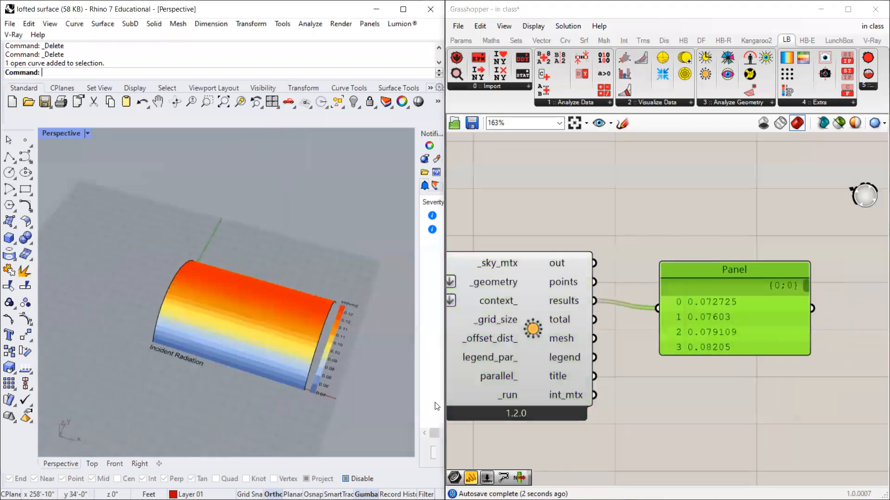
Step: Compare the kWh/m2 legend beside the vaulted surface with the values listed in the radiation results panel
scroll(342, 329, up, 5)
scroll(368, 281, down, 5)
scroll(357, 320, up, 5)
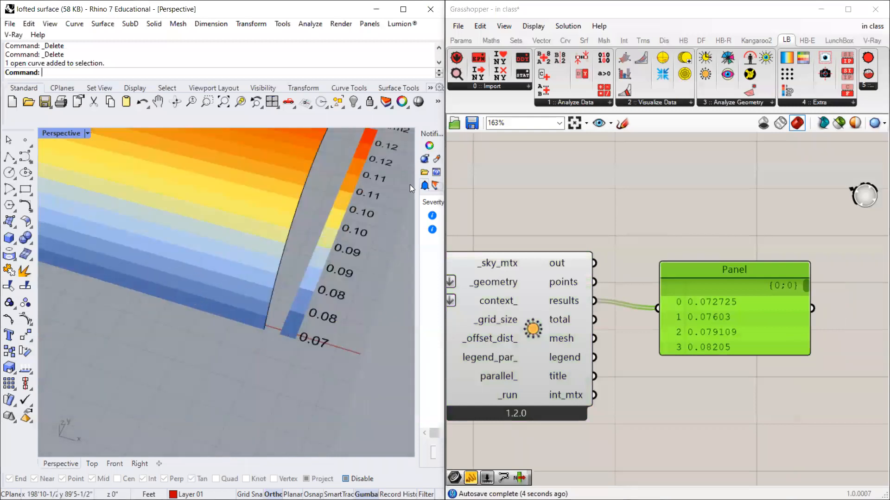
scroll(340, 306, down, 2)
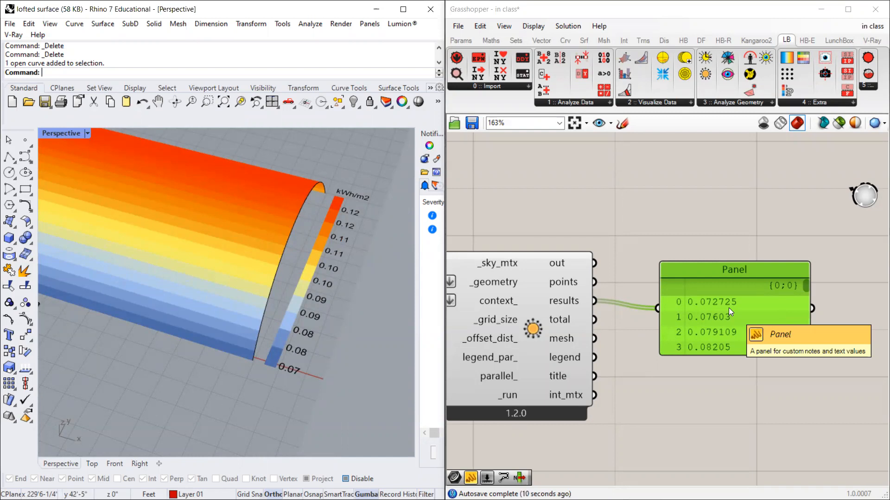
drag(728, 308, 729, 329)
scroll(732, 328, down, 1)
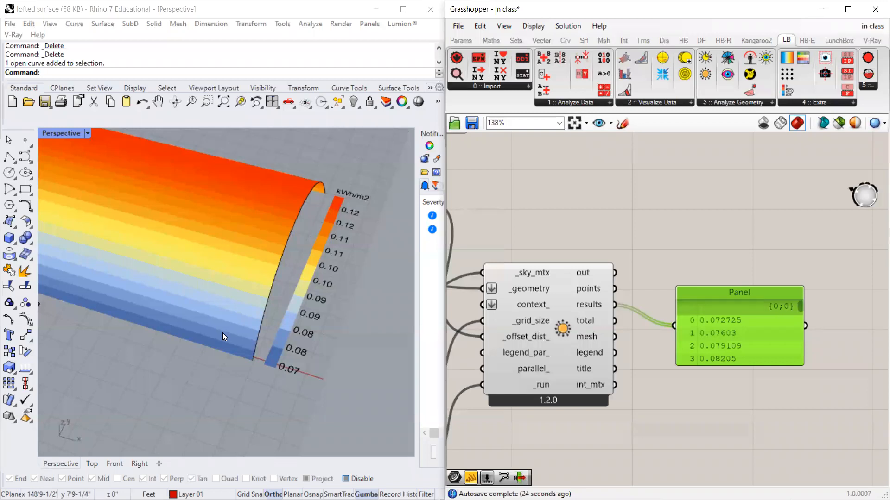
drag(749, 330, 759, 383)
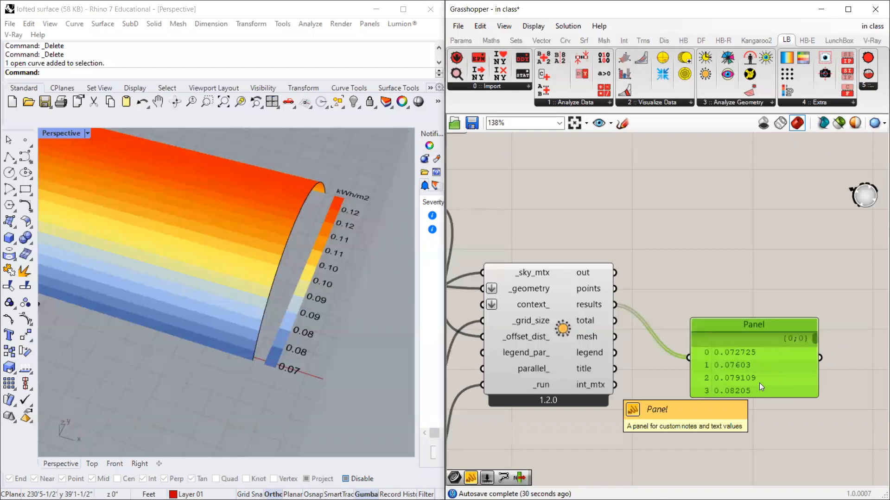
scroll(704, 356, down, 5)
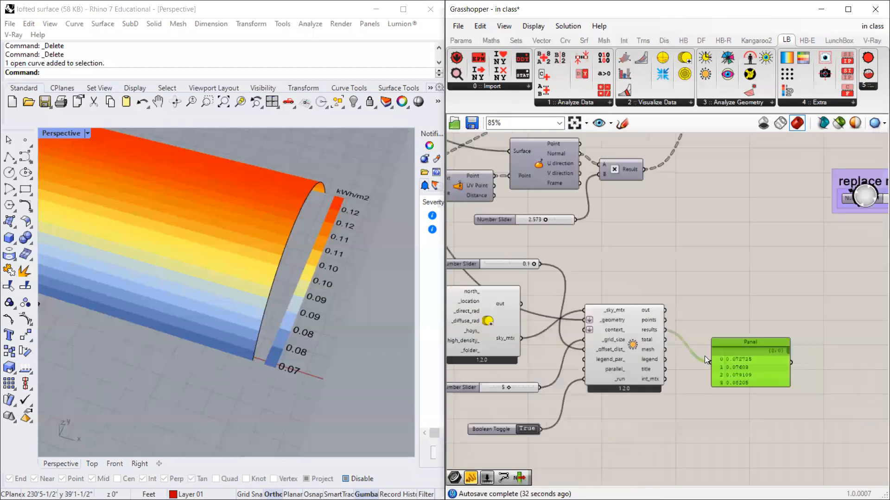
scroll(678, 329, up, 3)
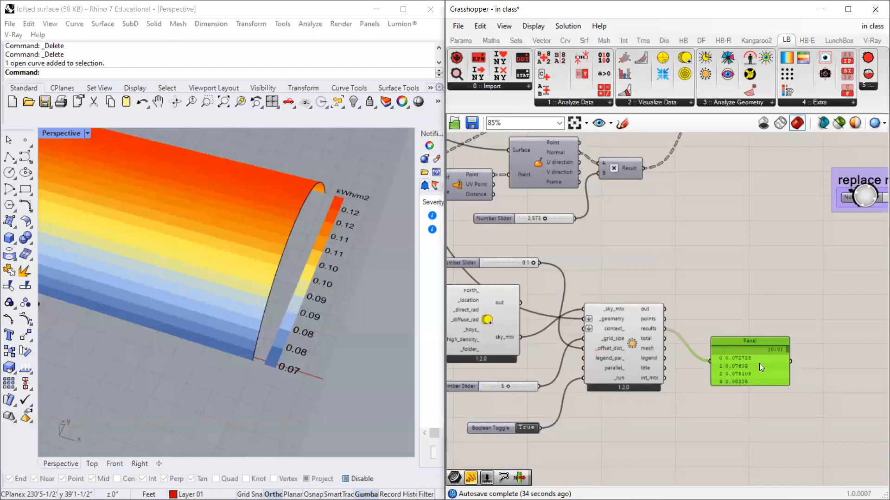
Step: Reposition the radiation results panel, stretch it taller to show about 15 values, and scroll down its list to around item 190
drag(759, 363, 747, 300)
scroll(747, 301, up, 2)
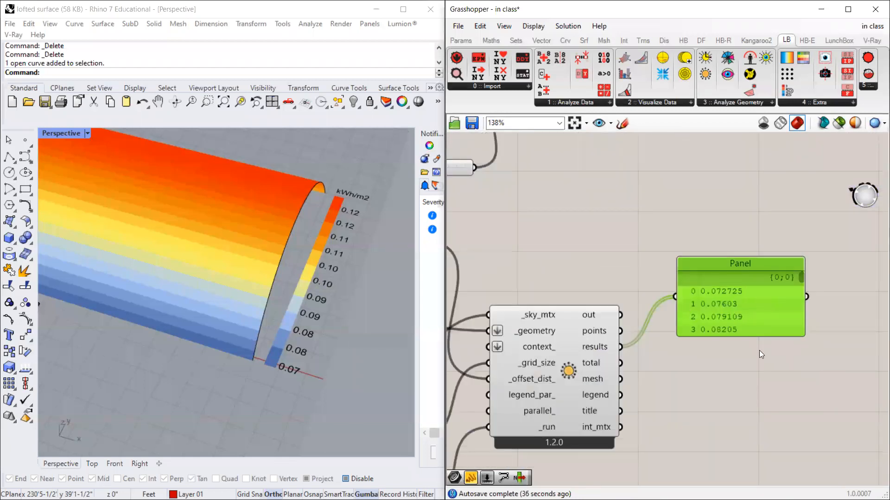
drag(759, 335, 763, 470)
drag(756, 404, 755, 350)
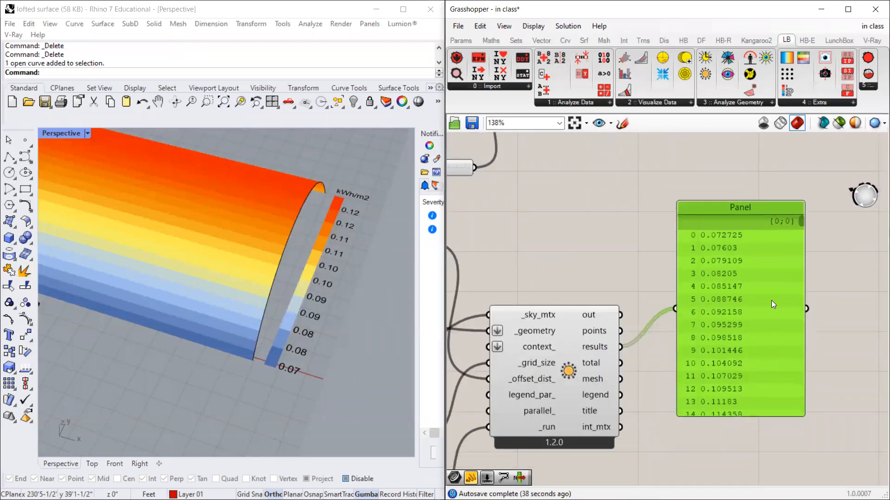
drag(802, 226, 753, 261)
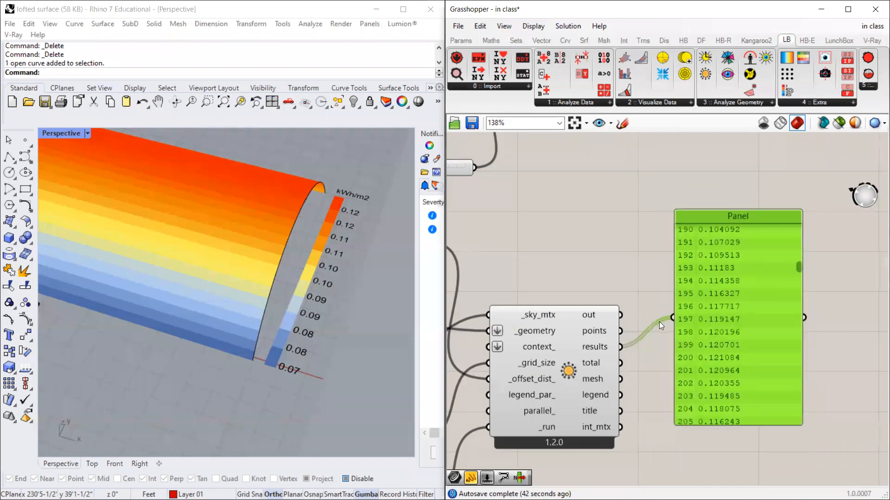
Step: Examine how the "replace me" number slider drives the Degrees-to-Radians component and the three rotation components
scroll(656, 324, down, 5)
scroll(679, 303, up, 2)
scroll(541, 313, down, 2)
scroll(760, 236, up, 2)
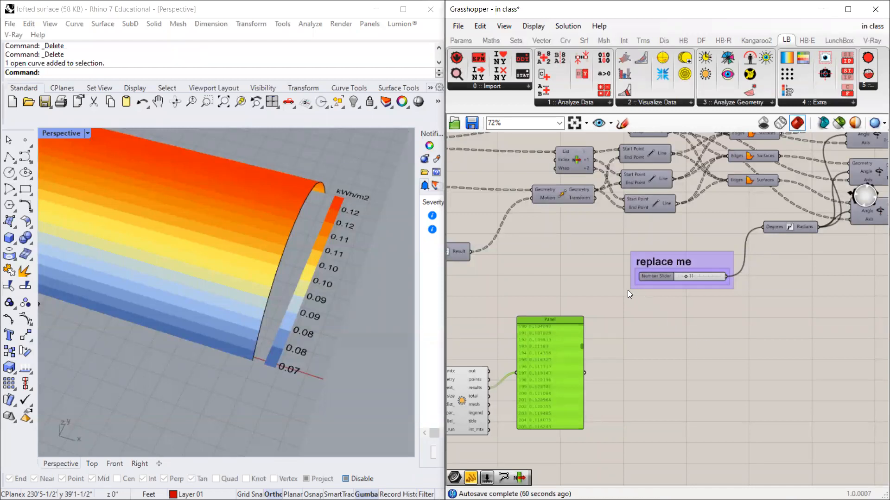
scroll(628, 290, down, 2)
mouse_move(812, 237)
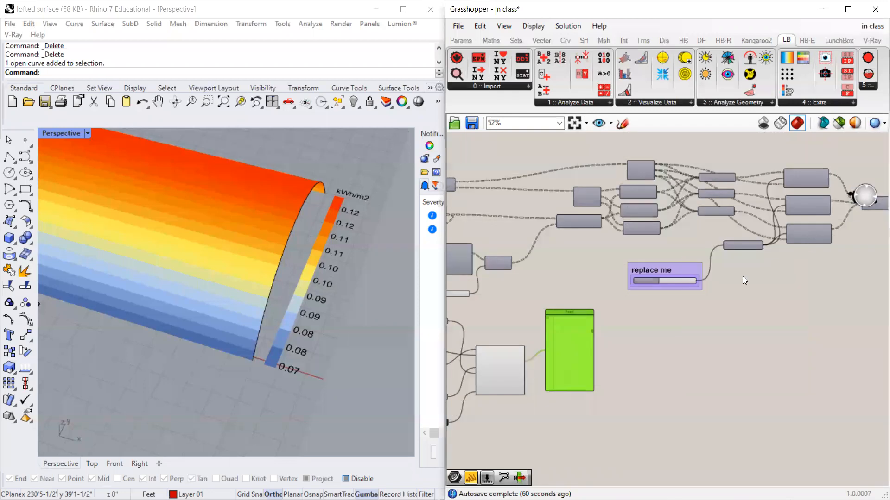
scroll(789, 245, up, 4)
scroll(740, 285, down, 1)
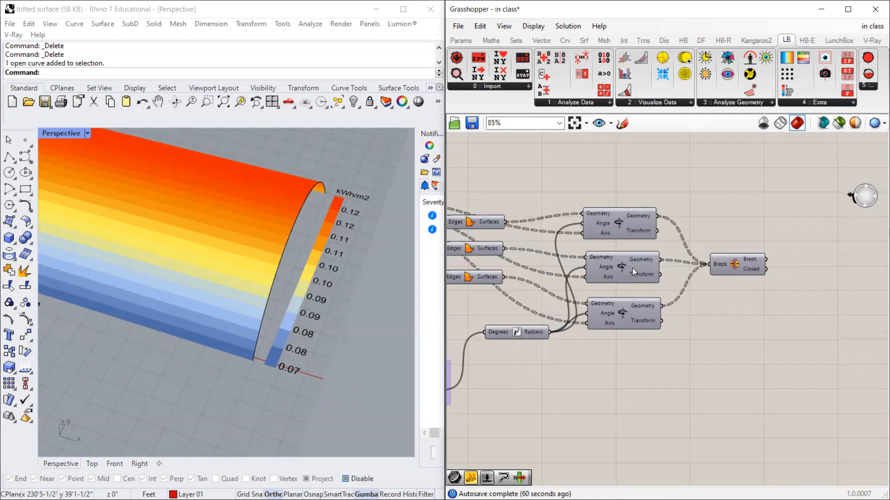
mouse_move(633, 268)
scroll(667, 294, down, 3)
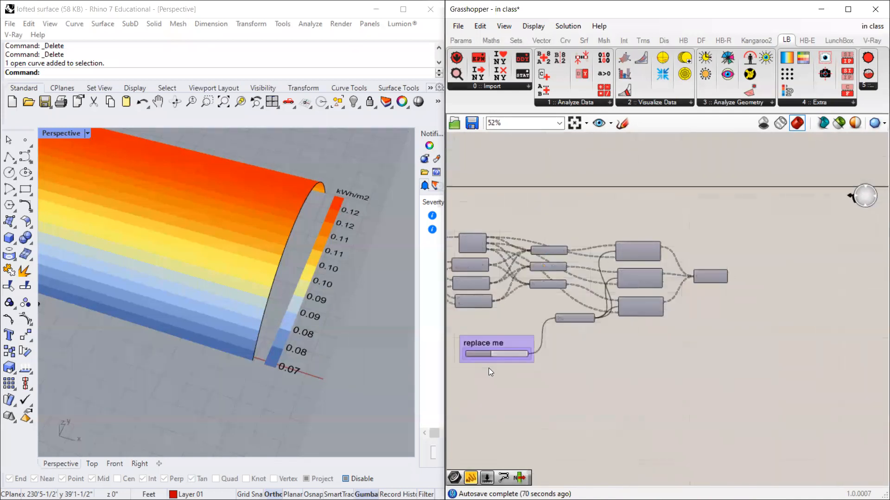
scroll(487, 369, up, 3)
scroll(761, 328, down, 1)
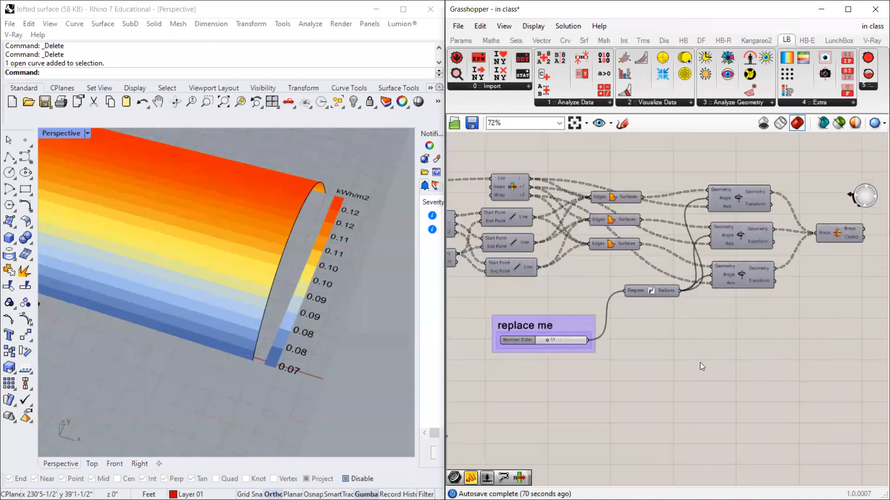
scroll(701, 364, down, 2)
scroll(484, 398, up, 2)
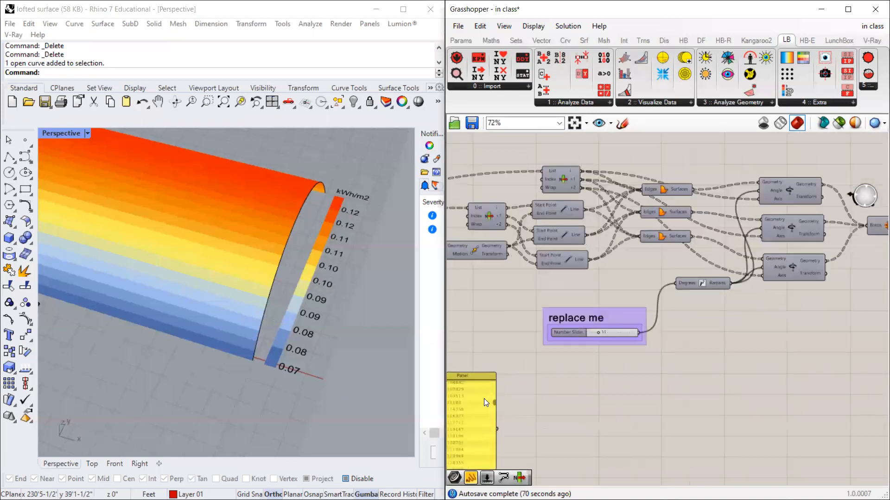
Step: Move the radiation results panel to just below the "replace me" group
click(498, 394)
drag(526, 390, 539, 378)
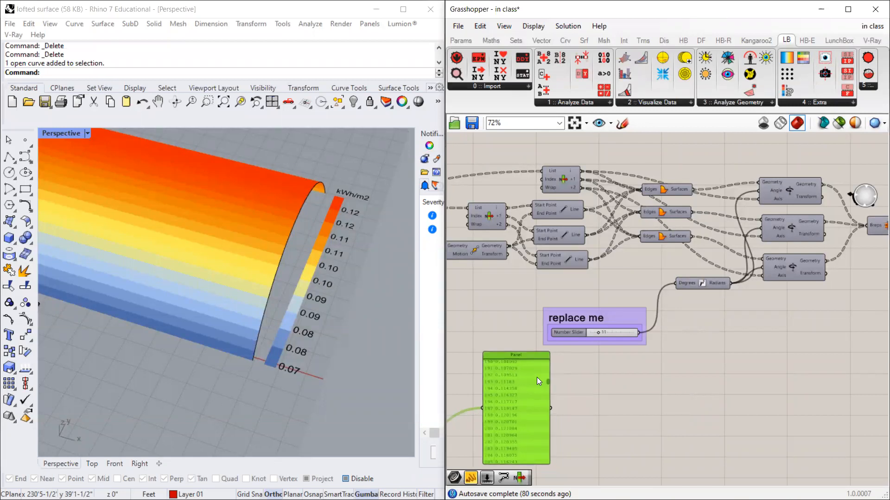
scroll(505, 398, up, 3)
scroll(676, 401, down, 3)
scroll(586, 353, up, 3)
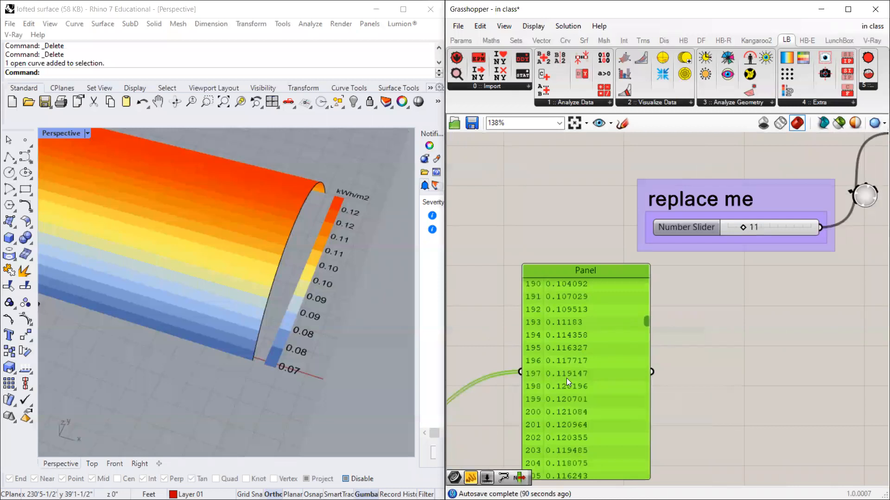
drag(553, 375, 548, 371)
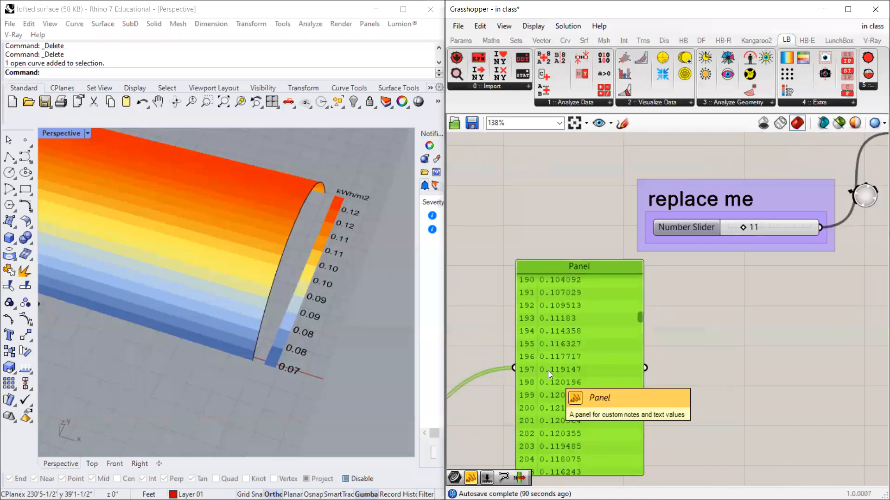
Step: Read the results list back up to its first value and compare the values with the radiation colours across the vaulted surface
scroll(556, 376, down, 1)
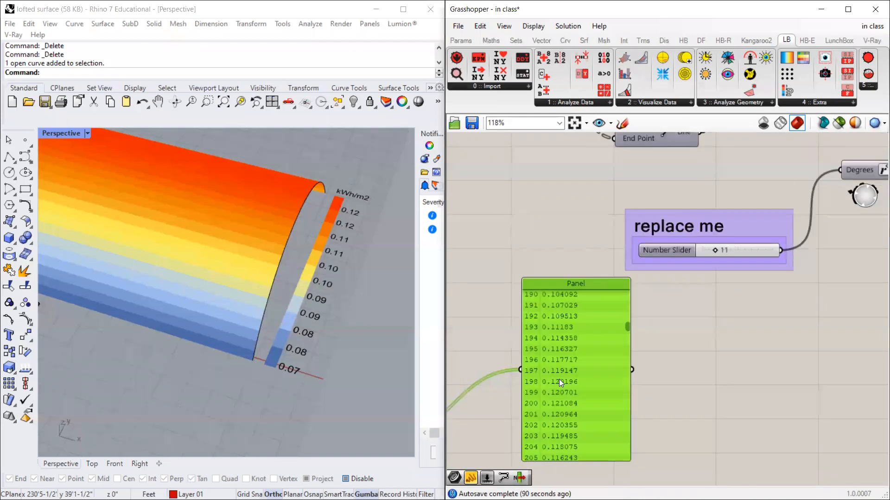
scroll(657, 364, down, 3)
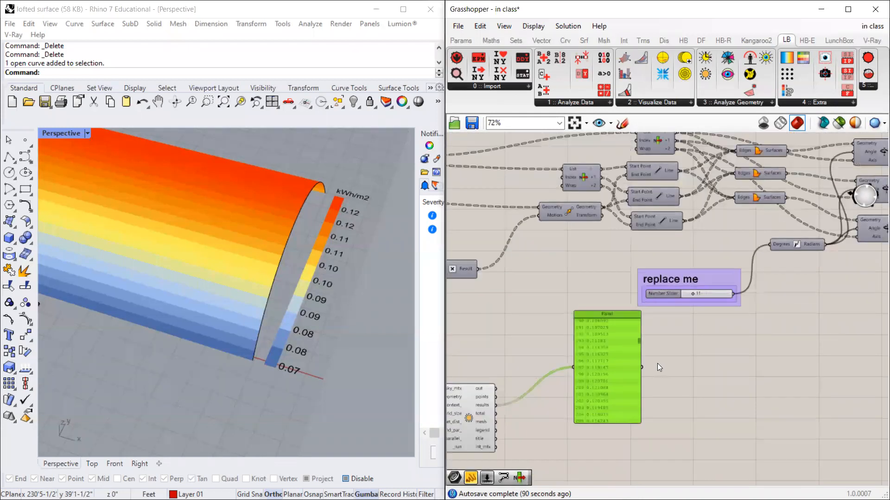
scroll(611, 363, up, 5)
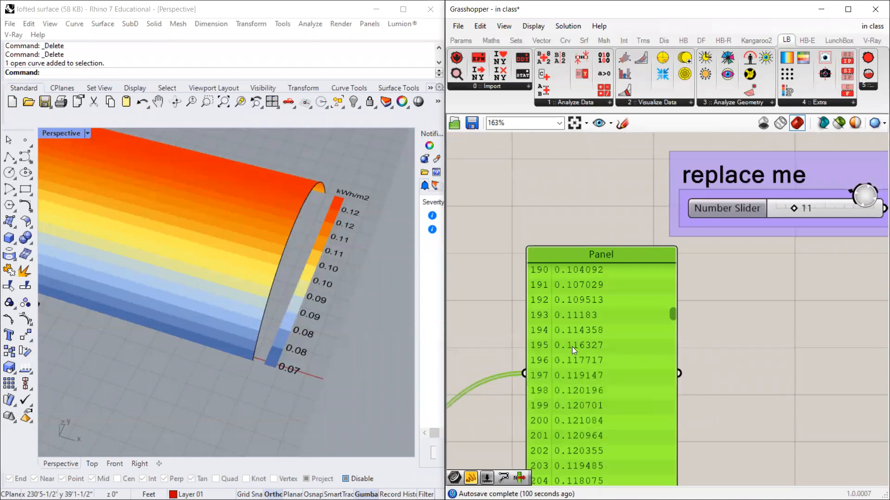
scroll(536, 316, down, 2)
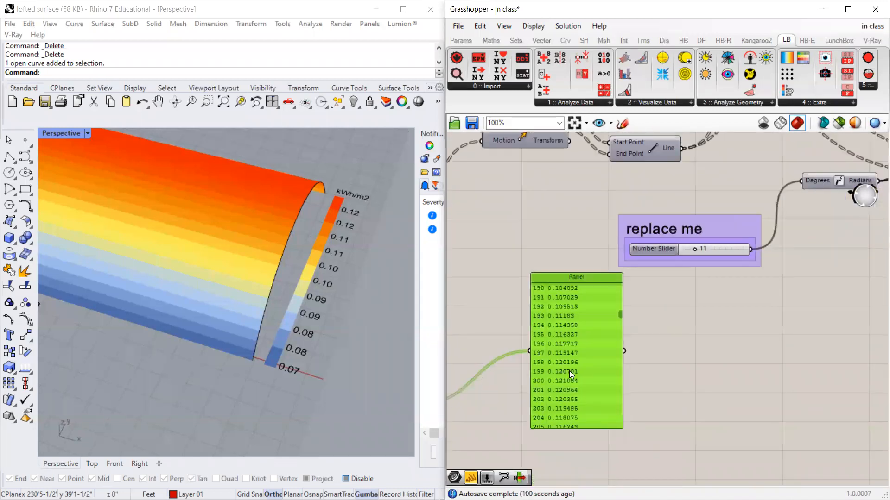
scroll(573, 357, down, 2)
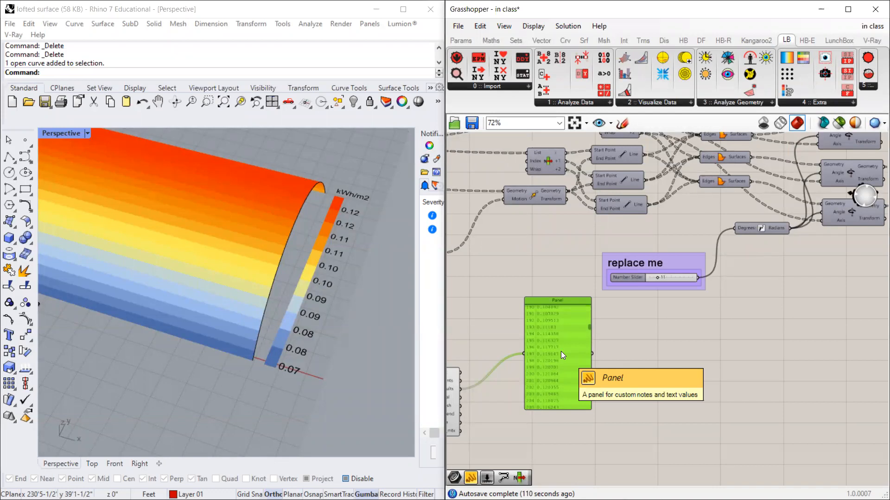
scroll(570, 339, up, 1)
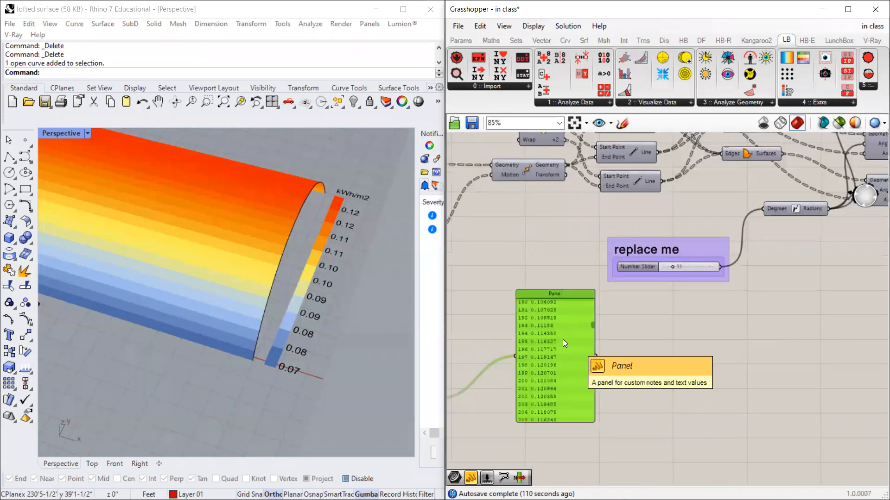
scroll(552, 357, down, 2)
scroll(556, 353, up, 2)
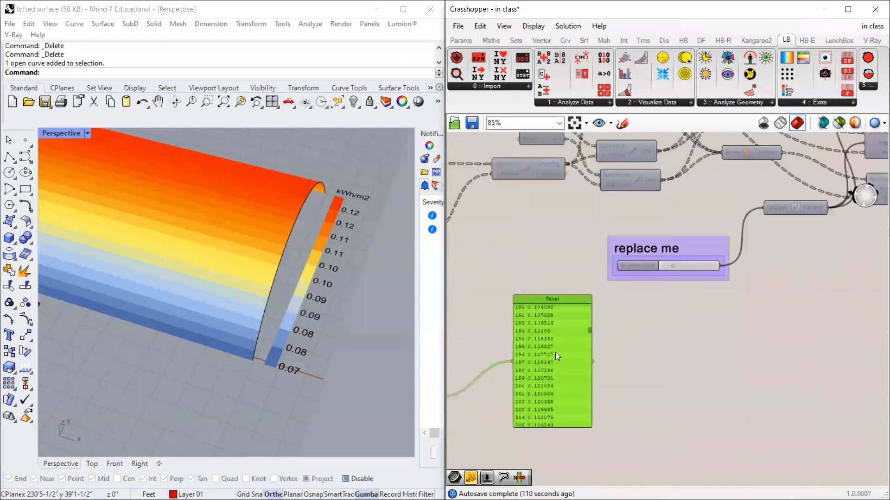
scroll(585, 330, up, 2)
drag(591, 327, 593, 295)
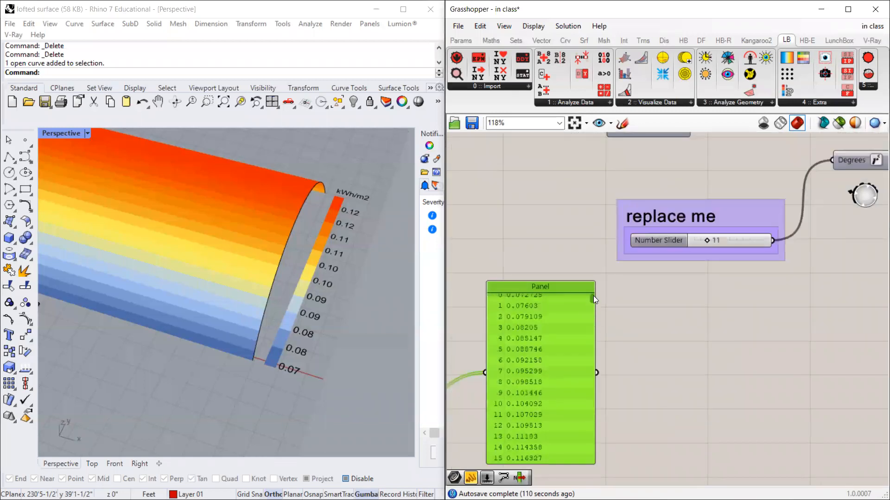
drag(529, 332, 525, 347)
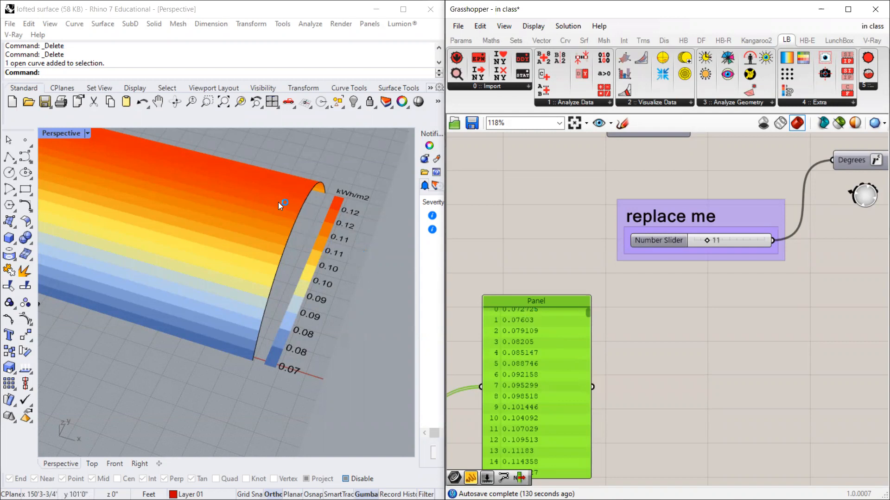
scroll(259, 213, down, 4)
right_drag(234, 229, 147, 203)
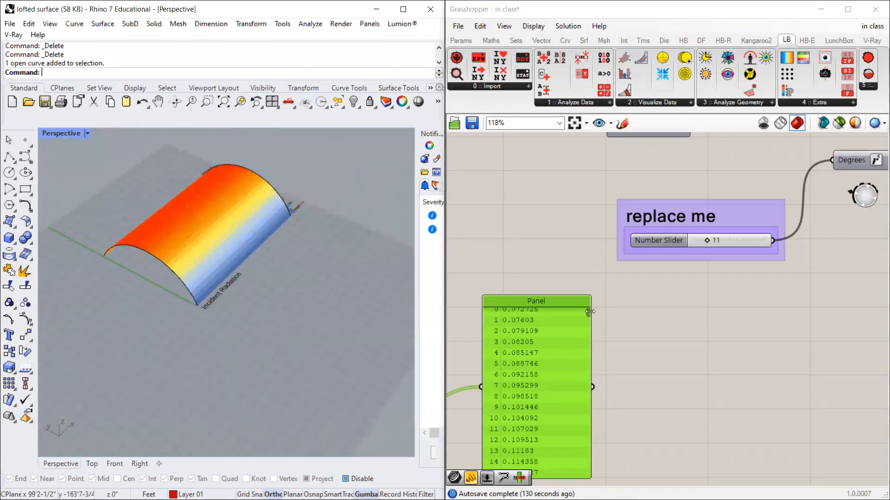
scroll(589, 306, up, 1)
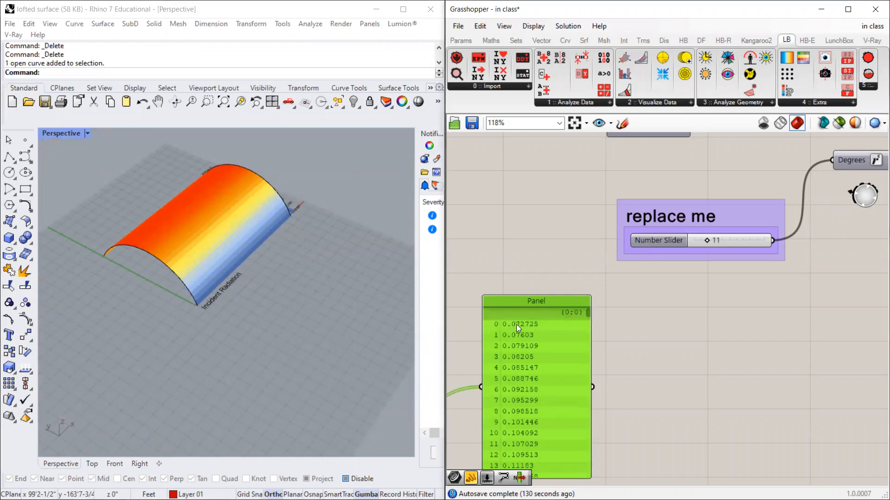
click(611, 320)
scroll(629, 326, down, 3)
scroll(584, 353, up, 1)
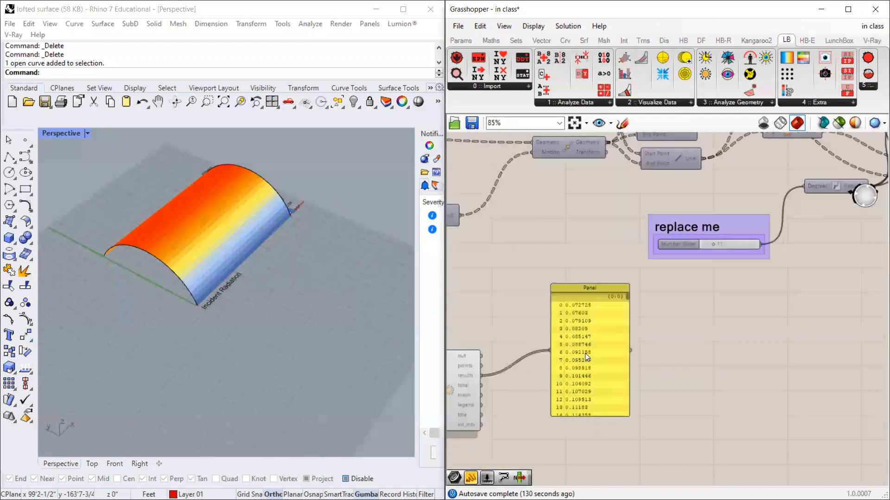
Step: Duplicate the radiation results panel on the canvas
click(585, 353)
scroll(498, 365, up, 2)
right_drag(535, 335, 573, 313)
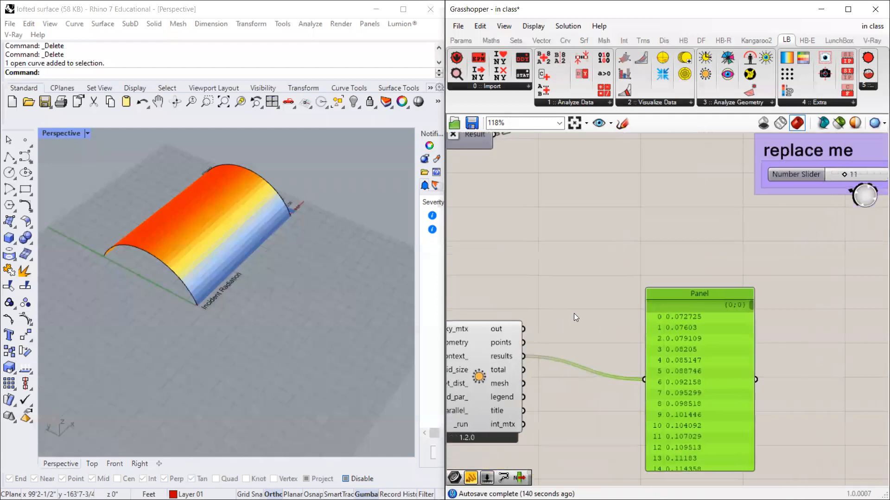
drag(695, 395, 685, 308)
key(ctrl+c)
key(ctrl+v)
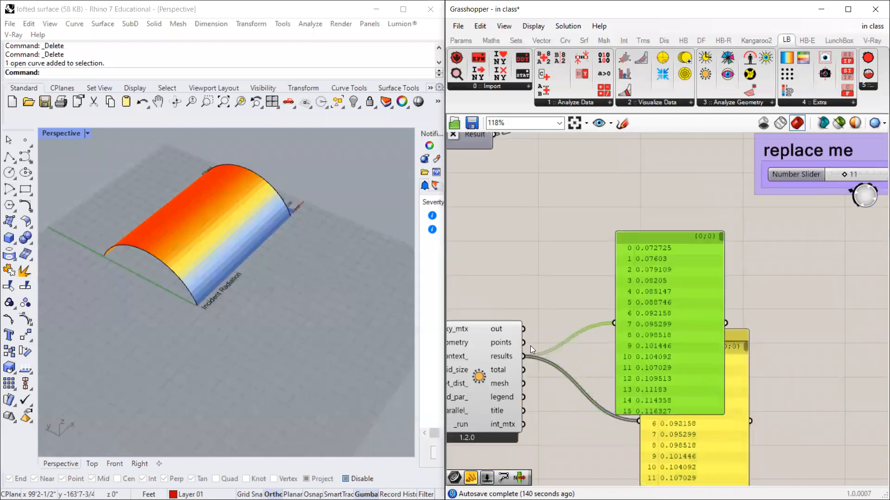
Step: Connect the radiation component's points output to the duplicate panel, replacing its results input, and space the two panels apart
drag(523, 344, 632, 322)
drag(658, 315, 636, 282)
click(783, 346)
drag(736, 400, 758, 432)
scroll(684, 306, down, 3)
scroll(709, 304, up, 4)
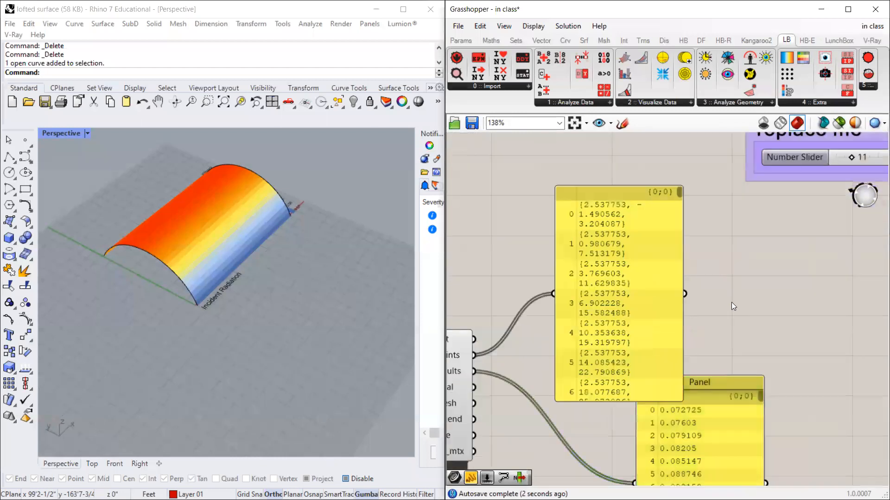
Step: Add a Point parameter beside the points panel, feed it from that panel, and view the points on the vaulted surface
double_click(732, 302)
text(point)
key(Return)
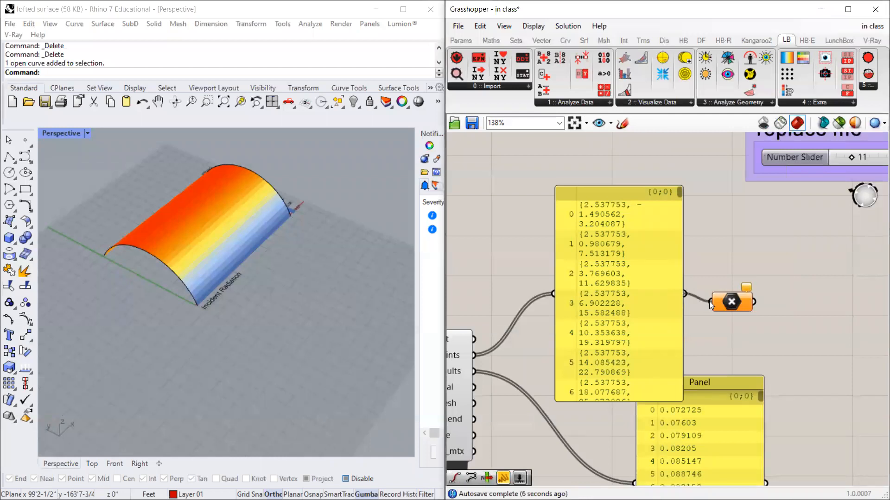
scroll(217, 262, up, 8)
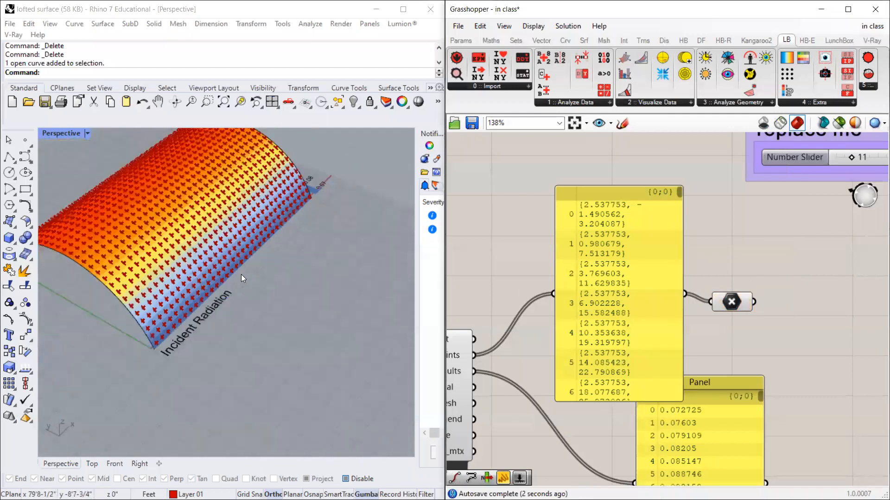
Step: Add a List Item component beside the Point parameter and feed the radiation test points into its List input
click(728, 302)
scroll(284, 291, down, 8)
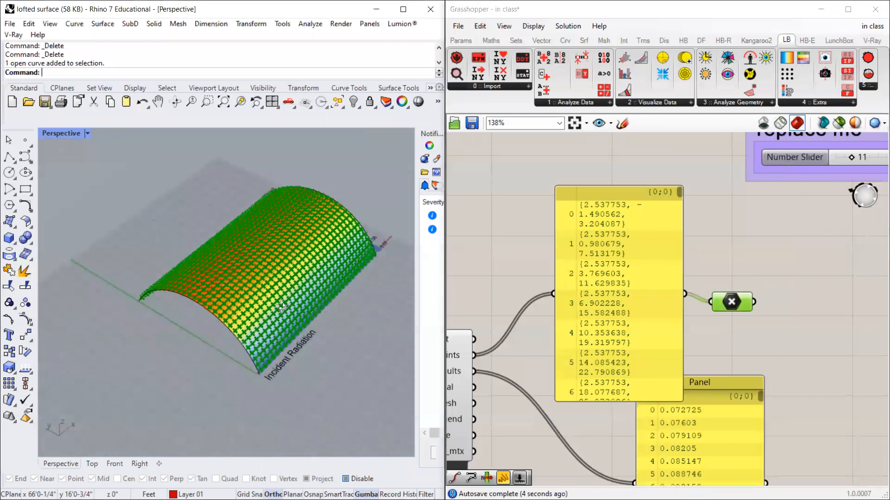
scroll(283, 291, up, 8)
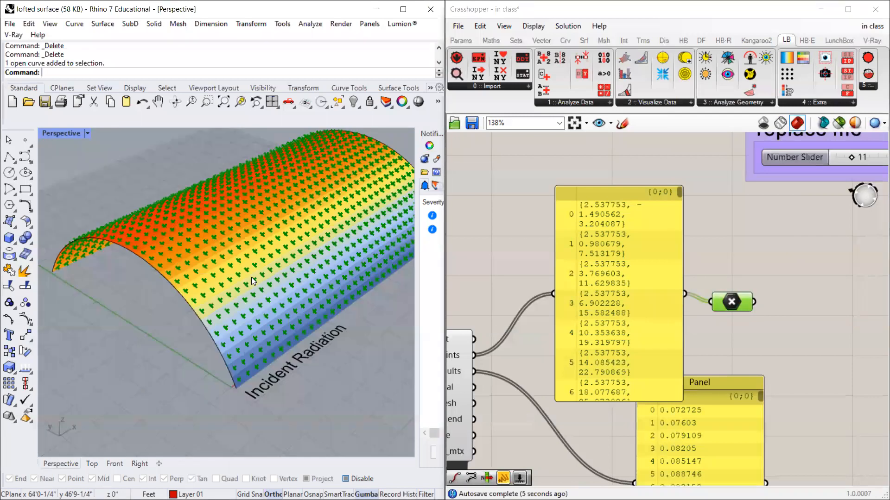
double_click(759, 273)
text(list)
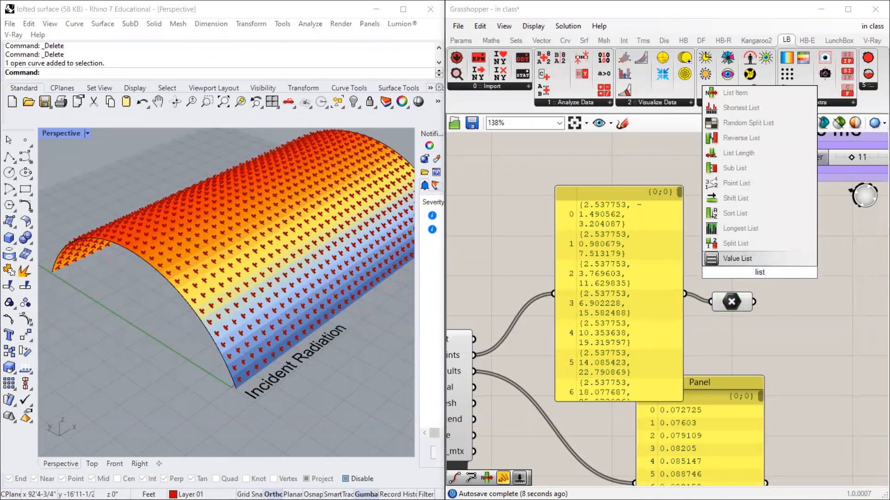
key(Up)
key(Up)
key(Up)
key(Up)
key(Up)
key(Up)
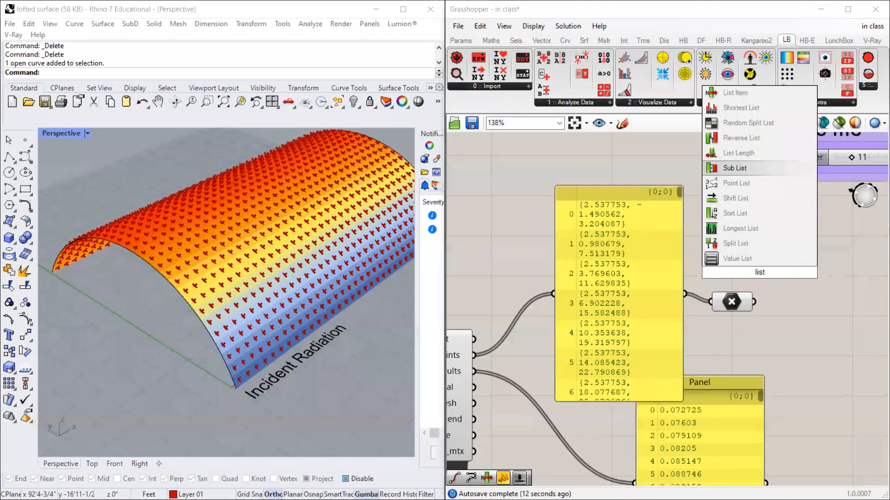
key(Up)
key(Up)
key(Up)
key(Up)
key(Up)
key(Return)
drag(759, 273, 823, 329)
click(806, 273)
click(833, 334)
scroll(834, 334, down, 3)
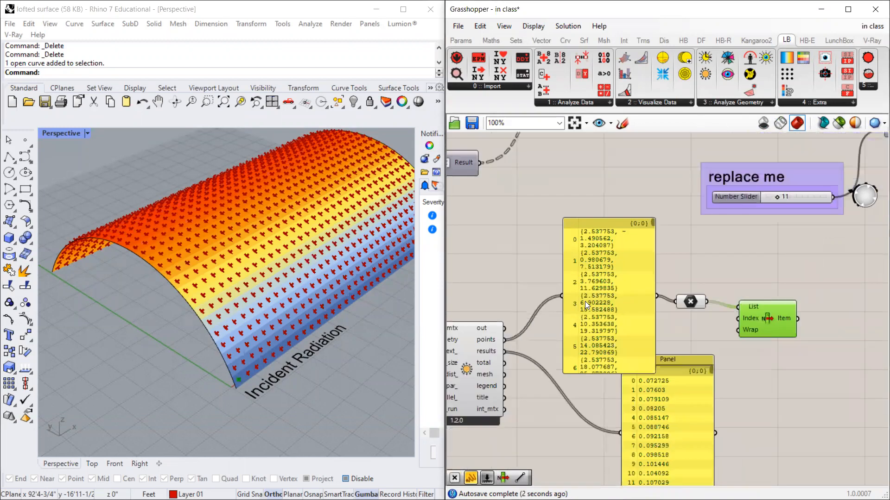
Step: Add a 0 to 100 number slider, connect it to the List Item's Index input, and set it to 100
scroll(715, 306, up, 4)
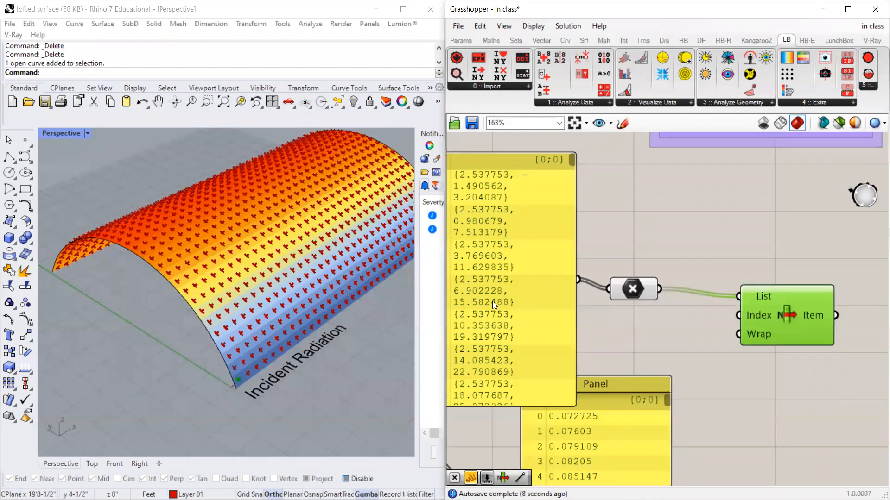
drag(798, 314, 806, 316)
double_click(692, 331)
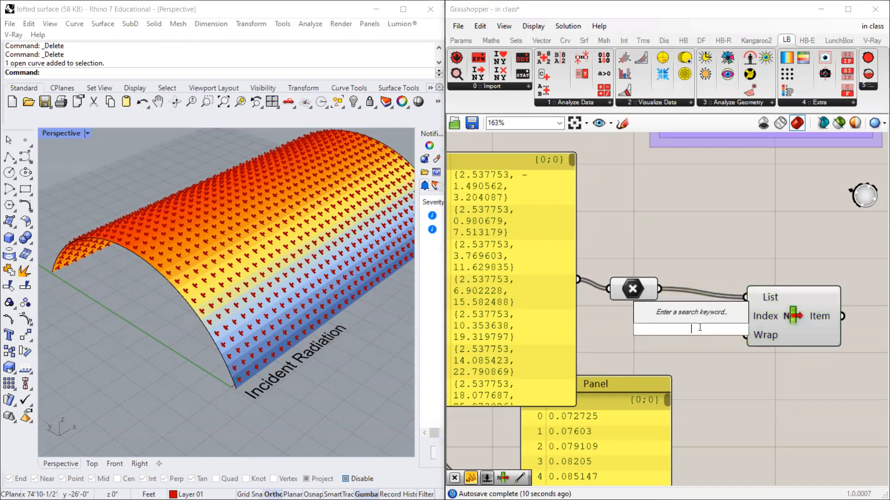
text(0..100)
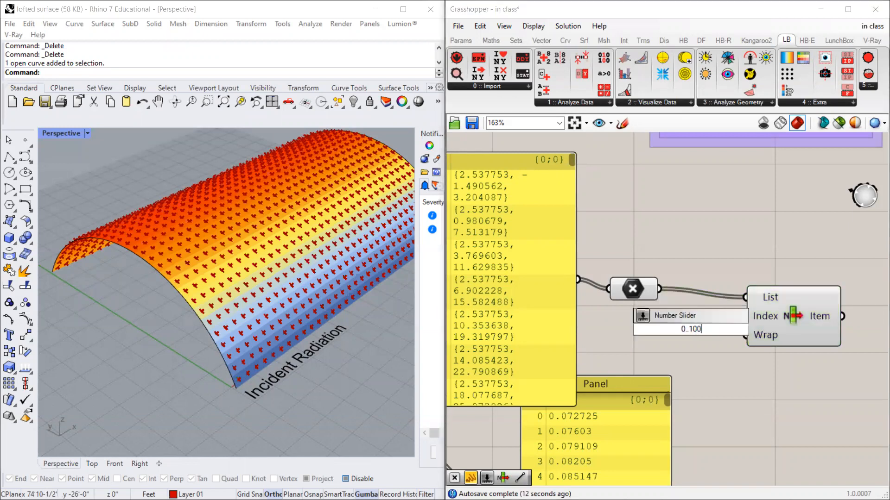
key(Return)
drag(733, 318, 744, 316)
drag(602, 346, 726, 349)
Step: Highlight the List Item's output and locate the test point at index 100 on the vaulted surface
scroll(265, 331, down, 3)
right_drag(218, 318, 358, 341)
click(788, 303)
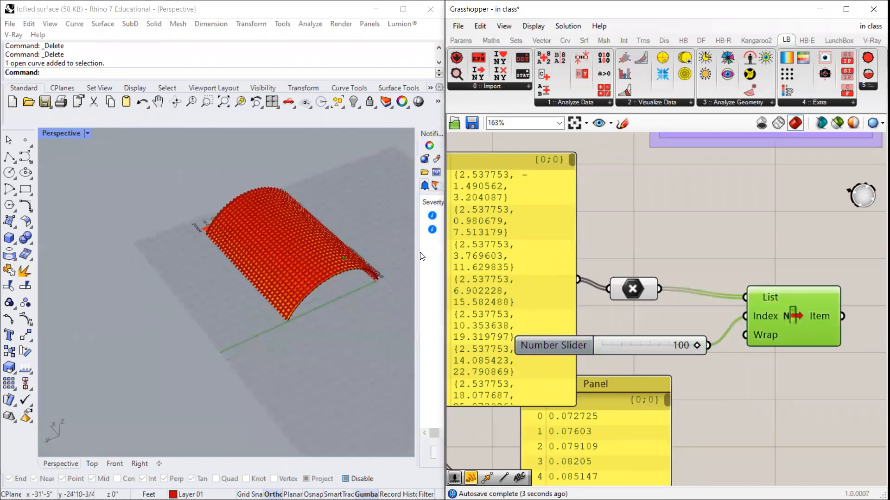
scroll(306, 266, up, 8)
right_drag(307, 266, 168, 269)
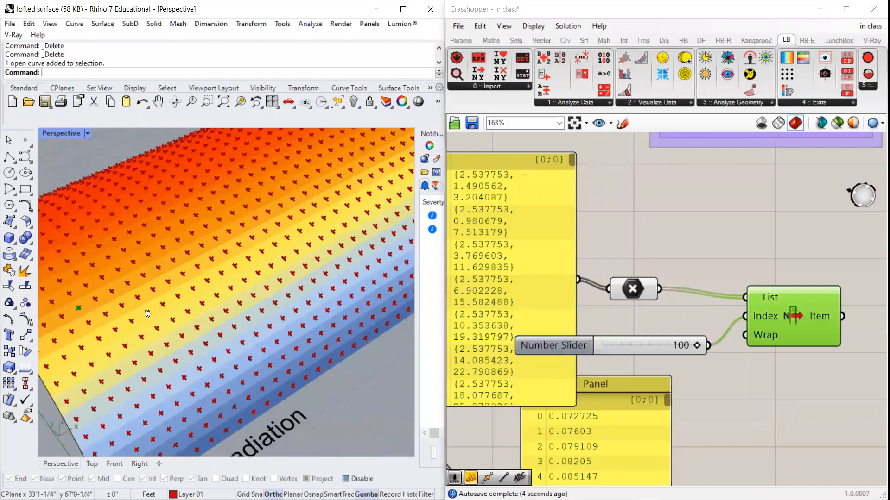
scroll(146, 309, down, 4)
scroll(81, 301, up, 7)
drag(771, 322, 778, 319)
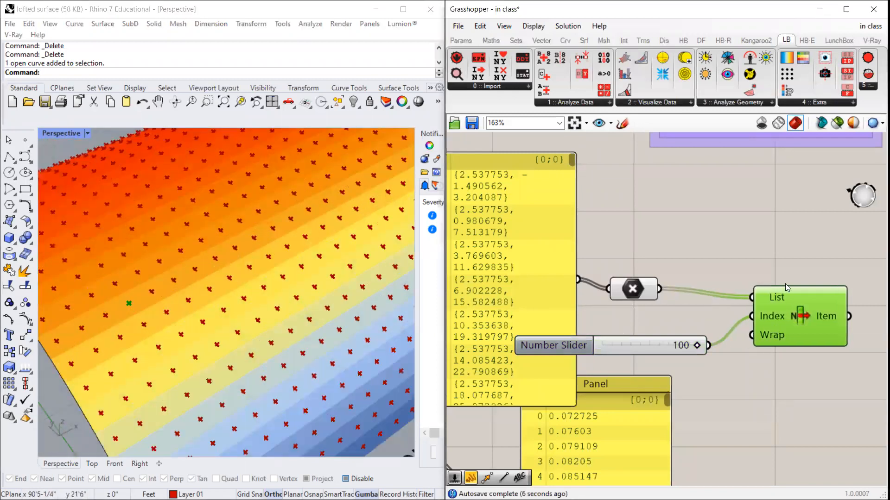
Step: Move the points panel clear of the Point parameter and scroll its list to index 100
scroll(785, 284, down, 5)
drag(612, 246, 533, 270)
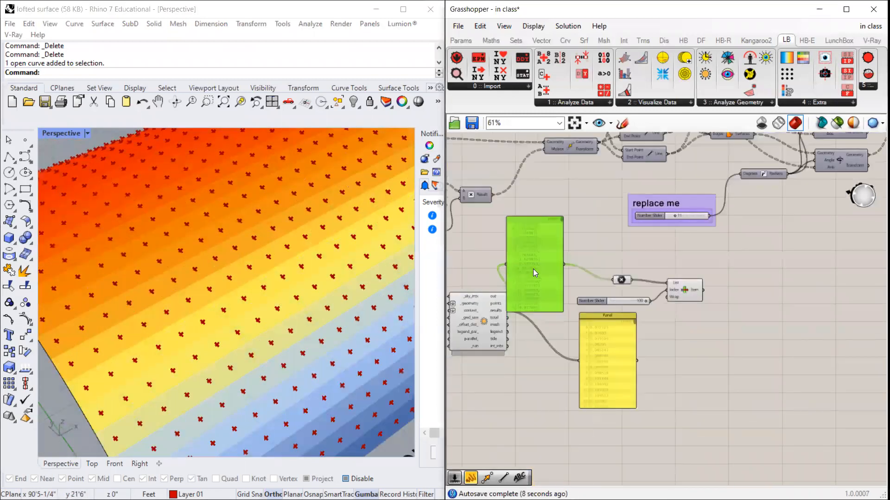
scroll(533, 269, up, 3)
mouse_move(583, 196)
mouse_down()
mouse_move(578, 237)
mouse_move(579, 203)
mouse_up()
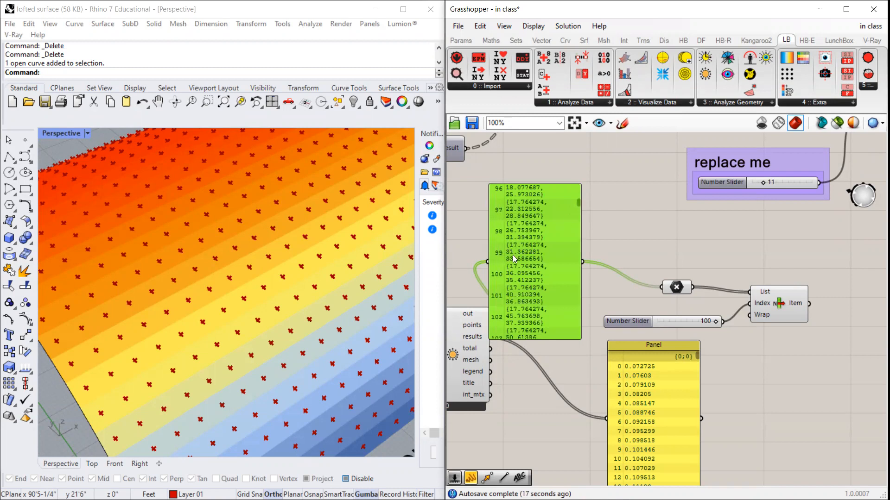
scroll(661, 408, down, 4)
scroll(662, 409, up, 4)
scroll(672, 417, down, 1)
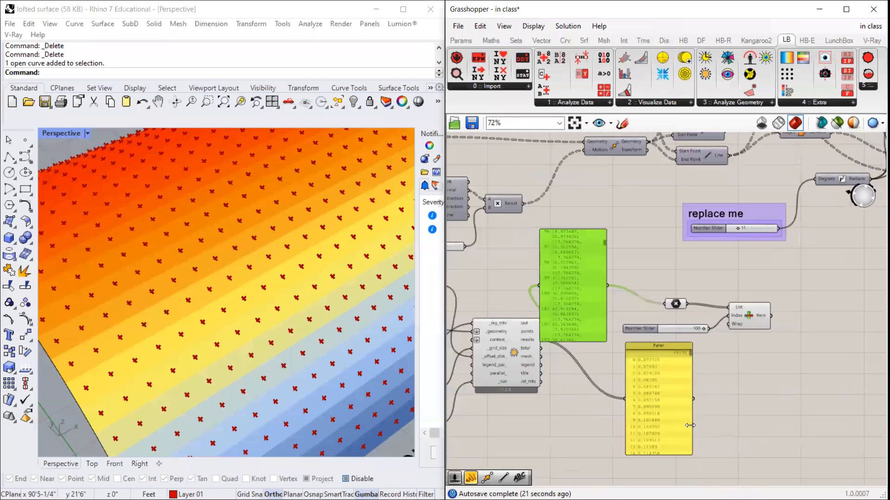
Step: Scroll the radiation results panel to index 100 and compare that value with the matching highlighted point on the surface
click(690, 426)
scroll(691, 425, up, 2)
scroll(646, 393, down, 3)
scroll(645, 393, up, 3)
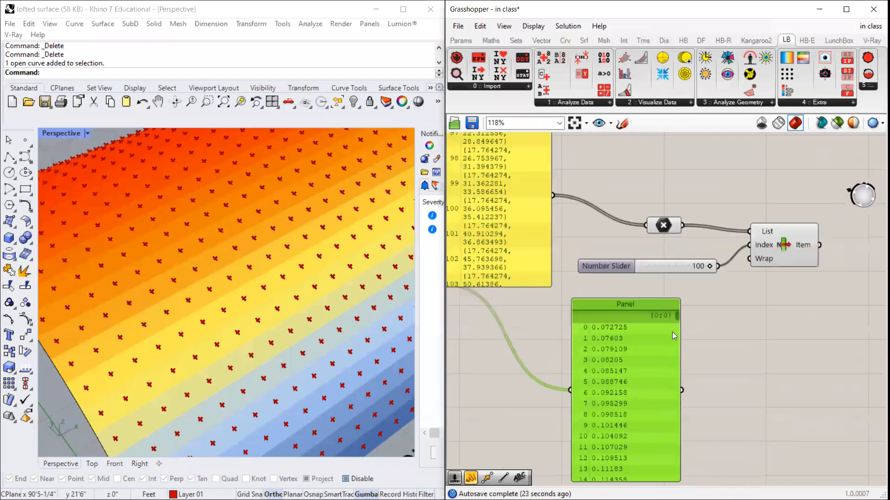
drag(678, 317, 677, 333)
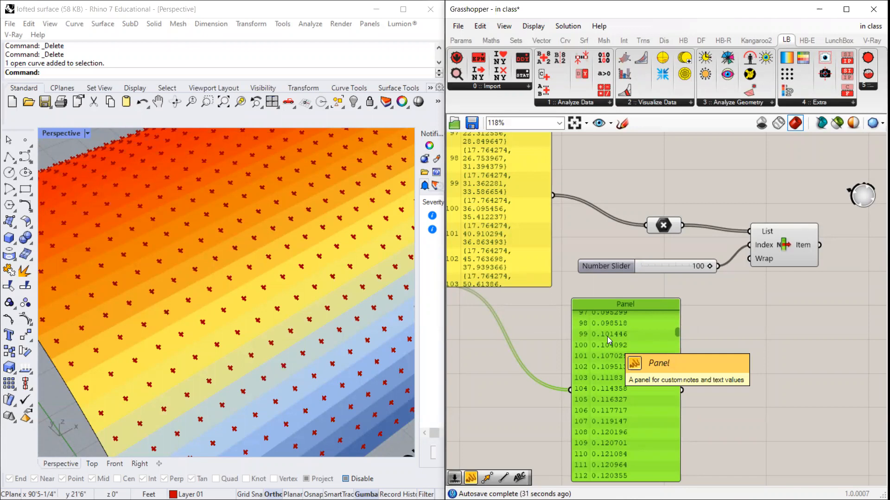
click(774, 244)
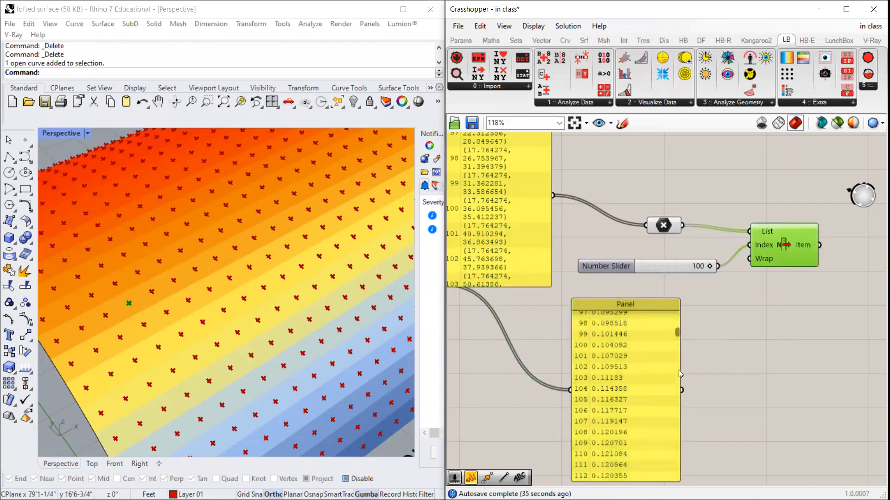
scroll(758, 297, down, 3)
scroll(734, 289, down, 1)
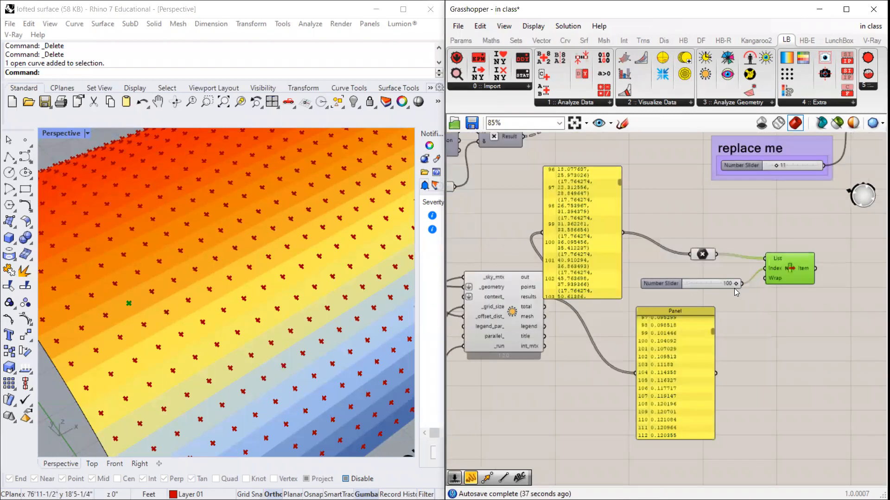
scroll(712, 296, up, 2)
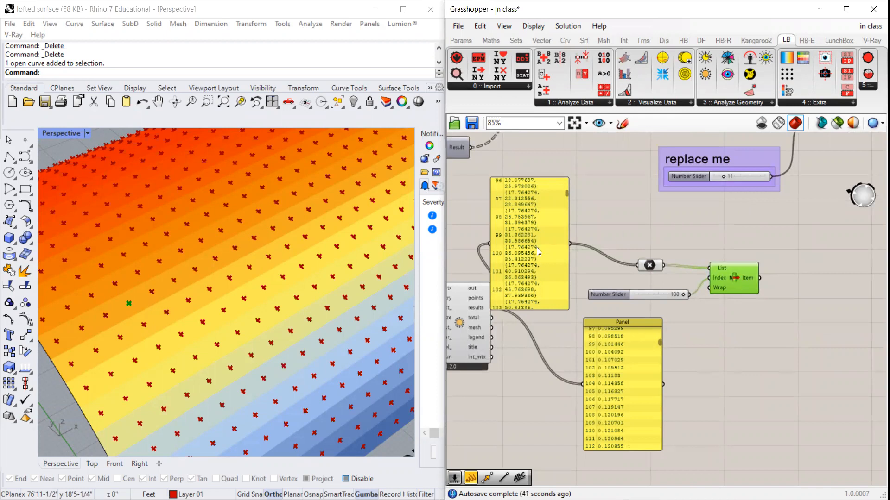
Step: Feed a copy of the results panel from the lower rotation component's Geometry output and scroll it to branch {0;0;100;0}
drag(503, 249, 508, 253)
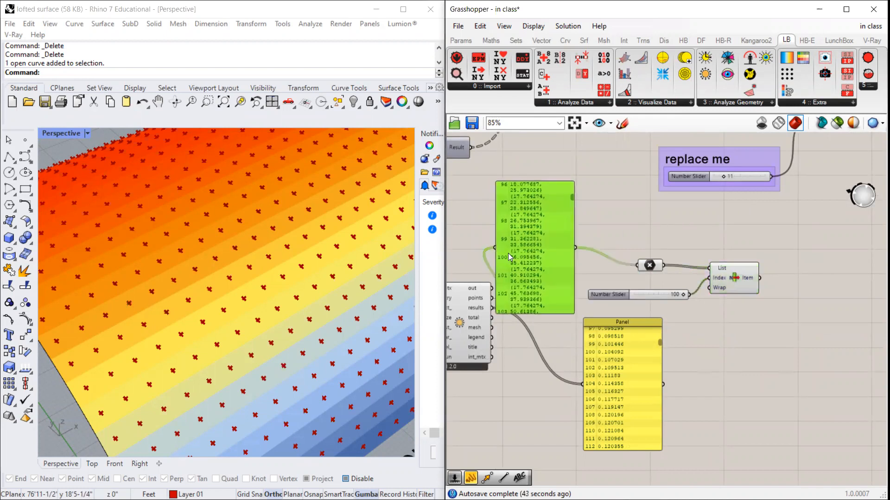
scroll(505, 275, down, 4)
scroll(750, 213, up, 3)
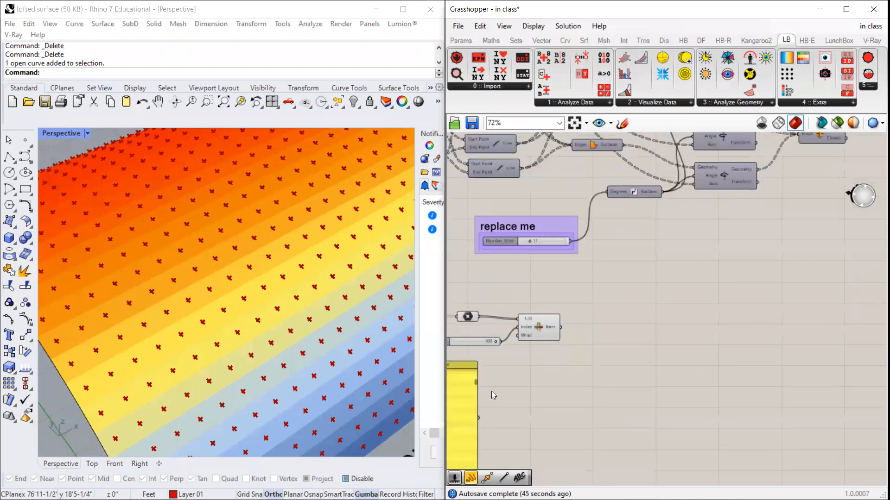
click(466, 392)
alt+drag(467, 392, 835, 250)
drag(757, 183, 781, 276)
scroll(780, 297, down, 2)
scroll(781, 297, up, 2)
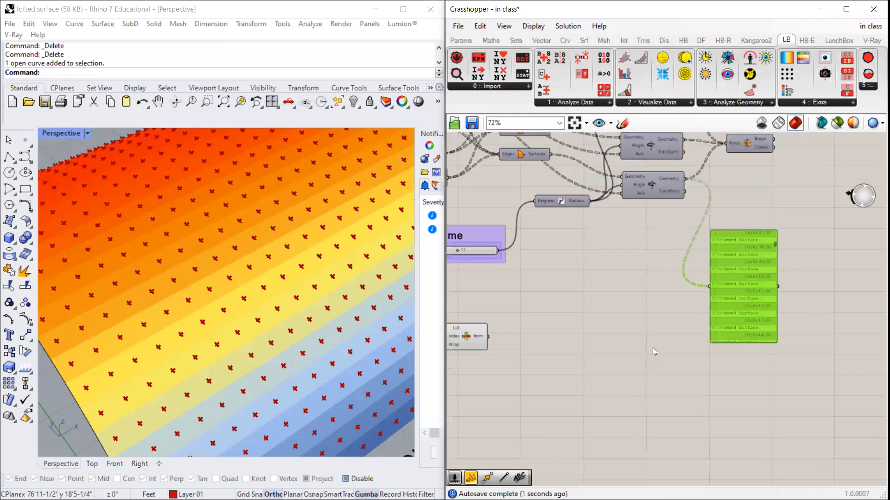
scroll(797, 249, up, 3)
drag(759, 240, 760, 266)
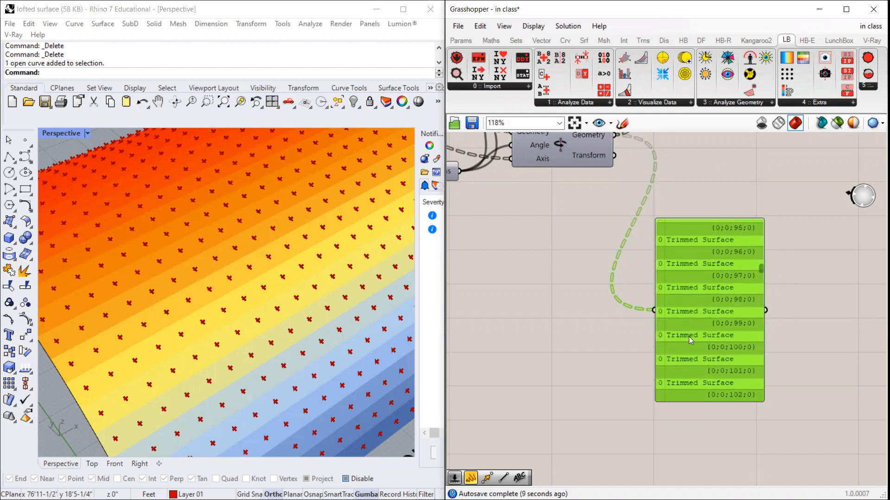
Step: Add a second List Item beyond the geometry panel and connect the lower rotation component's Geometry output to its List input
double_click(551, 338)
text(list)
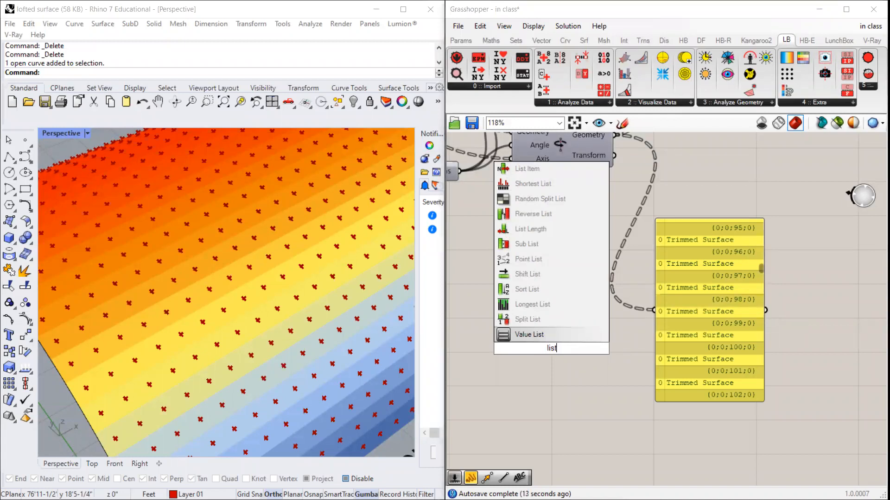
click(527, 169)
drag(564, 328, 852, 302)
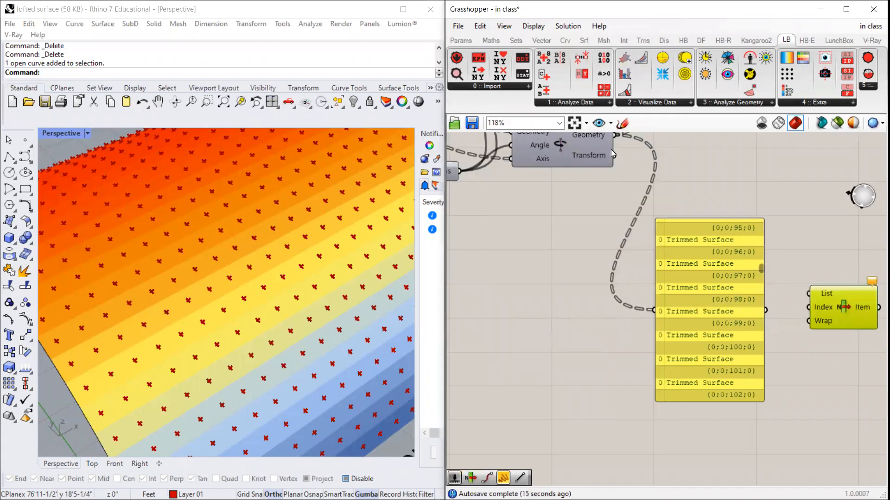
drag(615, 136, 808, 294)
drag(687, 306, 585, 308)
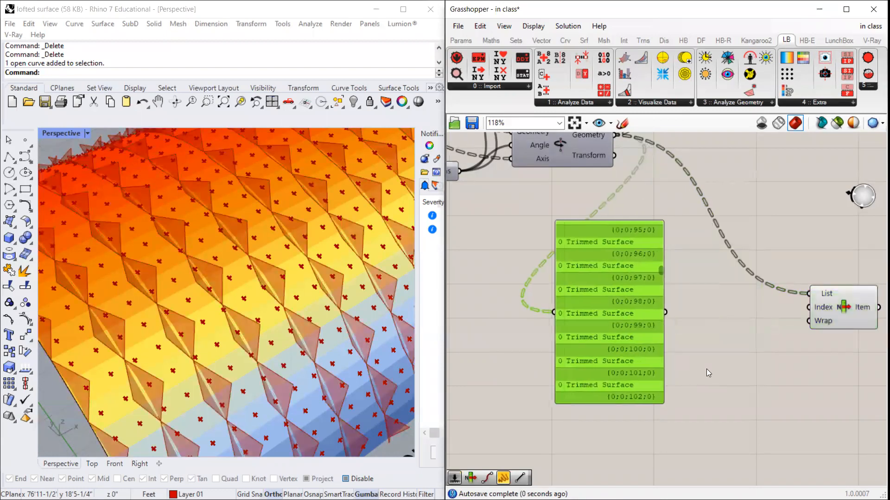
Step: Flatten the List input of the List Item that receives the rotated panel geometry
double_click(706, 367)
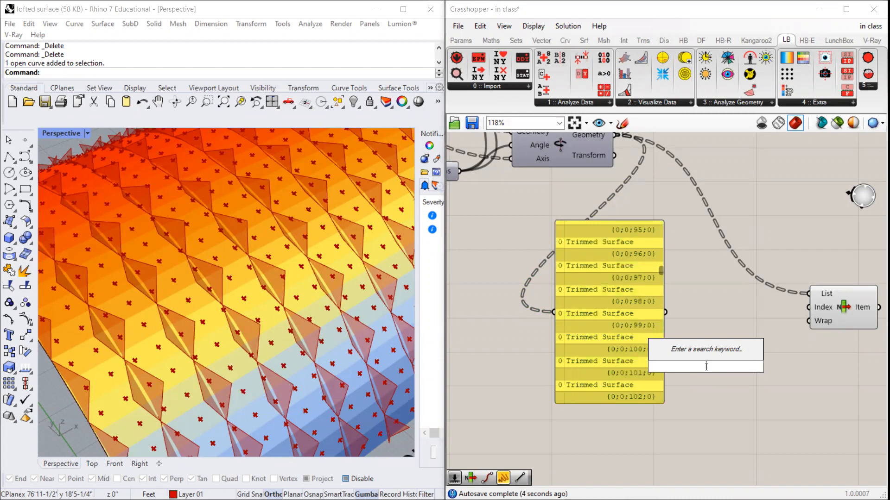
click(825, 295)
right_click(826, 295)
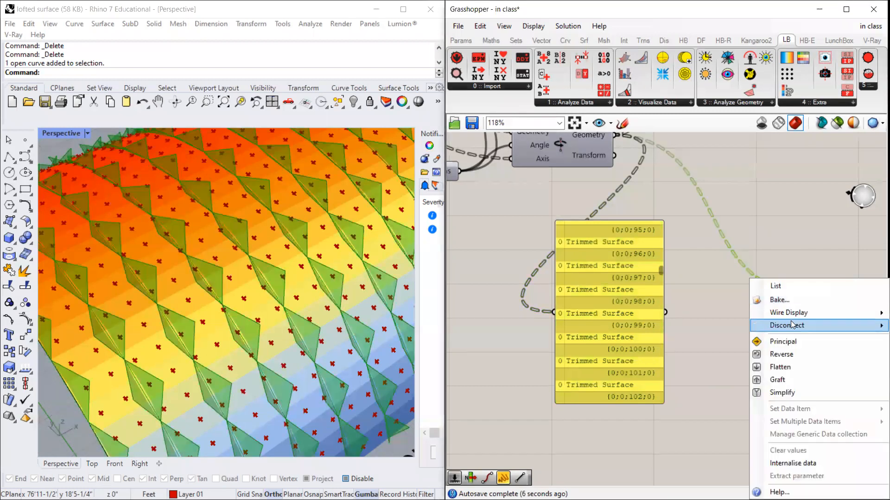
click(784, 365)
Step: Add a number slider, set it to 100, and connect it to the geometry List Item's Index input
double_click(722, 345)
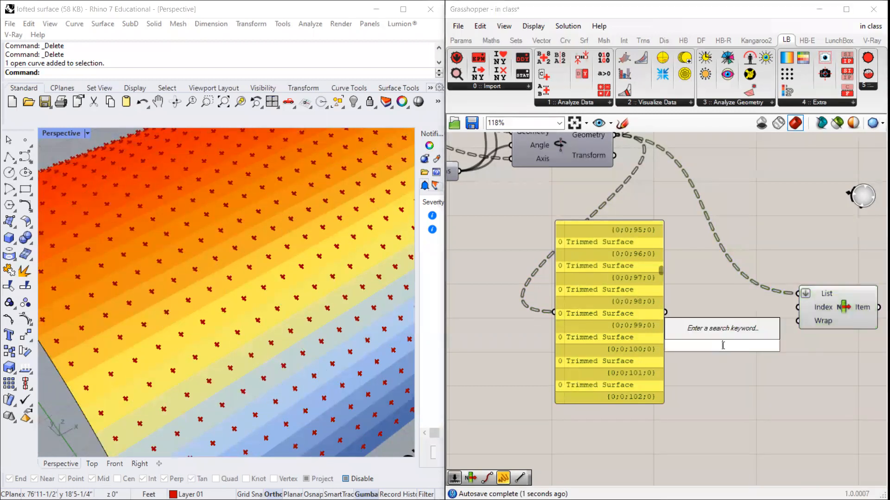
text(0..1)
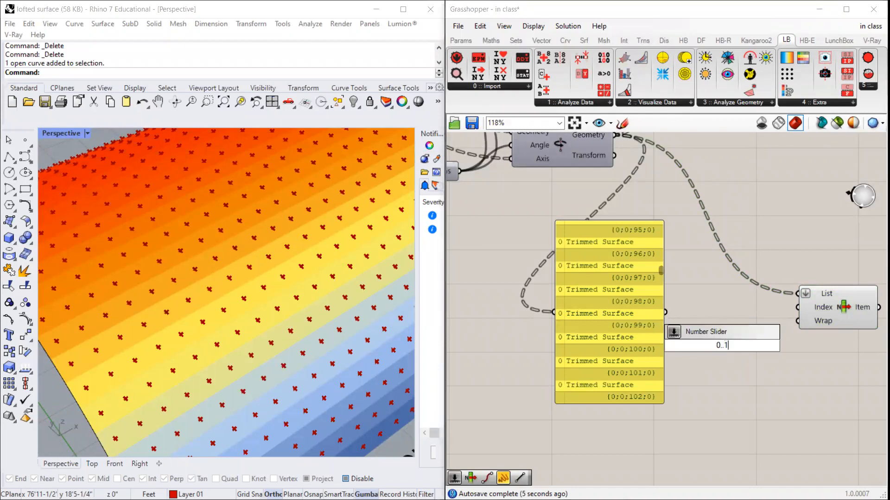
key(Return)
drag(715, 345, 642, 348)
click(773, 321)
click(821, 320)
Step: Find the facade panel at index 100 highlighted on the vaulted surface and examine its position relative to the test points
scroll(287, 304, down, 10)
right_drag(287, 304, 56, 338)
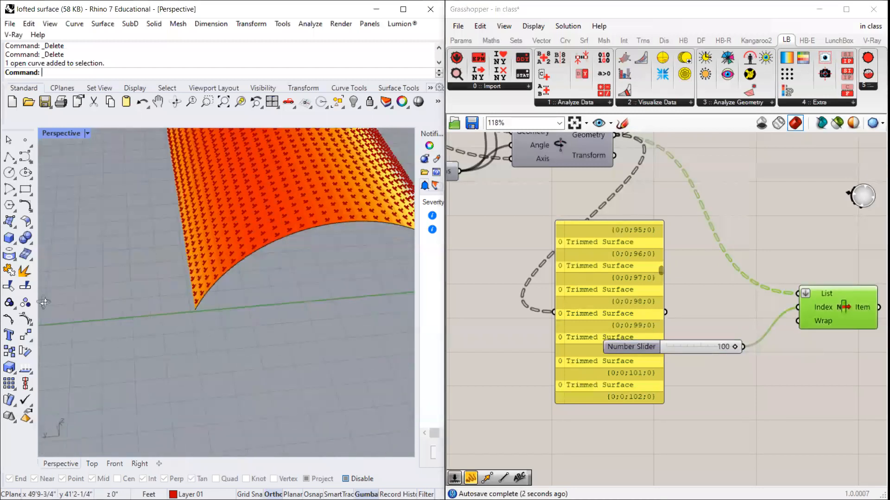
scroll(83, 308, down, 11)
scroll(173, 236, up, 10)
right_drag(206, 258, 341, 234)
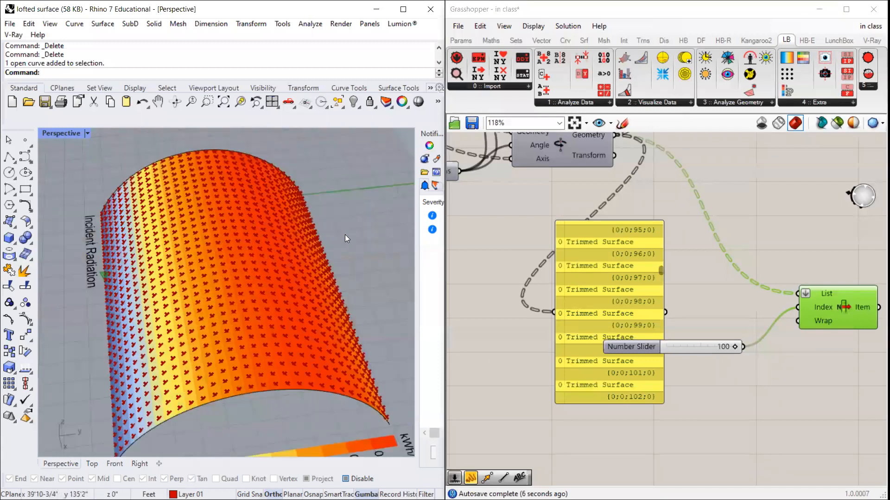
click(864, 323)
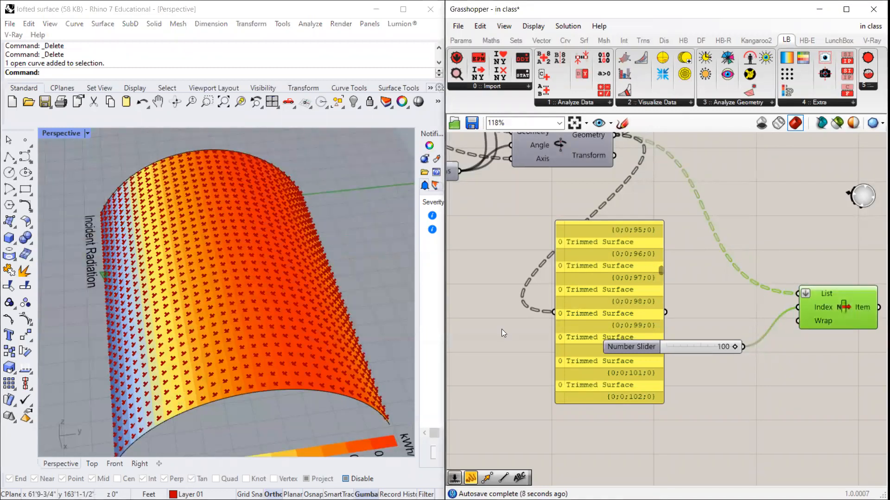
scroll(95, 288, up, 10)
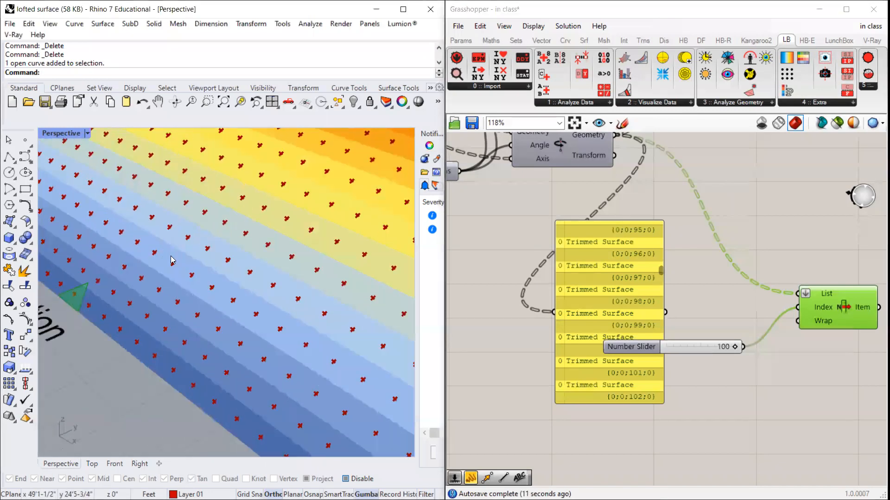
scroll(170, 259, down, 4)
scroll(98, 285, up, 3)
scroll(108, 286, up, 7)
right_drag(108, 287, 81, 331)
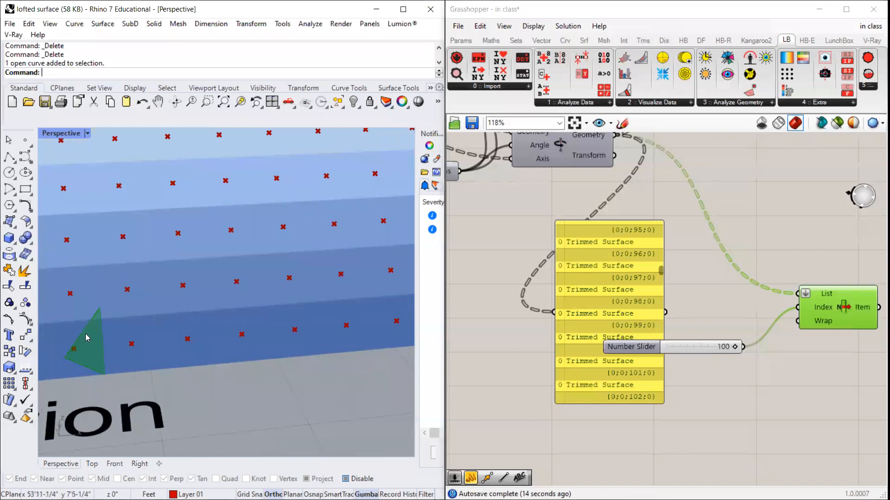
Step: Add the upper and middle rotation components' Geometry outputs to the geometry List Item's List input and examine the indexed panel on the vault
scroll(670, 329, down, 4)
scroll(670, 329, up, 2)
shift+drag(666, 324, 729, 402)
shift+drag(612, 227, 728, 401)
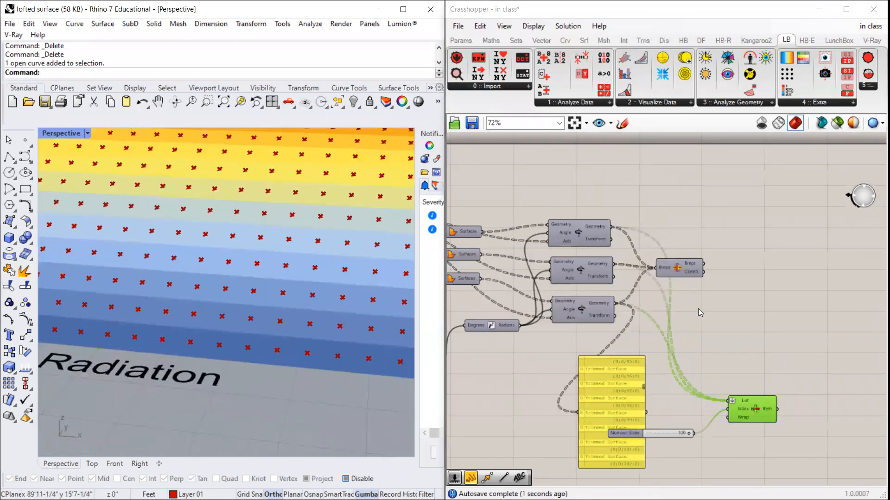
click(699, 309)
click(761, 403)
scroll(364, 319, down, 8)
scroll(241, 311, up, 6)
scroll(328, 317, down, 8)
right_drag(328, 318, 242, 322)
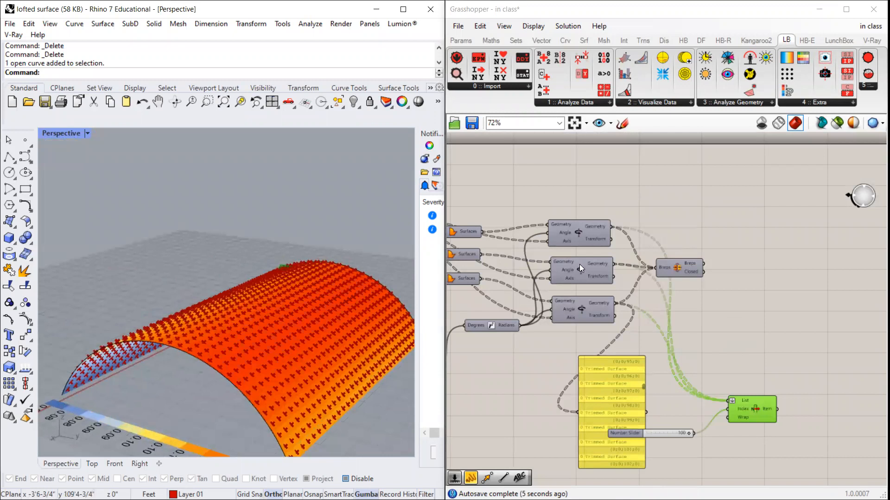
Step: Disconnect all sources from the geometry List Item's List input and reconnect only the lower rotation component's Geometry output
scroll(579, 265, up, 2)
right_click(784, 455)
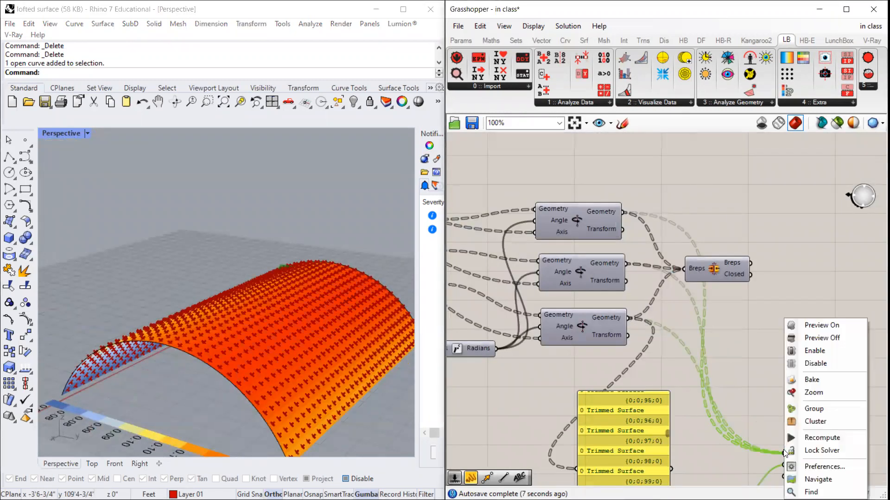
scroll(735, 266, down, 1)
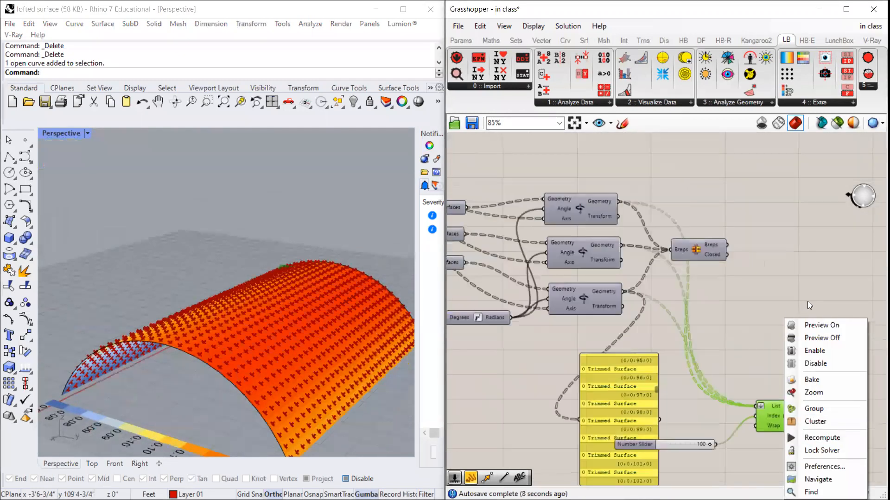
right_click(776, 403)
mouse_move(803, 325)
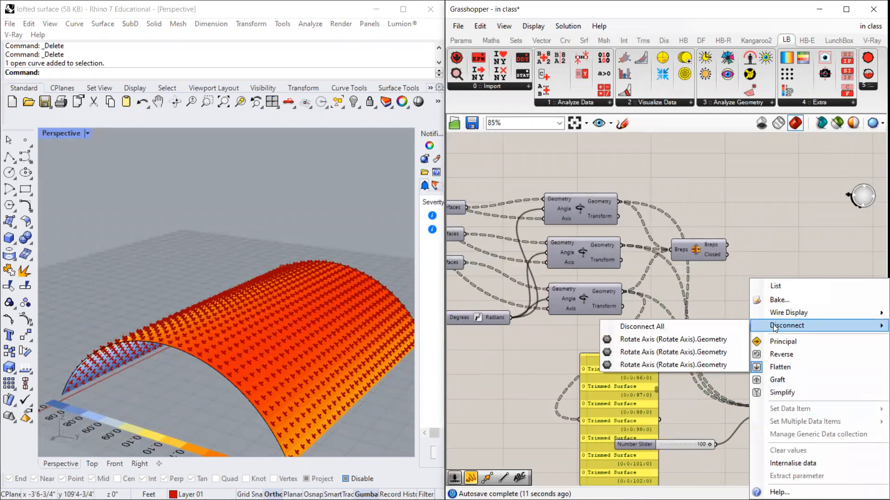
click(701, 328)
drag(668, 334, 754, 406)
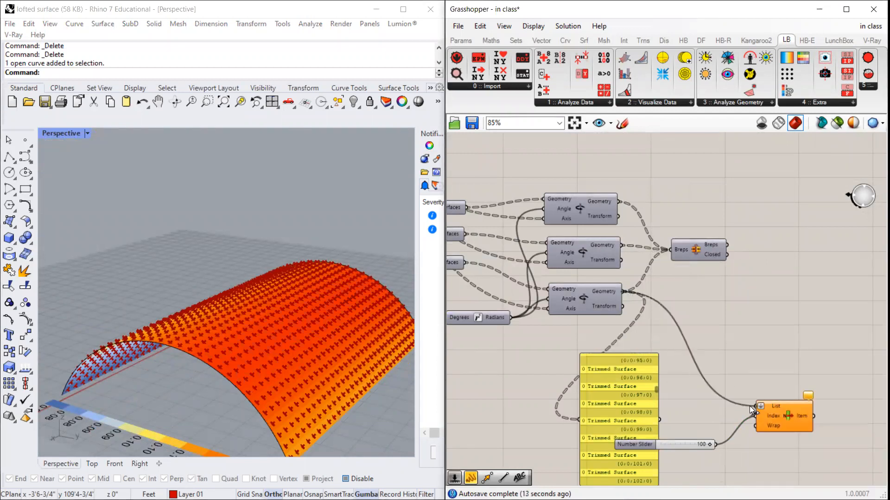
Step: Highlight the geometry List Item's result and locate the facade panel at index 100 near the base of the vault
mouse_move(411, 361)
right_down()
mouse_move(328, 340)
mouse_move(411, 371)
right_up()
scroll(263, 317, up, 10)
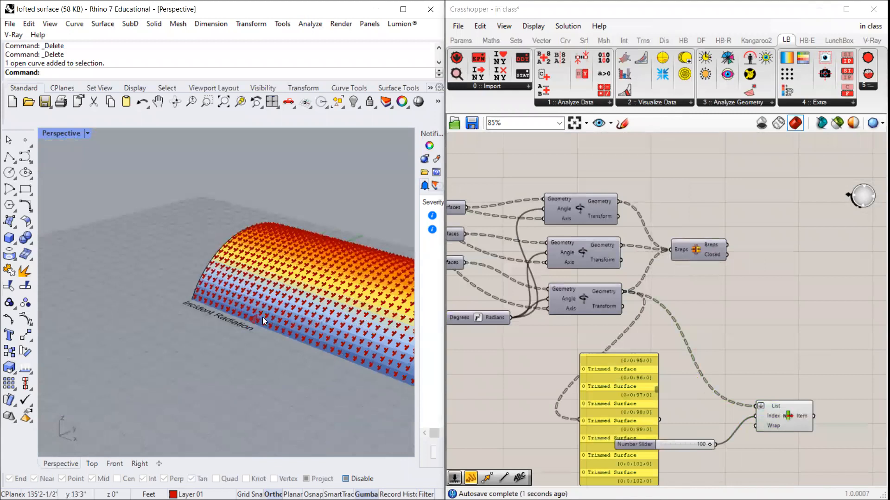
click(779, 408)
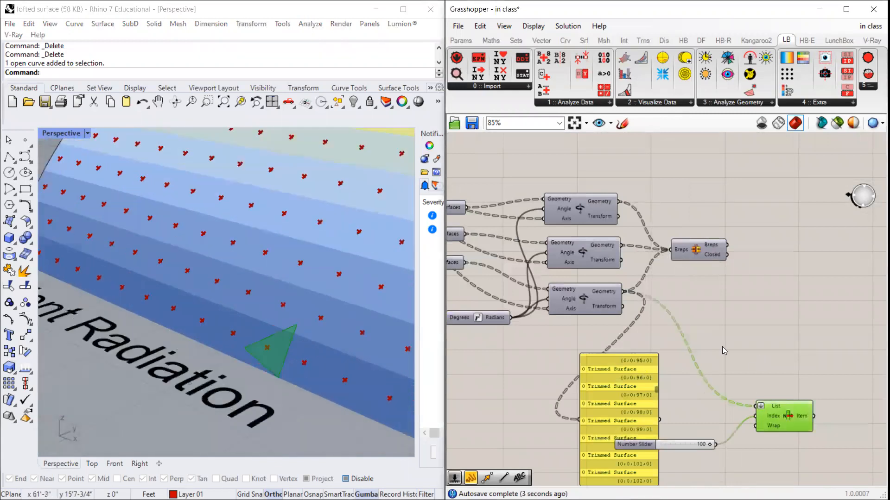
scroll(709, 341, down, 5)
right_drag(549, 391, 559, 359)
scroll(560, 358, up, 5)
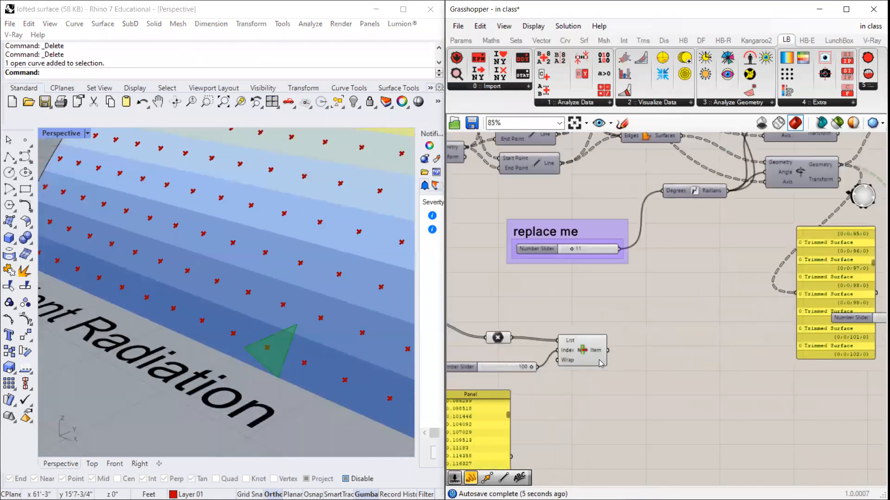
Step: Highlight the test point List Item together with the geometry List Item and compare their index 100 positions on the vault
click(589, 356)
scroll(245, 347, down, 9)
right_drag(246, 348, 235, 345)
scroll(235, 343, up, 5)
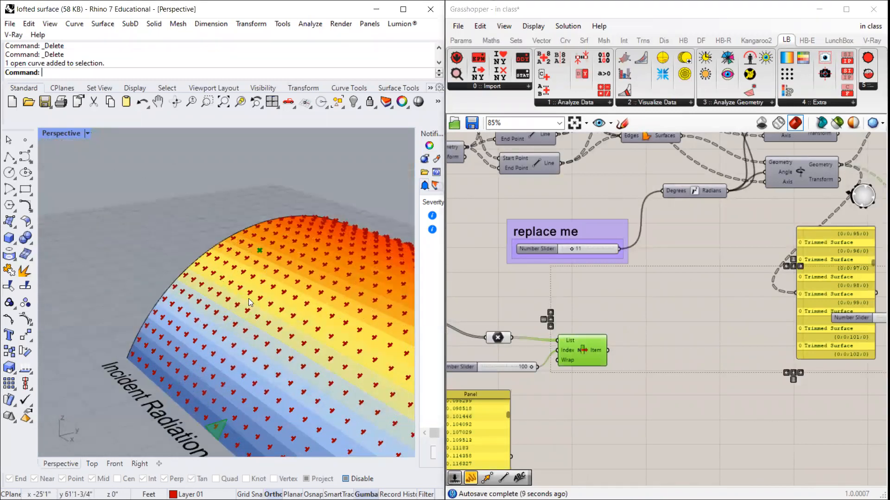
scroll(566, 362, down, 3)
scroll(492, 414, up, 3)
drag(508, 409, 518, 397)
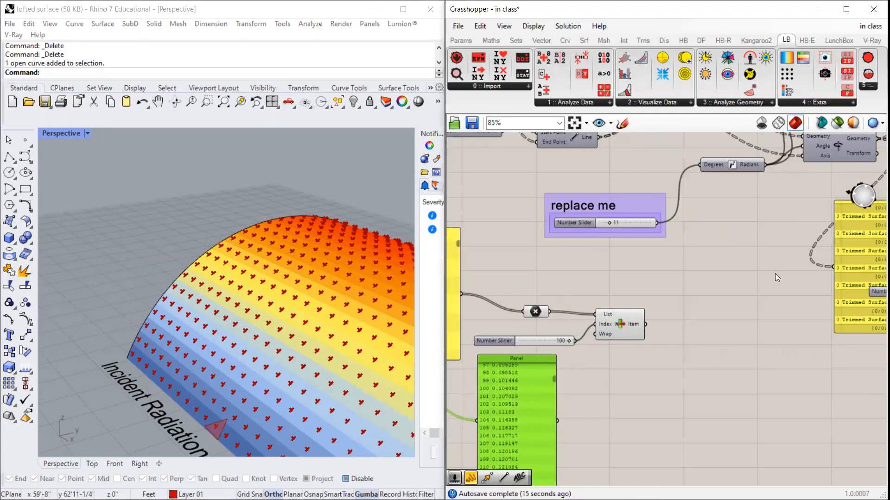
scroll(674, 326, down, 4)
scroll(765, 293, up, 3)
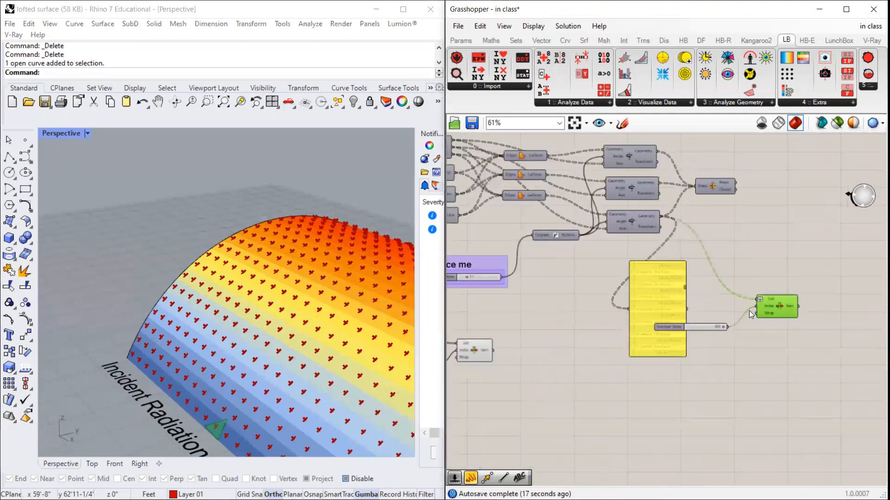
scroll(543, 381, down, 3)
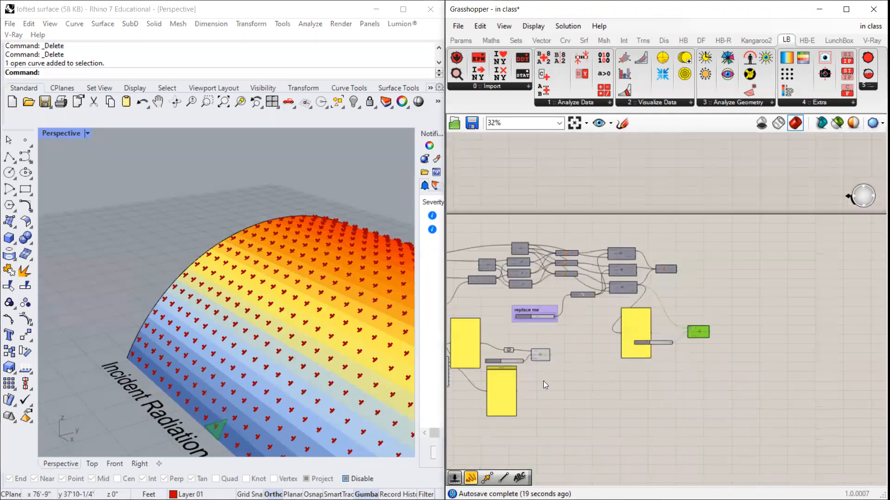
scroll(527, 359, up, 3)
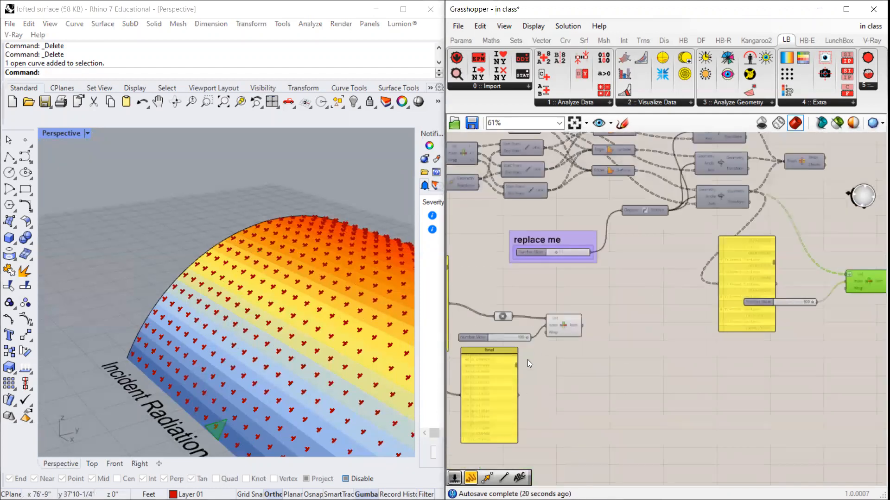
click(557, 322)
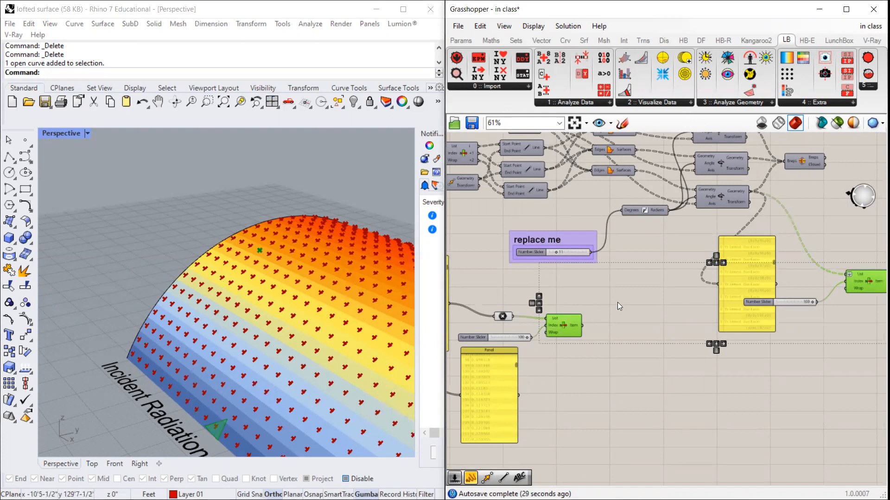
Step: Compare the last entries of the radiation results panel with those of the rotated geometry panel
scroll(636, 310, down, 2)
scroll(497, 356, up, 5)
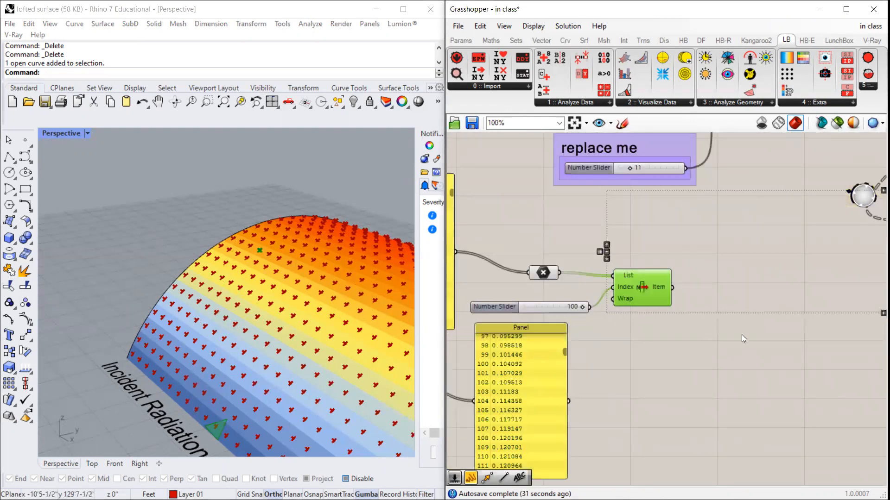
right_drag(550, 360, 632, 337)
drag(646, 327, 656, 465)
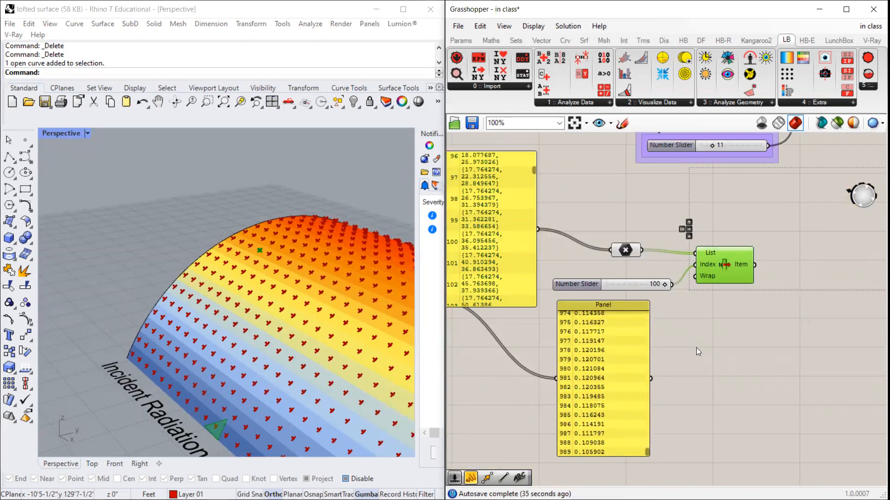
scroll(706, 352, down, 3)
scroll(827, 249, up, 3)
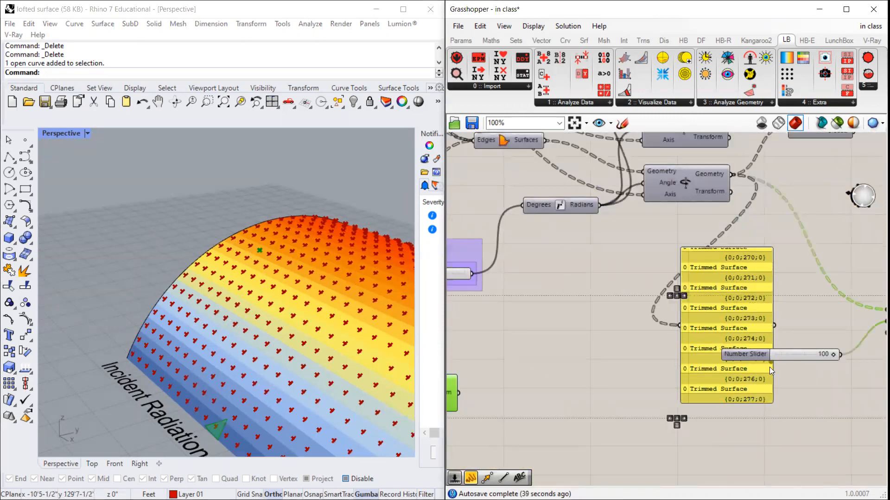
drag(770, 367, 764, 415)
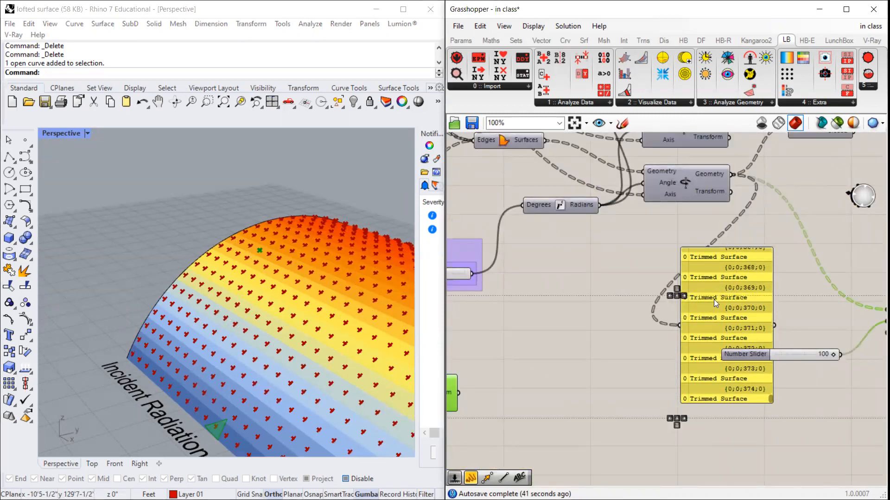
Step: Move the panel listing the trimmed surfaces clear of the geometry index slider
drag(714, 300, 662, 294)
scroll(587, 290, down, 2)
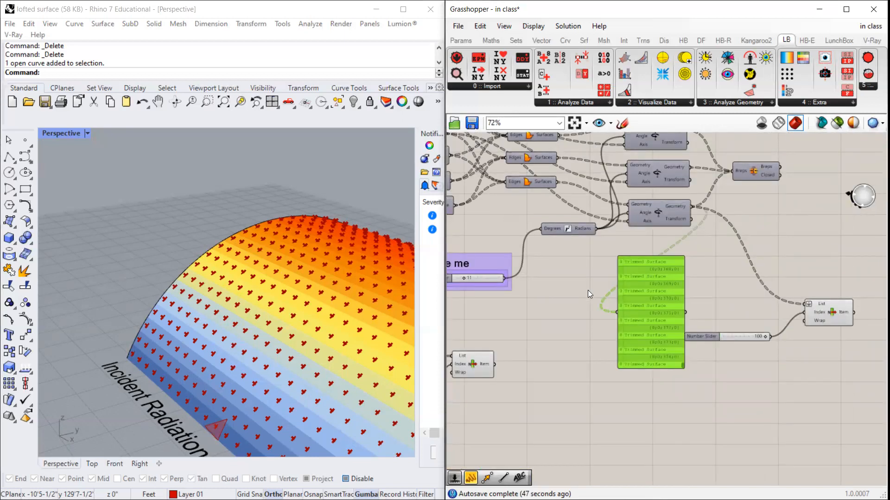
scroll(596, 336, down, 2)
scroll(634, 359, up, 2)
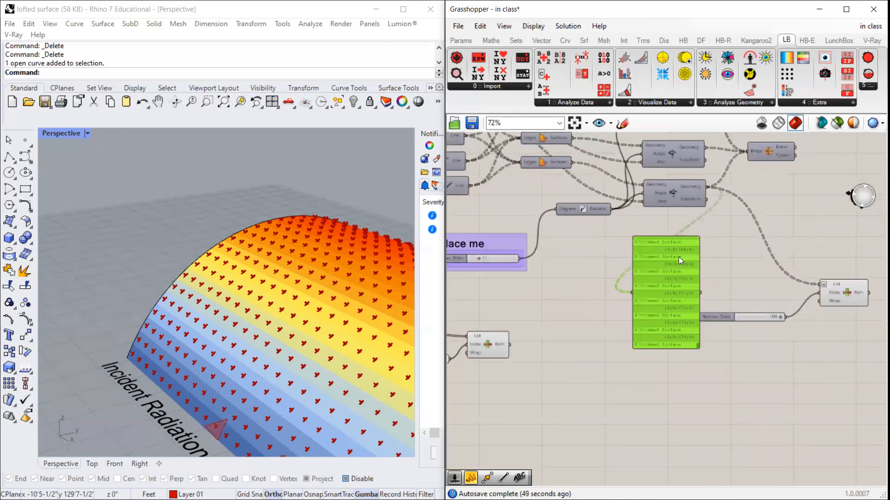
scroll(679, 190, down, 2)
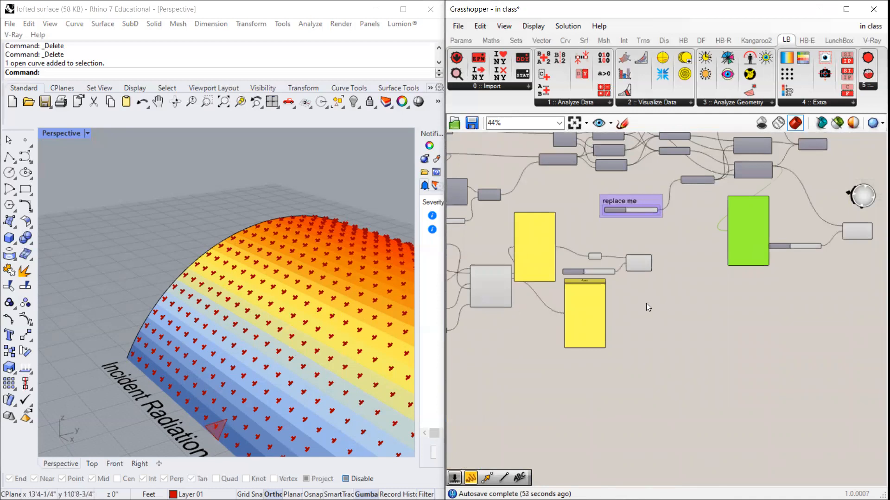
scroll(522, 275, down, 3)
scroll(525, 291, up, 5)
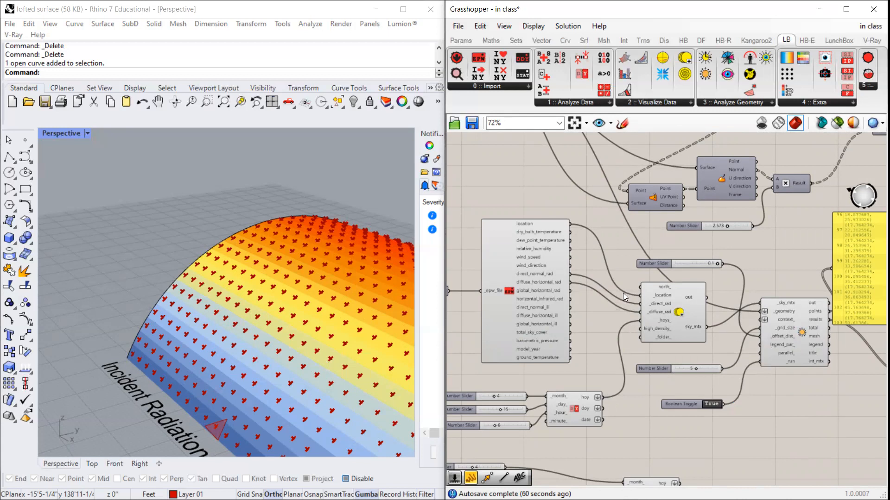
scroll(605, 301, down, 3)
scroll(760, 325, up, 3)
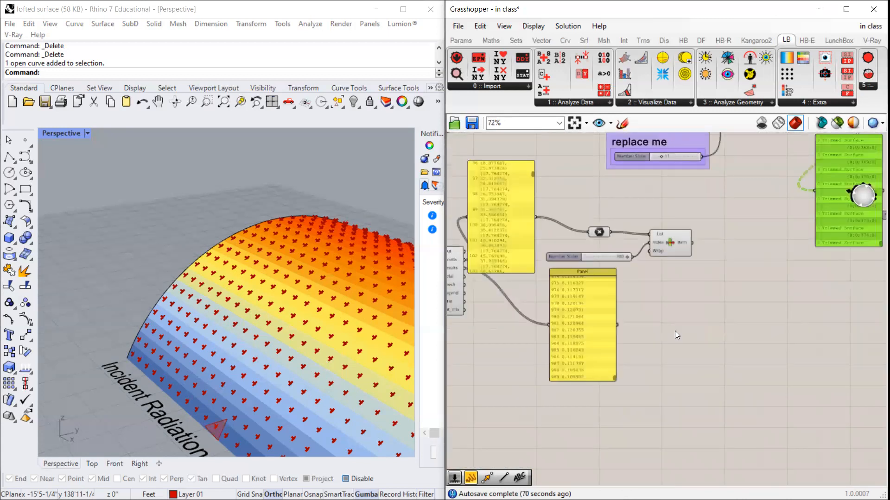
Step: Reposition the test points panel above and the radiation results panel below, closer to the Ladybug radiation component
drag(588, 328, 588, 332)
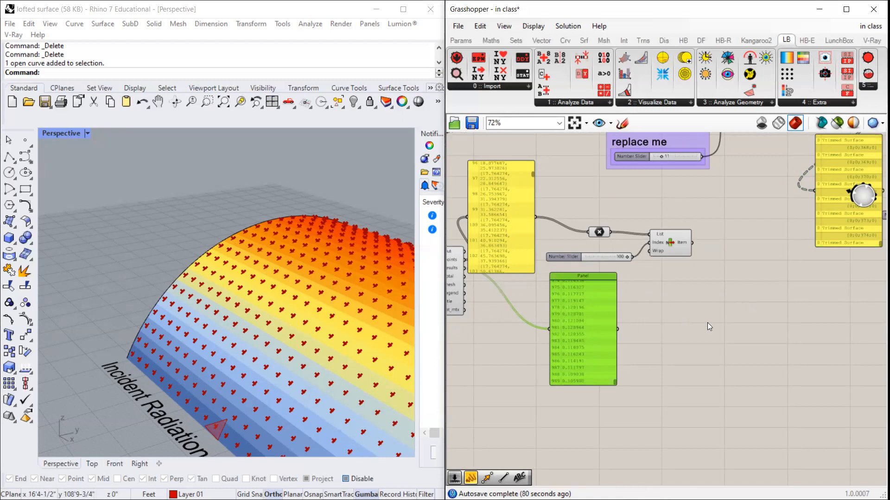
click(776, 336)
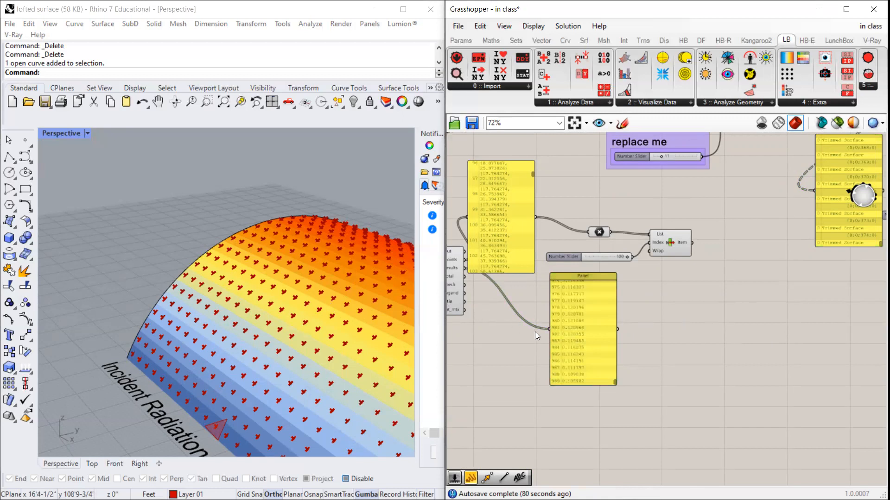
drag(565, 339, 571, 347)
scroll(571, 346, down, 2)
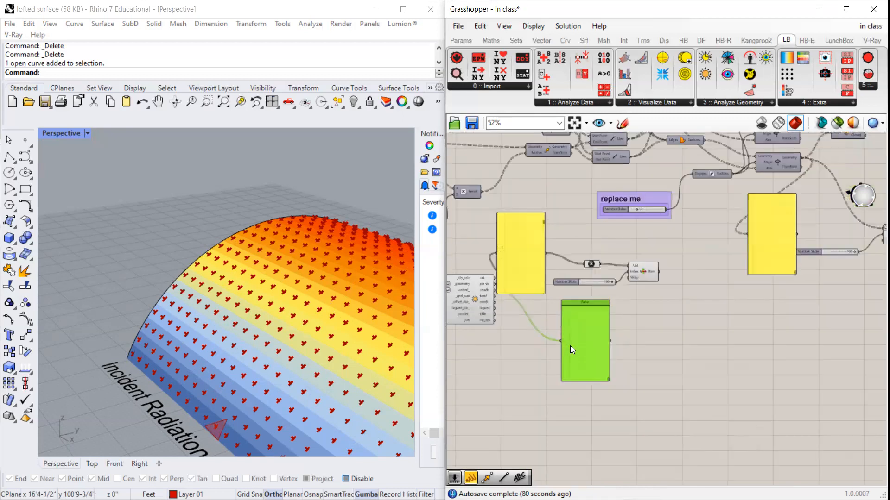
scroll(511, 293, up, 2)
drag(517, 249, 543, 223)
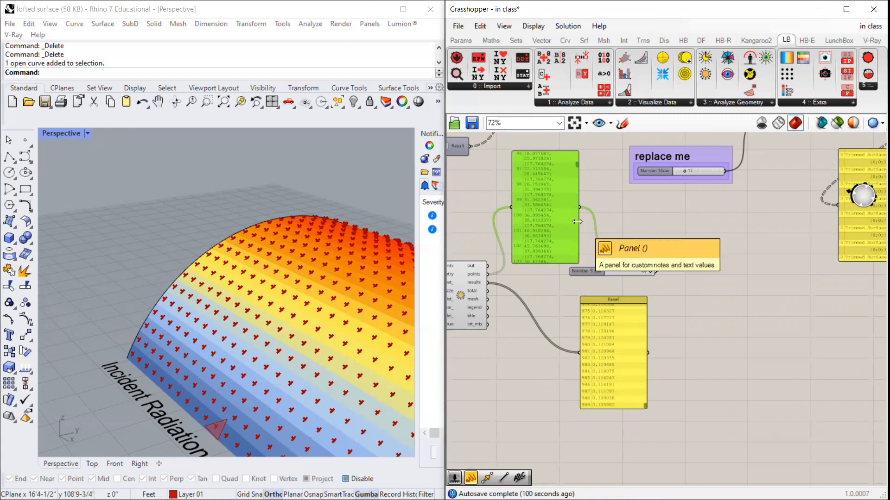
scroll(658, 242, down, 2)
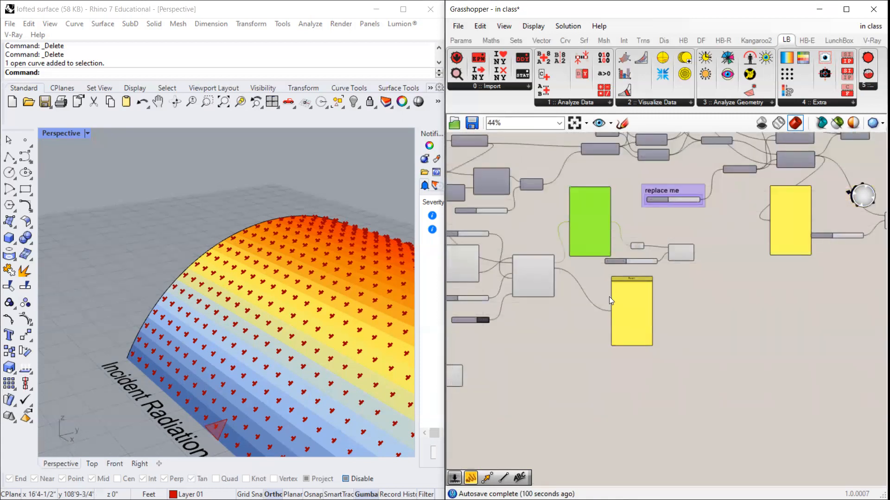
scroll(609, 297, up, 2)
scroll(681, 327, down, 2)
right_drag(639, 328, 598, 329)
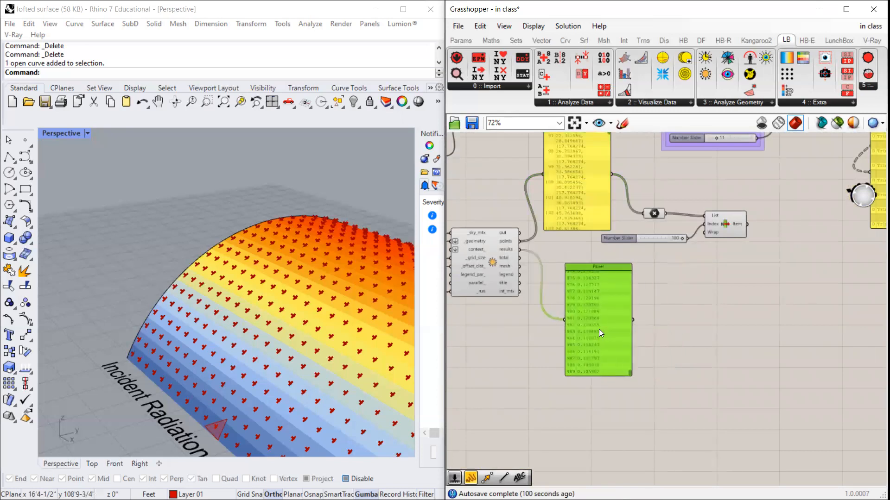
Step: Move the Ladybug analysis components, the test point List Item and the results panel down, away from the facade geometry script
scroll(599, 329, down, 2)
scroll(598, 288, down, 3)
scroll(556, 275, up, 2)
scroll(597, 268, down, 2)
scroll(742, 382, up, 2)
drag(498, 377, 765, 235)
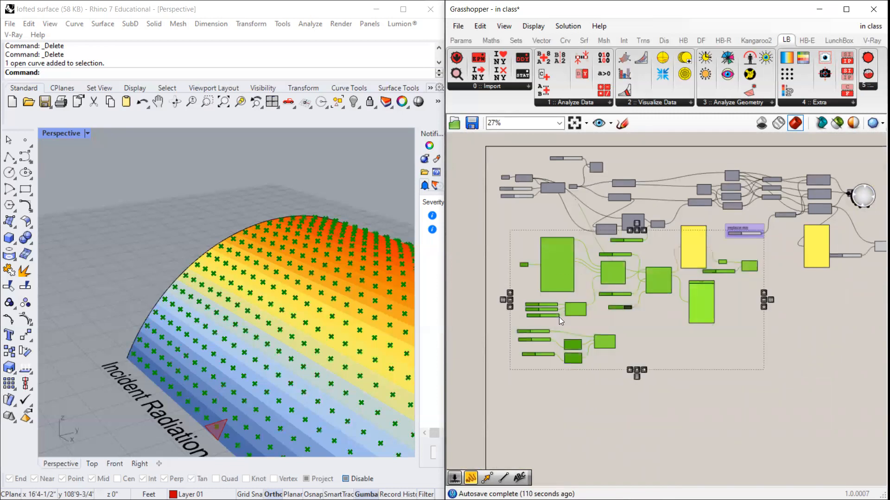
drag(558, 268, 558, 351)
click(779, 304)
scroll(686, 321, down, 2)
scroll(605, 332, up, 3)
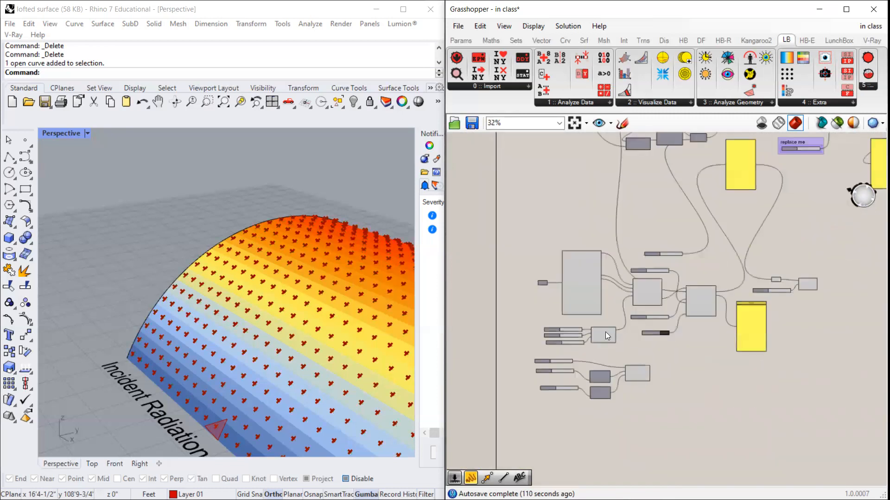
Step: Group all the Ladybug analysis components with their sliders, the test point List Item and the radiation results panel
drag(510, 215, 842, 424)
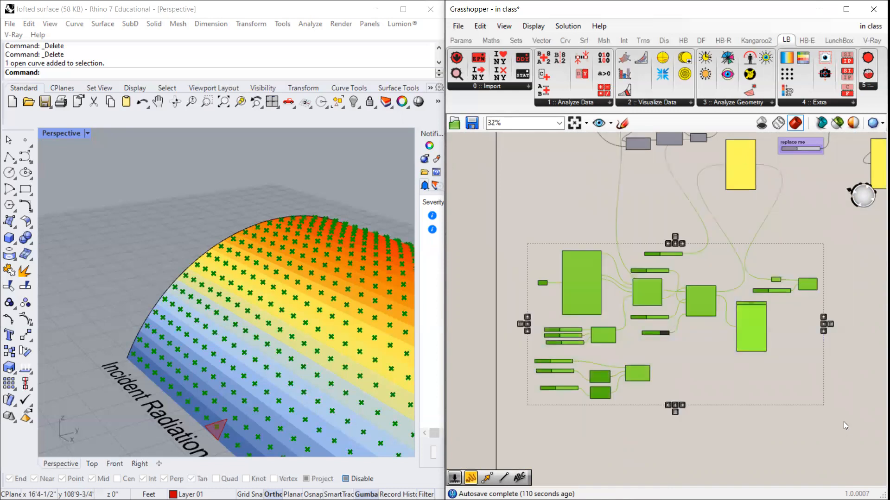
key(ctrl+g)
scroll(543, 173, up, 5)
click(505, 248)
right_drag(505, 248, 504, 220)
scroll(504, 221, down, 4)
scroll(504, 221, up, 1)
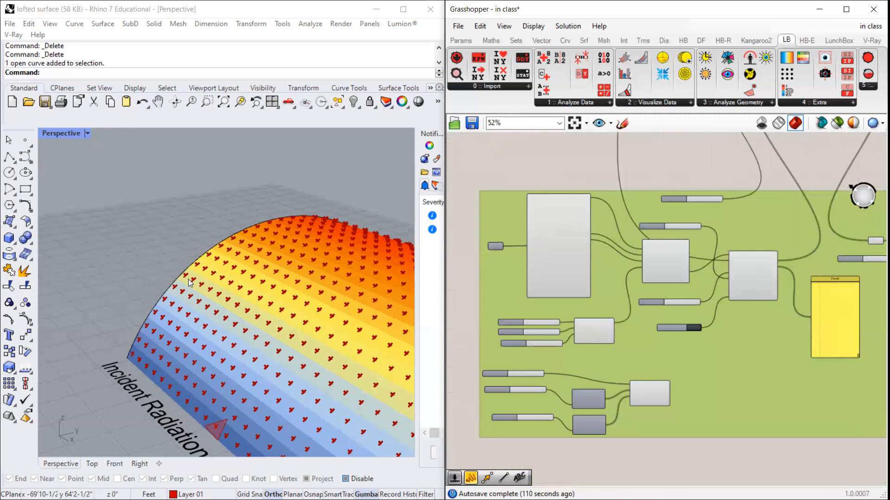
right_drag(185, 309, 228, 306)
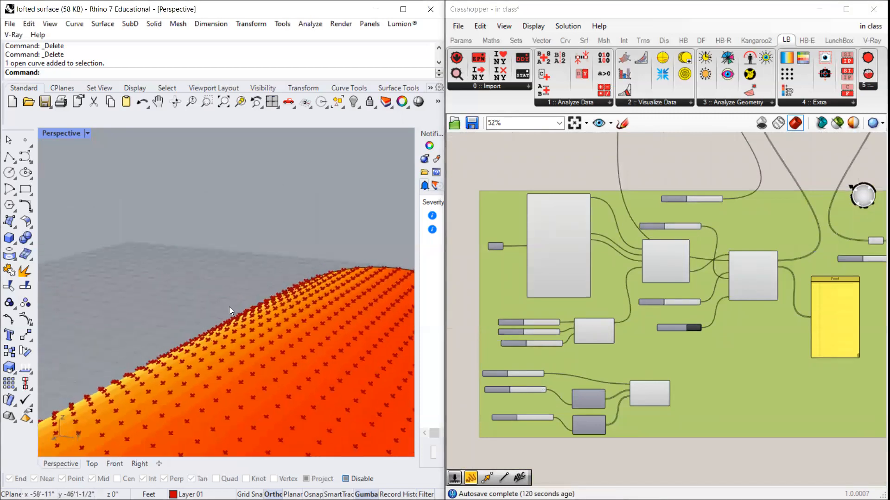
Step: Examine the radiation-coloured vault with its test points and the grouped Ladybug analysis components
scroll(228, 307, down, 5)
right_drag(230, 340, 340, 361)
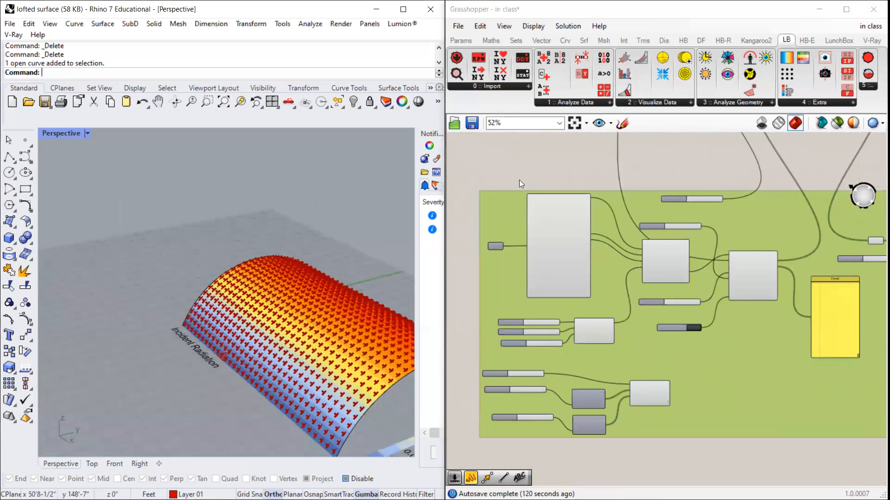
click(519, 180)
scroll(537, 206, down, 2)
right_drag(832, 224, 731, 214)
scroll(731, 213, up, 4)
scroll(746, 245, down, 4)
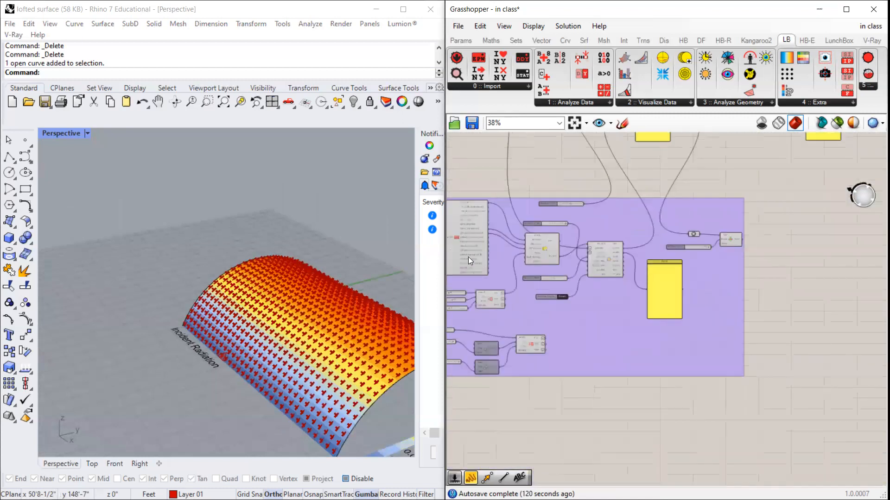
scroll(468, 256, up, 3)
scroll(469, 240, up, 3)
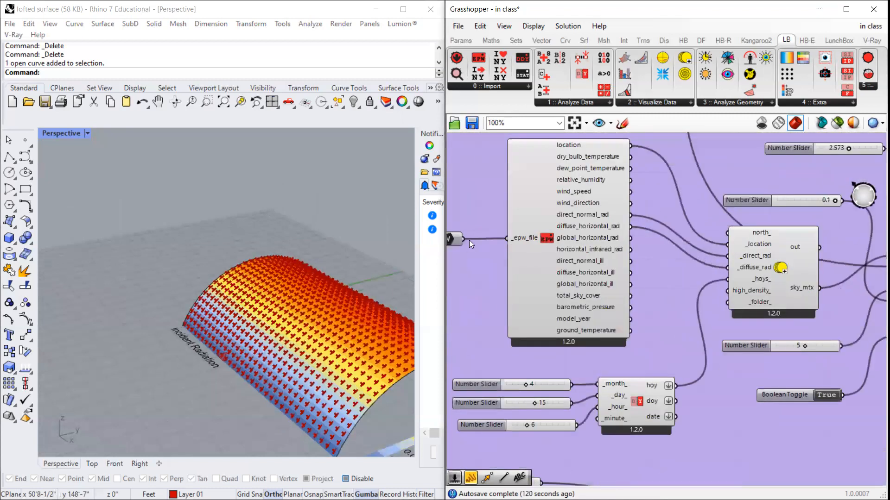
Step: Move the file path parameter closer to the EPW import component and nudge the sky matrix component right
drag(450, 242, 465, 242)
mouse_move(535, 223)
drag(771, 258, 774, 258)
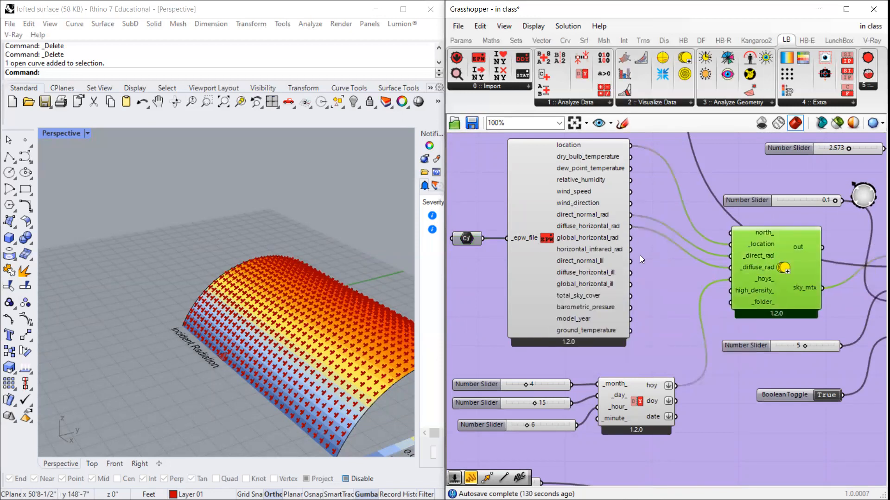
right_drag(785, 276, 745, 271)
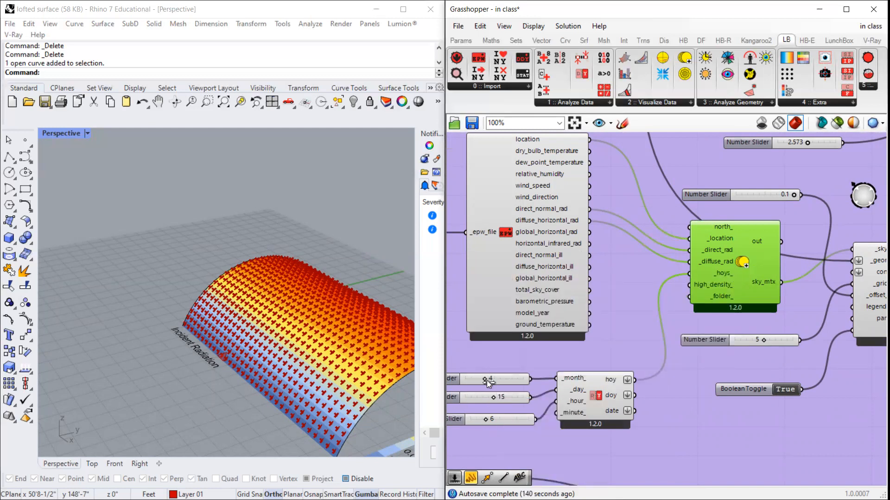
Step: Review the sky matrix component's north_ input description and shift the component left, closer to the EPW import component
right_drag(360, 333, 270, 320)
right_drag(284, 290, 381, 213)
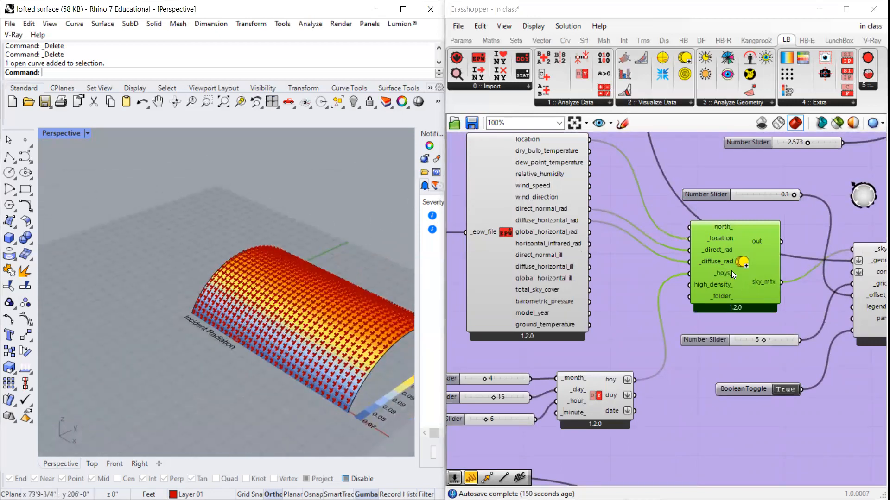
right_drag(356, 291, 366, 337)
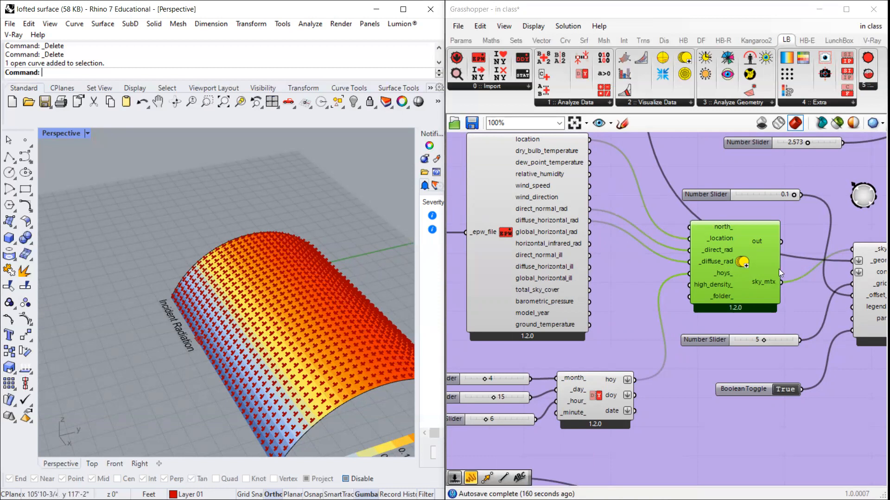
mouse_move(728, 229)
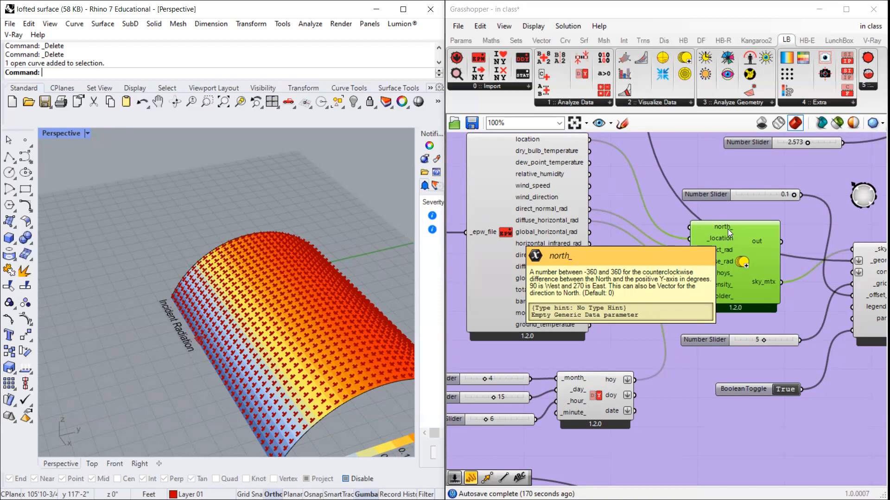
scroll(265, 283, down, 3)
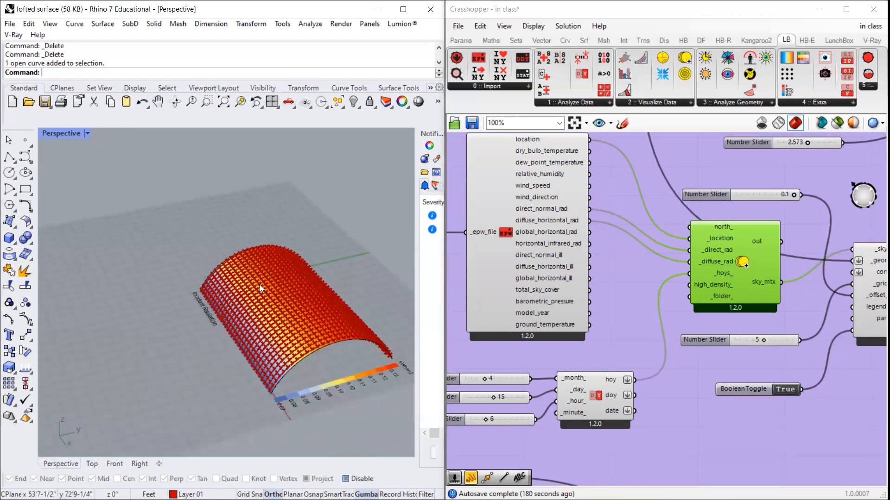
scroll(259, 283, up, 5)
mouse_move(730, 266)
mouse_down()
mouse_move(695, 264)
mouse_move(726, 259)
mouse_up()
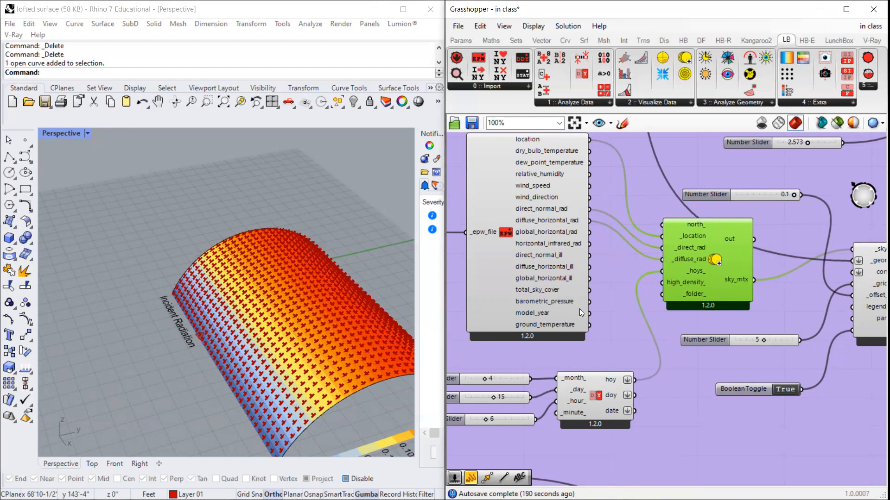
Step: Read the _geometry input description on the Ladybug incident radiation component and nudge the component slightly right
scroll(755, 290, down, 2)
scroll(709, 298, up, 2)
scroll(703, 278, up, 2)
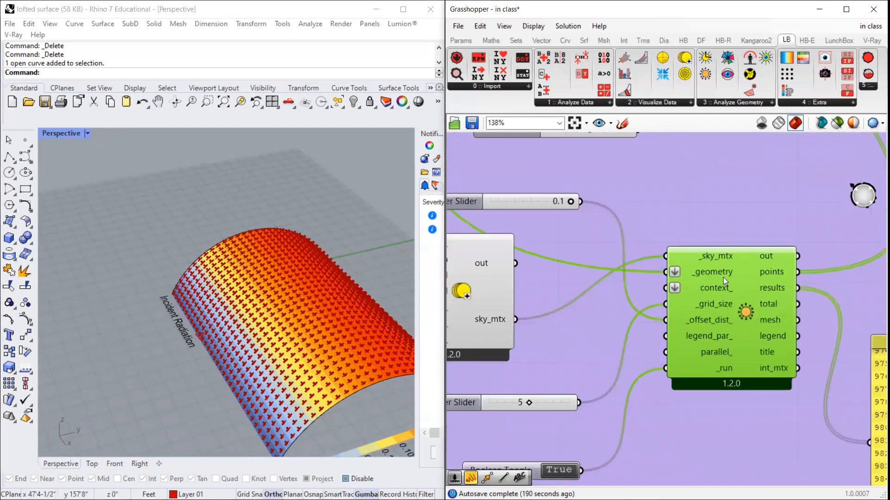
mouse_move(723, 278)
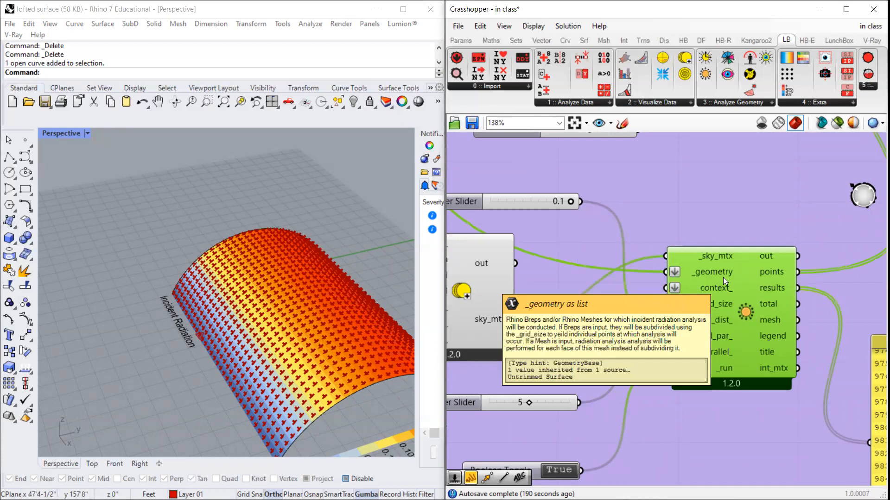
drag(710, 273, 717, 270)
mouse_move(712, 272)
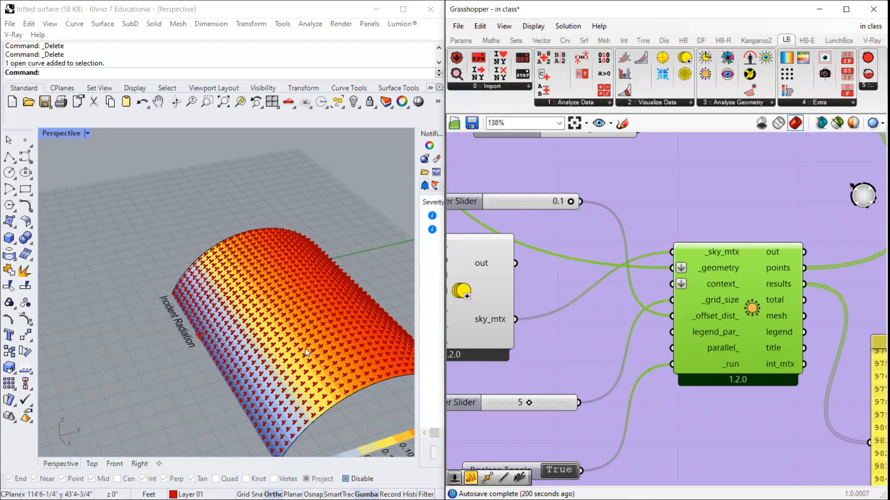
Step: Examine the individual test points near the surface's lower corner and across its middle in the Rhino viewport
right_drag(306, 348, 301, 356)
scroll(301, 357, up, 5)
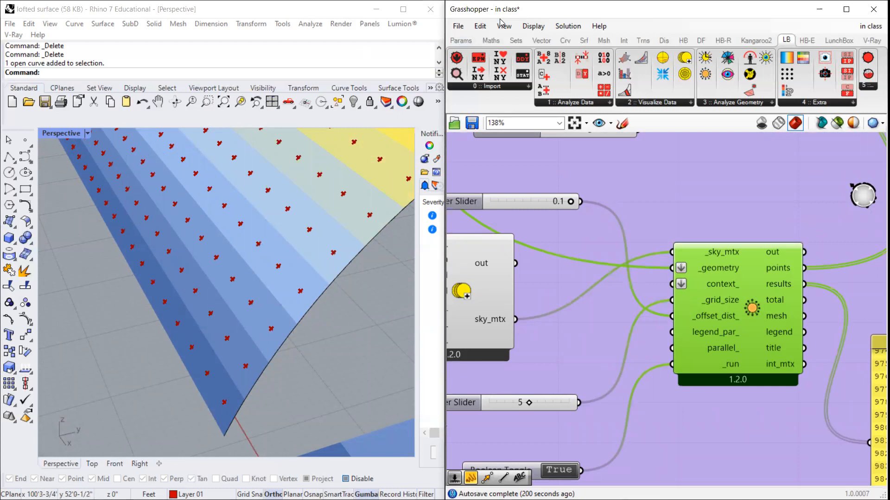
mouse_move(246, 341)
mouse_down()
mouse_move(263, 360)
mouse_move(233, 370)
mouse_move(245, 389)
mouse_move(272, 360)
mouse_move(235, 314)
mouse_move(214, 334)
mouse_move(232, 371)
mouse_up()
mouse_move(239, 335)
mouse_down()
mouse_move(224, 330)
mouse_move(244, 345)
mouse_move(245, 326)
mouse_up()
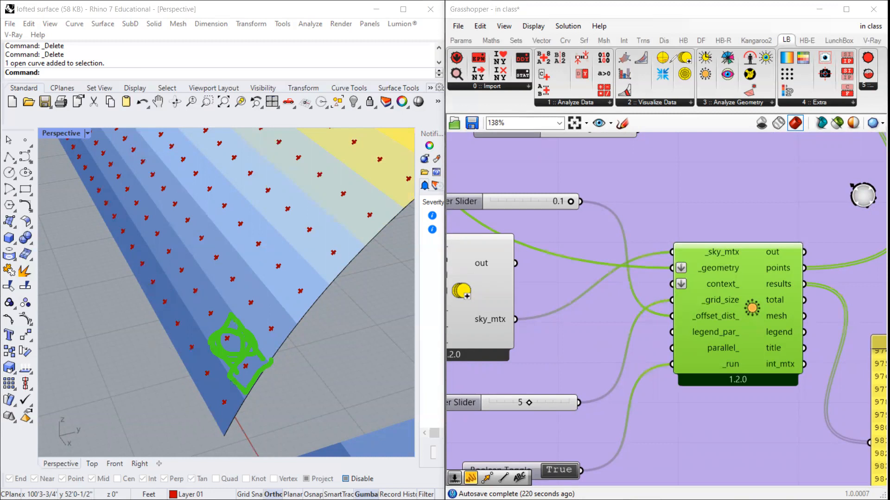
click(601, 79)
click(643, 69)
scroll(151, 259, down, 12)
right_drag(151, 251, 224, 233)
scroll(251, 298, up, 12)
scroll(251, 301, up, 4)
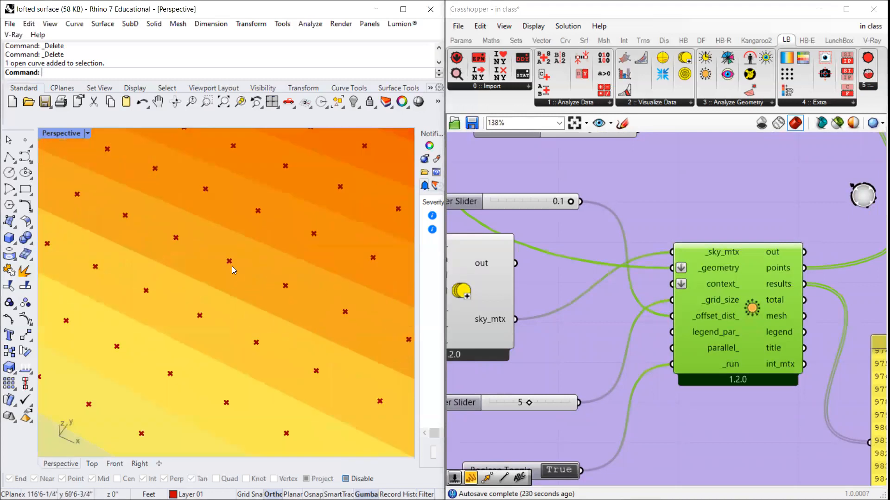
Step: Compare the last values in the radiation results panel with the kWh/m2 legend and the surface colours
scroll(677, 305, down, 7)
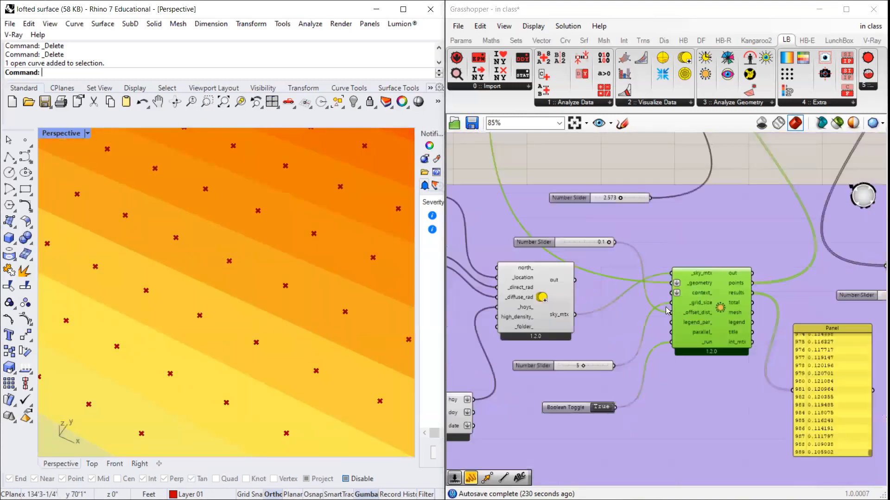
scroll(785, 330, up, 6)
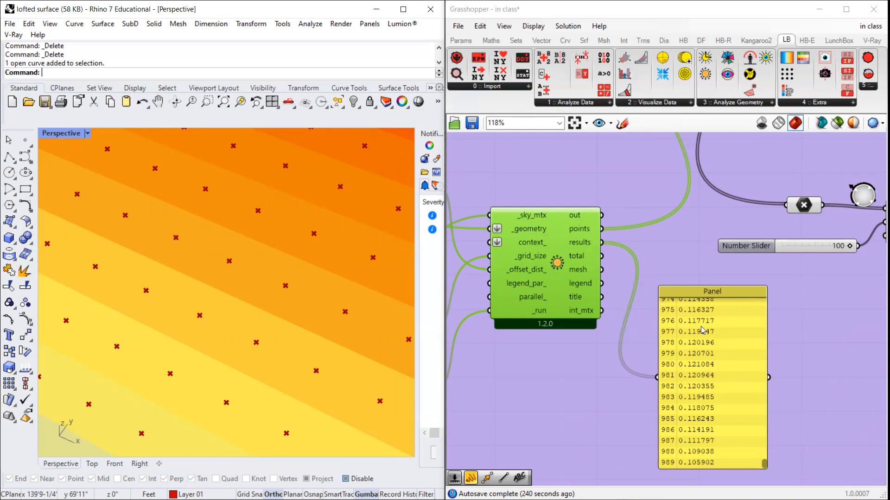
scroll(259, 303, down, 6)
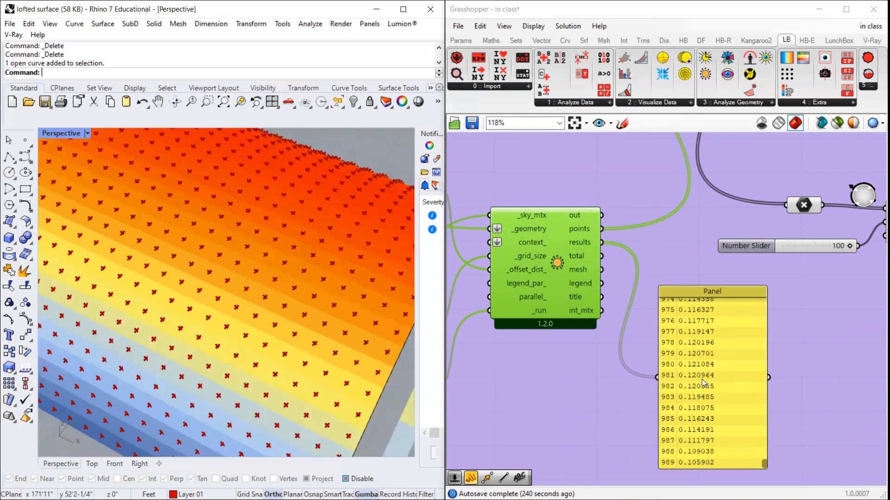
scroll(702, 379, up, 3)
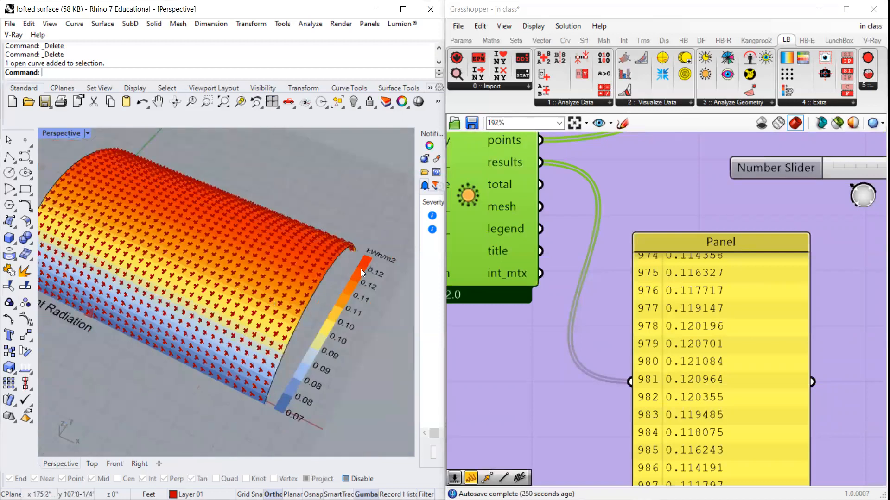
scroll(366, 268, up, 2)
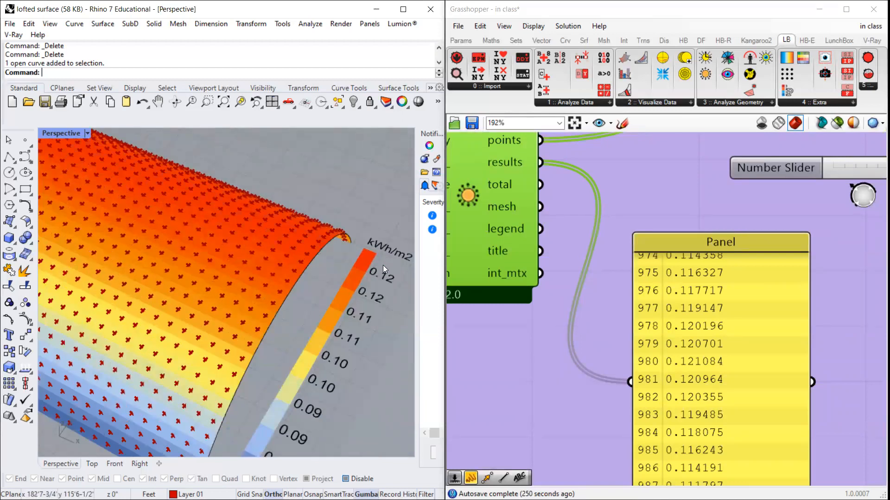
scroll(178, 365, up, 2)
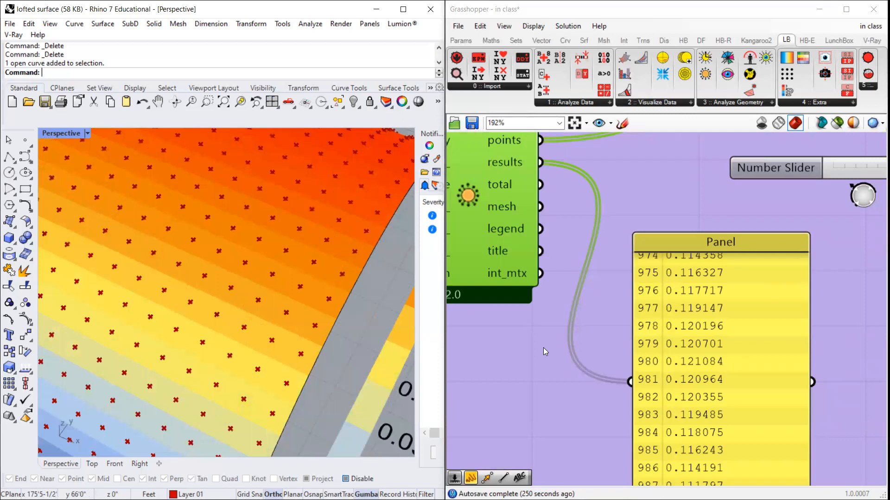
Step: Reposition the radiation results panel slightly up and to the right beside the incident radiation component
drag(709, 308, 720, 306)
scroll(284, 268, down, 5)
right_drag(284, 267, 175, 270)
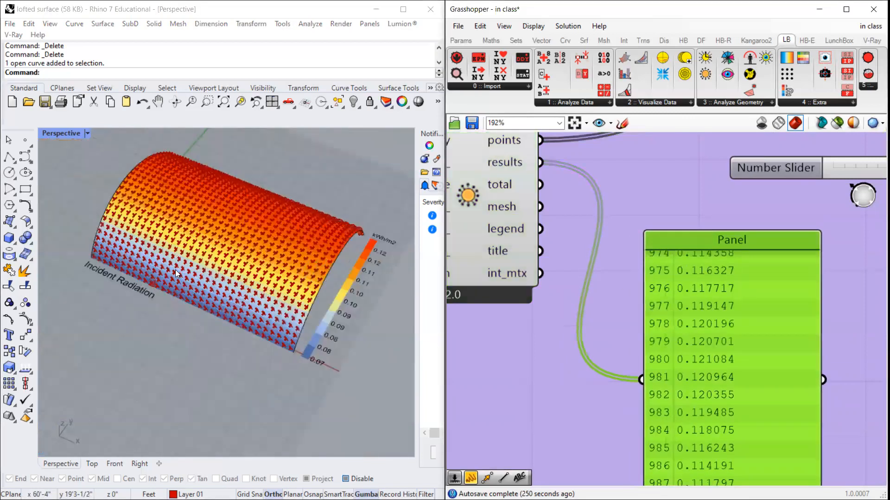
scroll(187, 291, up, 4)
drag(705, 320, 703, 281)
Step: Set the radiation grid size slider to 6 and check the resulting list in the results panel
scroll(701, 312, down, 6)
scroll(618, 325, up, 6)
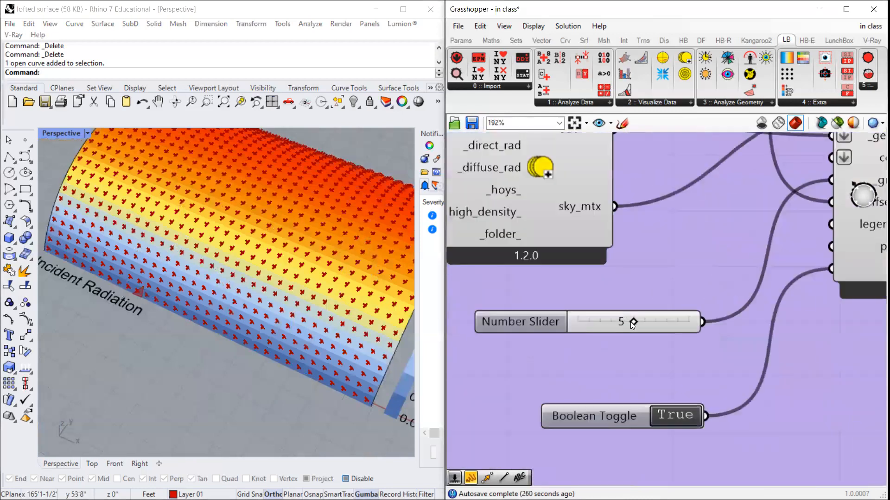
drag(633, 321, 644, 322)
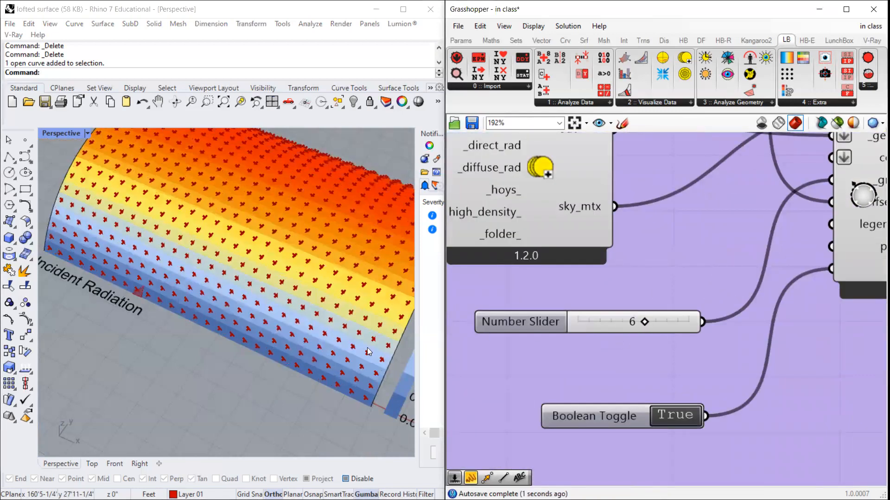
scroll(723, 327, down, 5)
scroll(791, 373, up, 3)
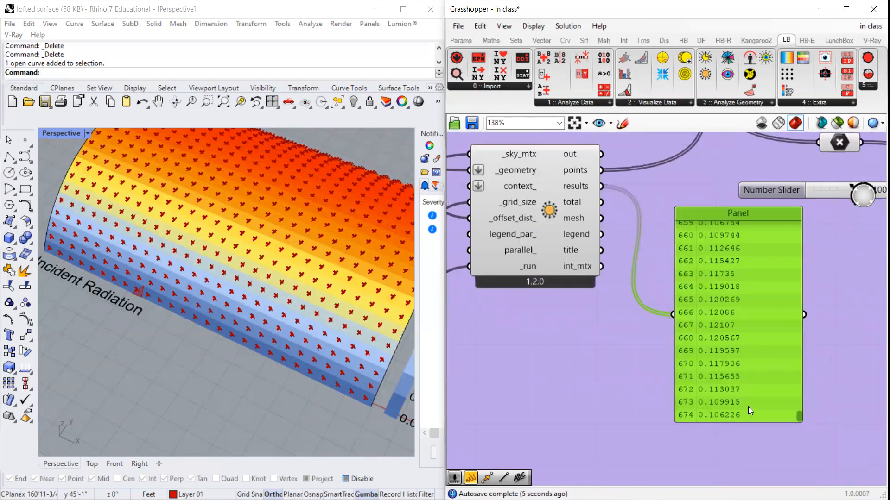
scroll(464, 361, down, 2)
scroll(506, 339, up, 1)
Step: Set the radiation grid size slider to 8 and check the results panel again
drag(518, 339, 534, 338)
scroll(776, 353, down, 1)
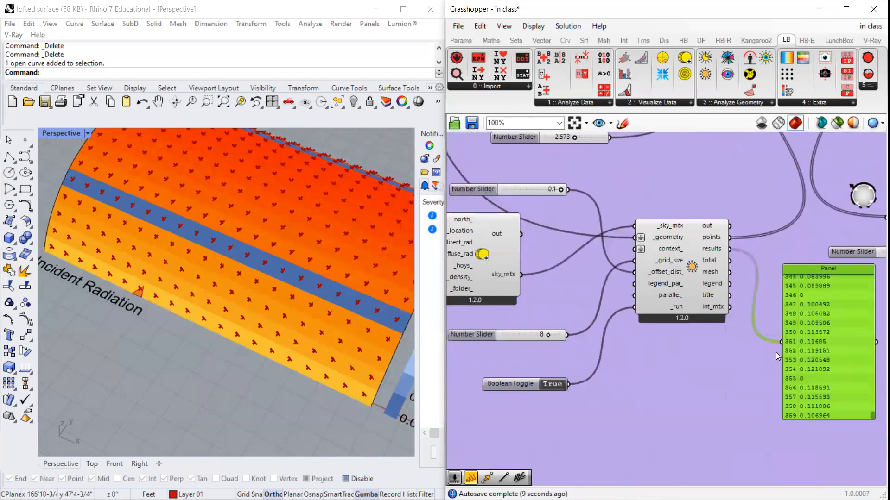
scroll(842, 409, up, 1)
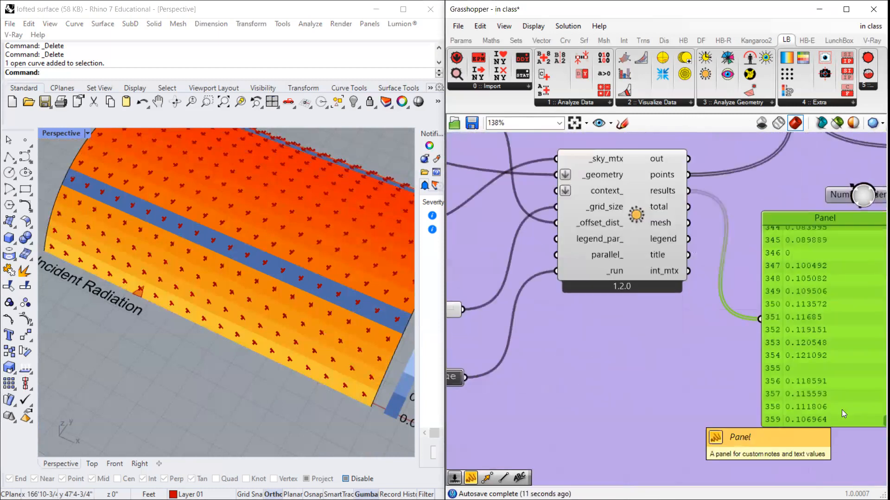
scroll(821, 417, down, 2)
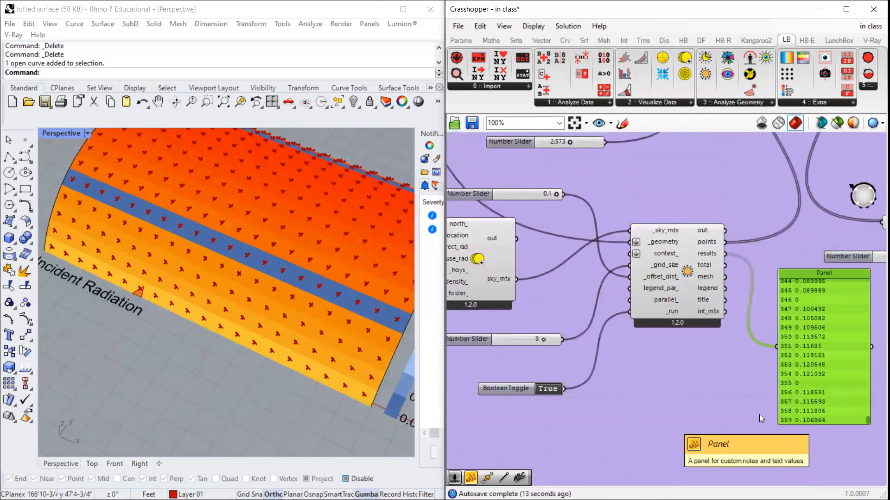
Step: Set the radiation grid size slider to 5 and move the results panel closer to the radiation component
scroll(542, 341, up, 1)
drag(524, 338, 528, 337)
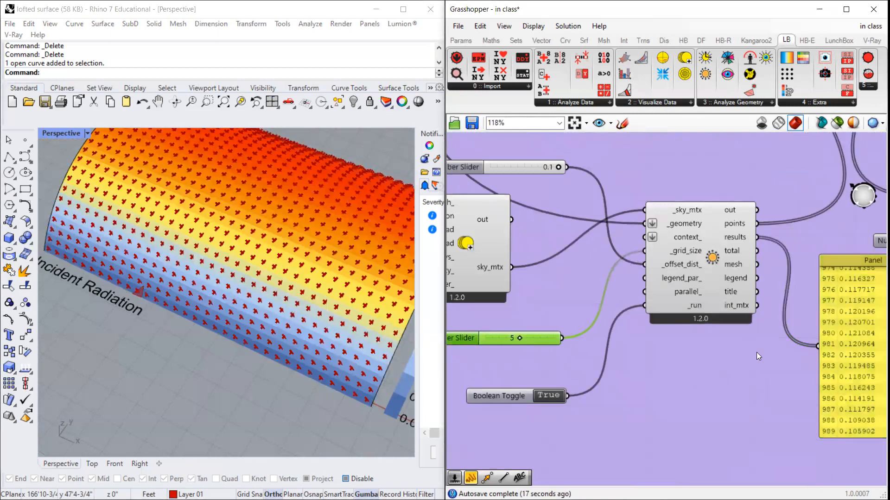
scroll(833, 376, down, 1)
scroll(833, 375, up, 2)
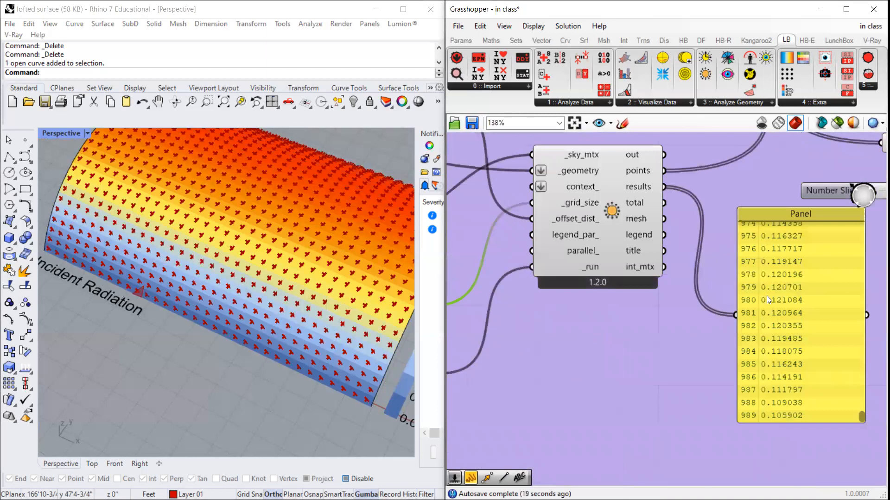
drag(780, 278, 762, 289)
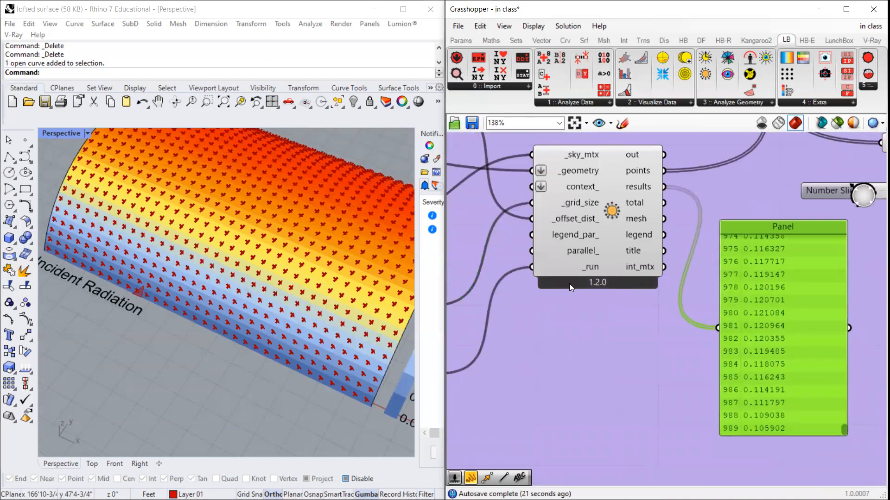
Step: Examine the whole radiation-coloured surface and the facade script's surface evaluation components above the Ladybug group
right_drag(225, 263, 269, 206)
right_drag(279, 234, 225, 255)
scroll(225, 257, down, 5)
scroll(244, 207, up, 3)
scroll(673, 403, down, 3)
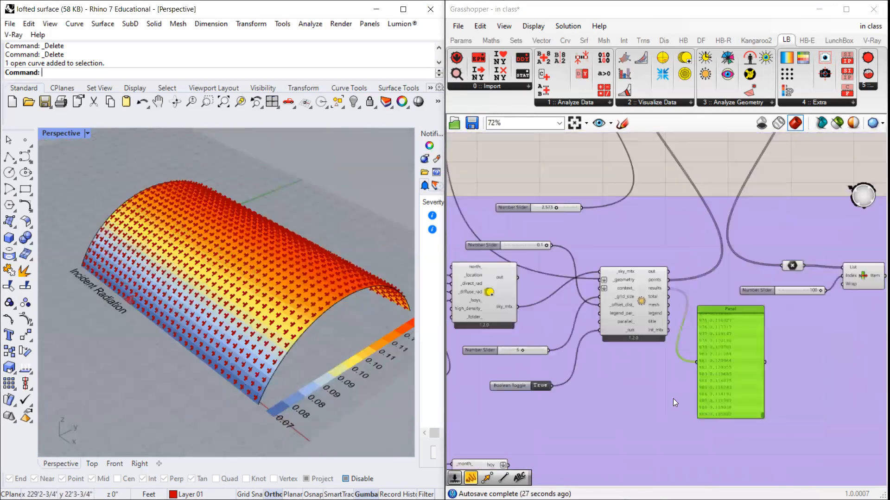
scroll(672, 399, down, 3)
scroll(579, 342, down, 2)
scroll(613, 255, up, 2)
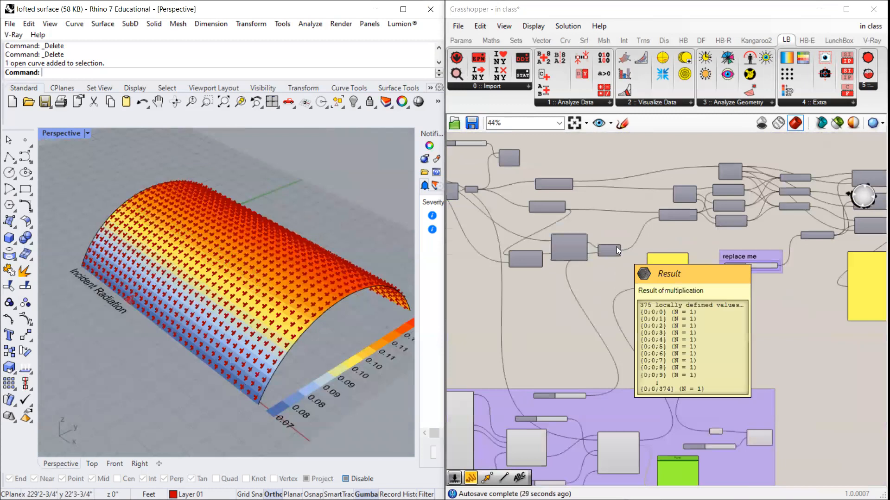
scroll(618, 250, up, 2)
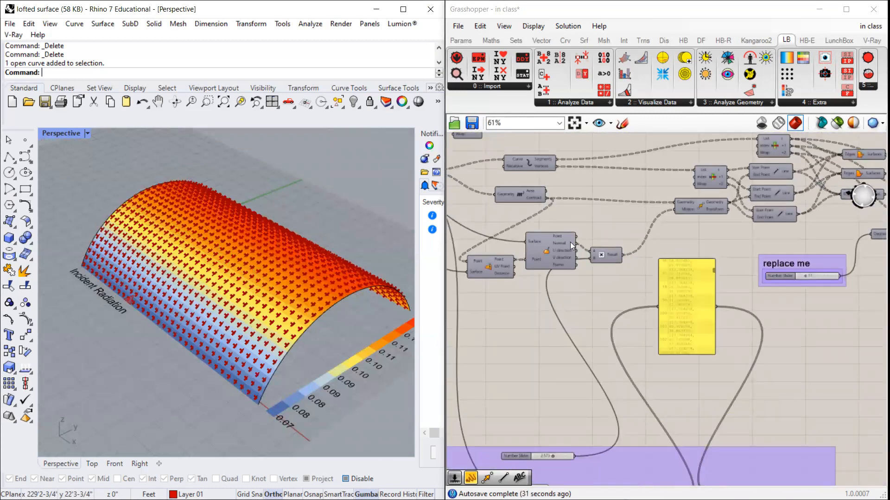
Step: Read the output data list of the Panels output on the triangular panel component
scroll(693, 239, down, 3)
scroll(667, 239, up, 2)
scroll(534, 223, down, 1)
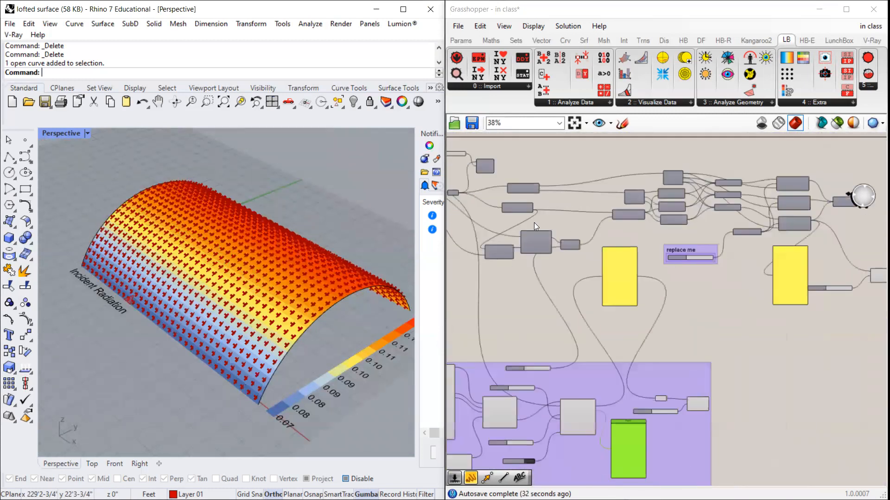
scroll(534, 223, up, 5)
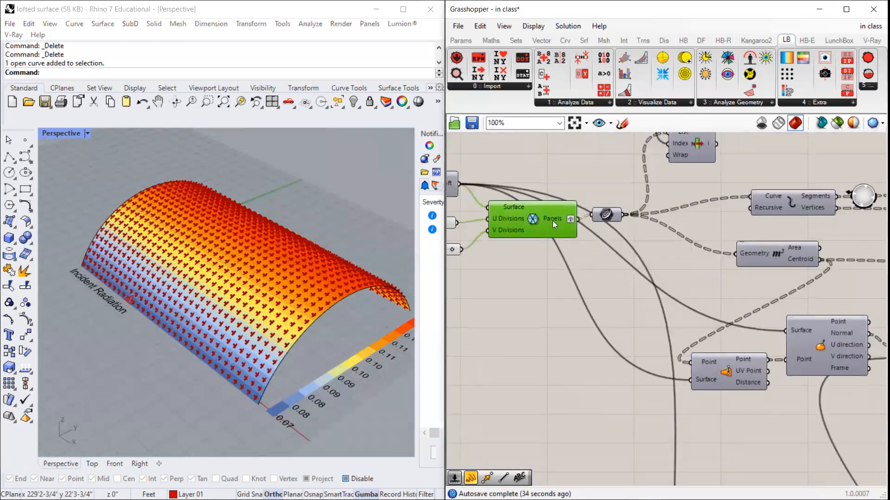
scroll(553, 221, up, 1)
mouse_move(554, 218)
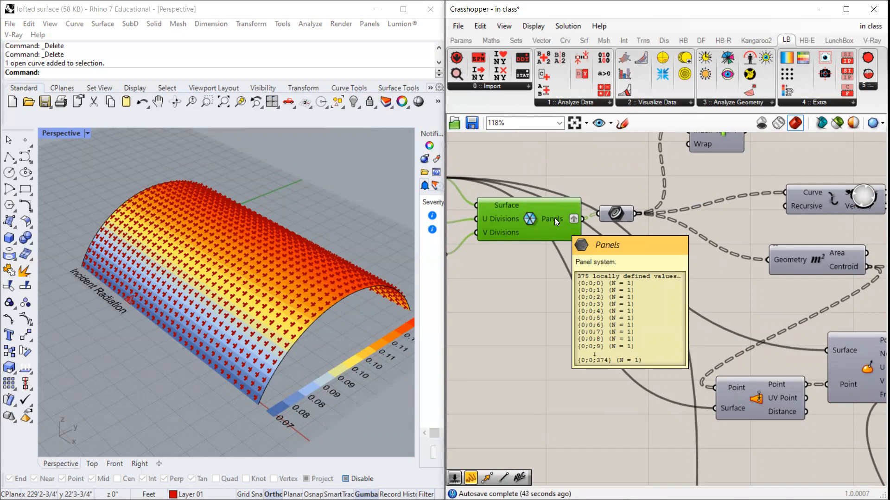
scroll(566, 272, down, 1)
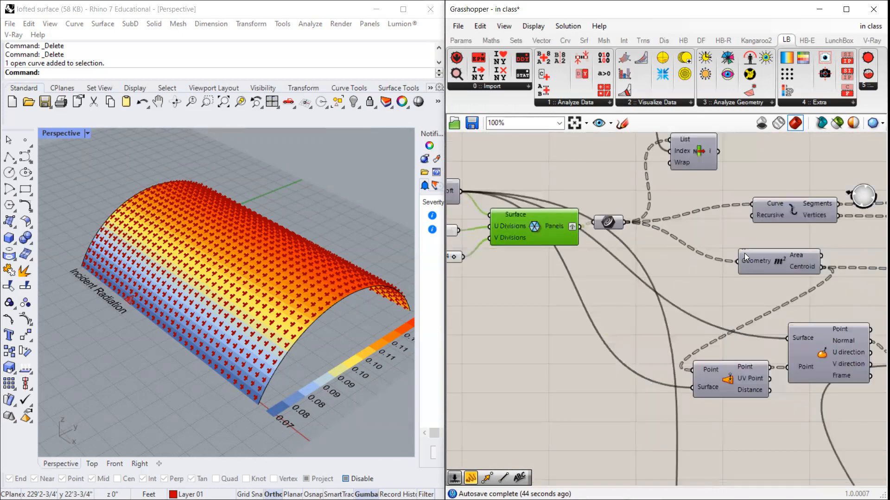
Step: Turn on the preview of the Area component so the panel centroids display on the surface
click(776, 267)
right_click(777, 267)
click(772, 288)
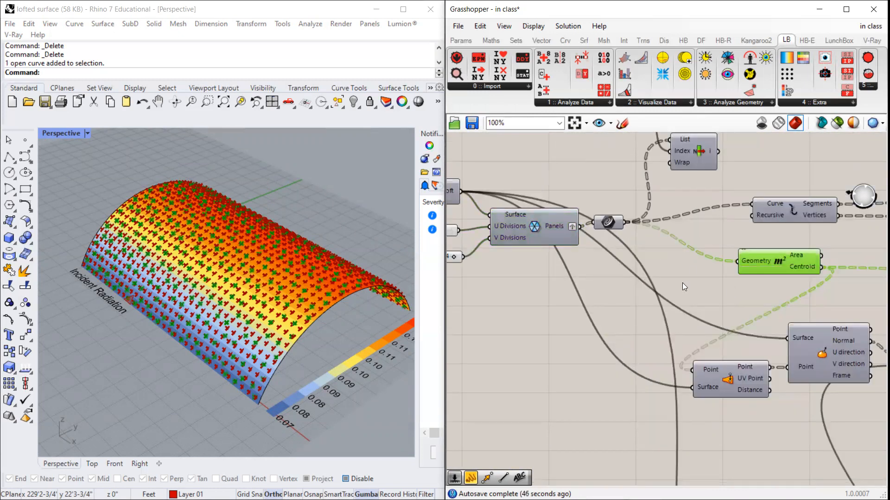
right_drag(601, 267, 532, 261)
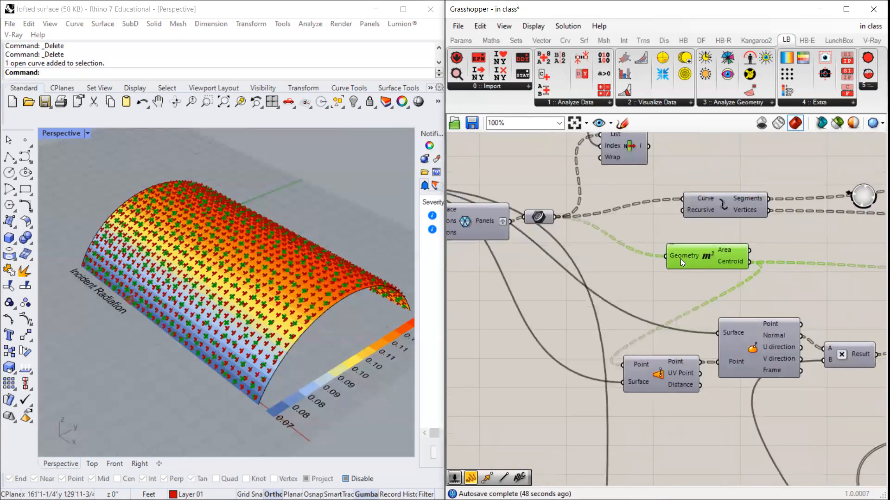
Step: Compare the panel centroids with the radiation test points at the surface's lower corner and across its upper part
scroll(278, 304, up, 5)
scroll(317, 309, down, 5)
right_drag(256, 312, 253, 373)
scroll(234, 357, up, 4)
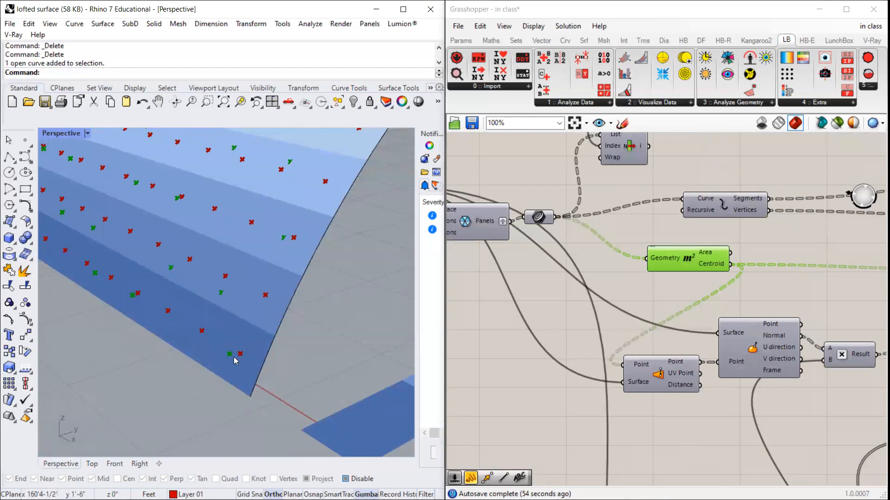
scroll(250, 364, down, 5)
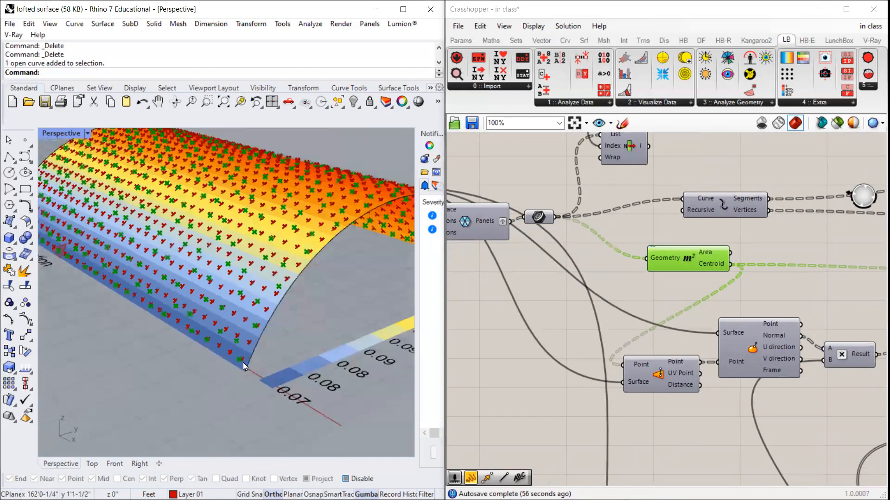
right_drag(242, 363, 238, 197)
scroll(255, 212, up, 5)
scroll(255, 213, up, 8)
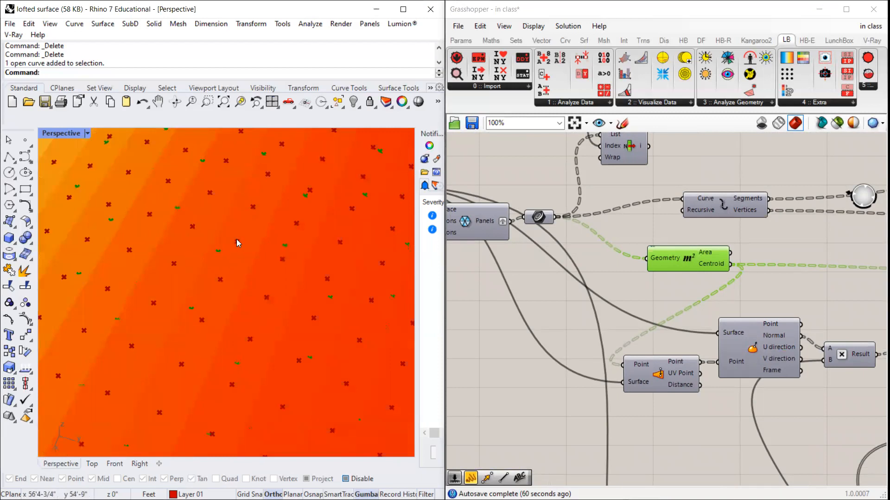
scroll(243, 272, down, 4)
right_drag(253, 289, 300, 267)
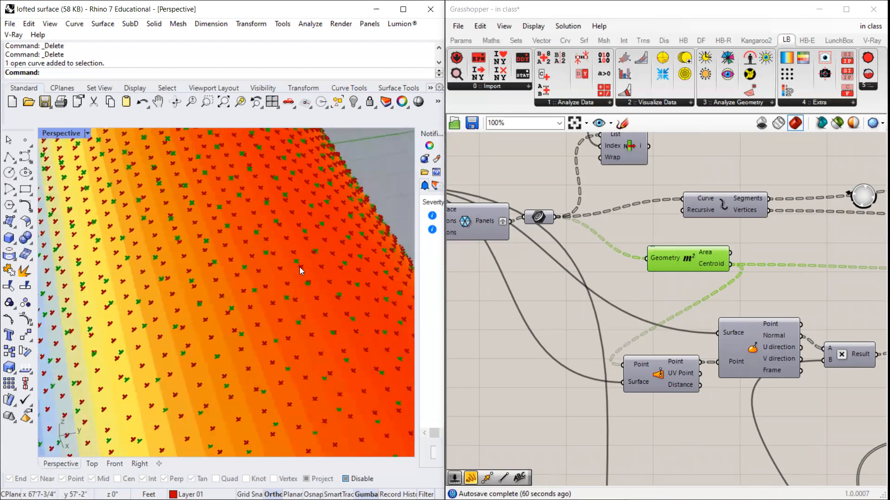
right_drag(193, 326, 271, 300)
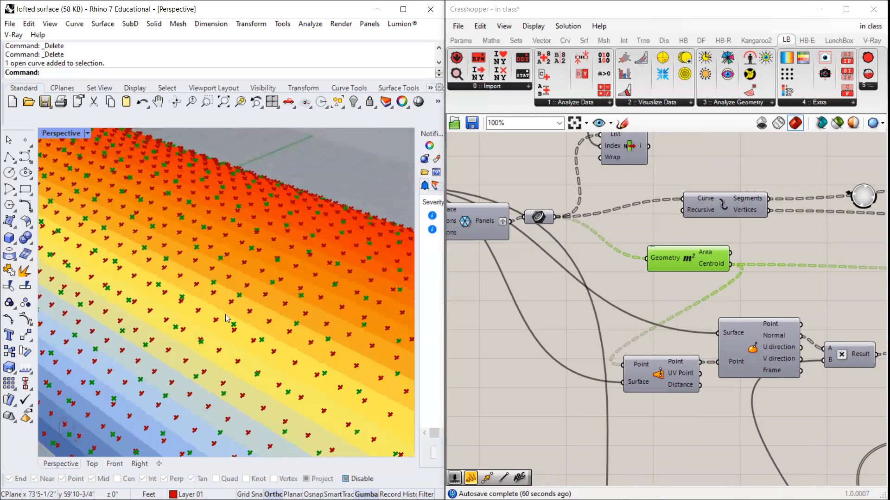
Step: Shift the Area component slightly toward the panels' curve container and select the incident radiation component to highlight its test points
drag(689, 264, 669, 272)
scroll(662, 258, down, 4)
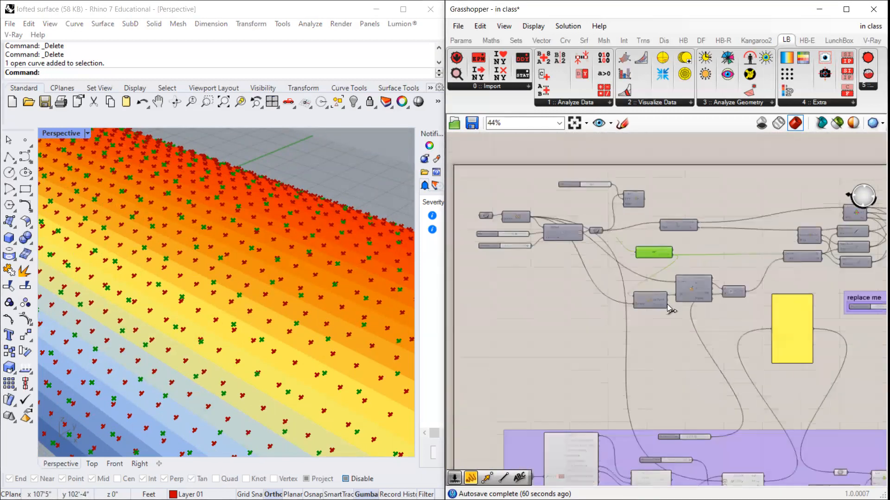
scroll(745, 391, up, 4)
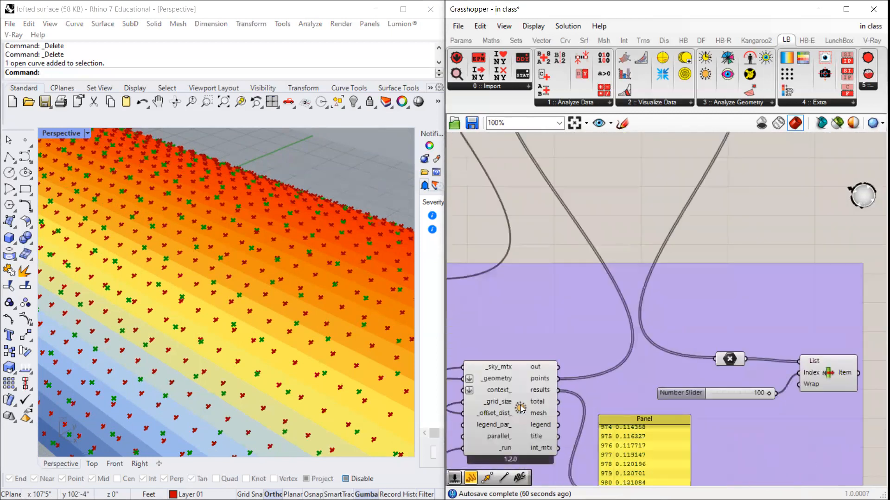
drag(521, 407, 521, 404)
scroll(626, 314, down, 5)
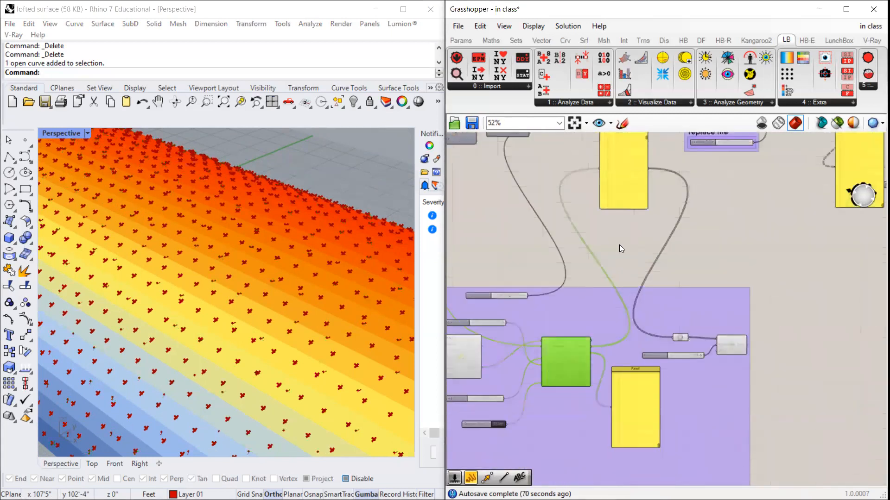
scroll(576, 206, up, 4)
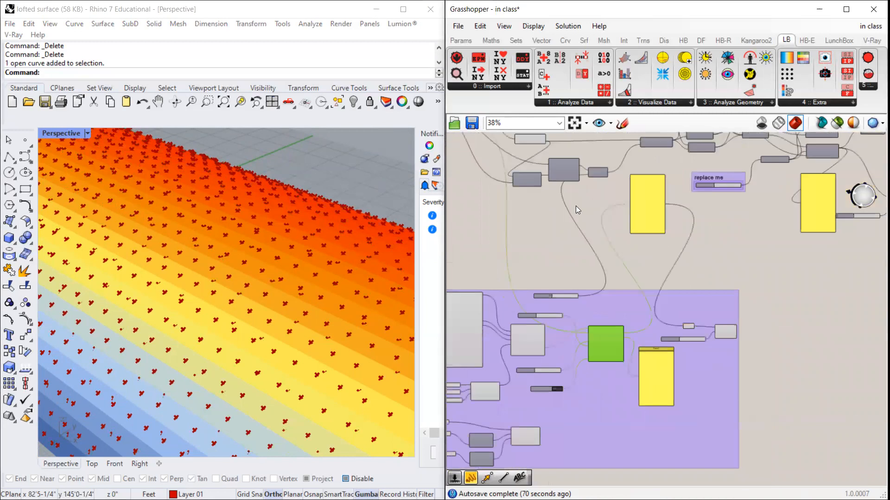
Step: Move the Area component farther toward the panels' curve container, above the surface closest point component, and compare its centroids with the test points
drag(601, 192, 553, 200)
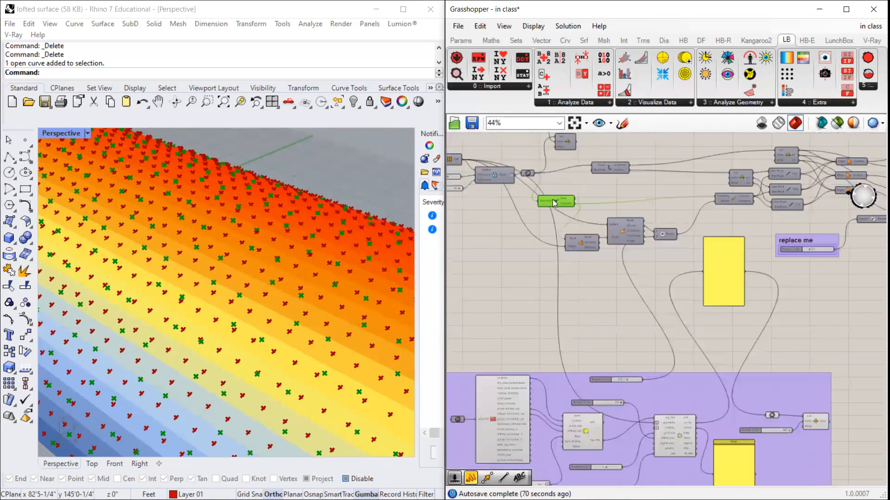
scroll(340, 270, up, 2)
scroll(340, 271, up, 3)
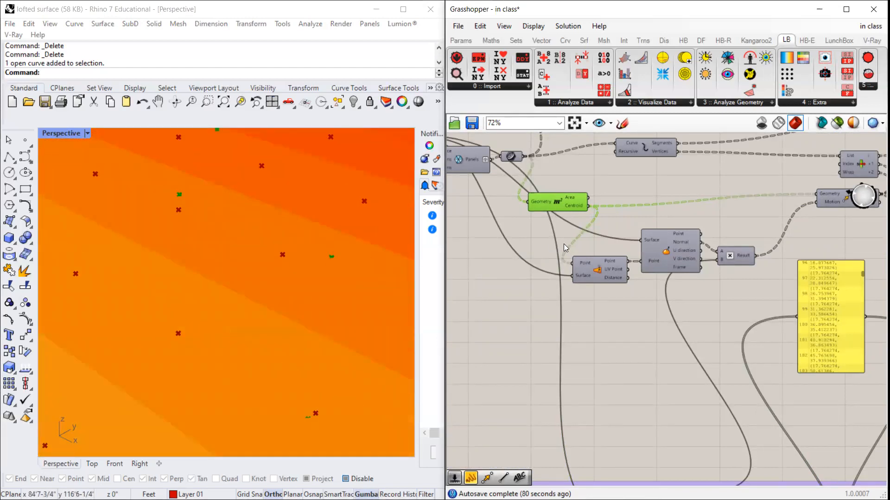
scroll(594, 450, down, 3)
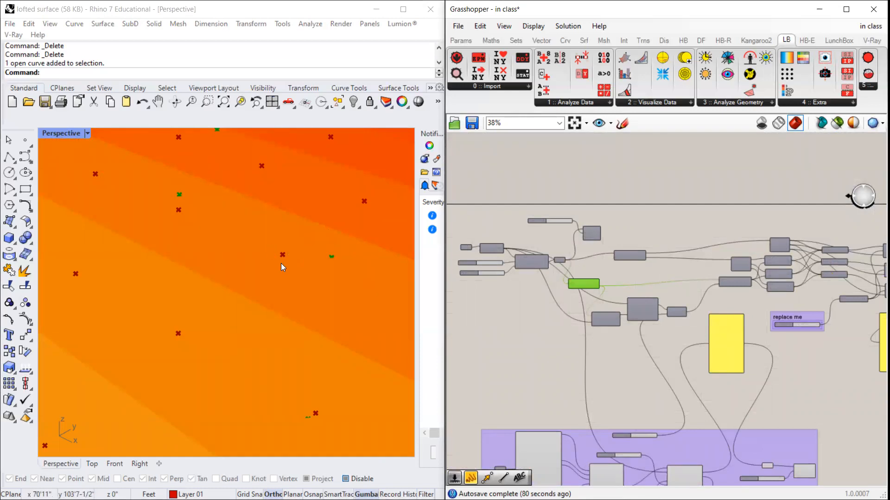
scroll(562, 270, up, 5)
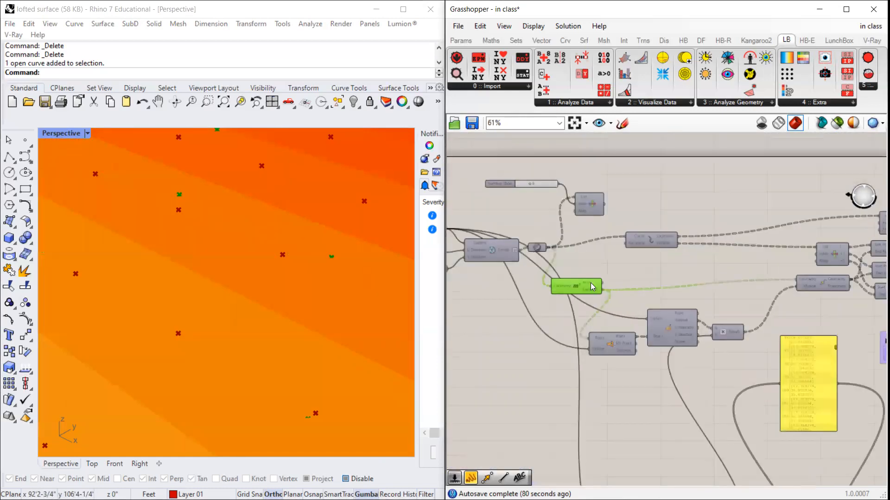
scroll(560, 259, down, 5)
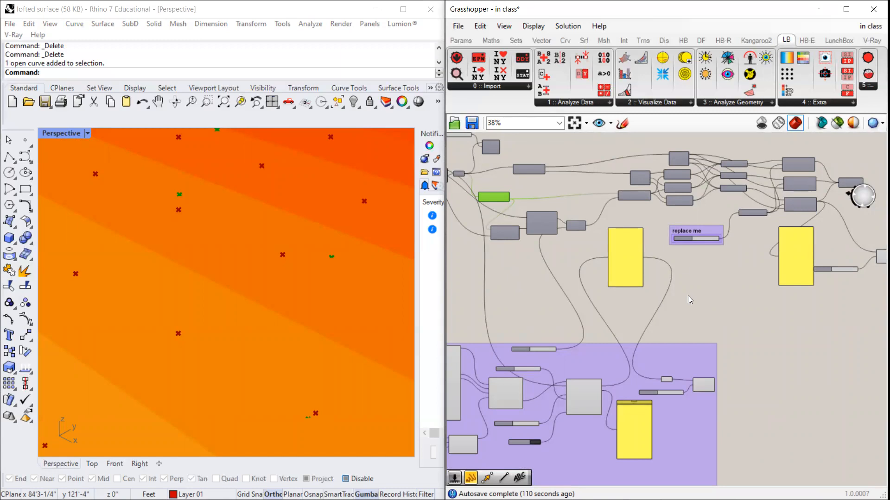
Step: Check how many panels the Triangle Panels B component outputs with its U and V division sliders
scroll(755, 323, down, 3)
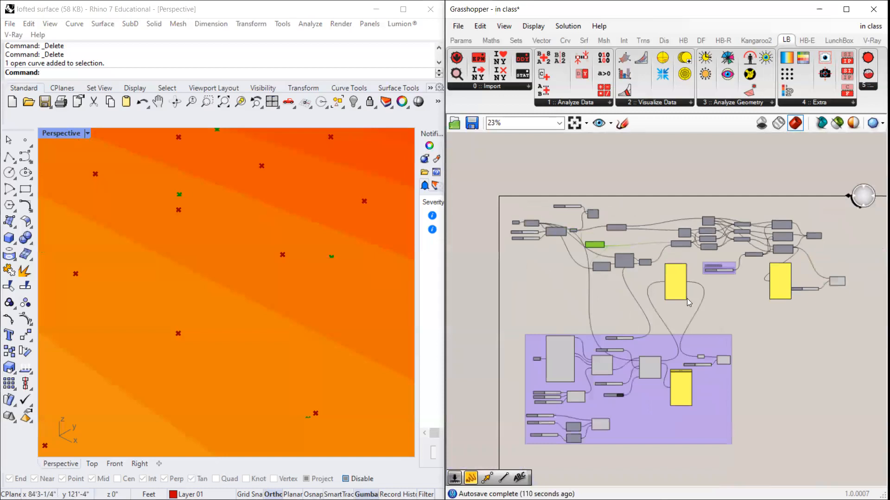
scroll(549, 228, up, 8)
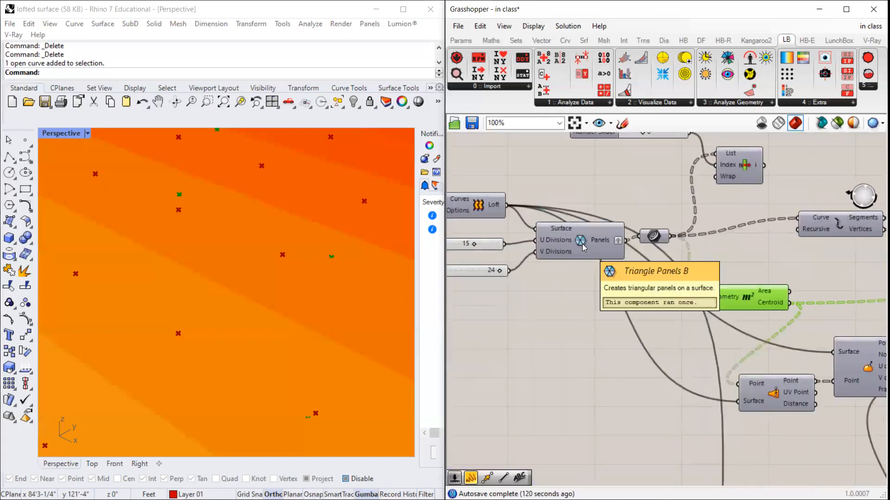
scroll(506, 254, up, 1)
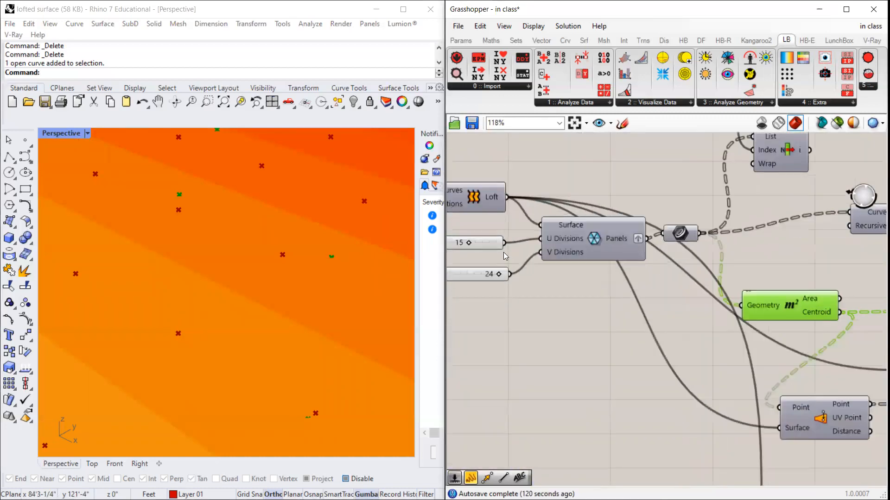
mouse_move(619, 240)
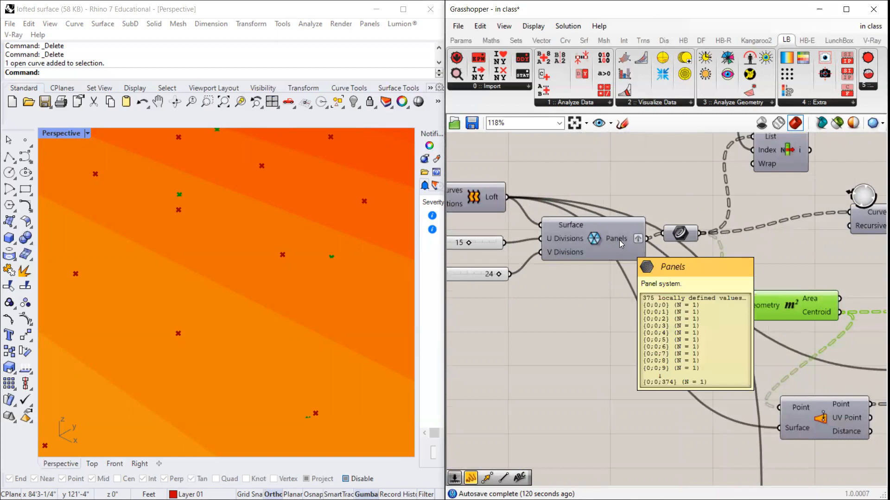
scroll(618, 222, down, 5)
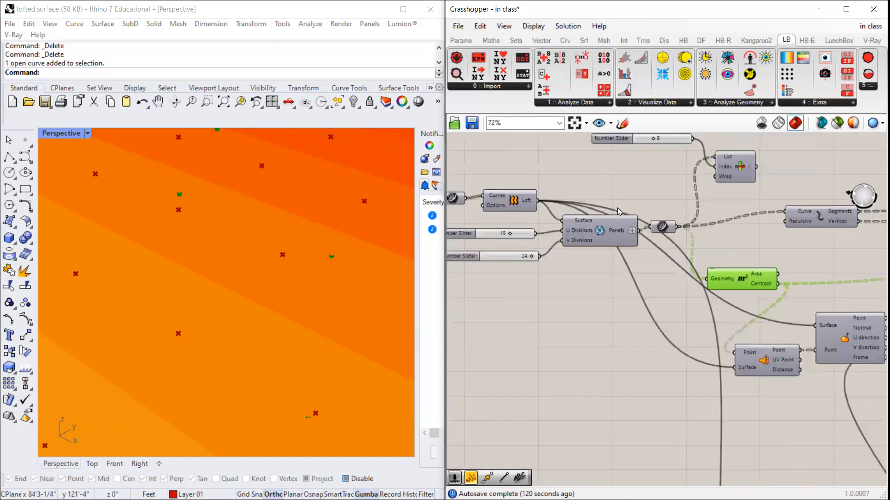
Step: Set the radiation component's grid size slider to 8
scroll(633, 328, up, 2)
scroll(567, 280, up, 4)
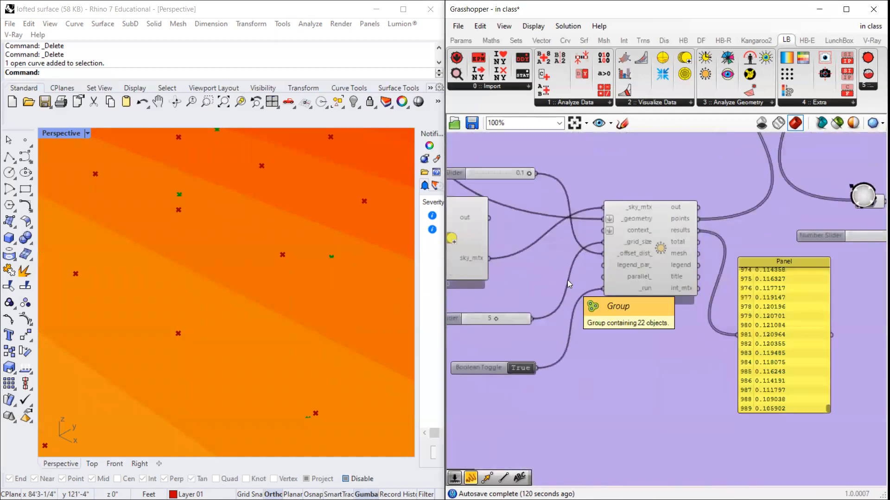
scroll(703, 308, down, 2)
scroll(559, 317, up, 4)
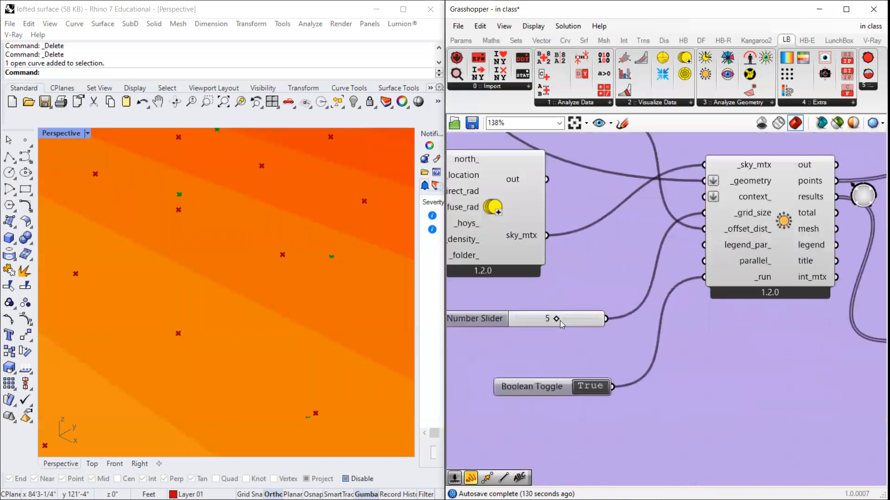
scroll(546, 327, down, 2)
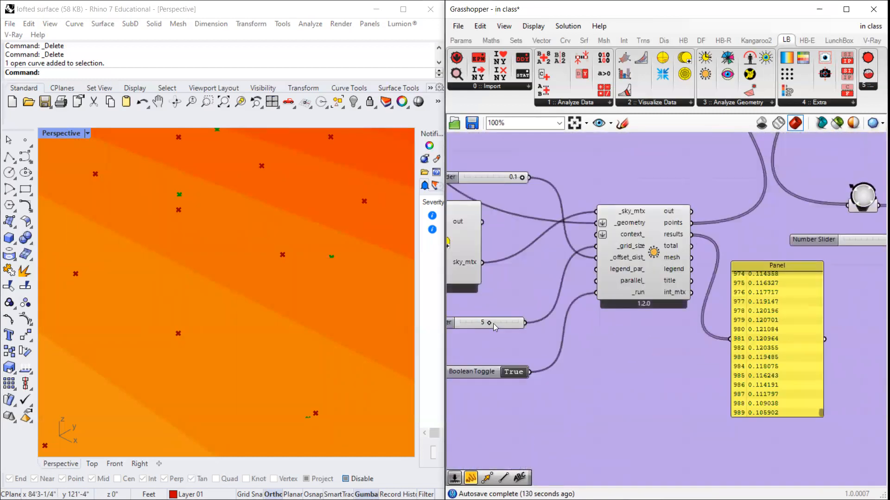
drag(494, 323, 507, 323)
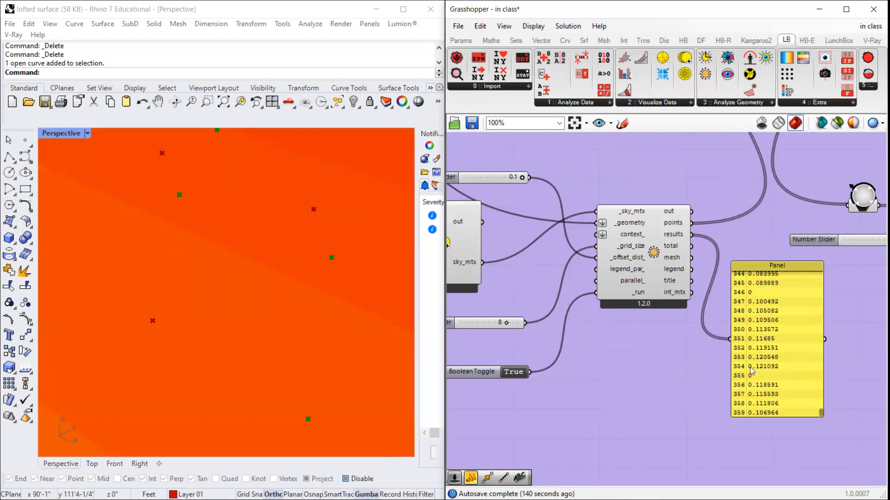
Step: Examine the recoloured surface and the points on the highlighted triangular panel, and select the radiation results panel
scroll(292, 236, down, 5)
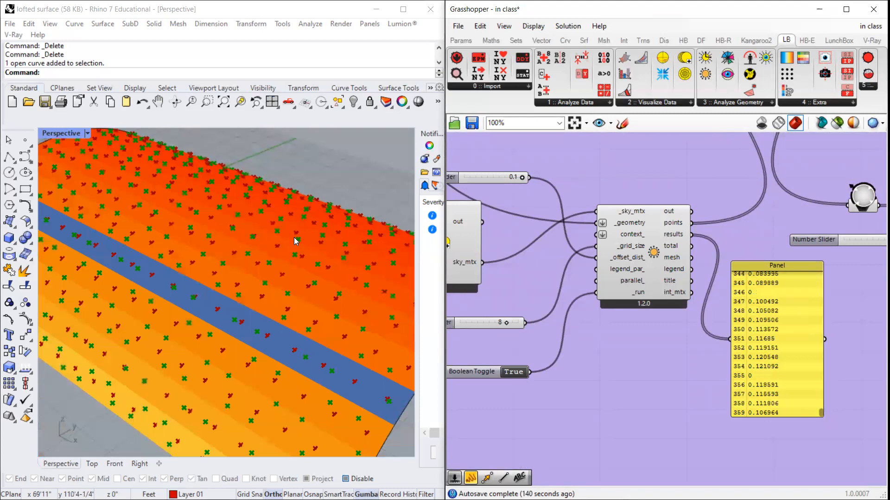
scroll(238, 293, down, 3)
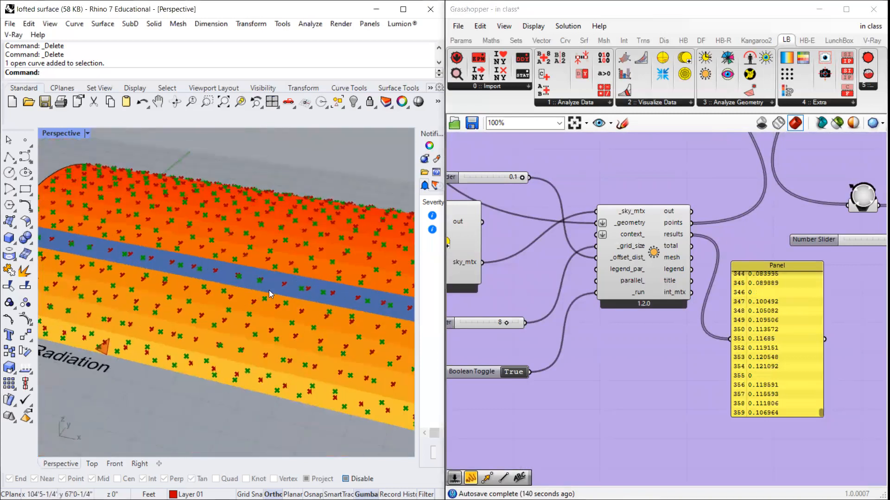
right_drag(344, 289, 373, 294)
scroll(295, 305, down, 5)
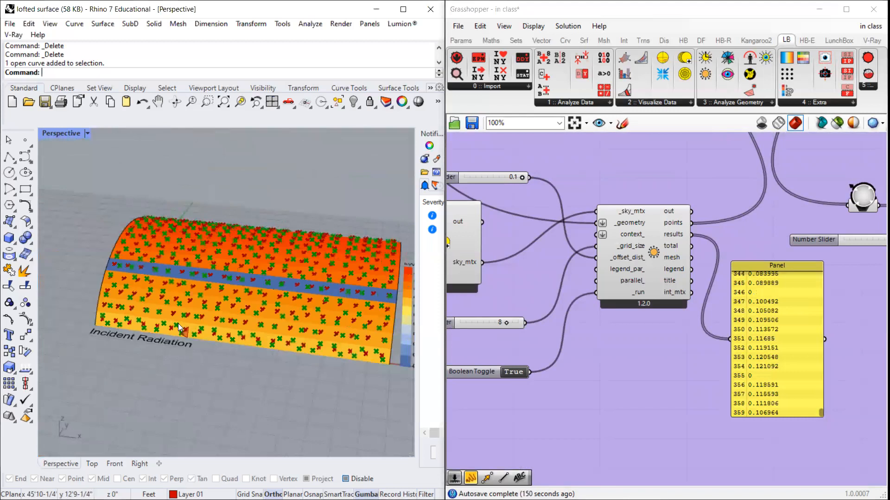
scroll(178, 324, up, 8)
scroll(518, 312, down, 4)
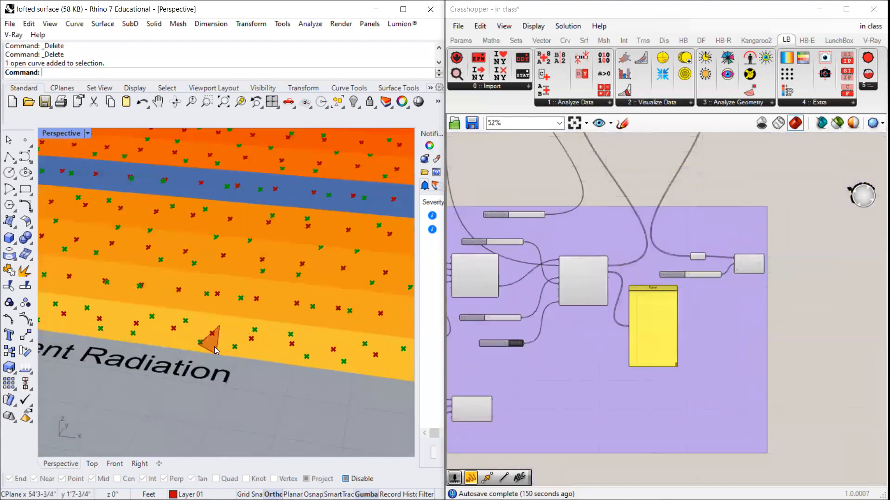
scroll(214, 348, up, 6)
scroll(672, 286, up, 4)
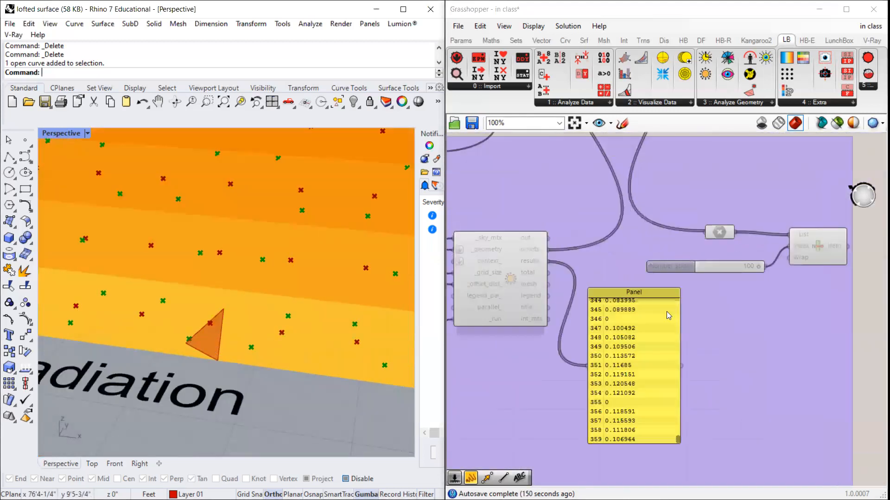
click(645, 328)
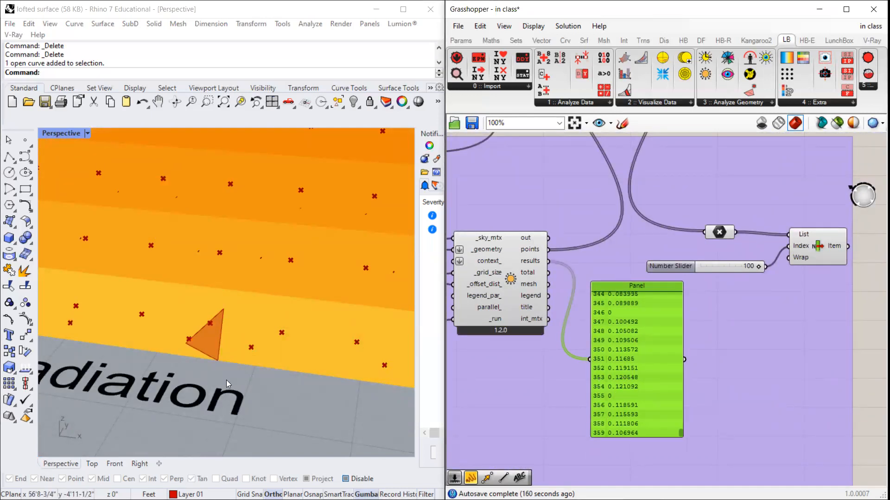
Step: Nudge the radiation results panel beside the radiation component and check how it sits relative to the panel definition
drag(632, 333, 636, 334)
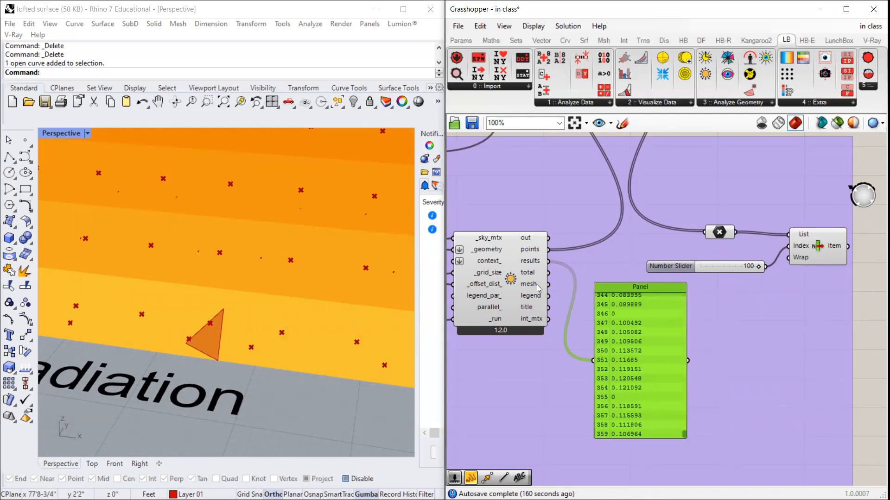
scroll(690, 294, down, 11)
scroll(643, 241, up, 9)
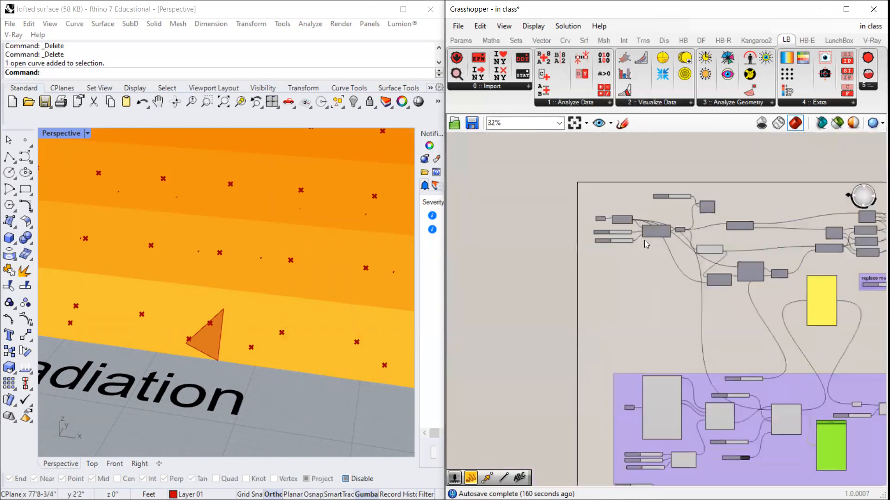
scroll(565, 259, down, 5)
right_drag(839, 463, 695, 414)
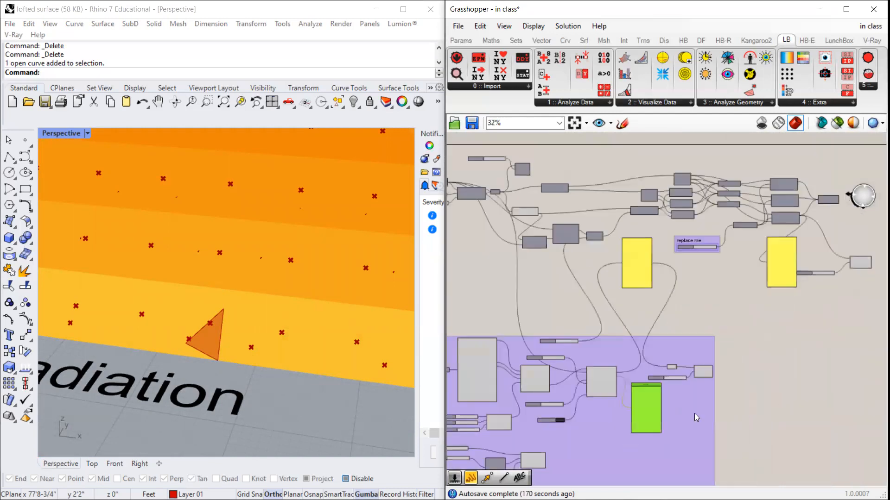
scroll(581, 394, up, 5)
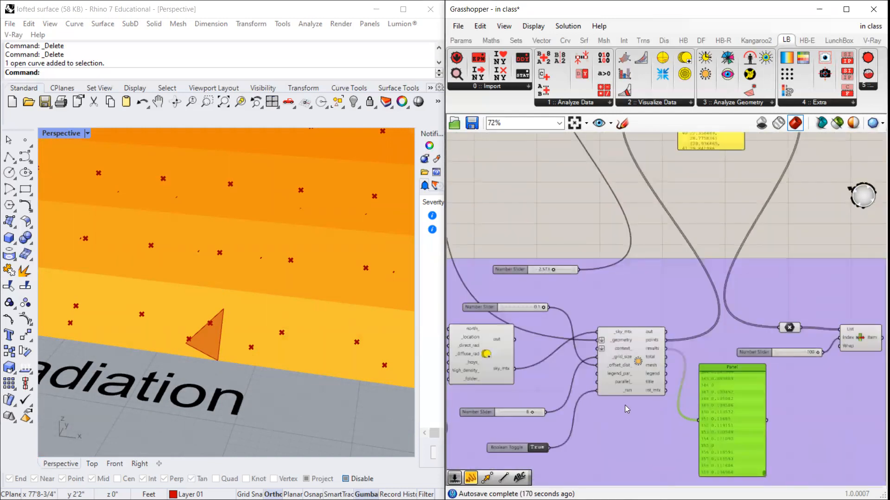
scroll(673, 324, down, 2)
scroll(684, 345, up, 3)
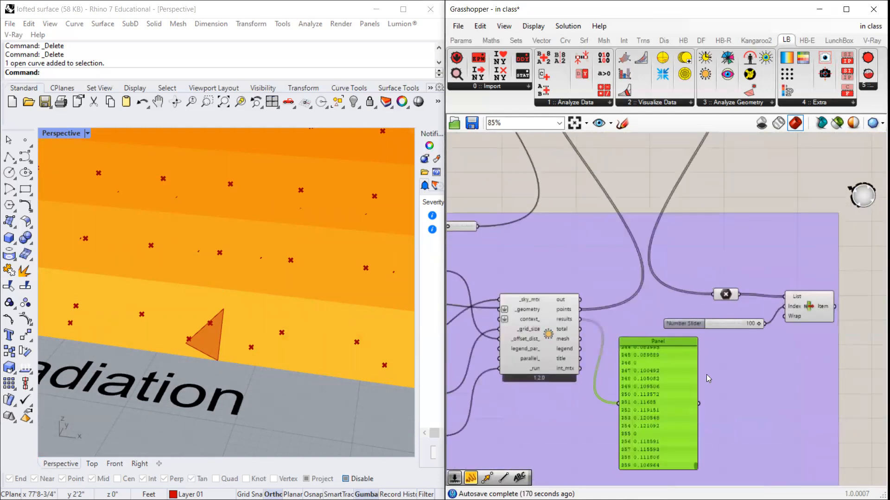
drag(651, 372, 644, 365)
scroll(639, 348, down, 2)
scroll(744, 333, up, 2)
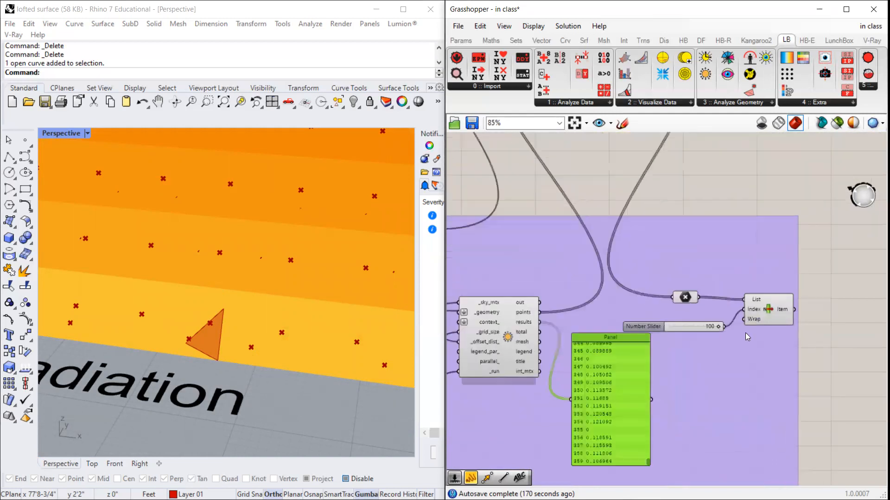
scroll(716, 315, down, 2)
scroll(667, 331, up, 2)
scroll(583, 337, down, 2)
scroll(705, 314, up, 2)
Step: Examine the List Item that picks a radiation test point, its index slider and the point container feeding it
click(717, 305)
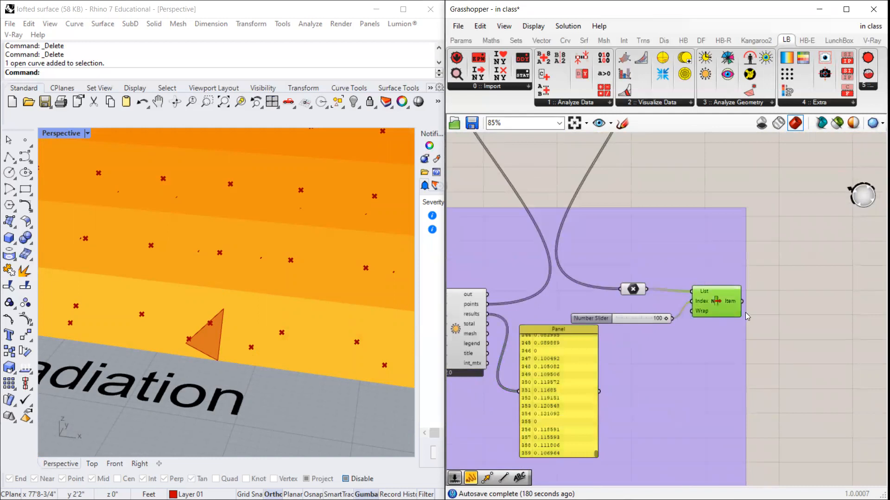
scroll(305, 324, down, 3)
scroll(305, 323, down, 3)
scroll(735, 292, up, 3)
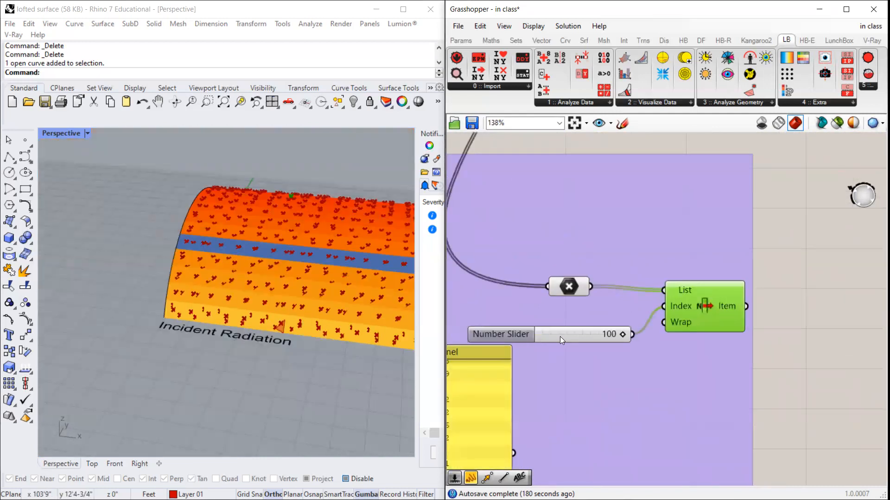
click(582, 328)
scroll(598, 324, down, 6)
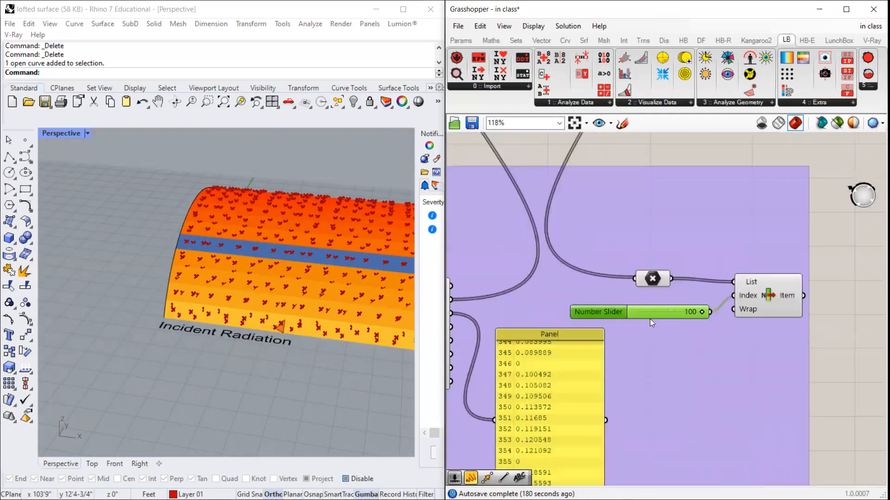
drag(610, 217, 630, 316)
click(798, 345)
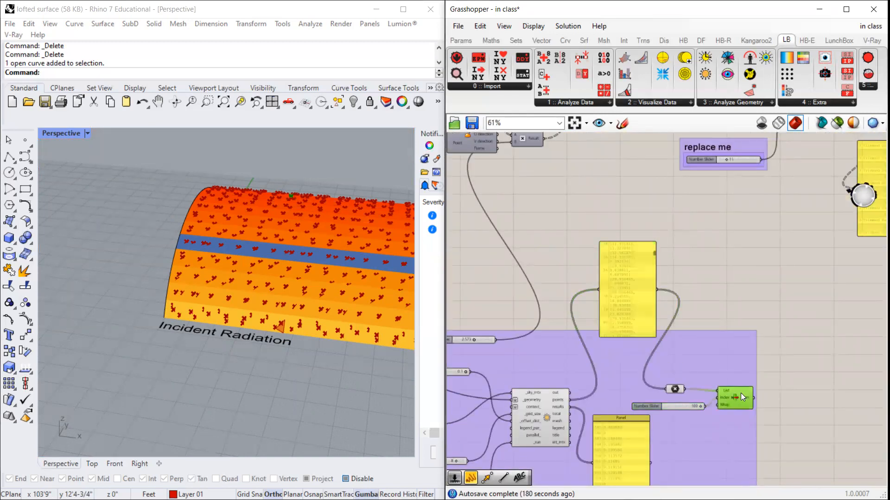
scroll(740, 393, up, 5)
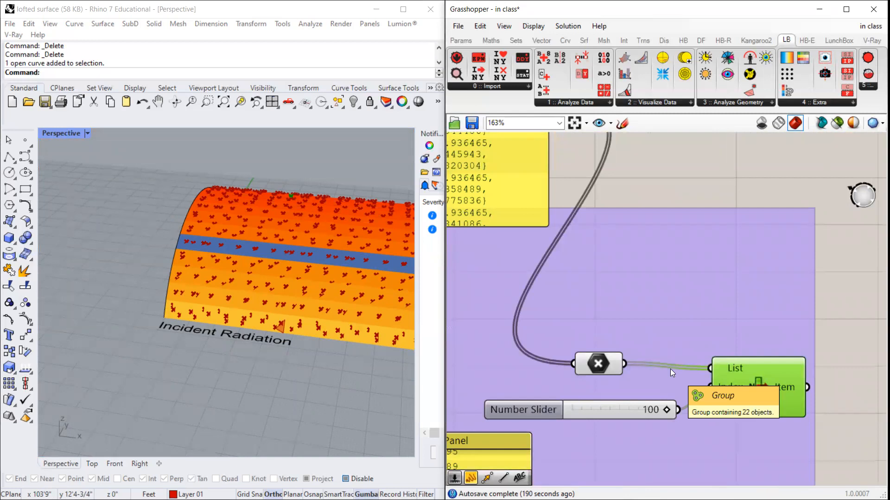
scroll(685, 402, down, 2)
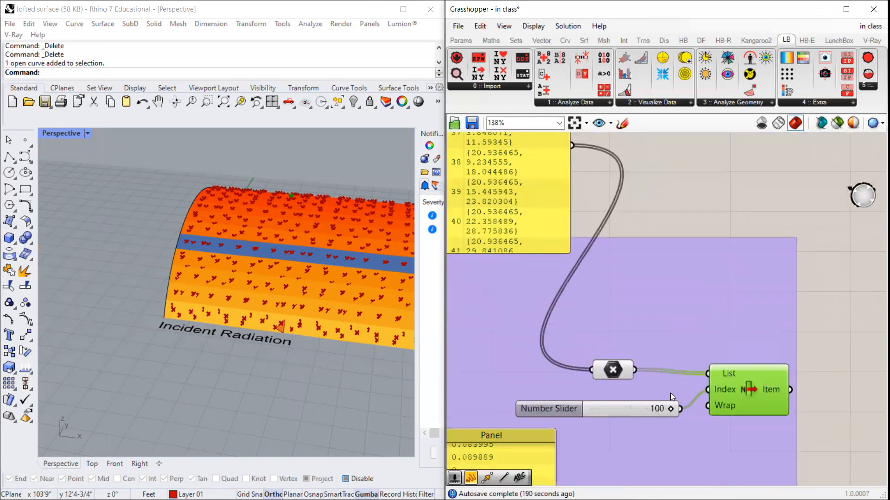
scroll(746, 346, down, 2)
scroll(659, 295, down, 2)
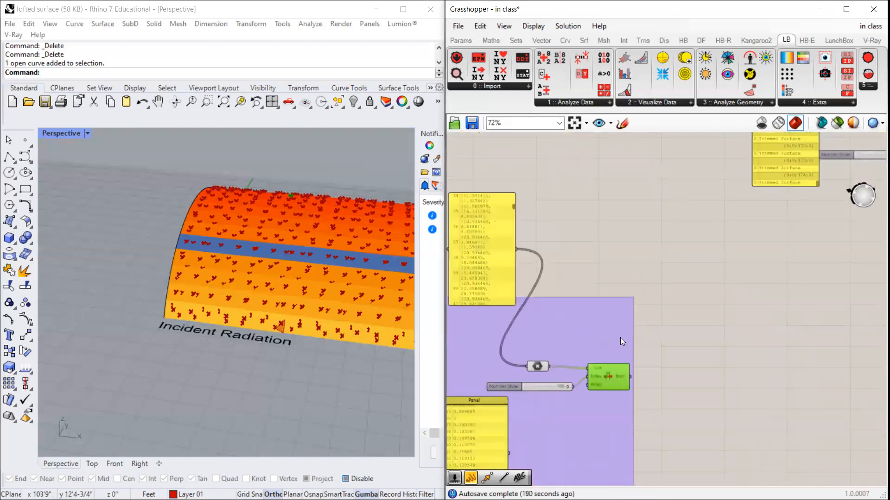
scroll(623, 383, up, 1)
scroll(689, 388, down, 2)
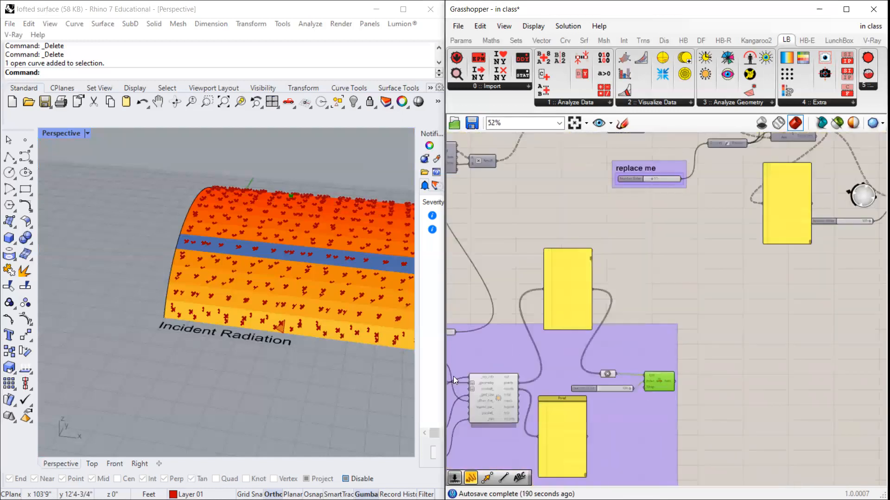
Step: Wire the radiation component's points output directly into the Point container feeding the List Item, and move the container closer to the radiation component
scroll(453, 376, up, 4)
drag(511, 393, 507, 404)
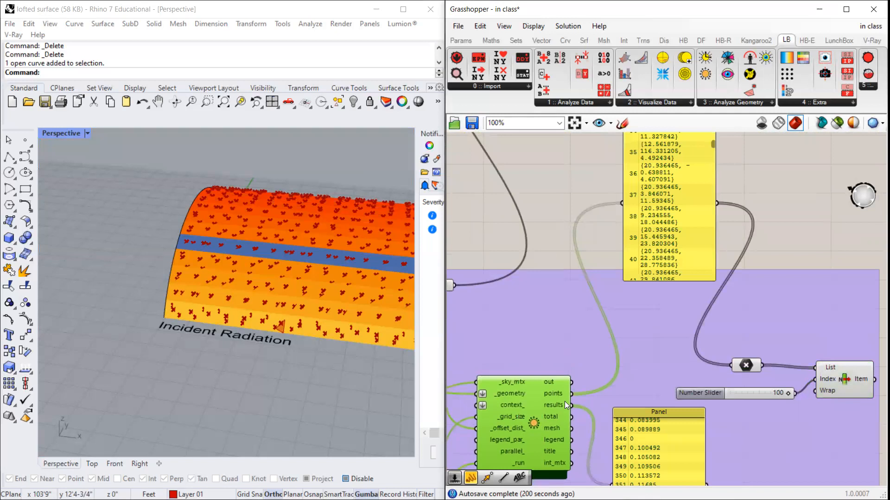
drag(570, 394, 731, 366)
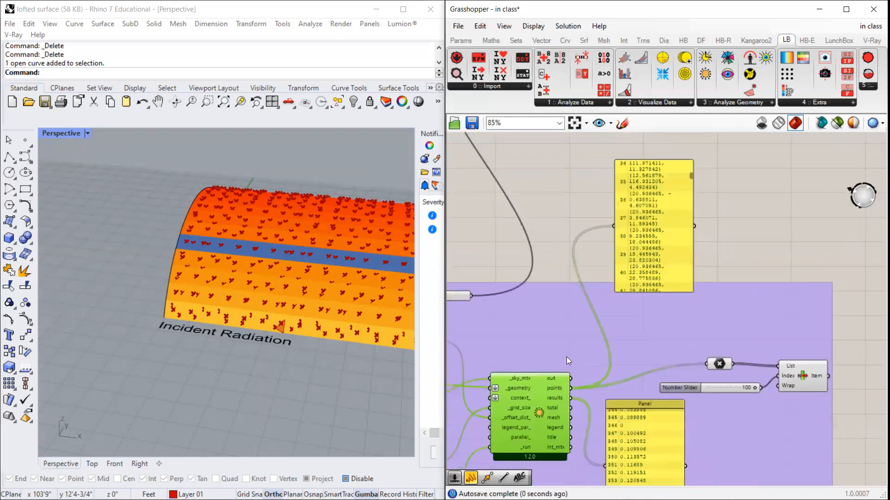
scroll(548, 353, down, 1)
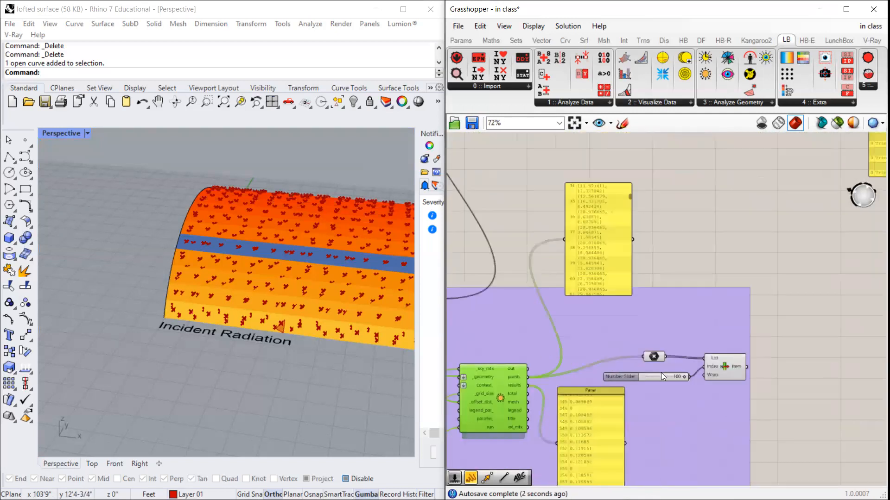
scroll(661, 373, up, 1)
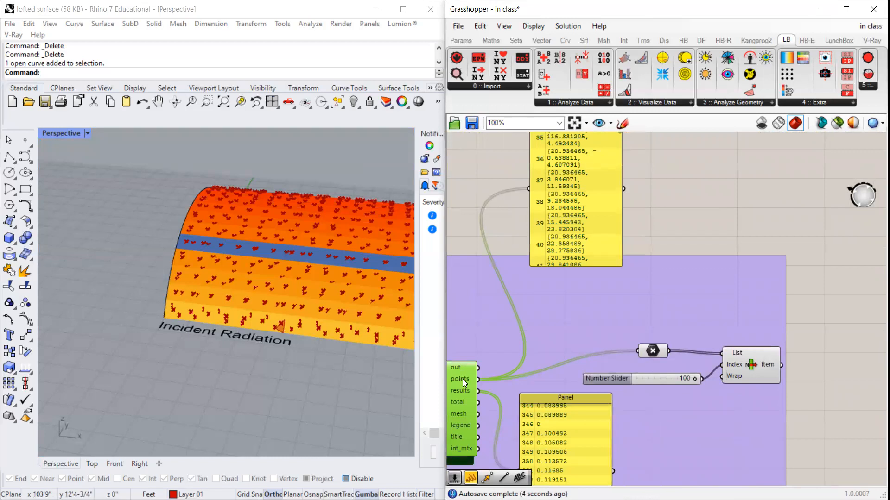
drag(655, 354, 632, 355)
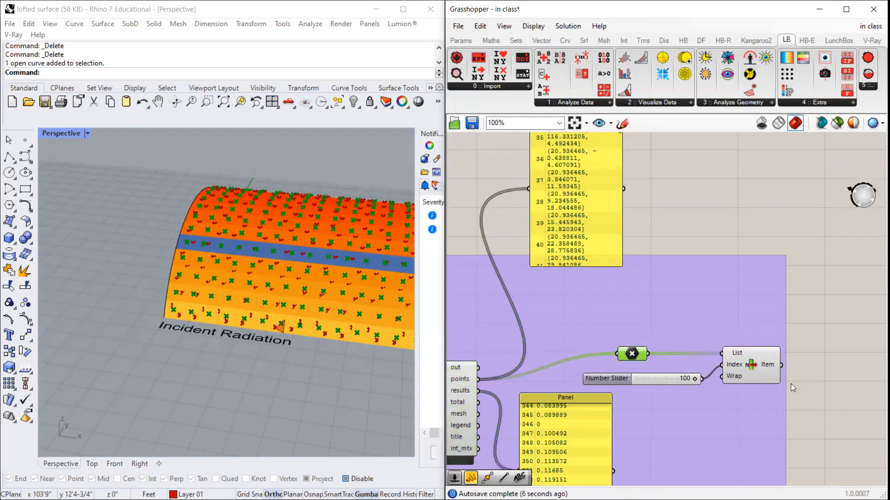
Step: Locate the test point picked by the List Item at index 100 on the coloured surface
click(745, 356)
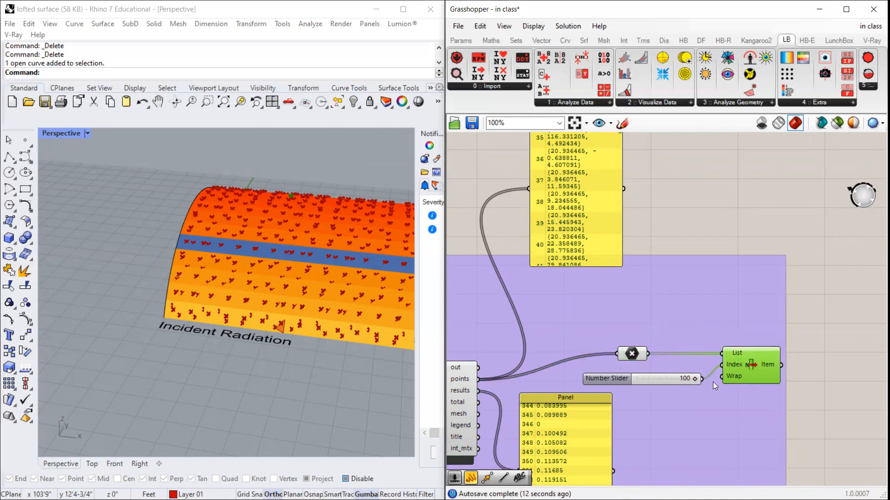
scroll(273, 208, up, 10)
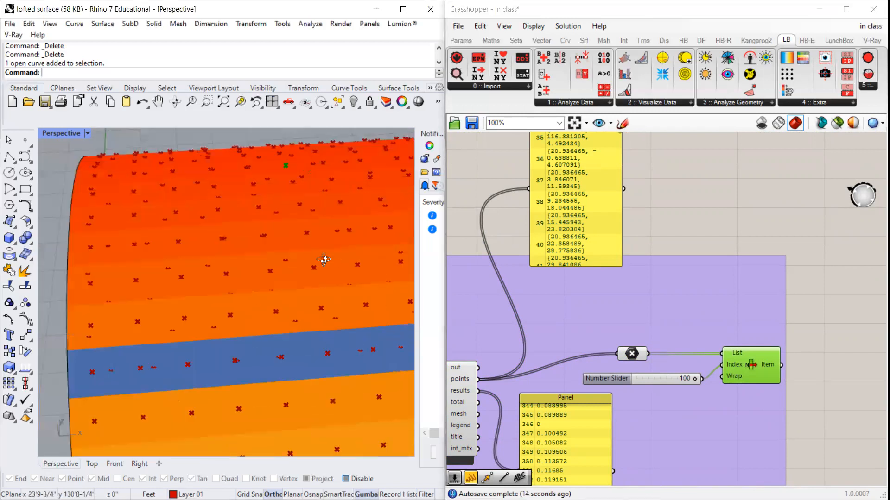
scroll(226, 246, up, 1)
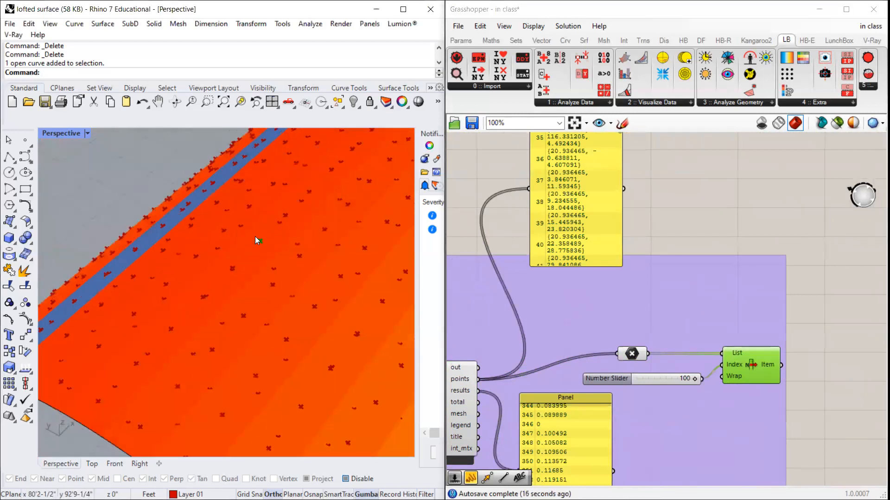
click(748, 359)
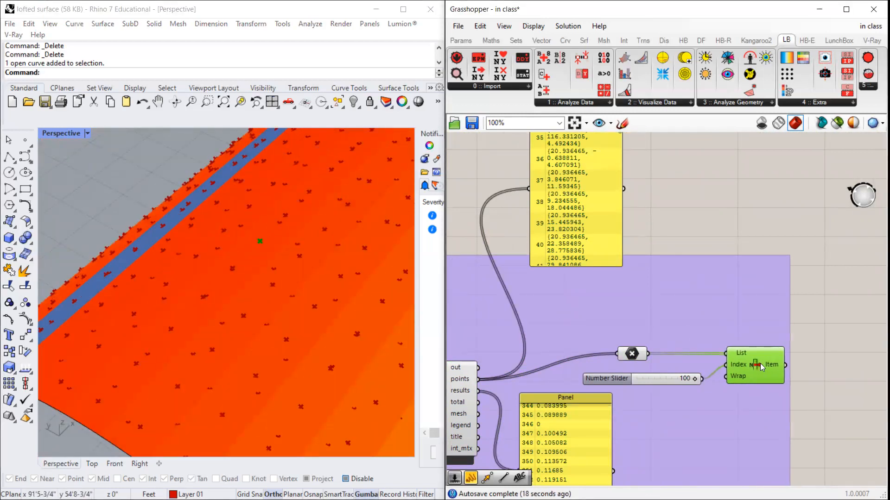
scroll(648, 368, down, 3)
scroll(645, 369, up, 1)
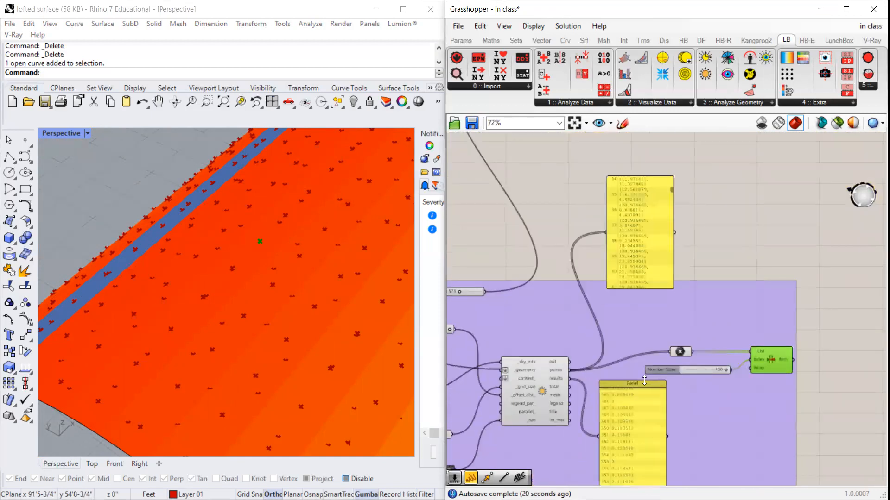
scroll(742, 269, up, 1)
Step: Compare the "replace me" rotation slider with the values in the radiation results panel
scroll(596, 400, down, 4)
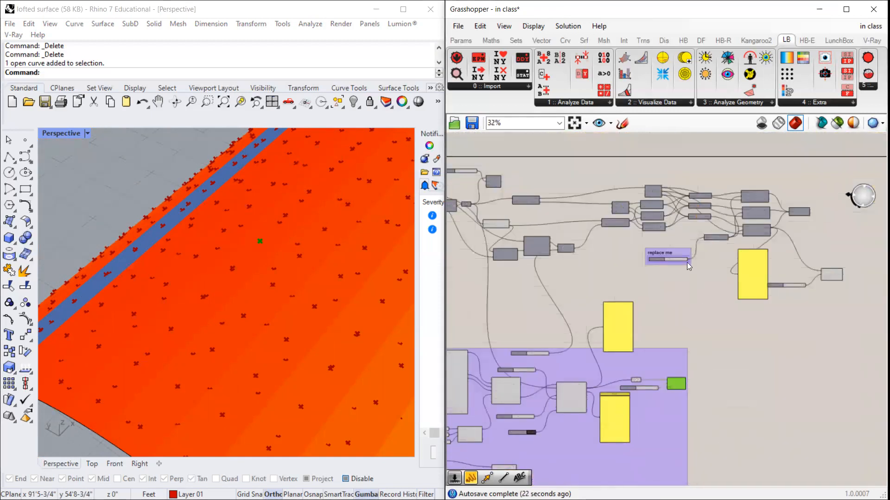
scroll(658, 245, up, 5)
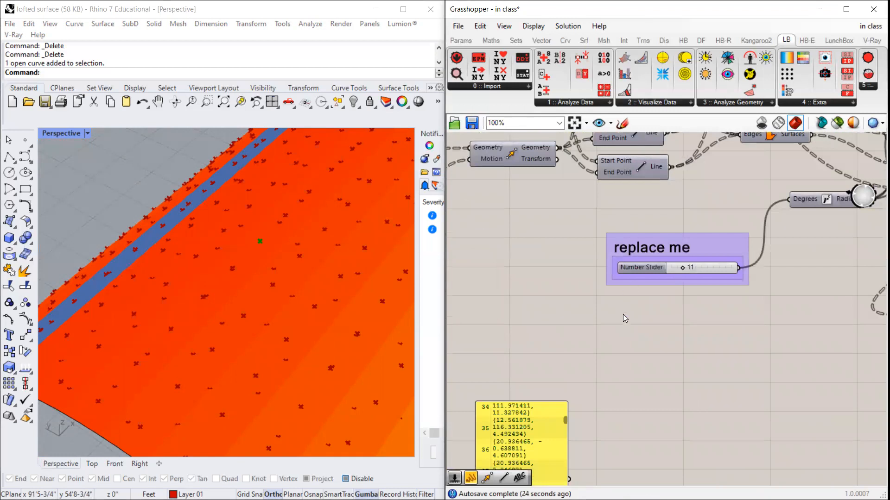
scroll(573, 328, down, 2)
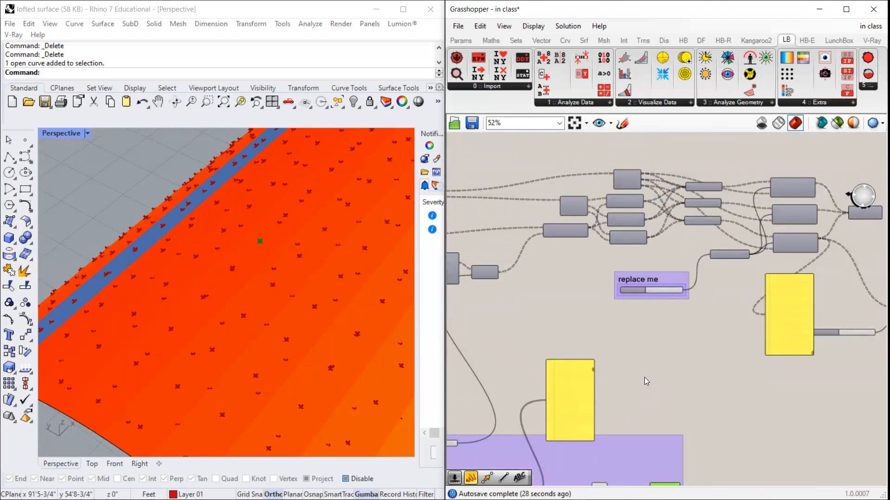
scroll(644, 377, down, 3)
scroll(622, 467, up, 3)
scroll(603, 459, up, 6)
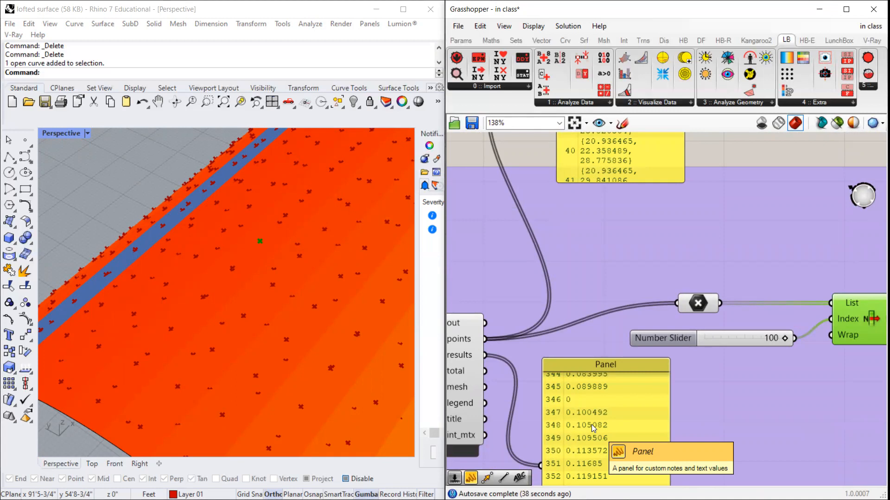
scroll(605, 414, down, 5)
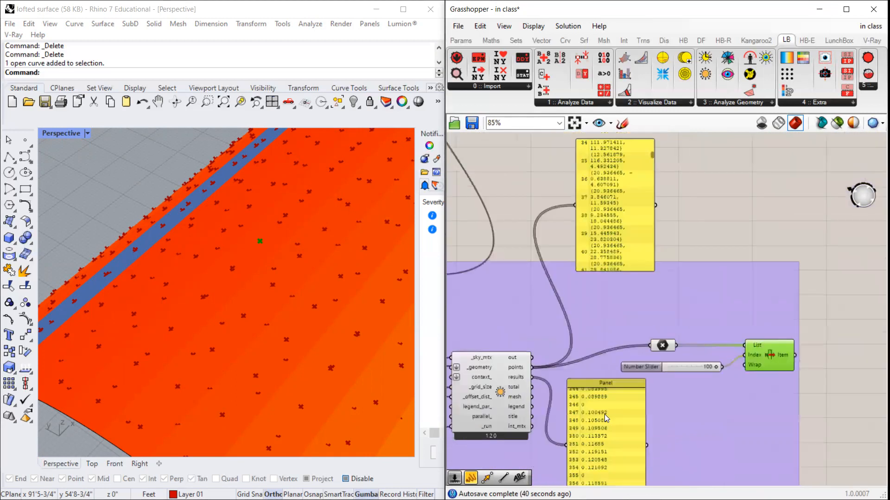
Step: Compare the position of the rotated panel picked at index 100 with the test point picked at the same index
scroll(790, 287, up, 2)
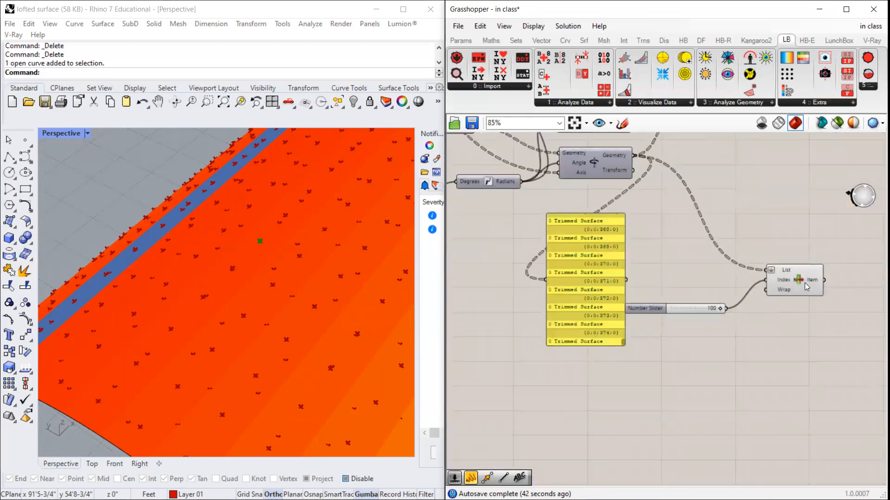
scroll(805, 283, up, 2)
scroll(261, 241, up, 3)
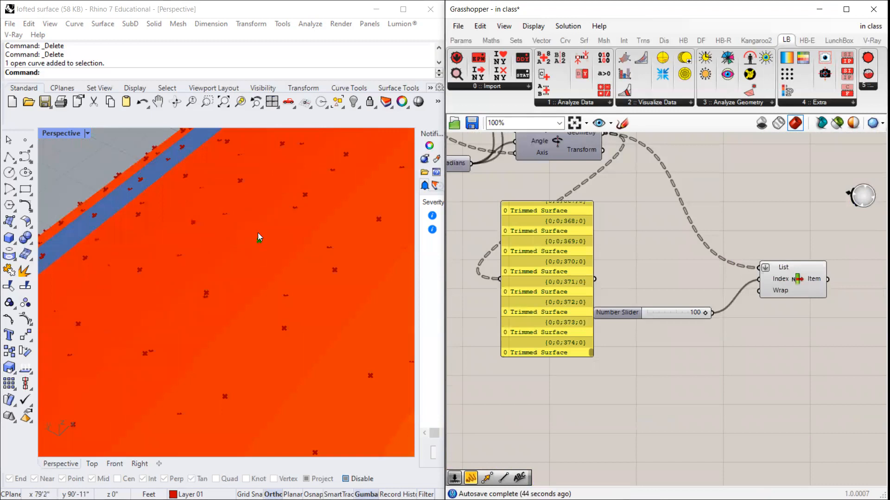
scroll(301, 234, down, 3)
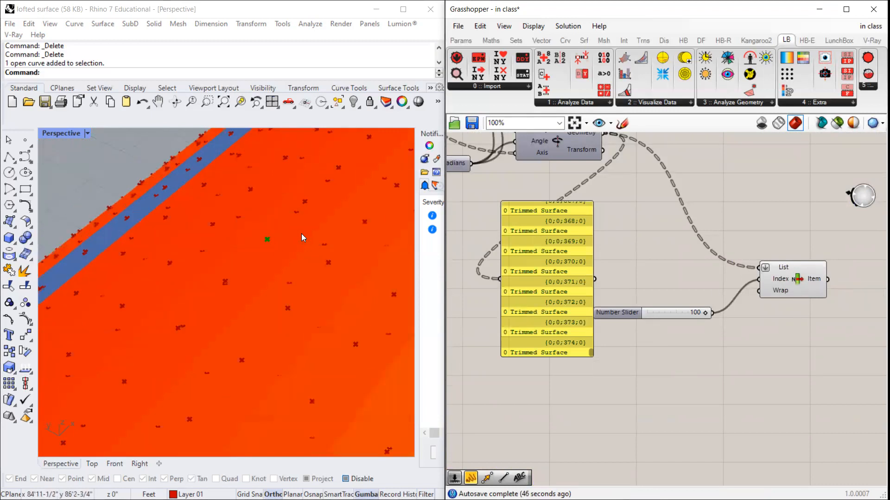
scroll(323, 273, down, 5)
mouse_move(304, 272)
right_down()
mouse_move(372, 302)
mouse_move(231, 306)
mouse_move(204, 371)
right_up()
scroll(200, 376, up, 4)
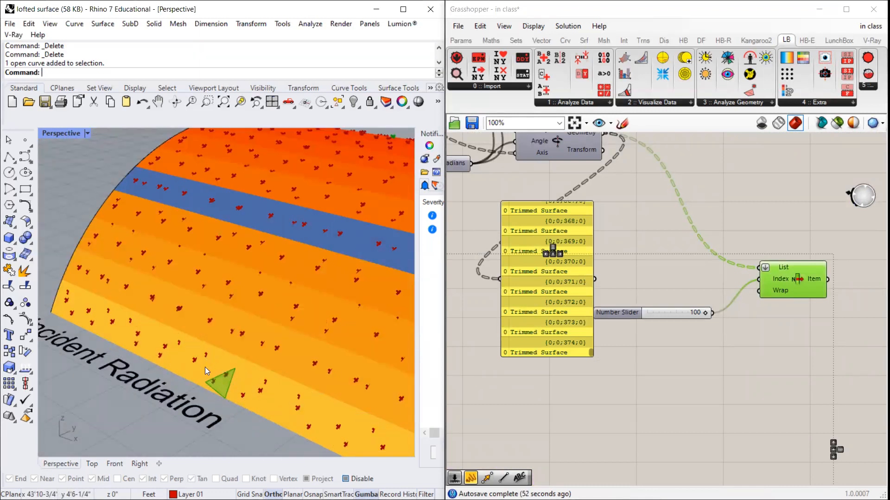
scroll(204, 368, down, 4)
right_drag(205, 367, 241, 315)
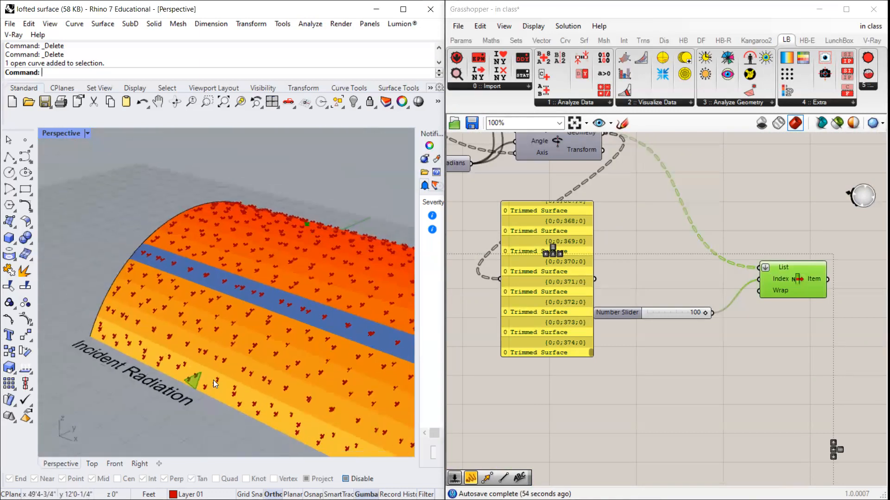
Step: Set the index slider of the rotated surfaces' List Item to 47
click(701, 304)
drag(701, 312, 669, 314)
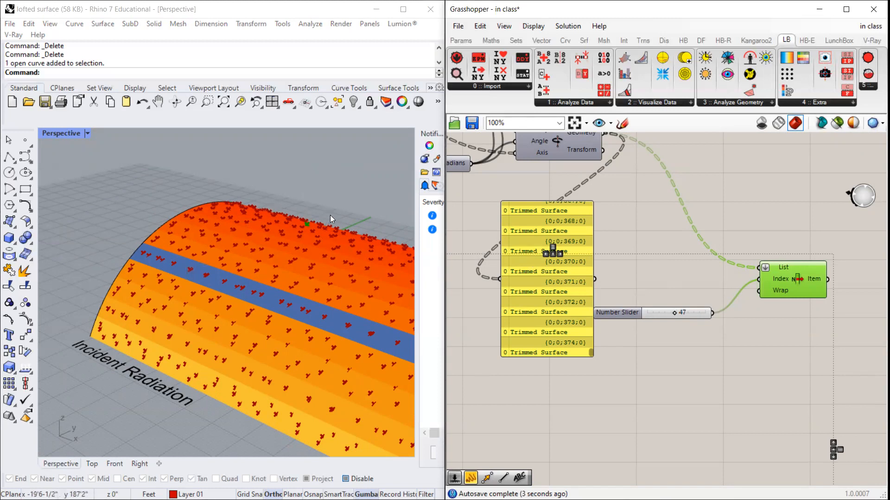
Step: Locate the rotated panel picked at index 47 on the vaulted surface by selecting its List Item
scroll(362, 238, up, 2)
right_drag(362, 238, 325, 259)
scroll(662, 262, down, 4)
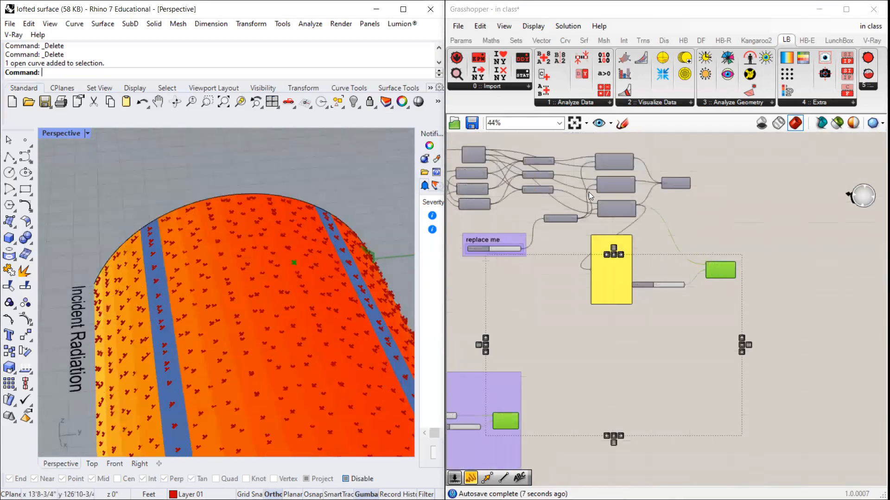
scroll(588, 193, up, 2)
click(690, 282)
click(778, 309)
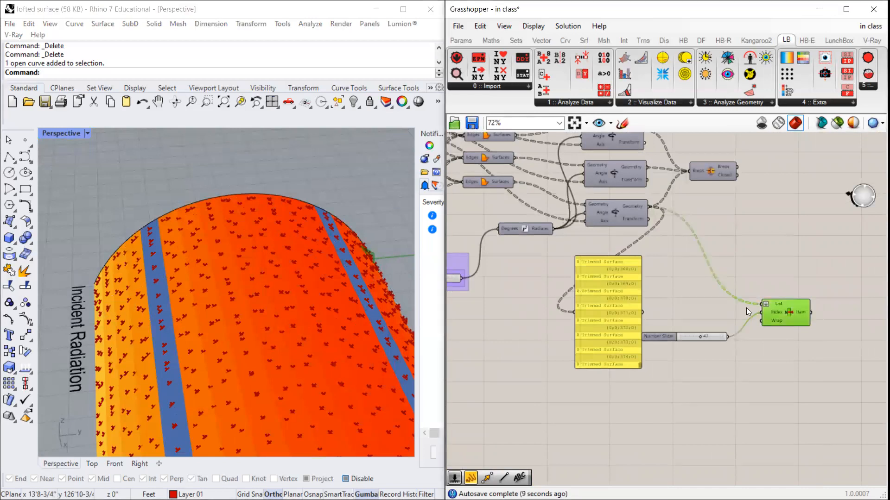
scroll(397, 267, up, 6)
right_drag(354, 257, 305, 263)
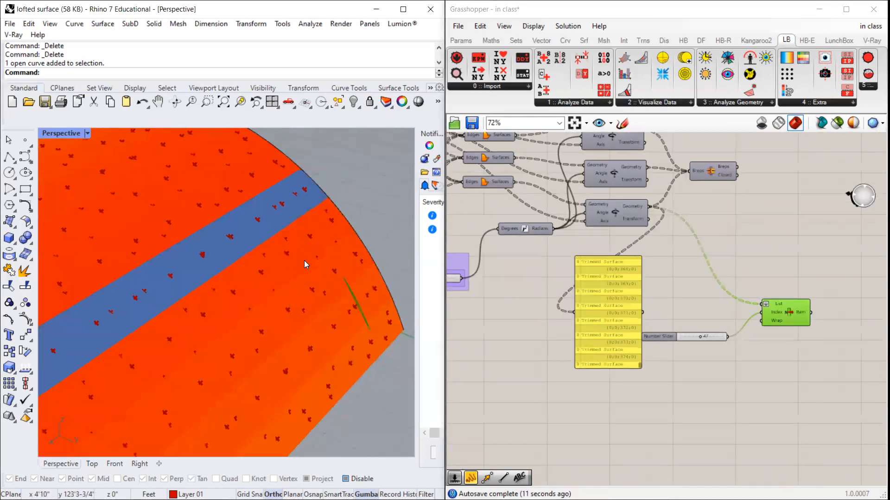
Step: Set the index slider of the test points' List Item to 47 and select that List Item
scroll(702, 264, down, 4)
scroll(566, 406, up, 10)
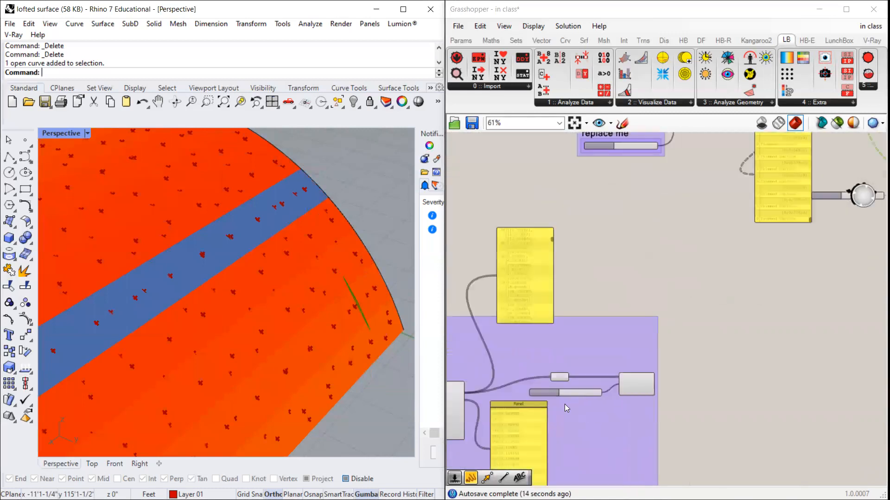
drag(637, 376, 578, 380)
click(762, 359)
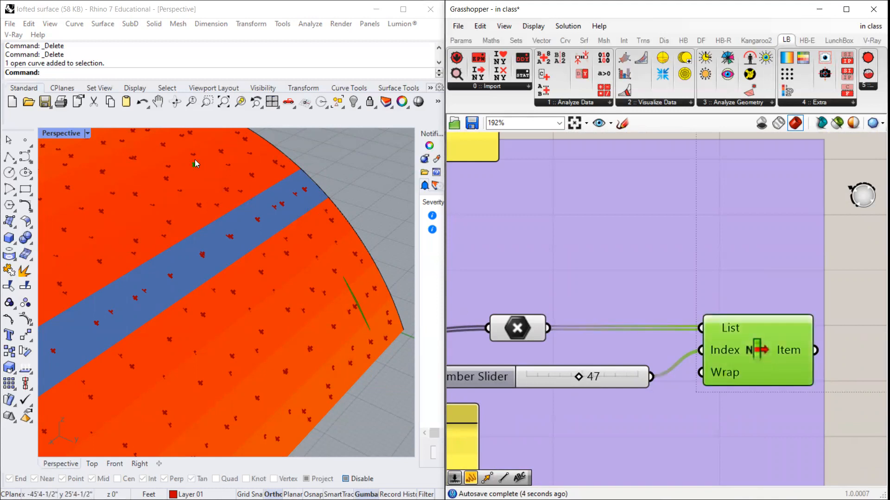
Step: Compare the location of the test point picked at index 47 with the rotated panel picked at the same index
right_drag(186, 164, 180, 291)
scroll(180, 292, down, 2)
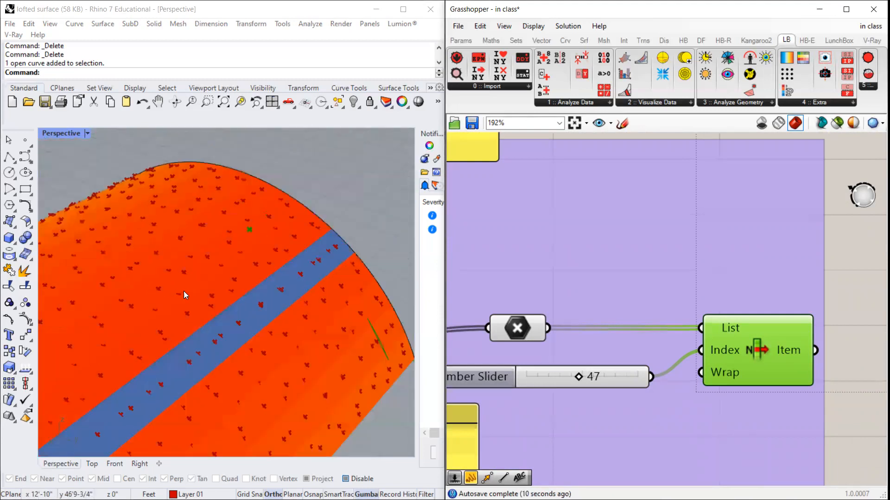
mouse_move(232, 269)
right_down()
mouse_move(204, 278)
mouse_move(229, 280)
right_up()
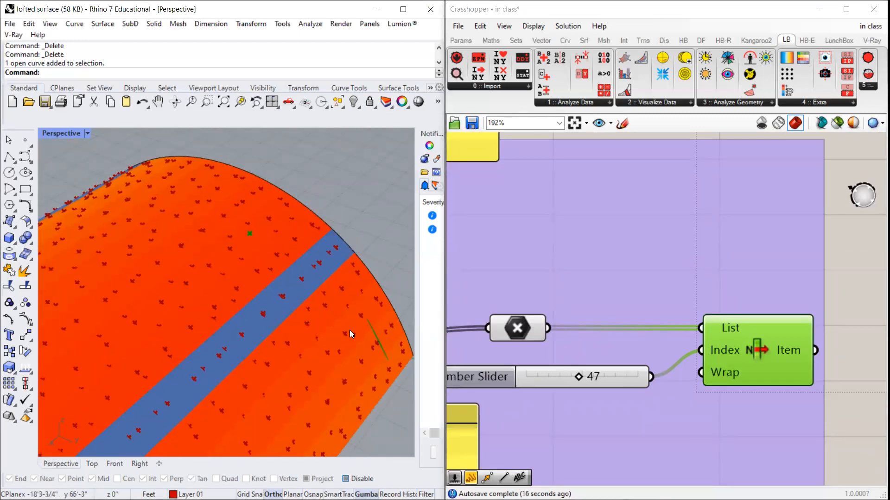
scroll(375, 367, up, 1)
scroll(707, 251, down, 4)
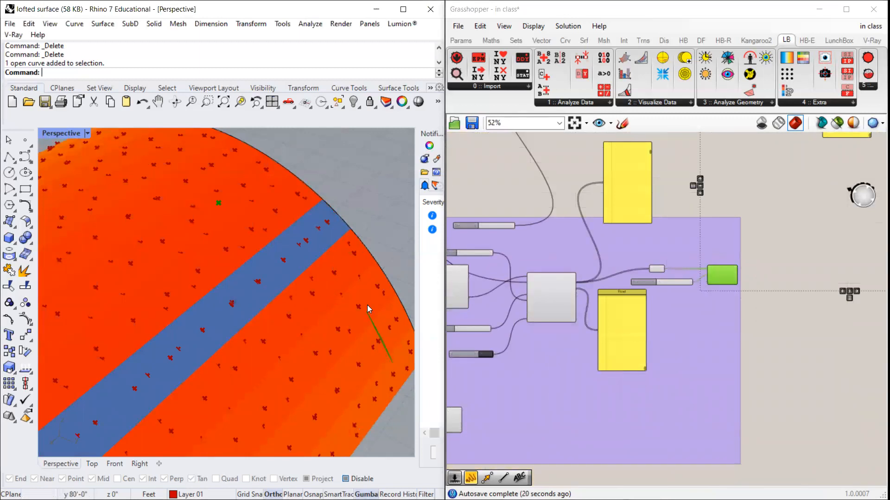
right_drag(300, 261, 275, 247)
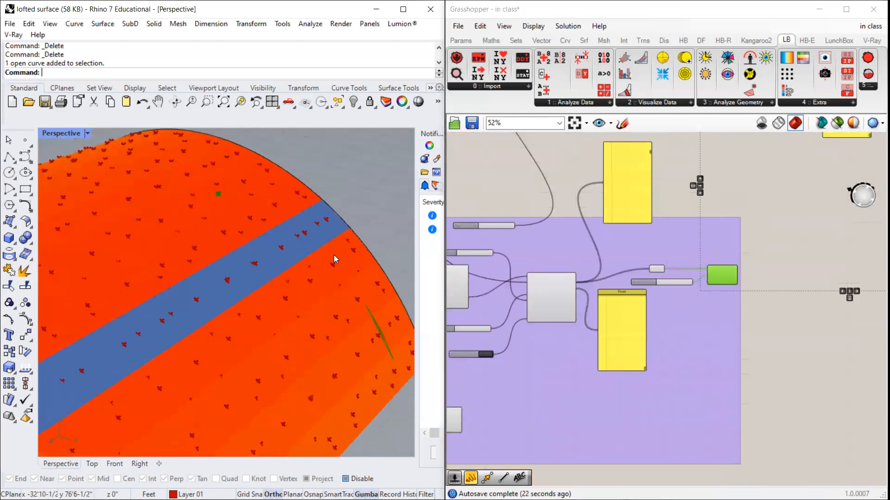
scroll(296, 259, down, 5)
mouse_move(196, 248)
right_down()
mouse_move(308, 215)
mouse_move(143, 241)
mouse_move(183, 248)
right_up()
scroll(206, 264, up, 5)
scroll(206, 268, down, 5)
right_drag(120, 343, 149, 313)
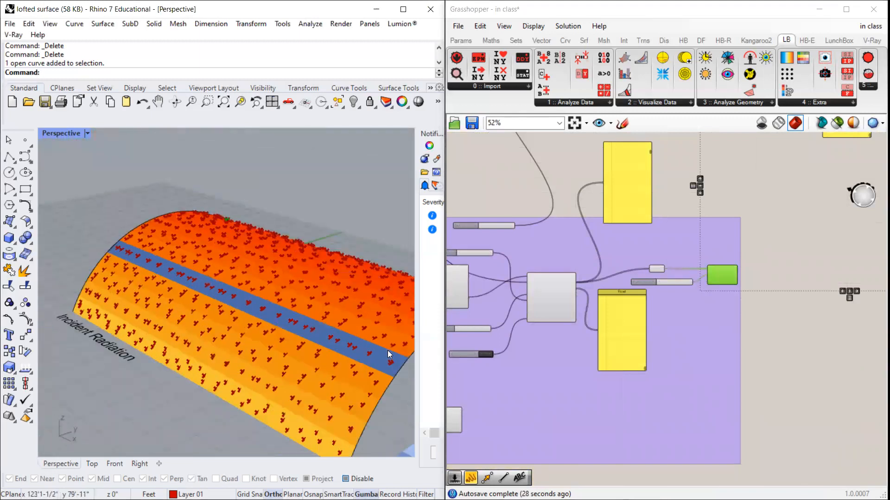
right_drag(202, 354, 264, 287)
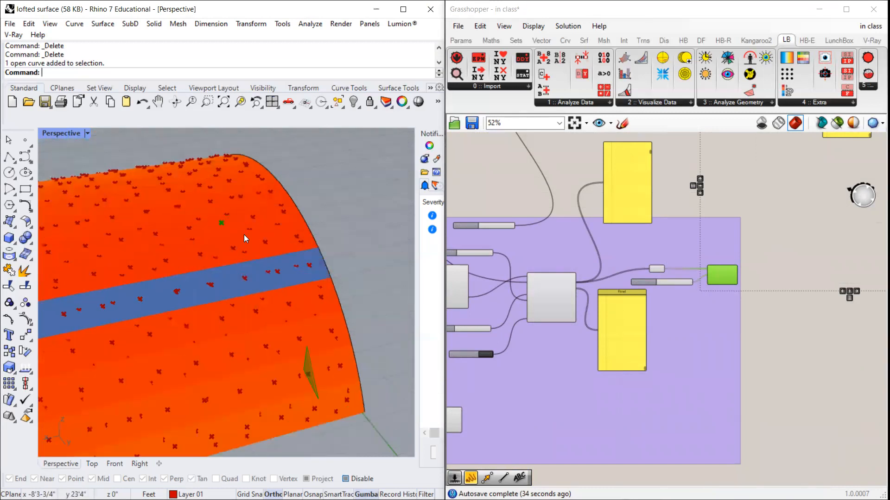
scroll(244, 234, up, 3)
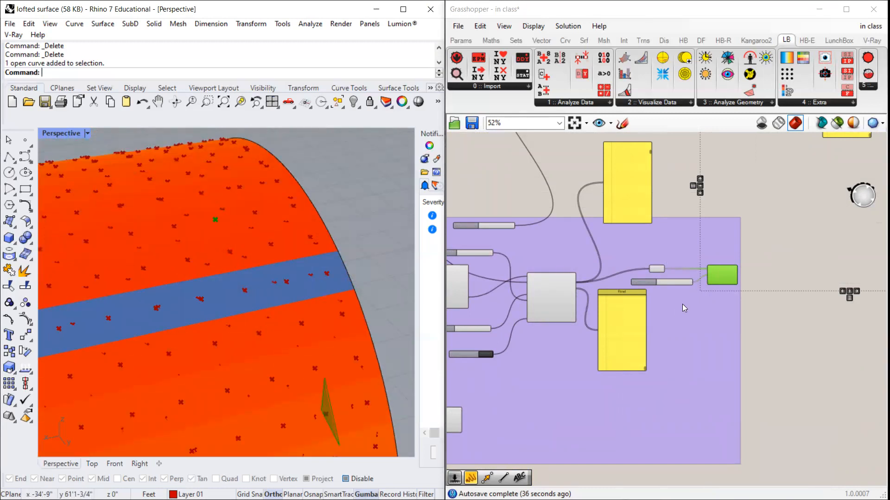
Step: Examine the offset between the highlighted test point and the rotated panel from several angles around the vault
scroll(683, 302, down, 2)
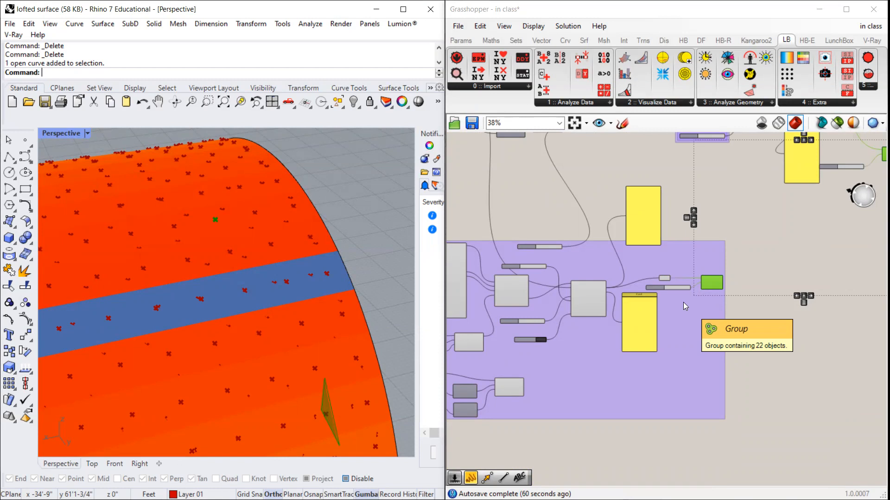
scroll(674, 245, down, 3)
scroll(255, 195, up, 4)
scroll(253, 196, down, 6)
right_drag(264, 224, 265, 226)
scroll(245, 228, up, 3)
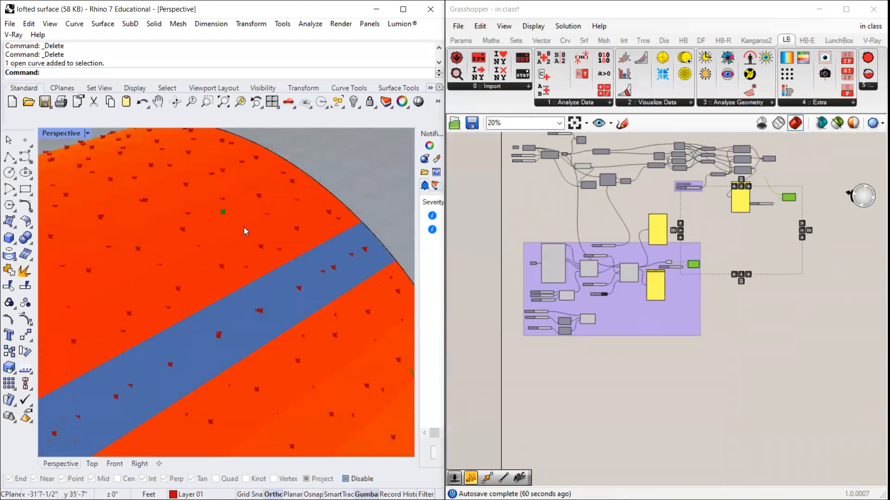
scroll(245, 227, down, 5)
scroll(238, 231, up, 5)
right_drag(265, 246, 191, 227)
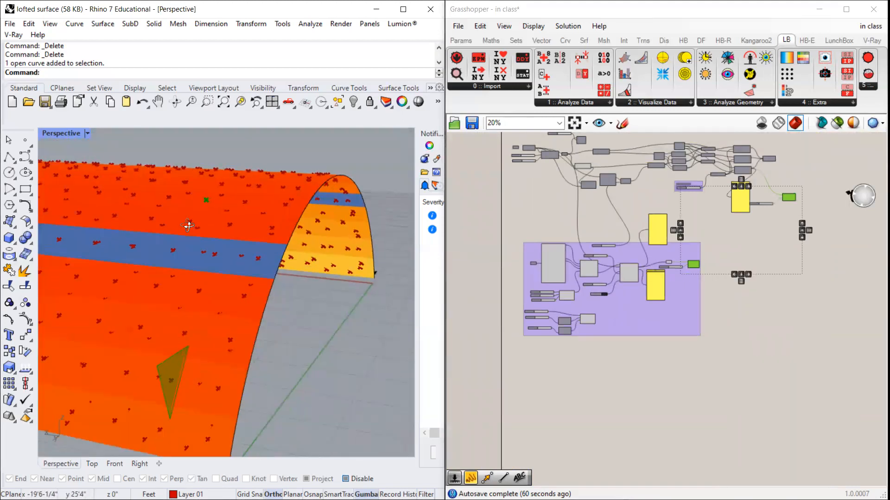
scroll(204, 231, down, 5)
right_drag(243, 246, 268, 253)
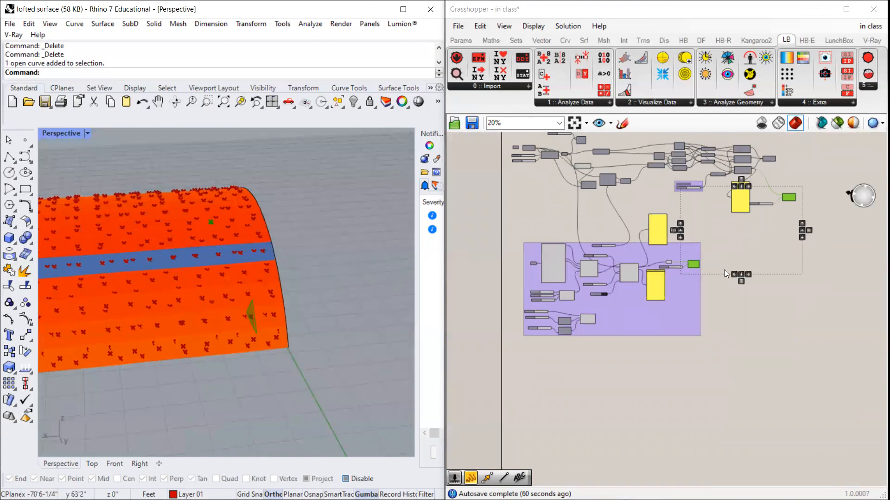
Step: Examine the final entries of the radiation results panel
scroll(609, 290, up, 5)
drag(647, 278, 654, 309)
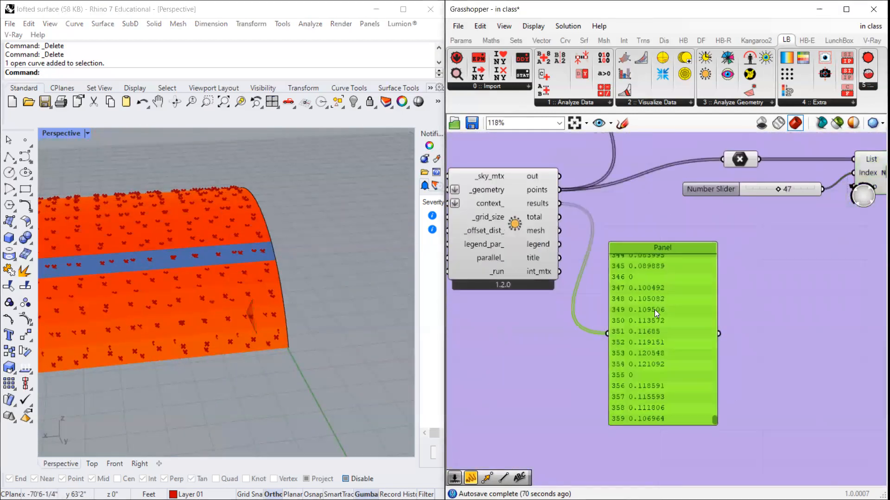
scroll(509, 362, down, 3)
scroll(512, 318, up, 4)
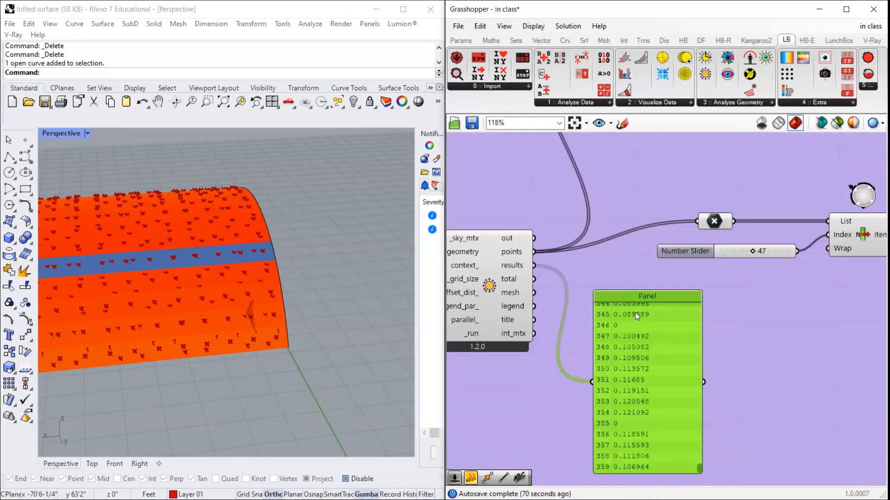
scroll(635, 312, down, 3)
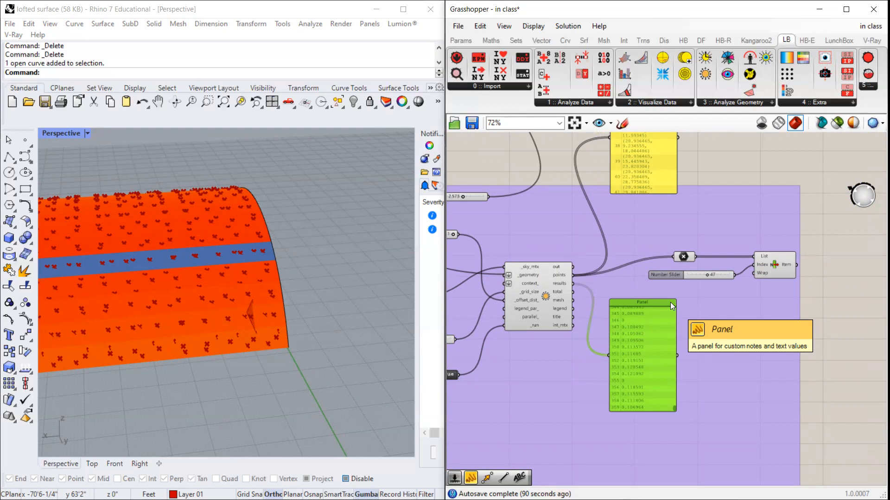
Step: Set the grid size slider of the incident radiation analysis to 5
scroll(704, 292, down, 3)
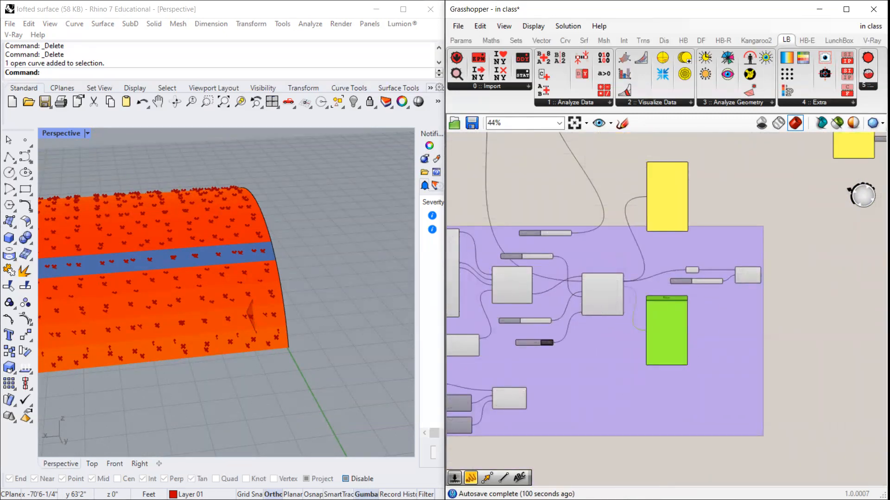
scroll(255, 220, down, 5)
right_drag(256, 222, 240, 257)
scroll(283, 220, down, 2)
scroll(145, 256, up, 6)
right_drag(145, 256, 297, 264)
scroll(242, 259, down, 5)
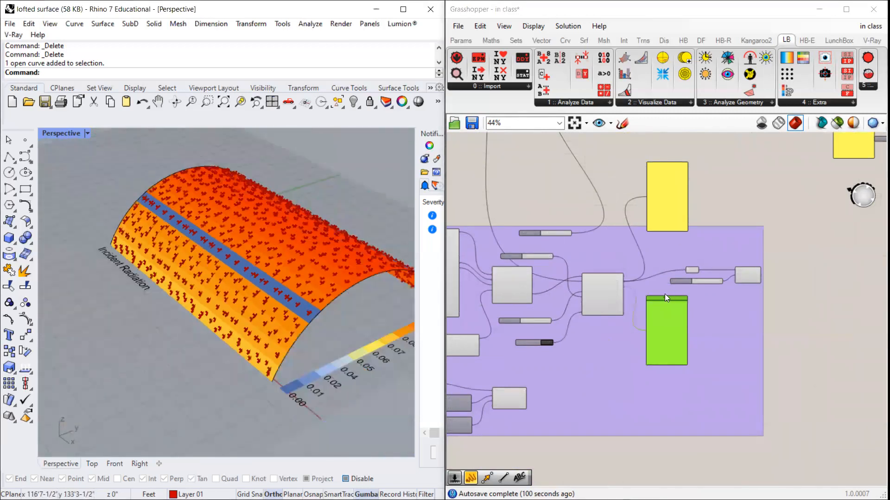
scroll(712, 349, down, 2)
scroll(658, 319, up, 3)
scroll(686, 326, up, 2)
drag(703, 316, 675, 318)
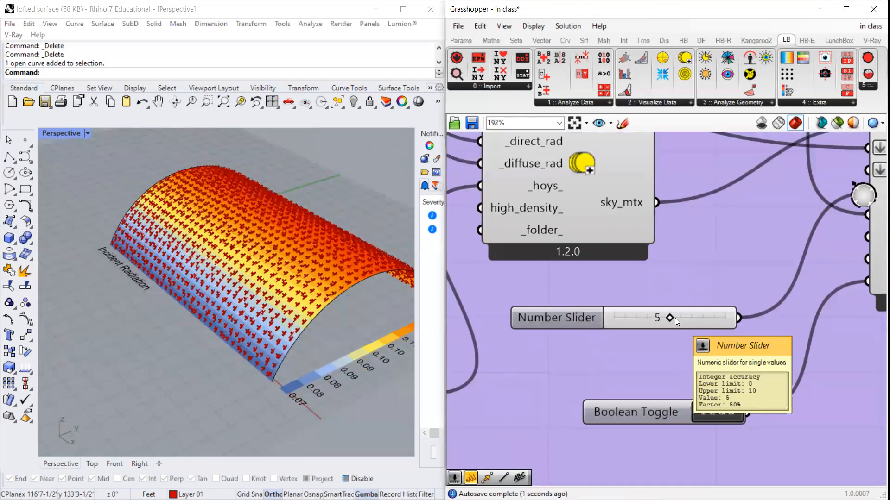
Step: Examine the density and distribution of the radiation test points on the recoloured vault
scroll(268, 266, down, 3)
scroll(259, 266, up, 6)
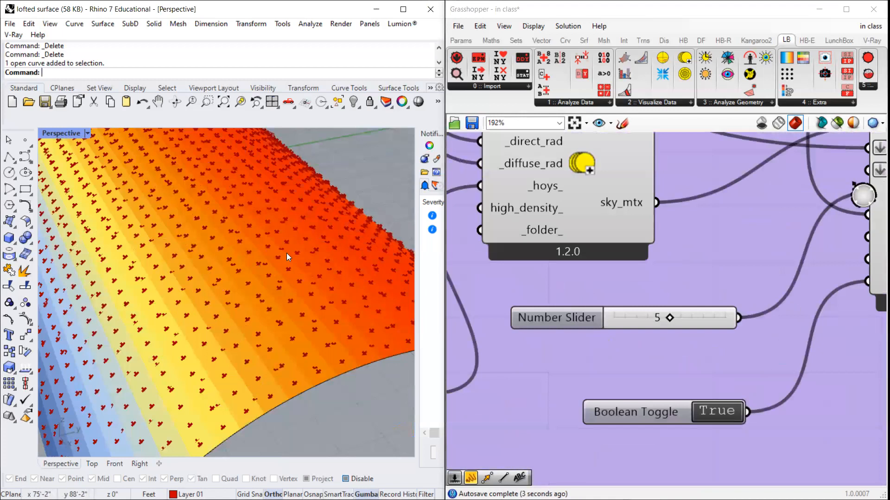
right_drag(260, 255, 275, 295)
scroll(275, 295, down, 4)
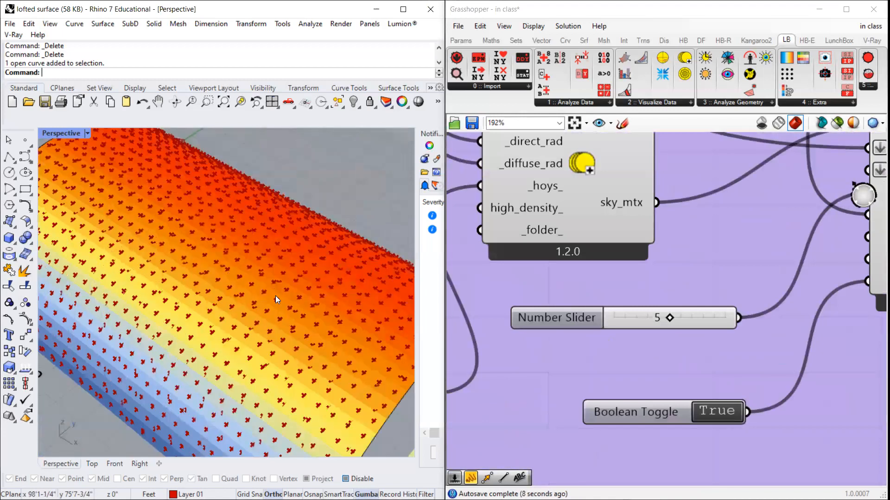
scroll(259, 293, down, 5)
scroll(247, 302, up, 7)
scroll(218, 254, up, 2)
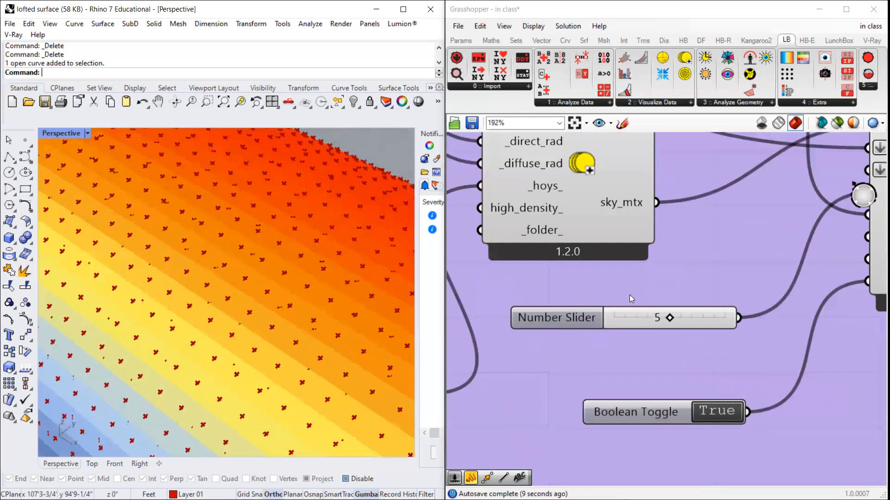
Step: Highlight all radiation test points in the viewport by selecting the Point parameter fed by the analysis
scroll(604, 346, down, 6)
click(843, 277)
scroll(843, 277, up, 1)
click(860, 287)
click(779, 277)
scroll(717, 344, down, 6)
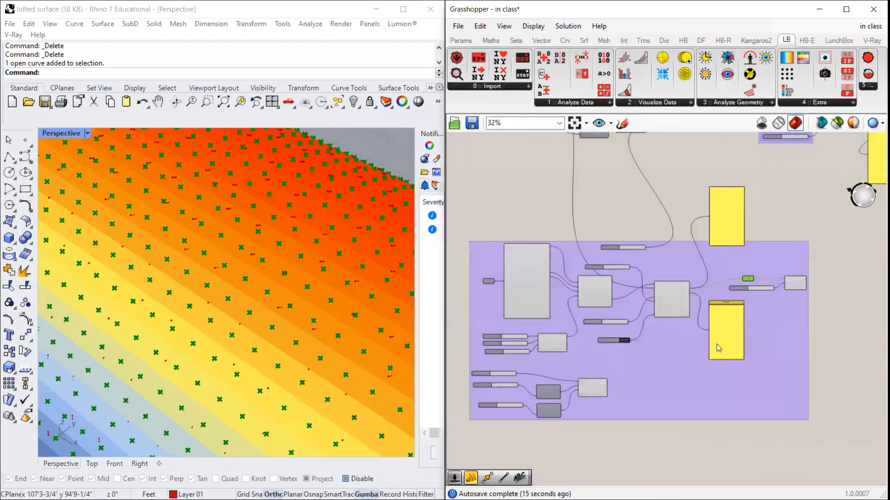
Step: Highlight the panel centroids of the Area component and check the data of its Centroid output
scroll(619, 201, up, 4)
scroll(628, 301, up, 2)
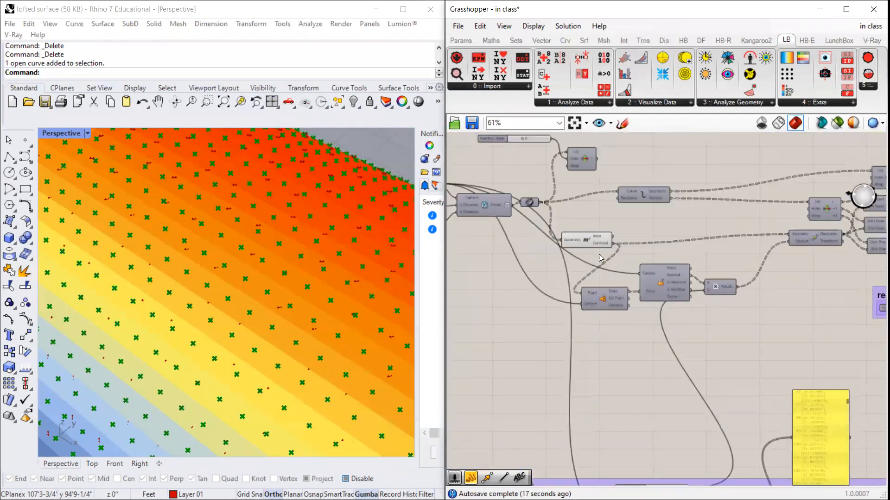
click(586, 241)
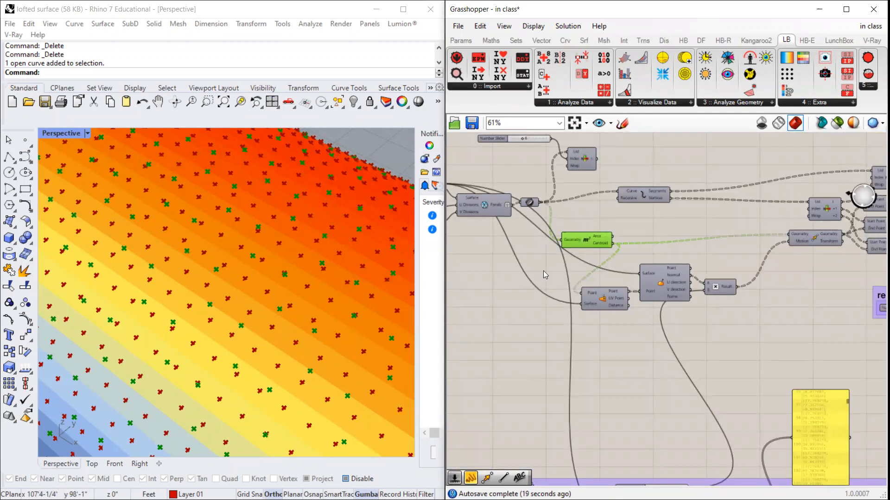
scroll(597, 246, up, 3)
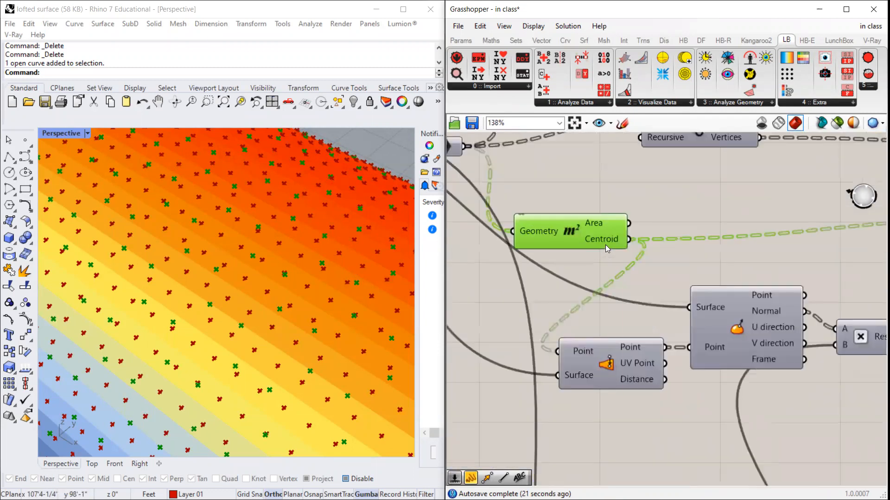
mouse_move(608, 242)
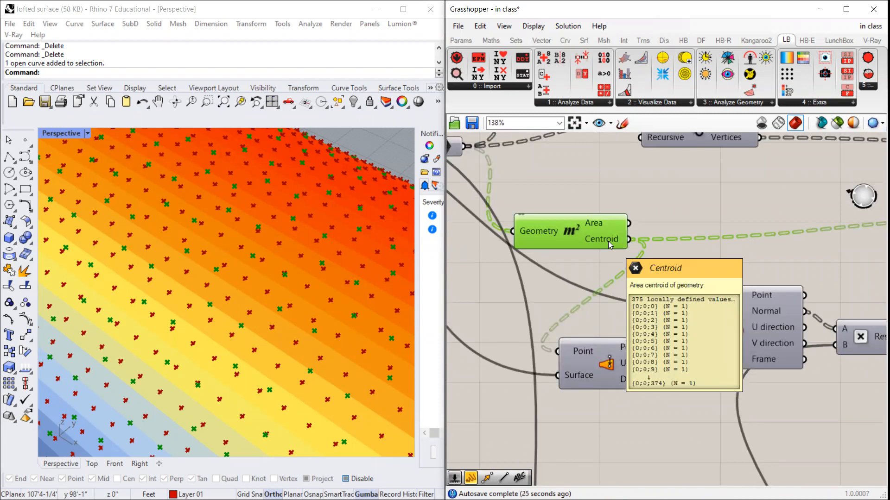
scroll(609, 242, down, 3)
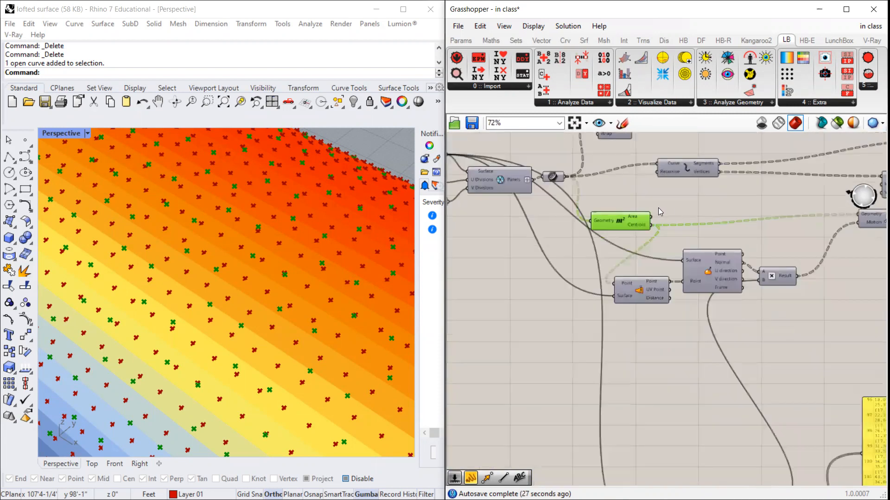
Step: Preview the Triangle Panels B geometry to compare the Area centroids with the test points, and hide the preview again
right_click(487, 184)
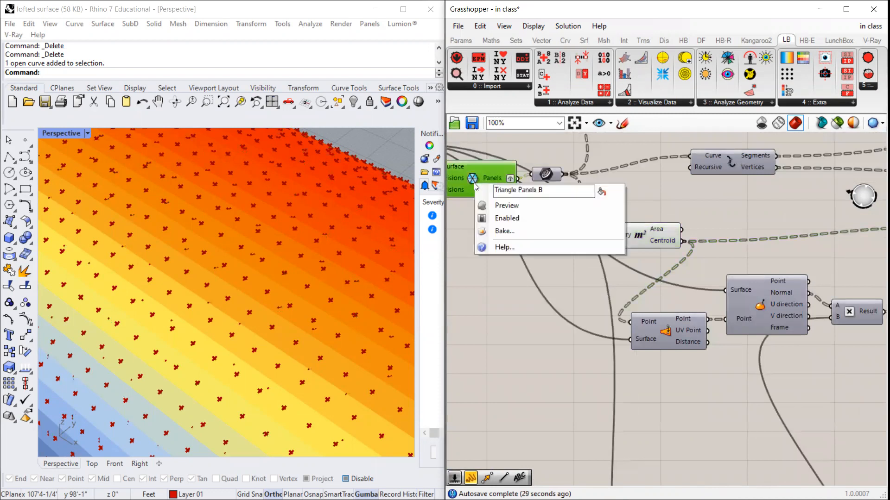
click(509, 218)
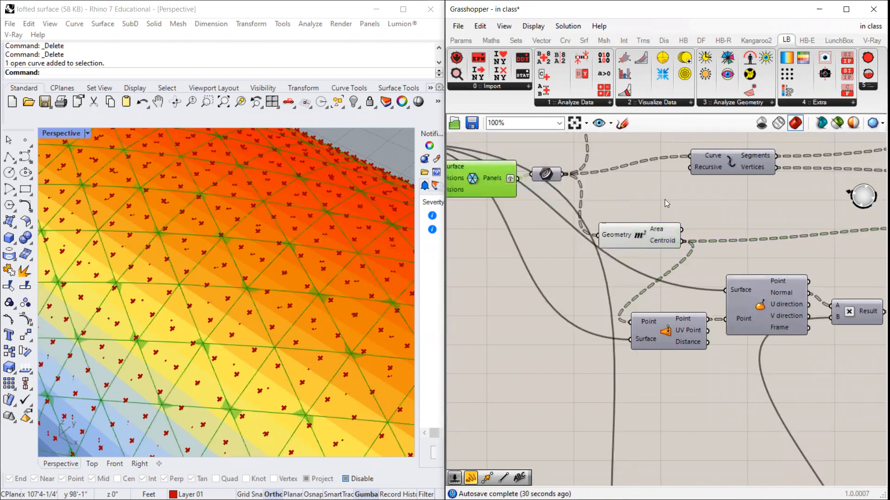
click(645, 237)
scroll(277, 316, up, 2)
scroll(277, 312, up, 2)
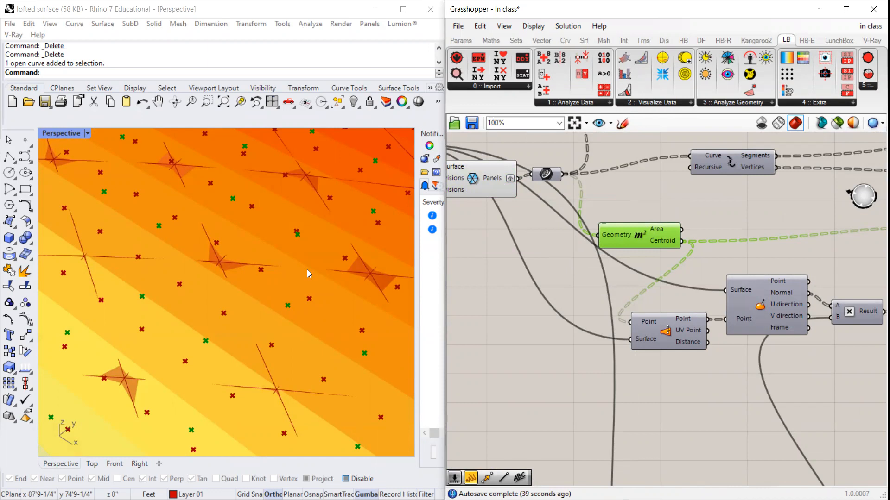
right_click(472, 180)
click(481, 202)
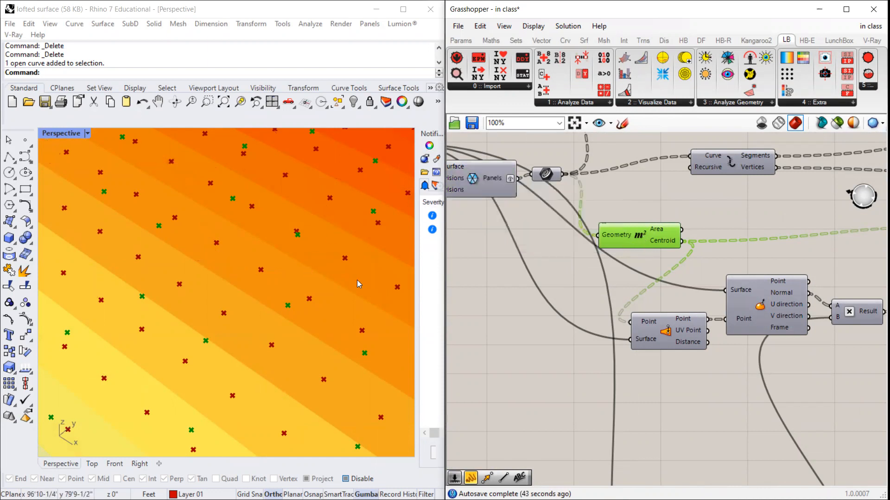
Step: Set the number slider feeding the radiation analysis grid size to 4
drag(640, 234, 636, 231)
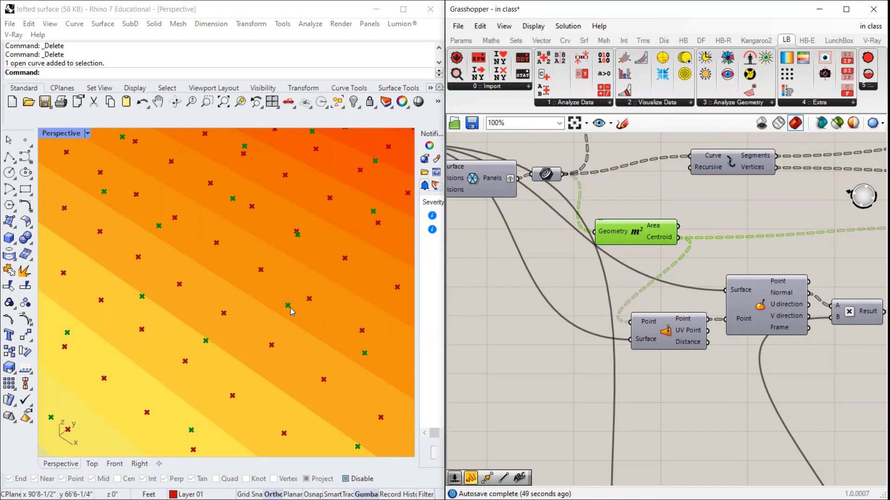
scroll(299, 232, up, 3)
scroll(303, 235, down, 3)
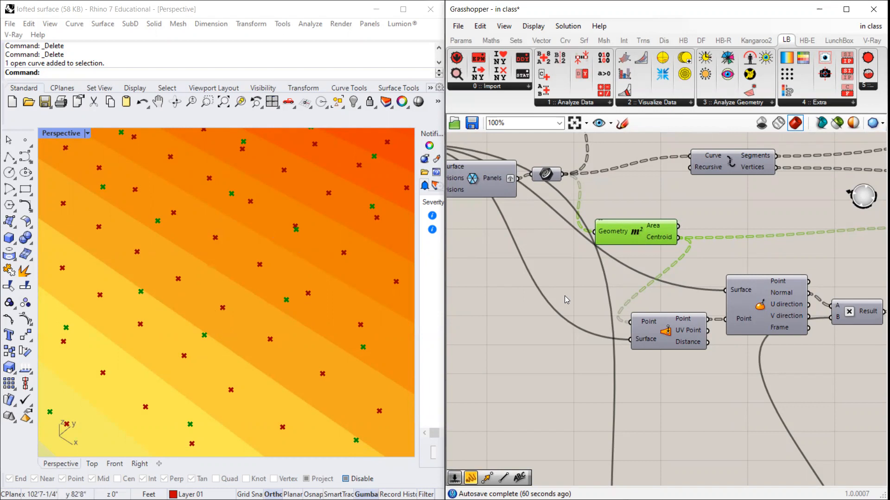
scroll(734, 294, down, 5)
scroll(584, 436, up, 5)
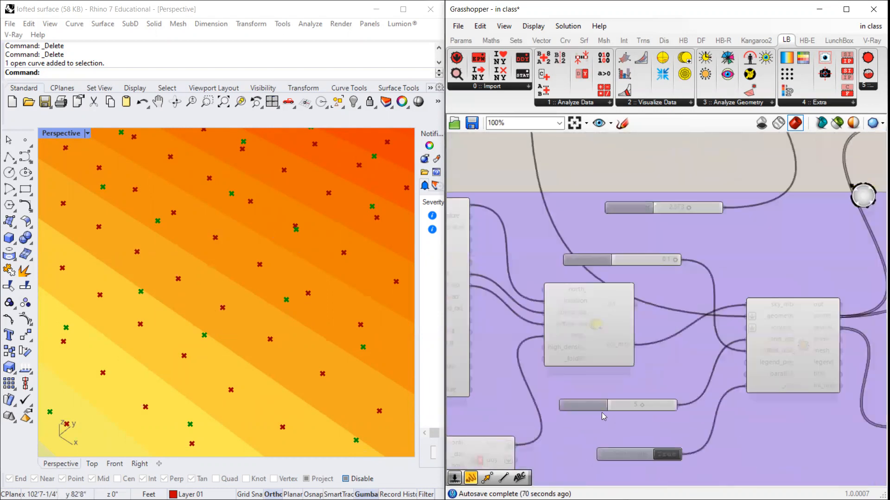
scroll(601, 413, up, 4)
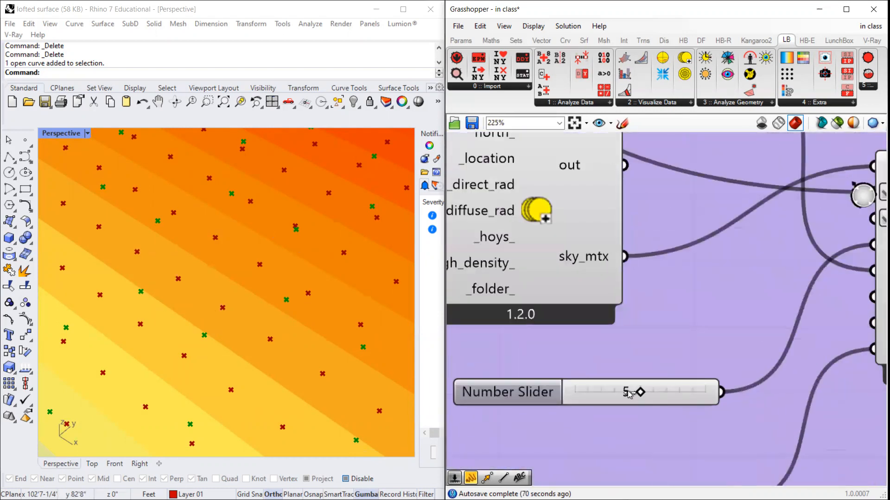
drag(628, 394, 627, 394)
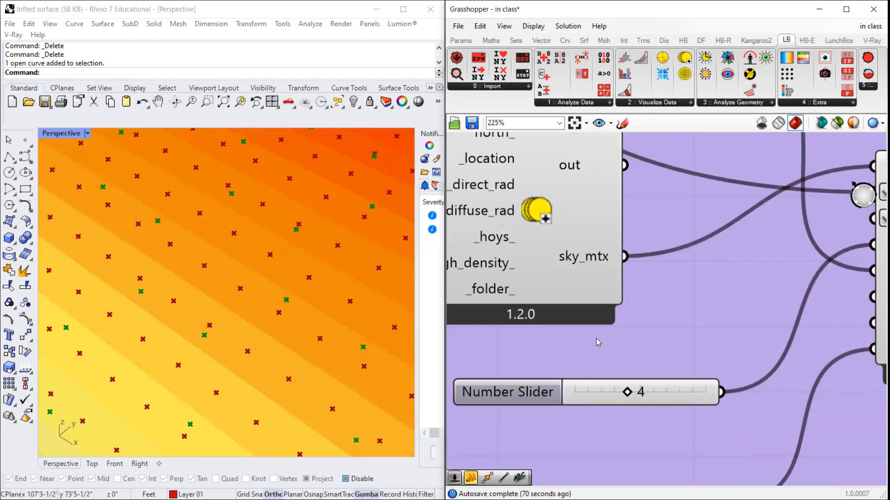
Step: Move the Point parameter, its index slider and the List Item component up to free space beside the radiation analysis outputs
scroll(596, 343, down, 6)
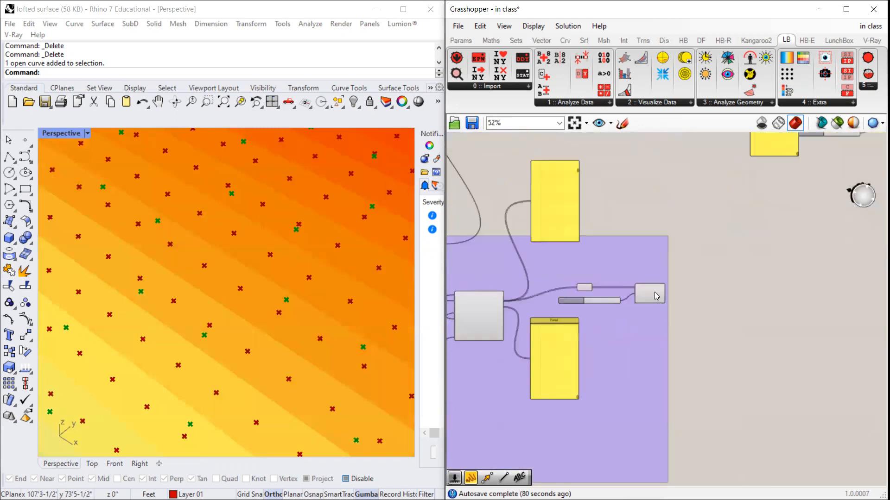
click(656, 296)
scroll(552, 274, up, 3)
click(462, 248)
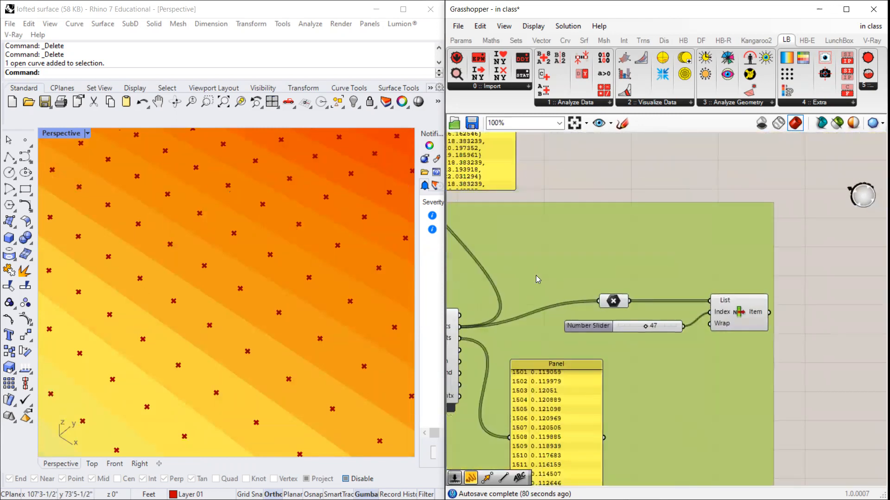
drag(536, 276, 504, 279)
drag(541, 189, 721, 377)
drag(706, 318, 705, 315)
mouse_move(529, 164)
mouse_down()
mouse_move(632, 338)
mouse_move(747, 371)
mouse_up()
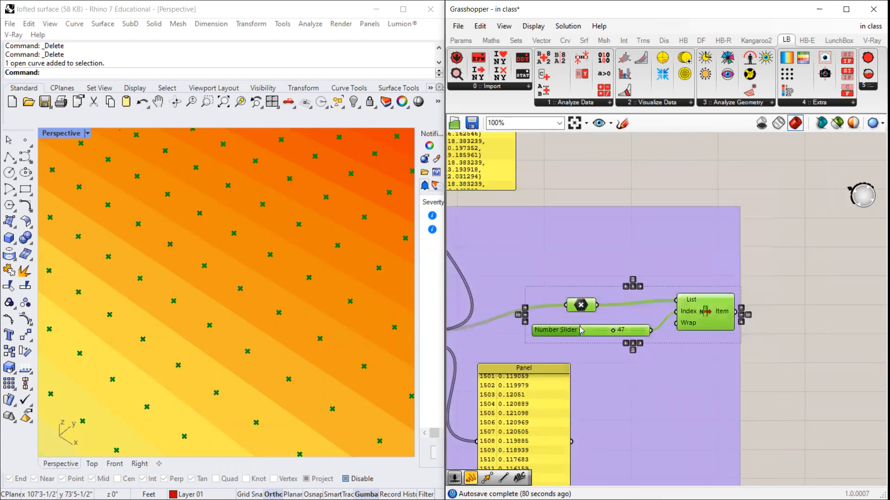
drag(580, 330, 579, 236)
scroll(690, 309, down, 5)
scroll(558, 354, up, 2)
Step: Add a Closest Point component and place it beside the radiation analysis component, above the results panel
double_click(814, 325)
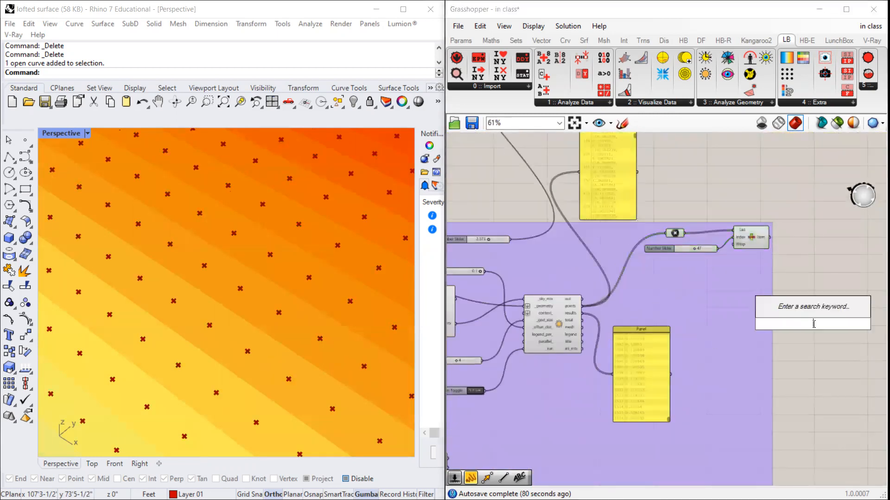
text(close)
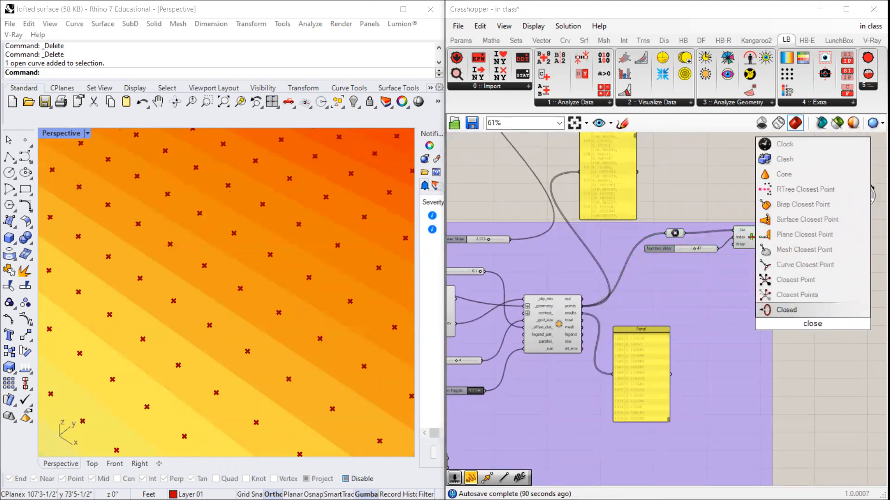
key(Up)
key(Up)
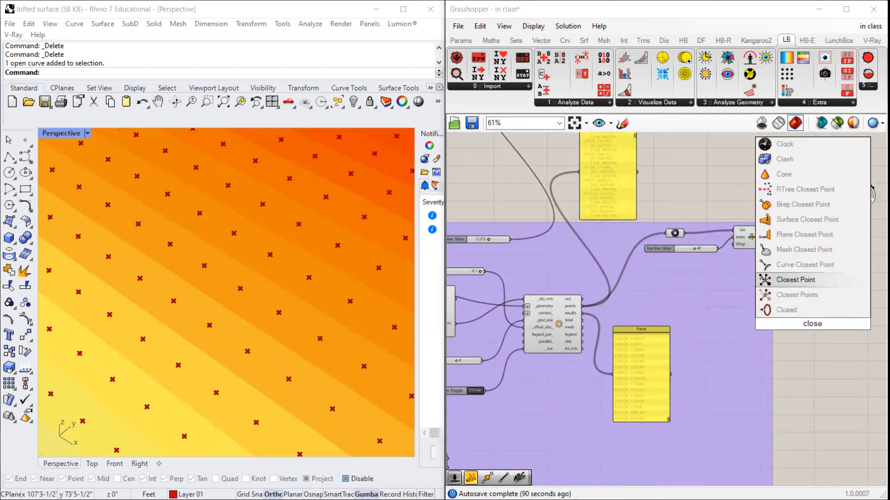
key(Return)
drag(813, 323, 715, 309)
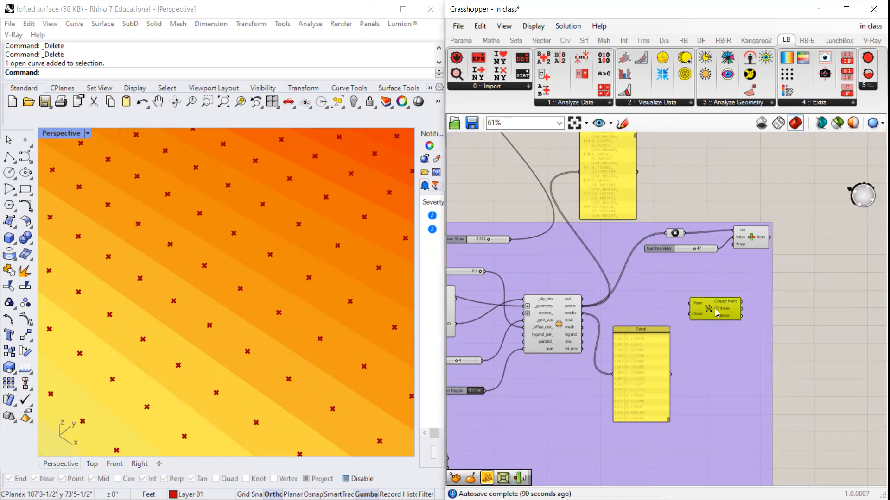
scroll(714, 309, up, 3)
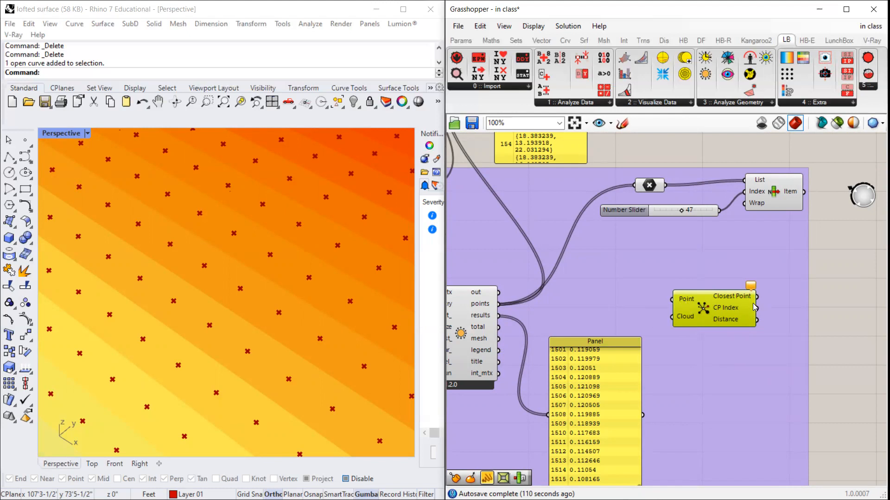
mouse_move(689, 322)
Step: Connect the Centroid output of the panels' Area component to the Point input of Closest Point
scroll(752, 328, down, 10)
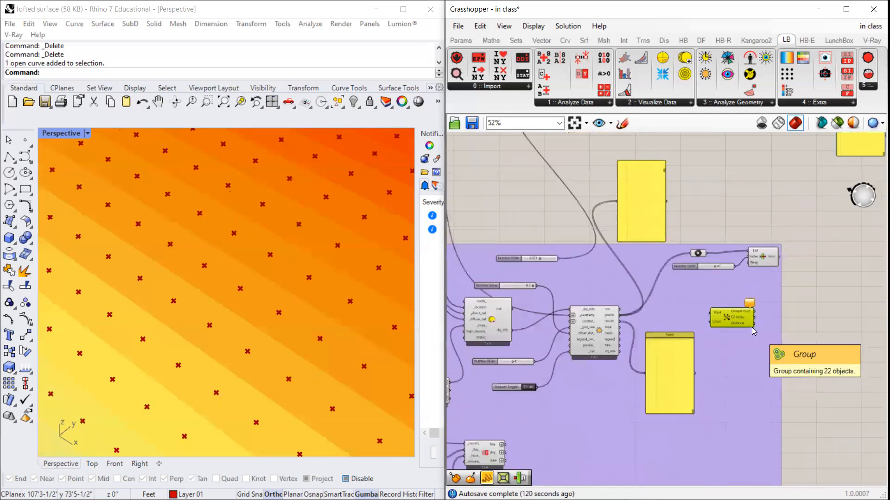
scroll(673, 250, up, 6)
click(569, 161)
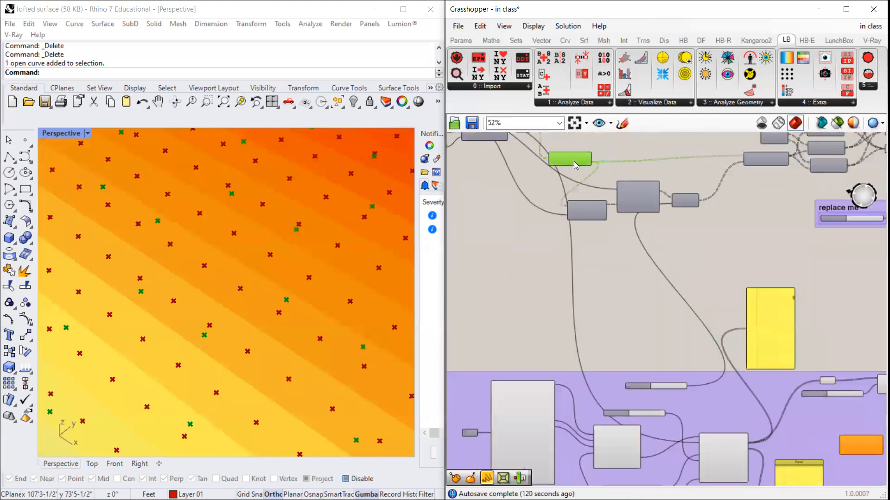
scroll(584, 161, up, 3)
scroll(585, 161, down, 4)
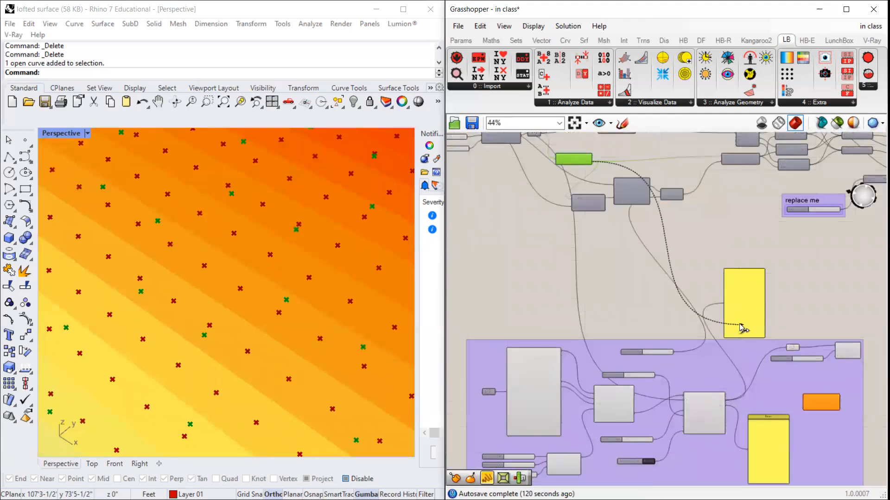
scroll(818, 414, up, 3)
scroll(817, 412, up, 3)
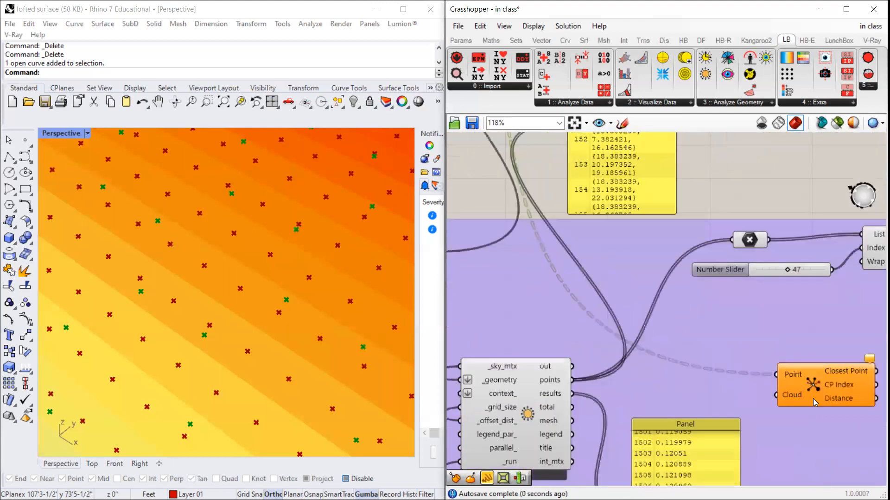
Step: Shift the Closest Point component closer and connect the radiation analysis points output to its Cloud input
drag(812, 398, 746, 385)
scroll(744, 386, down, 3)
scroll(718, 397, up, 3)
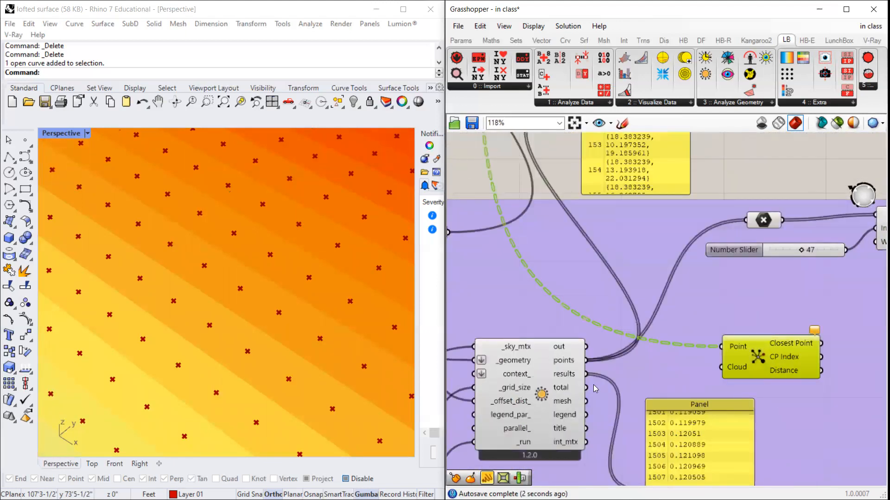
mouse_move(572, 375)
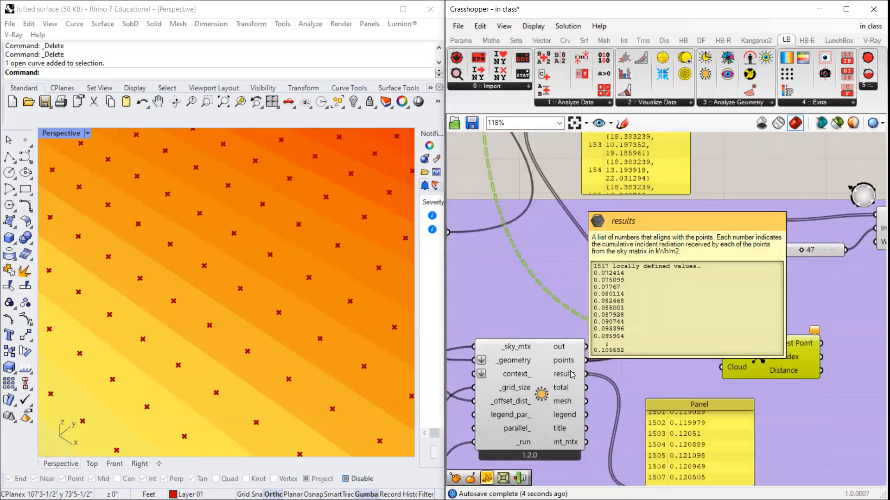
drag(587, 362, 721, 367)
scroll(649, 304, down, 2)
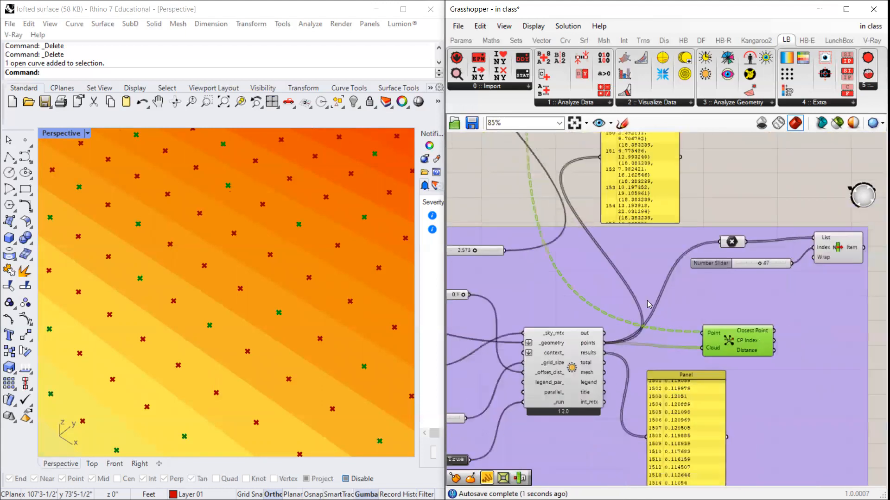
Step: Highlight the test points matched to the panel centroids by selecting the Closest Point component, and check its input connections
click(757, 195)
click(746, 346)
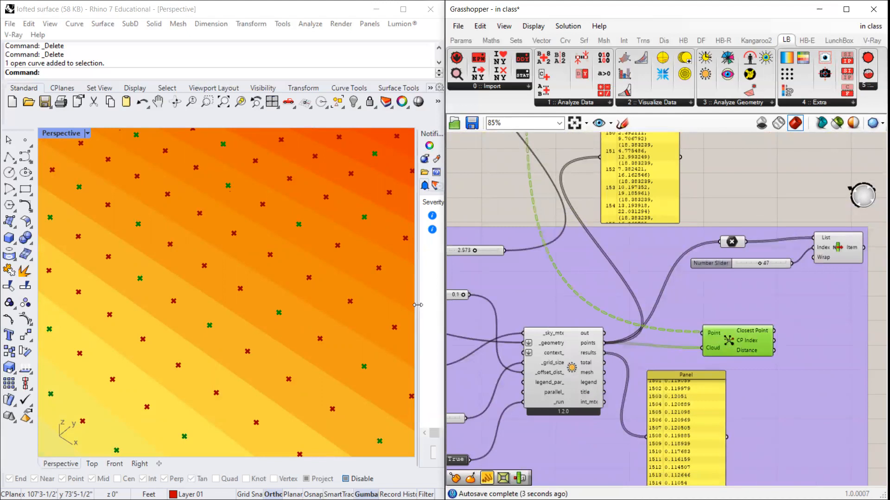
scroll(843, 395, down, 4)
scroll(765, 368, up, 3)
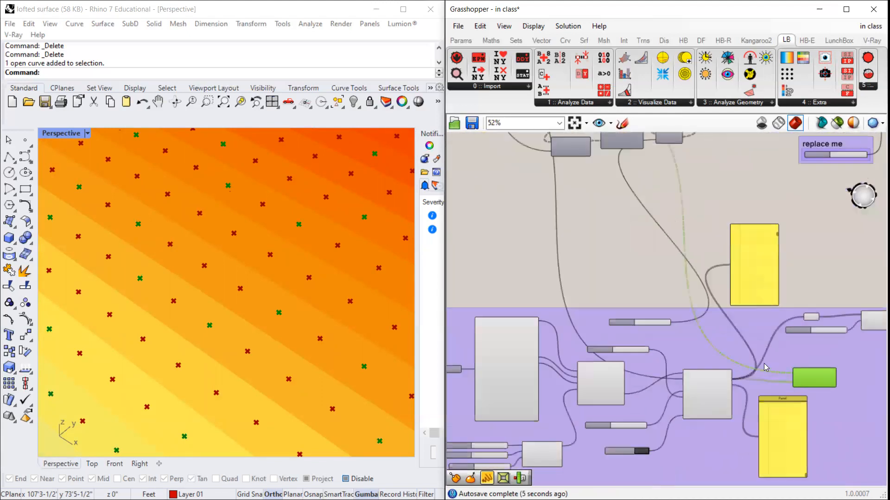
scroll(765, 368, down, 2)
scroll(741, 300, up, 5)
Step: Feed the Closest Point output into the List input of List Item instead of the Point parameter, and rearrange the components around it
drag(721, 252, 636, 342)
click(626, 267)
shift+click(595, 239)
shift+click(710, 256)
drag(601, 276, 623, 391)
click(657, 212)
click(590, 294)
drag(582, 355, 591, 327)
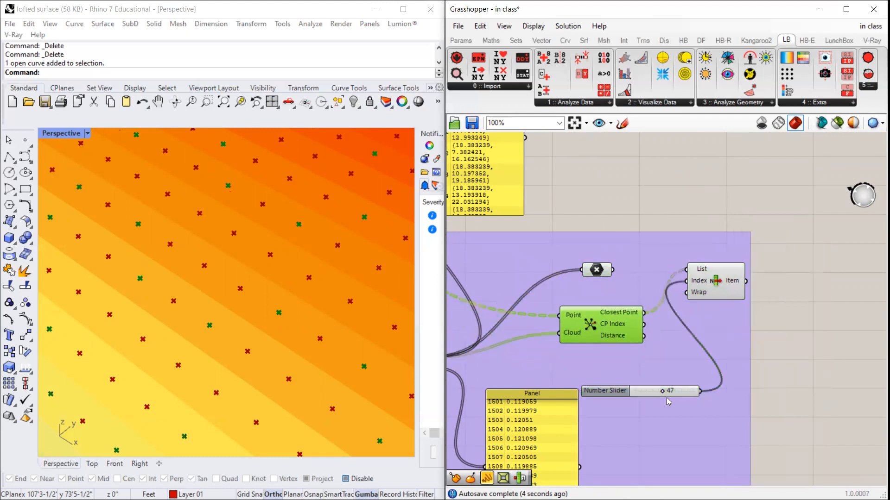
click(638, 380)
drag(625, 387, 612, 368)
click(705, 291)
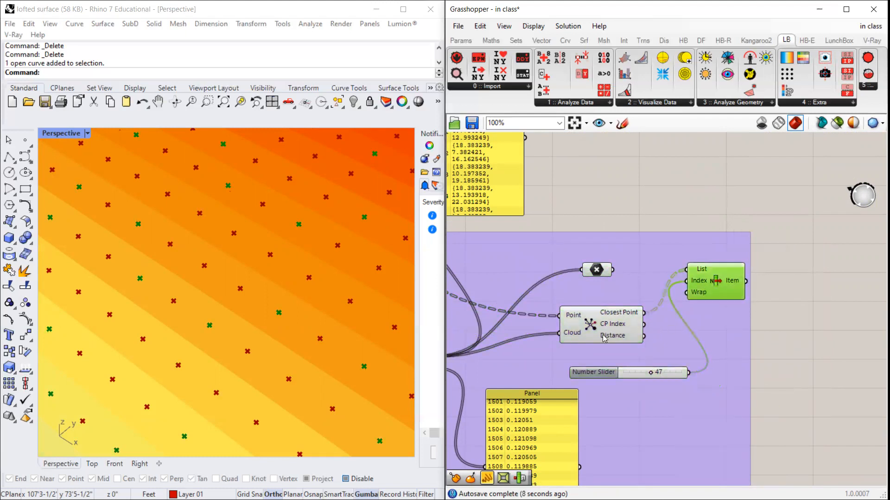
Step: Flatten the List input of the List Item component fed by Closest Point
scroll(688, 319, up, 2)
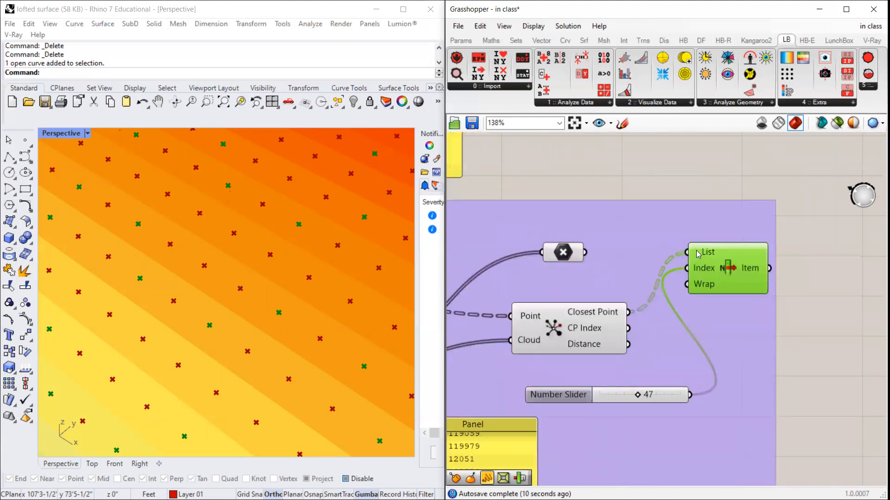
right_click(699, 252)
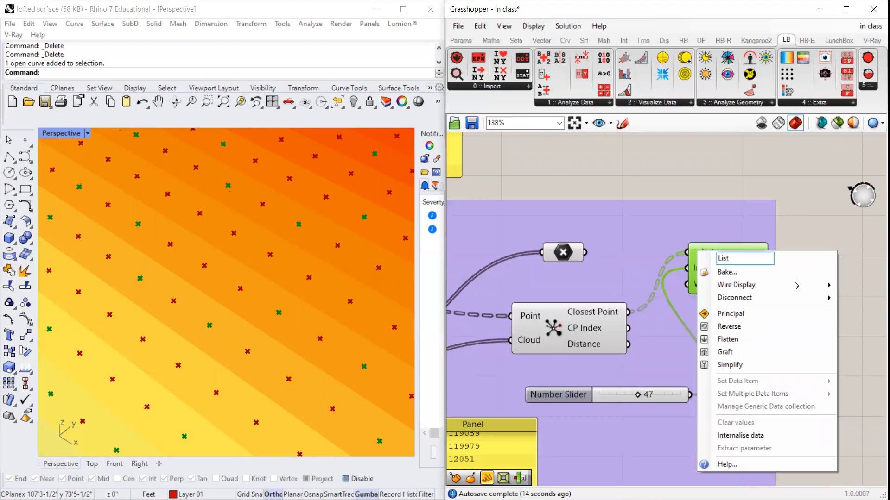
right_click(702, 256)
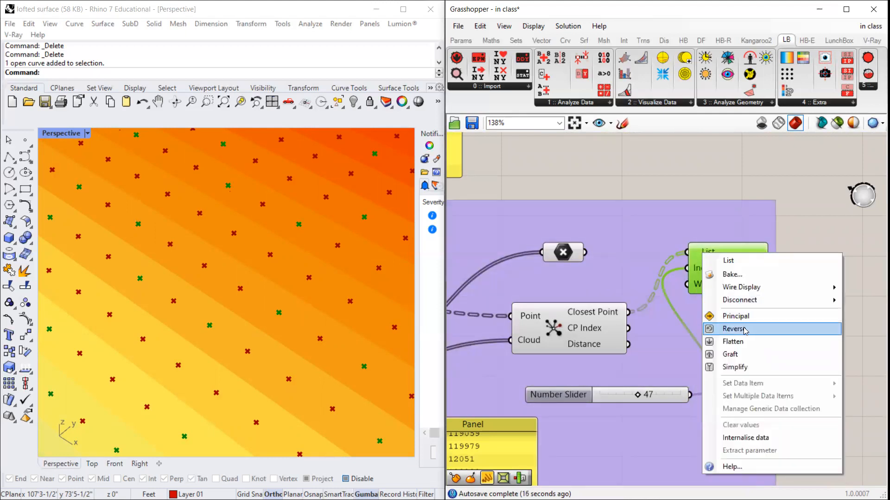
click(733, 341)
Step: Highlight the single closest point picked by List Item at index 47 and examine its position on the vault
click(589, 395)
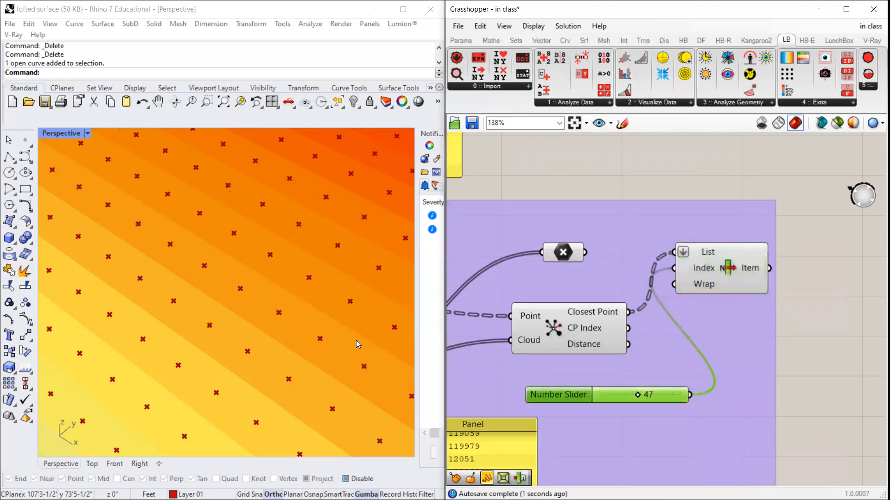
scroll(288, 323, down, 10)
right_drag(288, 323, 143, 304)
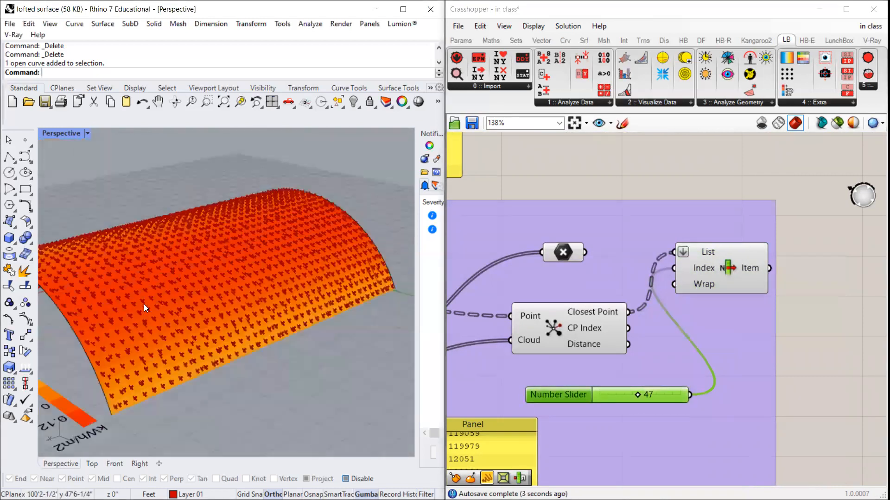
scroll(144, 304, up, 3)
click(718, 275)
scroll(308, 298, down, 8)
right_drag(308, 298, 114, 264)
scroll(329, 308, up, 4)
scroll(384, 317, up, 7)
scroll(283, 281, up, 4)
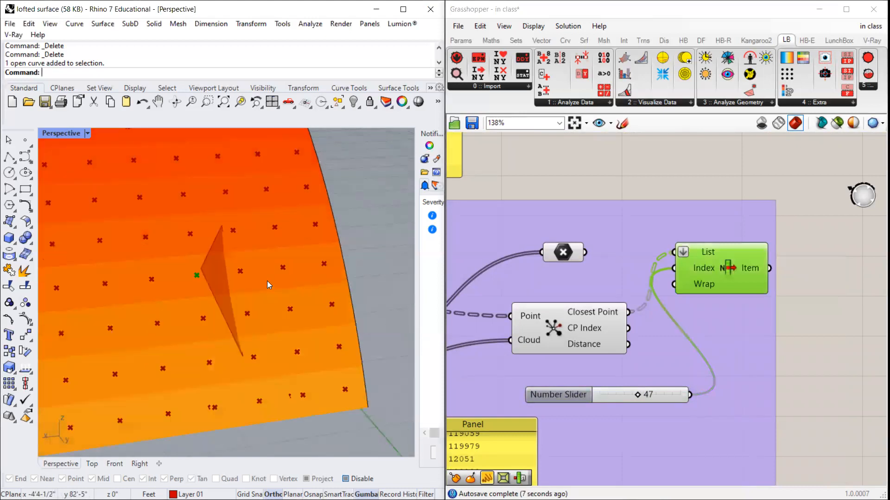
right_drag(220, 284, 238, 285)
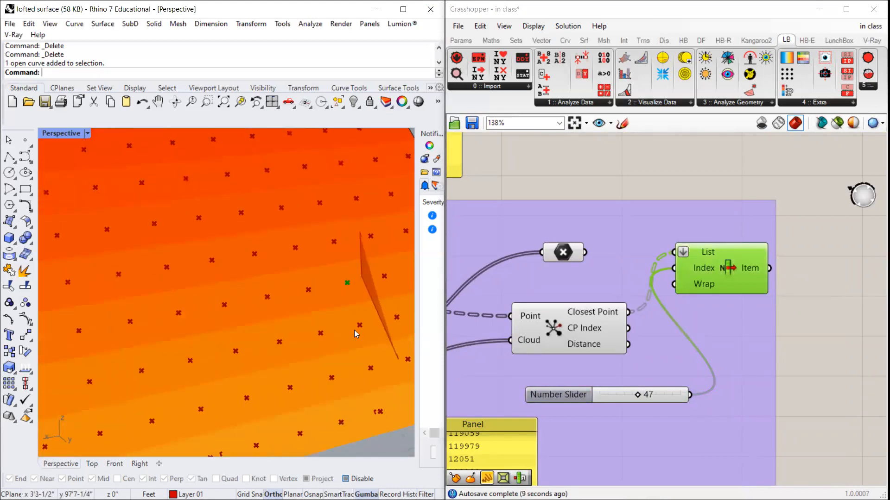
Step: Highlight the facade panel picked by the other List Item and compare its position with the matching closest test point
scroll(632, 355, down, 2)
scroll(558, 358, down, 6)
scroll(800, 239, up, 6)
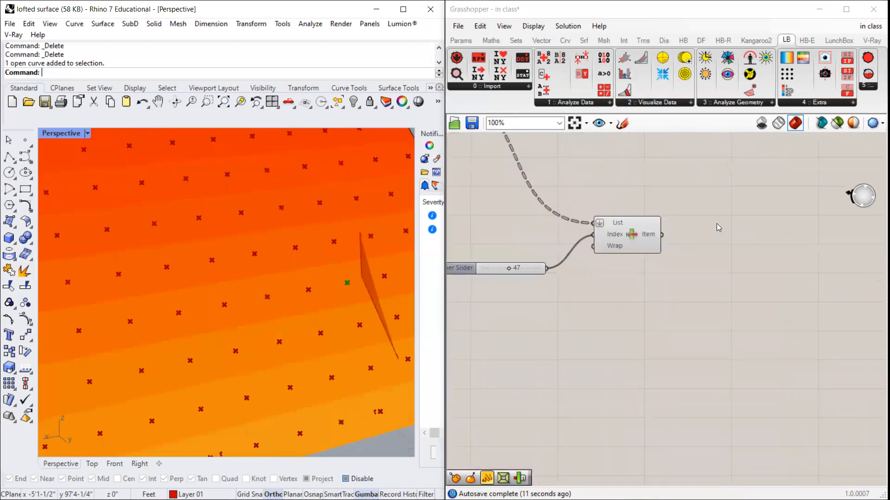
click(631, 244)
right_drag(380, 312, 241, 296)
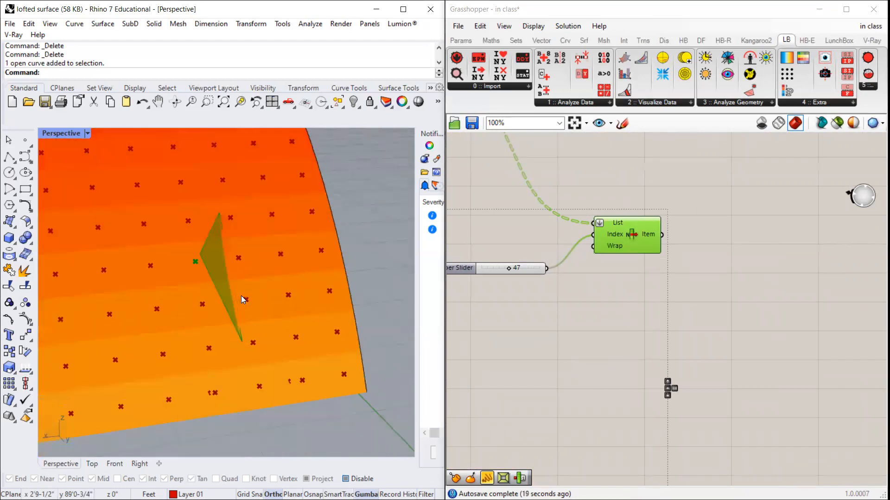
right_drag(269, 289, 211, 307)
middle_click(212, 306)
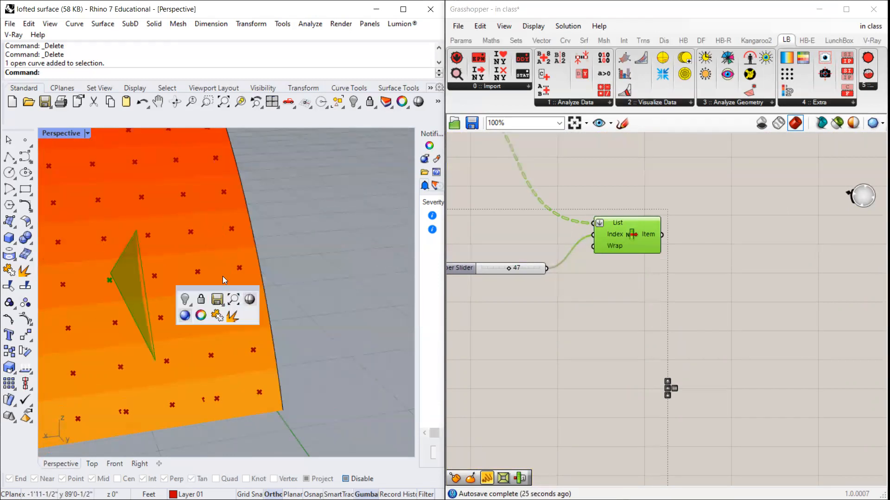
click(298, 236)
scroll(317, 250, down, 5)
right_drag(158, 331, 222, 298)
scroll(391, 210, up, 8)
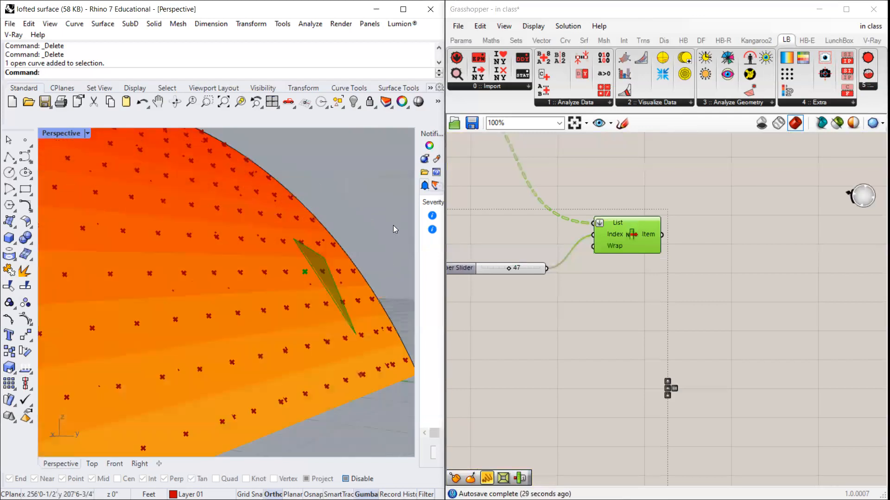
Step: Select both List Item components together to highlight the facade panel and its closest test point on the vault
scroll(373, 235, down, 2)
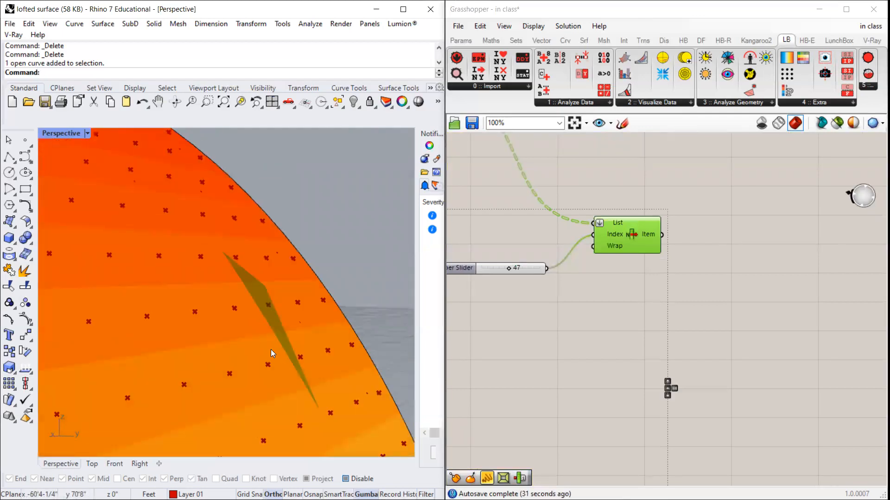
right_drag(267, 312, 262, 314)
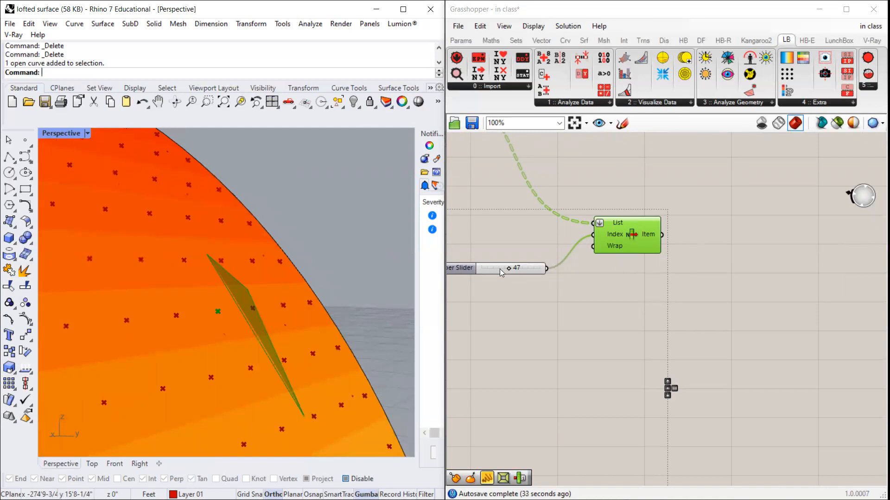
click(483, 269)
click(623, 232)
scroll(651, 248, down, 5)
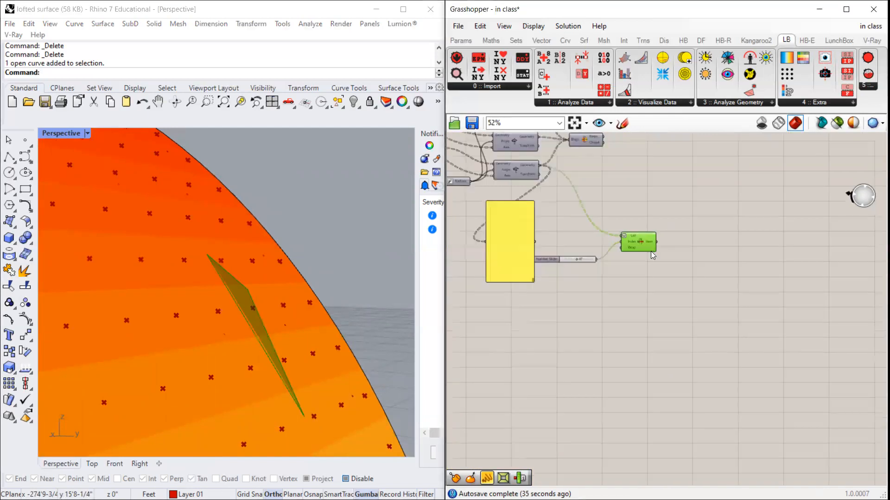
scroll(504, 362, up, 3)
shift+click(503, 339)
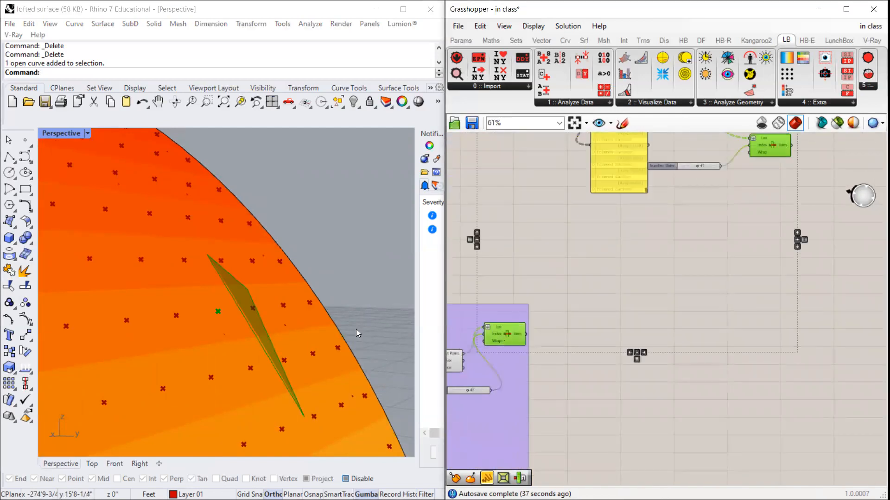
scroll(275, 298, down, 5)
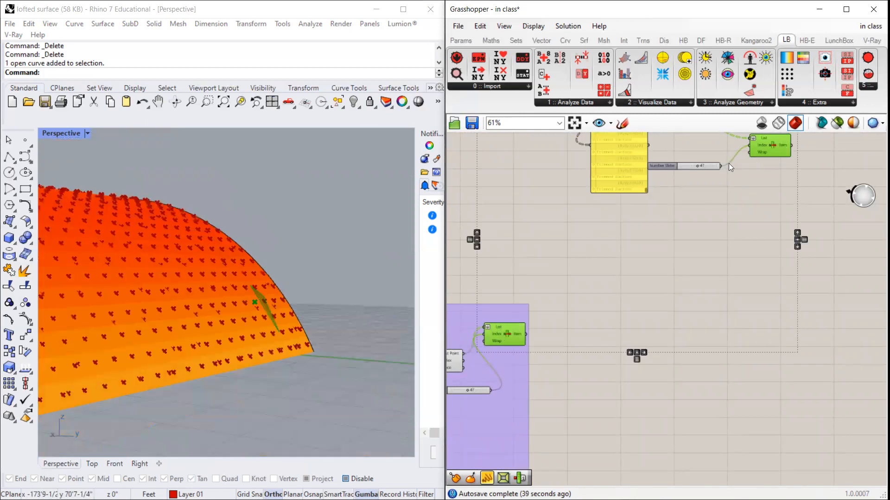
Step: Set the index sliders of both List Item components to 77
scroll(729, 163, up, 4)
drag(679, 171, 697, 171)
scroll(714, 253, down, 4)
scroll(714, 254, down, 3)
scroll(492, 397, up, 7)
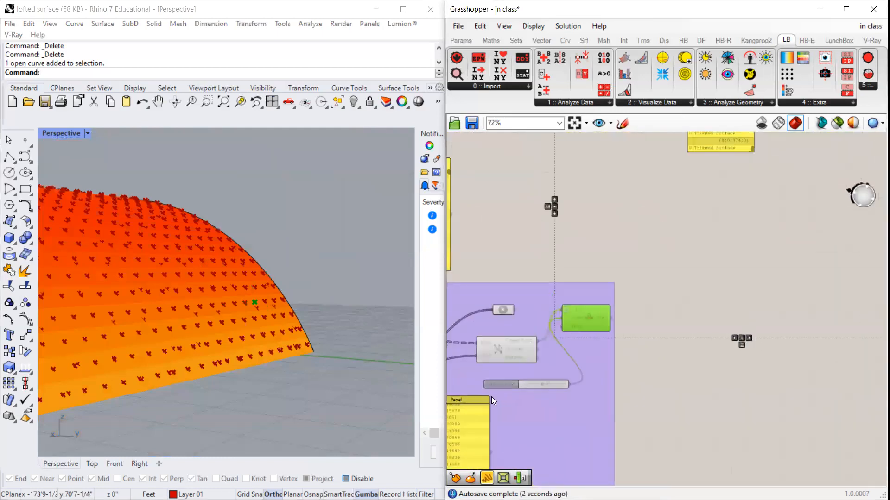
drag(554, 379, 579, 384)
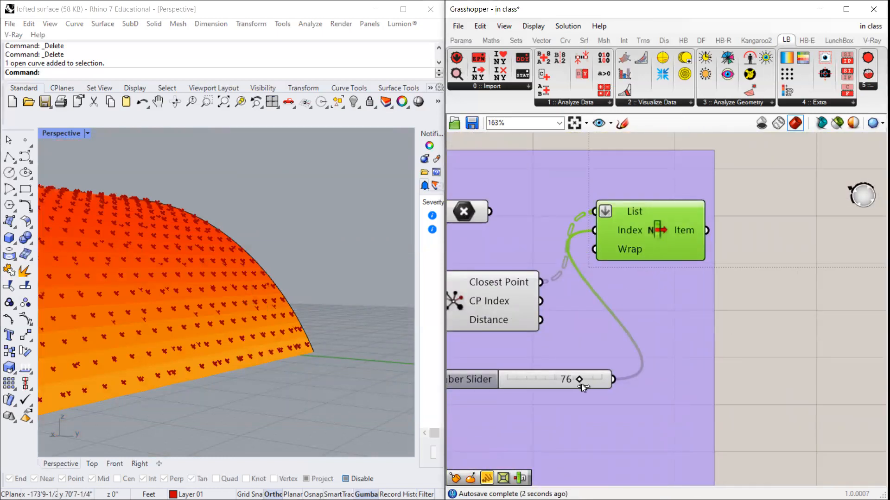
Step: Examine how the highlighted facade panel and its closest test point at index 77 line up on the low-radiation side of the vault
scroll(343, 298, down, 5)
right_drag(343, 297, 270, 312)
scroll(271, 312, up, 8)
shift+right_drag(249, 345, 194, 286)
scroll(196, 273, up, 3)
scroll(226, 319, up, 3)
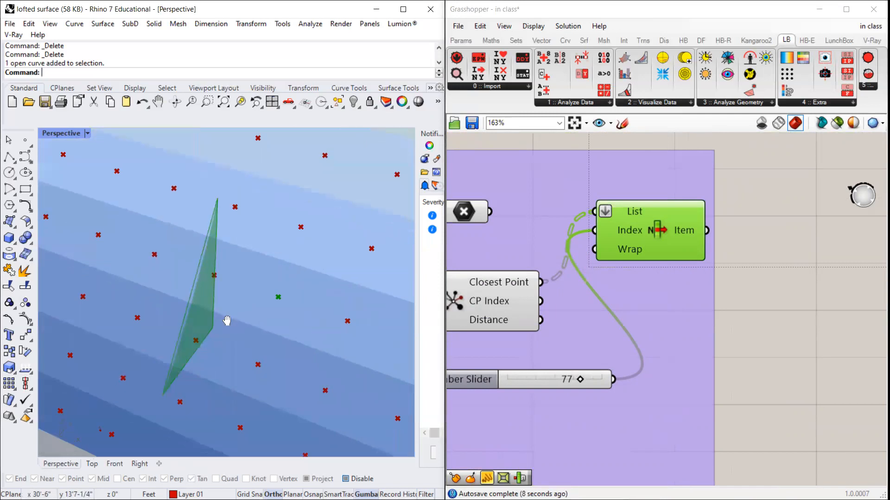
scroll(204, 265, down, 4)
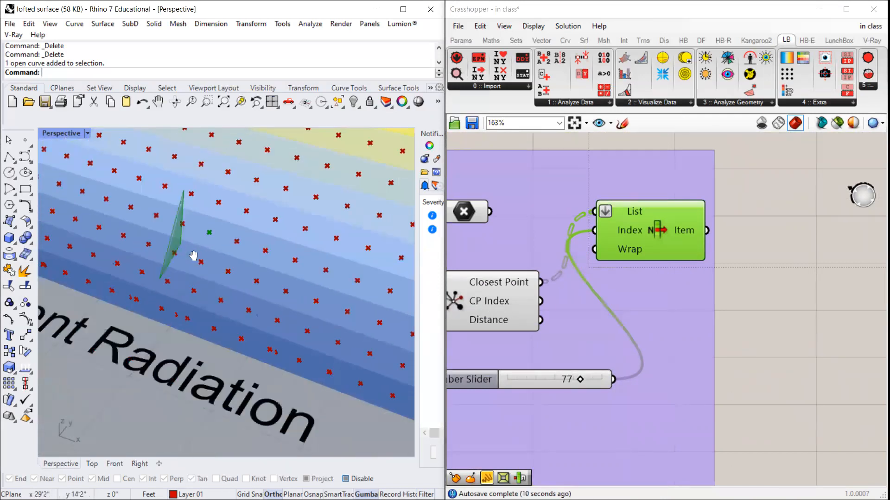
right_drag(235, 306, 200, 284)
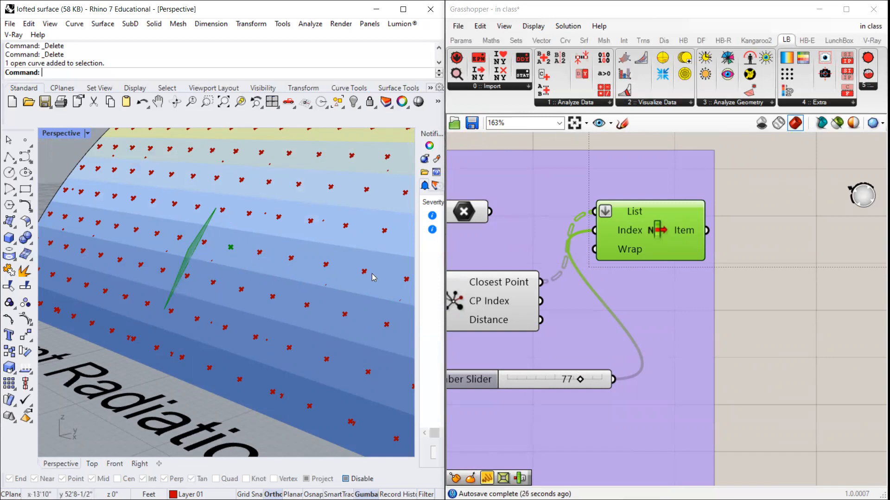
scroll(798, 309, down, 3)
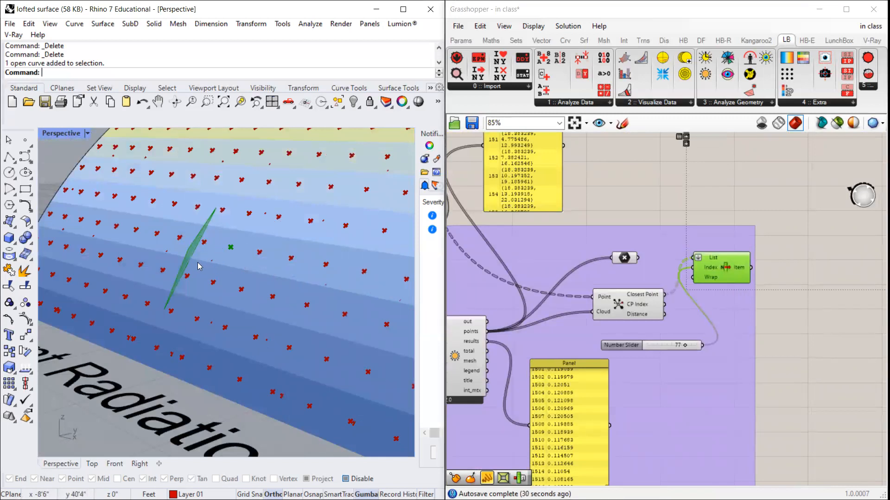
Step: Align the List Item component with Closest Point and shift its number slider slightly beneath them
mouse_move(710, 278)
drag(732, 278, 743, 314)
drag(631, 348, 621, 344)
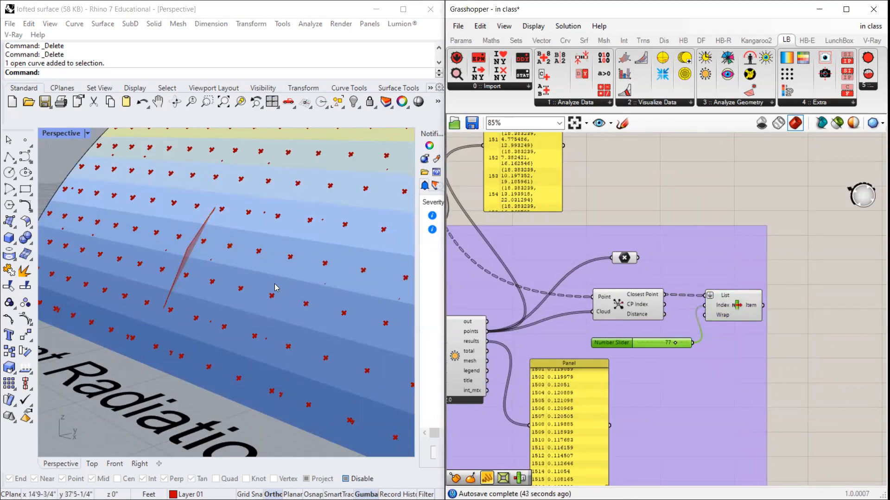
Step: Place a copy of the radiation results panel below List Item and feed it the Closest Point output
scroll(274, 284, down, 5)
scroll(241, 285, down, 3)
scroll(259, 283, up, 4)
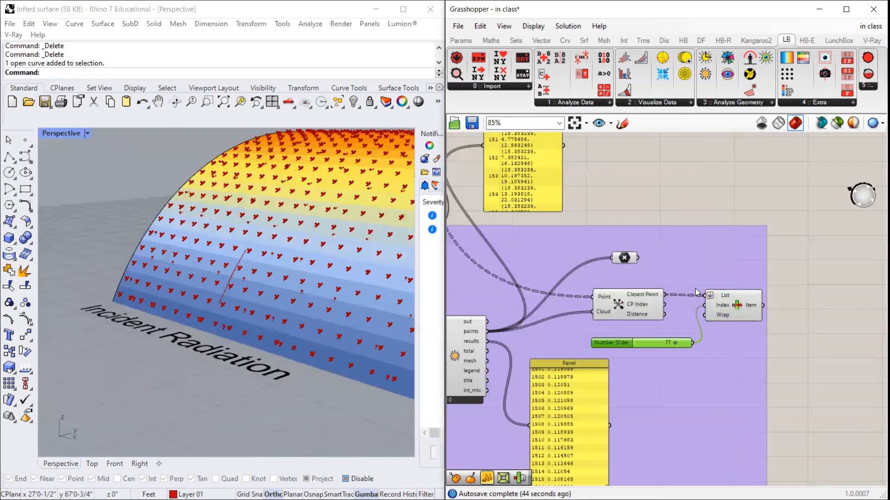
scroll(673, 302, down, 1)
alt+drag(594, 364, 746, 378)
drag(663, 268, 699, 394)
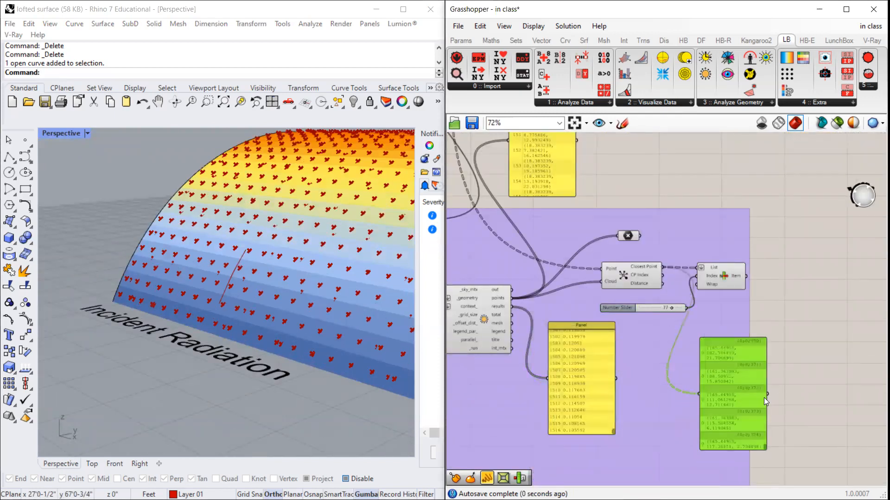
Step: Compare the last branch paths of the closest points panel and the trimmed surfaces panel, moving the latter clear of its number slider
scroll(783, 378, up, 3)
scroll(764, 426, down, 1)
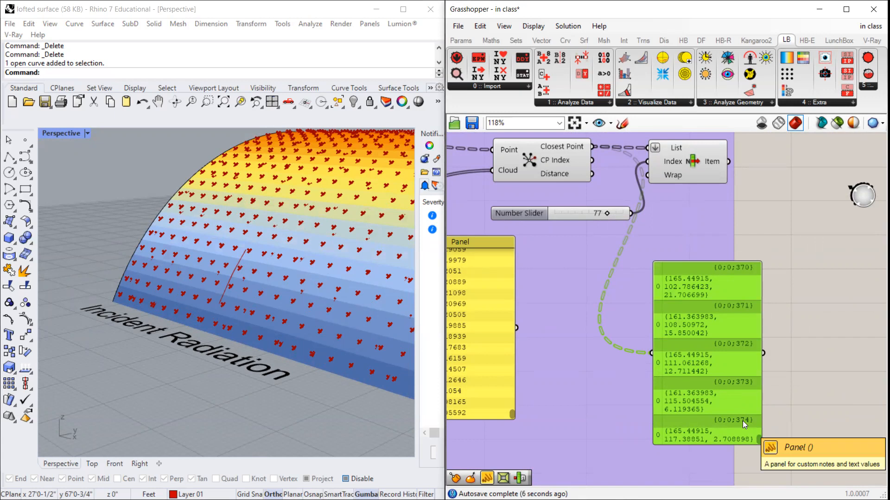
scroll(742, 421, down, 5)
scroll(643, 308, up, 2)
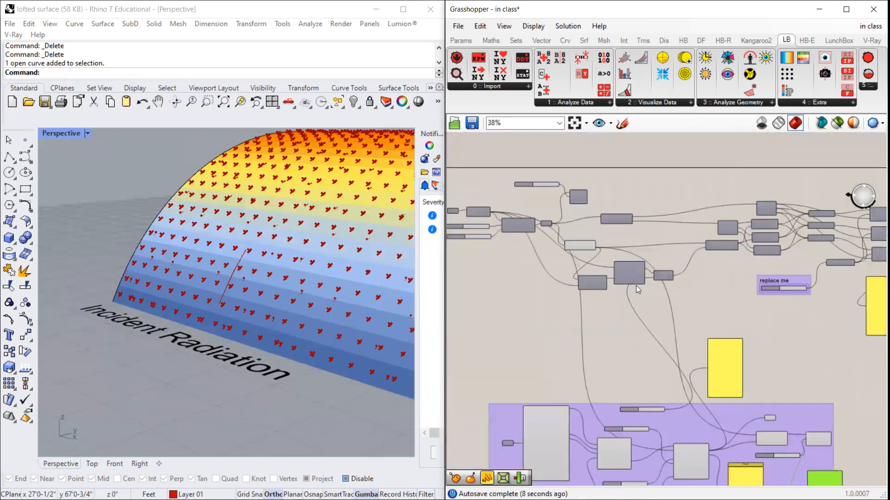
scroll(636, 285, up, 5)
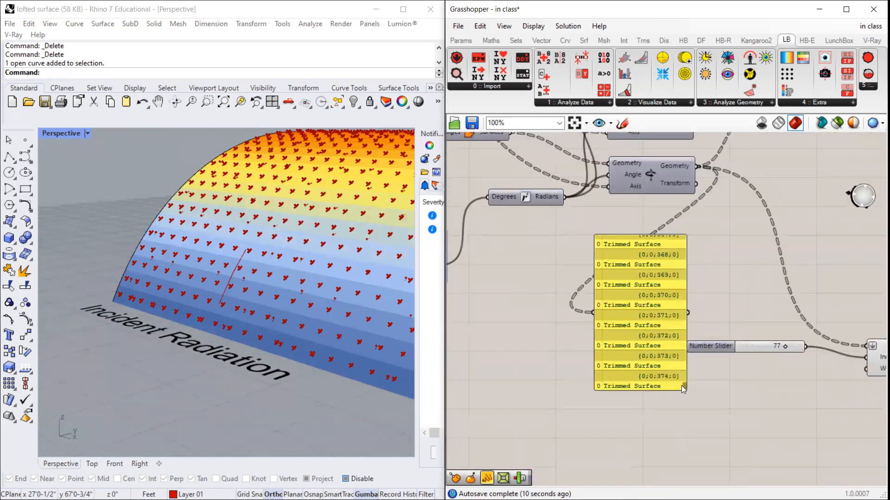
scroll(667, 386, up, 2)
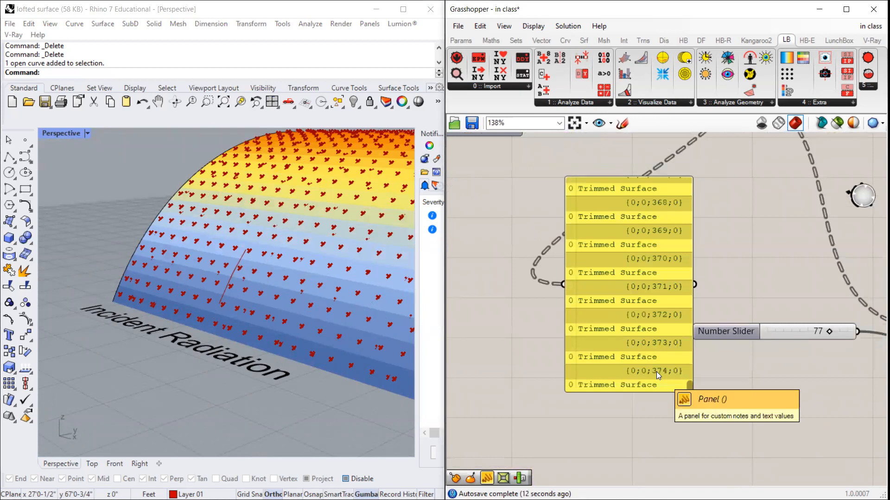
drag(655, 317, 592, 315)
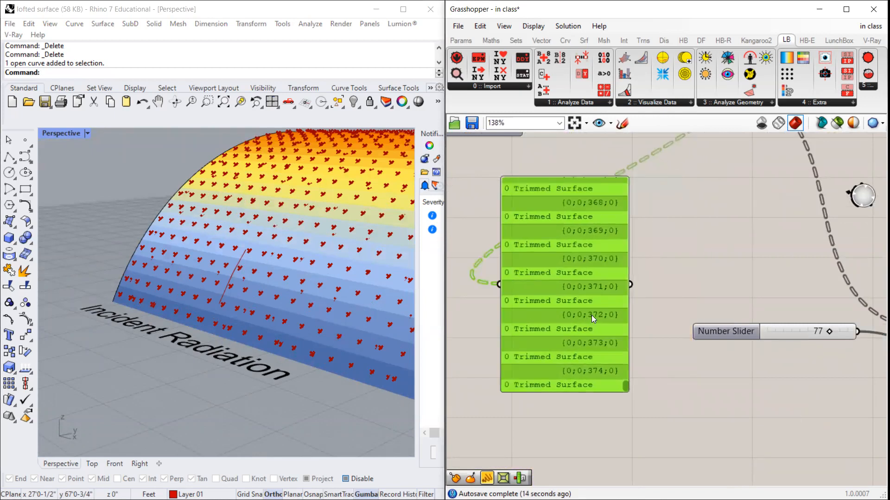
scroll(593, 315, down, 6)
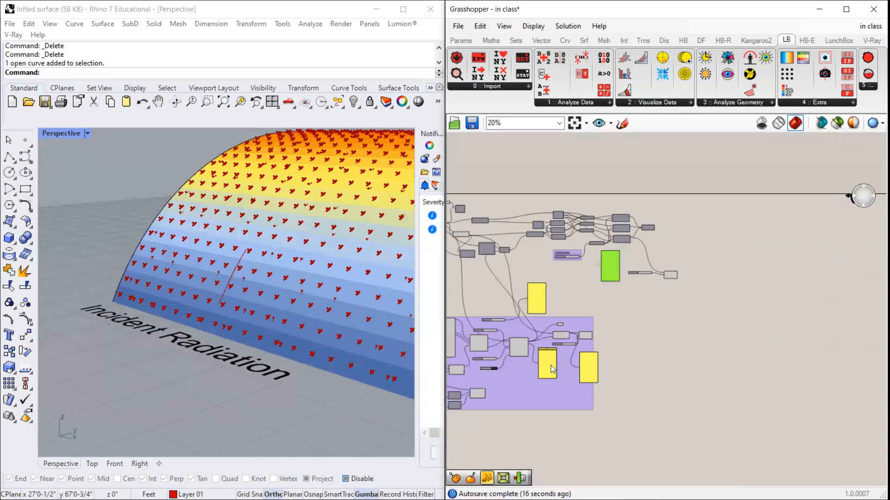
scroll(551, 365, up, 3)
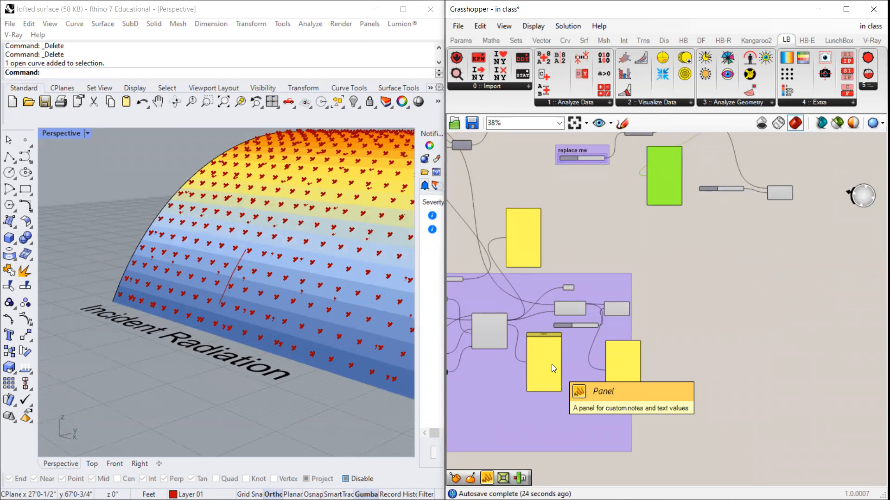
Step: Examine the panel of radiation results against the points and results outputs of the Ladybug radiation component
scroll(703, 278, down, 2)
scroll(650, 303, up, 3)
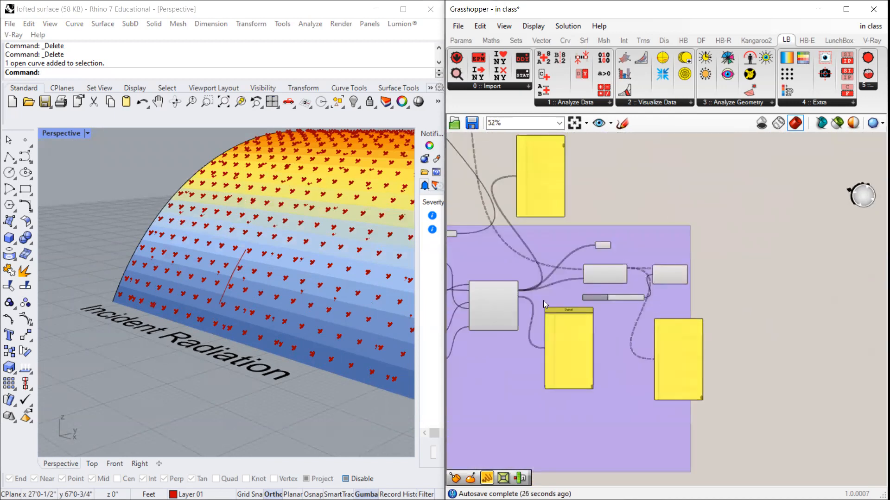
scroll(543, 300, up, 2)
scroll(484, 343, down, 2)
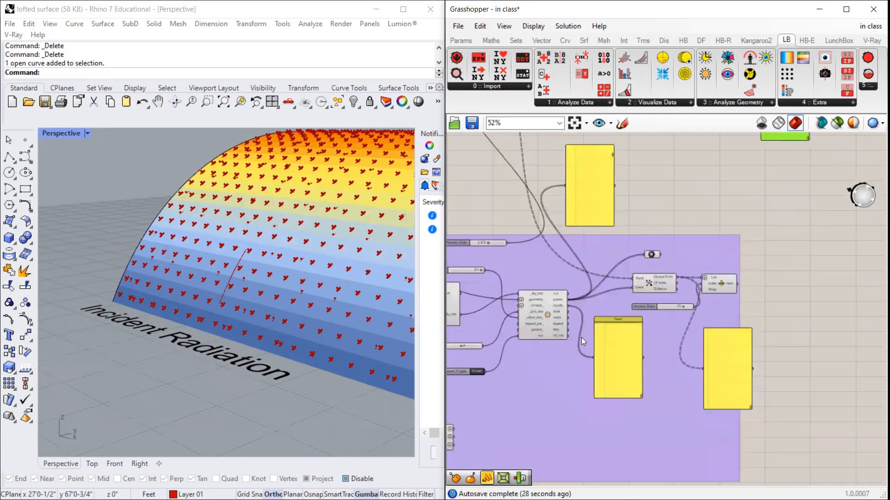
scroll(664, 342, up, 4)
drag(664, 343, 650, 335)
scroll(588, 336, down, 4)
scroll(825, 321, up, 3)
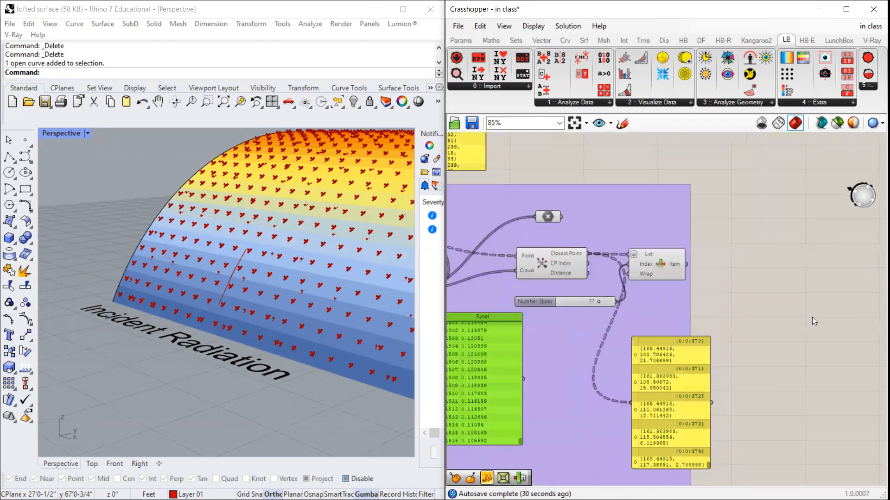
scroll(715, 291, down, 3)
scroll(648, 289, up, 3)
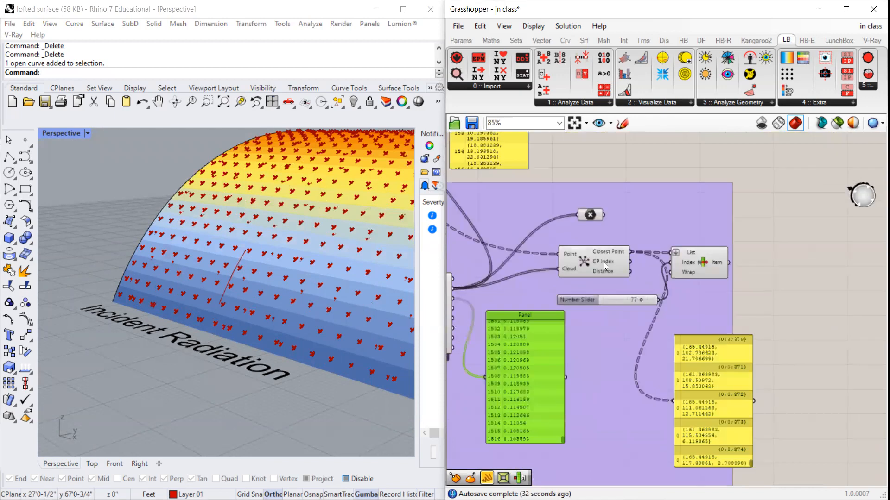
Step: Compare the closest point coordinates in the copied panel with the index numbers of the radiation results list
mouse_move(623, 258)
click(720, 384)
scroll(707, 367, up, 3)
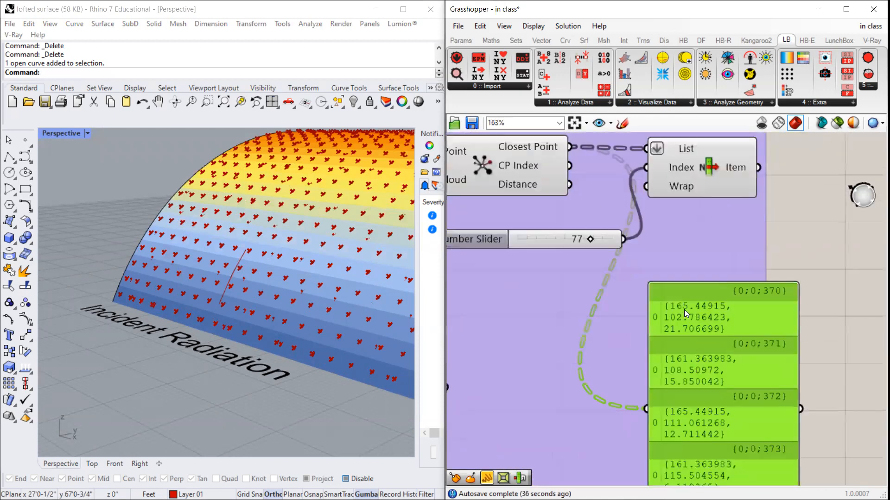
scroll(698, 327, down, 2)
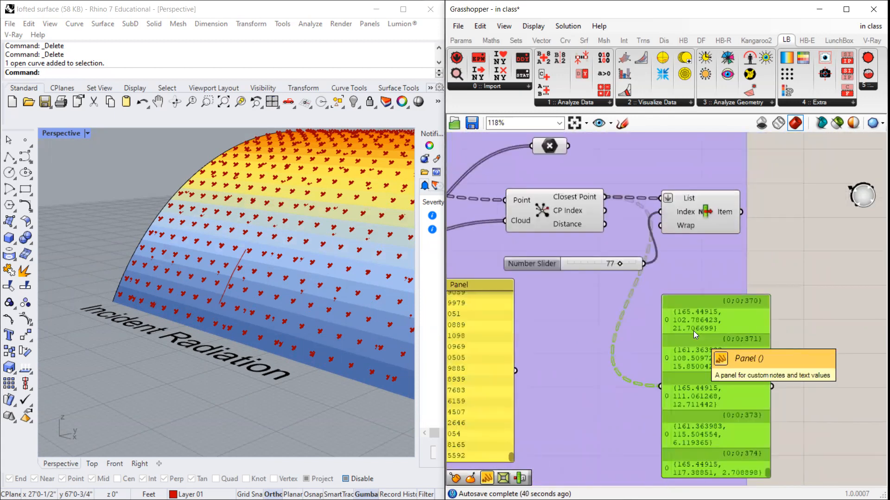
scroll(694, 331, down, 2)
click(573, 356)
drag(573, 355, 571, 357)
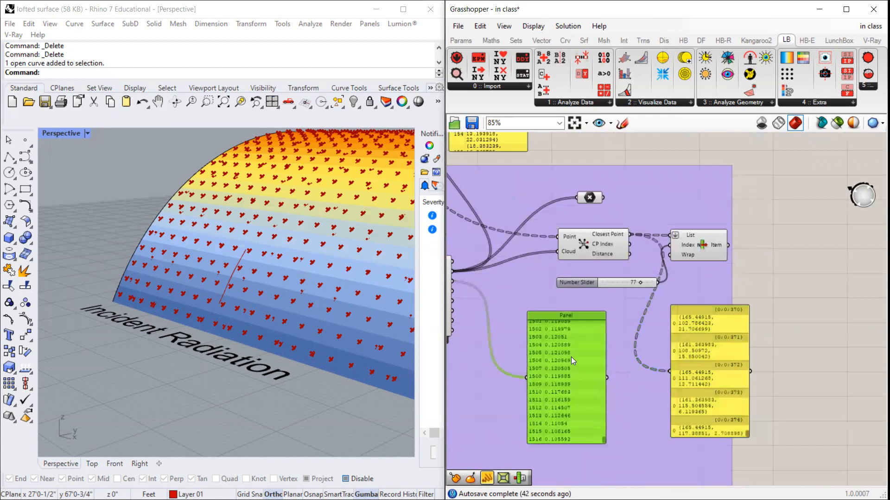
scroll(571, 356, down, 2)
scroll(571, 357, up, 2)
drag(571, 356, 566, 348)
scroll(565, 350, up, 1)
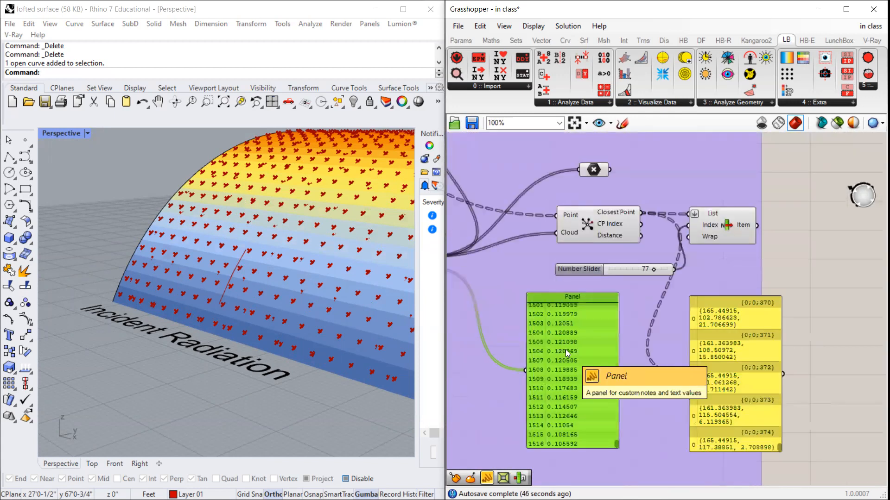
drag(564, 349, 564, 341)
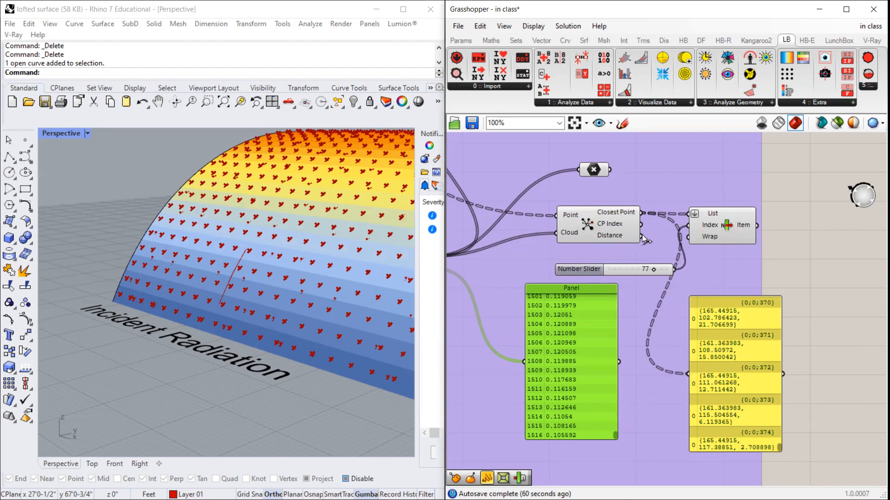
Step: Inspect the Closest Point component's outputs and feed Distance into the copied panel
mouse_move(628, 214)
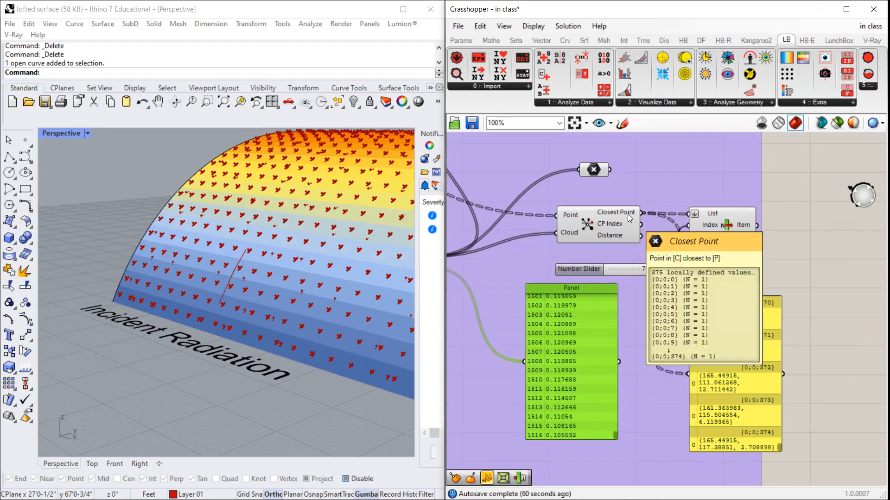
mouse_move(617, 237)
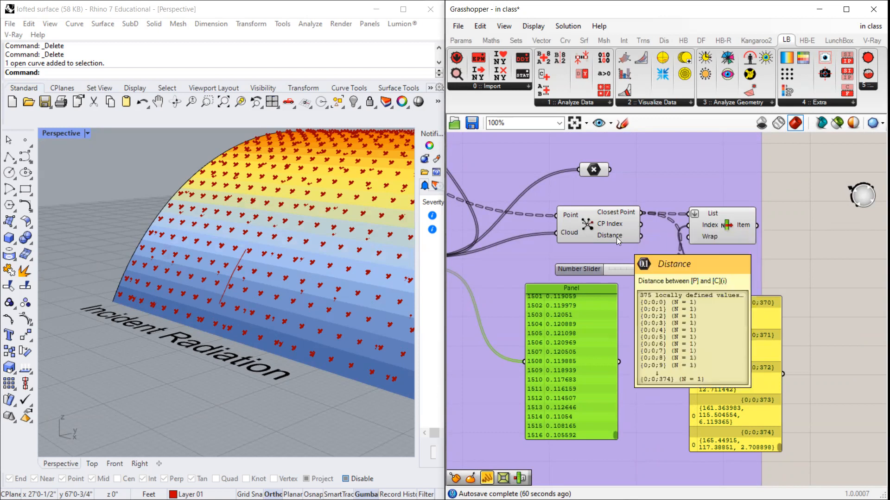
drag(641, 285, 721, 345)
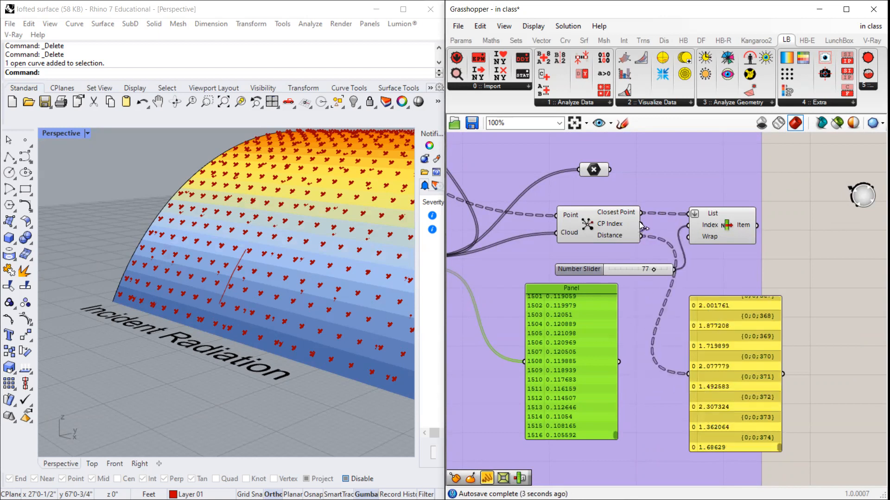
Step: Feed the CP Index output into the copied panel and examine the list of indices from its first entry
drag(641, 224, 689, 371)
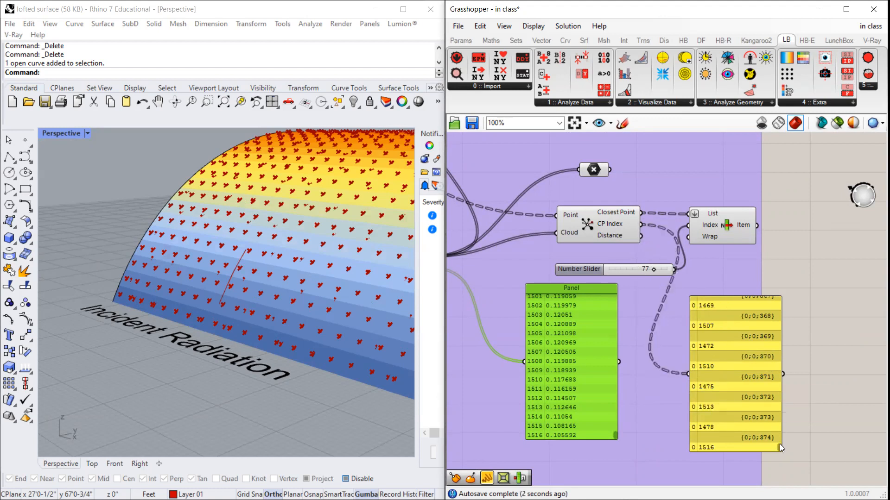
drag(779, 445, 772, 291)
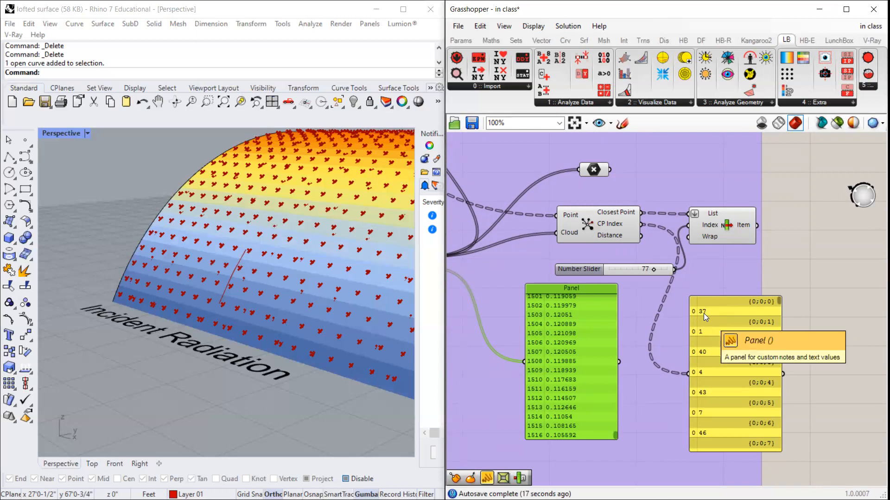
Step: Duplicate the closest point index panel beside the original, feed the copy from the Closest Point output, and compare the indices with the coordinates
drag(714, 329, 699, 329)
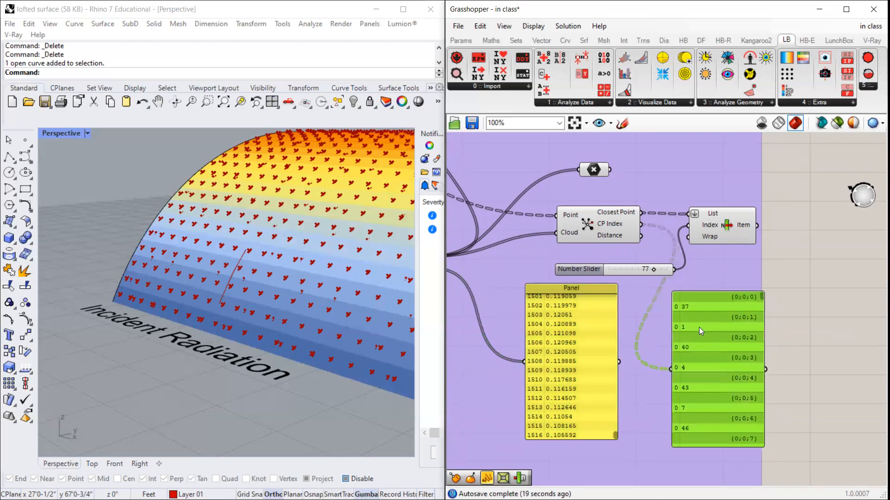
right_drag(690, 312, 745, 306)
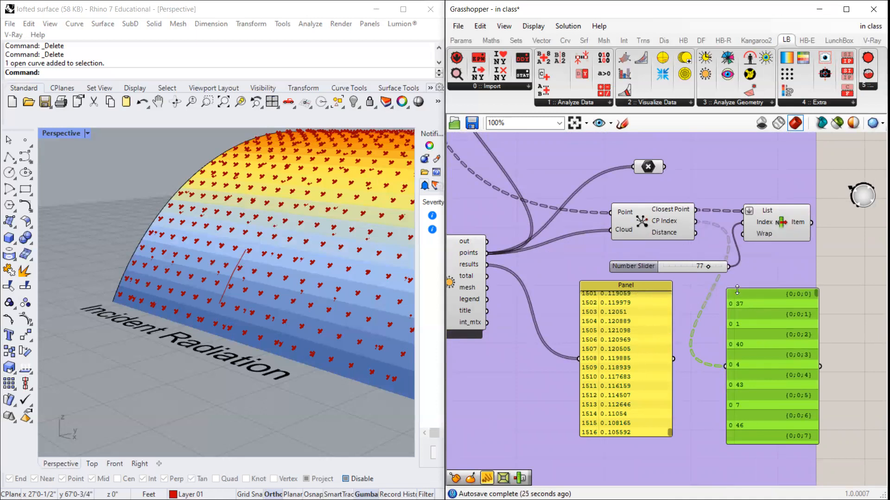
scroll(751, 303, up, 3)
scroll(799, 348, down, 2)
scroll(734, 320, down, 3)
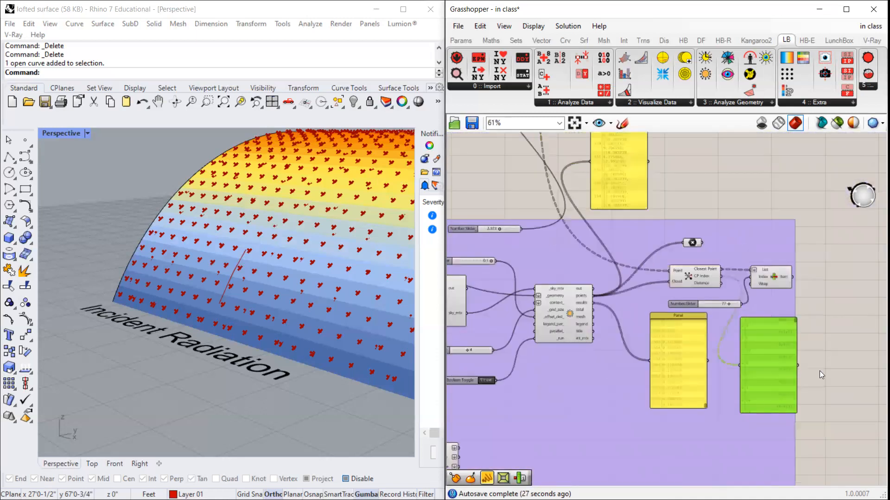
scroll(819, 371, up, 4)
alt+drag(657, 340, 816, 344)
drag(554, 141, 756, 358)
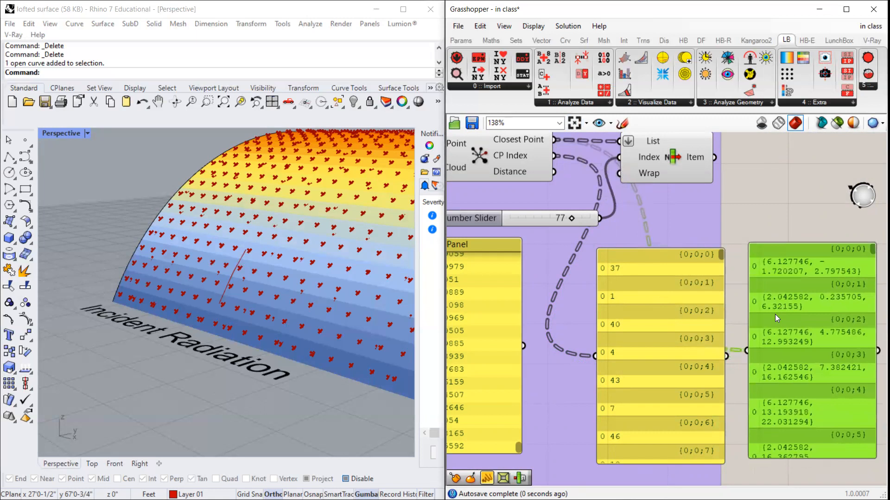
scroll(774, 314, down, 3)
click(696, 335)
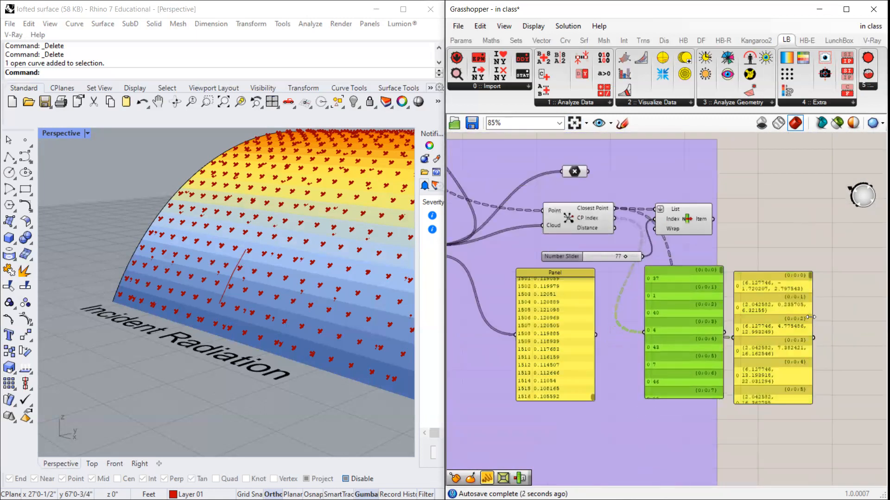
scroll(811, 315, up, 1)
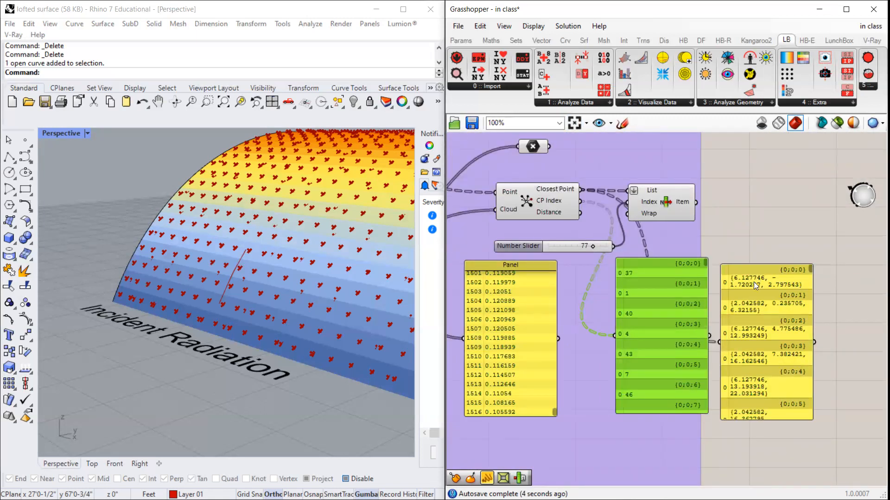
scroll(729, 292, up, 2)
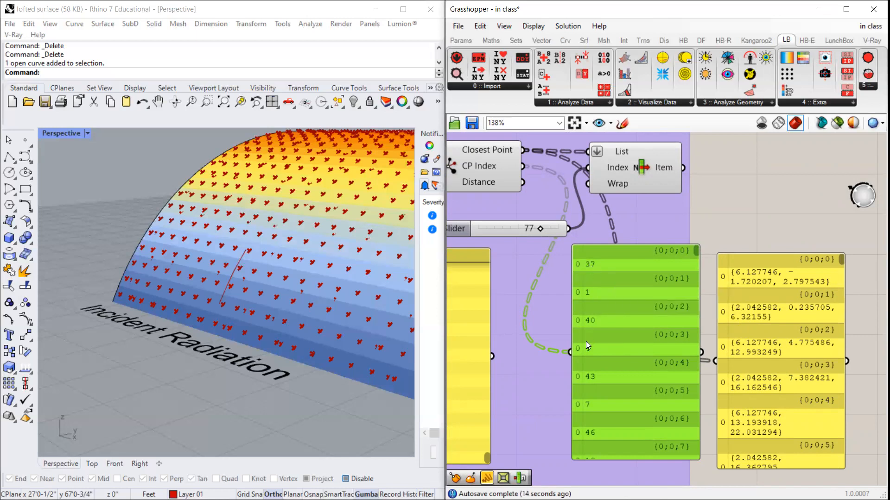
scroll(534, 318, down, 2)
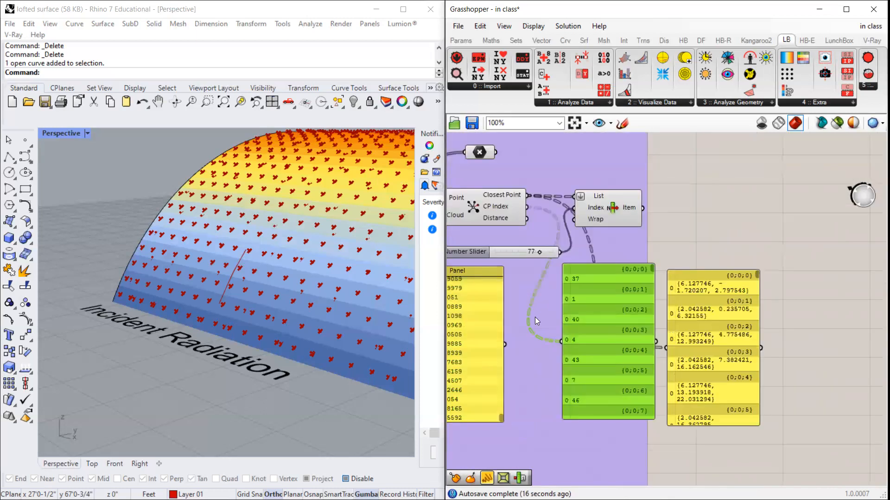
Step: Flatten the Closest Point and CP Index outputs of the Closest Point component
scroll(520, 210, up, 3)
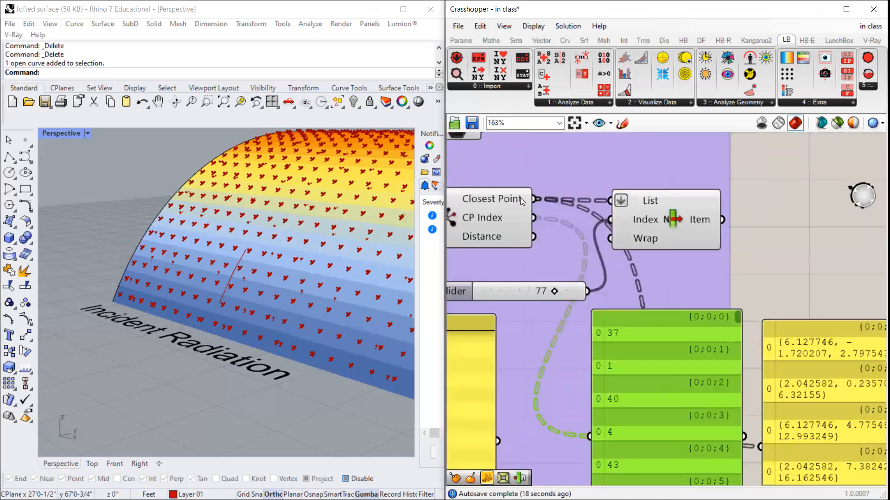
right_click(519, 196)
click(540, 260)
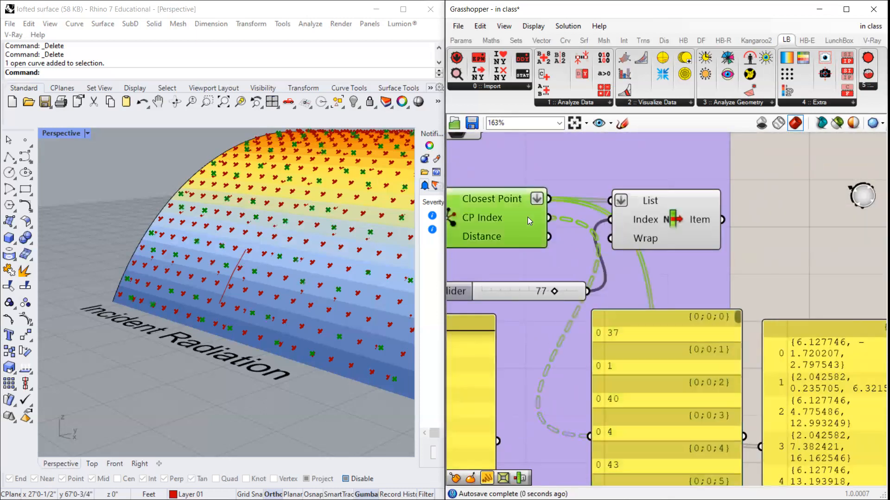
right_click(528, 217)
click(559, 260)
Step: Compare the flattened list of closest point indices with the matching coordinates, rearranging the two panels side by side
scroll(558, 259, down, 3)
scroll(747, 360, up, 3)
drag(719, 354, 718, 347)
scroll(717, 348, down, 3)
scroll(659, 314, up, 2)
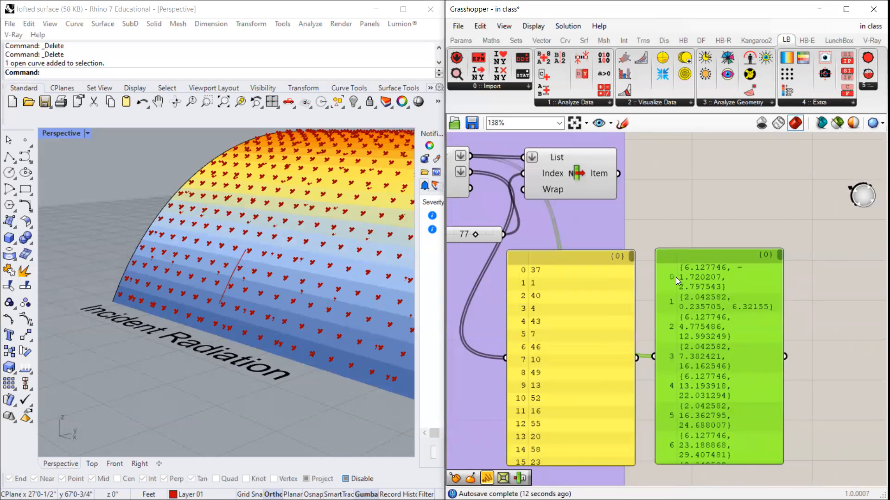
drag(676, 277, 708, 270)
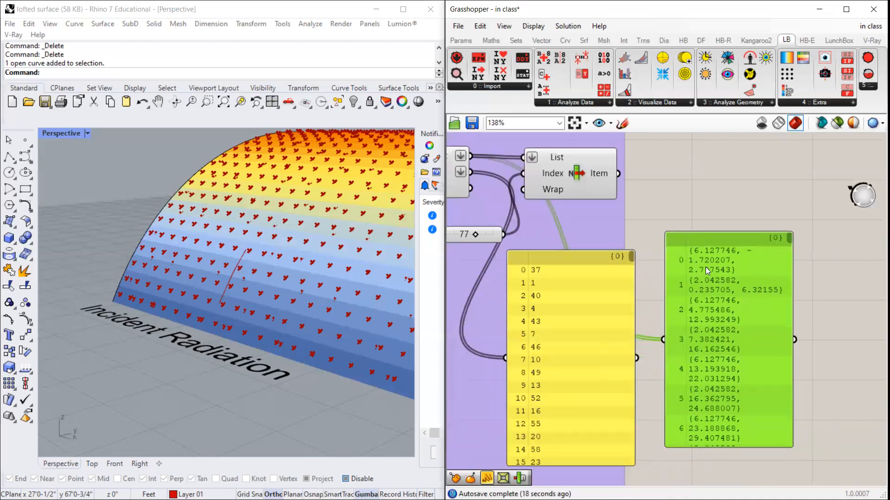
scroll(706, 267, down, 2)
scroll(558, 245, up, 2)
drag(806, 292, 798, 308)
drag(617, 320, 617, 314)
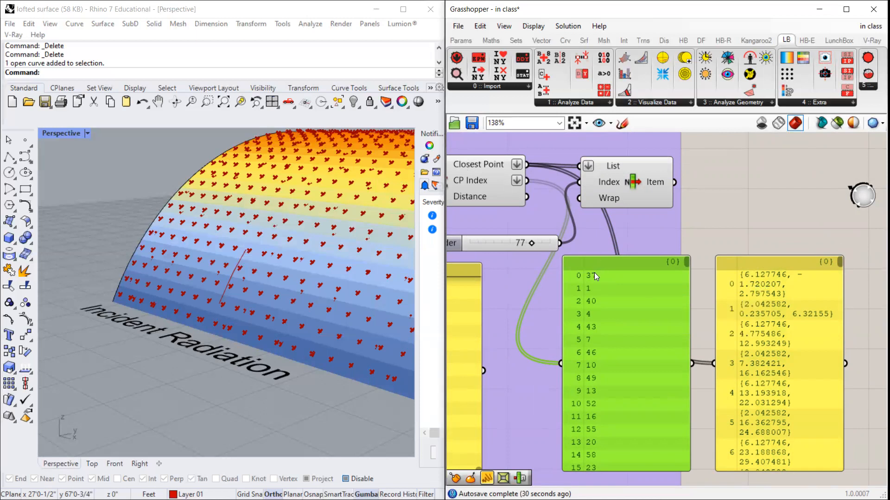
Step: Scroll back through the radiation results panel, then duplicate the index panel and feed the copy the points output of the Ladybug radiation component
scroll(608, 278, down, 4)
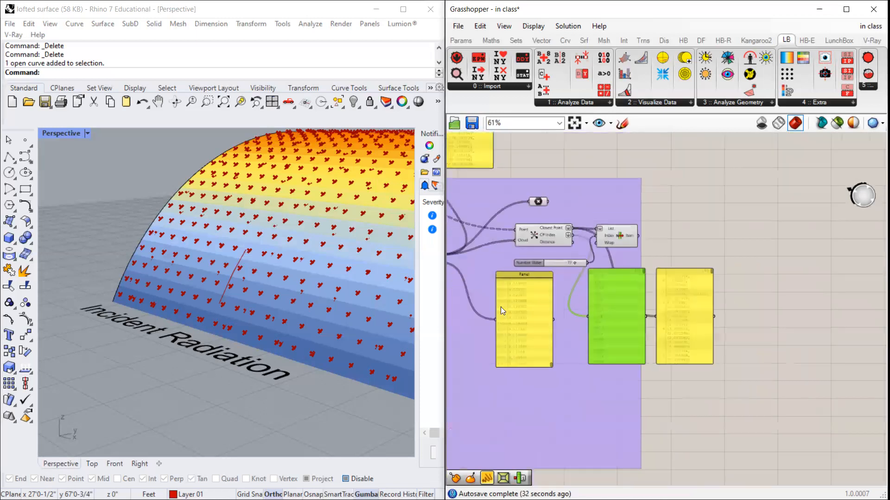
scroll(500, 307, up, 3)
drag(582, 401, 578, 315)
scroll(578, 315, down, 3)
scroll(615, 326, up, 2)
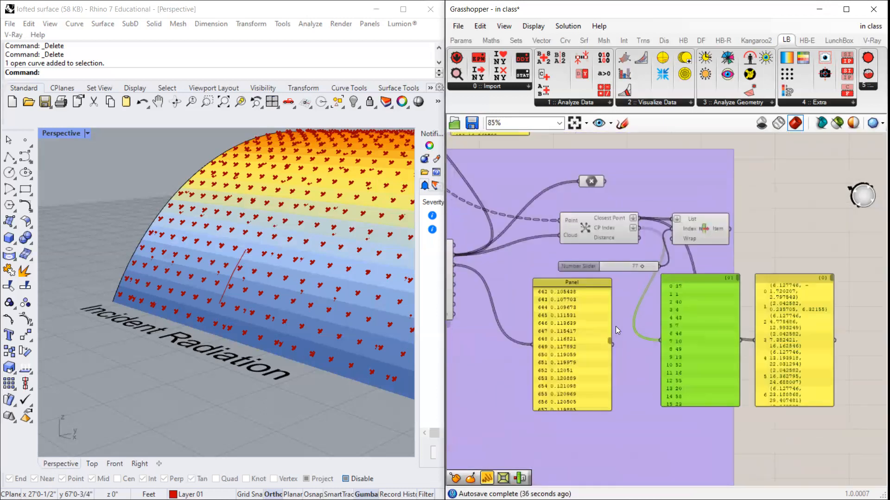
alt+drag(685, 328, 827, 254)
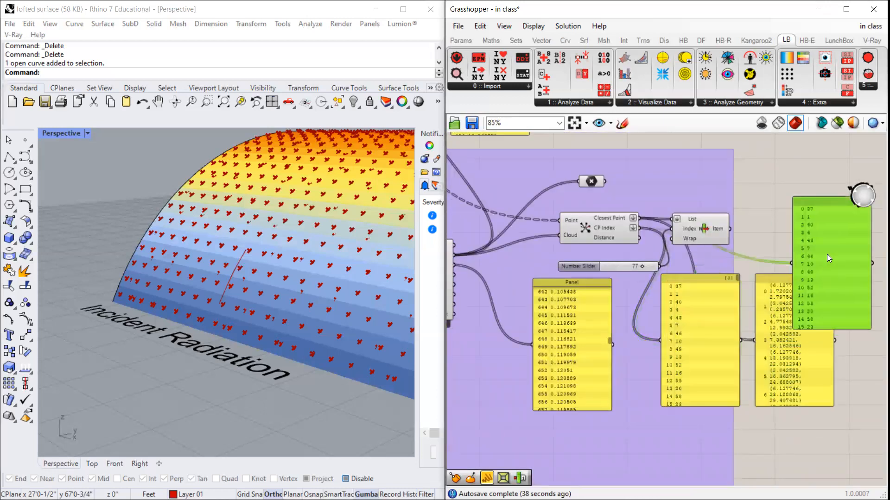
scroll(827, 254, down, 3)
drag(557, 257, 814, 323)
scroll(839, 326, up, 3)
scroll(650, 313, down, 3)
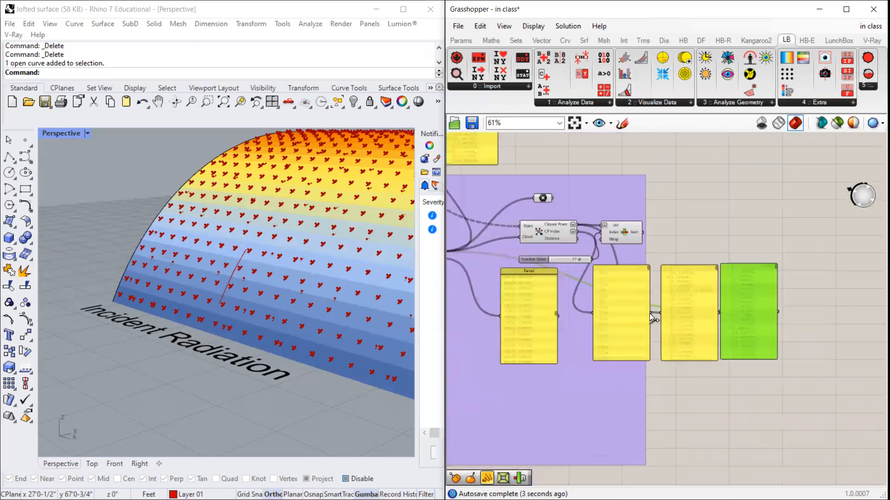
Step: Scroll the test points panel to index 37 and compare its coordinates with the first closest point
scroll(765, 297, up, 5)
mouse_move(804, 215)
mouse_down()
mouse_move(804, 230)
mouse_move(805, 209)
mouse_up()
scroll(801, 225, up, 1)
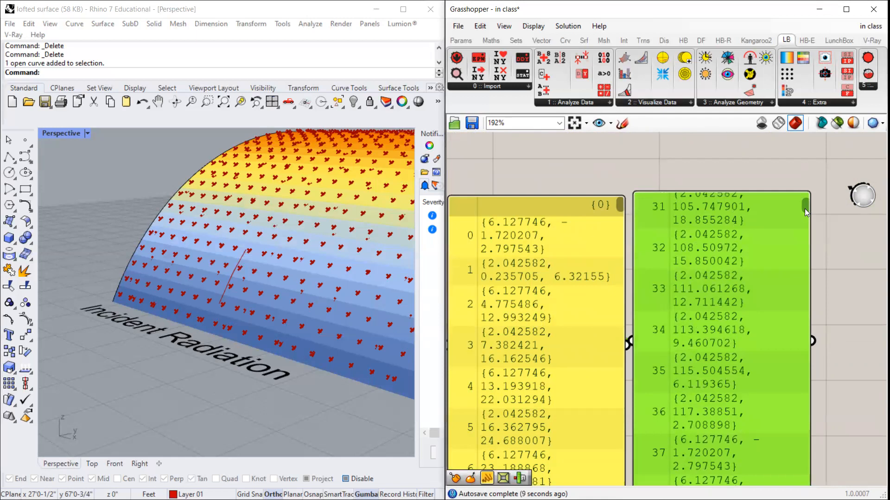
scroll(820, 356, down, 2)
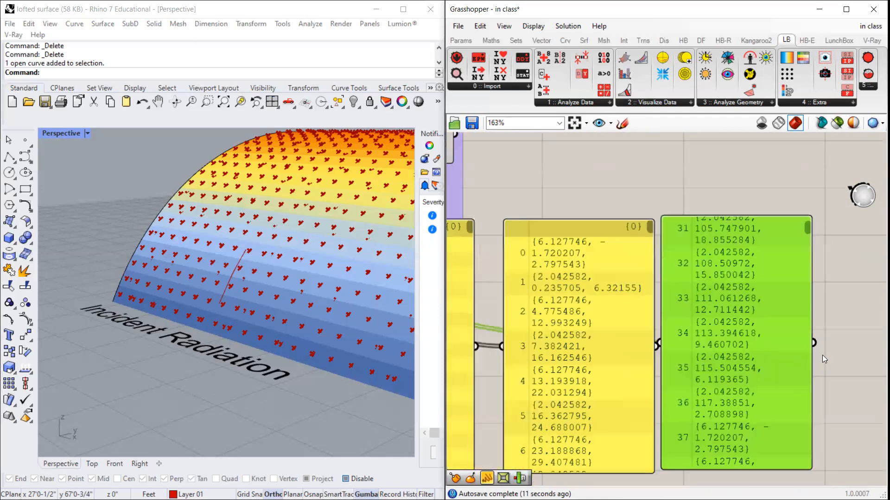
drag(809, 248, 809, 248)
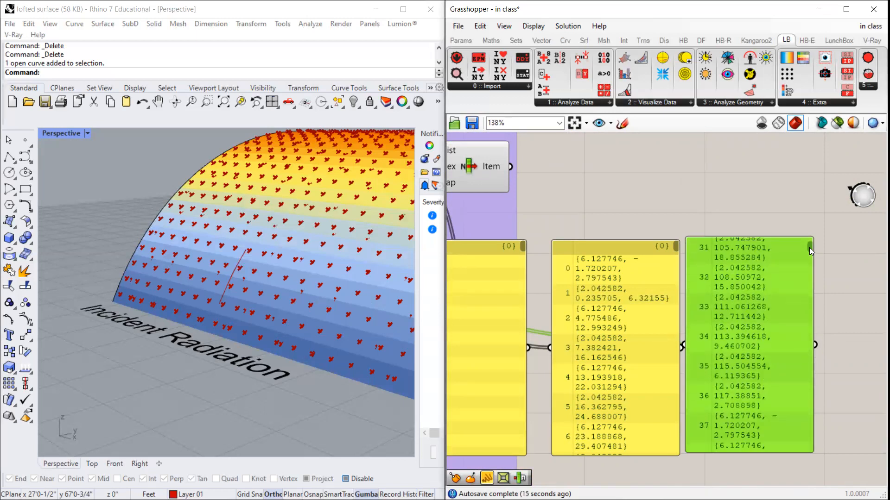
drag(766, 310, 765, 153)
scroll(618, 272, up, 1)
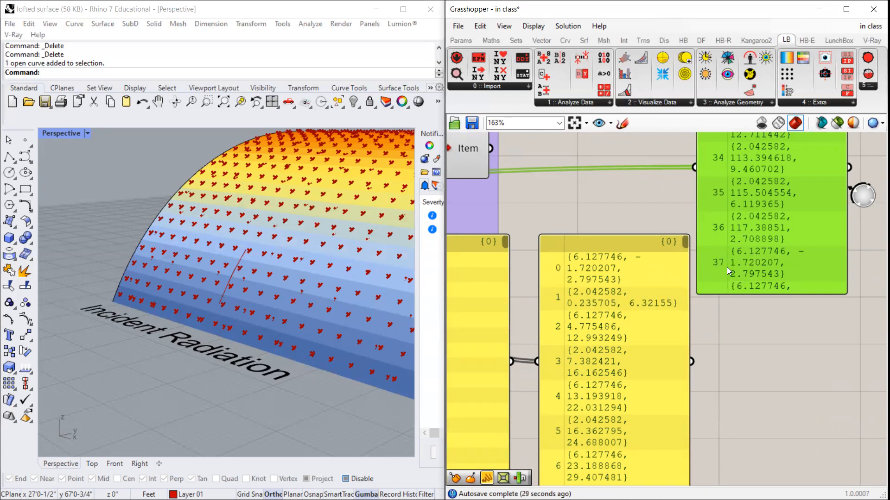
scroll(803, 274, down, 3)
scroll(730, 270, down, 2)
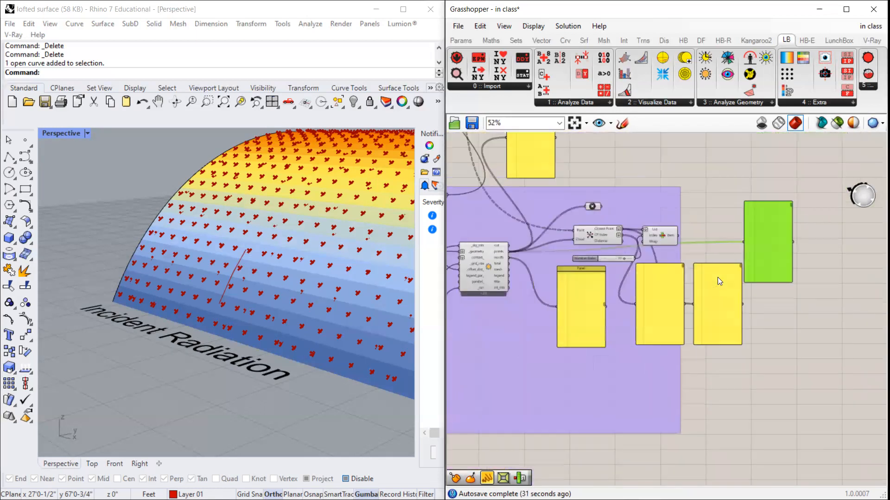
Step: Move the index panel and the List Item component to make room around the Closest Point wires
scroll(576, 255, up, 2)
scroll(576, 255, down, 1)
scroll(581, 207, up, 3)
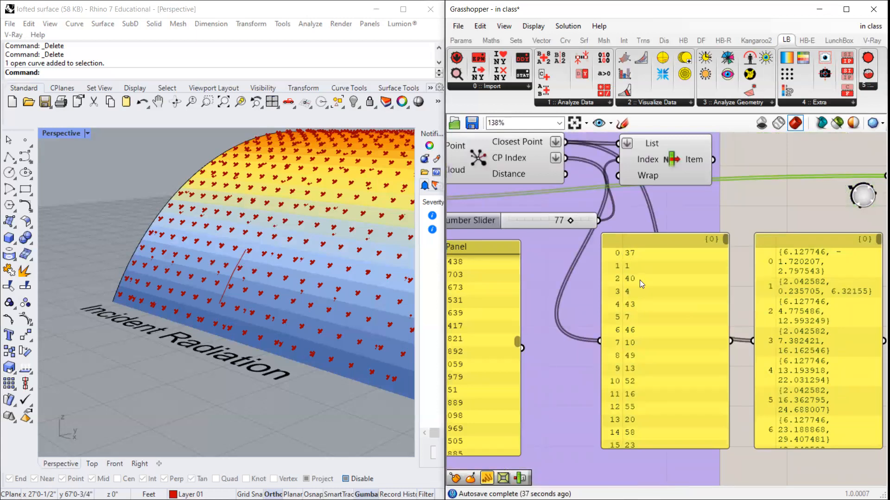
drag(640, 280, 631, 298)
drag(671, 160, 726, 174)
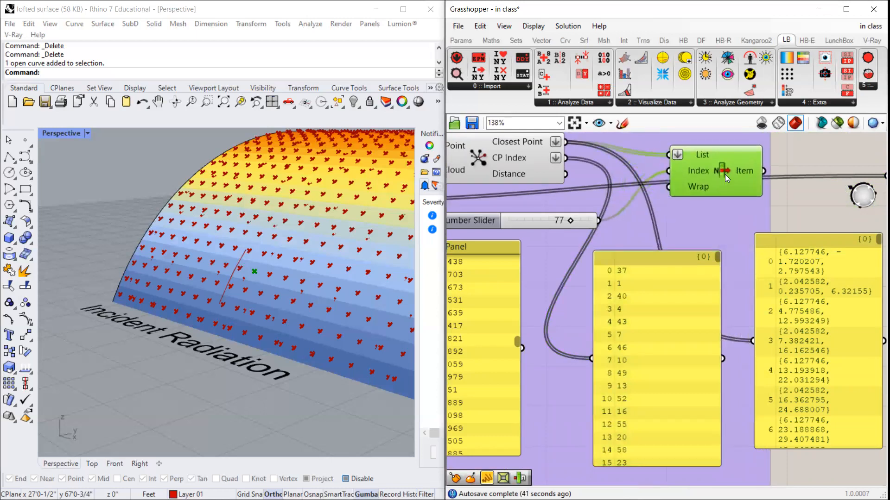
Step: Delete the closest point coordinates panel and the test points panel
scroll(612, 247, down, 4)
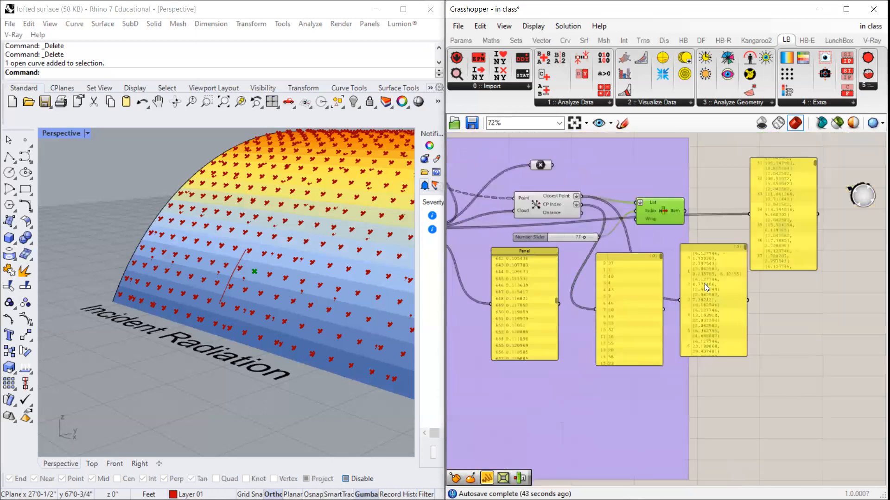
click(706, 286)
key(Delete)
click(797, 225)
key(Delete)
Step: Duplicate the List Item component and place the copy below the original, beside the index panel
click(652, 206)
key(ctrl+c)
key(ctrl+v)
drag(657, 222, 716, 292)
scroll(564, 220, up, 2)
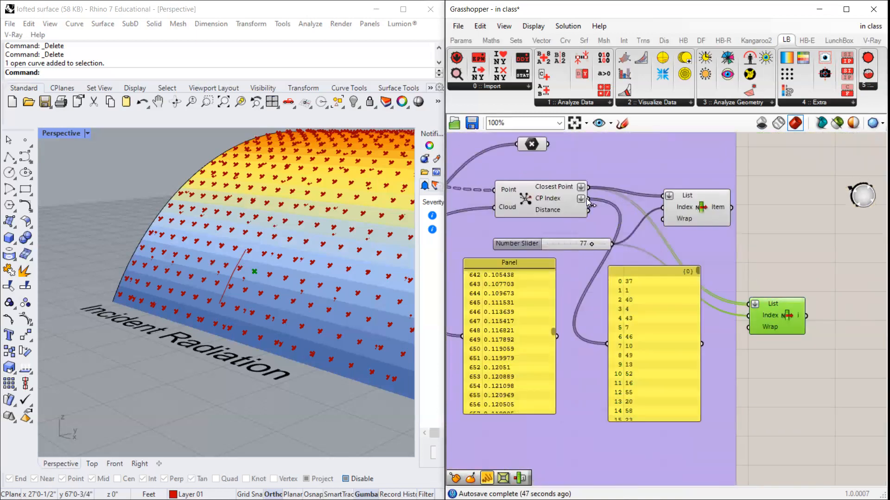
Step: Remove Flatten from the CP Index and Closest Point outputs of the Closest Point component
right_click(583, 198)
click(604, 249)
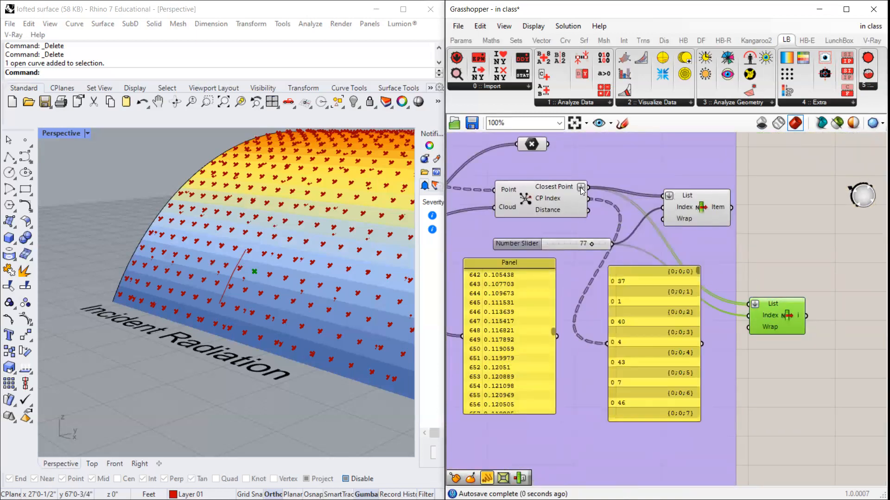
right_click(581, 189)
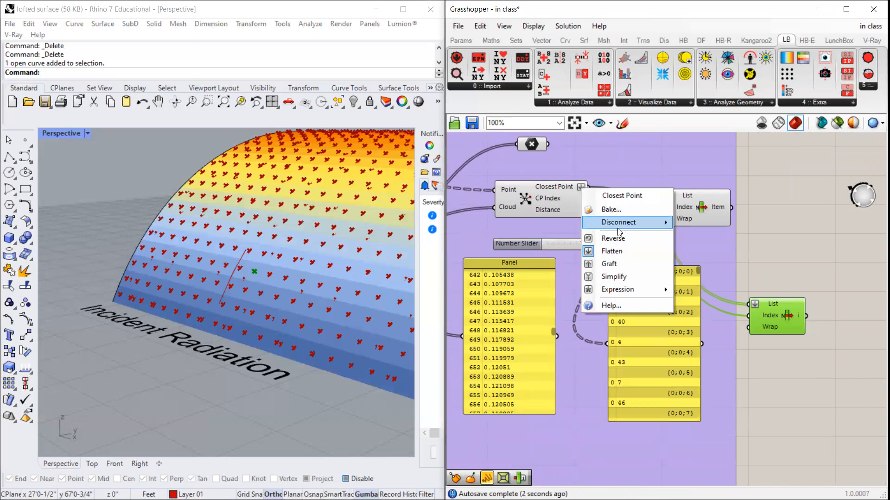
click(617, 251)
Step: Remove Flatten from the copied List Item's List input and connect CP Index to its Index input
drag(786, 314, 794, 271)
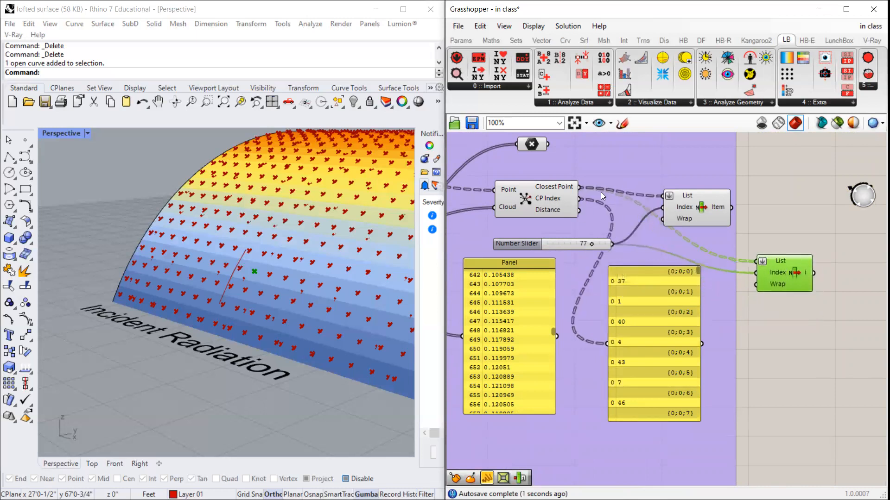
right_click(763, 262)
click(788, 351)
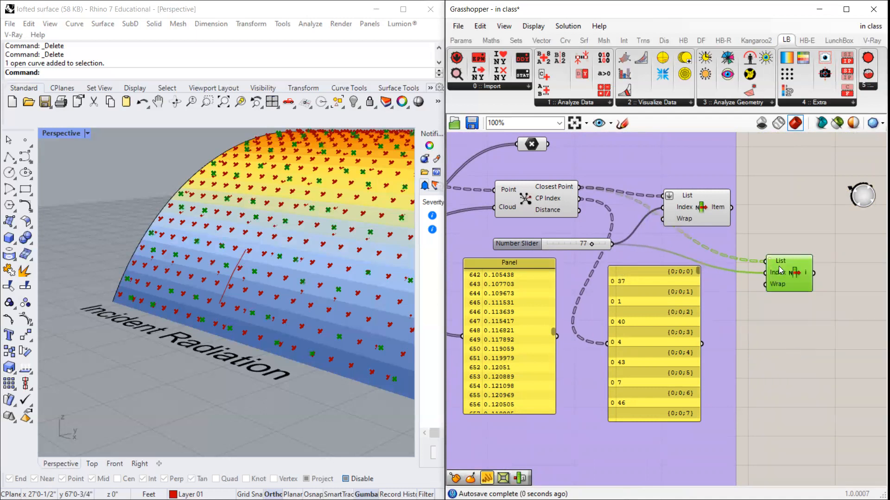
drag(579, 199, 744, 287)
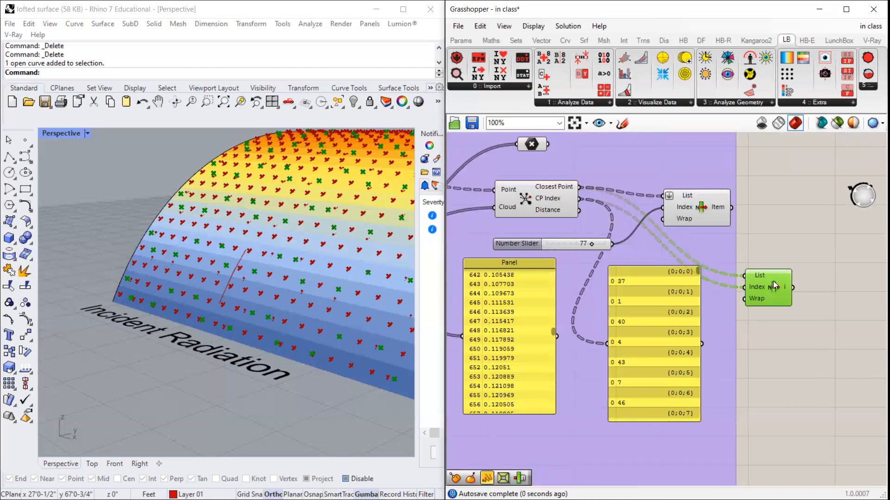
Step: Connect the radiation results panel to the copied List Item's List input, and move the index panel further down to clear the wires
scroll(774, 281, down, 1)
drag(592, 327, 752, 271)
drag(676, 352, 650, 448)
drag(779, 280, 721, 281)
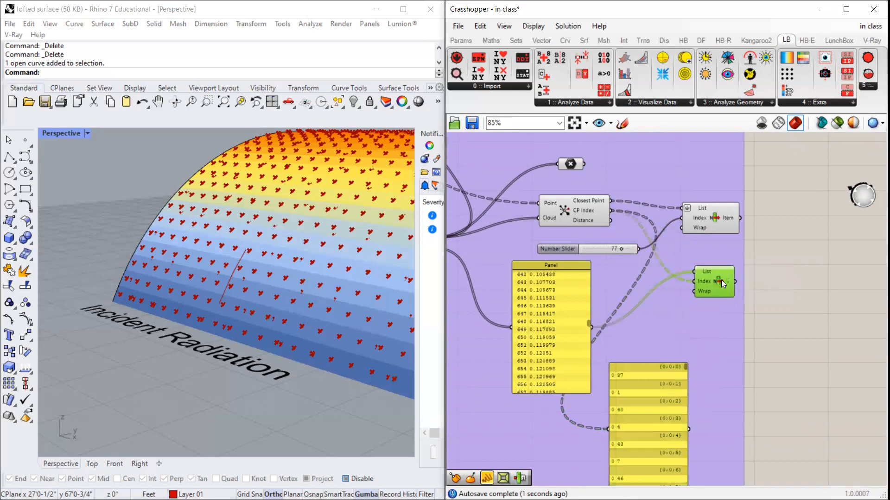
Step: Examine how the radiation results and the CP Index output feed the copied List Item, shifting it slightly closer to the results panel
scroll(737, 307, up, 2)
scroll(663, 312, down, 2)
scroll(603, 315, up, 2)
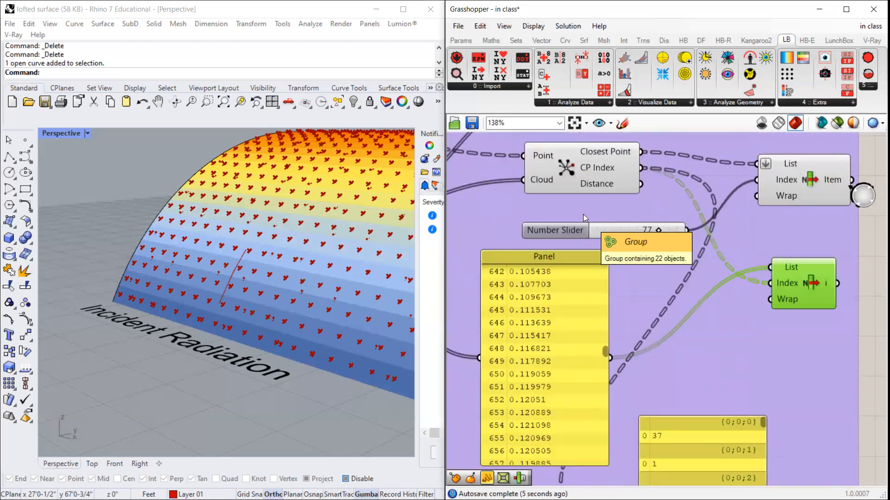
click(573, 322)
scroll(558, 323, down, 3)
scroll(484, 281, up, 2)
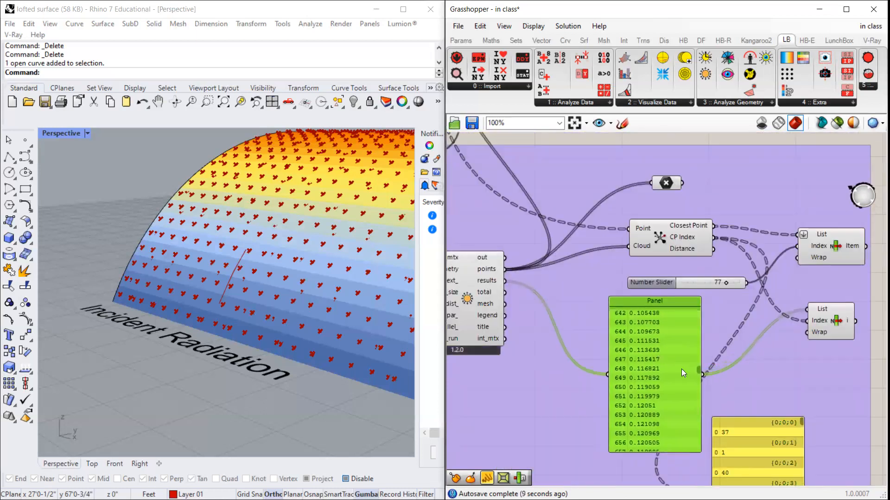
scroll(681, 370, down, 1)
right_drag(783, 348, 745, 353)
scroll(746, 353, up, 1)
drag(781, 333, 767, 326)
scroll(639, 405, up, 2)
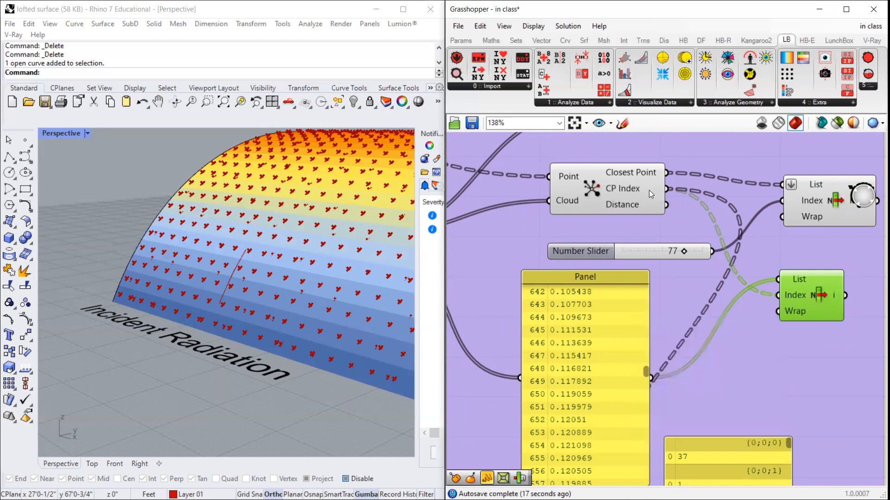
Step: Move the CP Index panel slightly closer beneath the copied List Item, and select the Closest Point component to review its connections
scroll(641, 187, down, 3)
drag(693, 393, 719, 373)
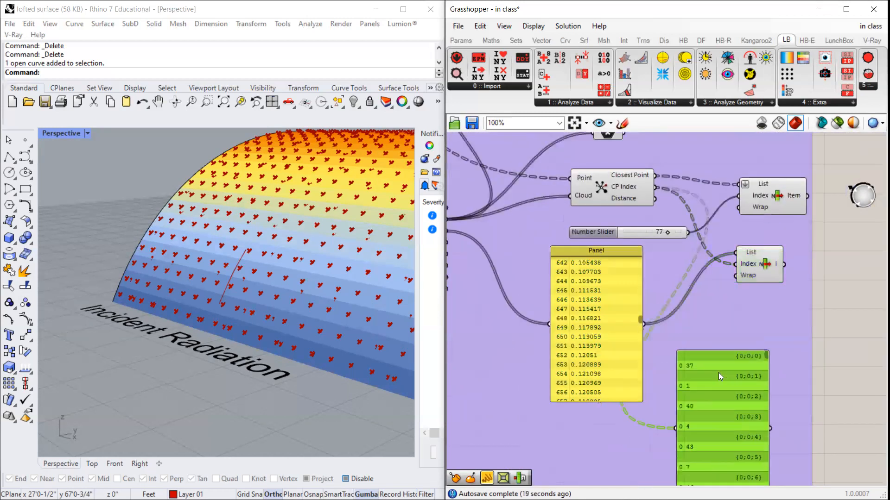
scroll(709, 366, up, 3)
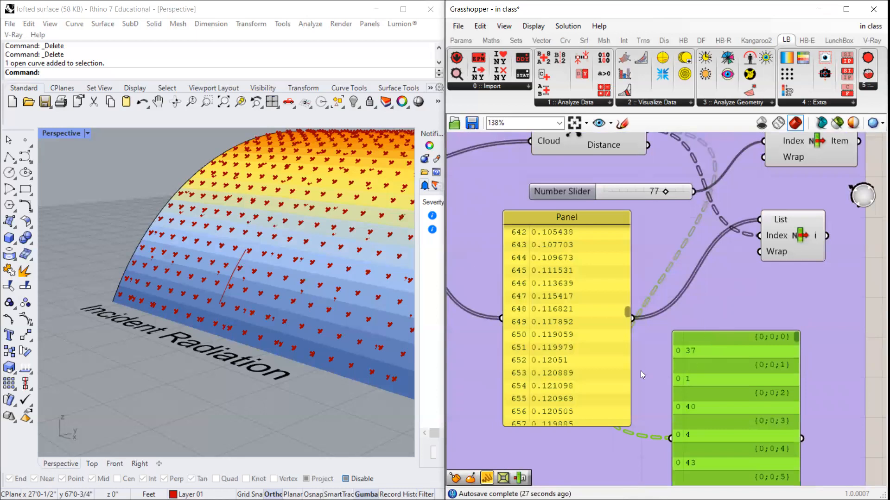
scroll(640, 371, down, 4)
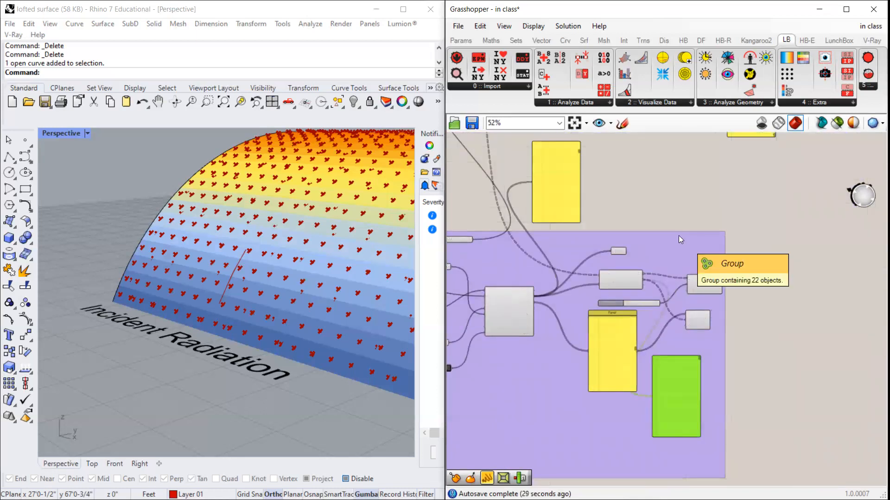
scroll(679, 235, down, 2)
scroll(674, 367, up, 5)
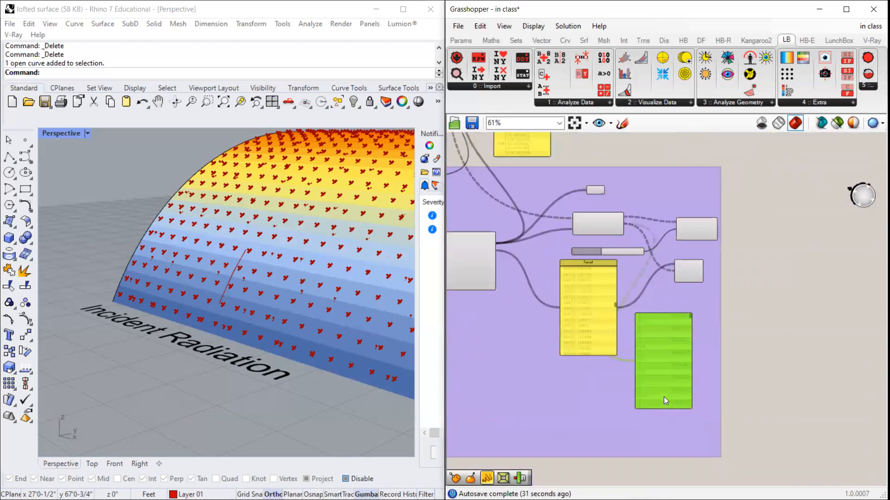
scroll(635, 309, down, 2)
scroll(562, 169, up, 2)
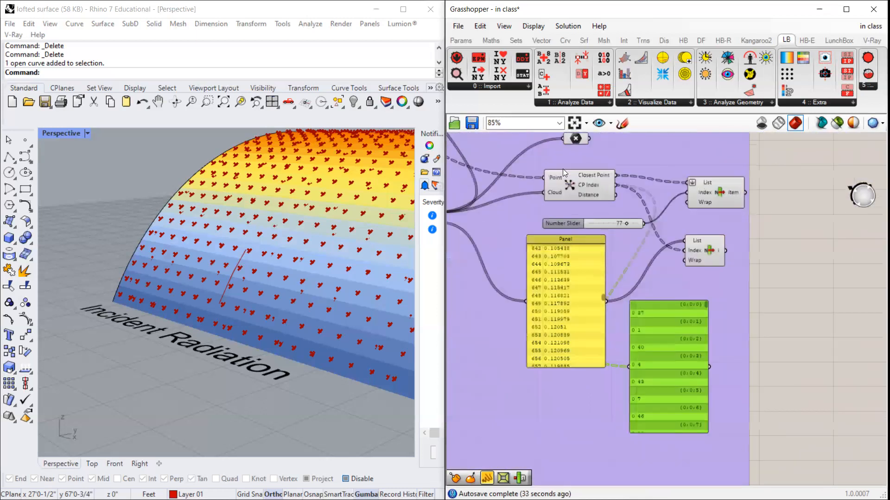
click(571, 176)
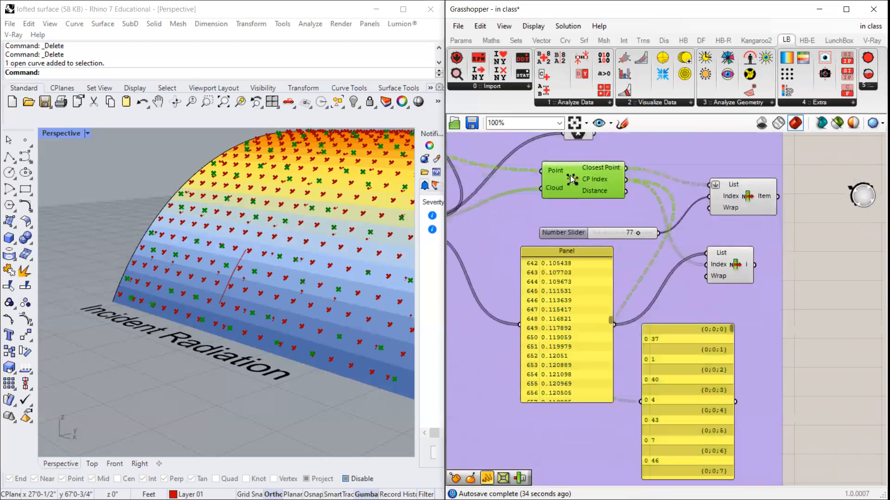
Step: Duplicate the index panel beyond the copied List Item and connect the List Item's output to the duplicate
click(741, 274)
drag(673, 392, 840, 331)
drag(757, 267, 809, 338)
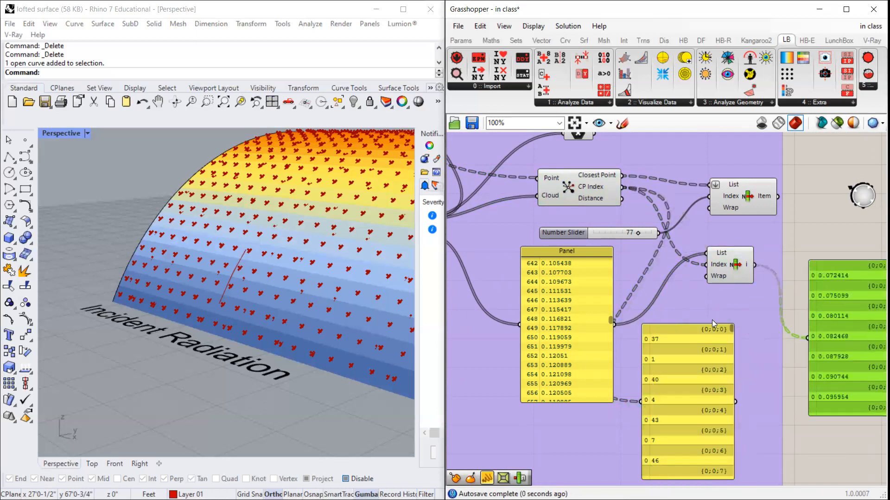
Step: Move the output value panel closer to the lower List Item component and shift that List Item down
right_drag(874, 315, 815, 314)
drag(797, 289, 764, 262)
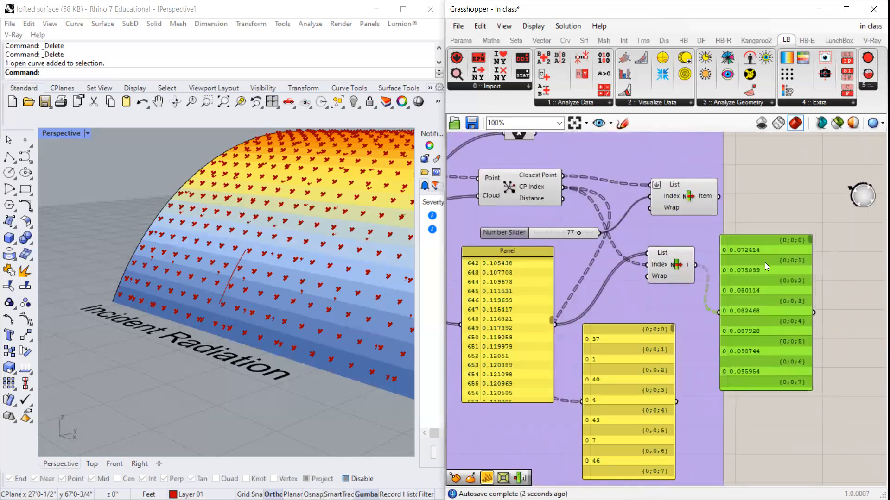
drag(665, 267, 658, 293)
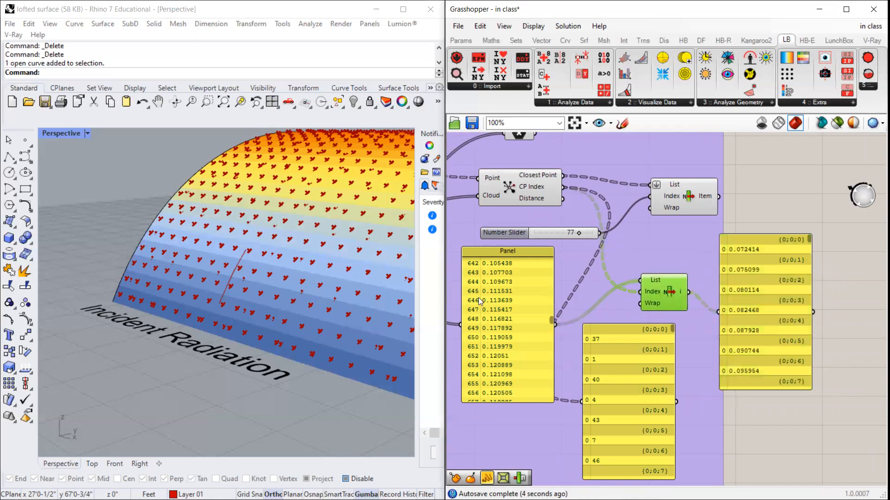
Step: Nudge the Closest Point component down slightly and line up the output value panel beside the lower List Item
scroll(480, 300, down, 3)
right_drag(481, 300, 603, 295)
scroll(606, 292, up, 2)
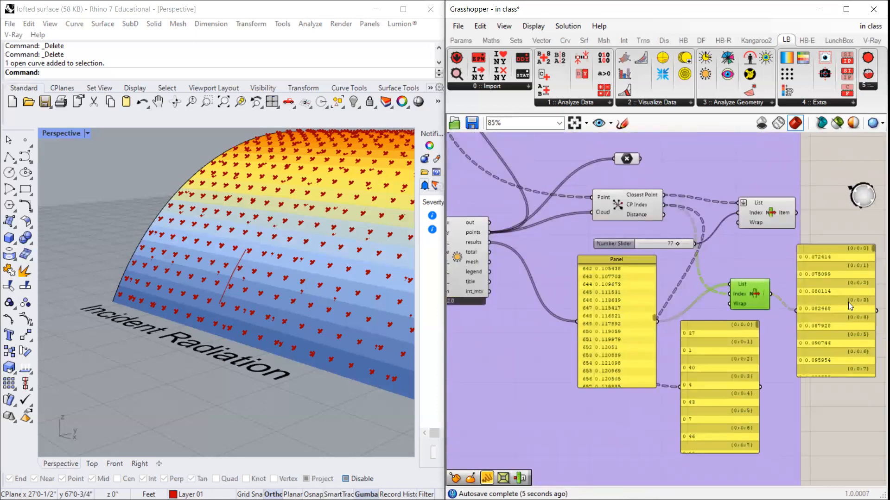
drag(848, 303, 846, 291)
drag(628, 207, 628, 210)
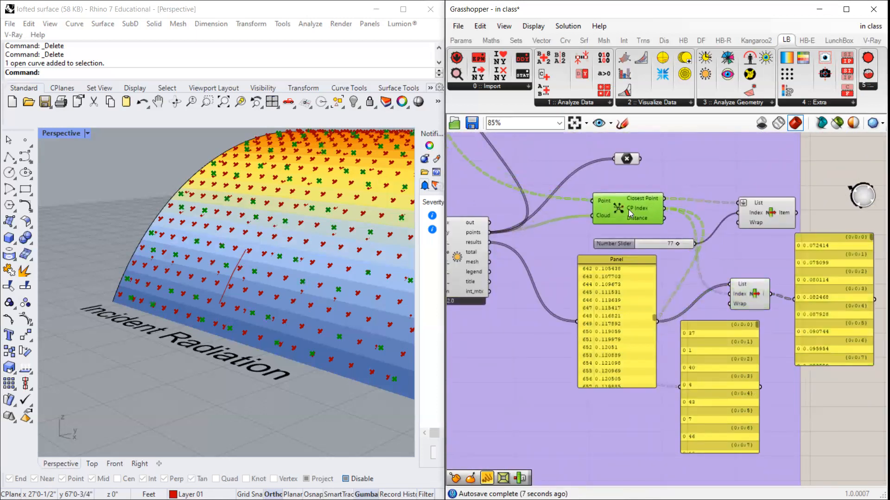
click(820, 311)
scroll(835, 320, up, 2)
drag(785, 306, 794, 298)
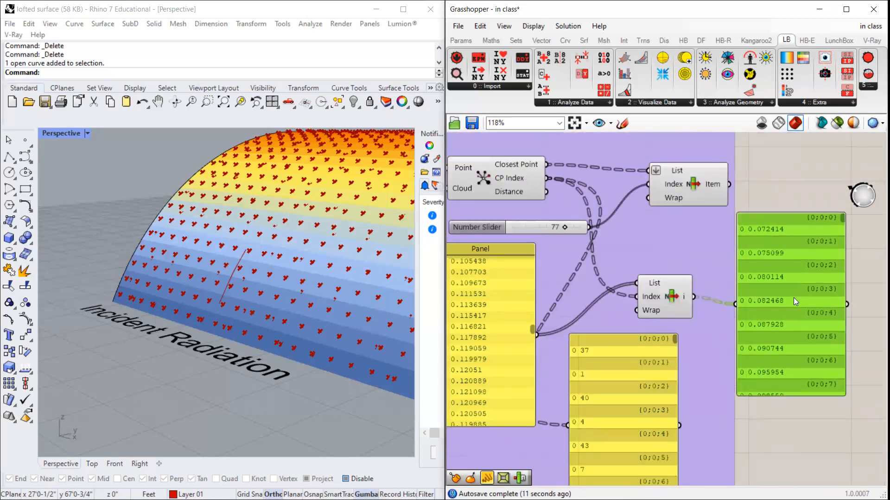
Step: Delete the upper List Item, the panel listing the closest-point indices and the unused Number Slider
click(696, 190)
key(Delete)
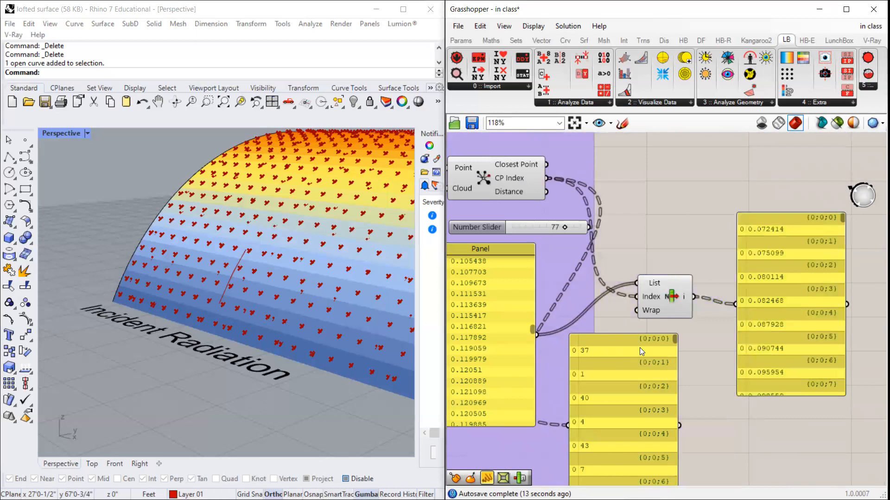
click(642, 353)
key(Delete)
scroll(672, 359, down, 2)
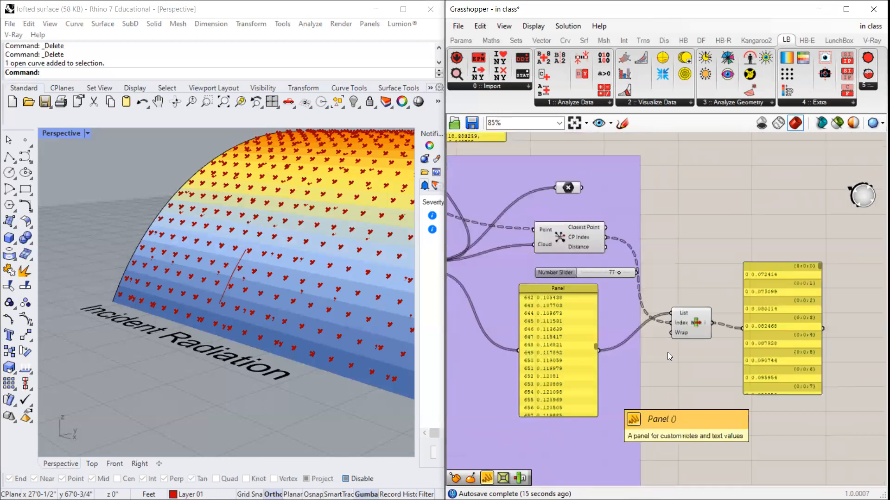
scroll(668, 352, up, 1)
click(692, 327)
drag(691, 327, 699, 307)
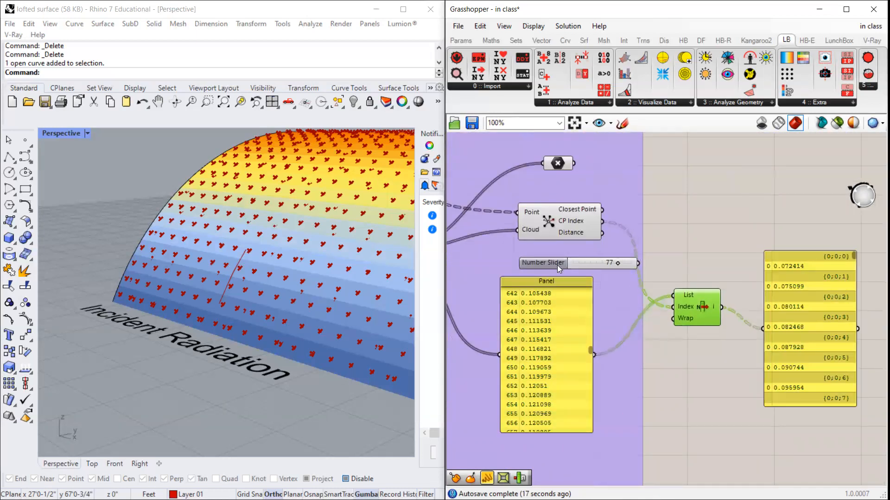
click(521, 264)
key(Delete)
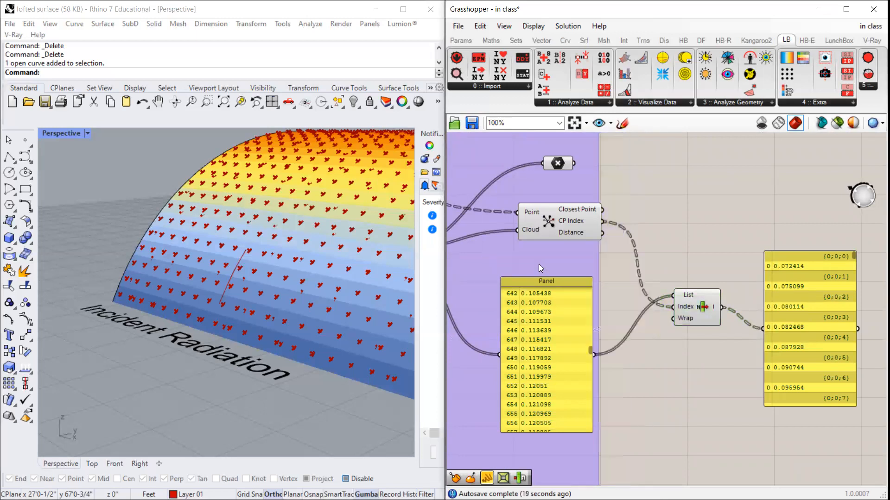
Step: Move the remaining List Item and its output panel closer to the radiation results panel
drag(789, 205, 714, 358)
drag(704, 309, 663, 300)
click(702, 173)
drag(746, 298, 738, 299)
click(672, 227)
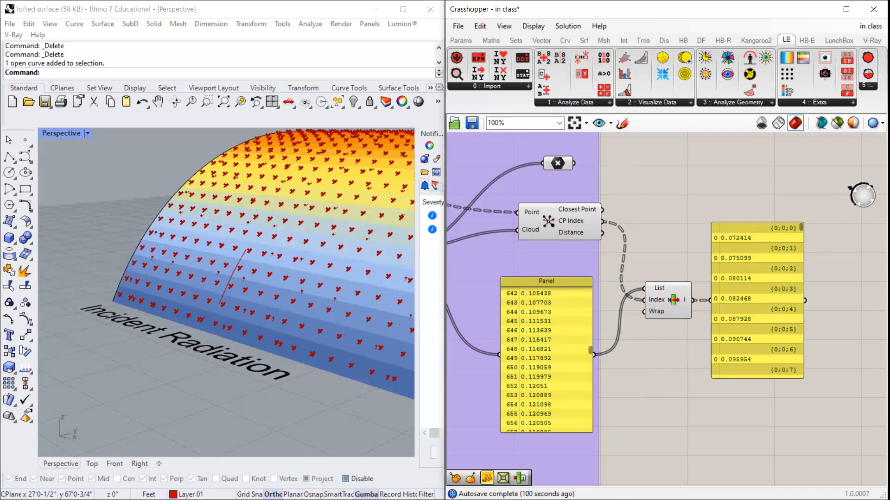
Step: Examine the red analysis points and the short curve near the lower blue edge of the Incident Radiation surface
scroll(261, 197, down, 8)
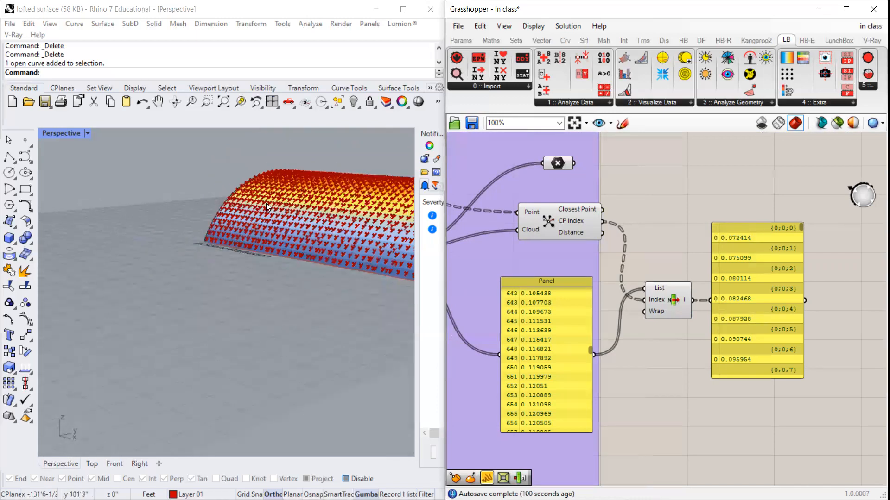
right_drag(261, 197, 227, 236)
scroll(716, 198, down, 5)
scroll(523, 221, up, 2)
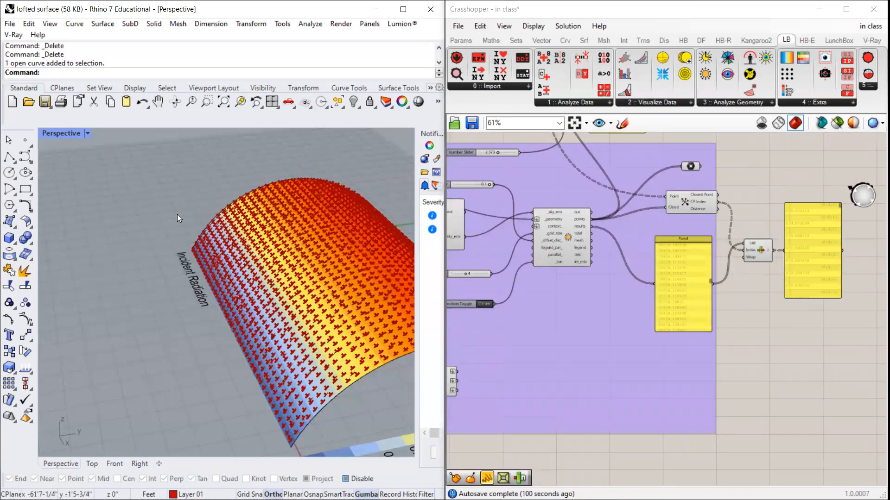
scroll(186, 222, up, 3)
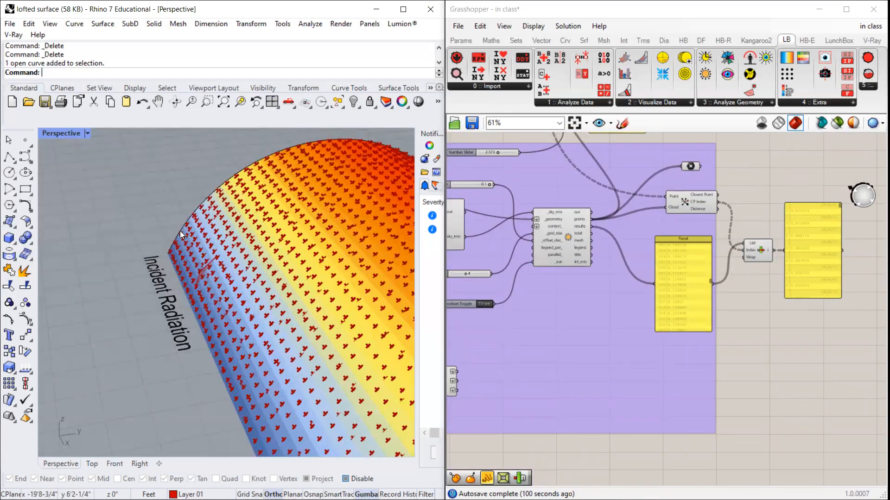
right_drag(180, 231, 220, 272)
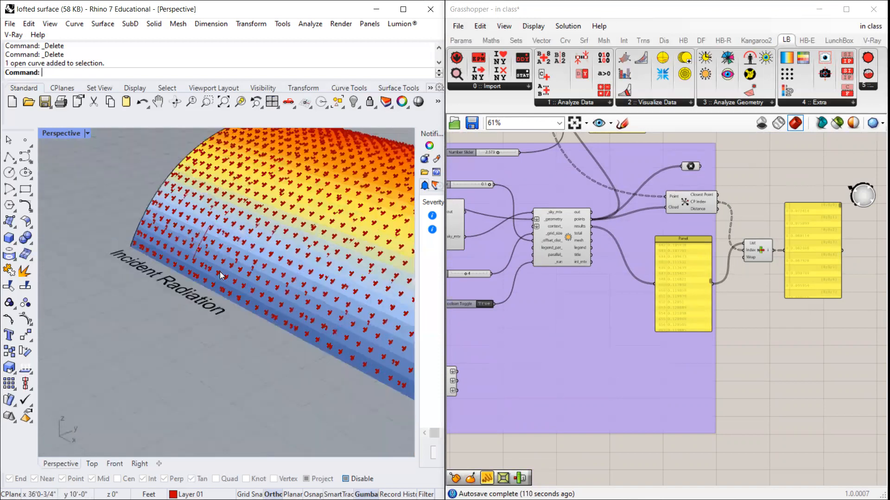
scroll(220, 209, up, 2)
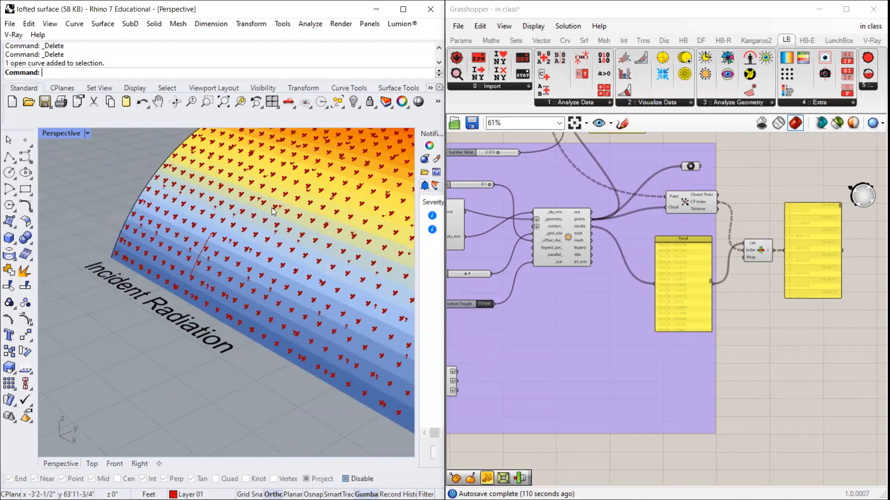
right_drag(244, 216, 269, 218)
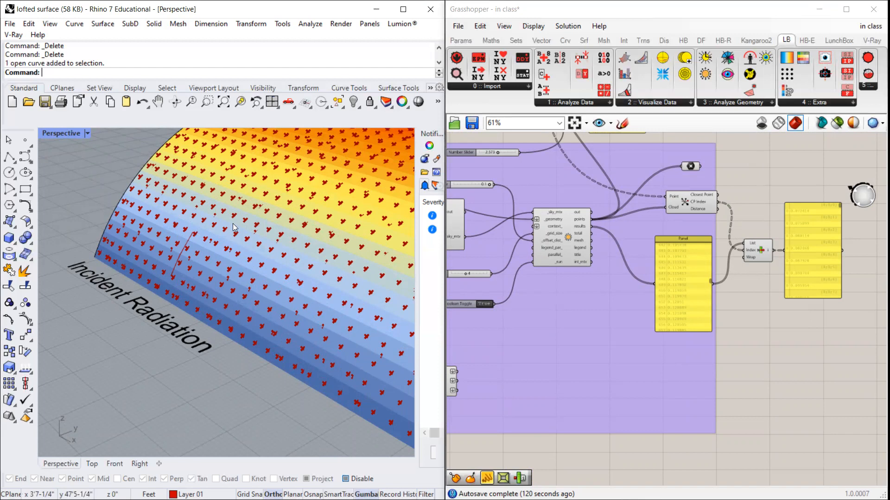
right_drag(227, 222, 252, 246)
scroll(203, 228, up, 4)
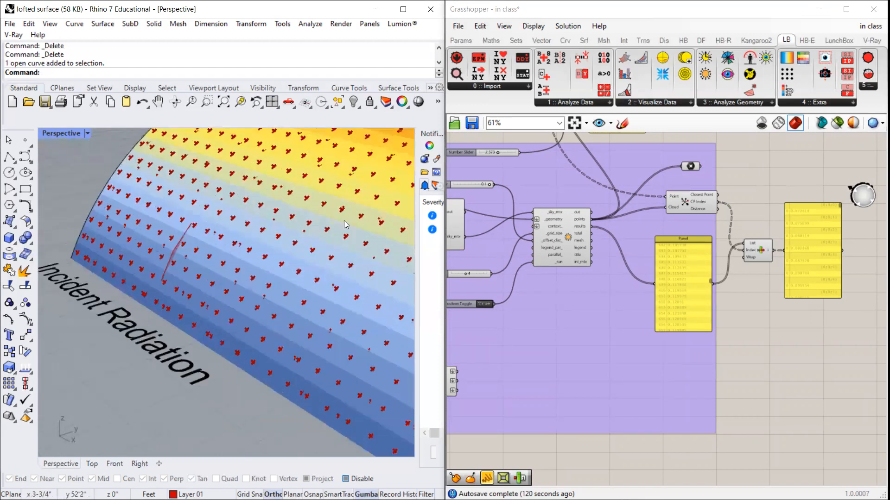
scroll(779, 216, up, 3)
scroll(151, 266, up, 2)
scroll(153, 267, down, 2)
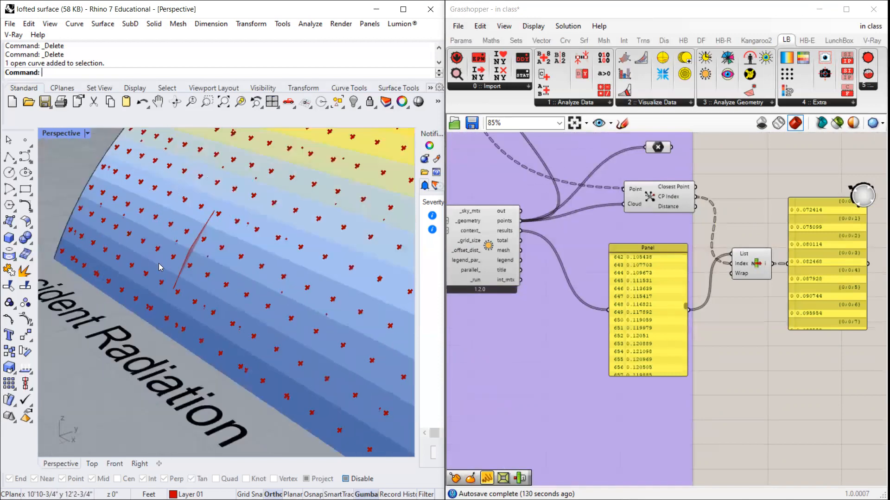
scroll(332, 223, down, 3)
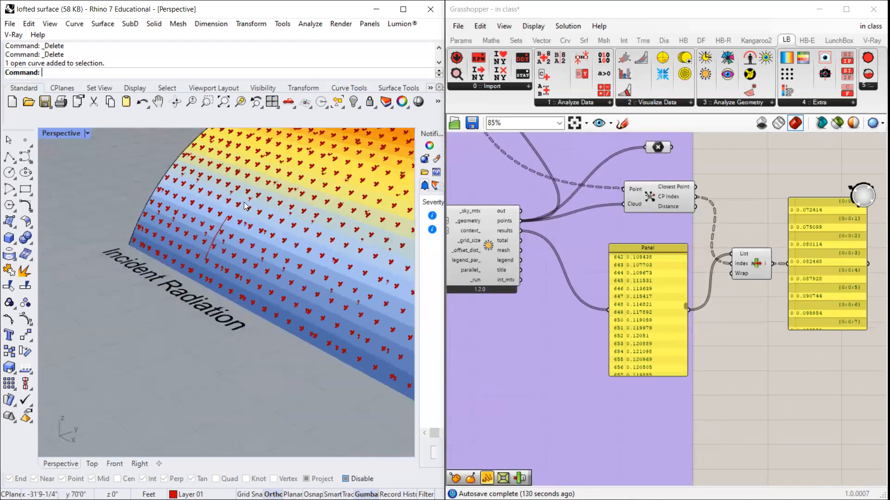
Step: Reposition the Incident Radiation component and place the Closest Point component just above the results panel
drag(483, 267, 508, 272)
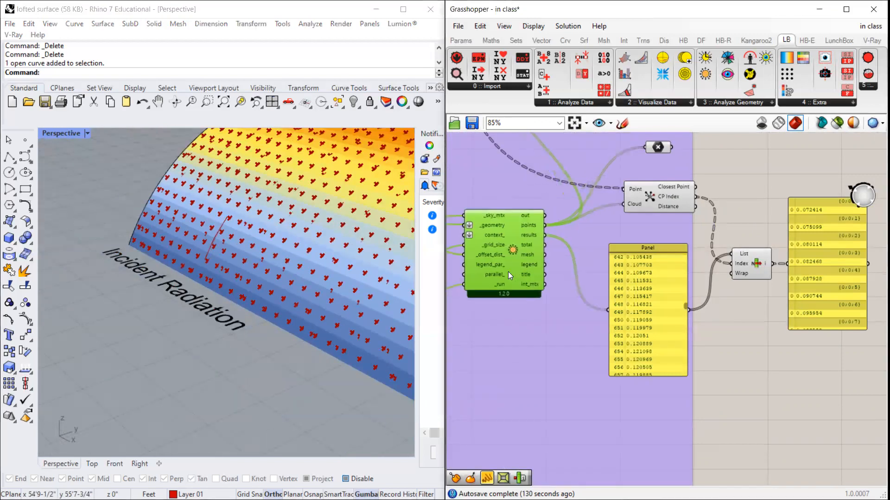
drag(817, 276, 812, 275)
scroll(517, 259, down, 1)
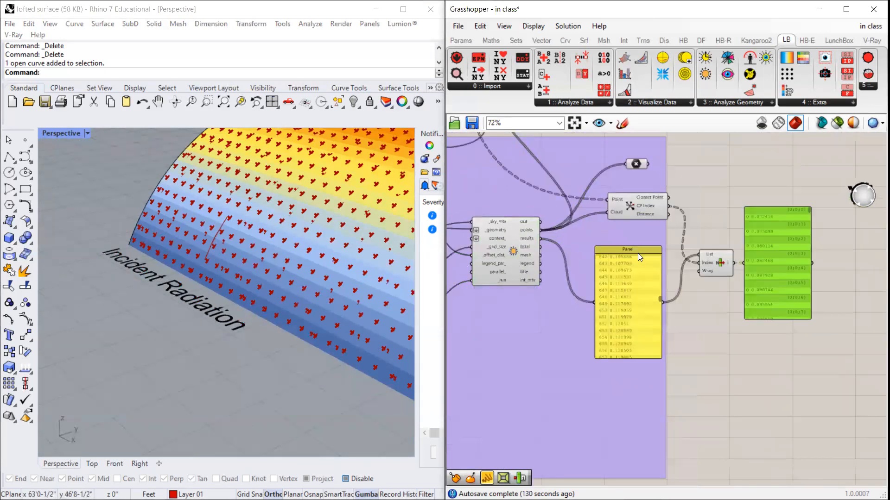
mouse_move(631, 208)
mouse_down()
mouse_move(619, 209)
mouse_move(621, 222)
mouse_up()
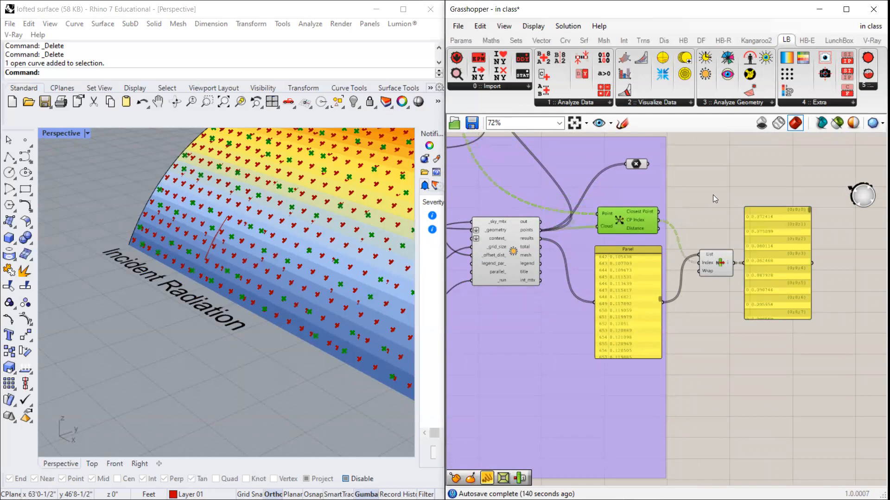
scroll(702, 214, up, 2)
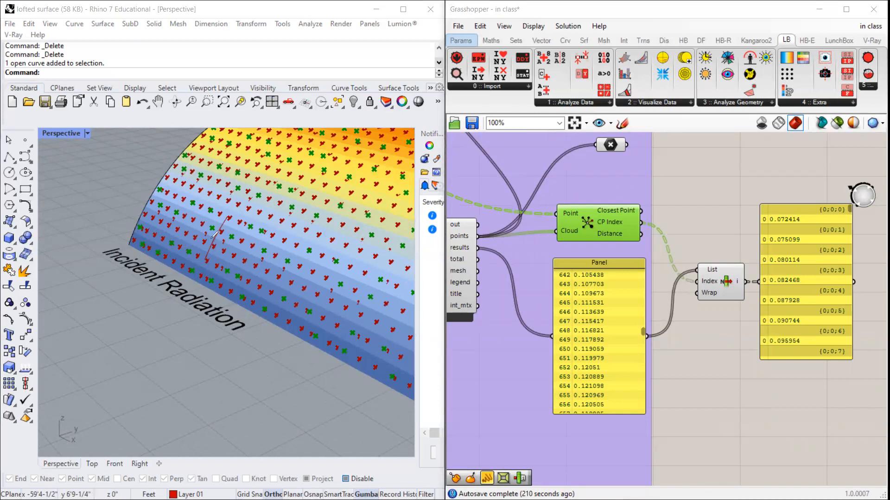
Step: Bring the Perspective viewport to an empty area, narrow the Grasshopper window and widen the Rhino window up to it
right_drag(394, 222, 223, 232)
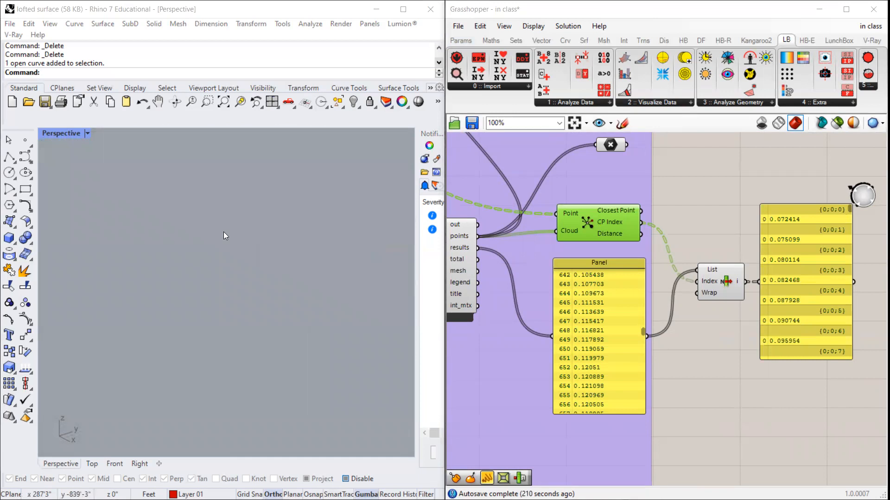
drag(444, 228, 620, 232)
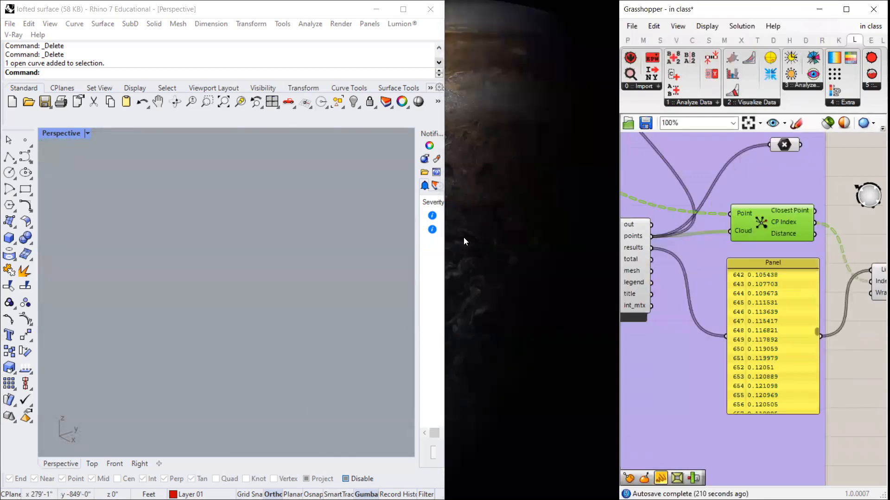
click(445, 223)
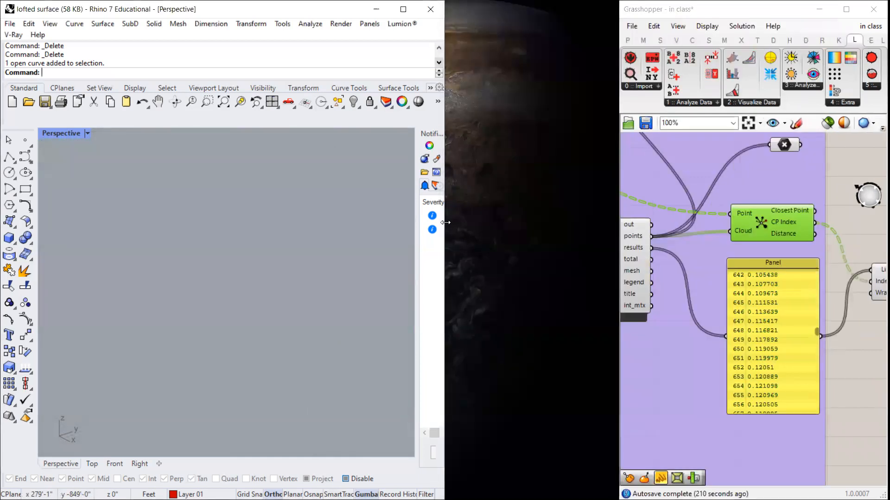
drag(446, 223, 619, 223)
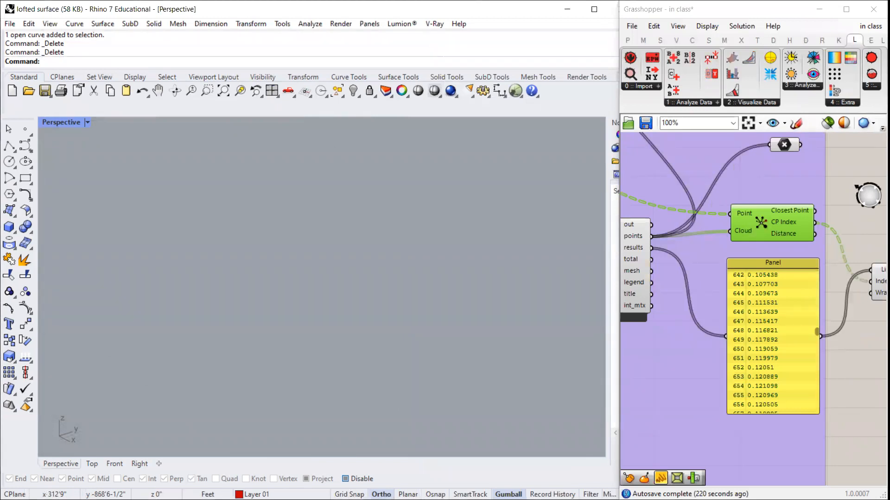
Step: Handwrite the red heading "LIST 1" over the empty viewport with dashed index rows 0 to 4 beneath it
click(464, 79)
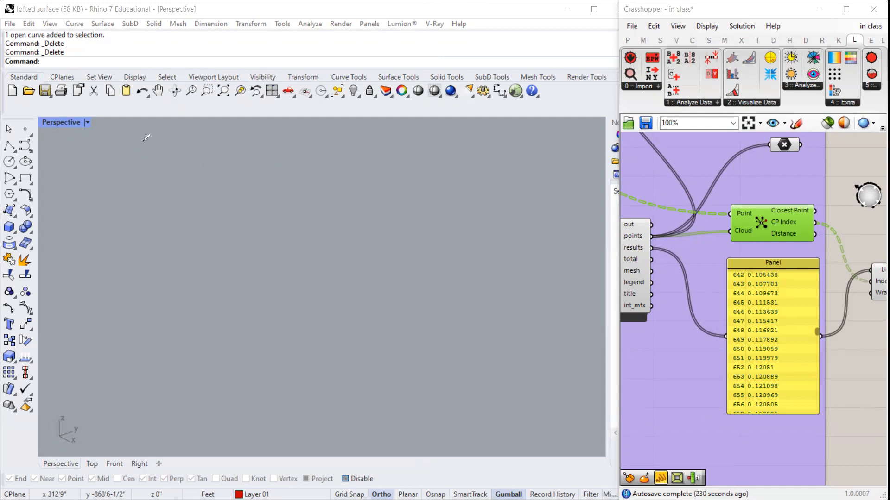
mouse_move(135, 131)
mouse_down()
mouse_move(136, 151)
mouse_move(153, 150)
mouse_move(155, 134)
mouse_move(167, 152)
mouse_move(159, 150)
mouse_up()
mouse_move(187, 138)
mouse_down()
mouse_move(189, 155)
mouse_move(180, 139)
mouse_move(194, 138)
mouse_up()
mouse_move(212, 141)
mouse_down()
mouse_move(220, 132)
mouse_move(222, 155)
mouse_move(236, 158)
mouse_up()
mouse_move(129, 177)
mouse_down()
mouse_move(124, 217)
mouse_move(137, 283)
mouse_move(119, 290)
mouse_move(123, 316)
mouse_move(146, 316)
mouse_move(133, 327)
mouse_up()
drag(139, 181, 152, 181)
mouse_move(135, 212)
mouse_down()
mouse_move(154, 212)
mouse_move(162, 242)
mouse_up()
drag(144, 274, 155, 274)
drag(148, 306, 160, 305)
Step: Write "x,y,z" beside index 0 of List 1 and draw a downward arrow below it alongside the other rows
drag(163, 178, 178, 192)
mouse_move(176, 179)
mouse_down()
mouse_move(166, 193)
mouse_move(190, 191)
mouse_move(190, 202)
mouse_move(218, 178)
mouse_up()
click(198, 184)
click(198, 191)
mouse_move(230, 188)
mouse_down()
mouse_move(197, 208)
mouse_move(200, 307)
mouse_move(188, 292)
mouse_move(211, 294)
mouse_up()
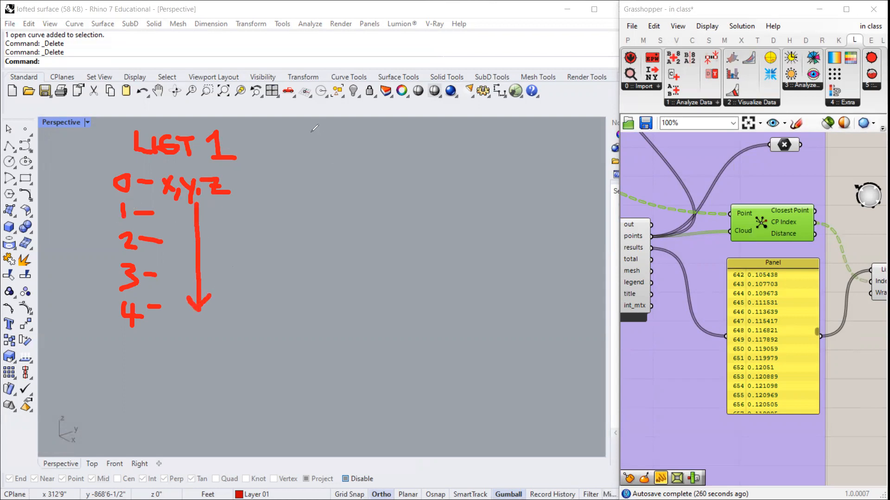
Step: Handwrite the heading "LIST 2" beside List 1 with its index 0 row reading "kWh/m²"
mouse_move(293, 126)
mouse_down()
mouse_move(297, 155)
mouse_move(327, 145)
mouse_move(325, 153)
mouse_move(339, 154)
mouse_move(346, 135)
mouse_move(383, 154)
mouse_up()
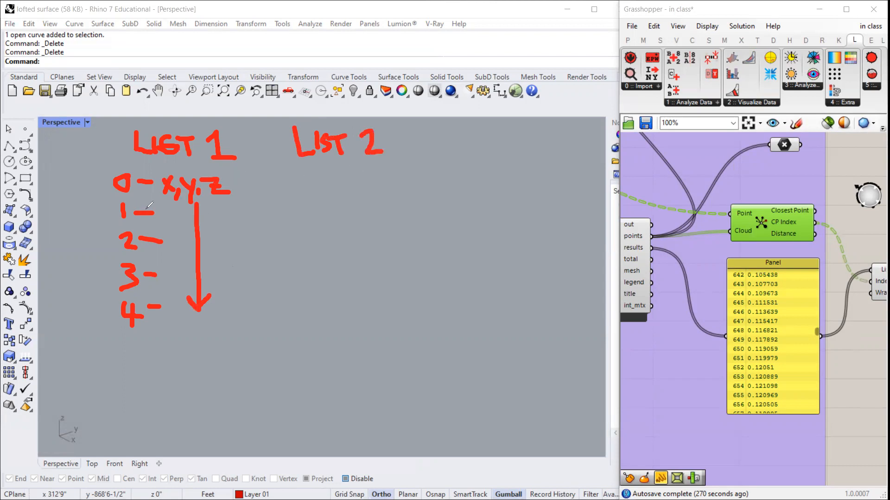
mouse_move(290, 174)
mouse_down()
mouse_move(287, 183)
mouse_move(331, 195)
mouse_move(356, 192)
mouse_move(367, 175)
mouse_move(388, 209)
mouse_move(397, 195)
mouse_move(411, 196)
mouse_up()
drag(412, 166, 425, 182)
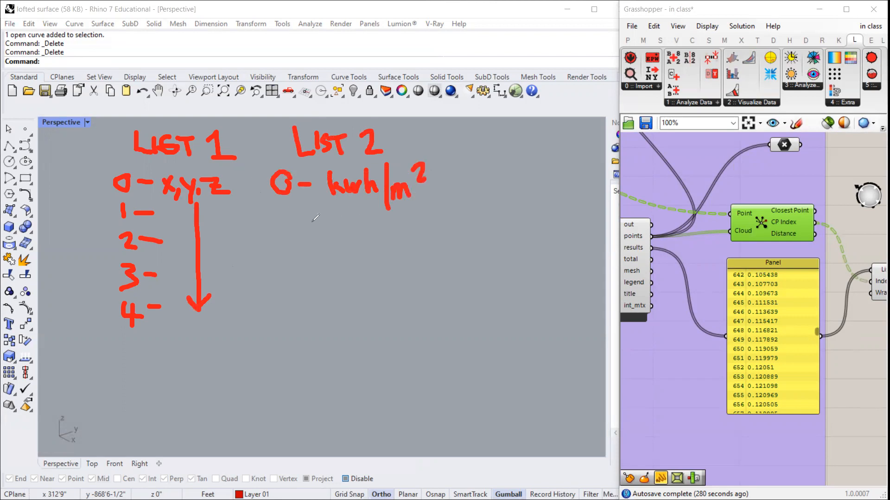
Step: Add dashed index rows 1 to 4 under List 2 and draw a downward arrow below the kWh/m² entry
drag(283, 211, 294, 259)
drag(279, 274, 277, 292)
drag(278, 296, 290, 328)
mouse_move(303, 221)
mouse_down()
mouse_move(315, 221)
mouse_move(311, 248)
mouse_up()
mouse_move(298, 278)
mouse_down()
mouse_move(321, 287)
mouse_move(320, 310)
mouse_up()
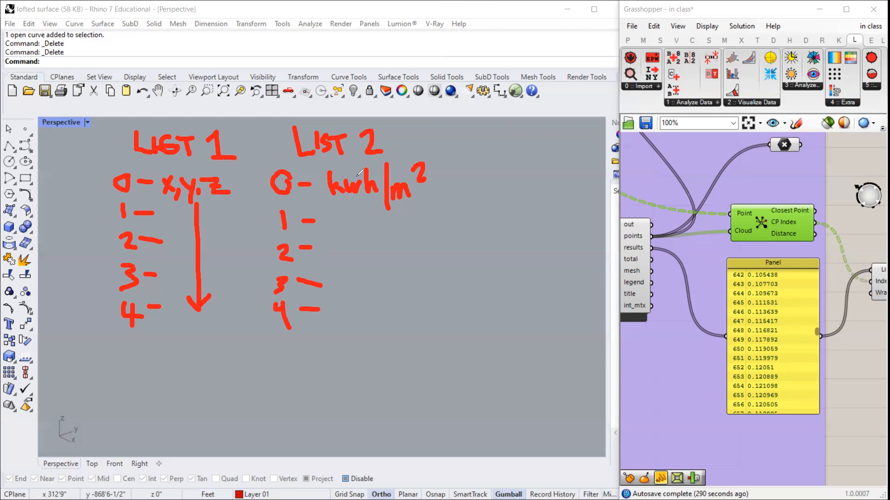
mouse_move(366, 212)
mouse_down()
mouse_move(376, 318)
mouse_move(369, 302)
mouse_move(385, 299)
mouse_up()
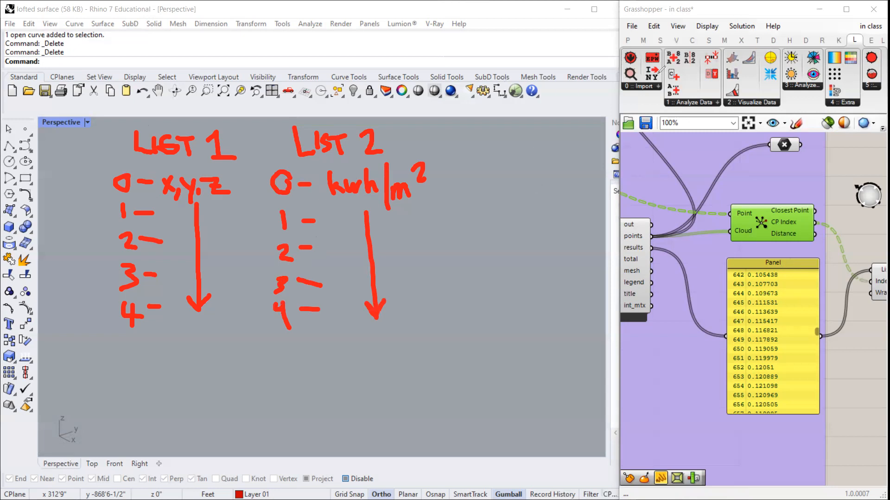
Step: Select the Incident Radiation component and inspect its points and results outputs up close
scroll(771, 254, down, 5)
scroll(771, 253, up, 4)
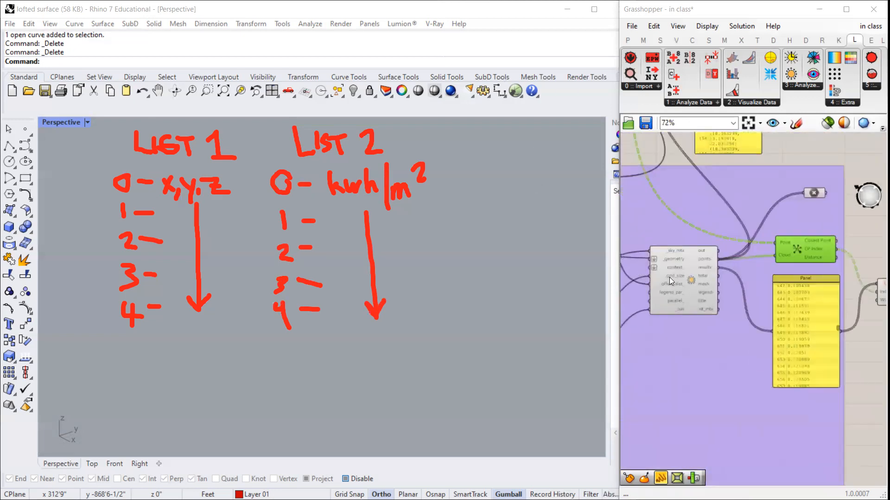
click(669, 277)
scroll(669, 277, up, 5)
right_drag(684, 276, 708, 281)
scroll(730, 269, up, 1)
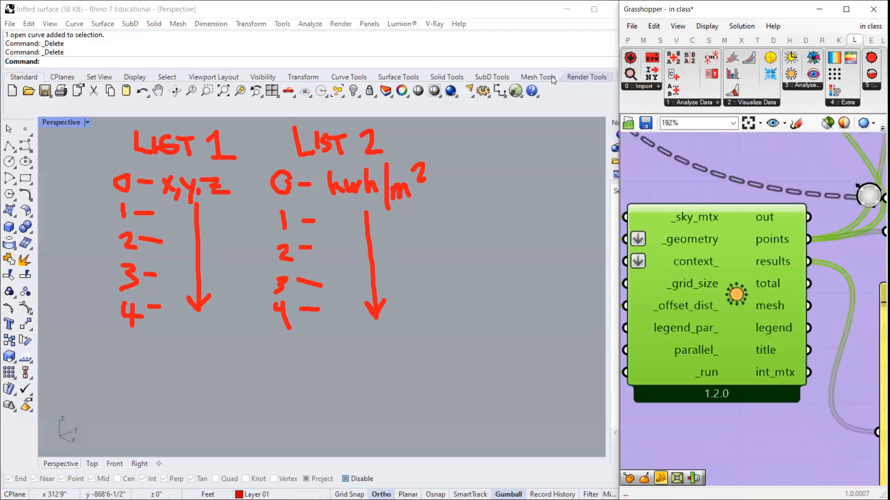
Step: Draw green arrows from the points output to List 1 and results to List 2, linking the lists' index 0 and 1 rows
click(479, 25)
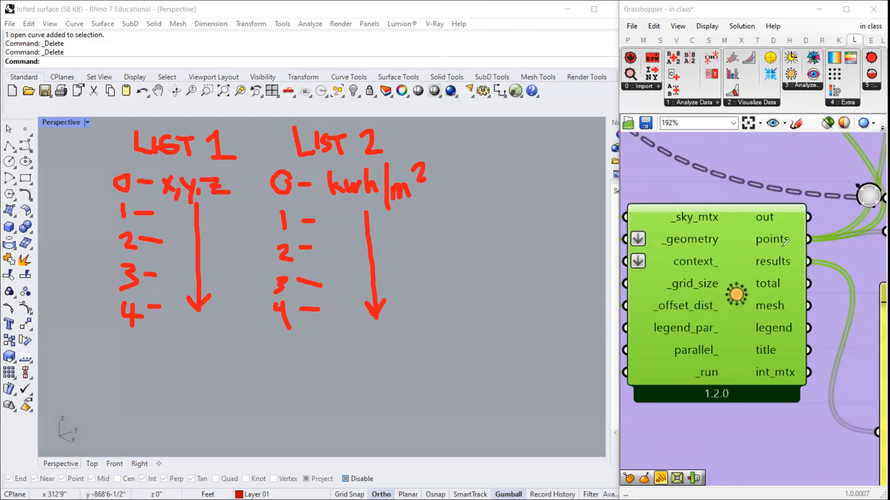
mouse_move(769, 234)
mouse_down()
mouse_move(668, 170)
mouse_move(533, 123)
mouse_move(283, 100)
mouse_move(237, 120)
mouse_move(250, 125)
mouse_up()
mouse_move(764, 260)
mouse_down()
mouse_move(653, 197)
mouse_move(436, 172)
mouse_up()
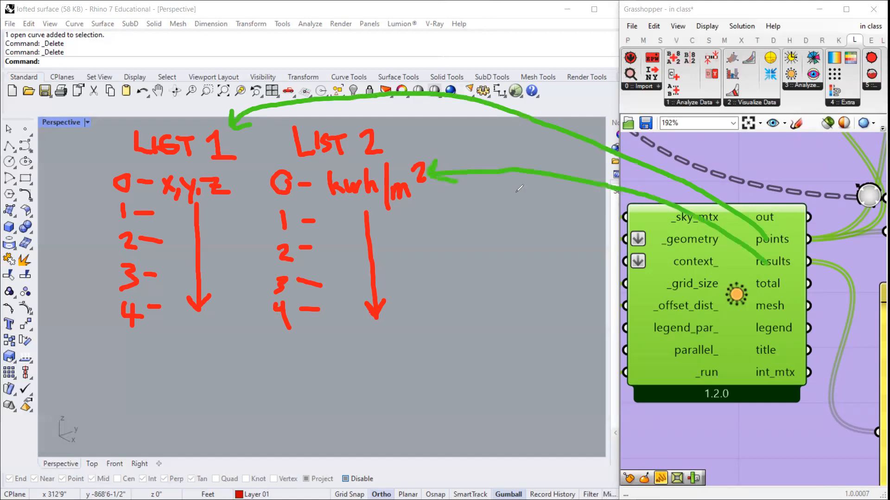
mouse_move(233, 184)
mouse_down()
mouse_move(257, 182)
mouse_move(234, 185)
mouse_move(242, 191)
mouse_up()
mouse_move(223, 217)
mouse_down()
mouse_move(265, 217)
mouse_move(225, 219)
mouse_move(236, 224)
mouse_up()
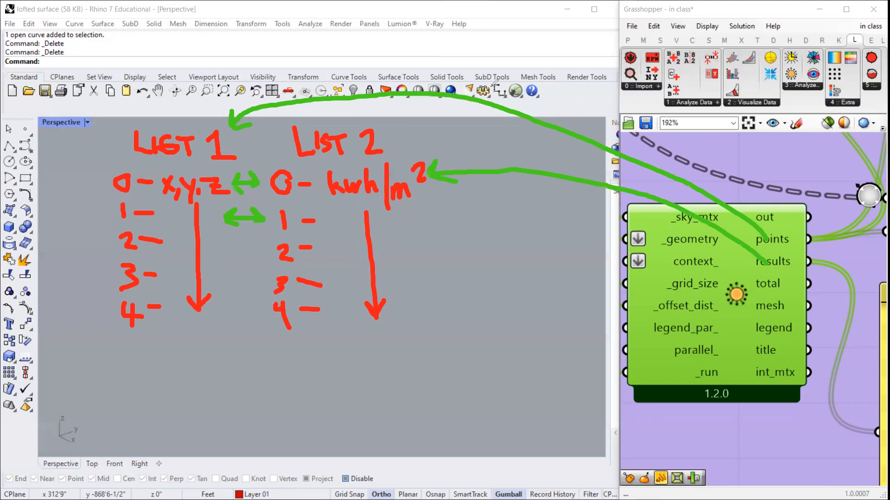
Step: Handwrite the heading "LIST 3" in pink below List 2 with dashed index rows 0 to 4
mouse_move(481, 285)
mouse_down()
mouse_move(482, 304)
mouse_move(503, 310)
mouse_move(530, 308)
mouse_move(538, 289)
mouse_move(571, 295)
mouse_move(559, 306)
mouse_up()
mouse_move(447, 326)
mouse_down()
mouse_move(454, 326)
mouse_move(447, 388)
mouse_move(466, 389)
mouse_move(454, 425)
mouse_move(447, 422)
mouse_up()
drag(449, 428, 467, 439)
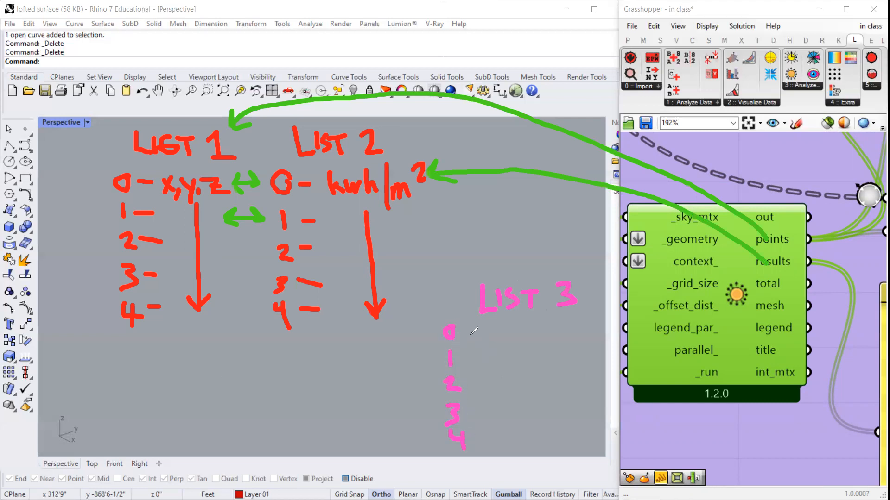
drag(466, 333, 499, 358)
mouse_move(468, 386)
mouse_down()
mouse_move(485, 386)
mouse_move(478, 408)
mouse_up()
drag(472, 433, 505, 433)
Step: Write "xyz" beside List 3's index 0 and draw a red arrow pointing at List 1's index 2
mouse_move(507, 327)
mouse_down()
mouse_move(534, 322)
mouse_move(553, 341)
mouse_up()
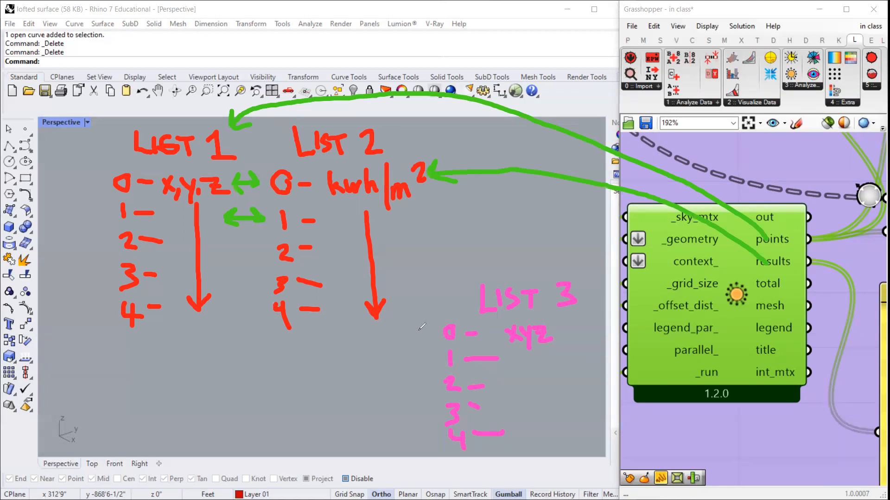
drag(439, 330, 95, 305)
mouse_move(64, 266)
mouse_down()
mouse_move(104, 237)
mouse_move(96, 254)
mouse_up()
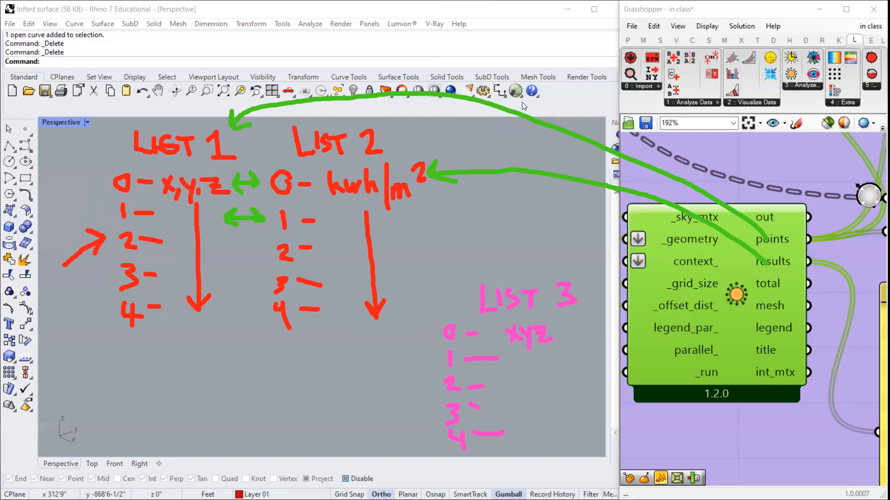
Step: Handwrite the underlined heading "LIST 4" in light blue below Lists 1 and 2, undoing the misdrawn stroke
mouse_move(226, 344)
mouse_down()
mouse_move(250, 366)
mouse_move(251, 348)
mouse_move(263, 355)
mouse_move(258, 364)
mouse_move(292, 354)
mouse_move(277, 355)
mouse_up()
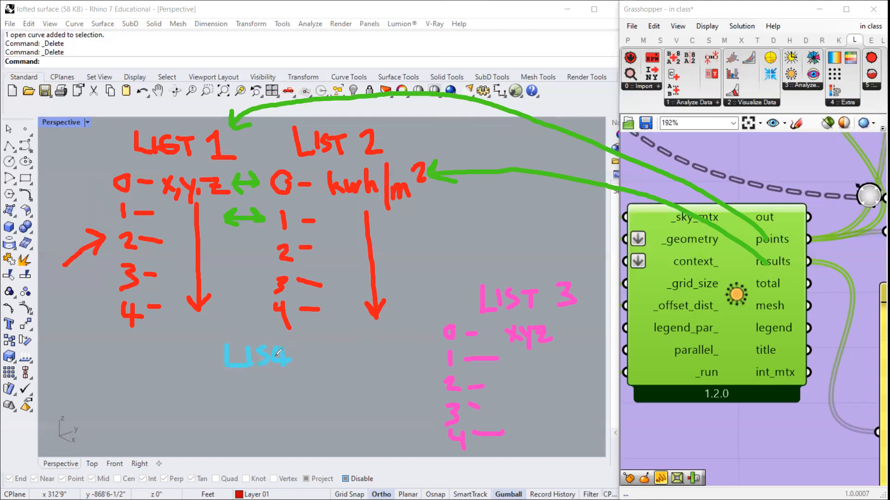
click(531, 78)
click(513, 80)
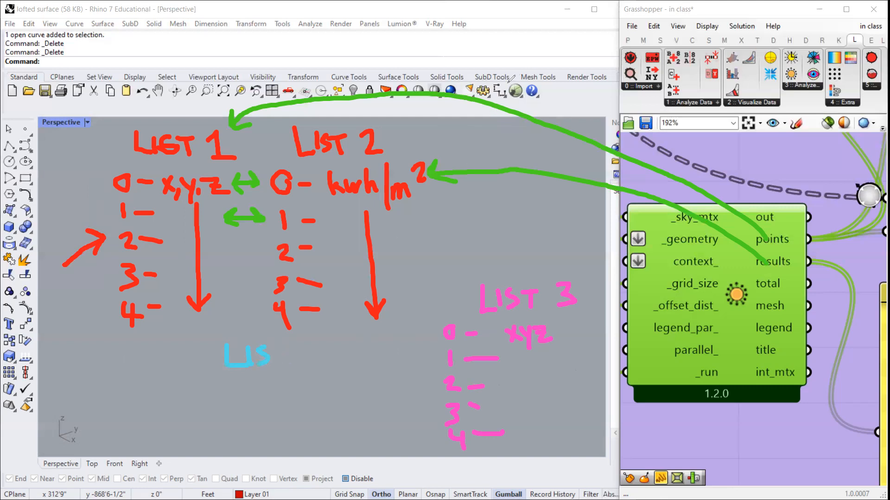
mouse_move(279, 350)
mouse_down()
mouse_move(279, 370)
mouse_move(303, 347)
mouse_up()
drag(320, 342, 335, 361)
drag(218, 369, 348, 372)
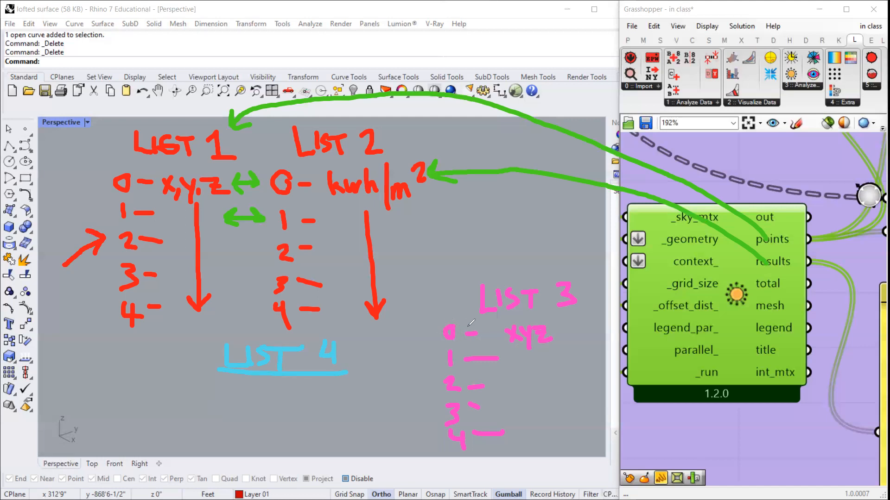
Step: Add index 0 with value 3 to List 4 and draw arrows to it from List 3's index 0 and List 1's index 3
mouse_move(448, 330)
mouse_down()
mouse_move(387, 377)
mouse_move(366, 381)
mouse_move(364, 395)
mouse_move(379, 395)
mouse_up()
drag(214, 385, 237, 393)
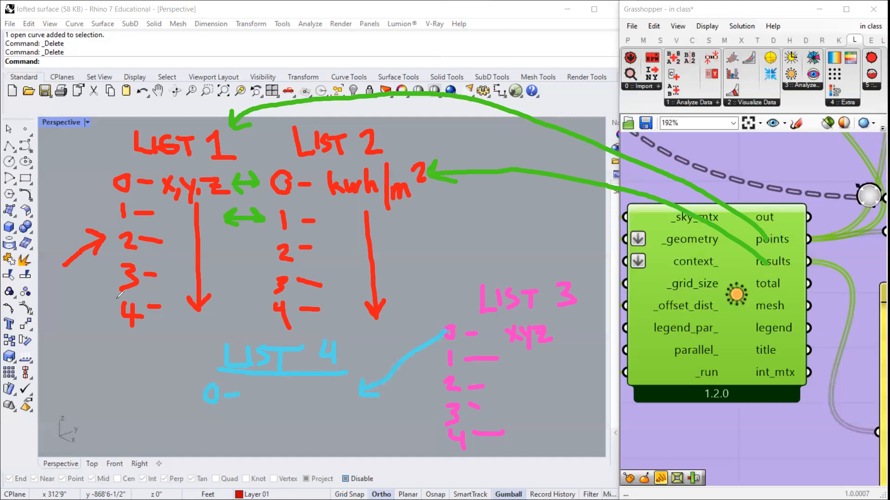
mouse_move(124, 275)
mouse_down()
mouse_move(92, 350)
mouse_move(194, 381)
mouse_up()
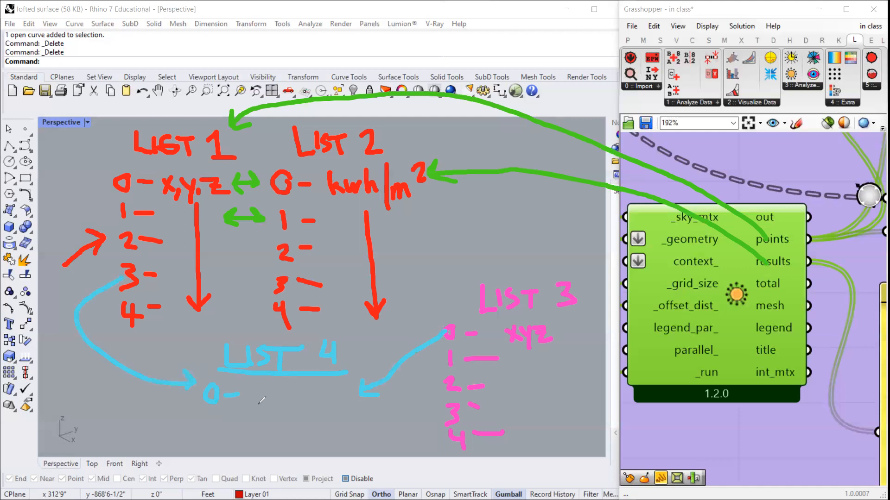
mouse_move(263, 388)
mouse_down()
mouse_move(277, 401)
mouse_move(264, 407)
mouse_up()
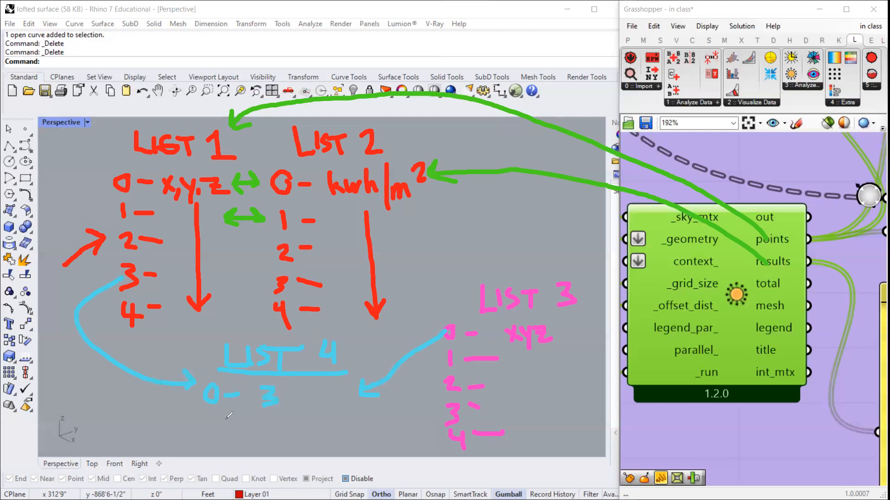
Step: Add an index 1 row to List 4 with arrows from List 3's first two rows, and underline the List 1 heading
drag(211, 416, 211, 432)
drag(436, 335, 324, 393)
drag(310, 400, 324, 388)
mouse_move(450, 361)
mouse_down()
mouse_move(342, 416)
mouse_move(309, 420)
mouse_move(319, 427)
mouse_up()
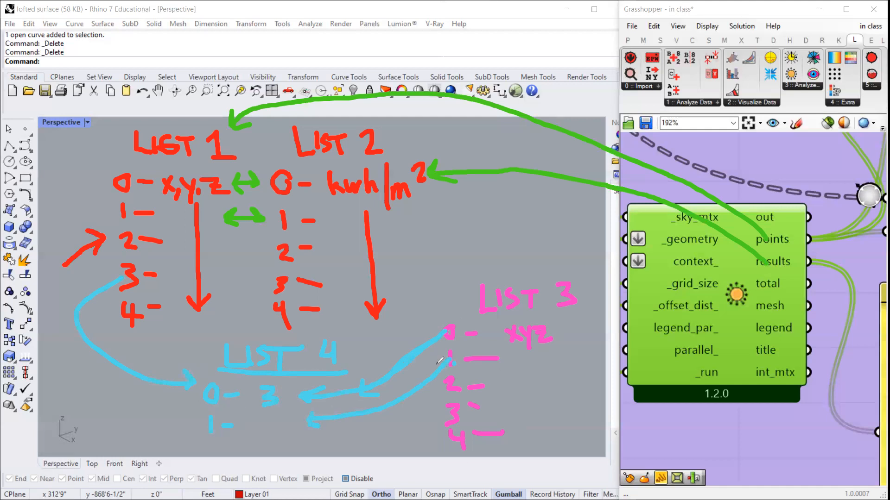
drag(145, 164, 228, 169)
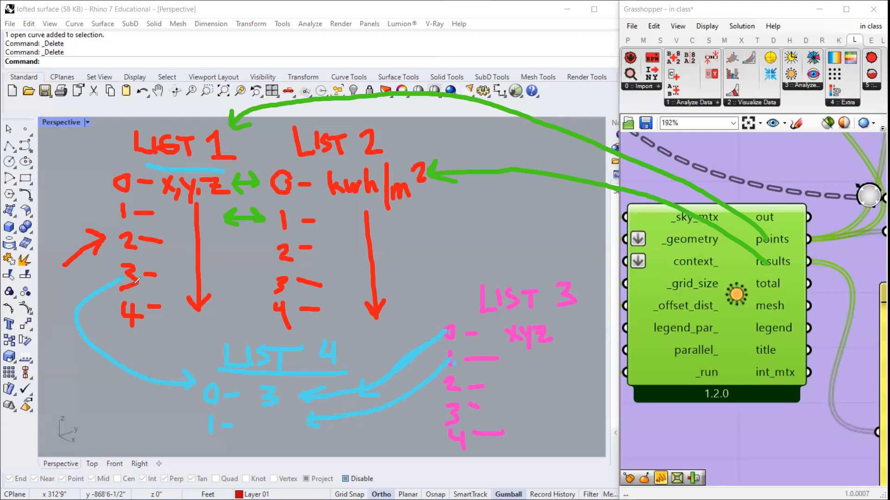
Step: Fill in List 4 with value 2 at index 1, 4 at index 2 and 0 at index 3
drag(265, 414, 279, 434)
mouse_move(205, 447)
mouse_down()
mouse_move(227, 461)
mouse_move(212, 487)
mouse_up()
mouse_move(231, 442)
mouse_down()
mouse_move(246, 449)
mouse_move(250, 472)
mouse_move(278, 451)
mouse_up()
drag(276, 444, 274, 465)
mouse_move(274, 475)
mouse_down()
mouse_move(268, 482)
mouse_move(278, 487)
mouse_move(274, 474)
mouse_up()
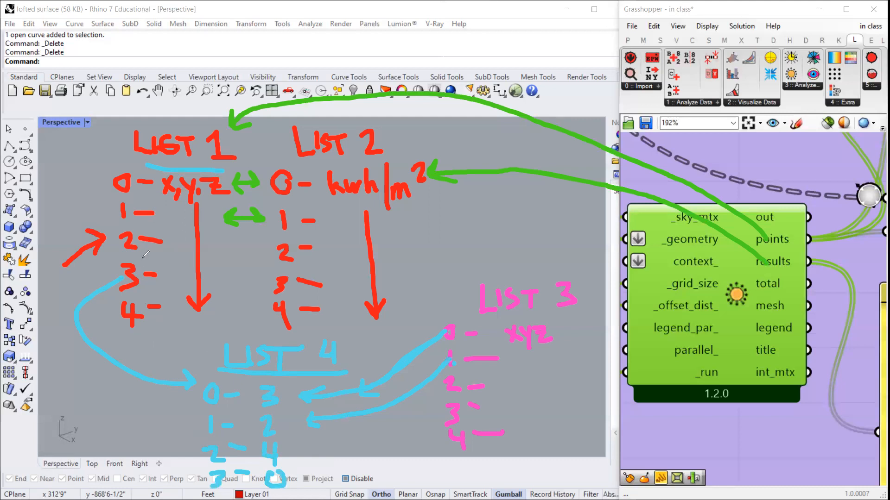
Step: Link the List 1 and List 2 headings with a blue double arrow and circle the whole of List 4
mouse_move(244, 145)
mouse_down()
mouse_move(278, 145)
mouse_move(255, 154)
mouse_up()
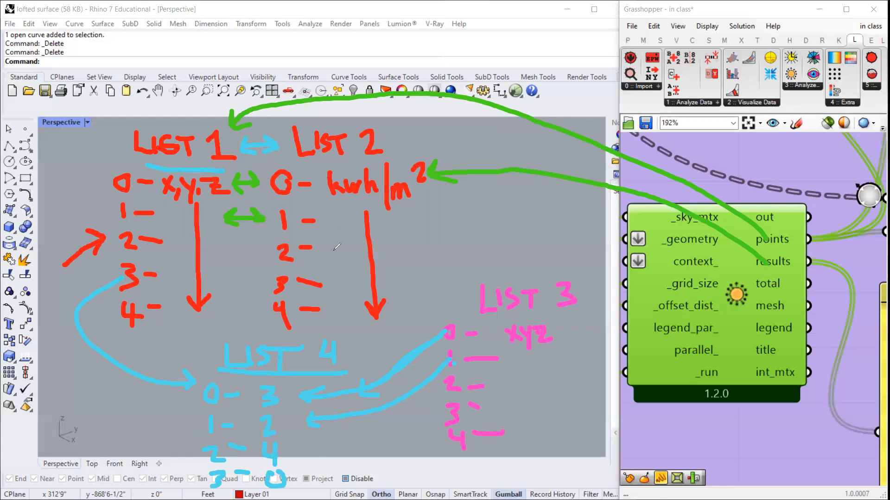
mouse_move(238, 339)
mouse_down()
mouse_move(173, 379)
mouse_move(302, 491)
mouse_move(355, 396)
mouse_move(336, 345)
mouse_up()
drag(259, 326, 229, 331)
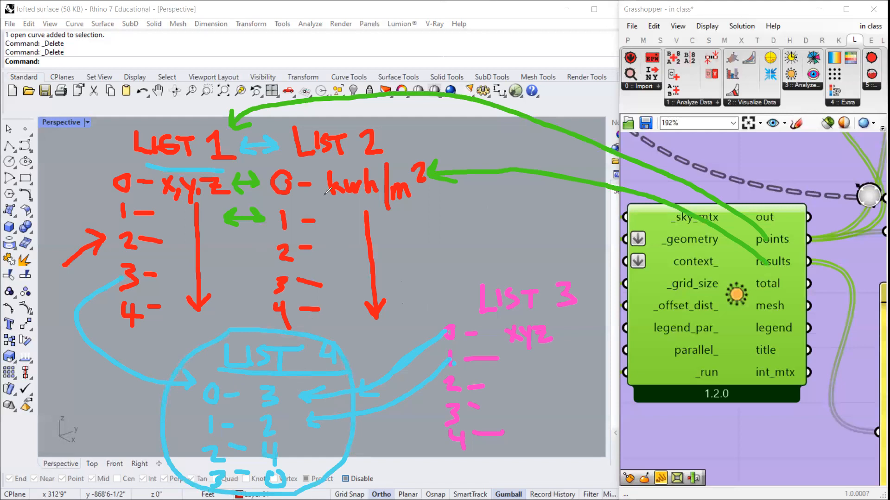
Step: Draw a blue arrow from List 2 towards List 3 and an orange box wired to List 2 and List 4
drag(397, 214, 452, 281)
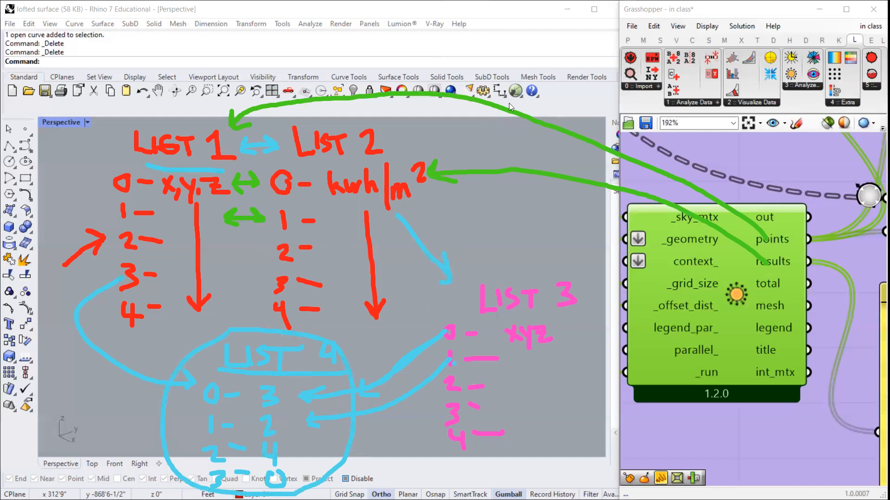
mouse_move(480, 138)
mouse_down()
mouse_move(482, 150)
mouse_move(529, 162)
mouse_up()
mouse_move(484, 201)
mouse_down()
mouse_move(485, 241)
mouse_move(527, 205)
mouse_move(483, 241)
mouse_up()
drag(421, 190, 483, 213)
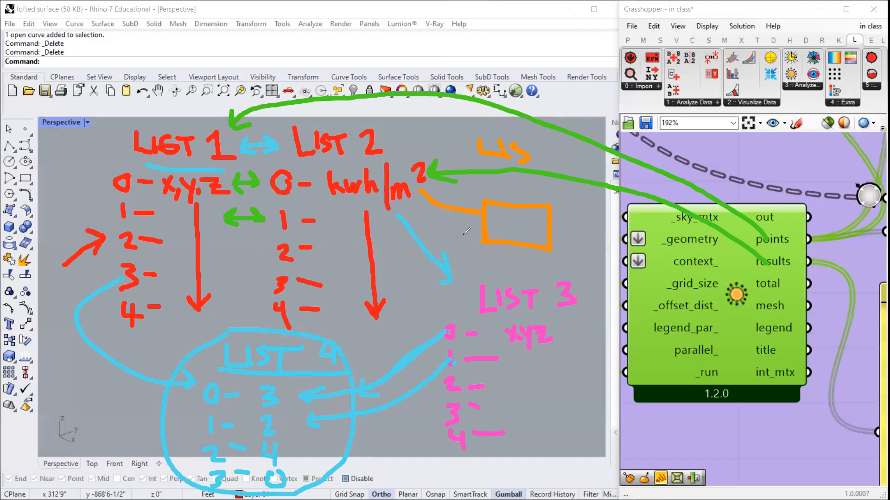
mouse_move(350, 373)
mouse_down()
mouse_move(438, 264)
mouse_move(478, 237)
mouse_up()
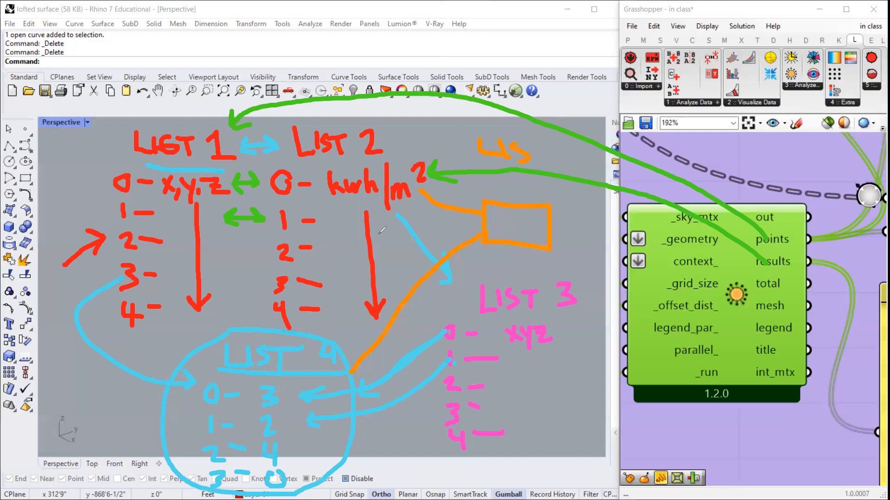
Step: Write a sample name beside List 2's index 3 and erase the orange lettering and the long green output arrows
mouse_move(342, 281)
mouse_down()
mouse_move(333, 284)
mouse_move(353, 290)
mouse_move(396, 273)
mouse_move(390, 292)
mouse_move(402, 294)
mouse_up()
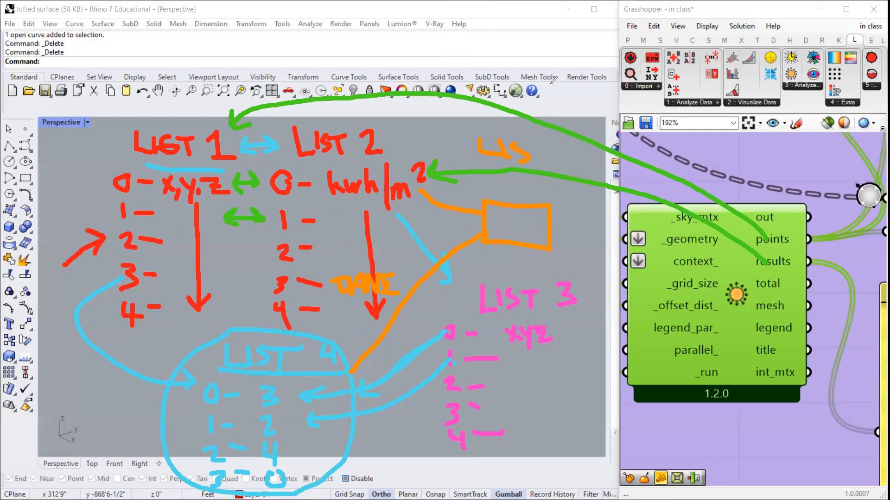
mouse_move(510, 144)
mouse_down()
mouse_move(475, 130)
mouse_move(525, 152)
mouse_up()
drag(560, 129, 558, 179)
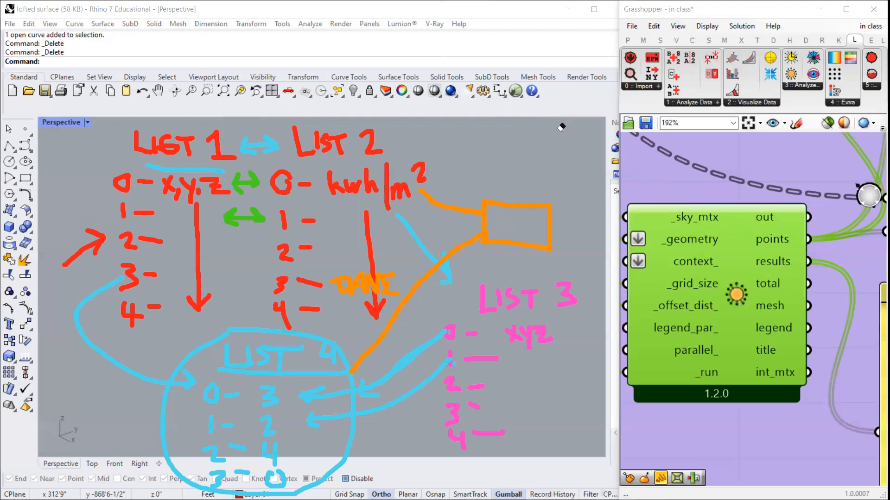
Step: Handwrite the underlined heading "LIST 5" and fill its index 0 with the sample name from List 2's index 3
mouse_move(552, 123)
mouse_down()
mouse_move(552, 141)
mouse_move(568, 144)
mouse_up()
mouse_move(574, 126)
mouse_down()
mouse_move(573, 144)
mouse_move(603, 148)
mouse_move(619, 122)
mouse_move(634, 135)
mouse_move(636, 154)
mouse_up()
drag(645, 122, 667, 119)
drag(549, 154, 673, 155)
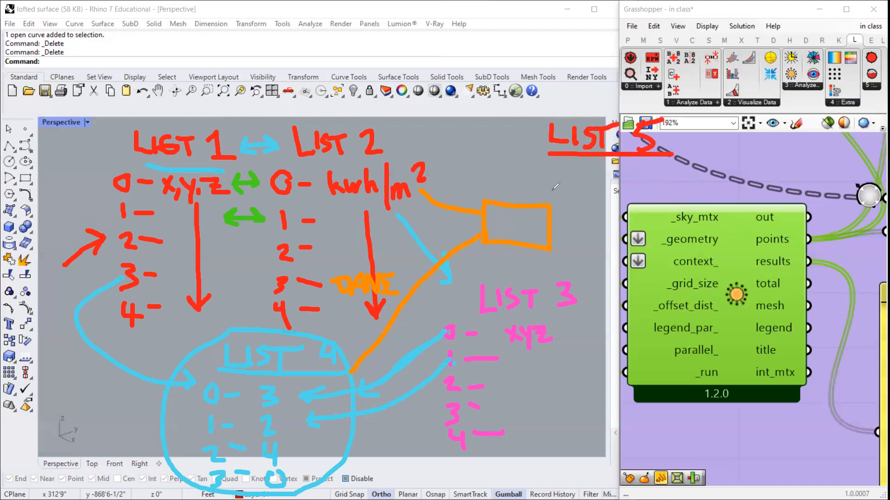
drag(561, 169, 575, 178)
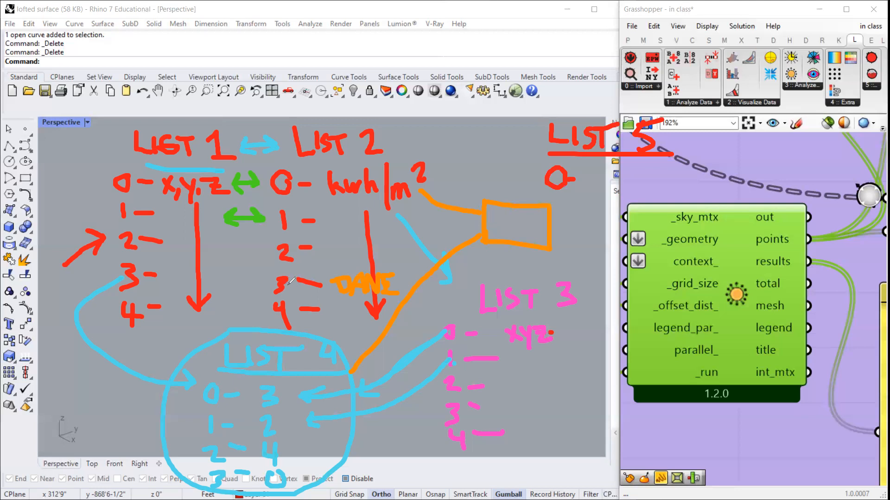
mouse_move(594, 172)
mouse_down()
mouse_move(595, 186)
mouse_move(609, 185)
mouse_up()
mouse_move(616, 170)
mouse_down()
mouse_move(631, 187)
mouse_move(667, 164)
mouse_move(670, 189)
mouse_up()
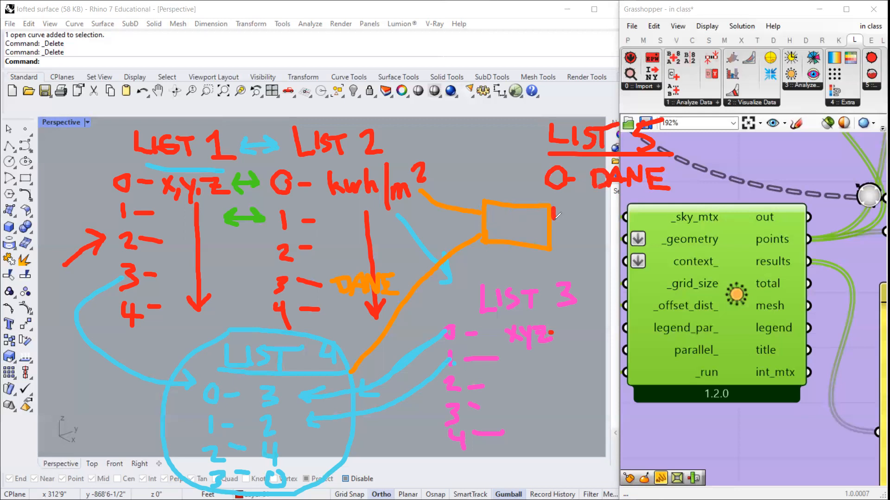
Step: Write a second sample name beside List 2's index 2 and repeat it at index 1 of List 5
drag(565, 216, 578, 217)
mouse_move(332, 237)
mouse_down()
mouse_move(344, 253)
mouse_move(353, 241)
mouse_move(360, 256)
mouse_move(365, 240)
mouse_move(369, 257)
mouse_move(394, 234)
mouse_move(403, 256)
mouse_move(402, 246)
mouse_up()
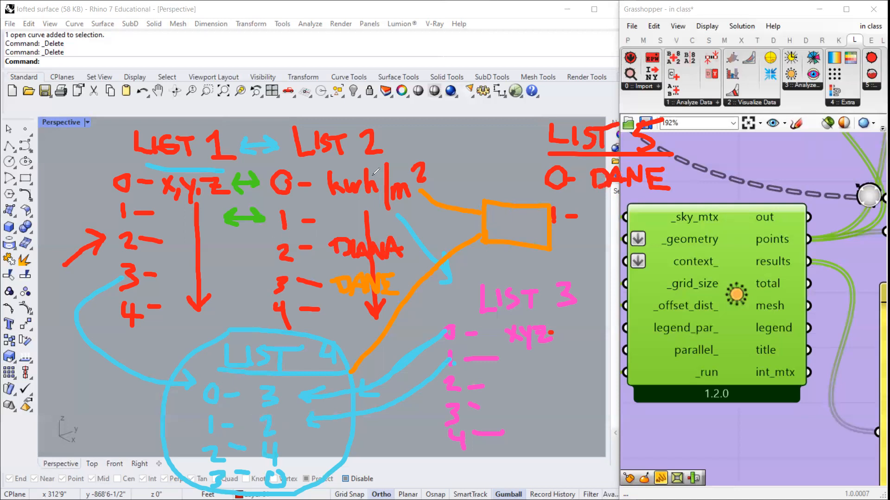
drag(304, 163, 375, 163)
mouse_move(595, 212)
mouse_down()
mouse_move(595, 224)
mouse_move(617, 217)
mouse_move(605, 222)
mouse_up()
mouse_move(627, 209)
mouse_down()
mouse_move(628, 224)
mouse_move(658, 210)
mouse_move(677, 218)
mouse_move(700, 212)
mouse_move(698, 221)
mouse_up()
drag(684, 216, 700, 215)
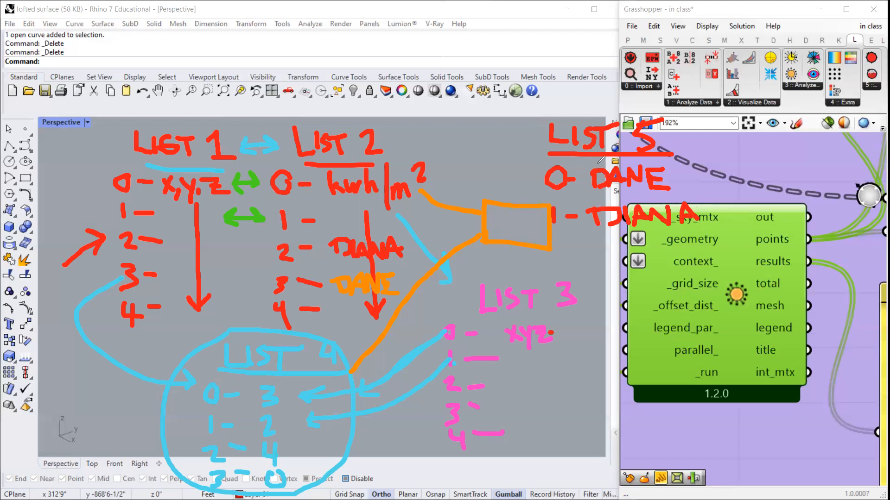
Step: Clear all the handwritten annotations from the screen
mouse_move(527, 376)
mouse_down()
mouse_move(529, 347)
mouse_move(519, 366)
mouse_move(542, 361)
mouse_up()
click(583, 97)
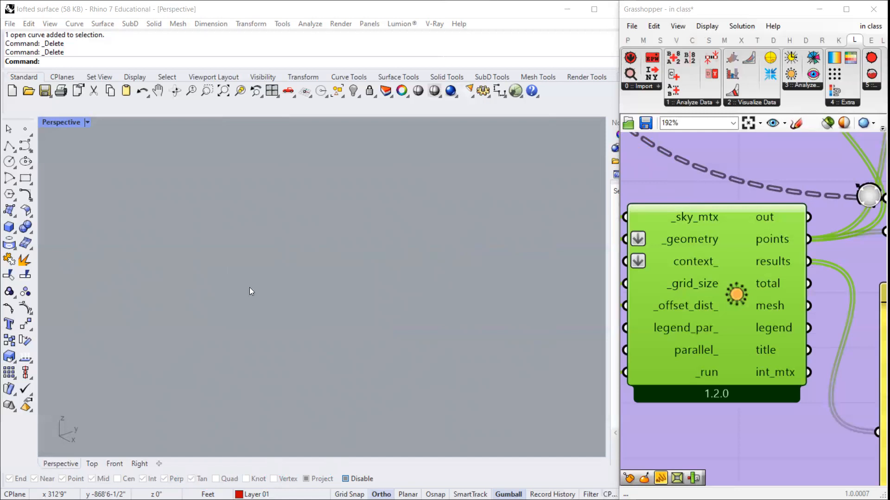
Step: Examine the analysis points and incident radiation colours across the arched surface in the Perspective view
scroll(374, 231, up, 9)
right_drag(416, 222, 446, 190)
scroll(447, 190, down, 5)
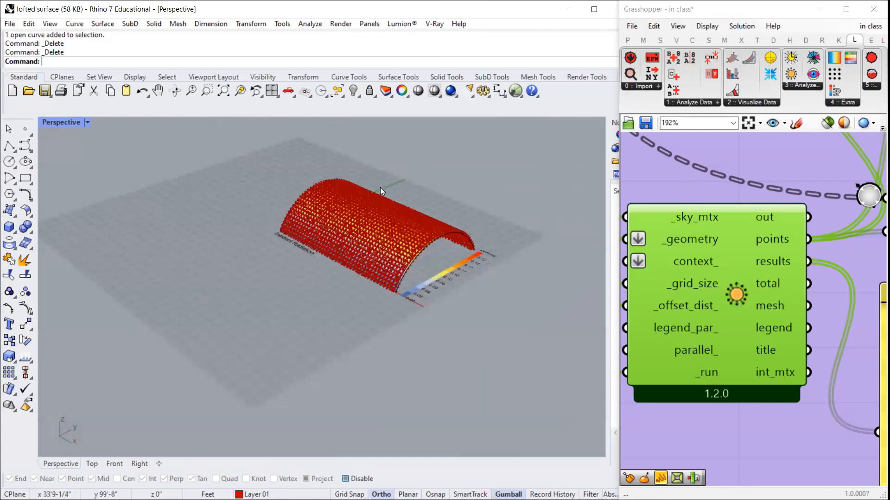
scroll(379, 279, up, 6)
scroll(379, 277, up, 2)
scroll(371, 186, down, 4)
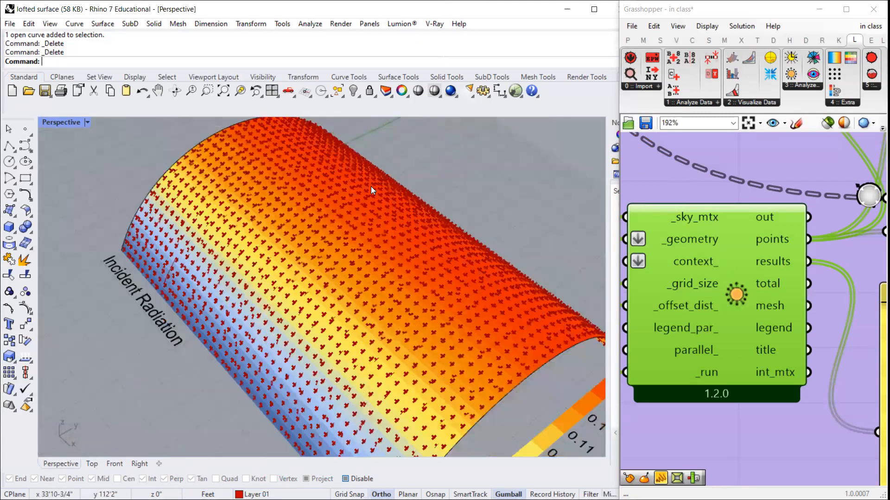
scroll(373, 183, up, 5)
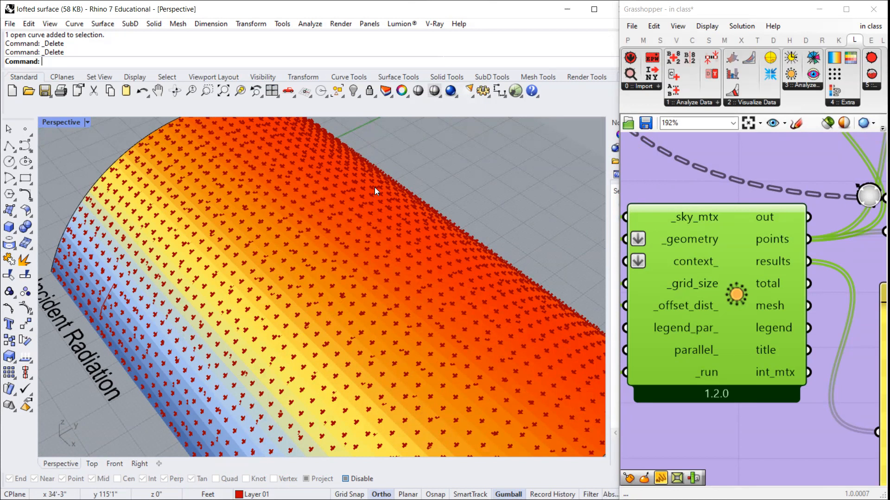
scroll(324, 216, down, 8)
scroll(367, 214, up, 4)
scroll(653, 214, down, 1)
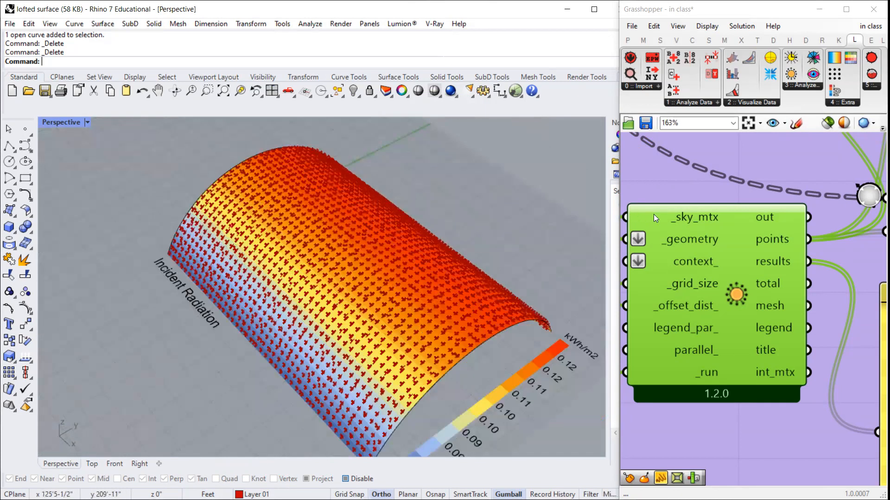
Step: Widen the Grasshopper window to show the closest point and list item components, and snap Rhino to the left half
scroll(653, 214, down, 5)
click(616, 221)
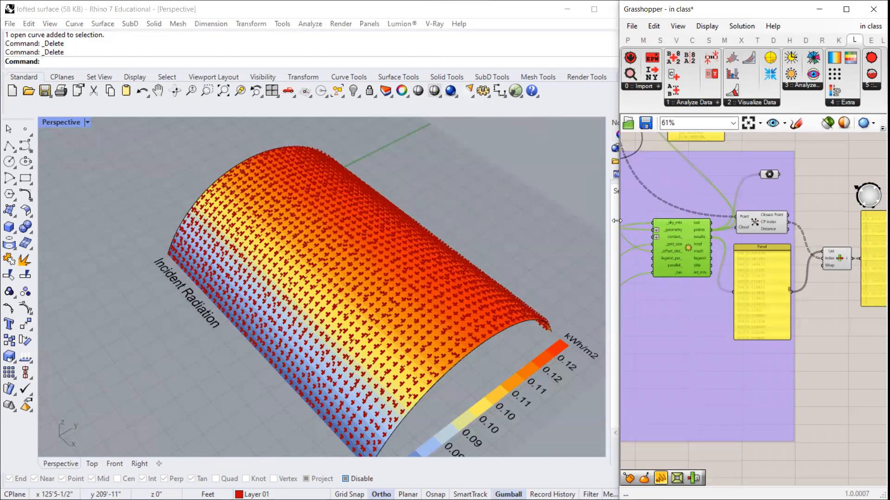
drag(616, 218, 448, 219)
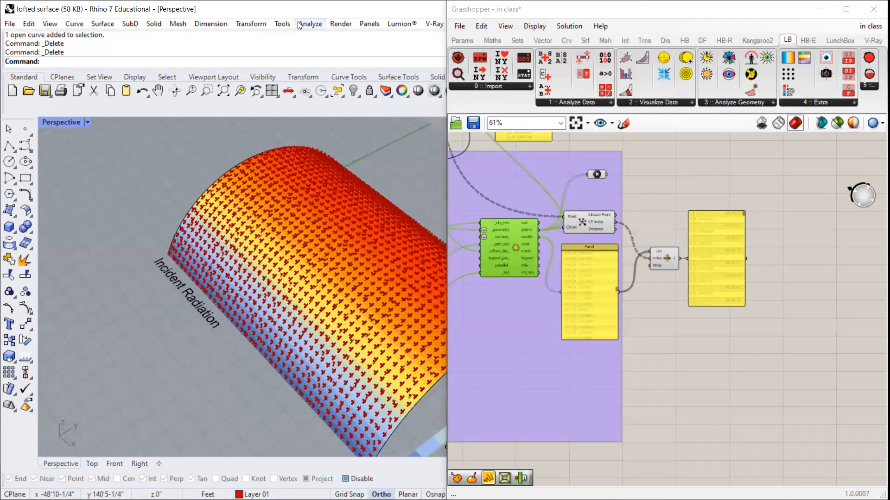
key(super+Left)
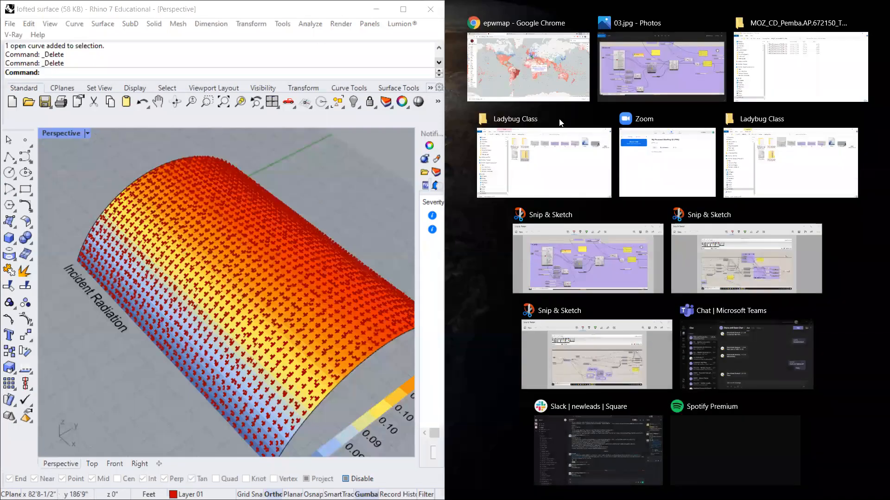
Step: Arrange Grasshopper beside Rhino and examine the arched surface's analysis points next to the Closest Point and List Item components
click(559, 120)
click(681, 176)
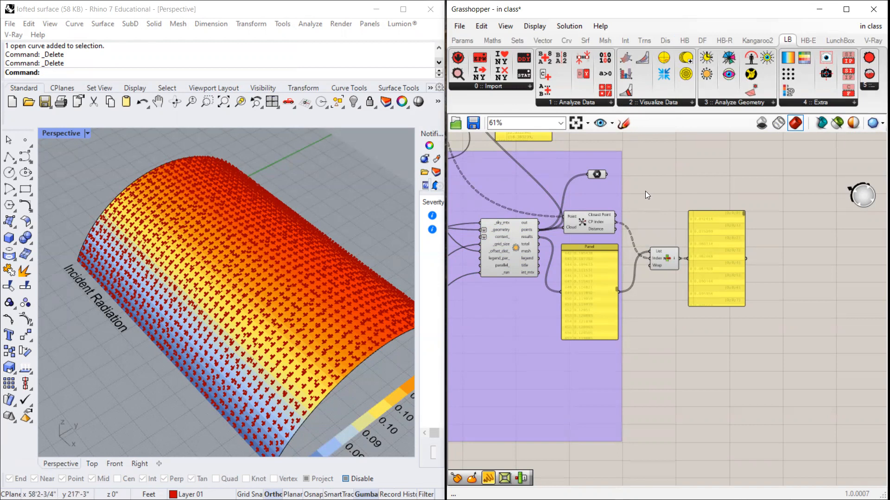
scroll(299, 304, up, 6)
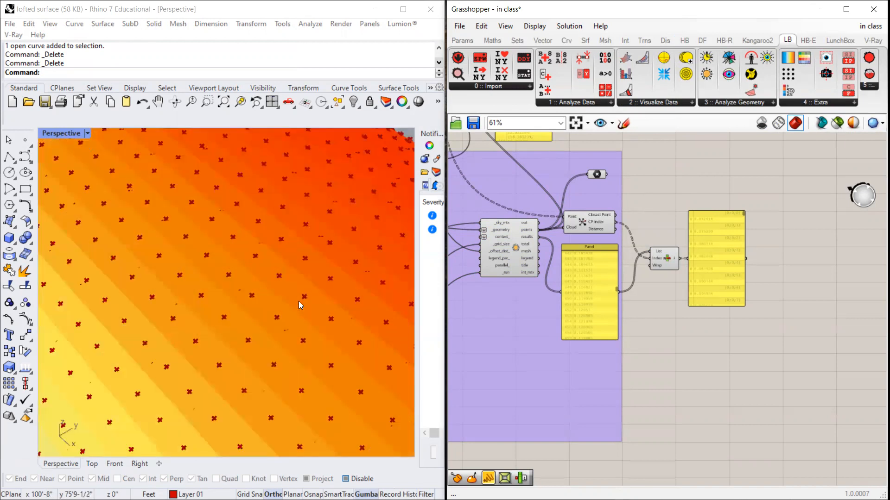
scroll(597, 177, up, 3)
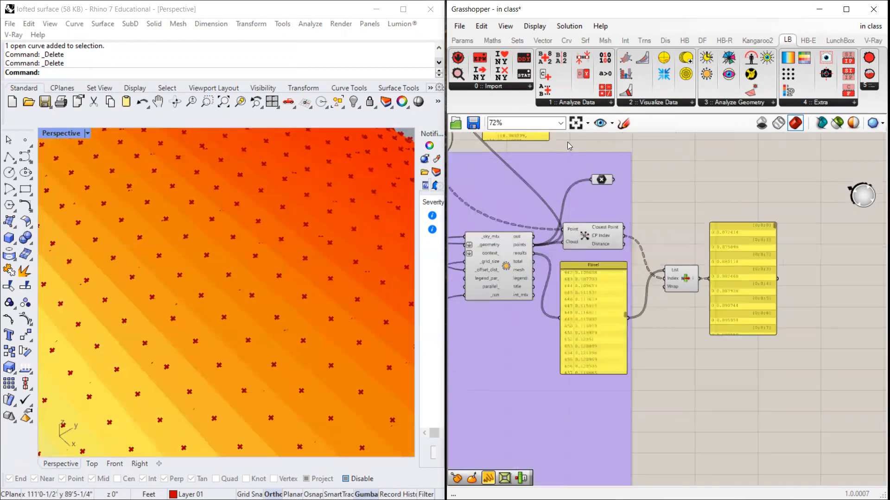
Step: Highlight the Closest Point component and compare its matched points with the other analysis points on the arched surface in Perspective
mouse_move(610, 187)
drag(585, 256, 597, 257)
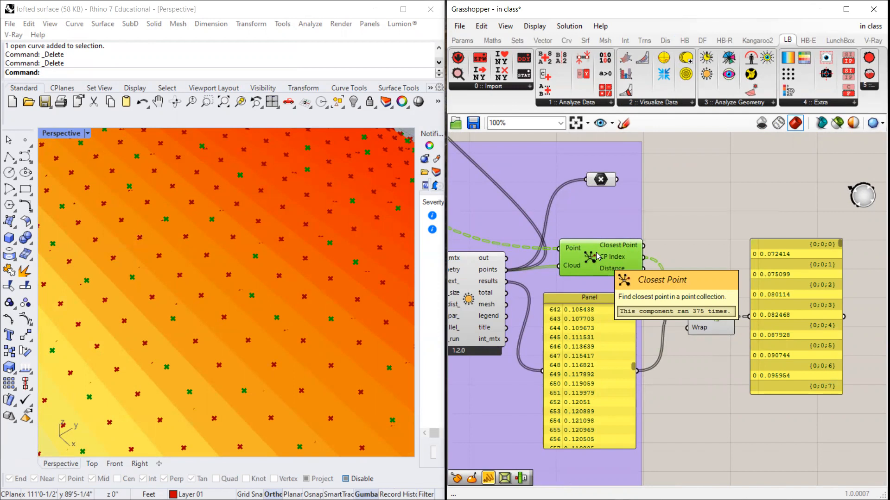
scroll(598, 256, down, 1)
click(765, 325)
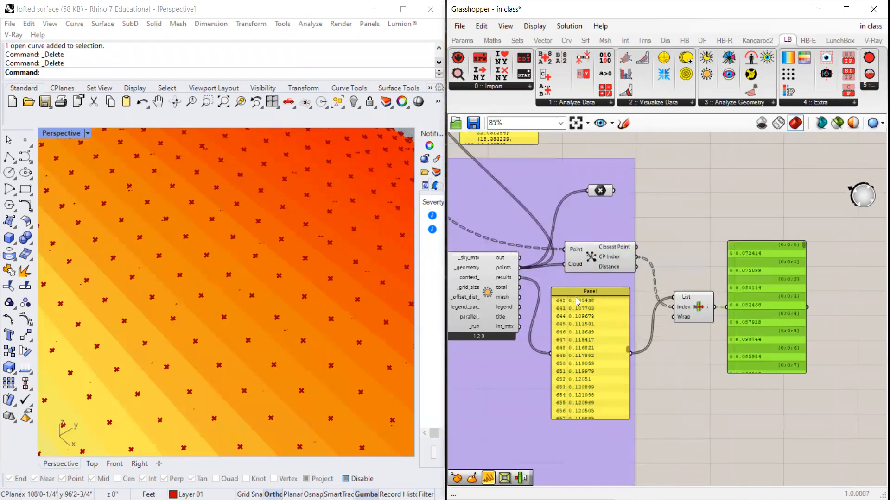
drag(601, 266, 593, 266)
right_drag(398, 282, 267, 241)
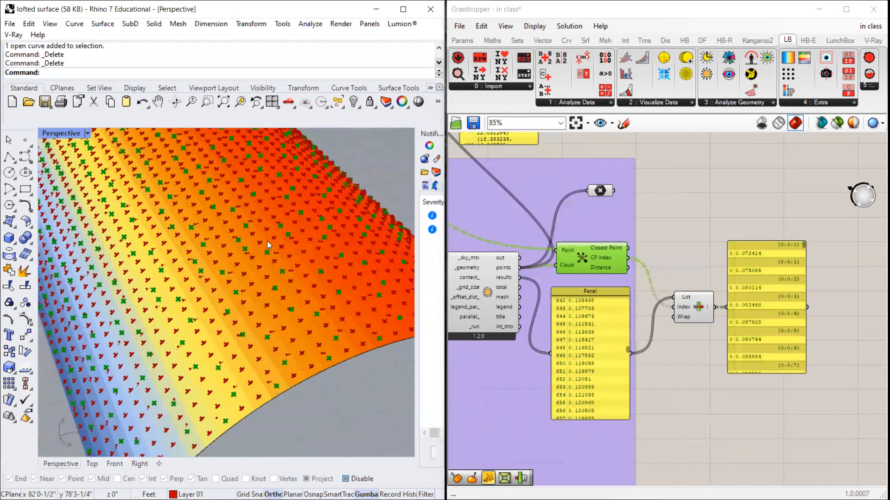
drag(589, 257, 596, 257)
scroll(603, 259, up, 3)
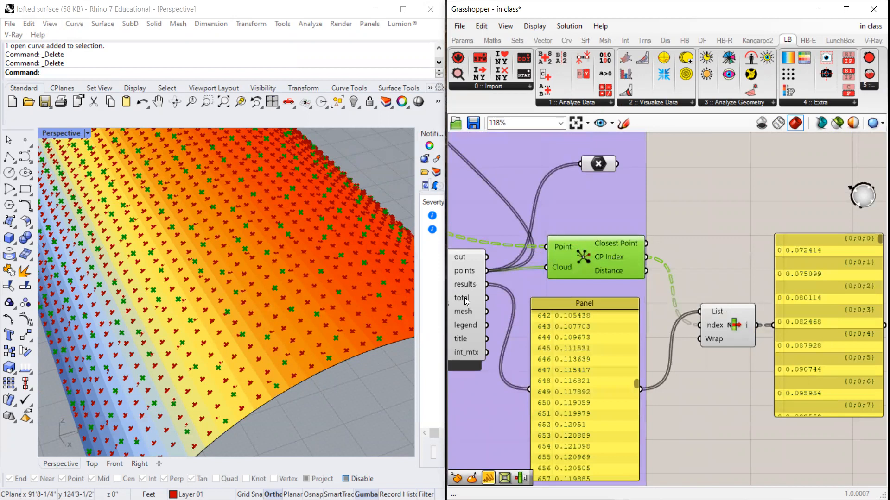
scroll(284, 285, up, 4)
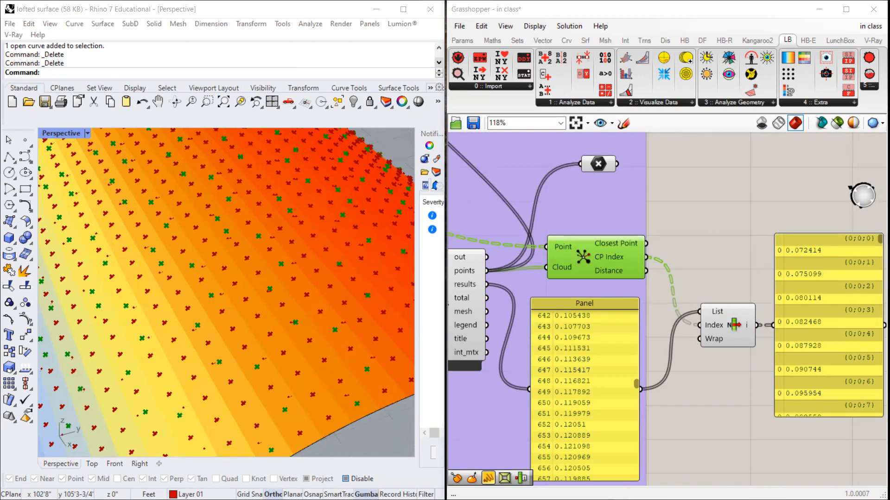
scroll(656, 245, down, 3)
scroll(620, 302, up, 2)
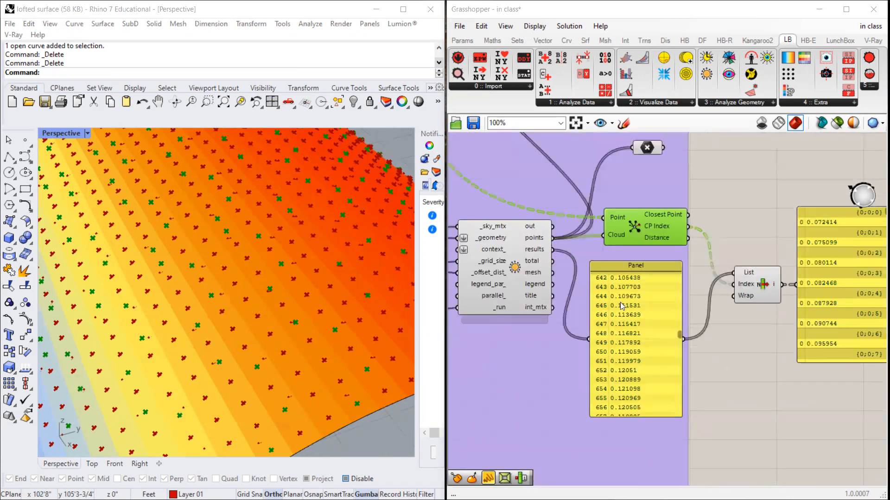
Step: Reposition the incident radiation component and its results panel, and align the output panel beside List Item
click(634, 303)
drag(494, 281, 494, 294)
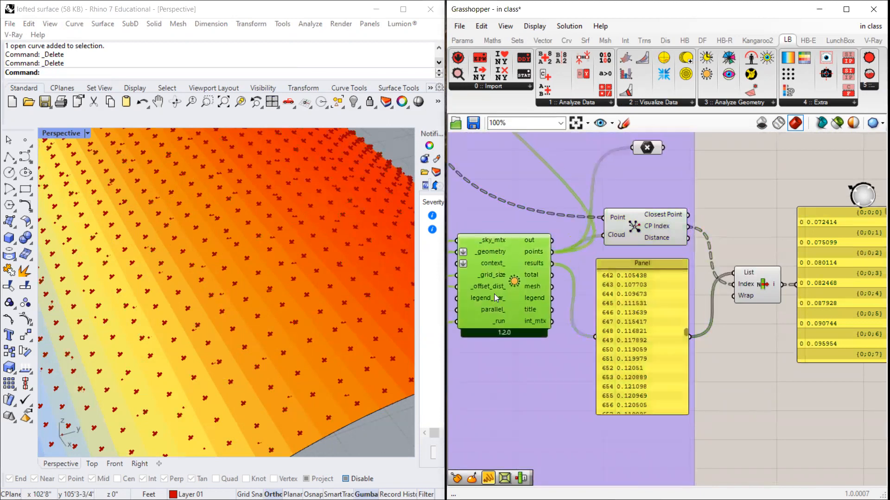
right_drag(803, 297, 695, 290)
drag(746, 275, 755, 258)
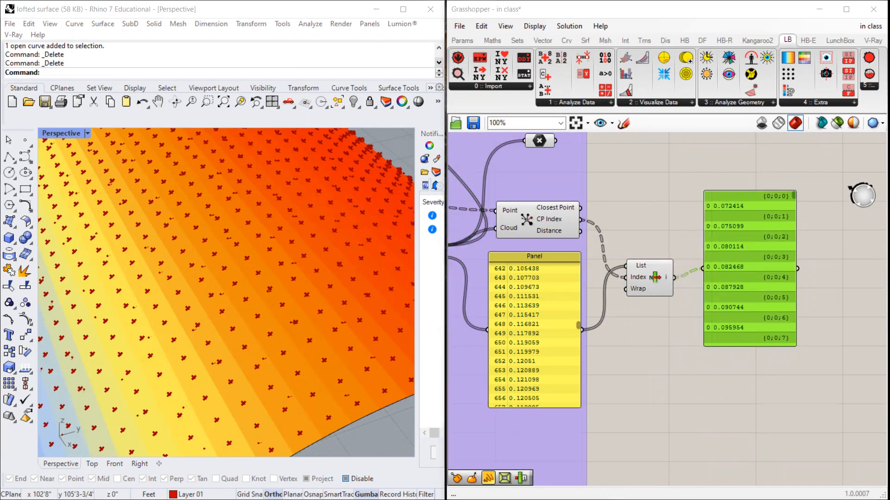
drag(753, 256, 729, 254)
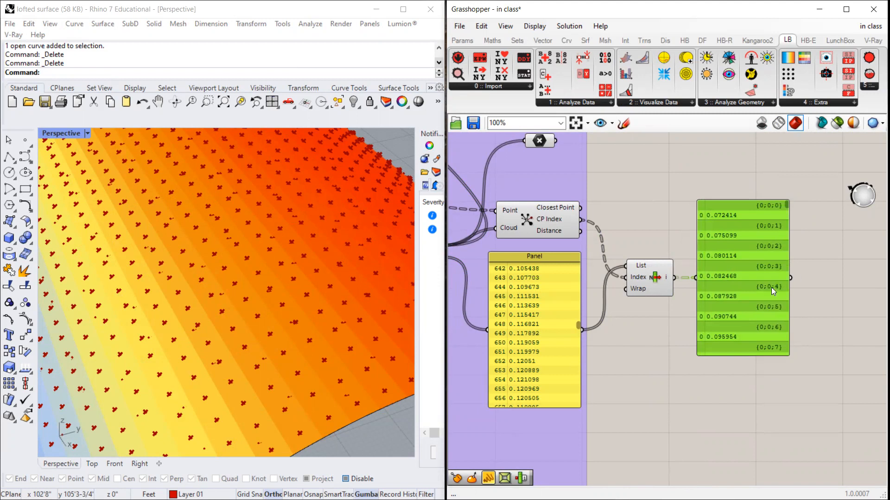
Step: Examine the radiation value in each branch of the List Item output panel and move the panel lower on the canvas
scroll(725, 238, up, 3)
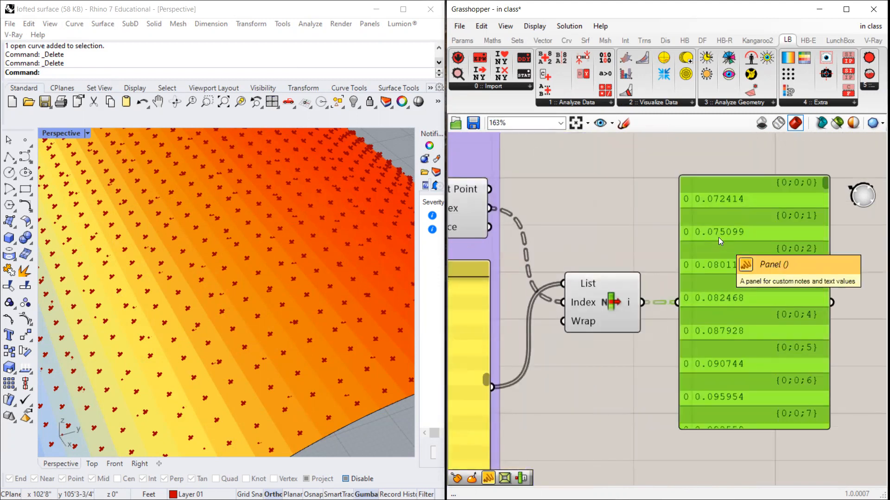
drag(718, 237, 711, 235)
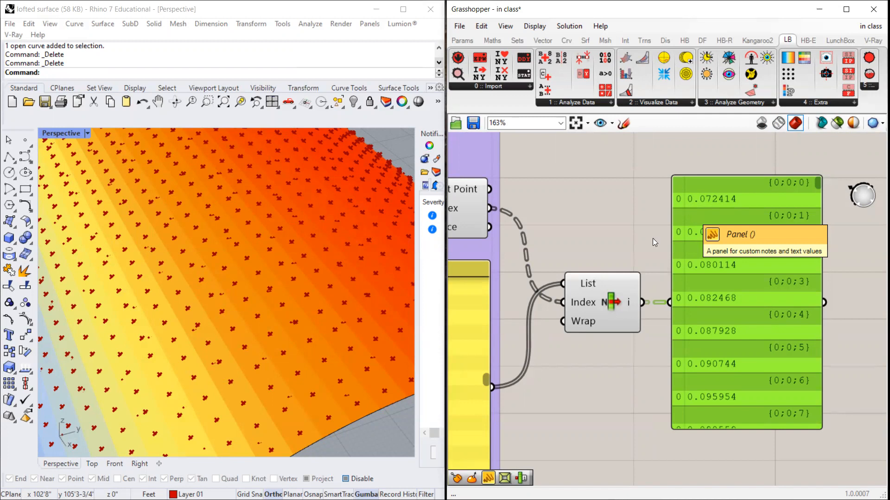
scroll(626, 262, down, 3)
drag(708, 265, 706, 335)
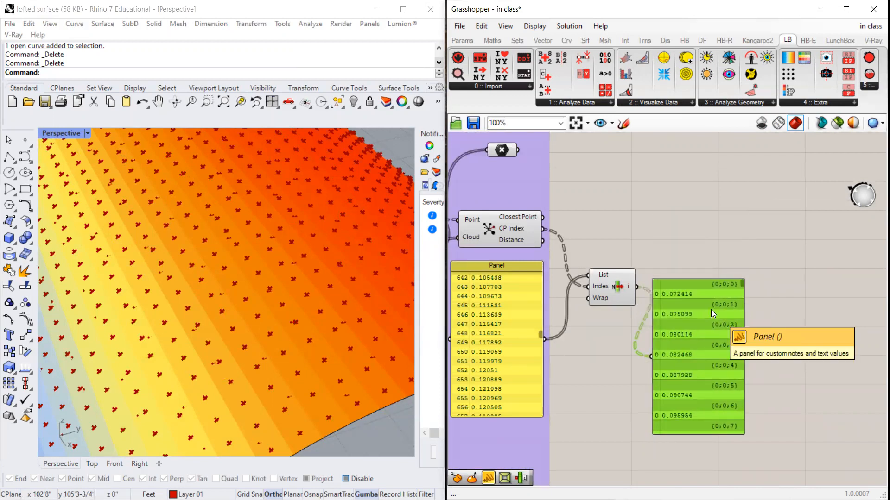
drag(711, 314, 720, 315)
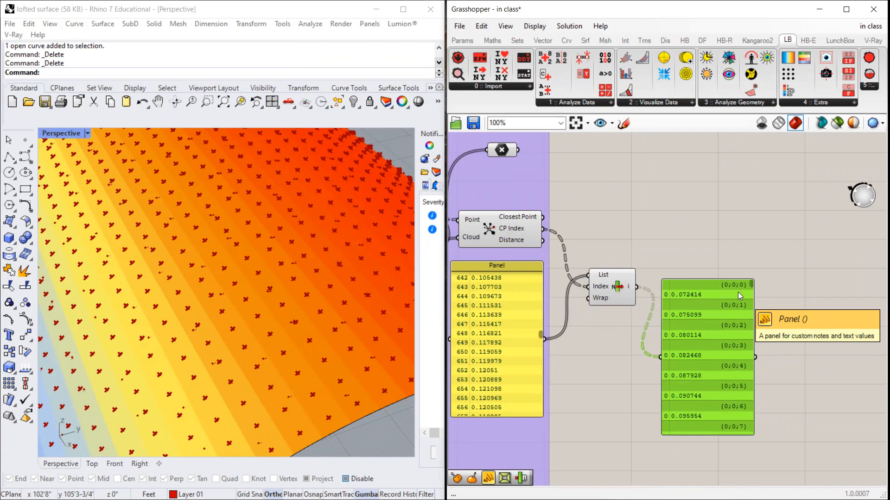
Step: Add a Remap Numbers component and place it beyond the List Item output panel
scroll(624, 274, down, 3)
double_click(701, 247)
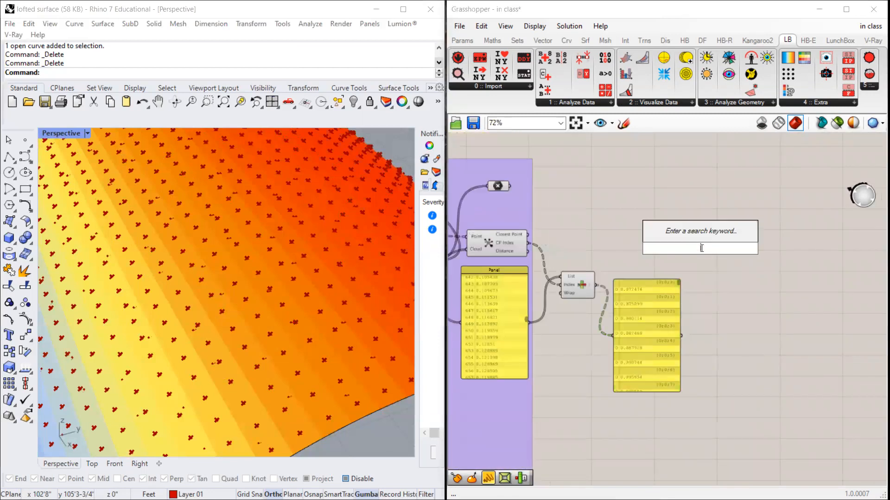
text(rempa)
key(BackSpace)
key(BackSpace)
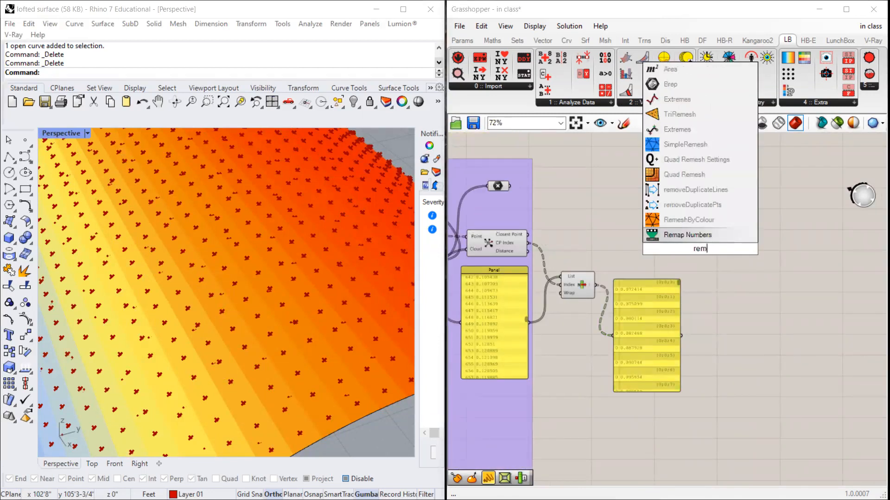
key(Return)
scroll(700, 248, up, 4)
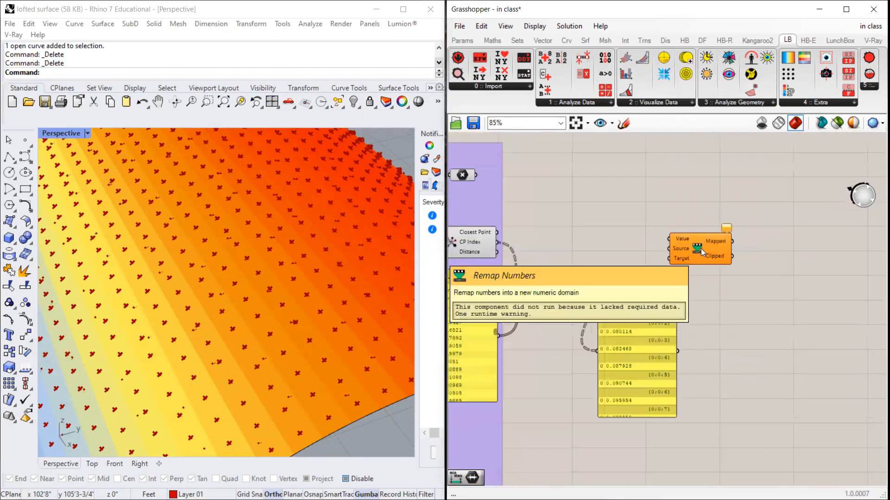
drag(700, 248, 762, 292)
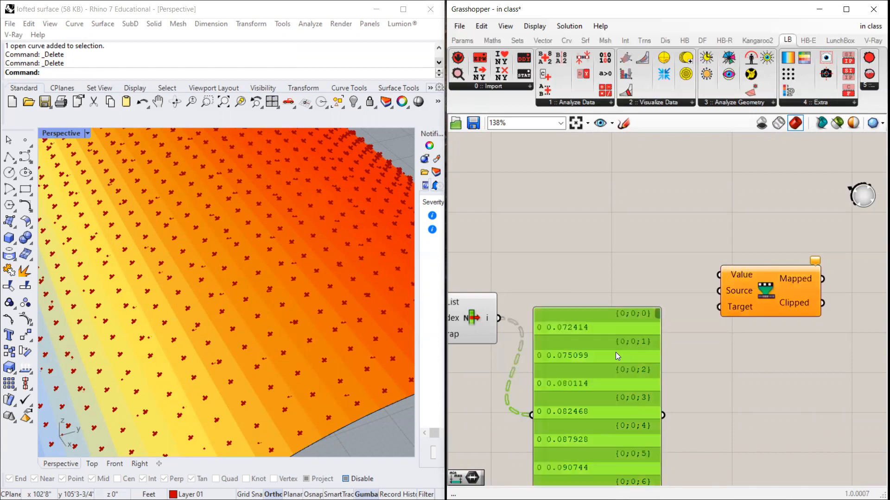
Step: Shorten the output panel, align it with List Item, and connect it to the Value input of Remap Numbers
drag(615, 352, 622, 331)
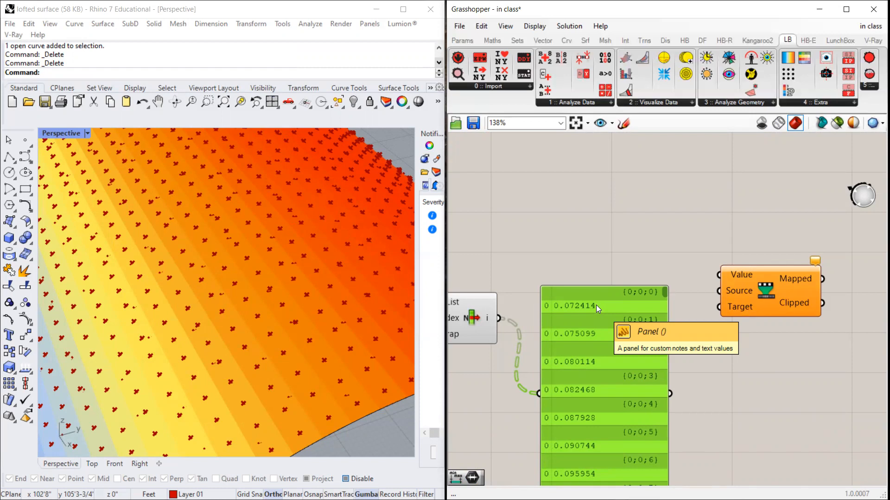
drag(752, 284, 744, 273)
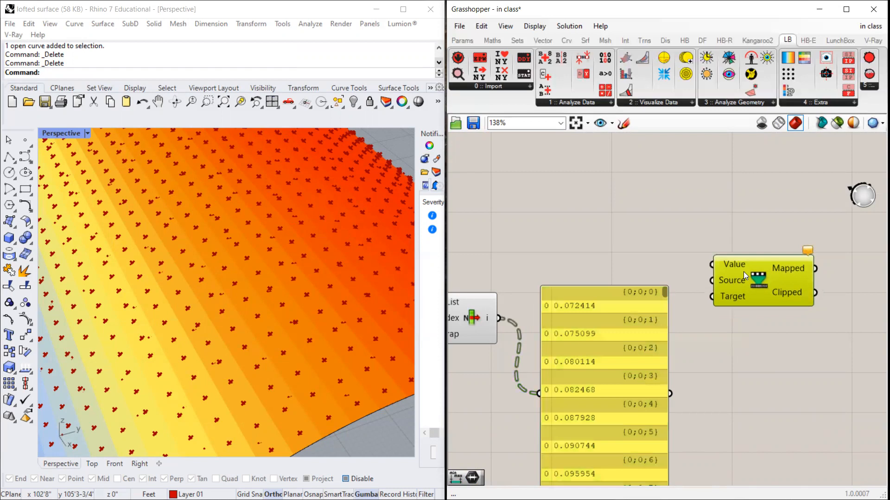
scroll(776, 277, up, 1)
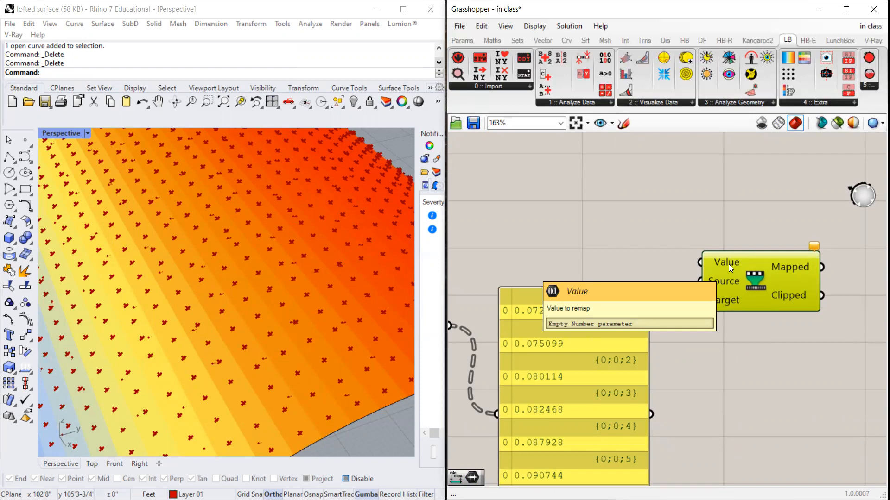
scroll(728, 264, down, 3)
drag(640, 330, 606, 282)
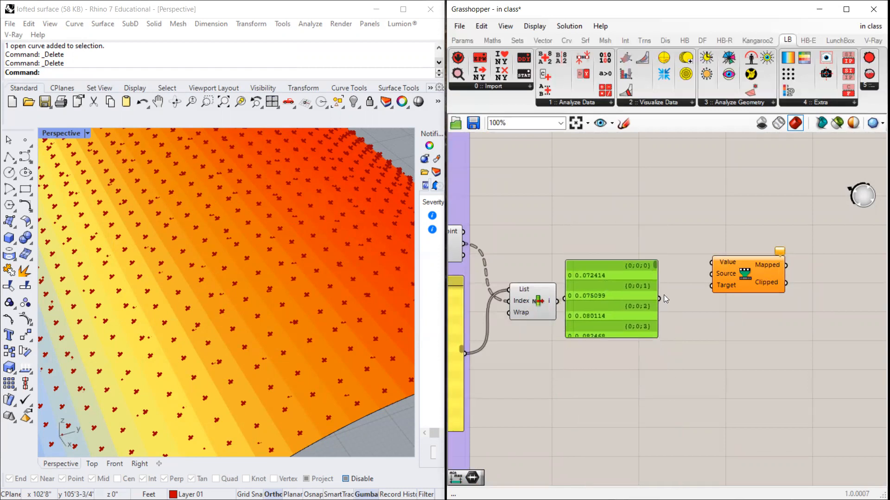
drag(699, 265, 712, 262)
click(740, 271)
scroll(739, 271, up, 2)
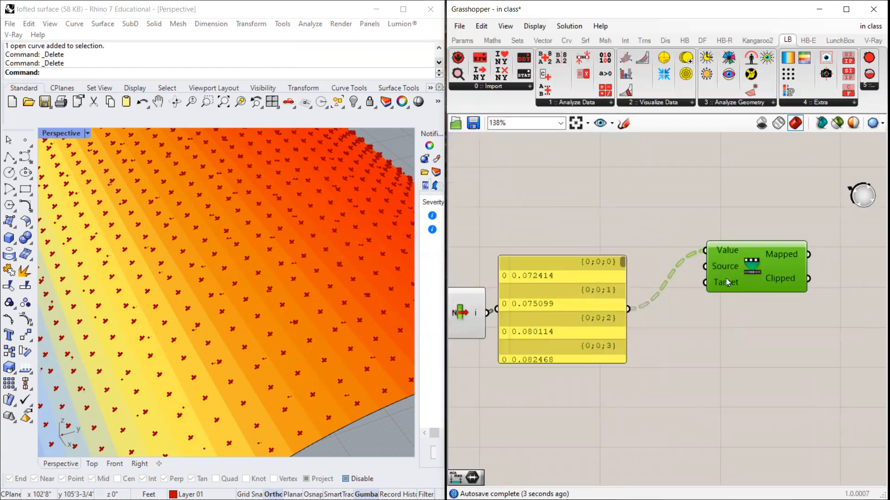
Step: Check the Source and Target inputs of Remap Numbers and line the component up with the output panel
mouse_move(724, 269)
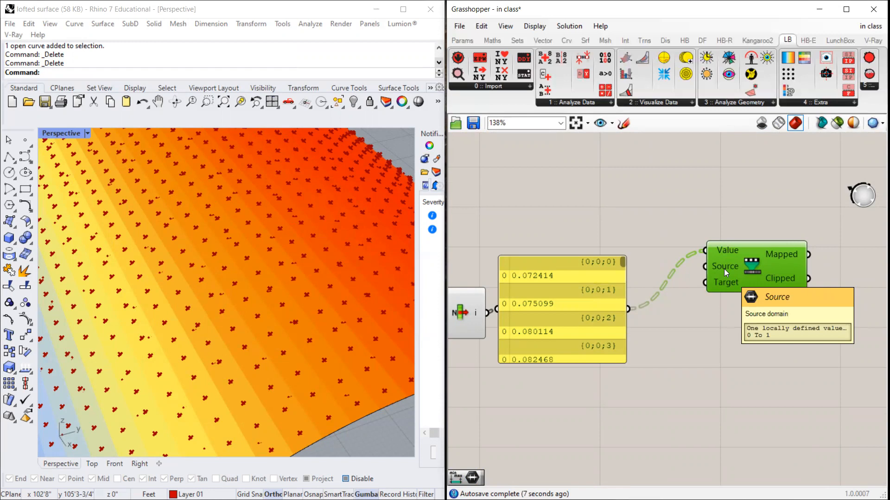
mouse_move(728, 285)
drag(741, 273, 737, 333)
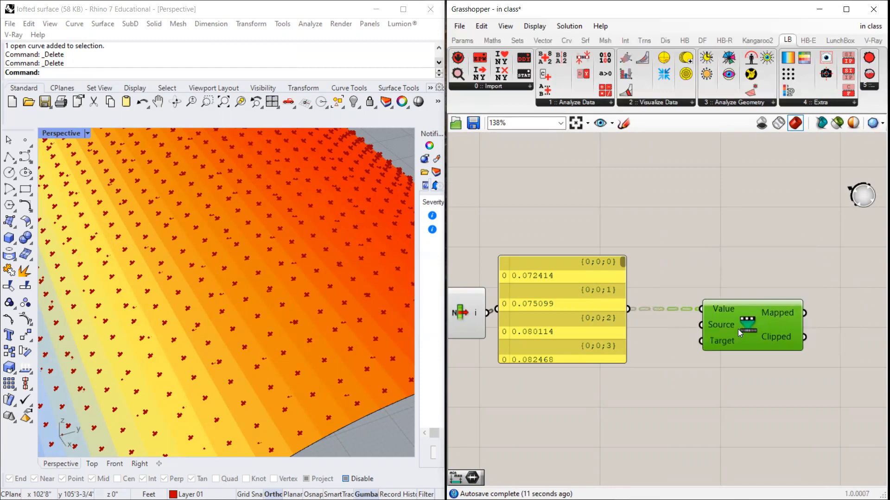
mouse_move(729, 321)
drag(557, 342, 569, 342)
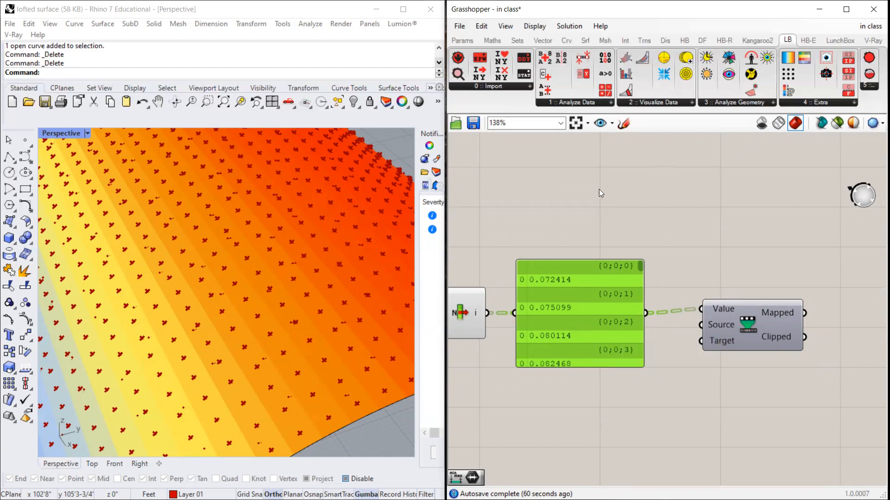
Step: Add a Construct Domain component and place it above the List Item output panel
scroll(621, 195, down, 2)
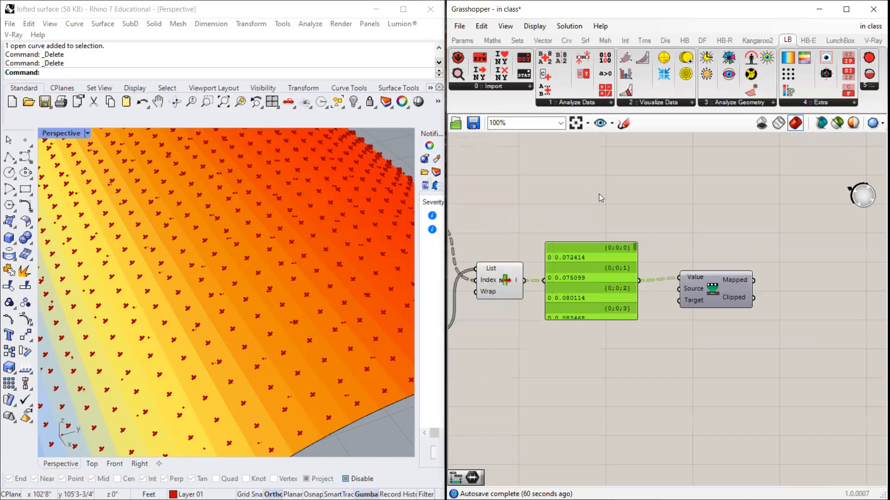
double_click(599, 194)
text(construct)
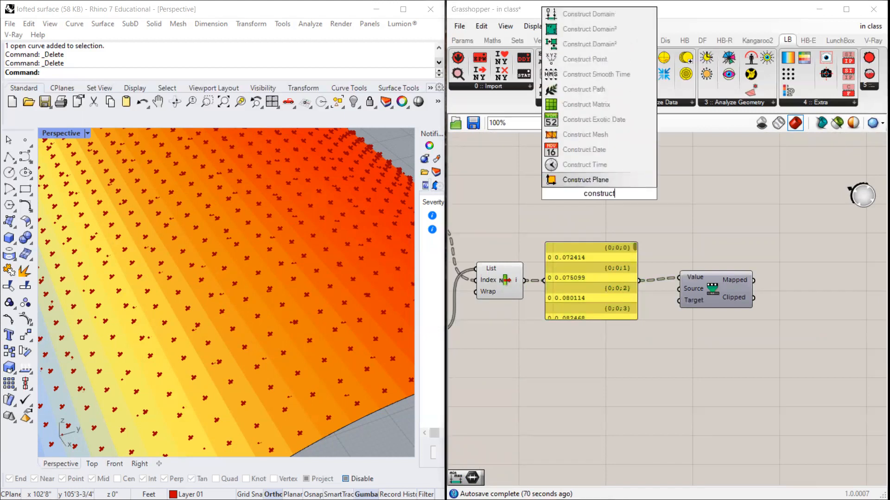
text( dom)
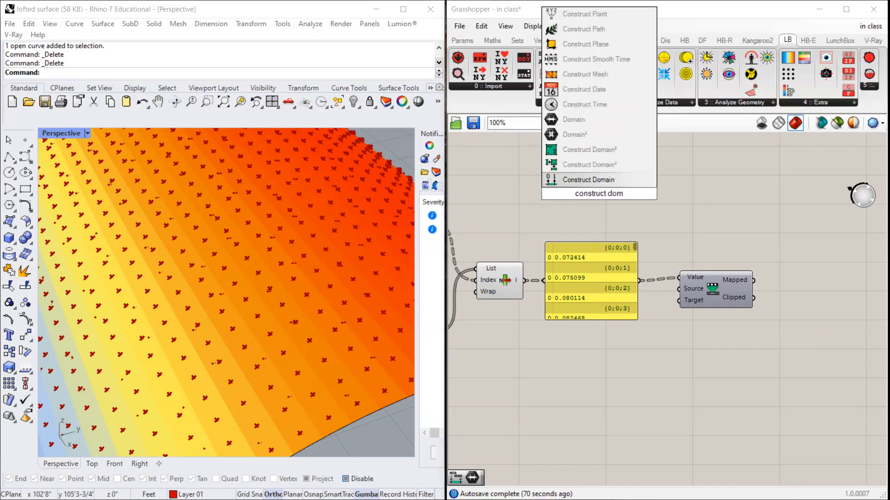
click(592, 183)
drag(596, 197, 648, 214)
scroll(615, 214, up, 3)
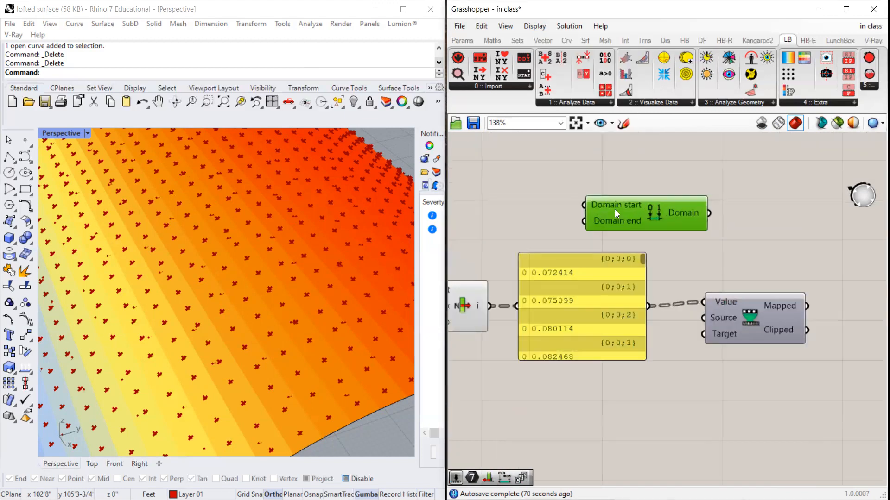
mouse_move(610, 222)
drag(621, 219, 601, 202)
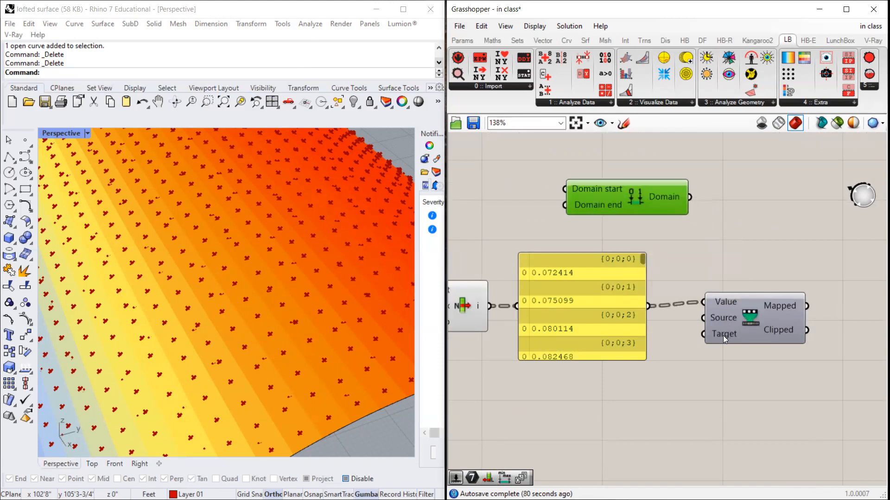
Step: Check the Target input of Remap Numbers and locate the "replace me" number slider that feeds the Degrees to Radians conversion
mouse_move(723, 335)
scroll(739, 329, down, 4)
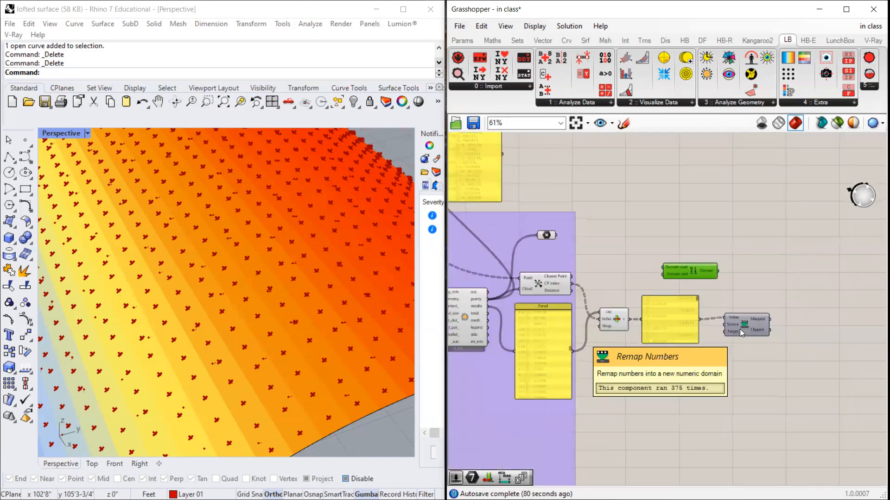
scroll(671, 183, up, 2)
scroll(665, 201, up, 3)
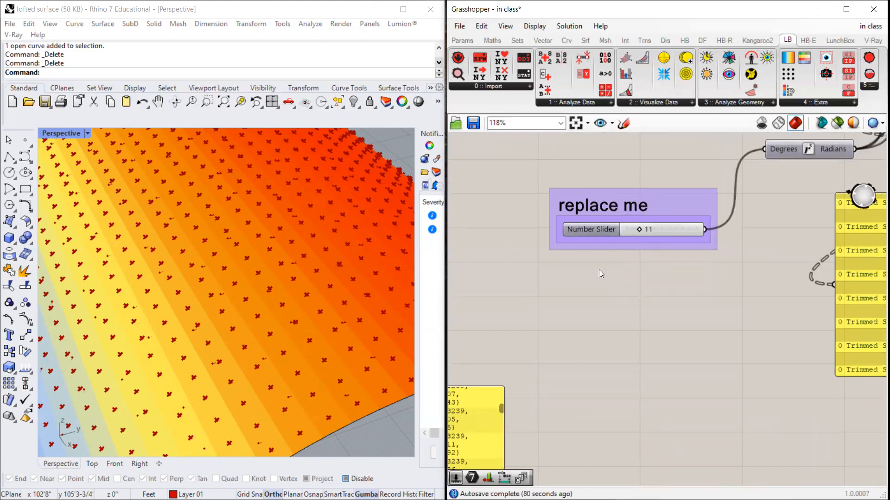
Step: Add a number slider with value 0 and connect it to the Domain start input of Construct Domain
scroll(565, 297, down, 3)
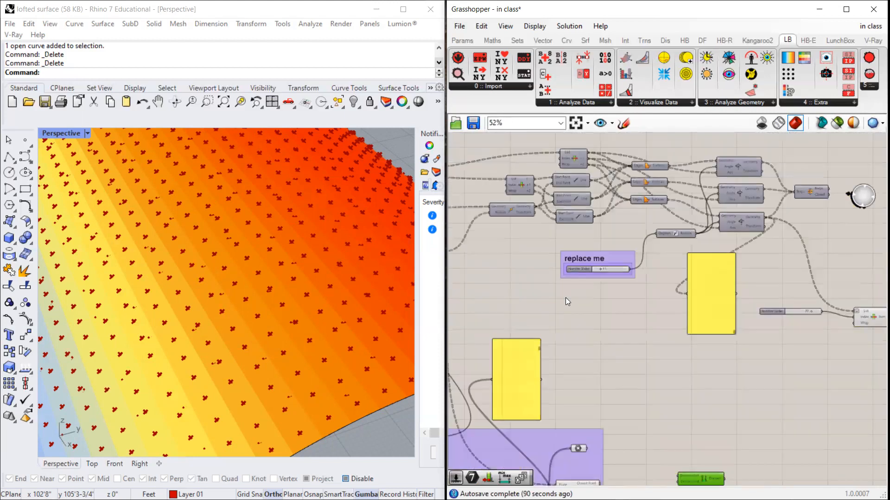
scroll(632, 419, up, 4)
scroll(686, 303, down, 3)
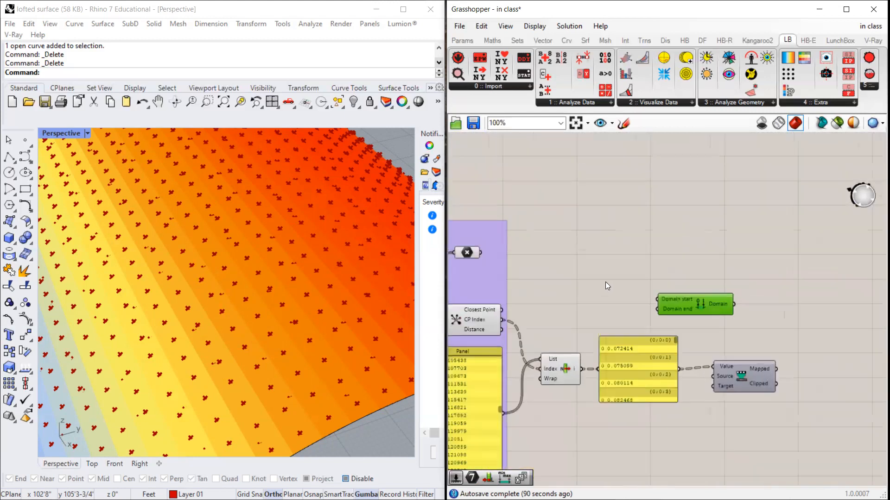
scroll(605, 282, up, 3)
double_click(559, 262)
text(0)
key(Return)
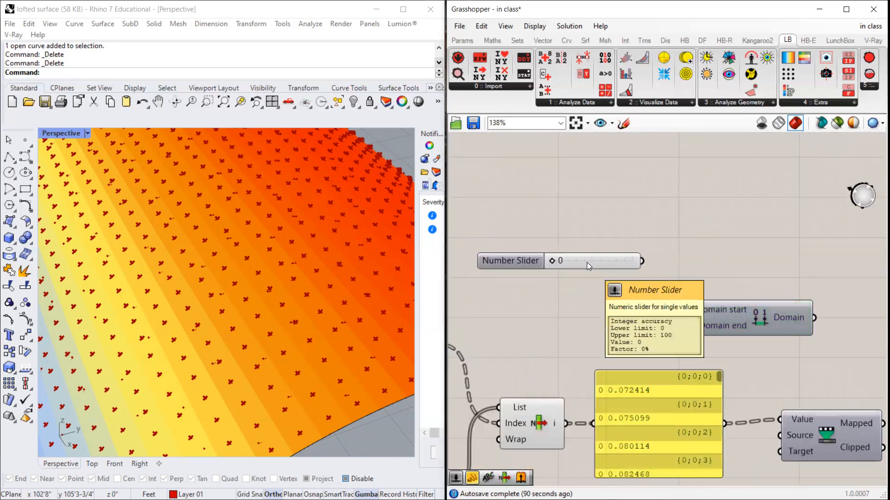
drag(642, 260, 742, 301)
drag(604, 263, 608, 254)
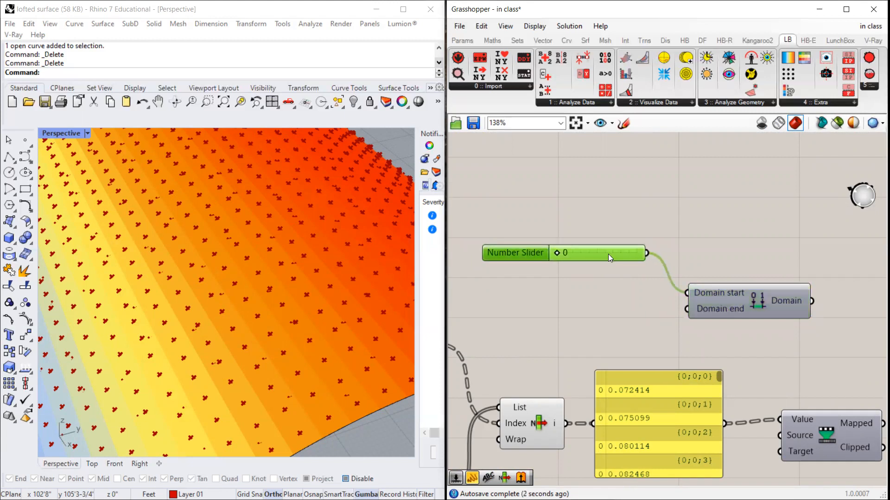
Step: Add a number slider with value 50 and connect it to the Domain end input of Construct Domain
double_click(554, 307)
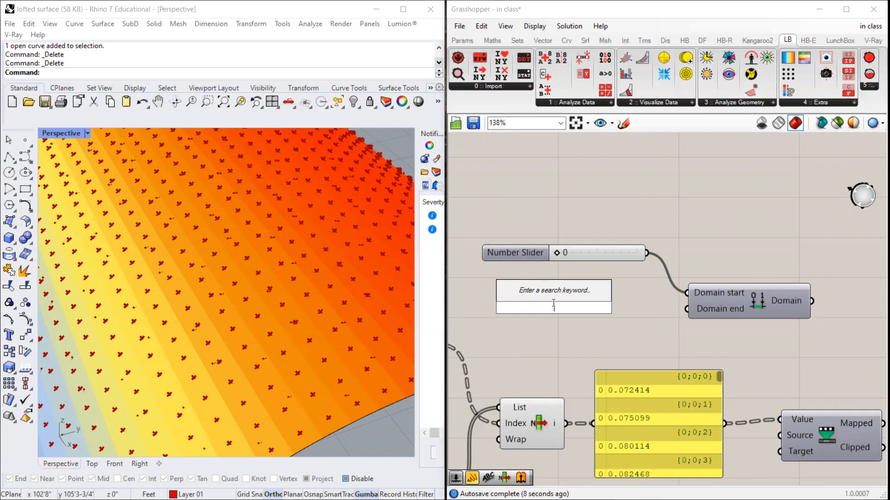
text(0)
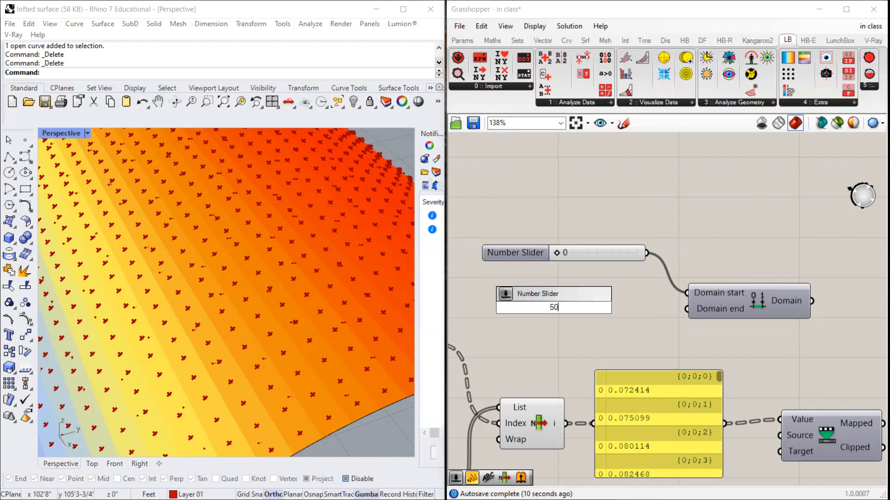
key(Return)
drag(554, 303, 551, 296)
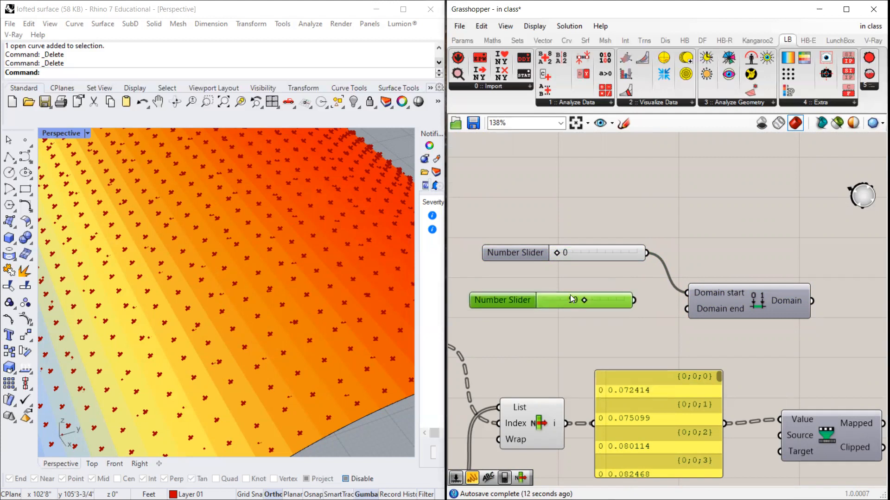
Step: Check the Domain output of Construct Domain and line the component up with its two number sliders
mouse_move(786, 300)
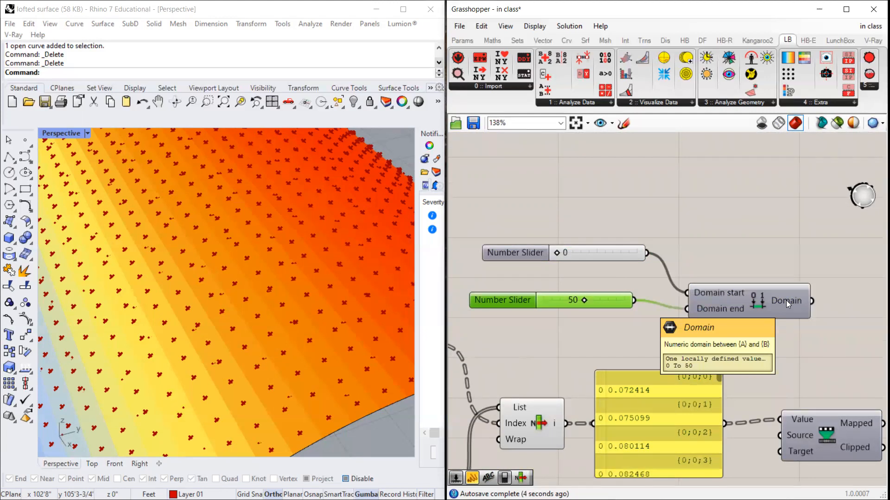
drag(785, 300, 770, 278)
mouse_move(783, 295)
mouse_move(627, 265)
mouse_down()
mouse_move(596, 273)
mouse_move(611, 273)
mouse_up()
scroll(610, 271, down, 2)
scroll(741, 319, up, 2)
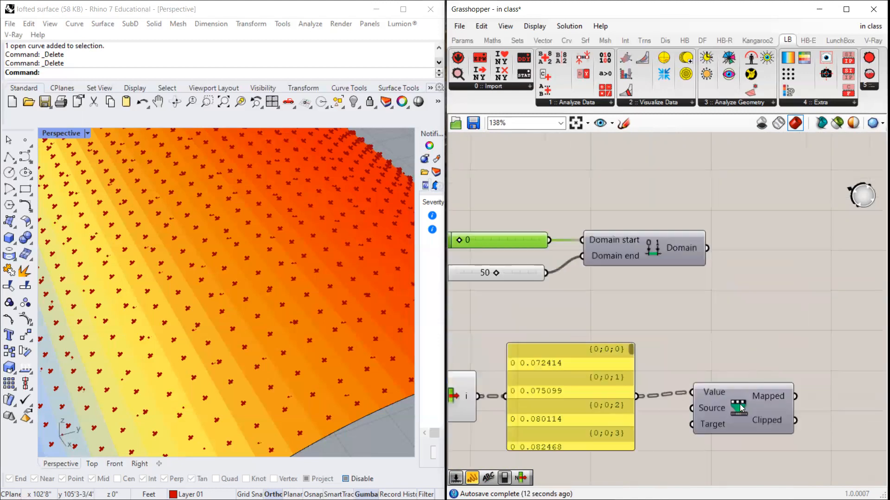
Step: Reposition Remap Numbers, connect the constructed domain to its Target input, and move List Item closer to its output panel
drag(739, 405, 778, 347)
drag(709, 251, 791, 358)
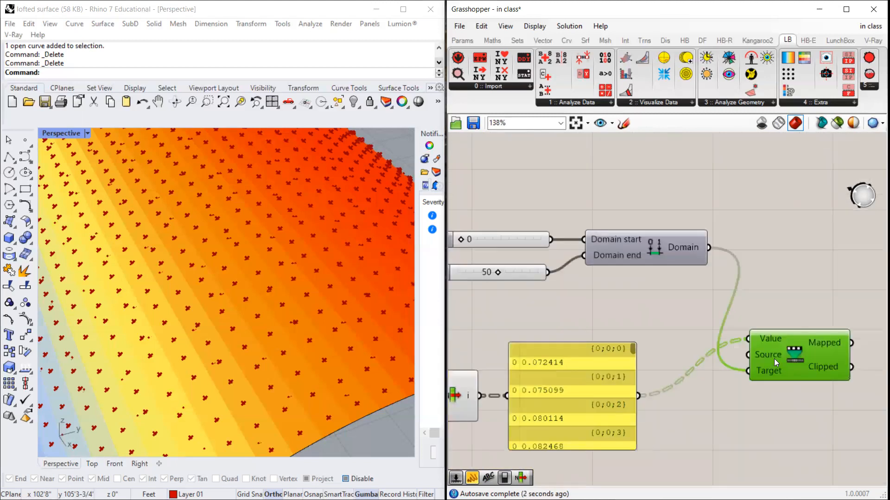
scroll(774, 358, down, 2)
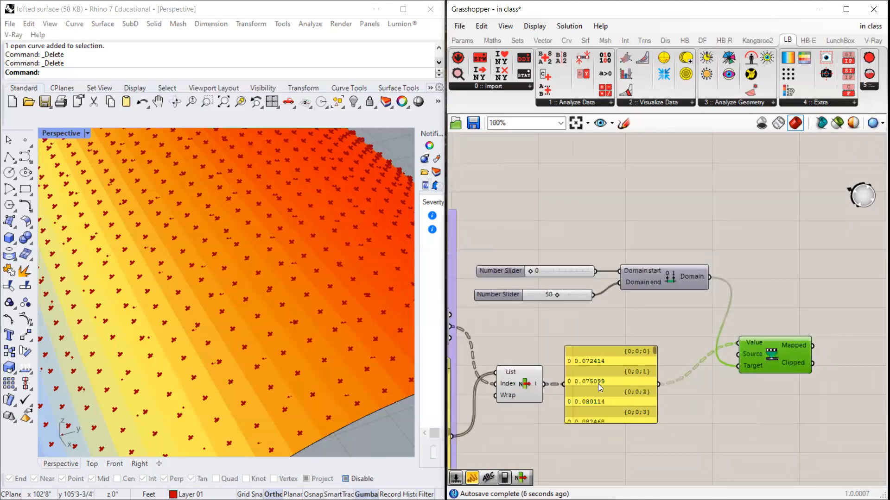
drag(520, 391, 528, 389)
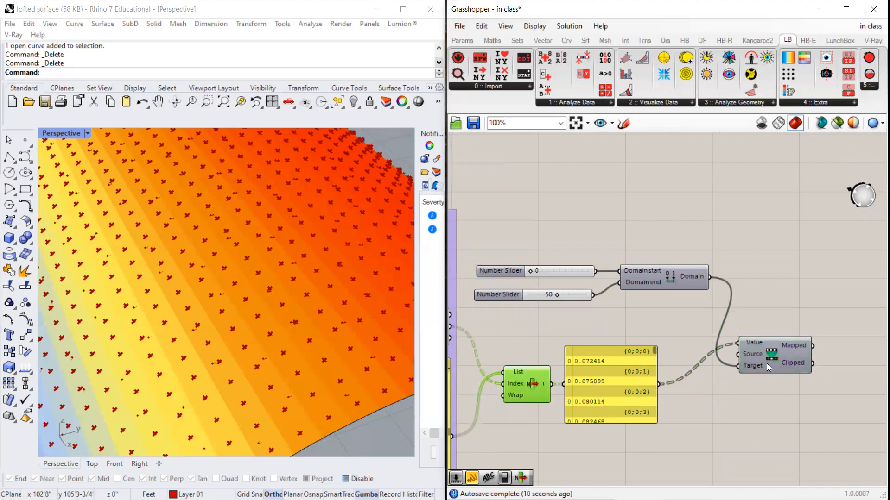
mouse_move(789, 354)
scroll(668, 273, down, 1)
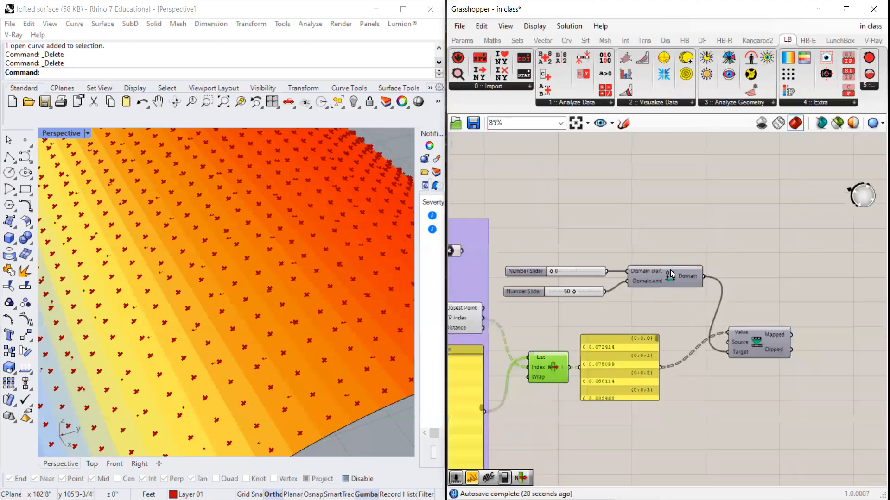
Step: Add a Bounds component below the List Item output panel and feed the List Item result into its Numbers input
click(618, 366)
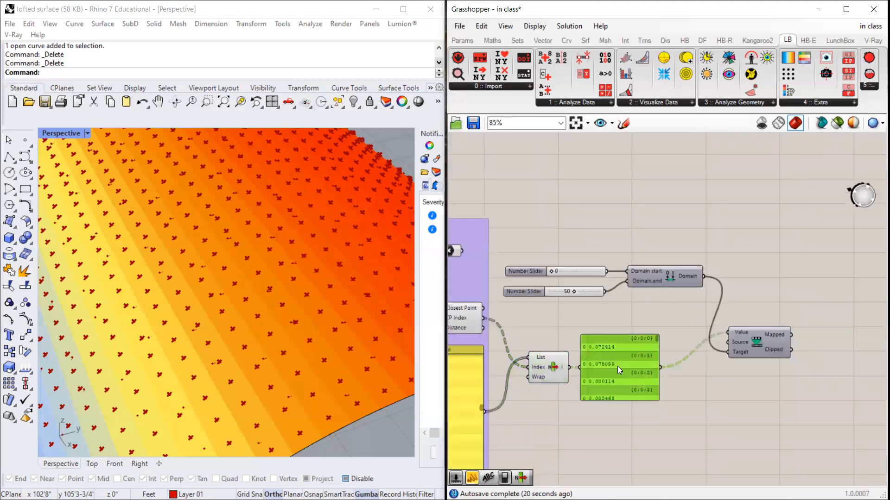
double_click(638, 224)
text(bounds)
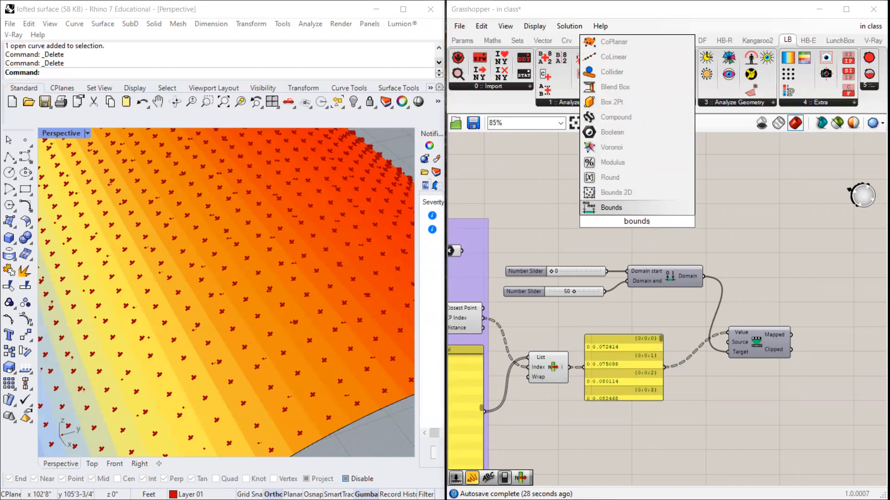
key(Return)
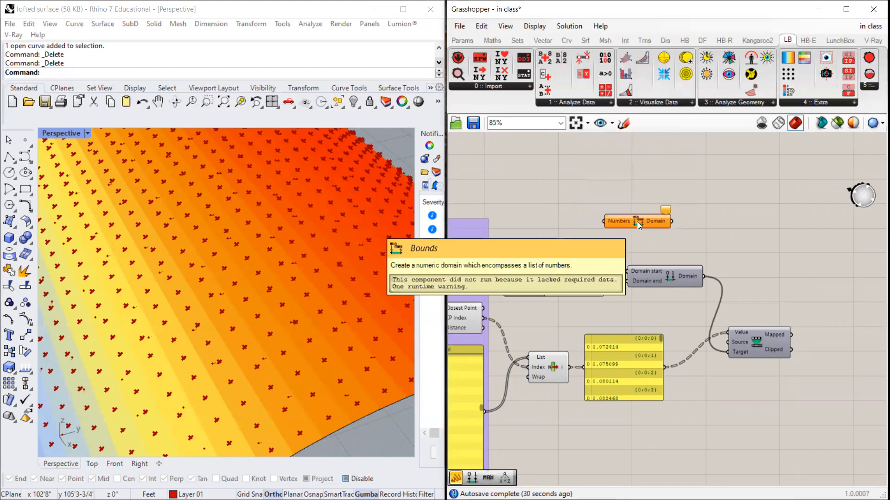
drag(637, 221, 633, 423)
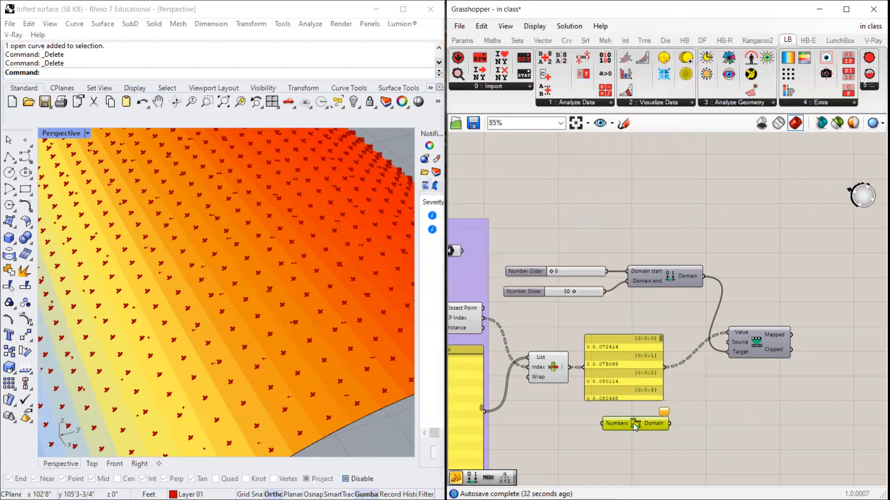
drag(570, 367, 594, 424)
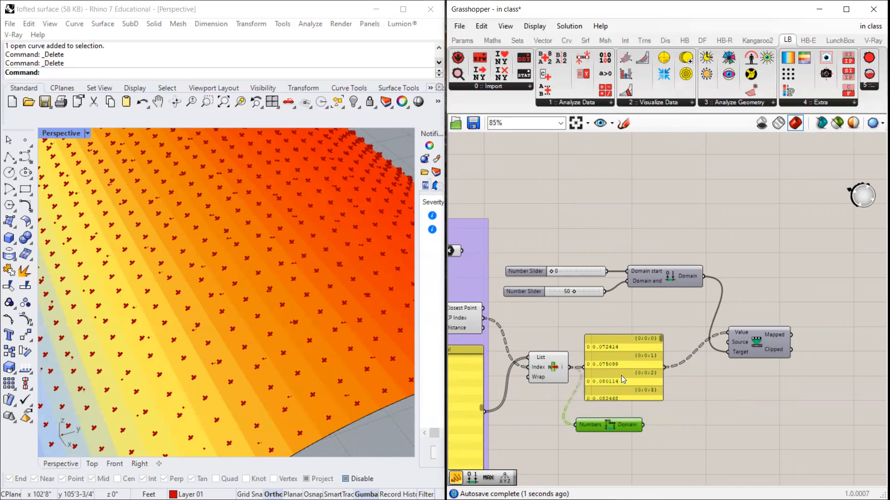
Step: Duplicate the List Item output panel, connect the copy to the Domain output of Bounds, and arrange both panels
click(621, 375)
key(ctrl+v)
drag(625, 384, 666, 418)
scroll(679, 413, up, 2)
drag(590, 429, 600, 425)
click(602, 355)
drag(651, 330, 645, 303)
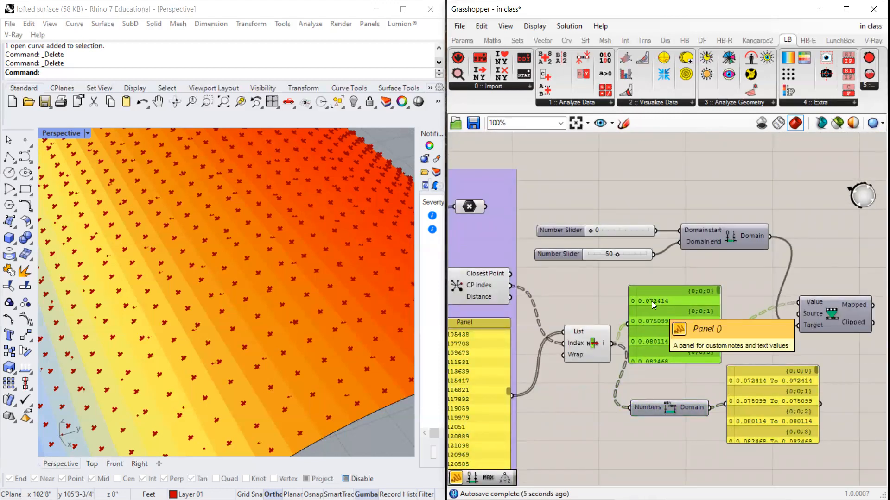
Step: Compare the values in the List Item panel with the per-branch domains in the Bounds panel
scroll(702, 293, up, 2)
drag(723, 292, 693, 310)
right_drag(692, 310, 608, 266)
mouse_move(774, 357)
mouse_down()
mouse_move(774, 373)
mouse_move(775, 354)
mouse_up()
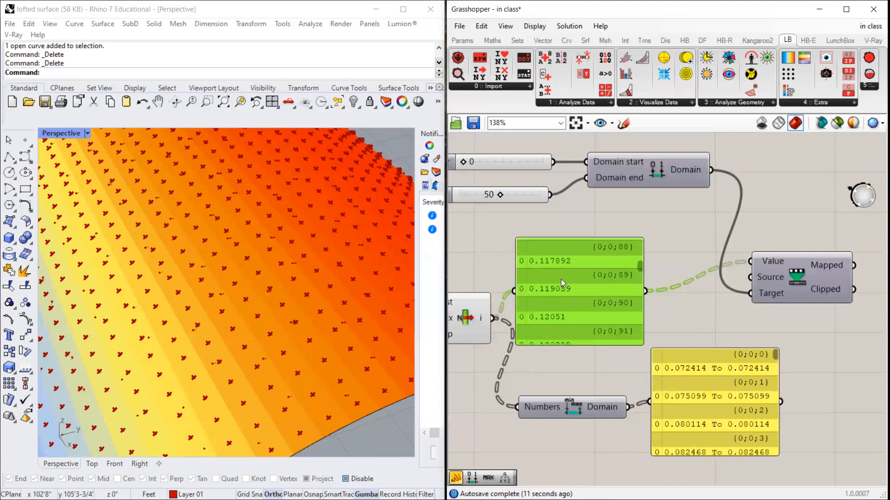
drag(641, 264, 640, 242)
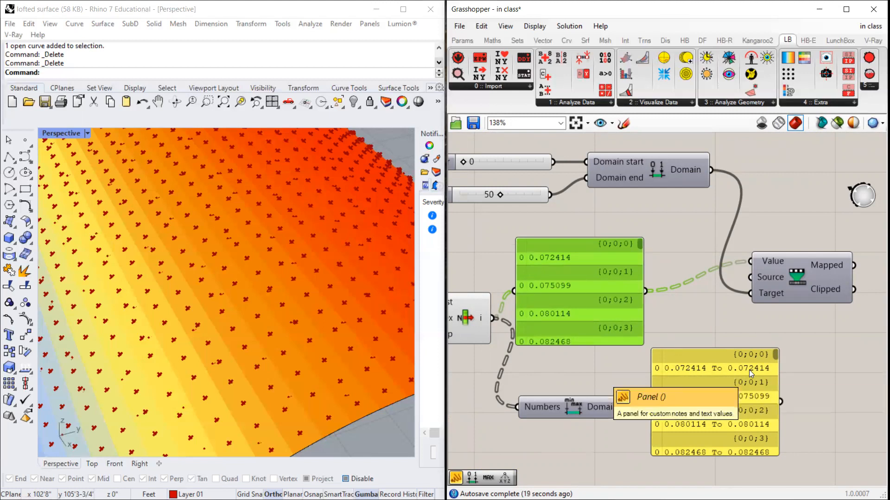
drag(765, 379, 768, 378)
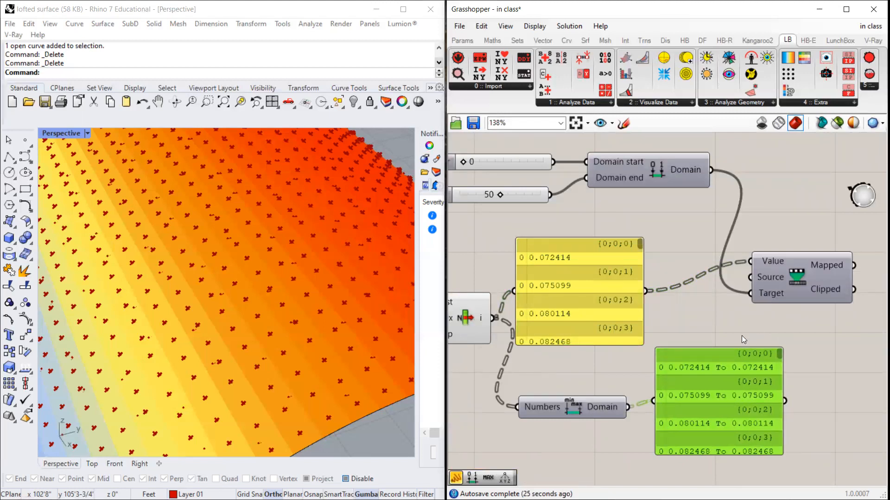
drag(695, 407, 697, 408)
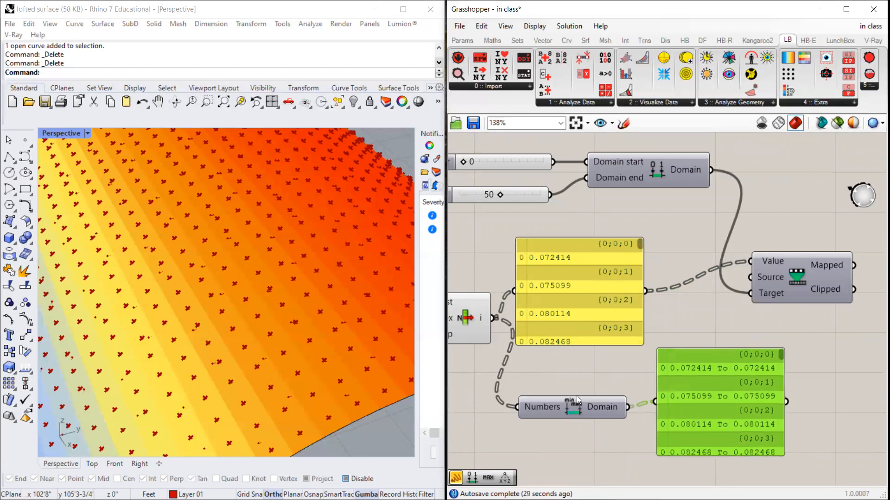
drag(576, 410, 582, 404)
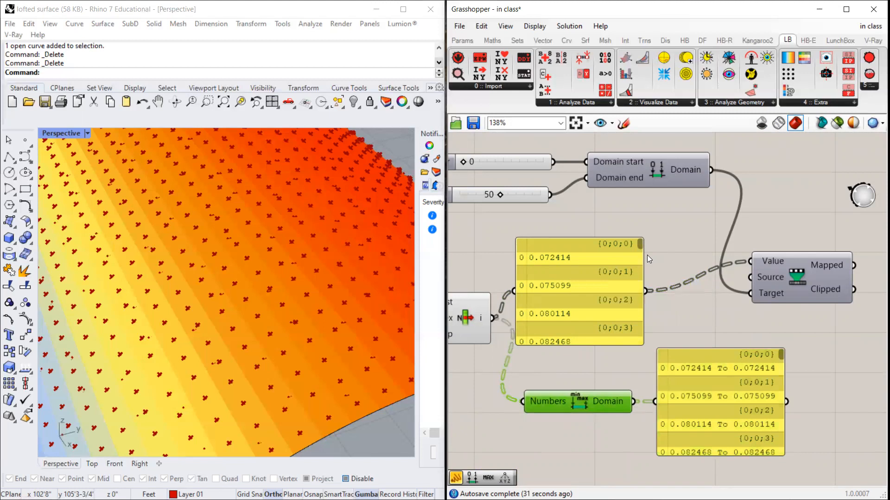
mouse_move(643, 242)
mouse_down()
mouse_move(635, 346)
mouse_move(637, 241)
mouse_up()
scroll(561, 326, down, 2)
drag(596, 365, 593, 366)
drag(744, 367, 750, 367)
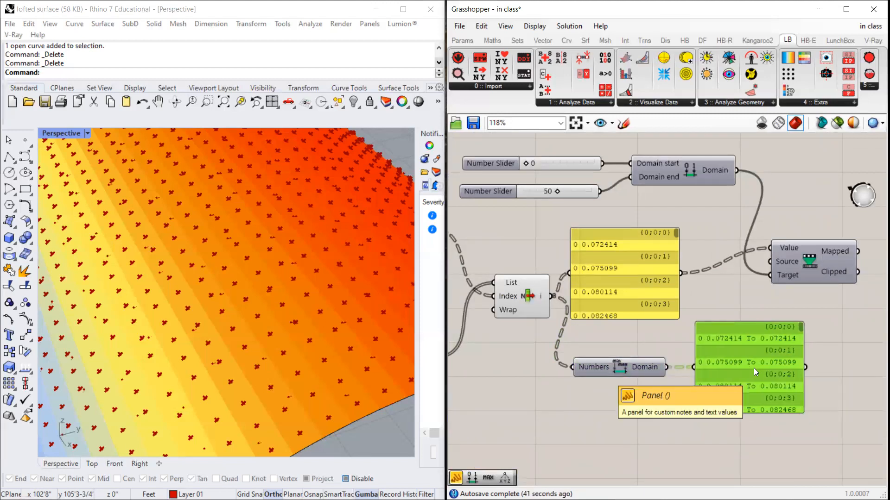
Step: Flatten the Numbers input of Bounds so all branches form a single list
right_click(582, 370)
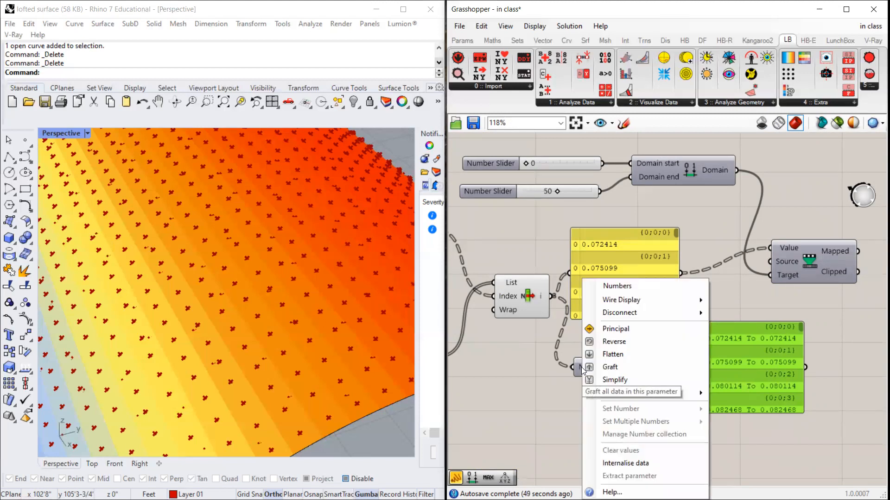
click(476, 388)
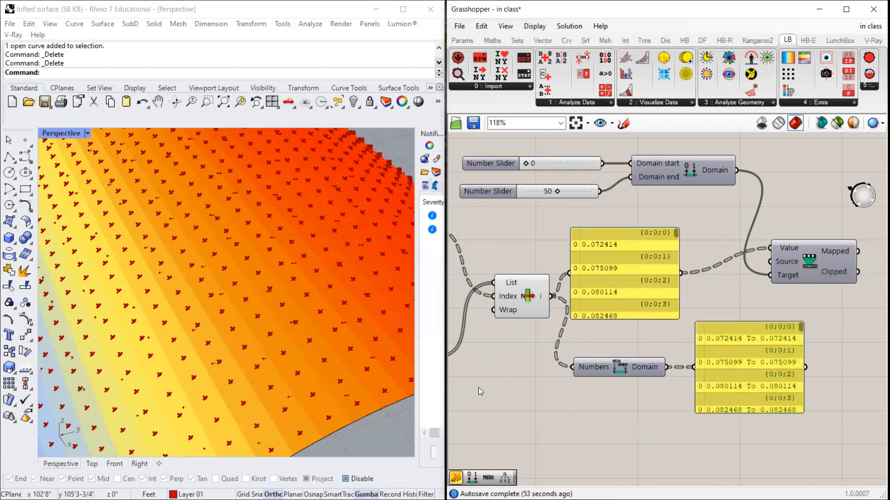
right_click(600, 371)
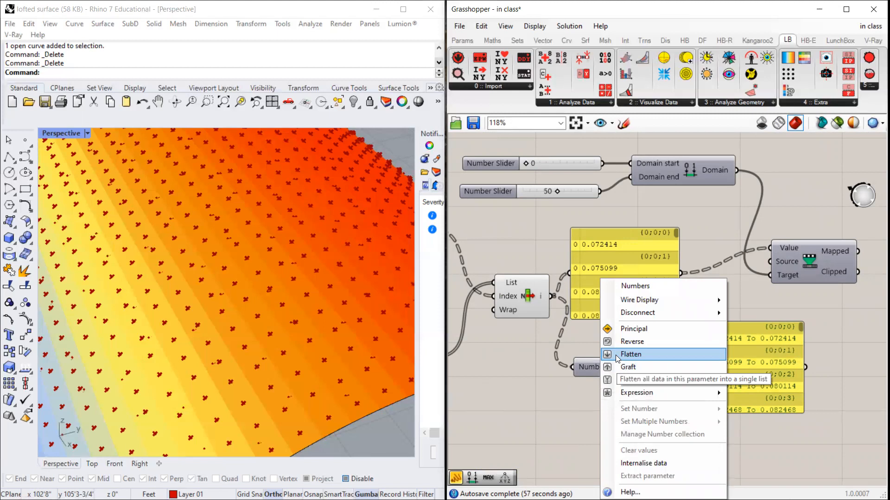
click(616, 356)
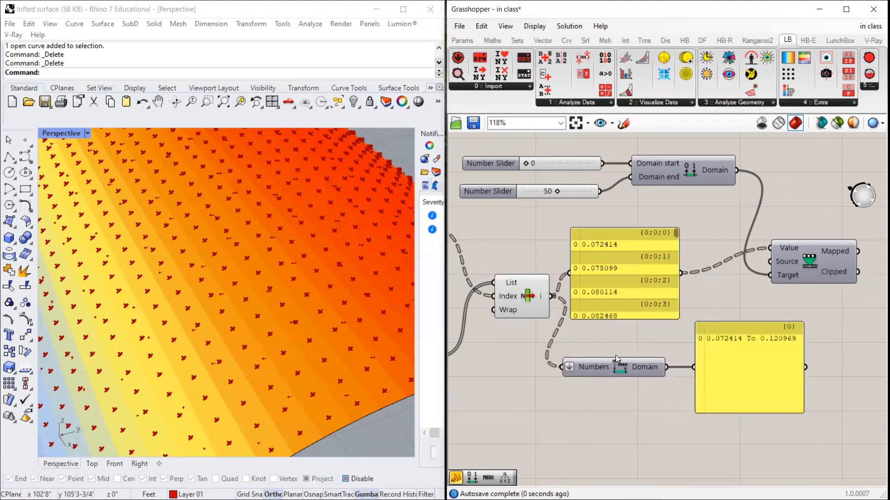
Step: Turn flattening off and back on for the Numbers input of Bounds to compare the resulting domains
right_click(571, 365)
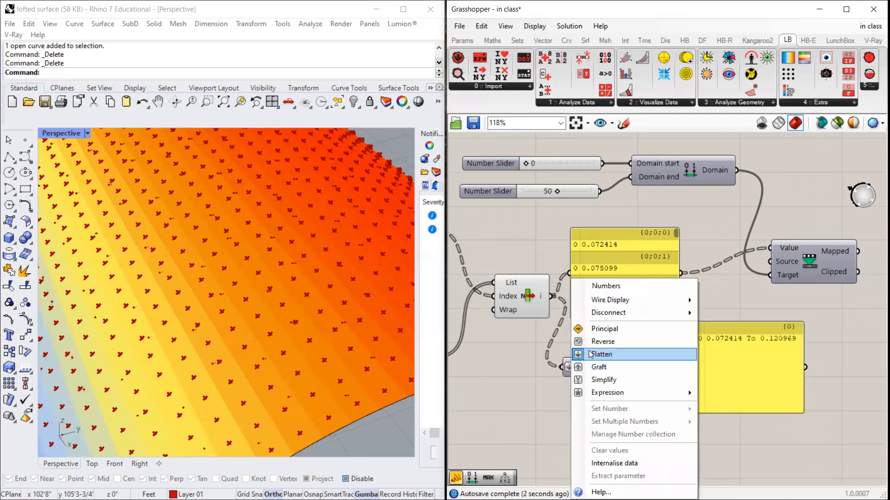
click(591, 356)
right_click(591, 358)
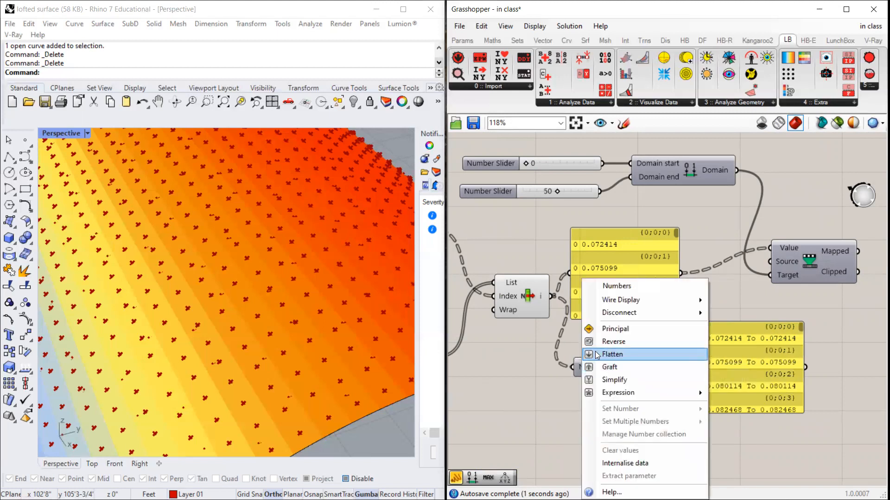
click(598, 355)
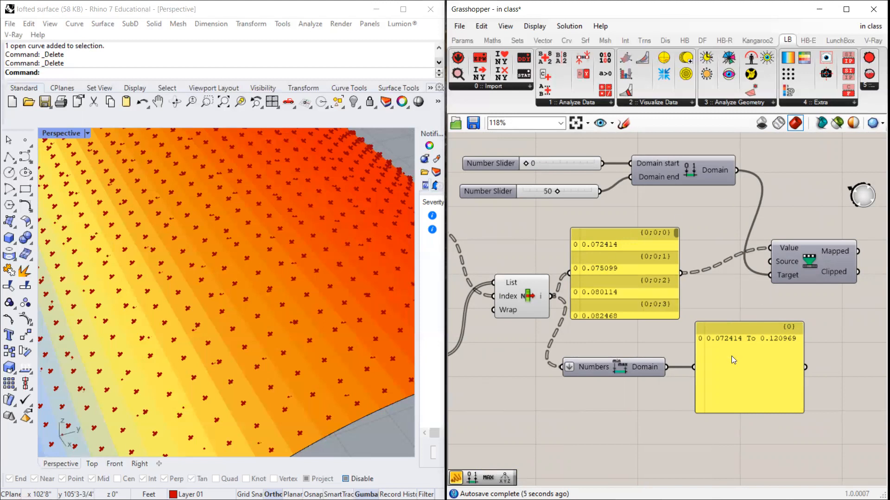
Step: Examine the single domain in the Bounds panel, shift Remap Numbers aside, and connect the panel to its Source input
click(757, 362)
scroll(724, 345, up, 2)
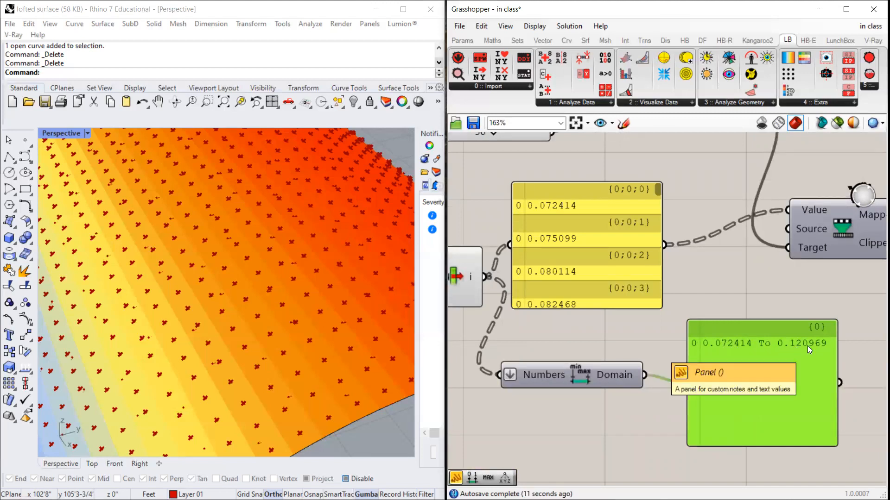
scroll(774, 339, down, 3)
scroll(705, 340, up, 2)
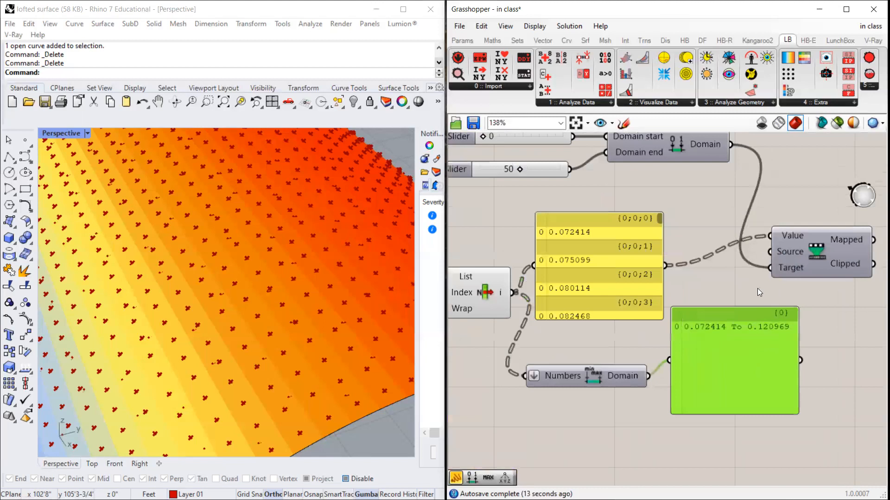
drag(766, 253, 809, 265)
drag(779, 360, 792, 264)
Step: Duplicate a panel beside Remap Numbers and connect it to the Mapped output
scroll(668, 272, down, 3)
scroll(748, 269, up, 2)
click(616, 341)
alt+drag(616, 341, 780, 259)
scroll(700, 263, down, 1)
scroll(788, 265, up, 2)
scroll(705, 283, down, 3)
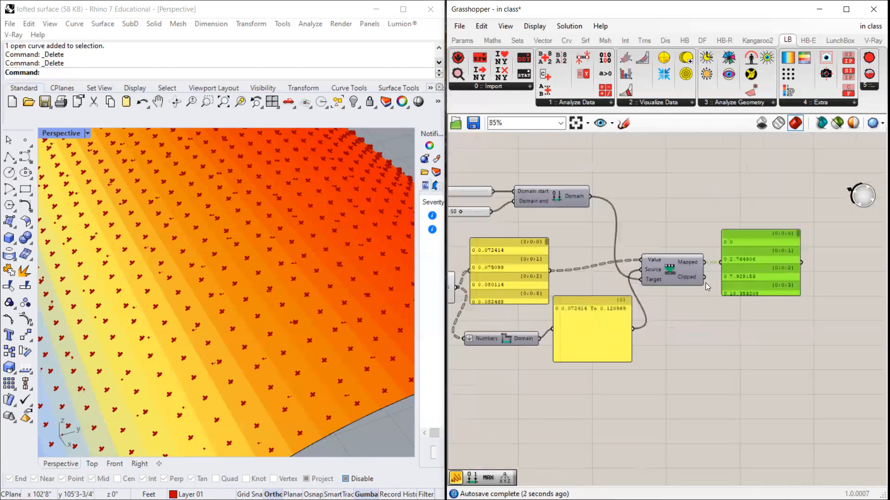
Step: Examine the remapped values in the panel on the Mapped output, comparing them with the original radiation values
scroll(749, 244, up, 3)
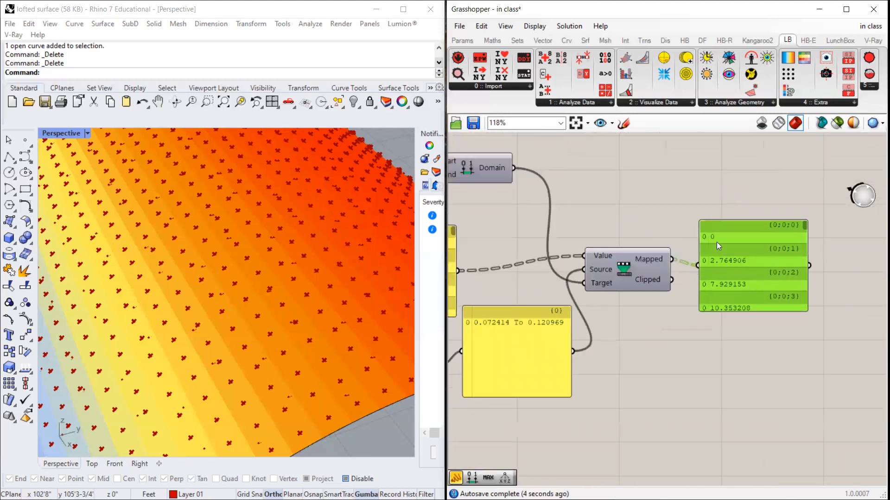
scroll(717, 242, up, 2)
scroll(772, 247, down, 3)
scroll(743, 287, down, 2)
scroll(571, 266, up, 3)
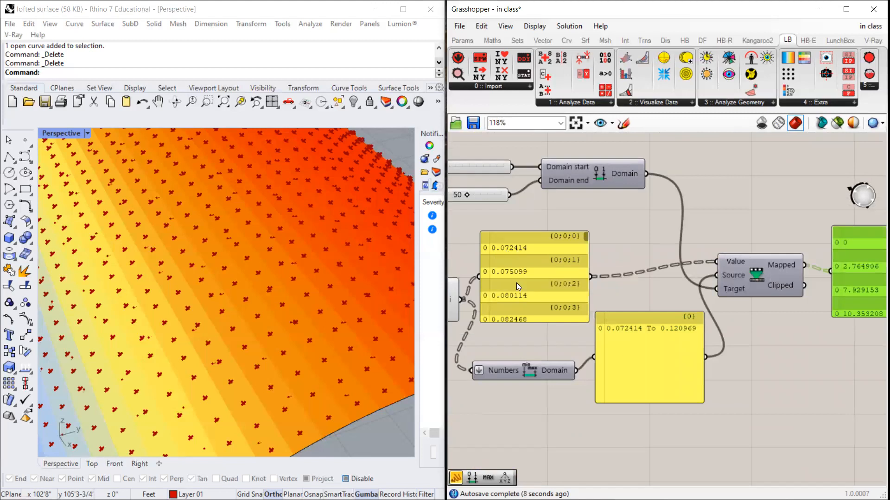
scroll(787, 251, down, 2)
scroll(752, 264, up, 2)
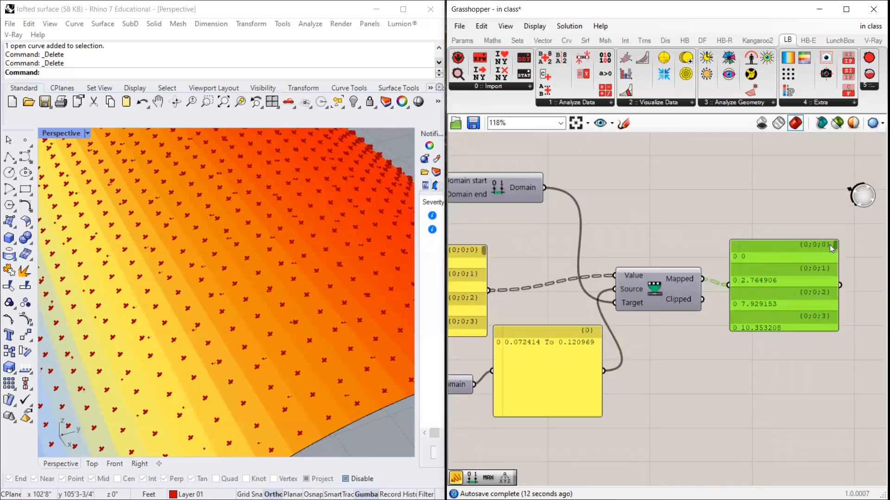
scroll(834, 247, down, 5)
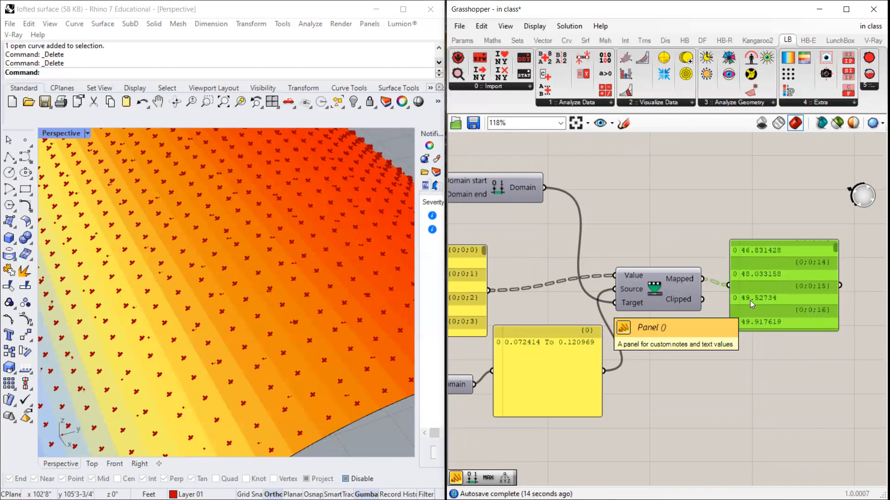
scroll(835, 255, down, 8)
drag(835, 255, 835, 271)
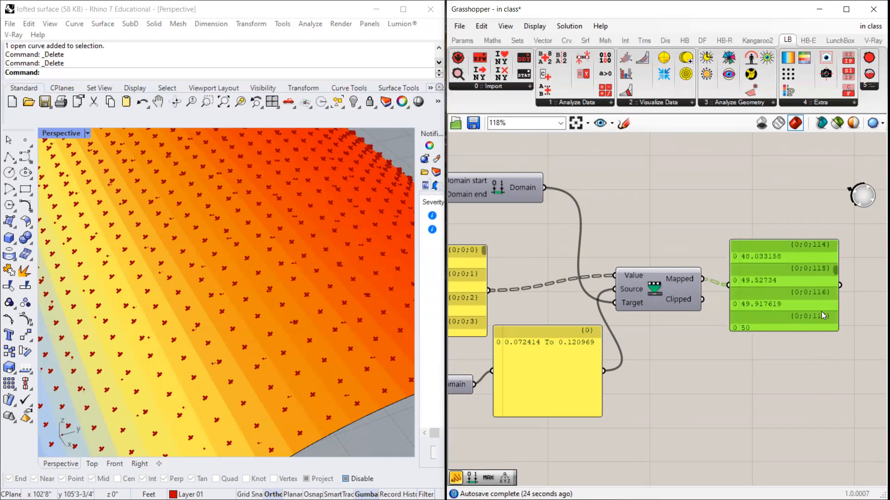
drag(834, 270, 835, 271)
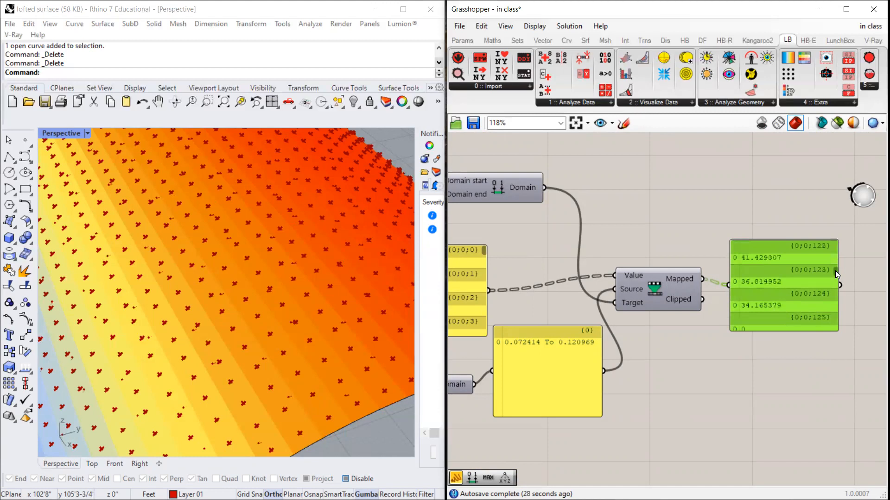
scroll(759, 295, down, 3)
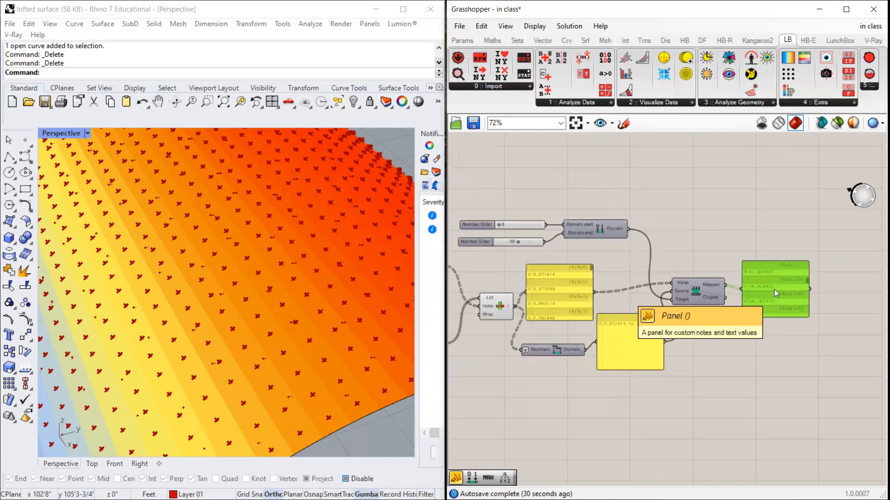
Step: Nudge the mapped-values panel into line with Remap Numbers and inspect the component's Clipped output
scroll(662, 238, down, 1)
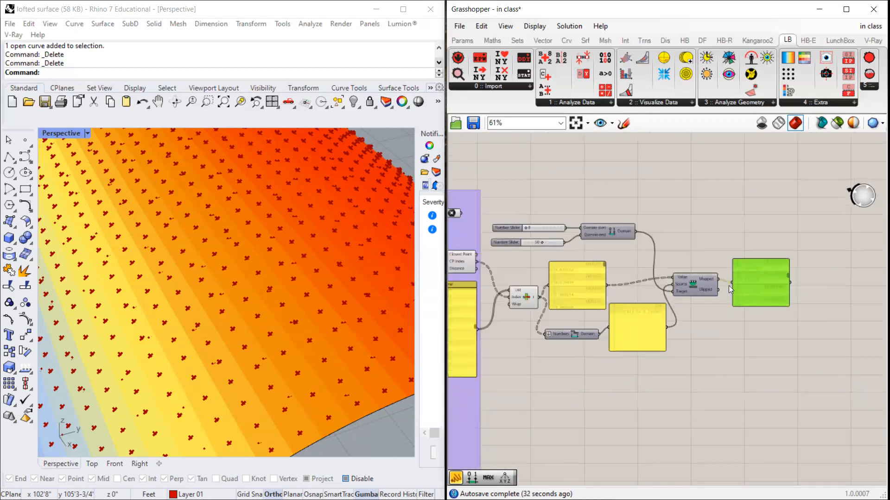
scroll(706, 287, up, 2)
click(701, 286)
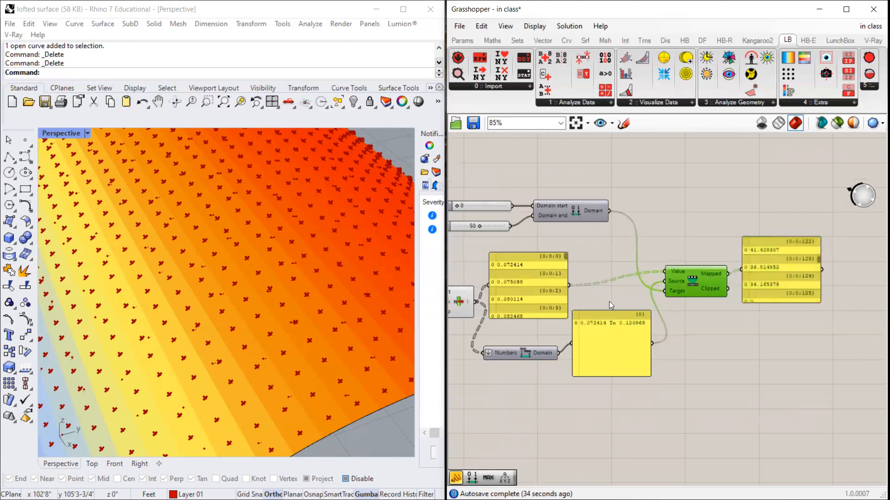
drag(783, 278, 785, 287)
scroll(770, 270, down, 1)
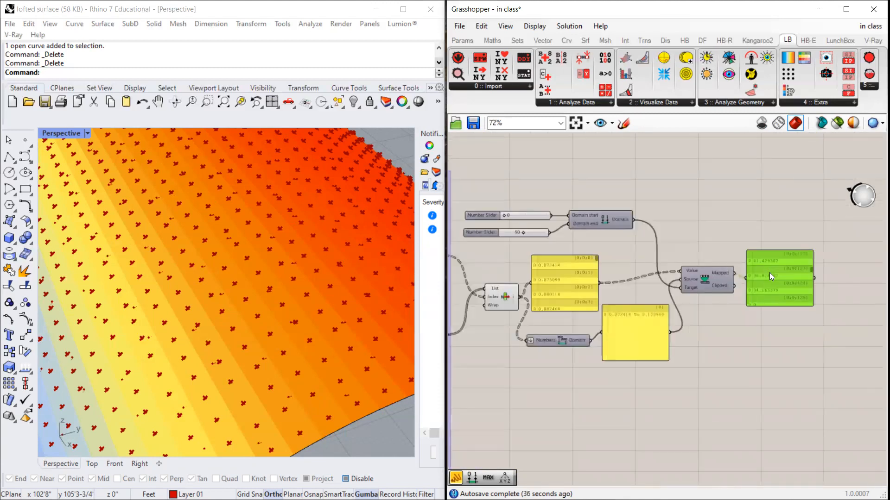
scroll(769, 272, up, 2)
mouse_move(698, 290)
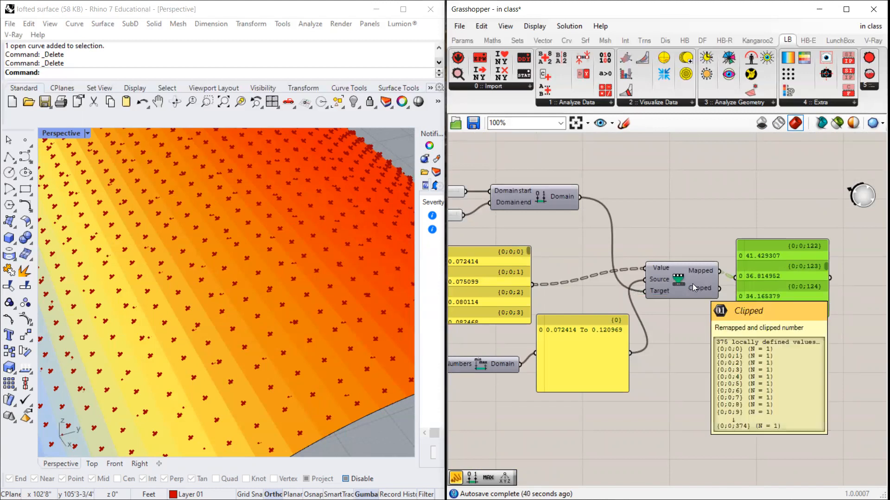
Step: Turn on the preview of the Brep Join component so the rotated panels show on the vault
scroll(398, 284, down, 6)
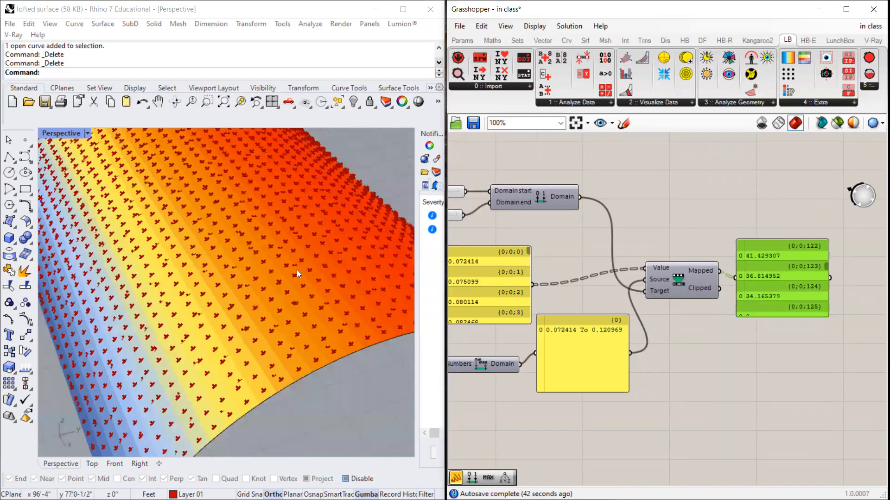
scroll(646, 235, up, 4)
scroll(269, 252, up, 8)
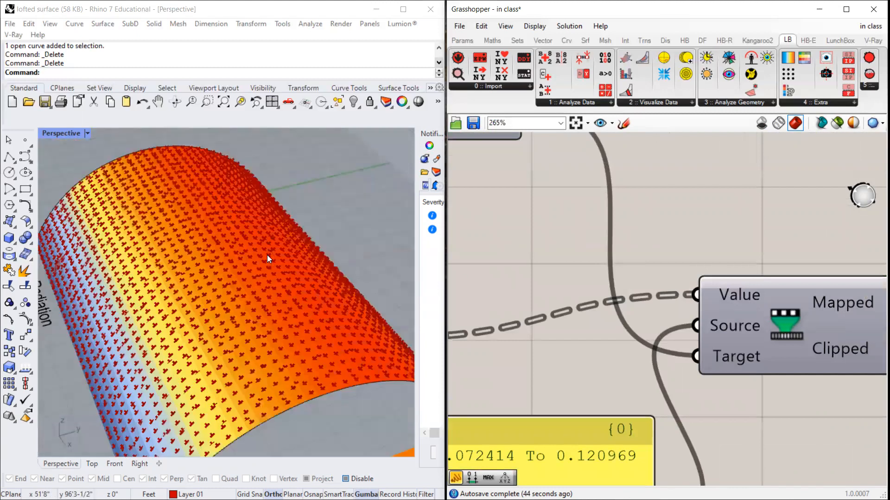
scroll(661, 333, down, 6)
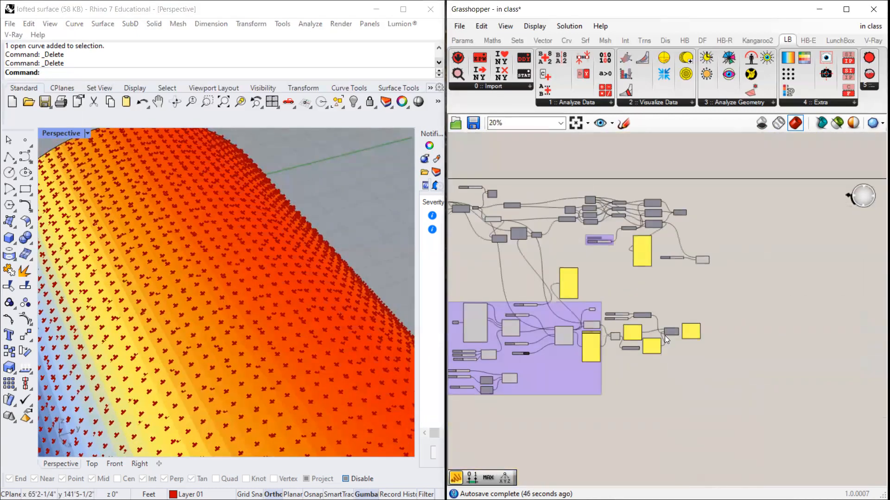
scroll(584, 282, up, 3)
right_click(708, 192)
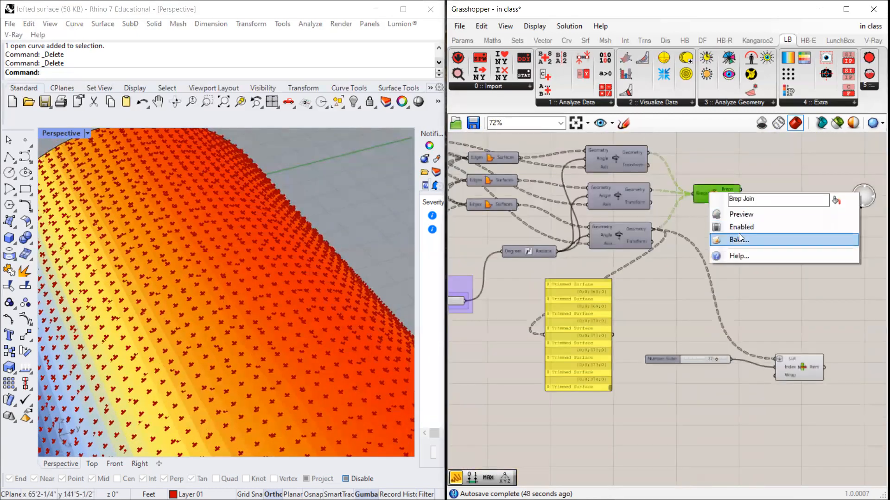
click(744, 213)
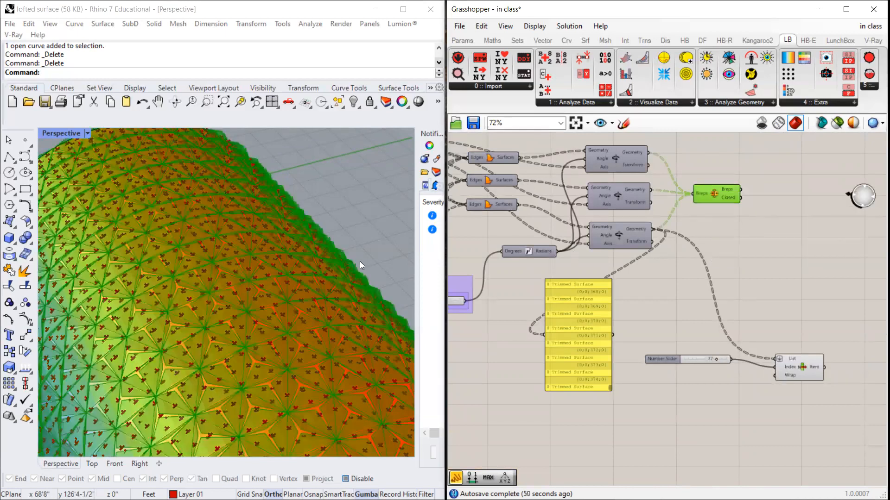
scroll(755, 268, down, 8)
scroll(739, 259, up, 5)
scroll(695, 339, down, 4)
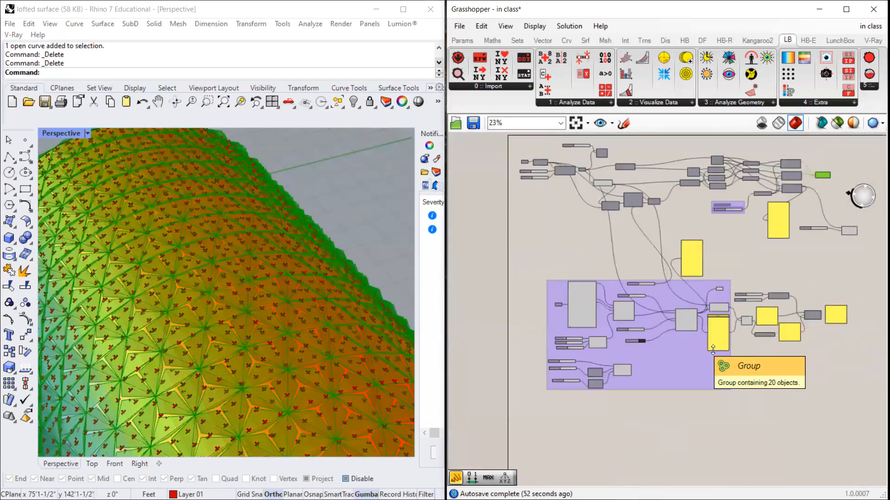
Step: Try to hide the preview of the radiation analysis by applying the setting to its purple group
right_click(678, 376)
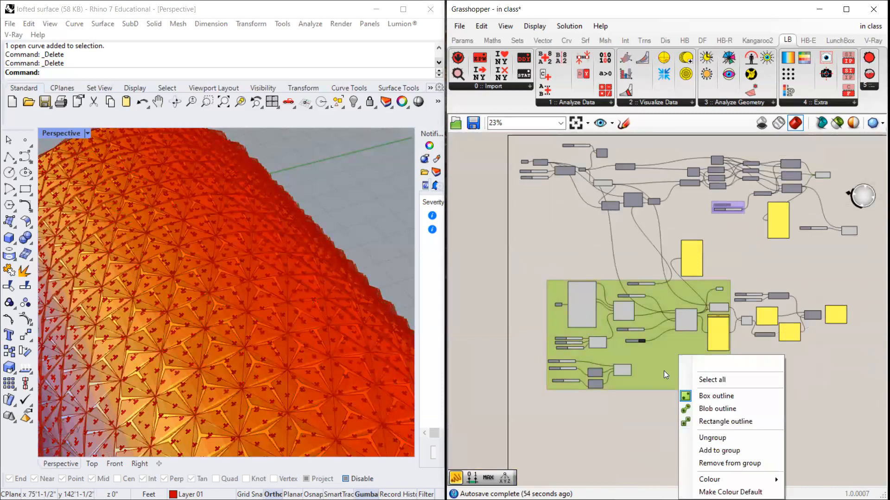
middle_click(663, 371)
click(703, 336)
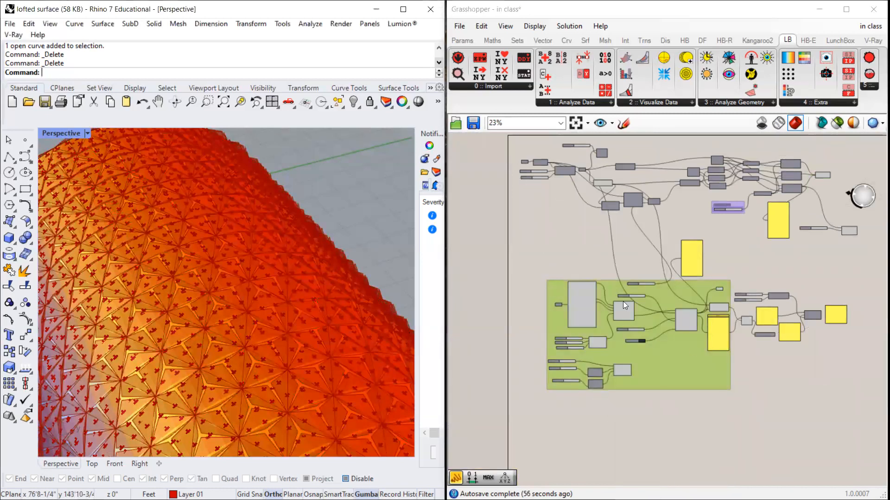
scroll(741, 309, up, 3)
scroll(316, 182, up, 5)
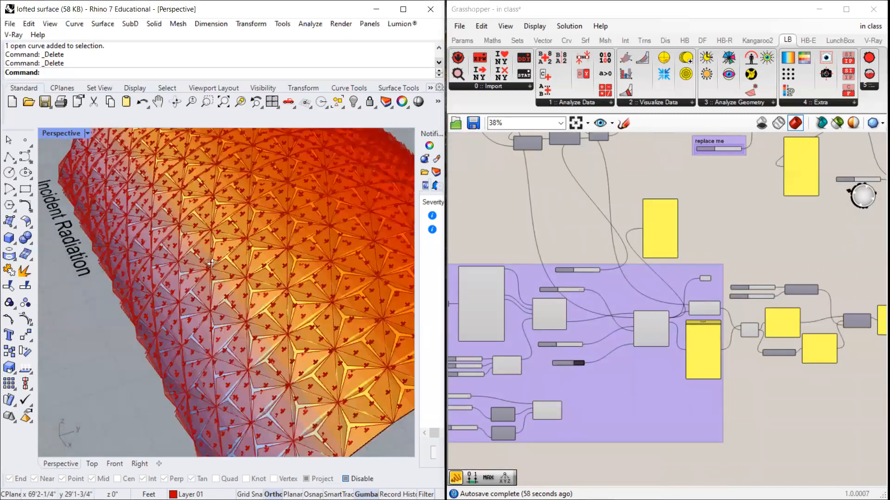
scroll(223, 274, down, 8)
scroll(673, 266, up, 3)
scroll(594, 319, down, 3)
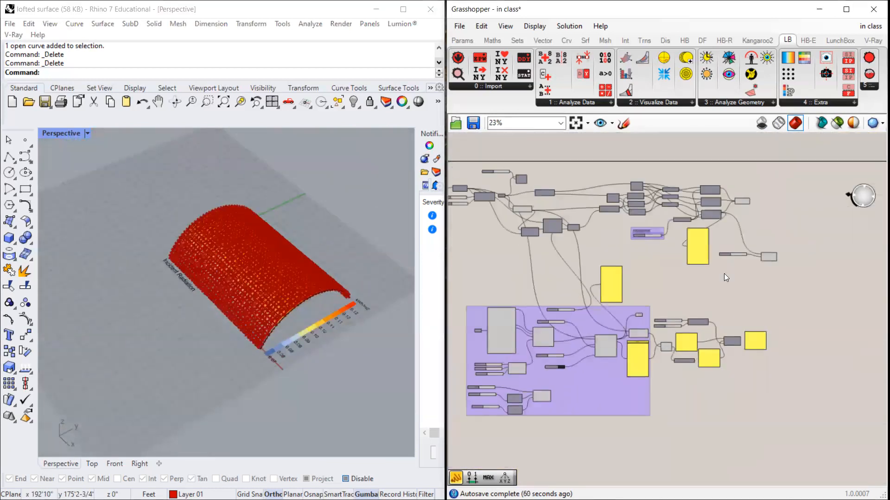
Step: Highlight the Brep Join geometry and examine the joined panels along the vault's edge
scroll(724, 273, up, 2)
click(741, 165)
scroll(264, 275, up, 4)
scroll(267, 278, up, 2)
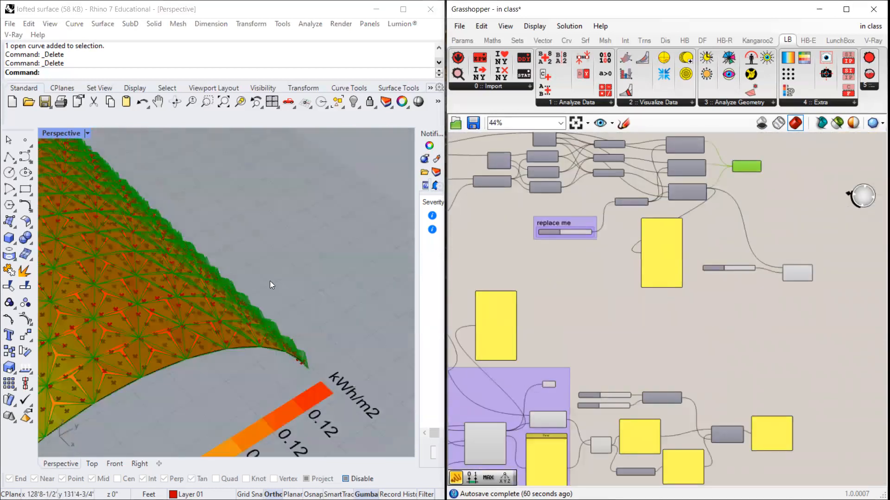
click(734, 228)
scroll(312, 290, down, 4)
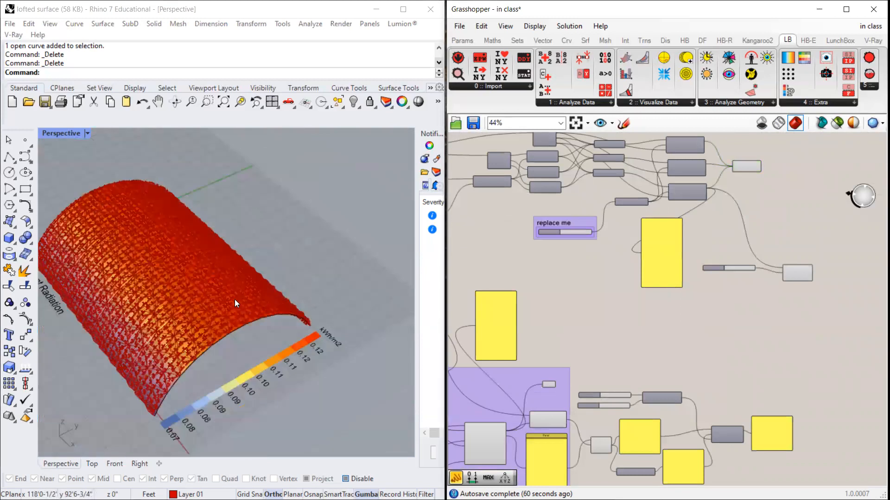
scroll(760, 167, up, 2)
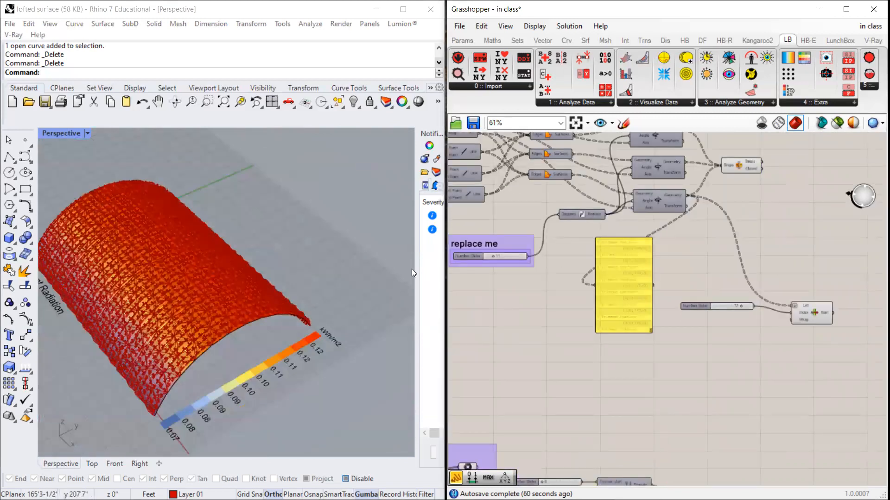
scroll(220, 301, up, 5)
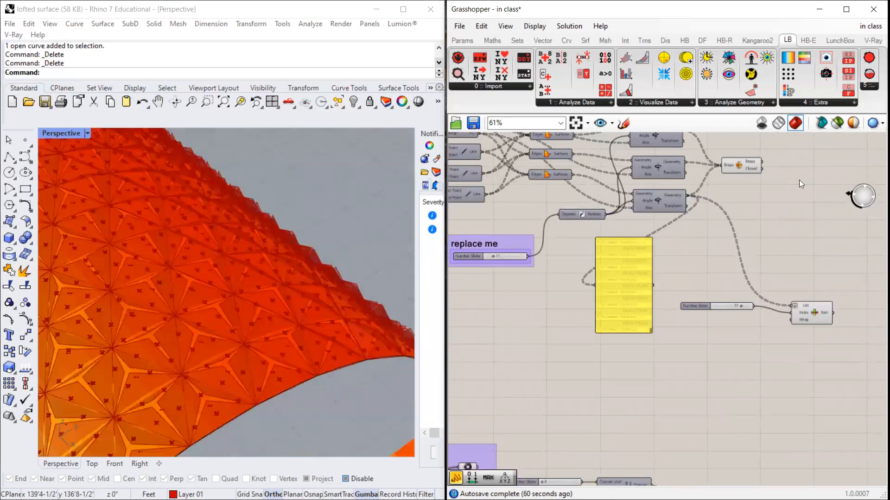
Step: Examine the incident radiation component and its connections inside the purple analysis group
scroll(736, 264, down, 1)
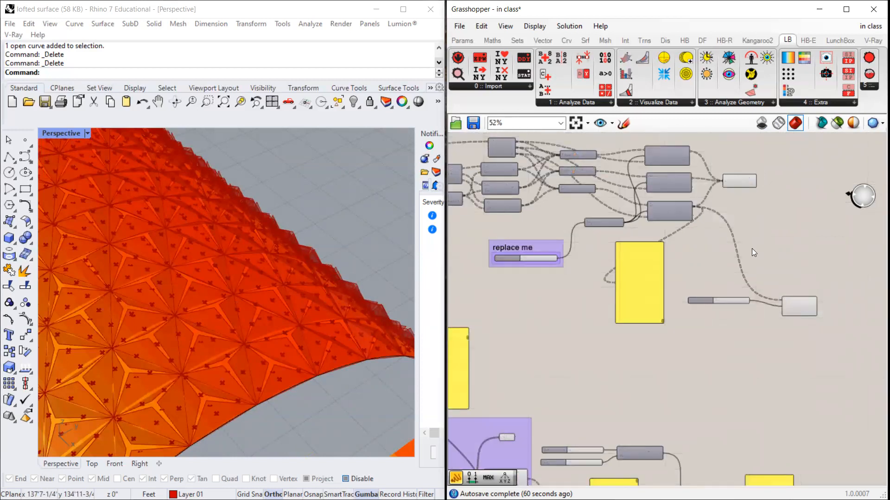
scroll(541, 380, down, 2)
scroll(613, 402, up, 3)
click(615, 402)
scroll(626, 401, down, 2)
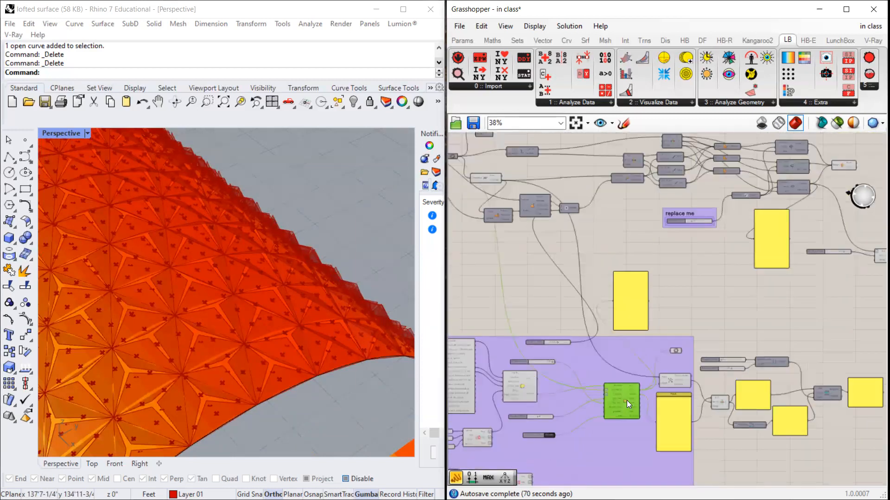
scroll(754, 375, up, 3)
click(792, 353)
scroll(623, 375, down, 3)
scroll(629, 388, up, 3)
Step: Turn off the preview of the sky matrix component in the analysis group
click(598, 324)
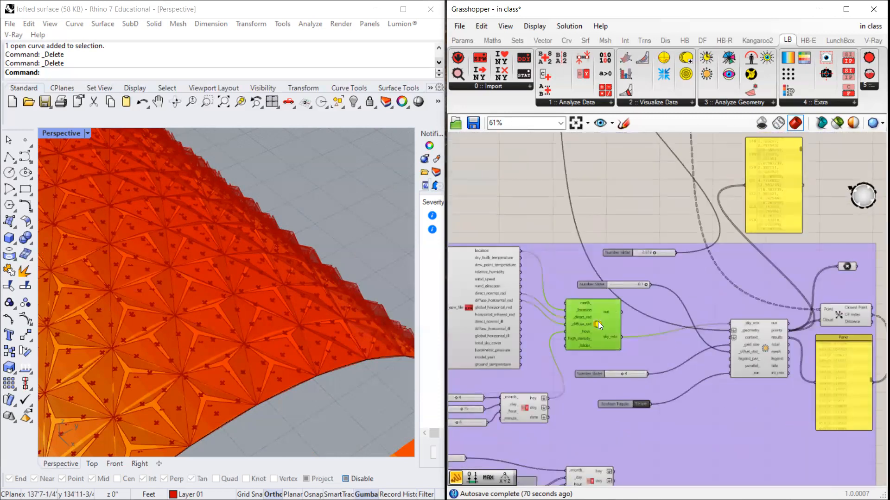
right_click(597, 322)
click(594, 322)
middle_click(594, 322)
click(631, 286)
right_drag(551, 331, 578, 323)
middle_click(798, 343)
click(834, 309)
scroll(614, 353, down, 4)
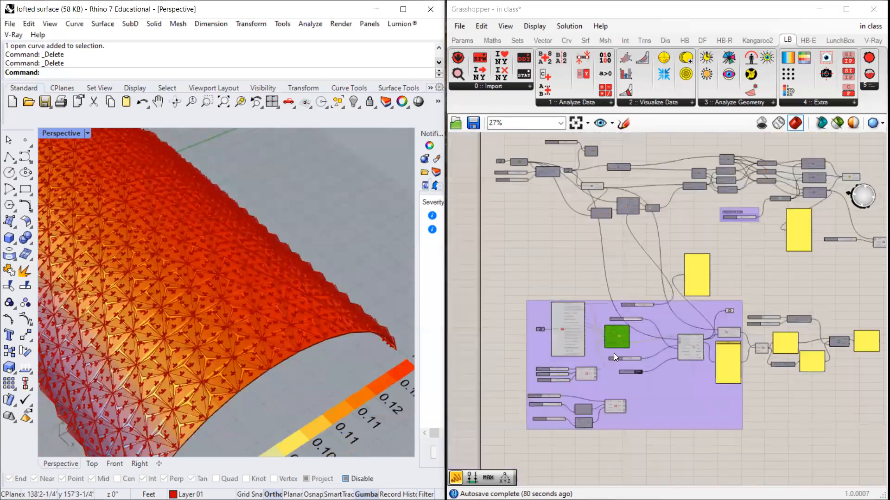
Step: Turn off the preview of the EPW import component in the analysis group
right_drag(613, 353, 637, 445)
scroll(577, 248, up, 6)
scroll(650, 260, down, 4)
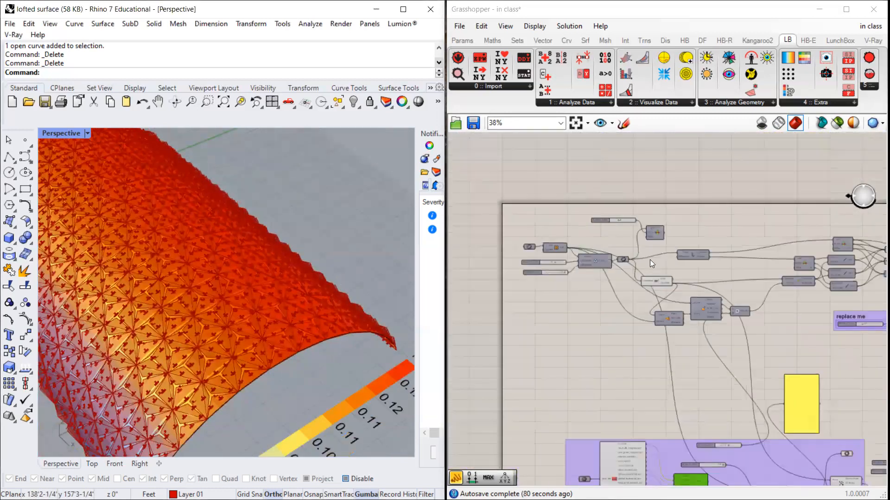
scroll(572, 264, up, 2)
scroll(572, 263, down, 3)
scroll(586, 427, up, 5)
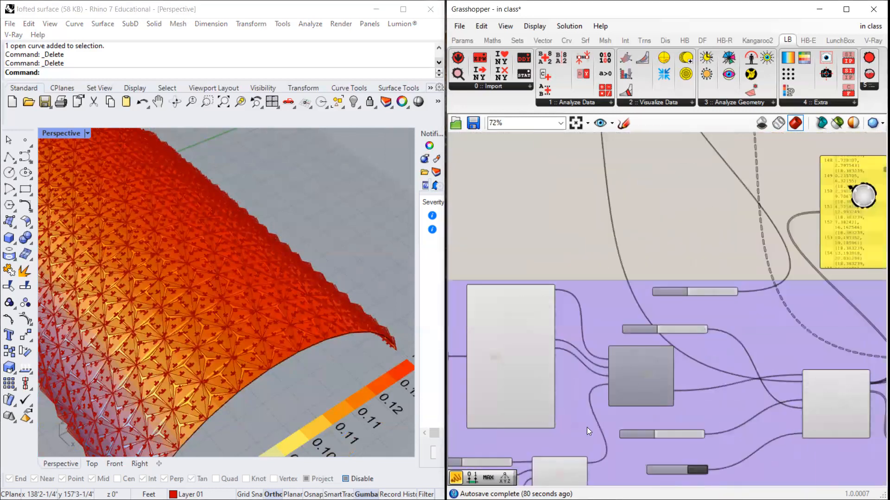
click(514, 374)
middle_click(515, 375)
click(548, 348)
Step: Hide the preview of the whole radiation analysis group together with the adjoining list item, domain and bounds components
scroll(544, 341, down, 4)
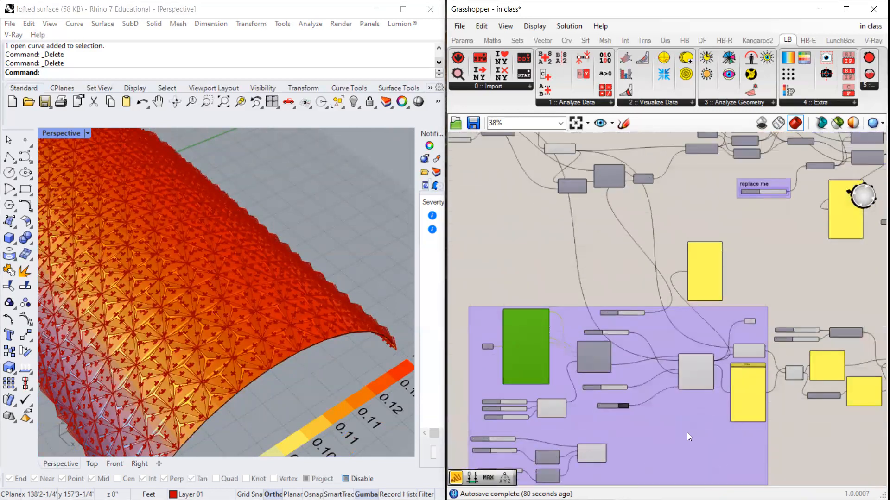
scroll(667, 339, down, 3)
drag(783, 306, 510, 484)
middle_click(626, 414)
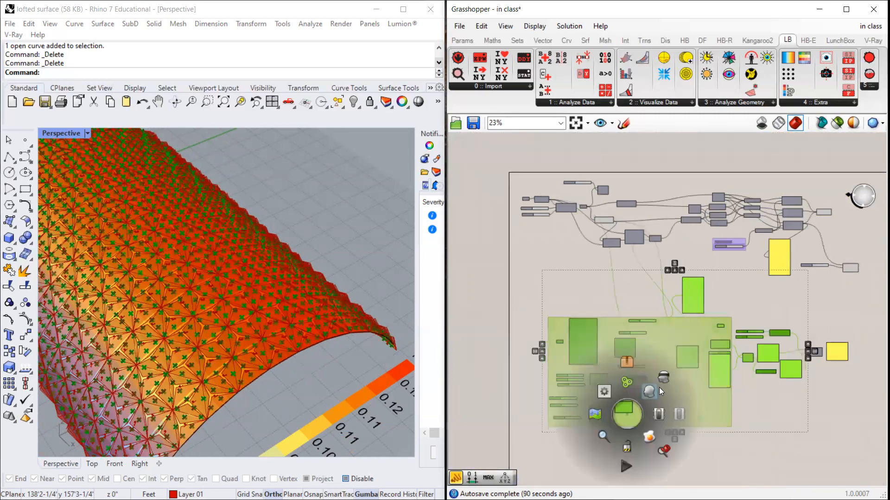
click(649, 392)
click(350, 259)
scroll(312, 317, up, 6)
scroll(234, 324, down, 7)
right_drag(233, 324, 227, 304)
scroll(762, 308, up, 2)
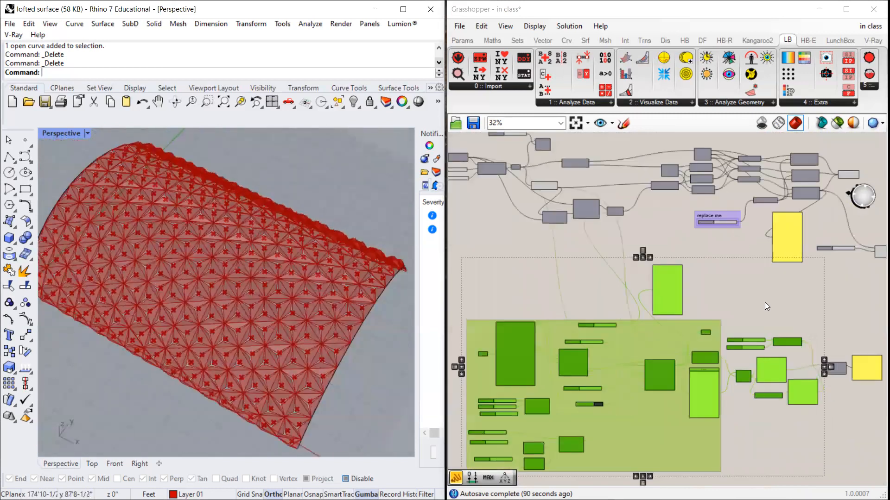
click(759, 290)
scroll(811, 243, up, 3)
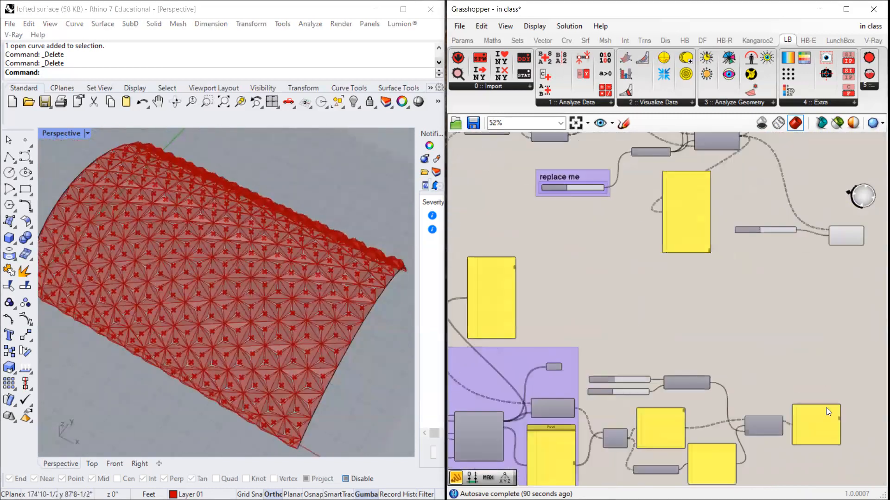
Step: Move the panel of remapped values from the Remap Numbers output to just below the "replace me" slider group
scroll(814, 428, up, 3)
drag(814, 428, 560, 250)
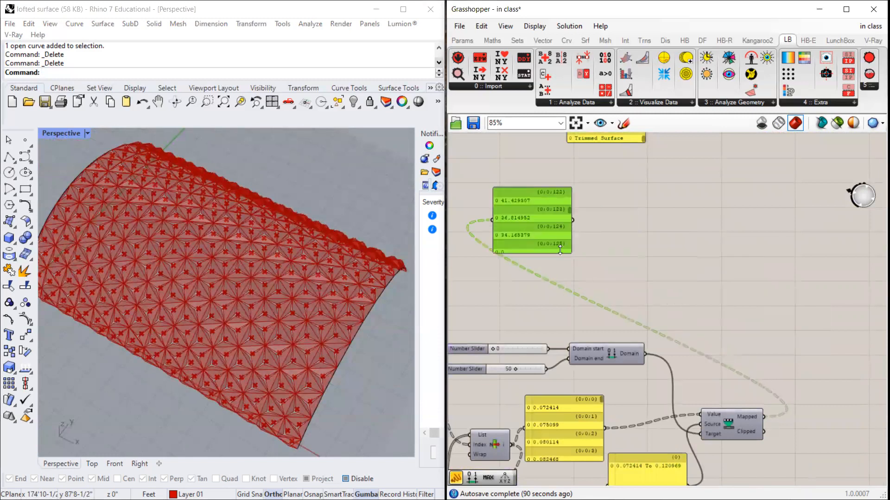
scroll(698, 415, down, 3)
scroll(699, 327, up, 2)
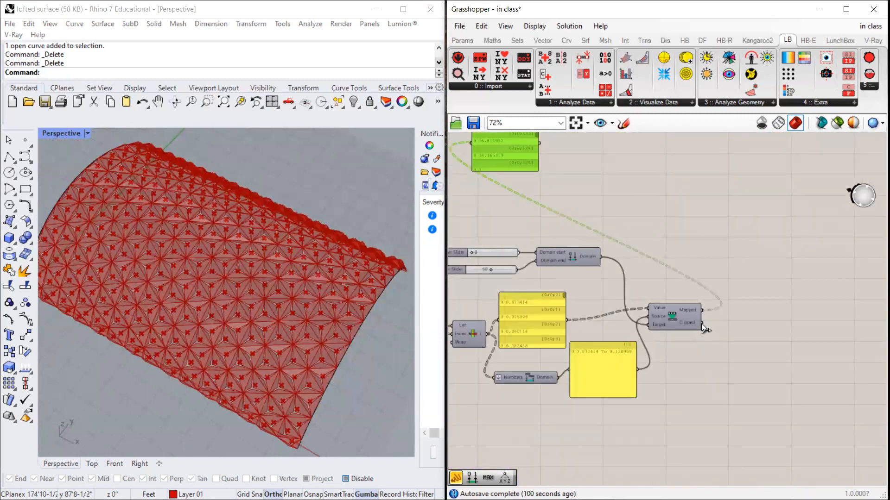
scroll(701, 323, down, 5)
scroll(638, 232, up, 4)
mouse_move(648, 333)
mouse_down()
mouse_move(547, 218)
mouse_move(496, 208)
mouse_up()
scroll(652, 209, up, 3)
Step: Save the definition and connect the remapped values panel to the Radians component's Degrees input in place of the slider
click(603, 278)
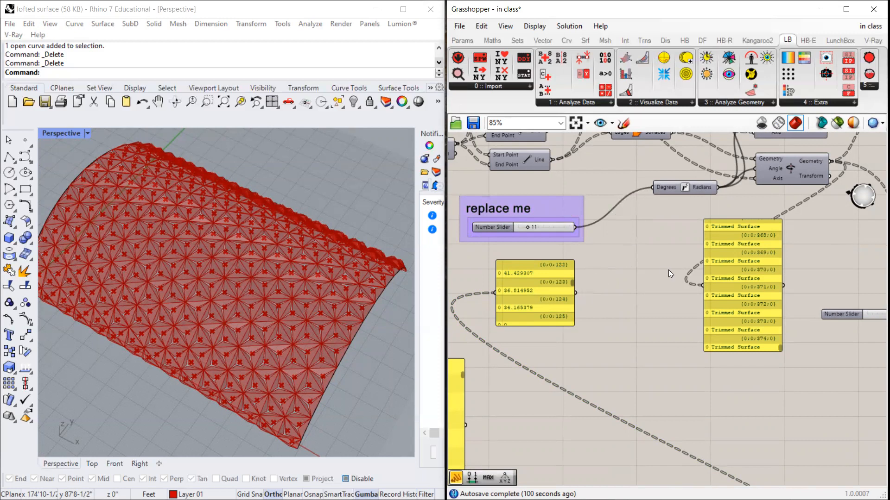
key(ctrl+s)
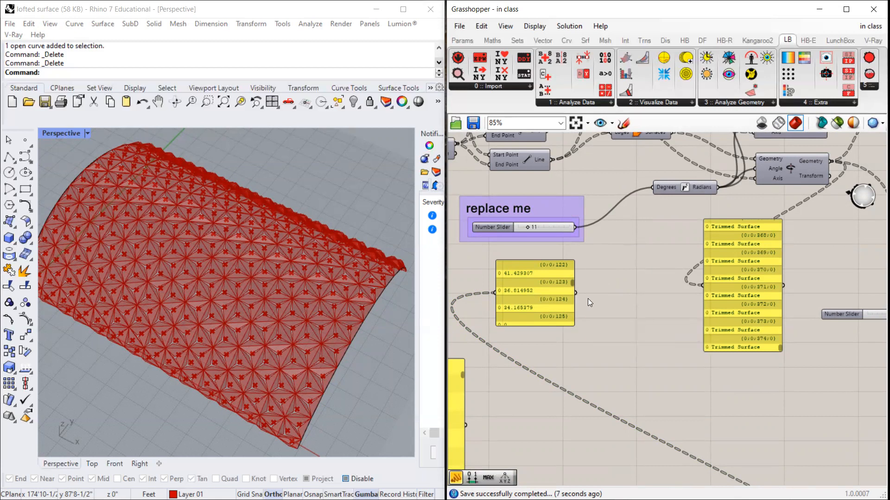
drag(576, 292, 652, 189)
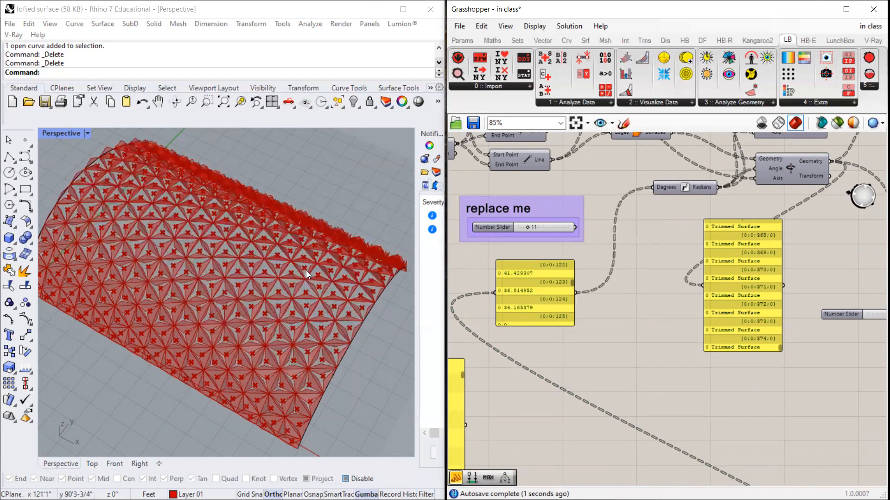
Step: Examine the rotated panel openings across the vaulted surface from several angles and distances in Rhino
right_drag(305, 263, 163, 250)
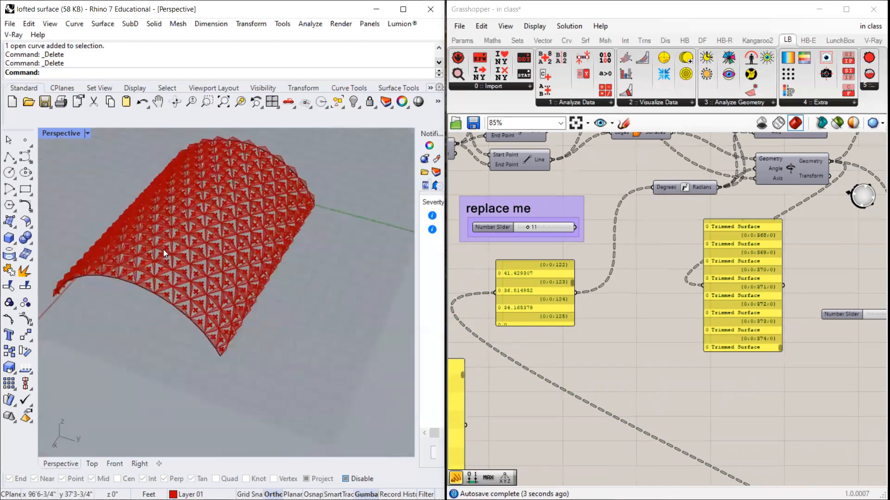
scroll(163, 250, up, 5)
right_drag(213, 276, 374, 320)
scroll(371, 322, down, 5)
scroll(230, 265, up, 8)
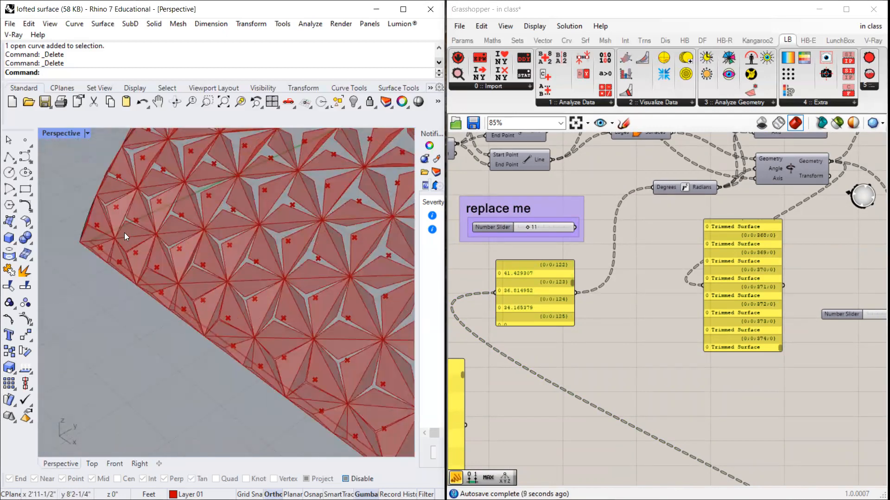
scroll(125, 279, down, 7)
scroll(264, 261, up, 8)
right_drag(261, 259, 411, 275)
scroll(472, 288, down, 4)
scroll(331, 272, down, 9)
scroll(368, 234, up, 4)
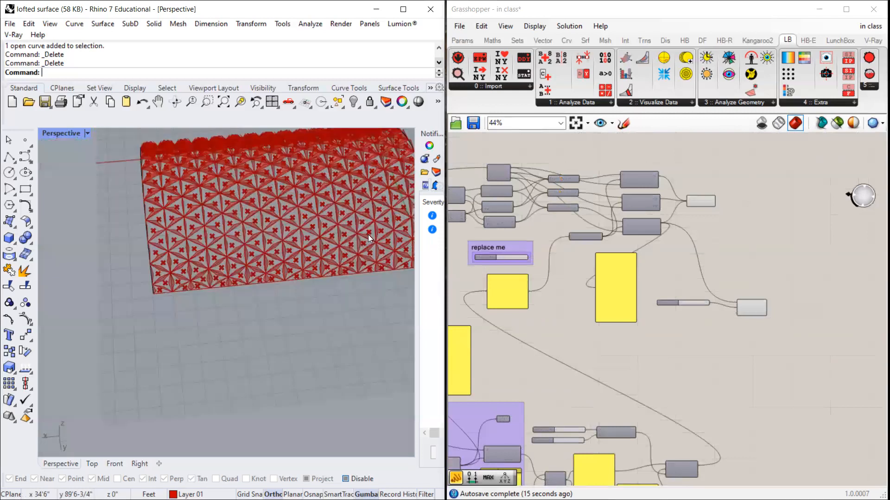
right_drag(268, 241, 353, 255)
scroll(353, 259, down, 5)
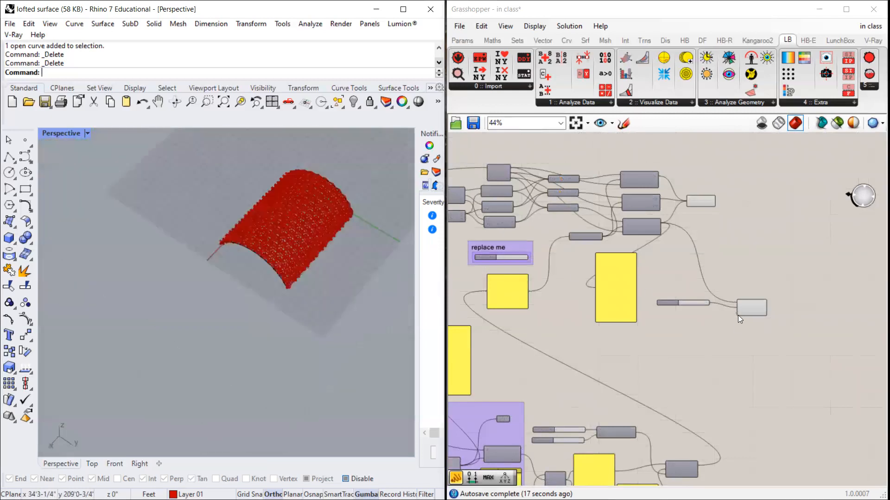
click(738, 315)
scroll(340, 211, up, 5)
scroll(339, 211, up, 4)
right_drag(340, 211, 364, 220)
scroll(255, 295, down, 8)
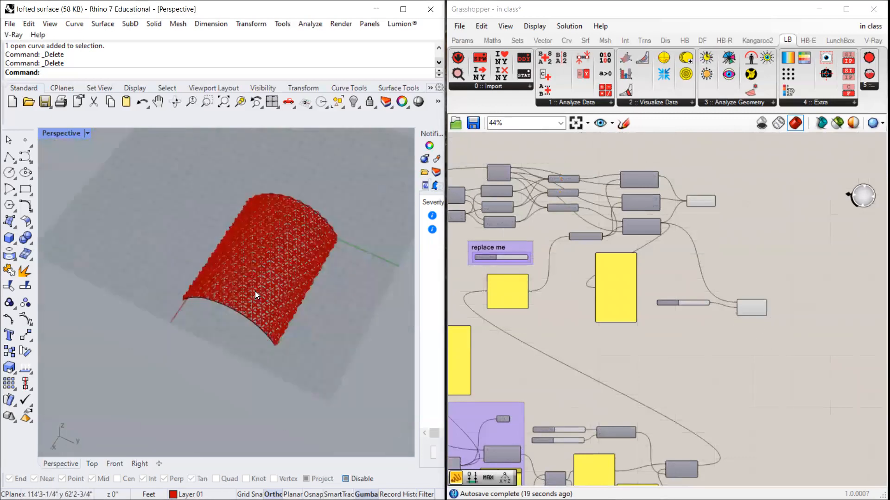
scroll(274, 243, up, 8)
right_drag(274, 243, 301, 250)
Step: Turn on the preview of the whole radiation analysis group and the adjoining remapping components
scroll(805, 252, down, 5)
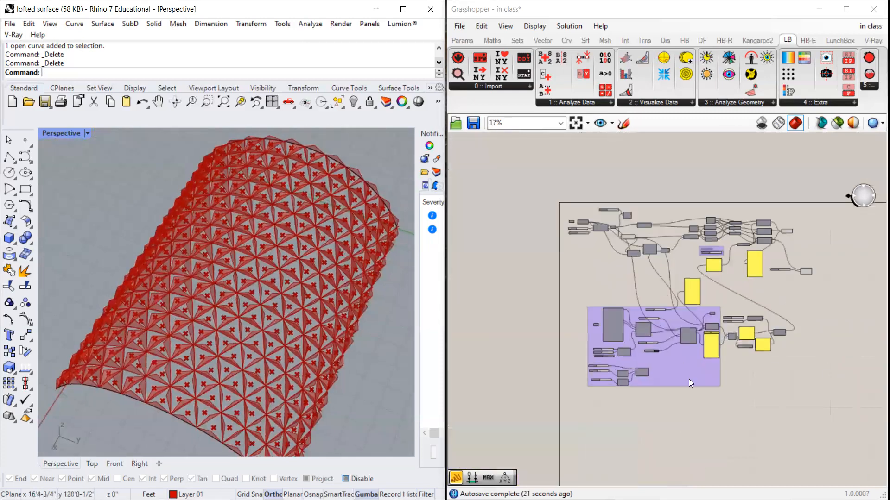
drag(773, 413, 570, 308)
middle_click(620, 314)
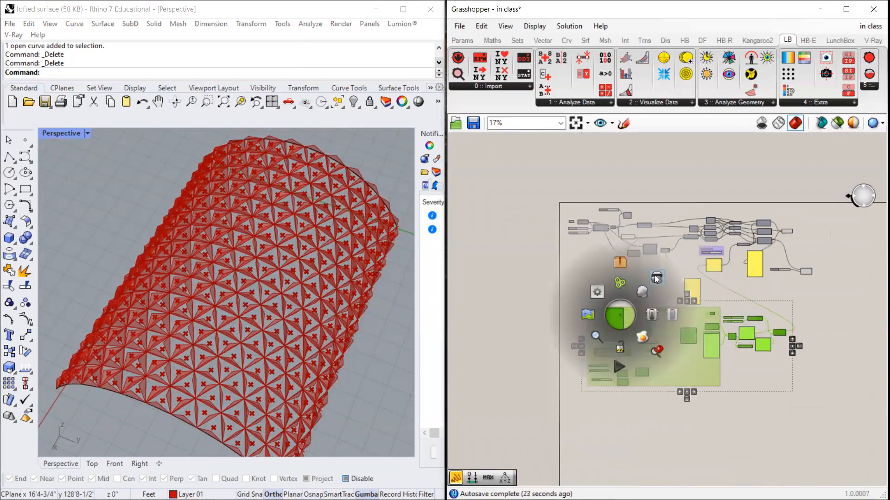
click(646, 290)
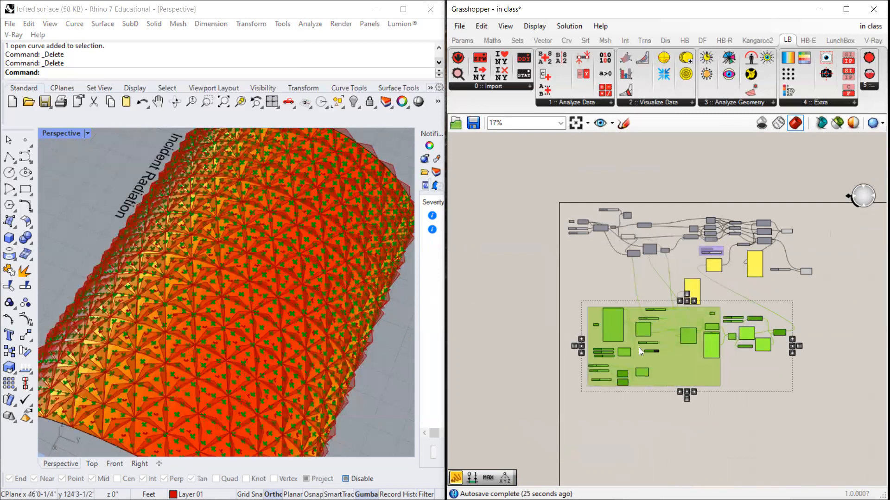
click(783, 432)
scroll(788, 434, up, 2)
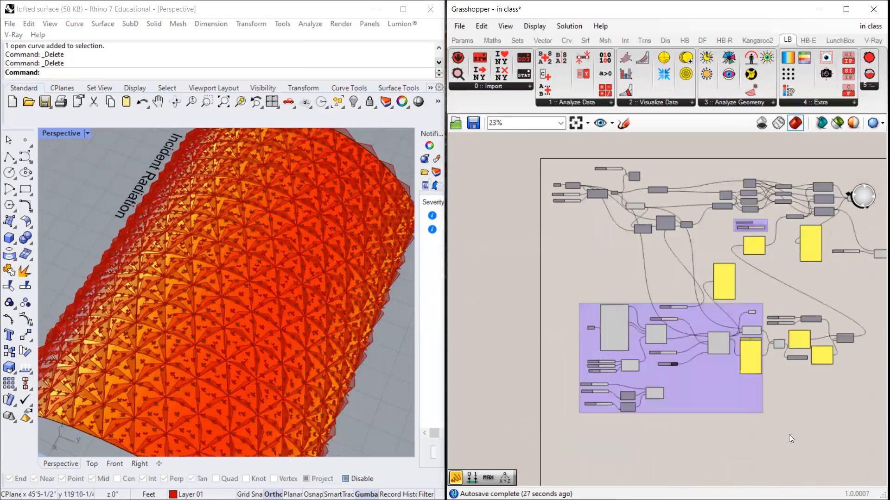
Step: Hide the preview of the radiation analysis group and the adjoining remapping components again
scroll(811, 422, down, 2)
drag(824, 418, 623, 329)
middle_click(695, 360)
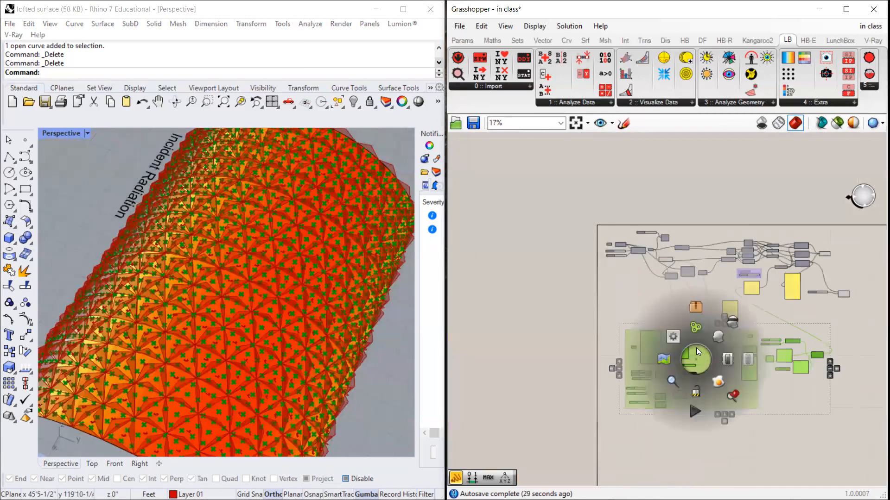
middle_click(705, 357)
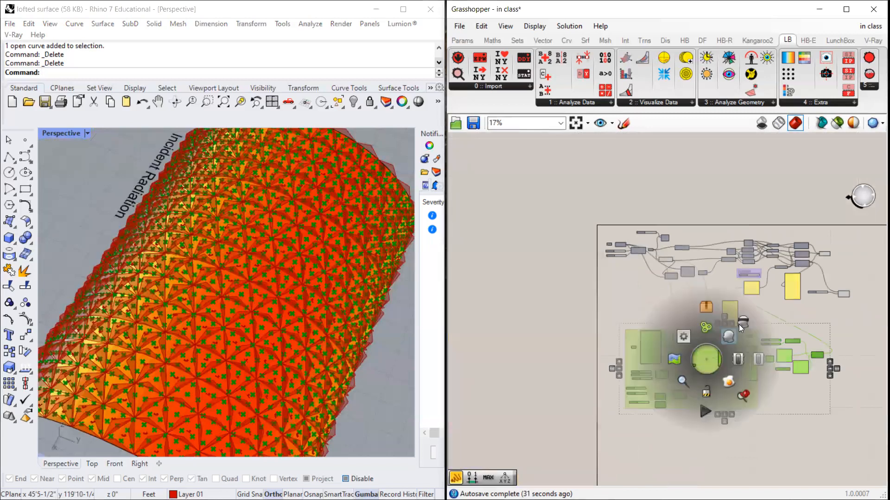
click(739, 324)
Step: Turn on the preview of only the incident radiation component in the analysis group
scroll(771, 370, up, 6)
middle_click(745, 329)
click(748, 327)
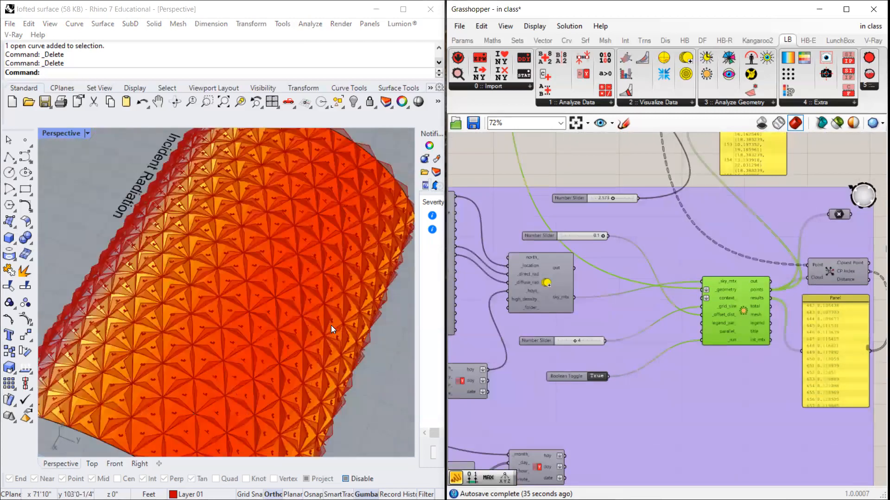
Step: Compare the incident radiation colours with the panel openings on all sides of the vaulted surface in Rhino
right_drag(315, 328, 298, 342)
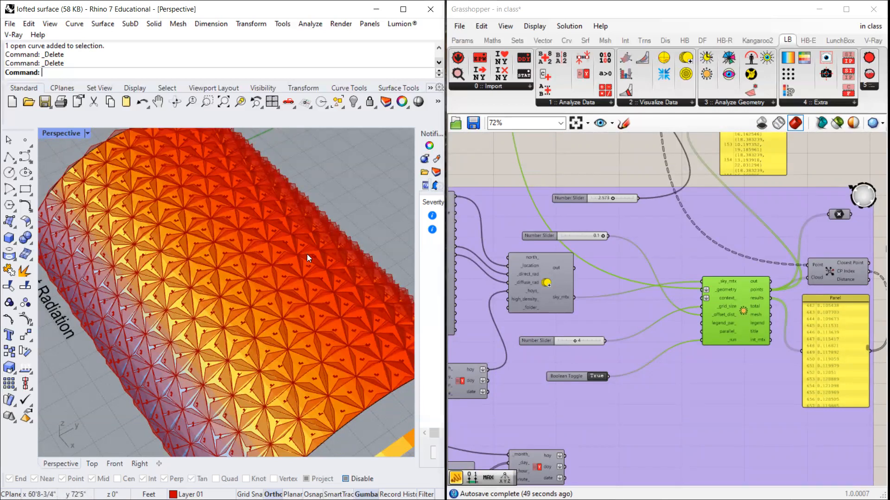
scroll(307, 254, down, 4)
scroll(109, 258, up, 5)
scroll(186, 239, down, 5)
scroll(278, 232, up, 3)
scroll(269, 241, down, 1)
scroll(246, 253, down, 2)
scroll(343, 301, up, 2)
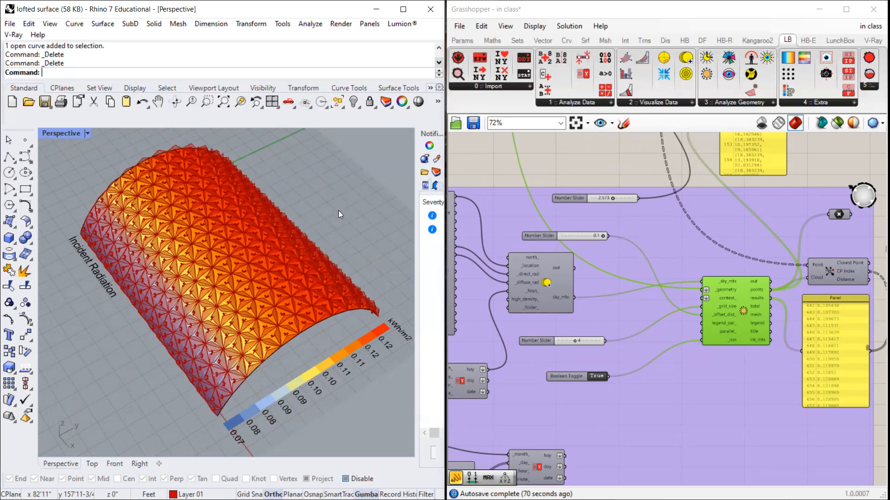
scroll(330, 225, up, 2)
right_drag(269, 226, 205, 199)
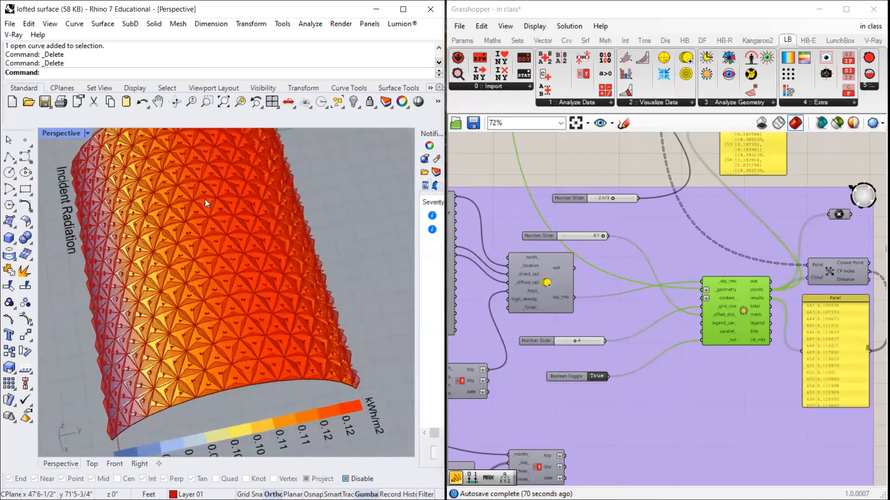
scroll(206, 202, up, 2)
scroll(206, 207, up, 2)
scroll(287, 302, down, 2)
scroll(272, 312, down, 3)
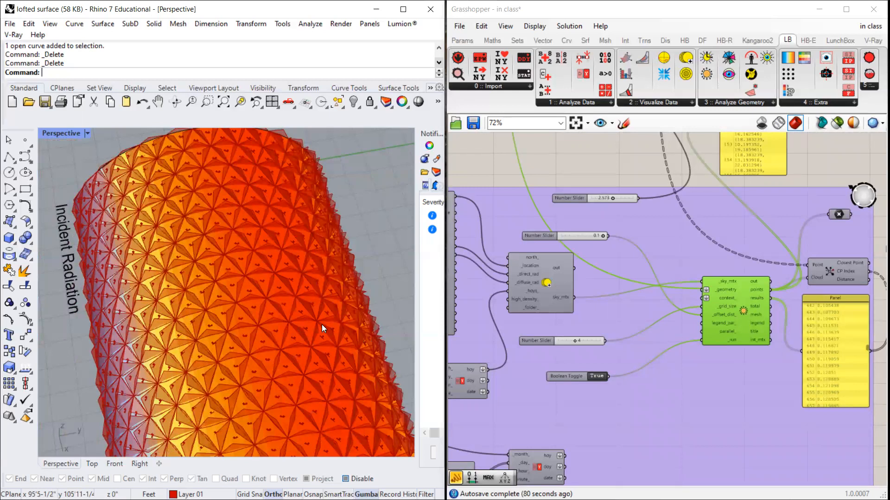
right_drag(314, 322, 273, 292)
right_drag(277, 329, 290, 355)
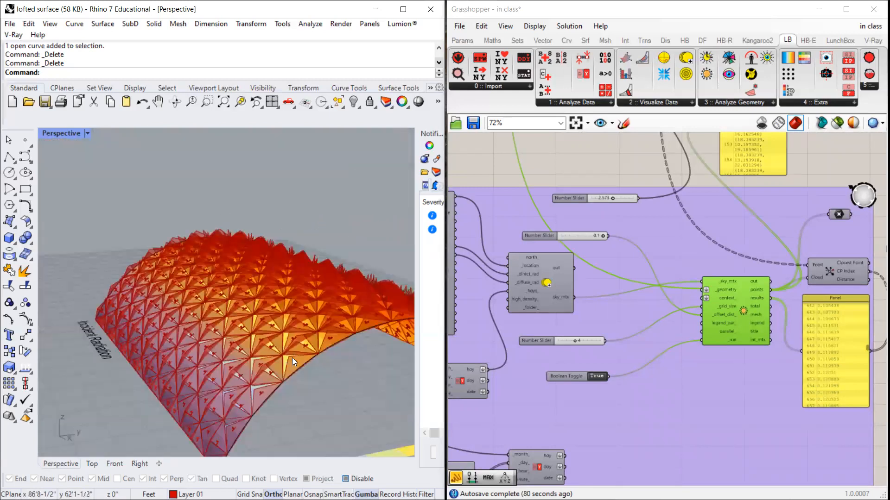
right_drag(229, 265, 272, 324)
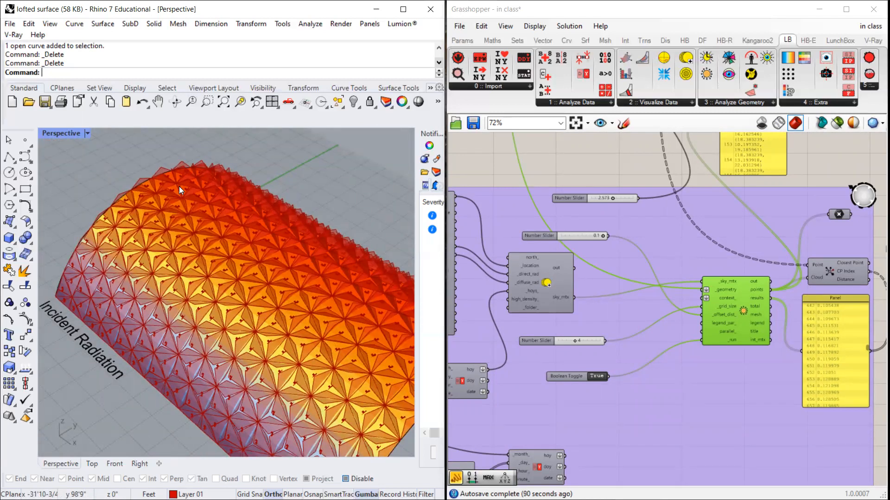
right_drag(179, 186, 226, 210)
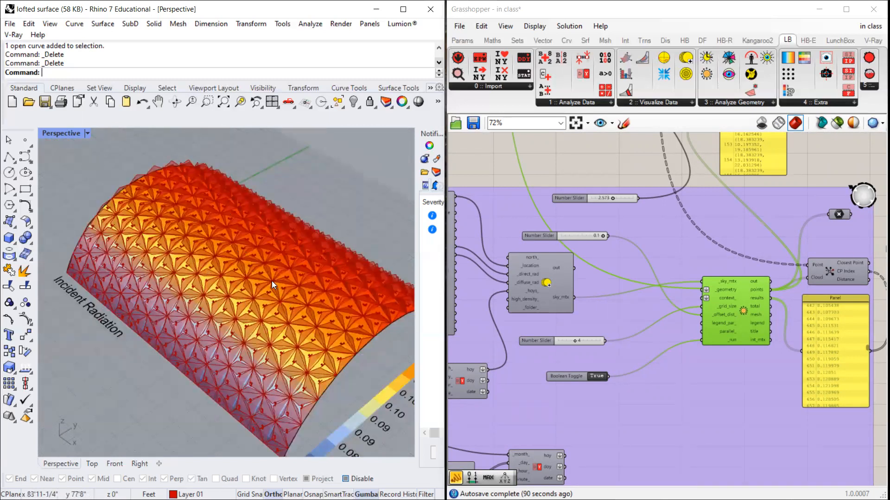
Step: Add a Subtraction component to the Grasshopper canvas beside the Remap Numbers component
scroll(580, 266, down, 5)
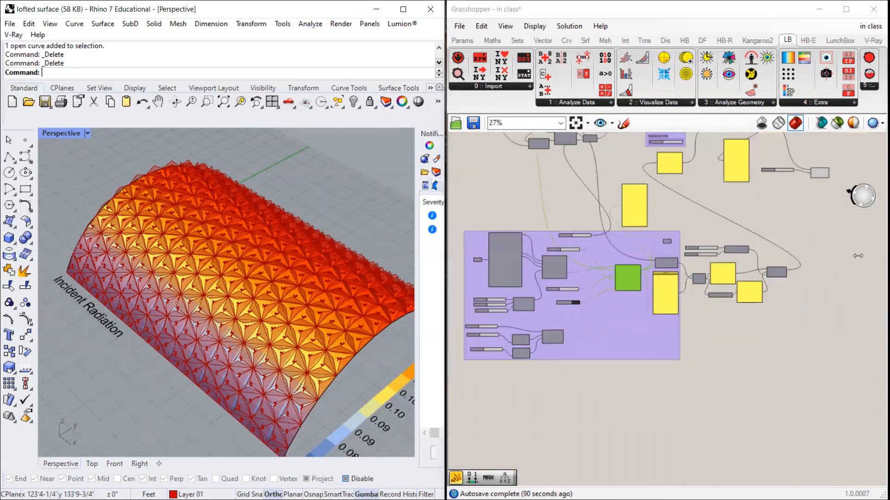
scroll(779, 256, up, 5)
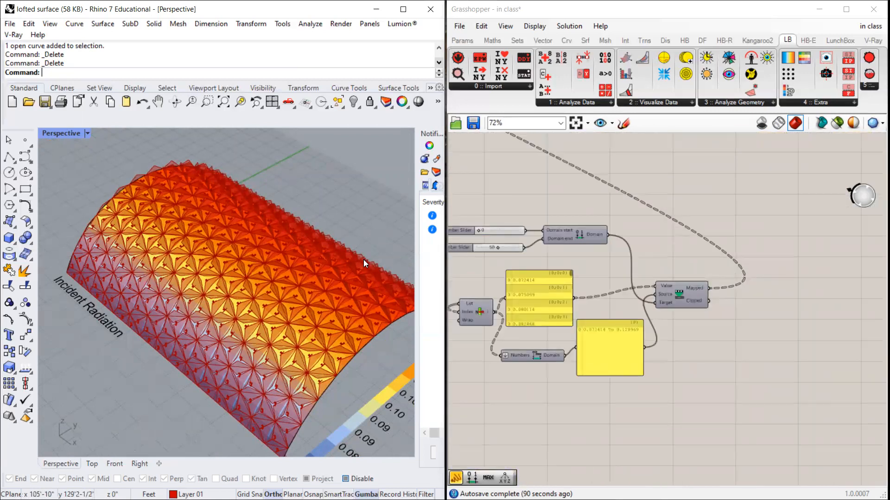
scroll(554, 257, up, 1)
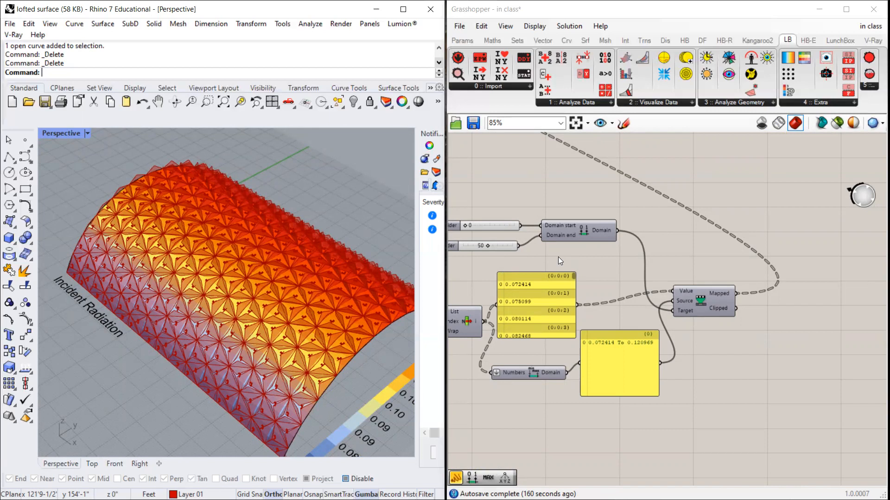
scroll(728, 245, down, 2)
scroll(724, 249, up, 2)
scroll(629, 279, up, 1)
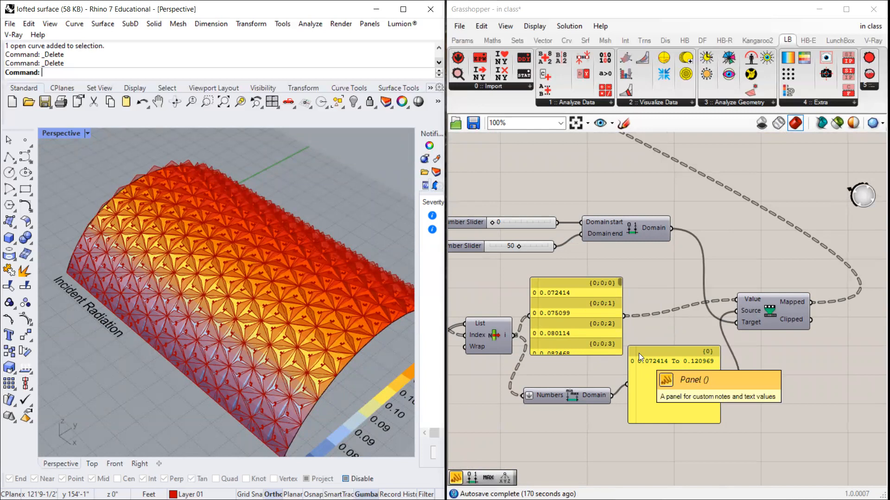
click(492, 39)
drag(663, 225, 743, 238)
scroll(733, 251, down, 1)
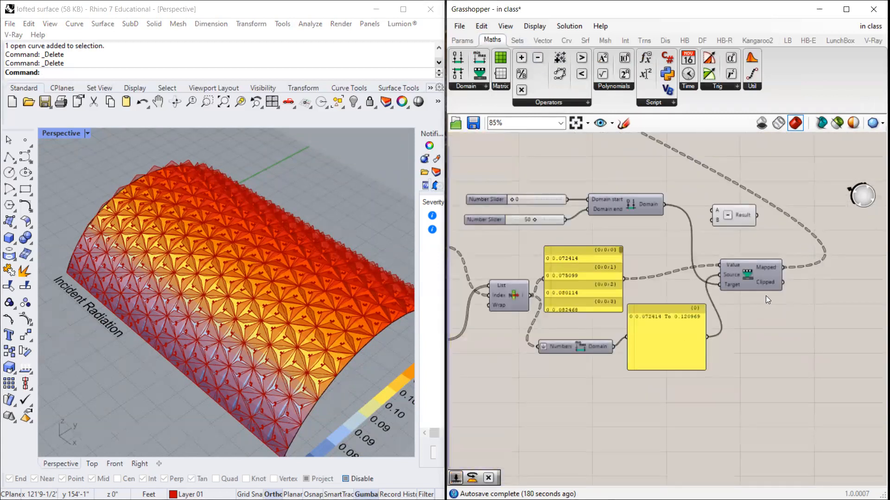
right_drag(726, 286, 661, 281)
drag(672, 213, 749, 213)
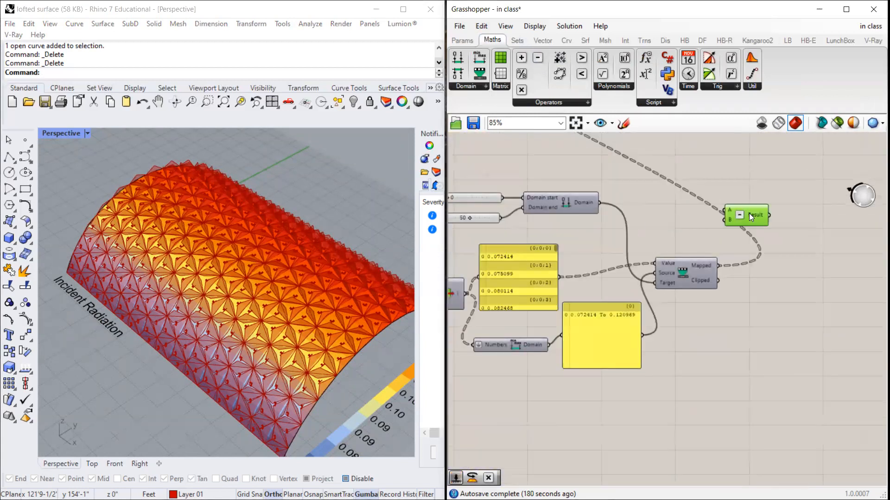
Step: Add a number slider set to 50, place it above the remapping components and connect it to the subtraction's A input
double_click(704, 165)
scroll(762, 242, down, 2)
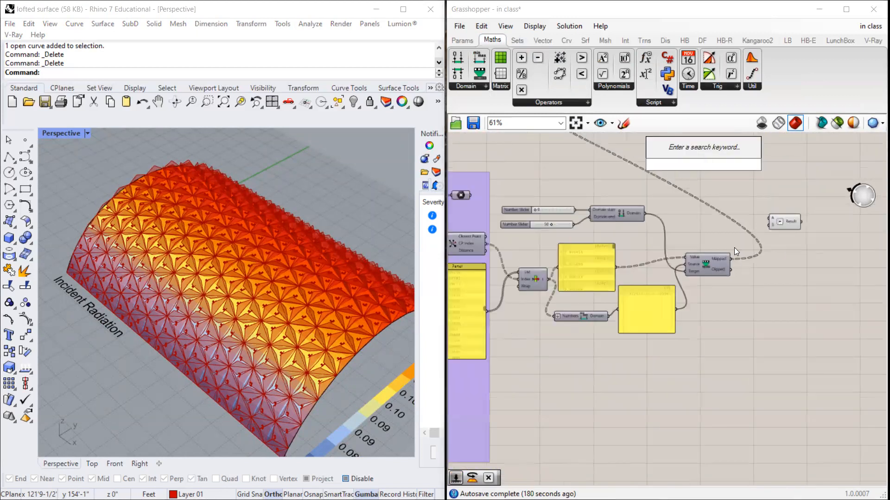
scroll(565, 205, up, 2)
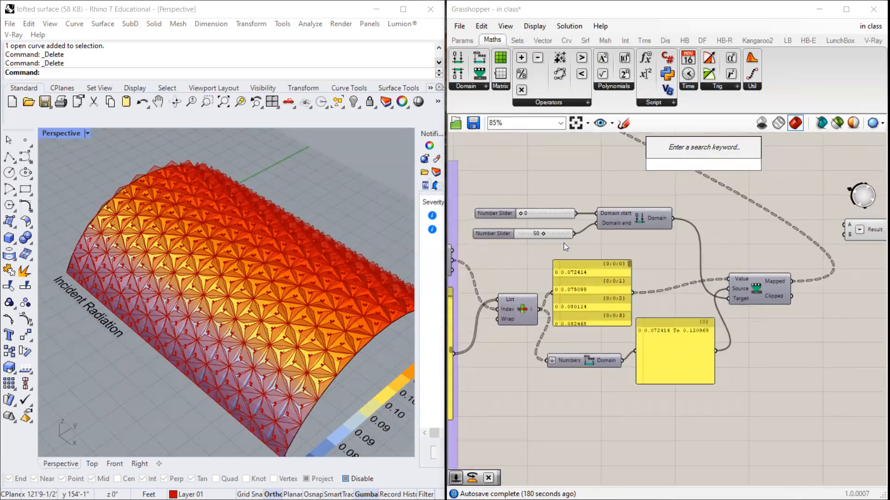
text(50)
key(Return)
drag(670, 163, 716, 241)
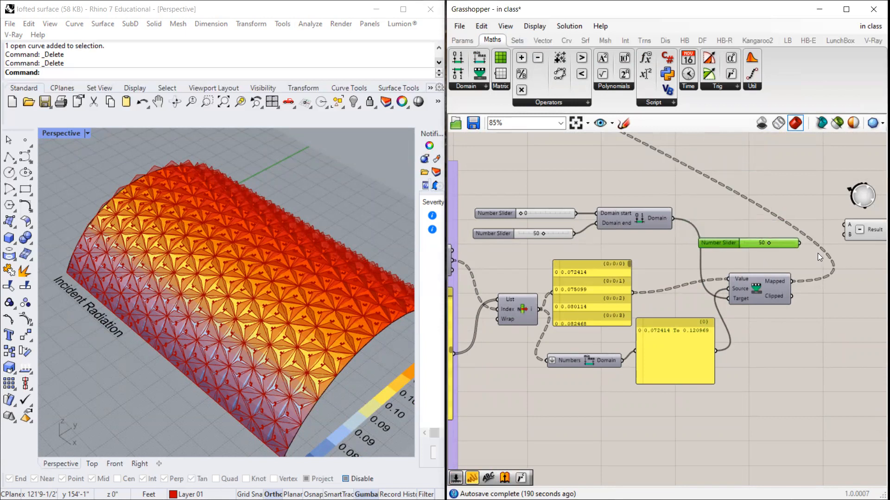
drag(782, 241, 777, 188)
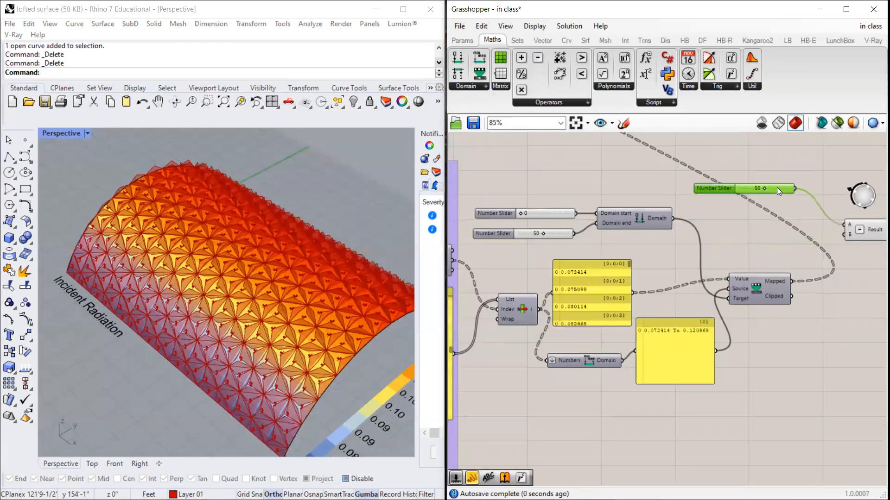
Step: Connect the Mapped output of the Remap Numbers component to the subtraction's B input
drag(791, 282, 840, 235)
scroll(694, 254, down, 2)
scroll(791, 256, up, 2)
scroll(599, 306, down, 2)
scroll(732, 288, up, 2)
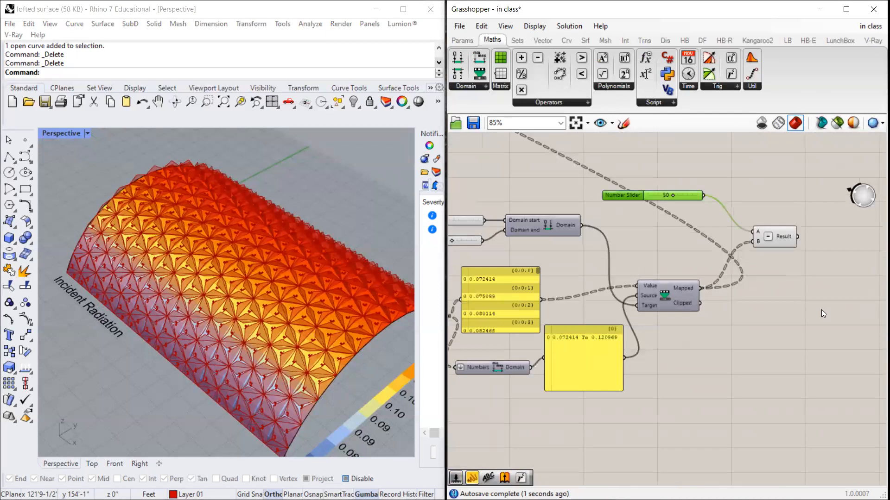
Step: Add two panels and connect them to the subtraction's Result and the Remap Numbers component's Mapped output
double_click(822, 310)
text(panel)
key(Return)
drag(822, 306, 868, 233)
drag(798, 236, 802, 392)
drag(702, 290, 779, 371)
scroll(772, 378, up, 6)
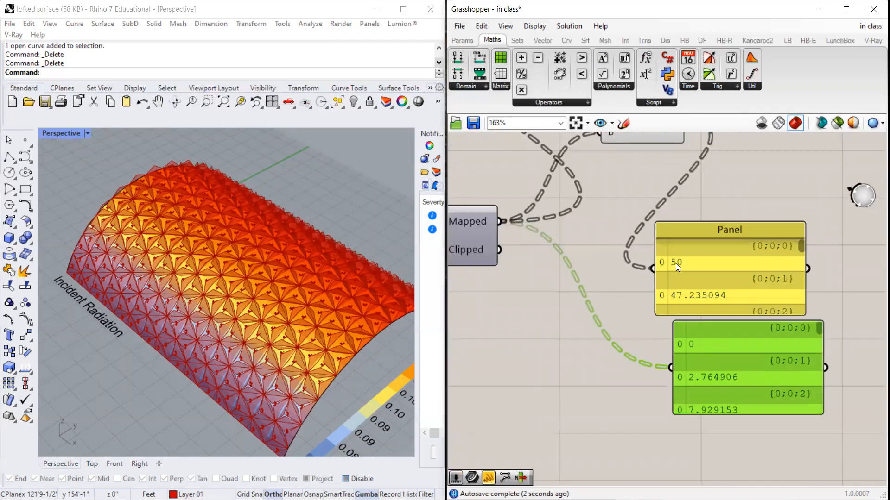
Step: Compare the first subtracted values with the corresponding mapped values in the two new panels
scroll(663, 255, down, 4)
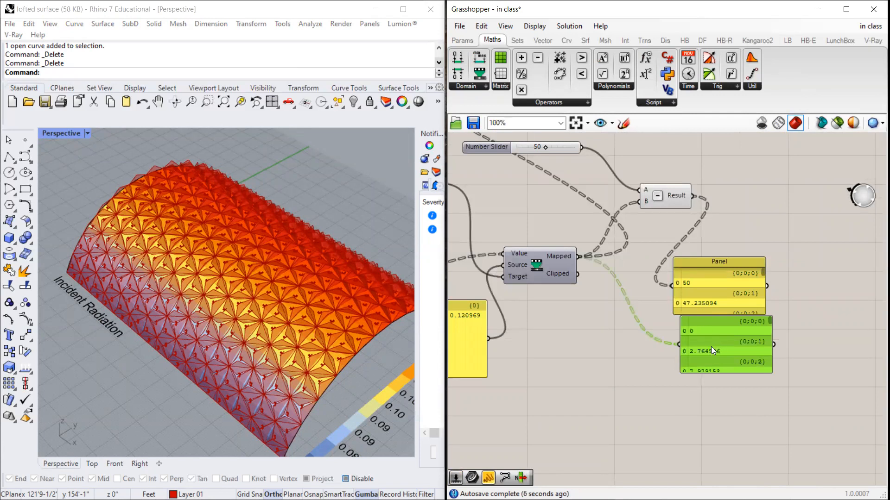
scroll(752, 281, up, 1)
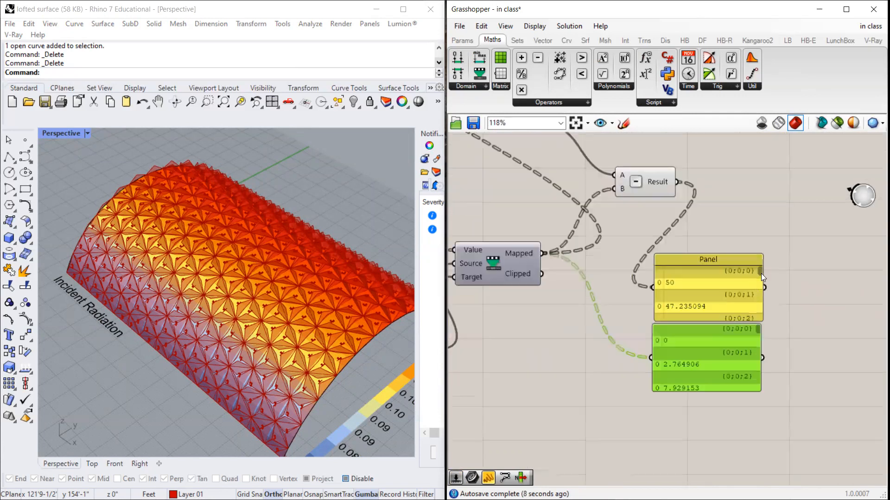
scroll(680, 307, down, 1)
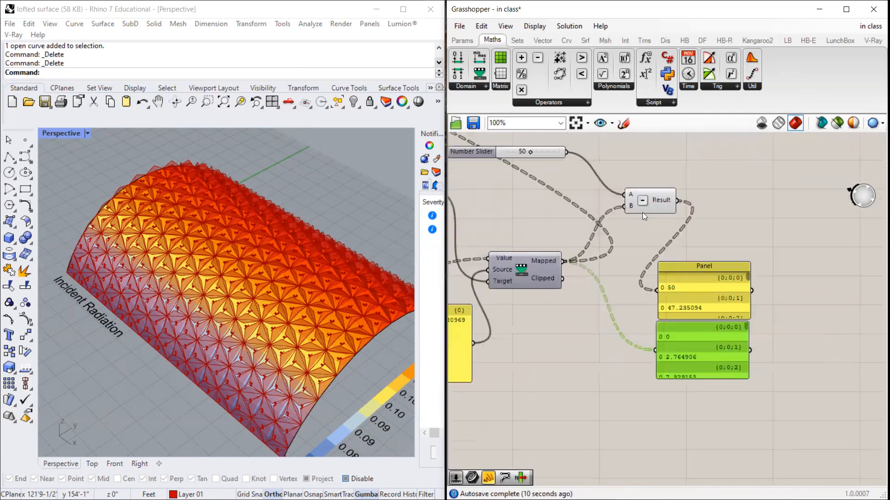
scroll(674, 316, up, 2)
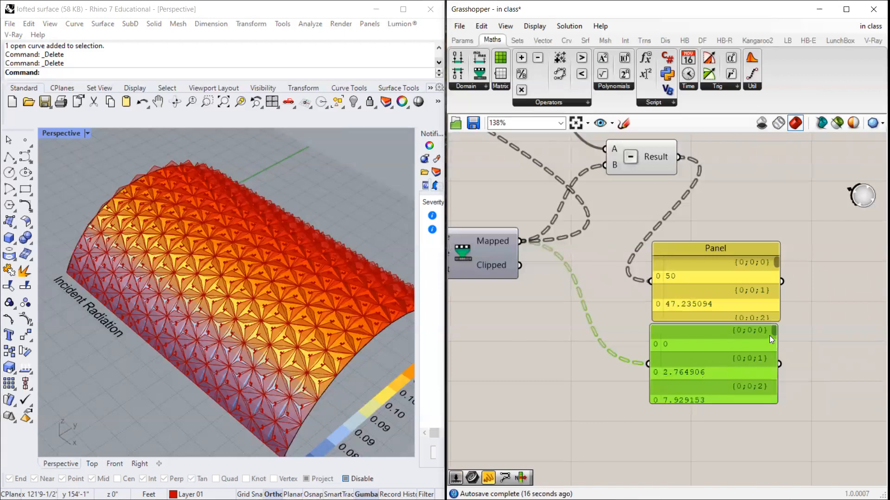
drag(773, 329, 774, 311)
drag(778, 266, 770, 298)
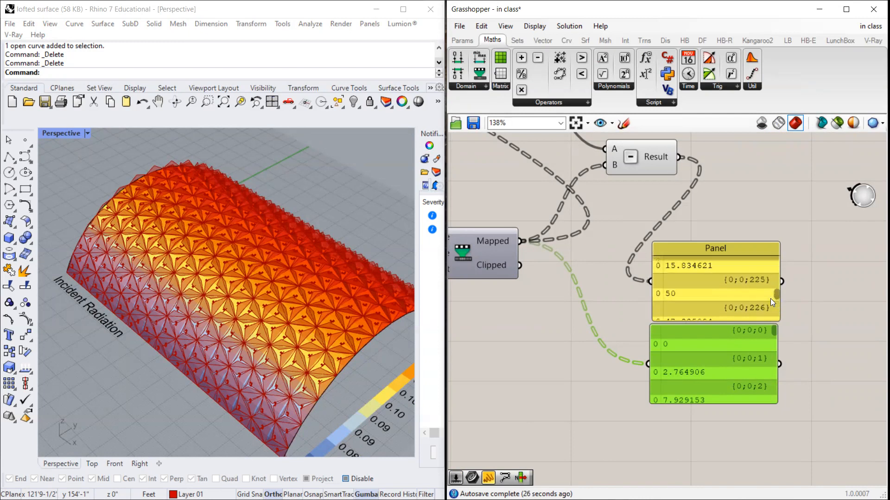
Step: Enlarge both panels and compare the subtracted and mapped values further down the lists
scroll(687, 297, down, 3)
drag(707, 305, 773, 446)
drag(706, 337, 653, 315)
scroll(804, 269, up, 1)
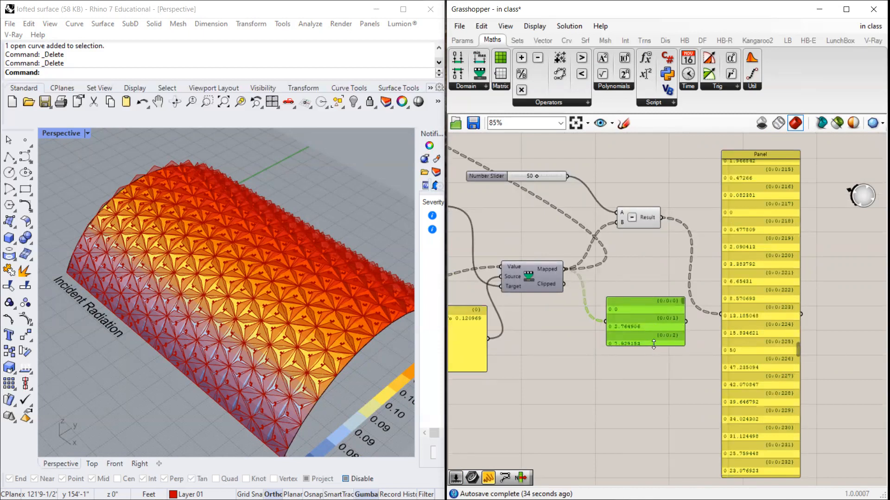
drag(654, 347, 651, 389)
drag(655, 345, 654, 499)
drag(661, 399, 657, 255)
scroll(657, 255, up, 1)
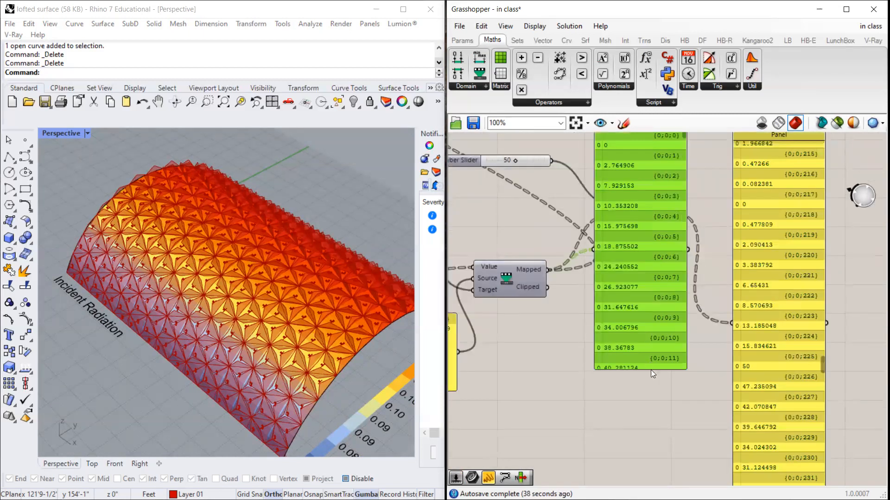
drag(651, 370, 651, 461)
drag(685, 137, 682, 315)
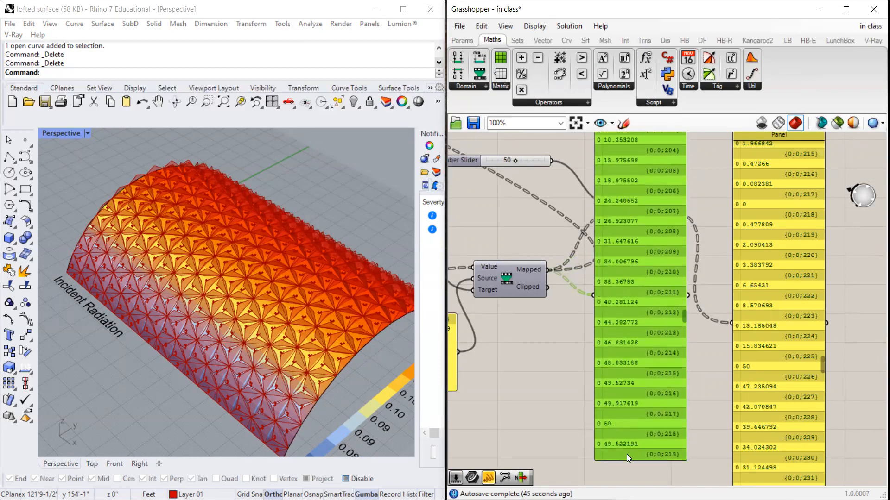
drag(607, 424, 626, 240)
drag(609, 275, 651, 407)
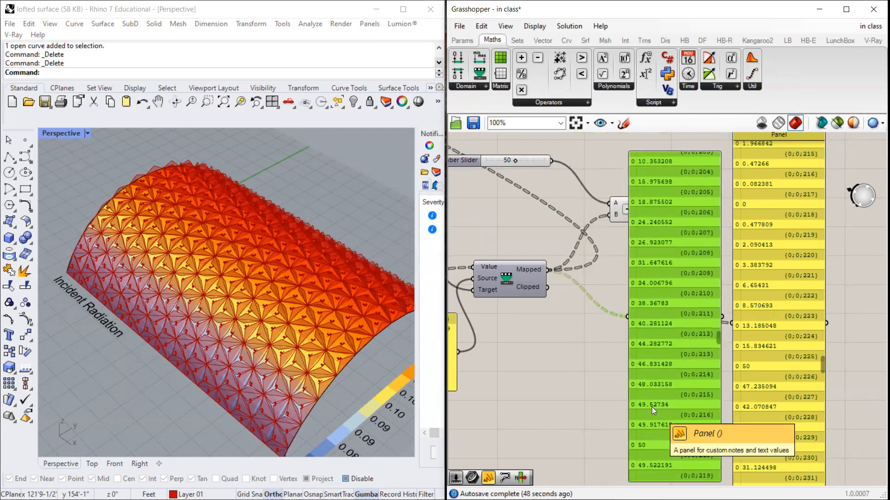
Step: Delete the two enlarged value panels from the canvas
key(Delete)
click(789, 314)
key(Delete)
Step: Connect the Domain end slider of 50 to the subtraction's A input and delete the separate 50 slider
right_drag(532, 212, 647, 257)
scroll(719, 258, down, 3)
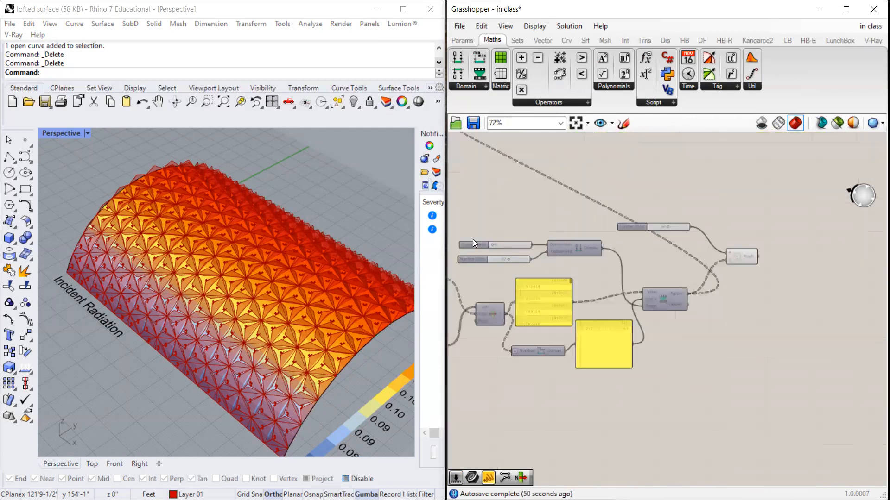
scroll(473, 240, up, 2)
drag(552, 266, 813, 258)
click(737, 219)
key(Delete)
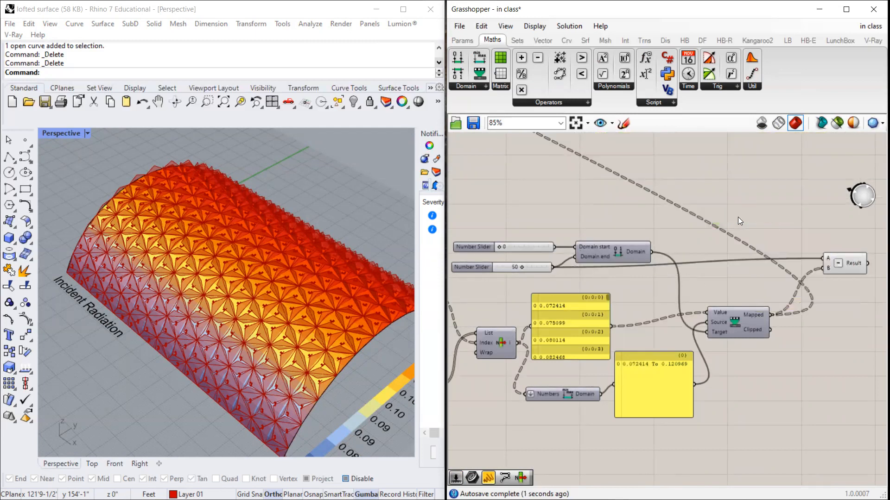
Step: Move the Subtraction component beside the "replace me" group and connect its Result to the Degrees input of the Radians component
drag(848, 266, 842, 265)
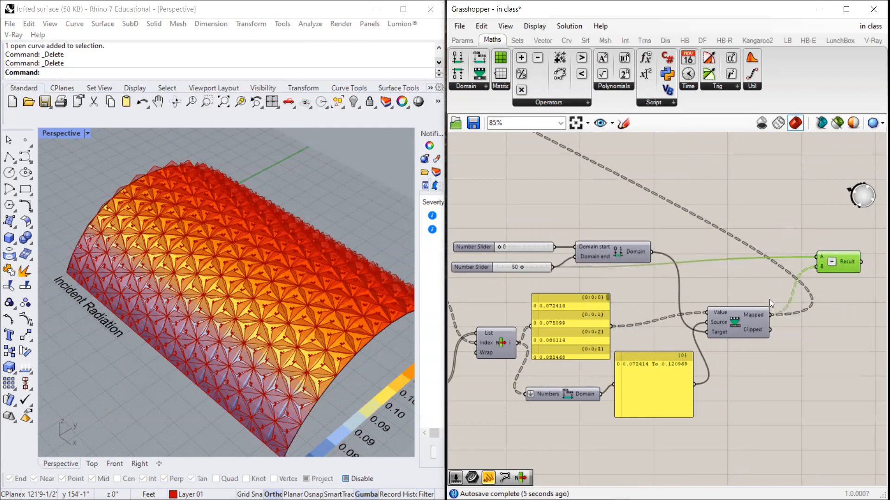
scroll(749, 324, down, 6)
mouse_move(781, 304)
mouse_down()
mouse_move(687, 229)
mouse_move(782, 306)
mouse_up()
scroll(669, 187, up, 7)
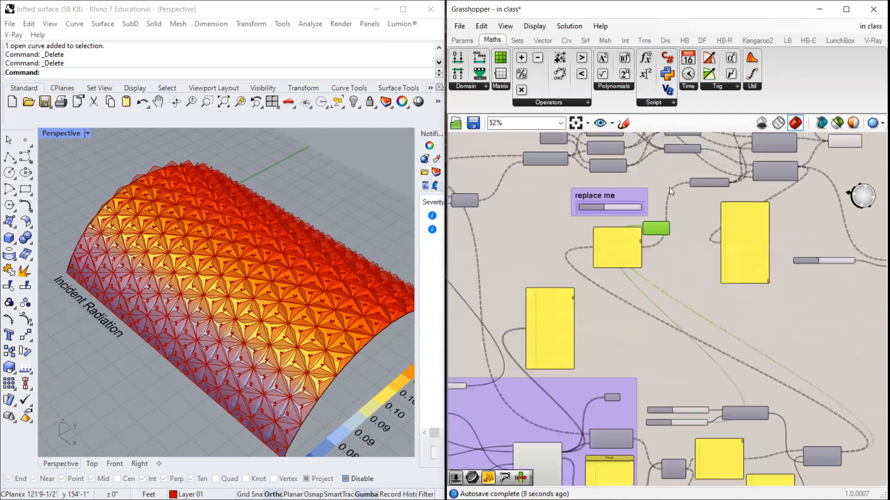
scroll(695, 219, up, 2)
drag(644, 264, 688, 143)
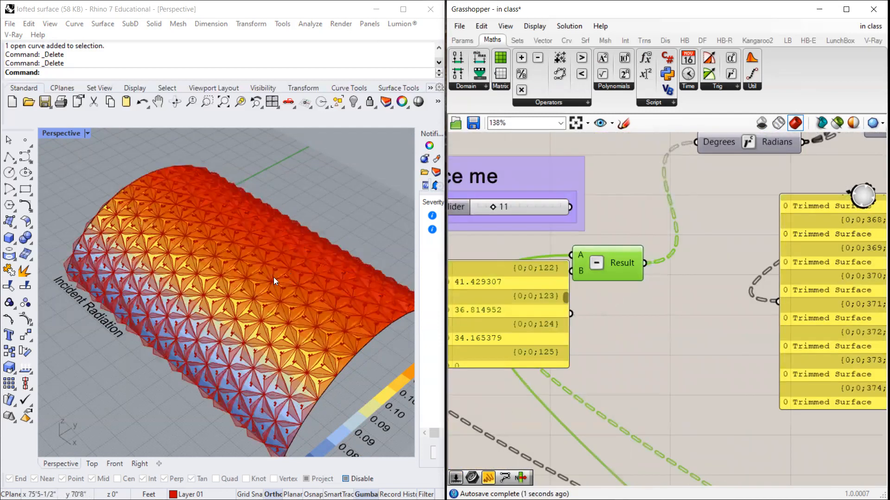
Step: Examine in Rhino how the panel openings vary with the incident radiation colours across the vaulted surface
scroll(70, 270, up, 3)
right_drag(70, 271, 146, 330)
scroll(146, 330, down, 5)
scroll(335, 355, up, 3)
right_drag(336, 356, 88, 355)
scroll(192, 304, down, 5)
right_drag(193, 308, 233, 352)
scroll(157, 351, up, 5)
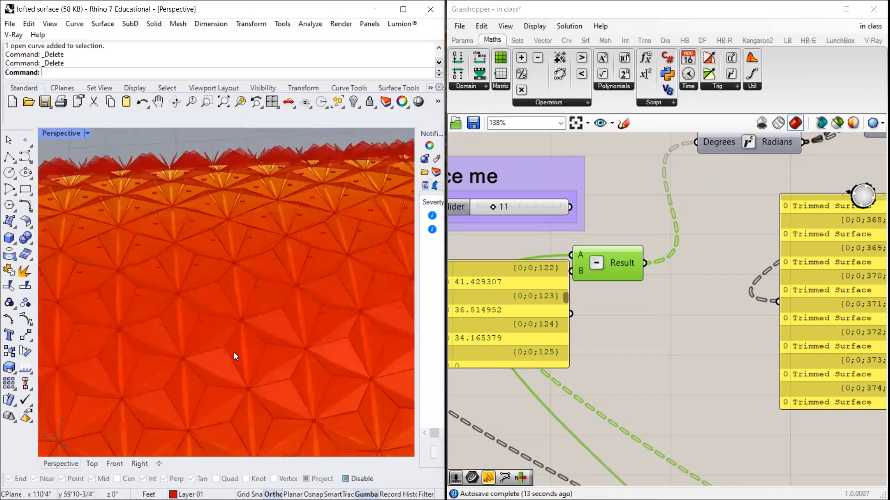
scroll(321, 241, down, 8)
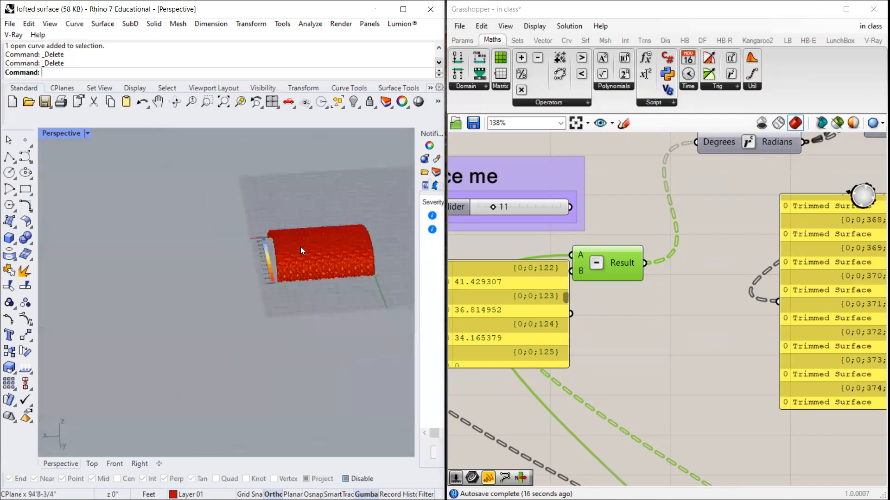
scroll(707, 291, down, 6)
scroll(701, 311, up, 1)
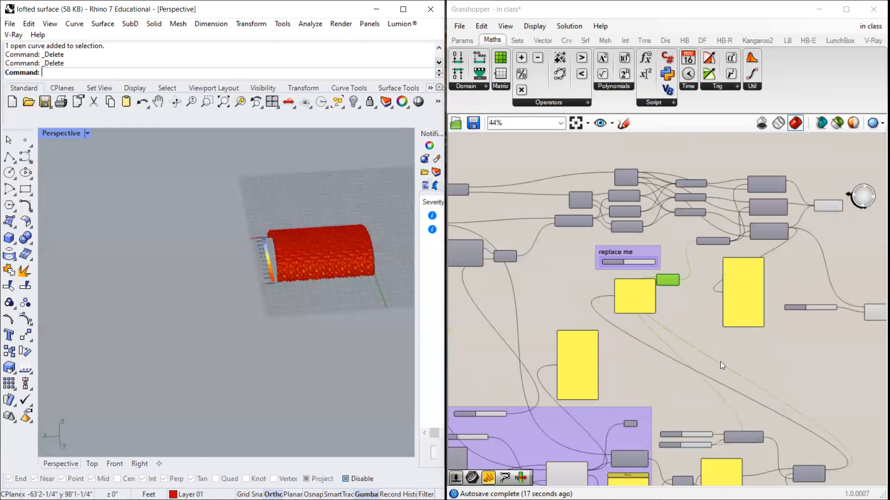
scroll(356, 245, up, 3)
scroll(127, 250, up, 6)
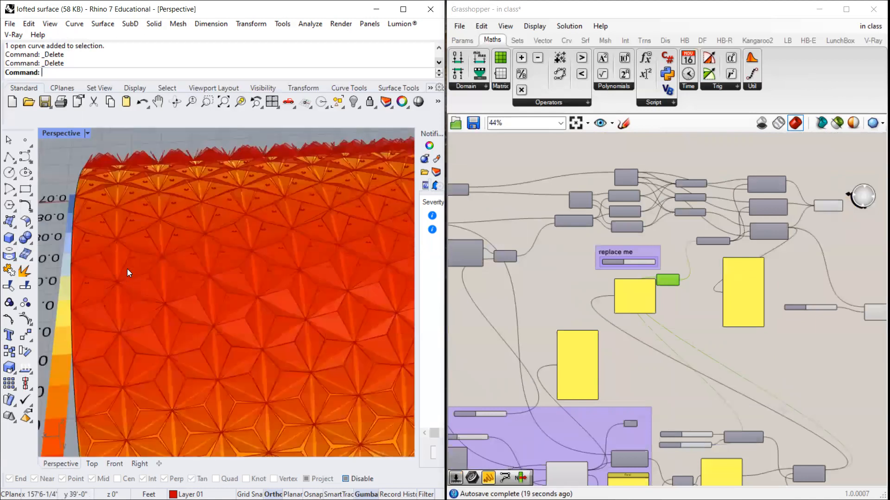
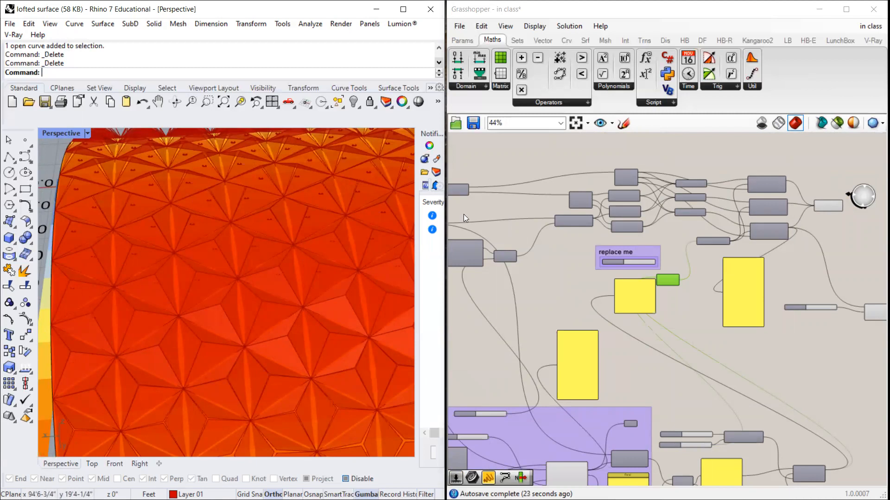
scroll(262, 248, down, 2)
scroll(232, 289, up, 3)
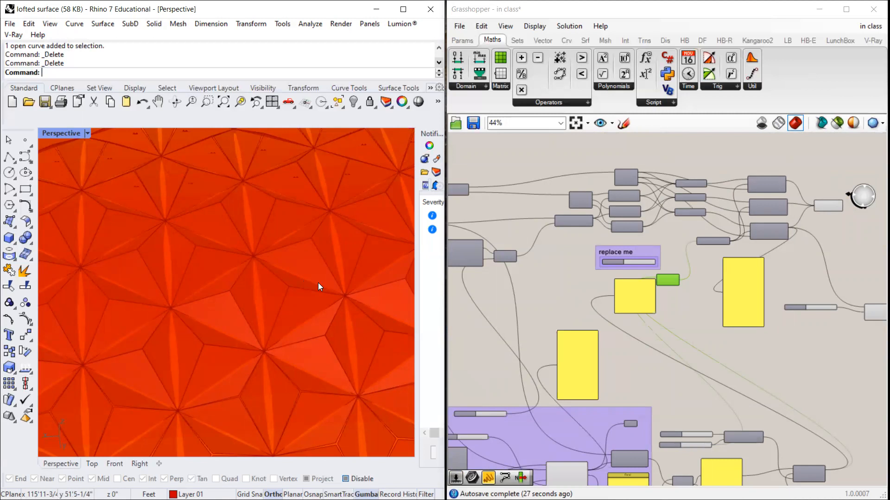
scroll(774, 391, down, 3)
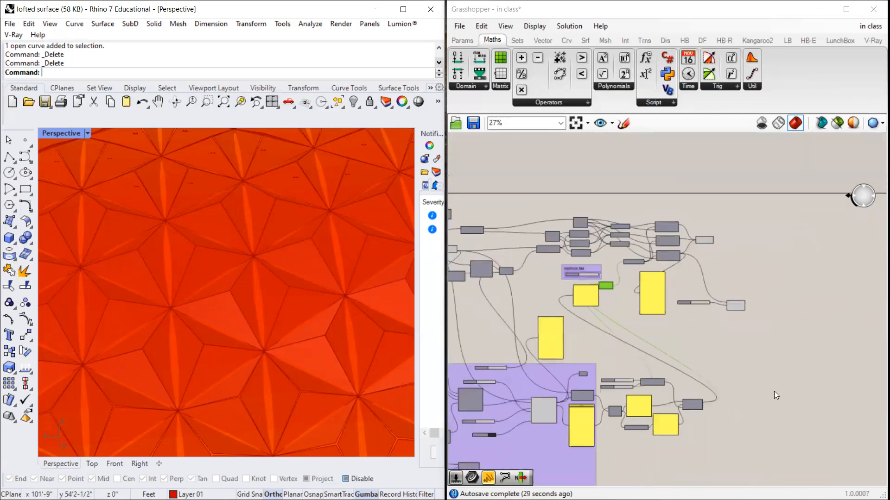
Step: Move the Subtraction component below the value panel near the "replace me" group
scroll(607, 406, up, 5)
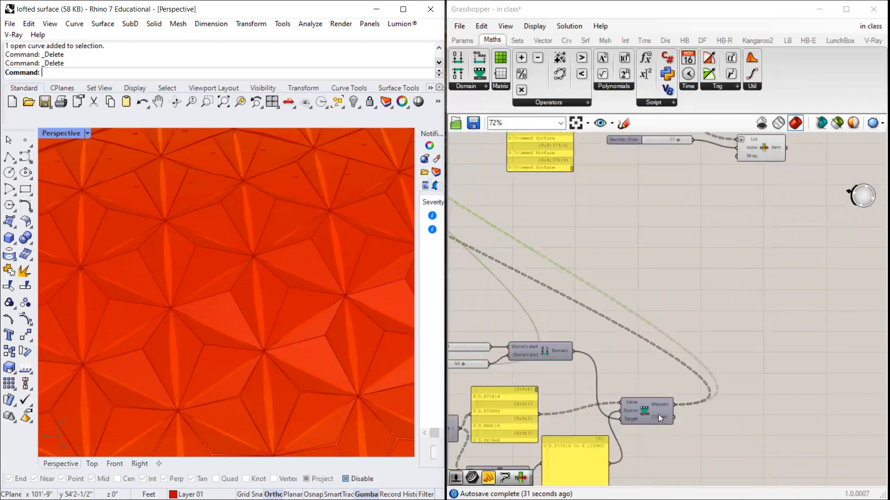
drag(659, 414, 663, 411)
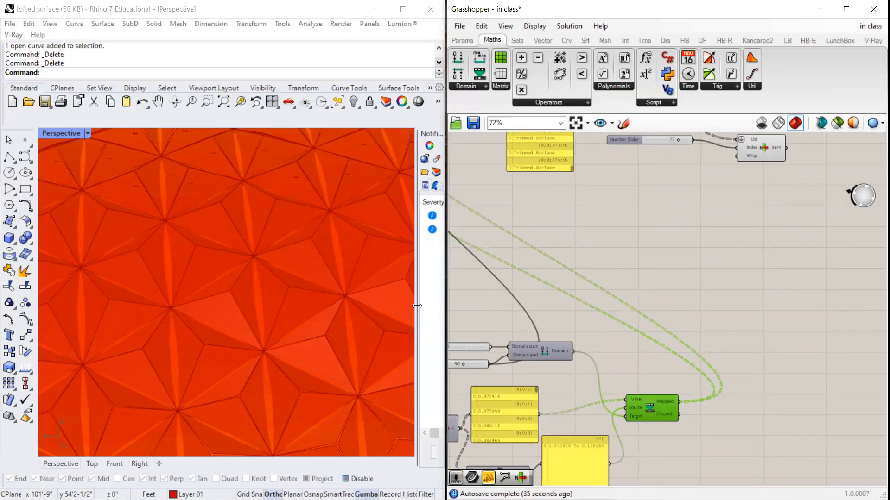
scroll(329, 262, down, 5)
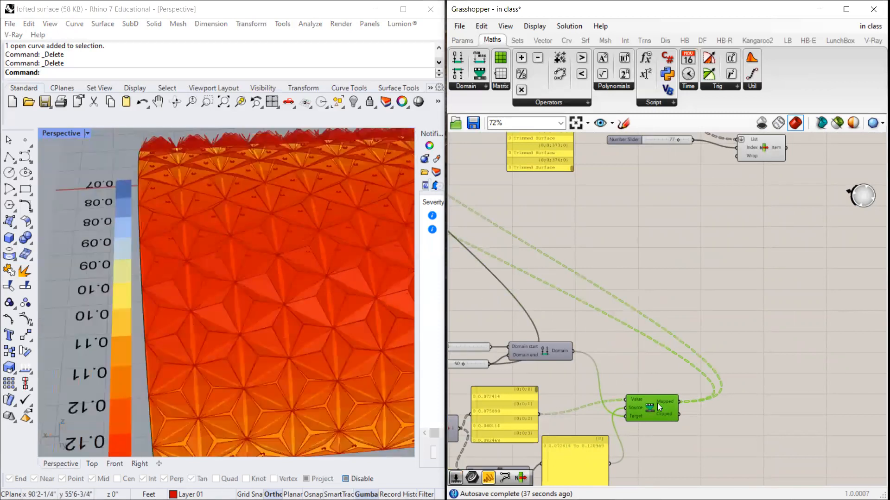
scroll(653, 412, down, 4)
scroll(585, 410, up, 3)
scroll(593, 347, up, 2)
scroll(625, 338, down, 3)
scroll(678, 358, up, 5)
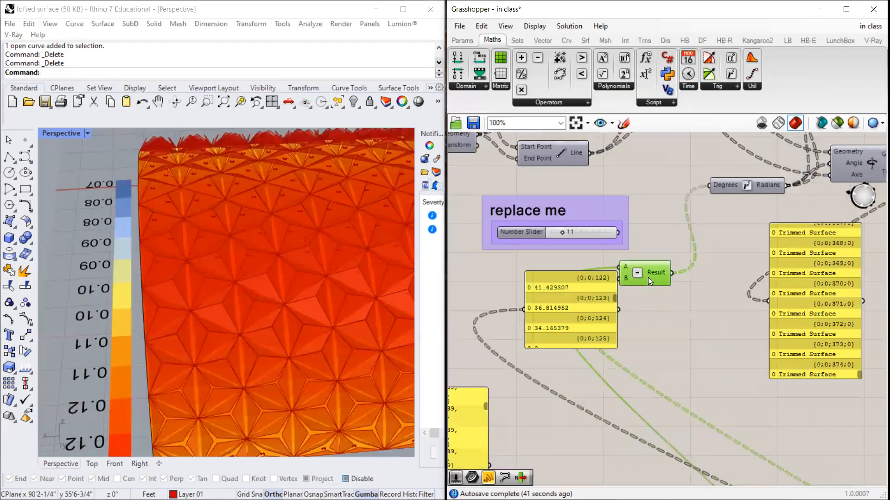
drag(655, 354, 645, 371)
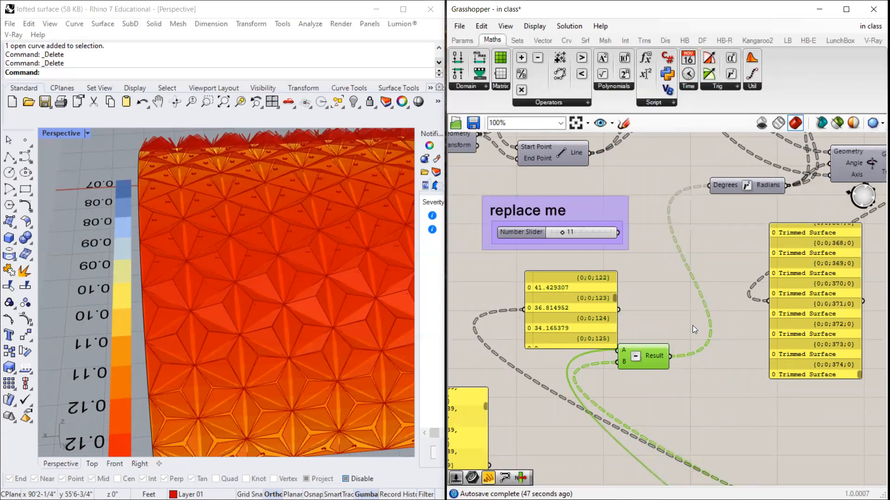
drag(645, 361, 647, 366)
Step: Review the whole vault against the radiation legend in Rhino and the remapping definition in Grasshopper
right_drag(255, 289, 114, 211)
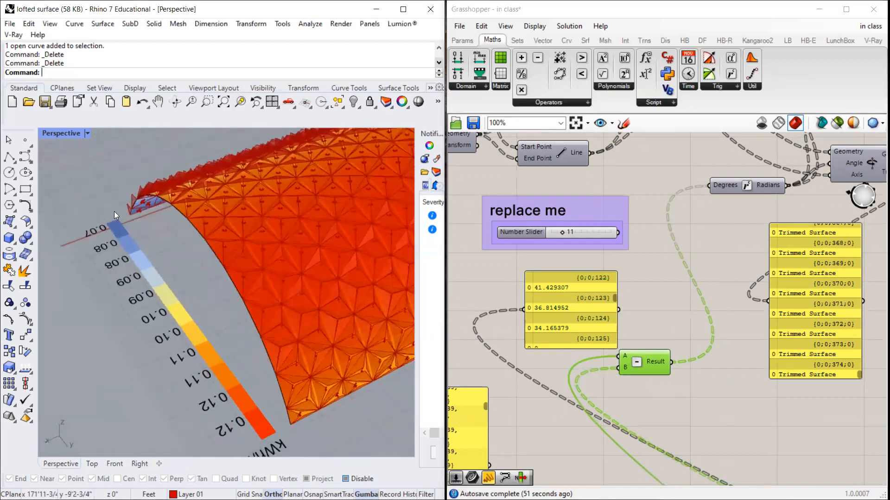
scroll(114, 211, down, 5)
scroll(672, 313, down, 3)
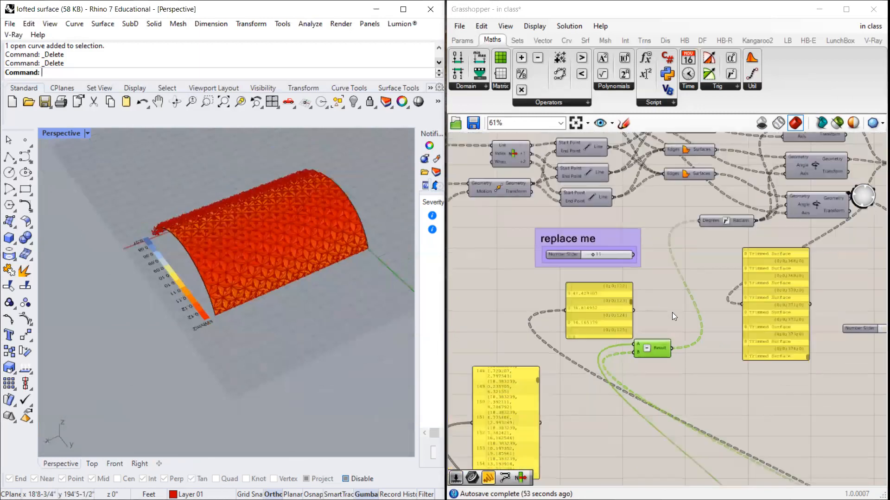
scroll(658, 305, down, 6)
scroll(614, 415, up, 3)
scroll(690, 391, down, 3)
scroll(749, 379, up, 4)
scroll(813, 202, up, 2)
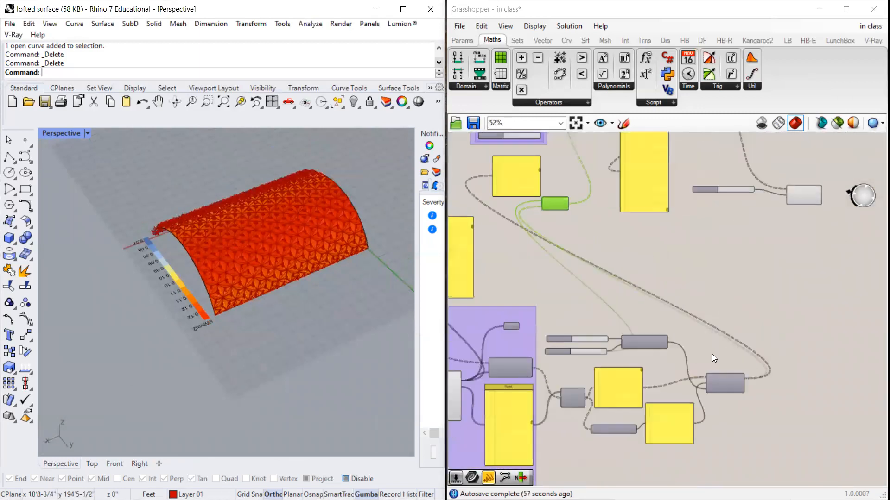
Step: Bake the Brep Join component's geometry to Layer 02
scroll(737, 343, down, 4)
scroll(774, 306, up, 5)
click(731, 228)
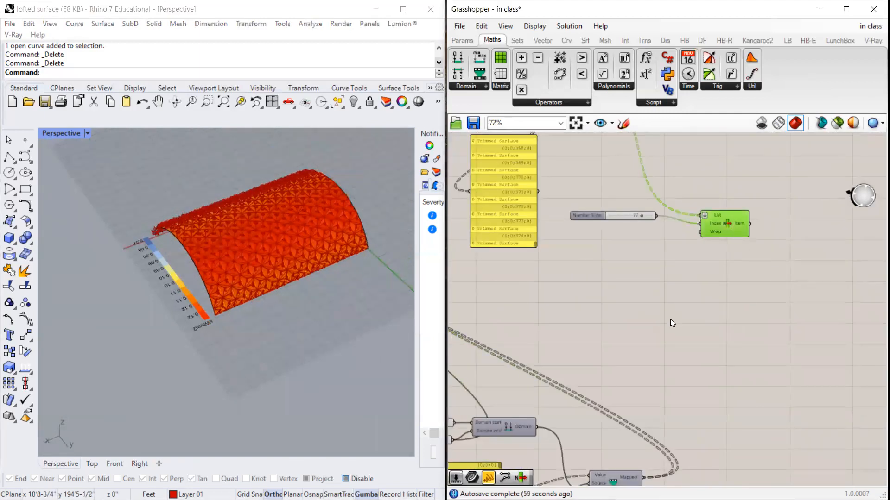
scroll(670, 319, down, 5)
scroll(697, 186, up, 5)
click(615, 210)
right_click(615, 211)
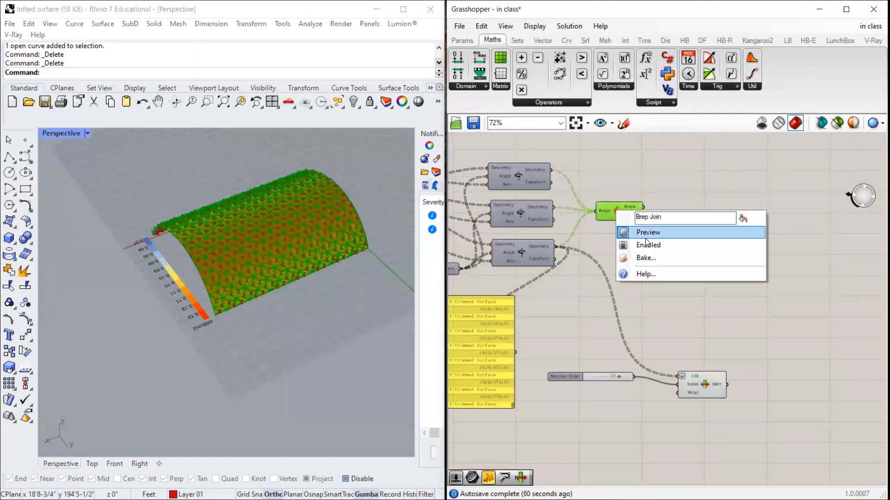
click(648, 257)
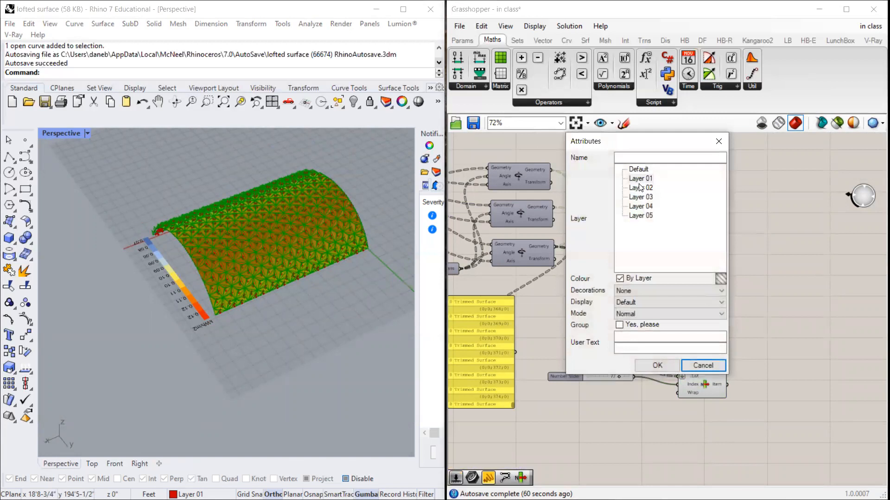
click(640, 187)
click(657, 365)
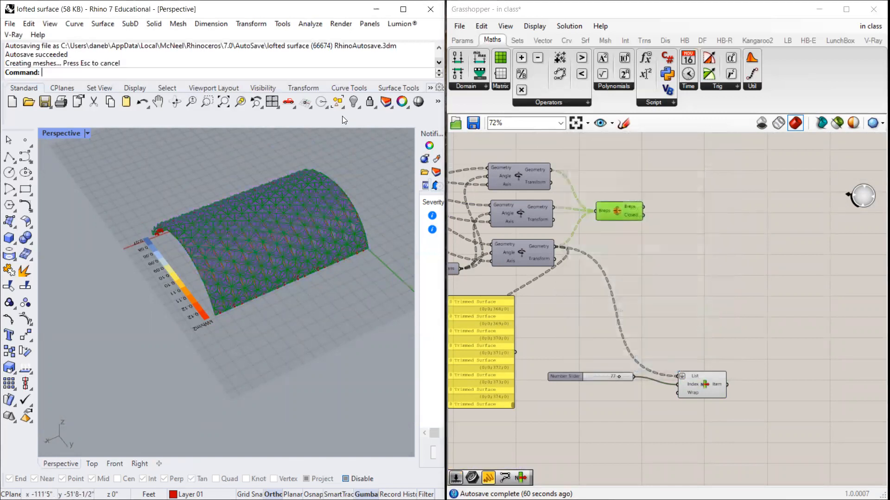
Step: Show the Layers panel in Rhino and widen the Rhino window so the layer list fits
click(386, 102)
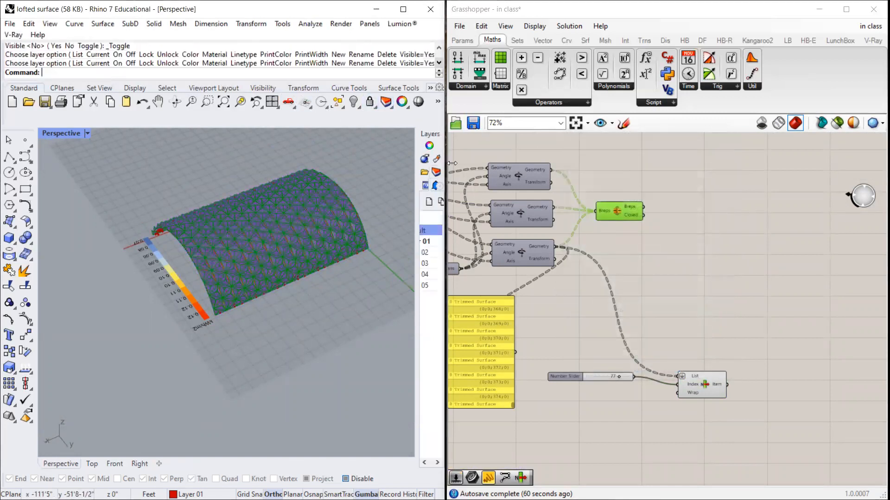
drag(444, 163, 514, 248)
drag(443, 232, 512, 237)
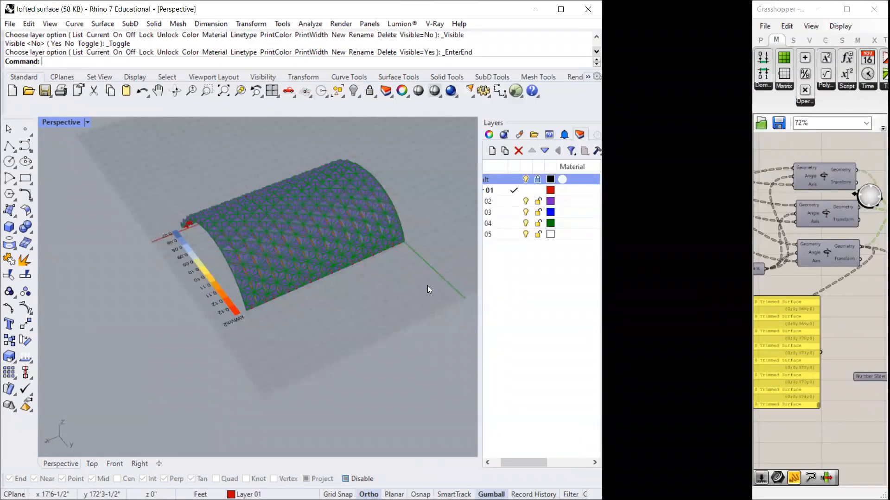
Step: Select the baked vault panels and move them along the Y axis, well clear of the Grasshopper preview
scroll(339, 296, down, 5)
drag(217, 188, 400, 338)
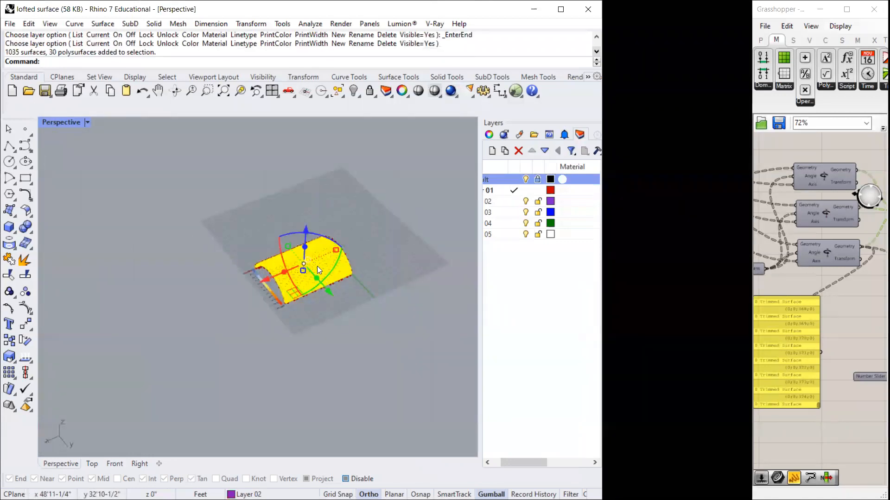
drag(331, 293, 239, 198)
scroll(238, 198, up, 10)
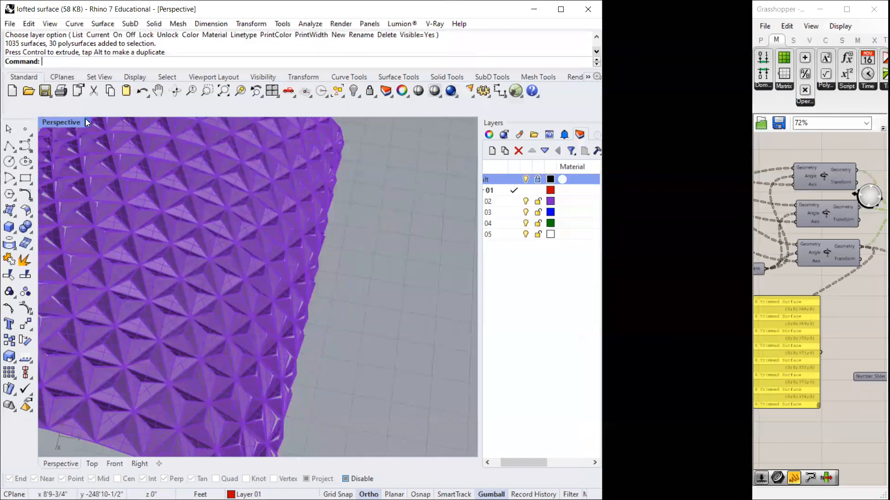
Step: Examine the baked panels and their openings from several angles in the Arctic display mode
click(85, 120)
click(124, 192)
scroll(273, 203, down, 5)
scroll(272, 228, up, 4)
scroll(272, 241, down, 5)
scroll(187, 262, up, 6)
scroll(187, 262, down, 4)
scroll(218, 309, up, 6)
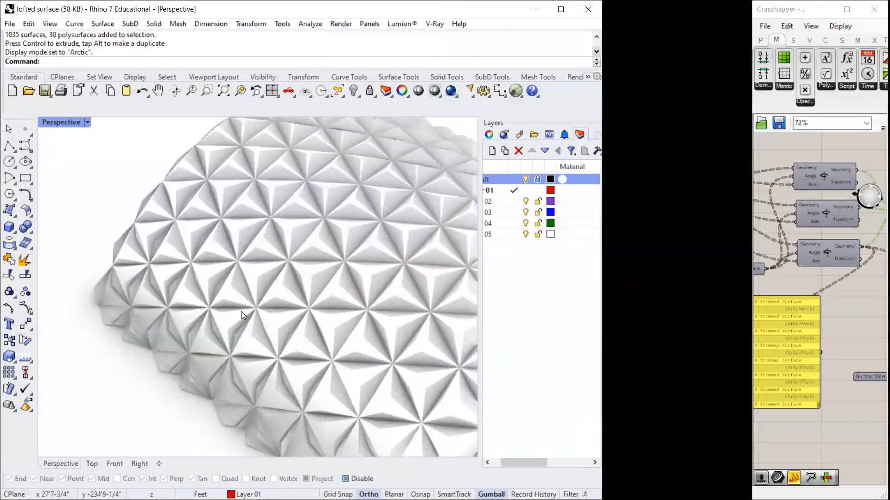
right_drag(241, 312, 170, 295)
scroll(331, 306, down, 5)
scroll(330, 306, up, 5)
scroll(186, 264, down, 5)
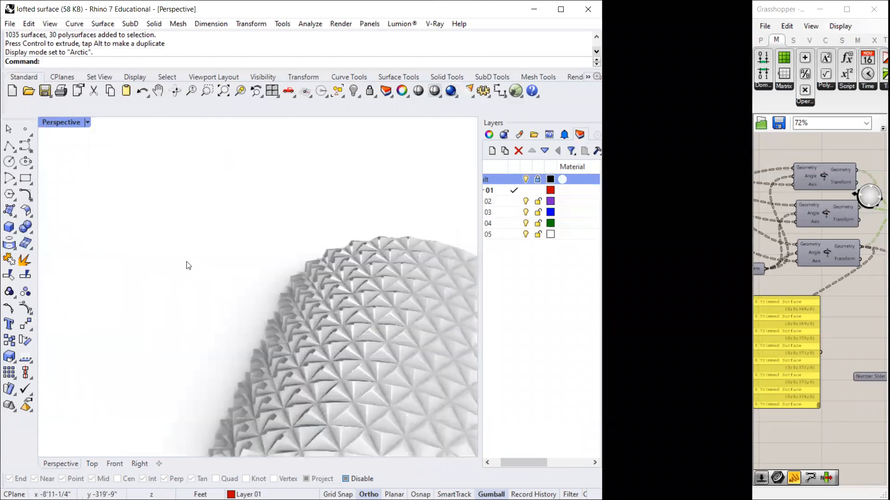
scroll(193, 288, up, 5)
scroll(245, 318, up, 3)
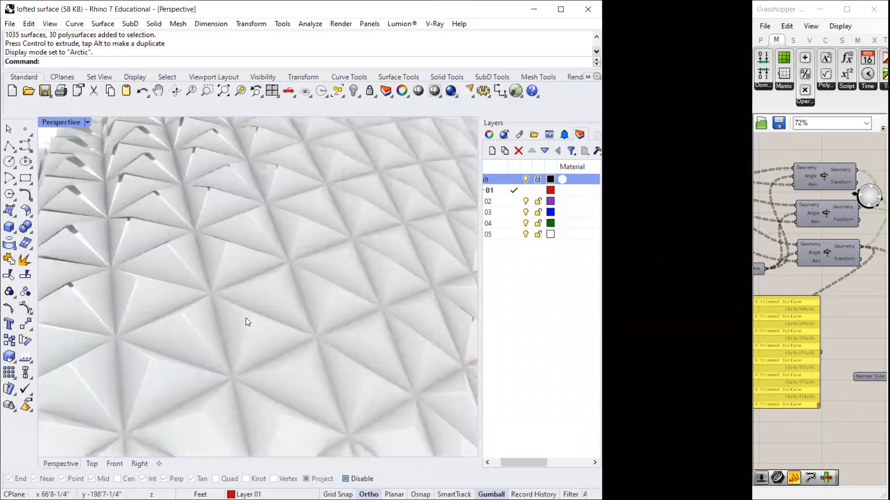
scroll(344, 306, down, 2)
right_drag(344, 306, 179, 326)
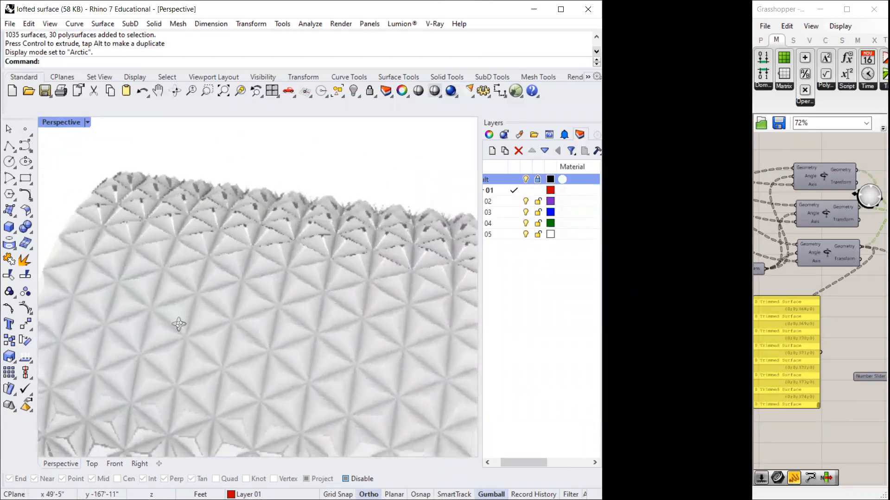
Step: Set the Perspective viewport's display mode to Shaded and bring the Grasshopper preview of the vault into view
click(86, 122)
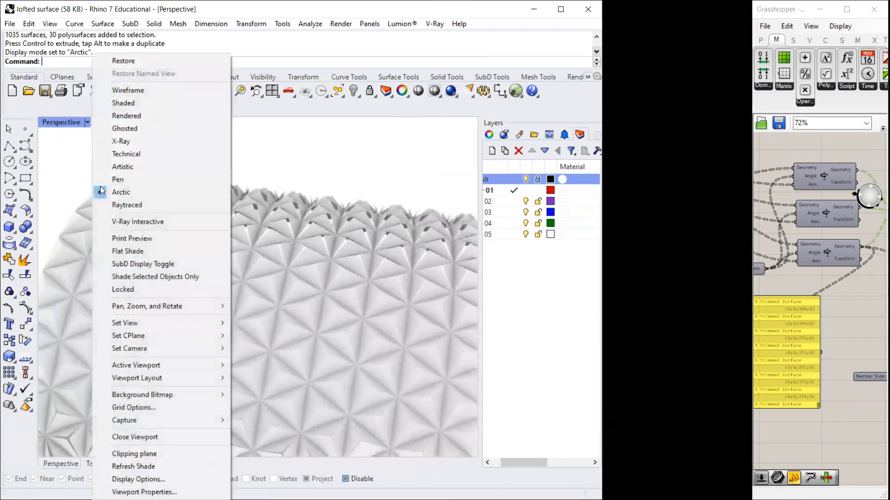
click(124, 103)
scroll(211, 245, down, 3)
scroll(205, 332, up, 5)
scroll(314, 319, down, 3)
scroll(343, 294, up, 3)
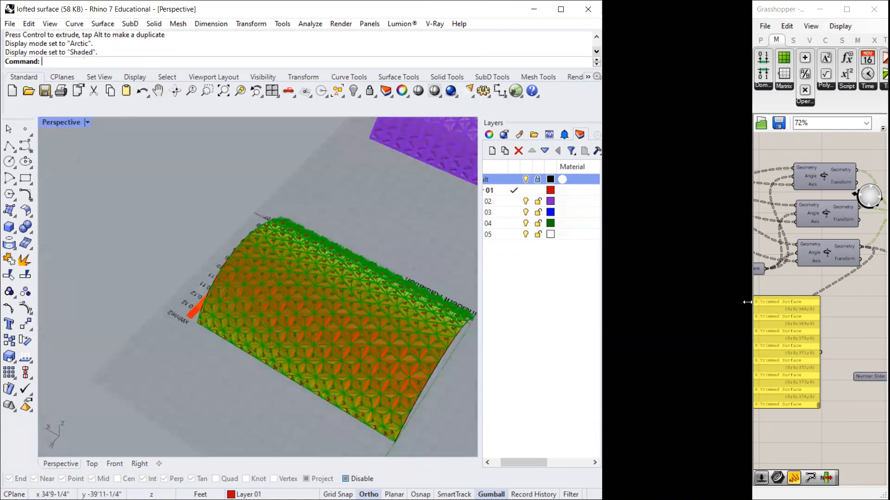
Step: Widen the Grasshopper window until it takes up half of the screen beside Rhino
scroll(788, 231, down, 3)
click(750, 155)
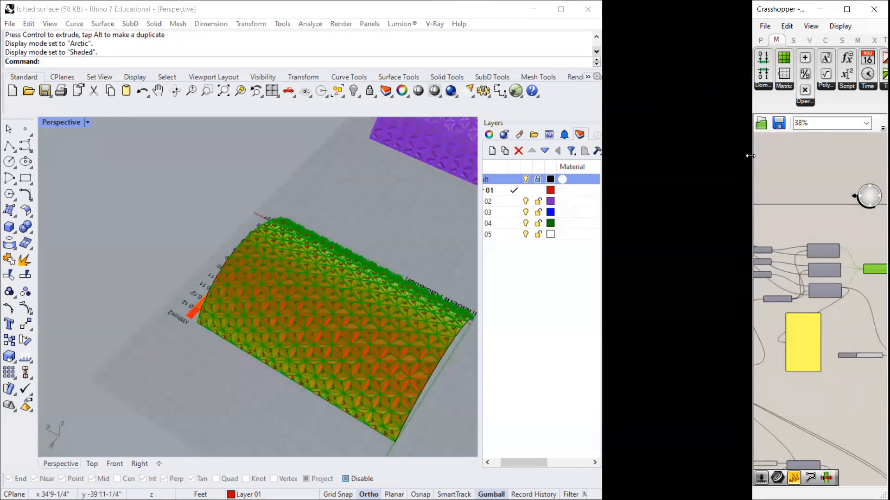
drag(750, 156, 448, 156)
Step: Turn off the preview of the IncidentRadiation component and check the panels in Rhino without the radiation mesh
scroll(701, 351, down, 2)
scroll(612, 400, up, 4)
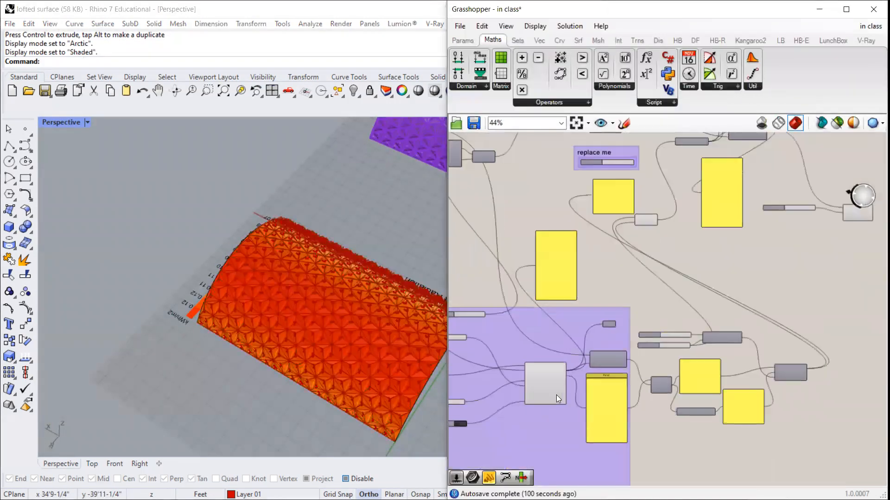
scroll(557, 395, up, 5)
right_click(551, 346)
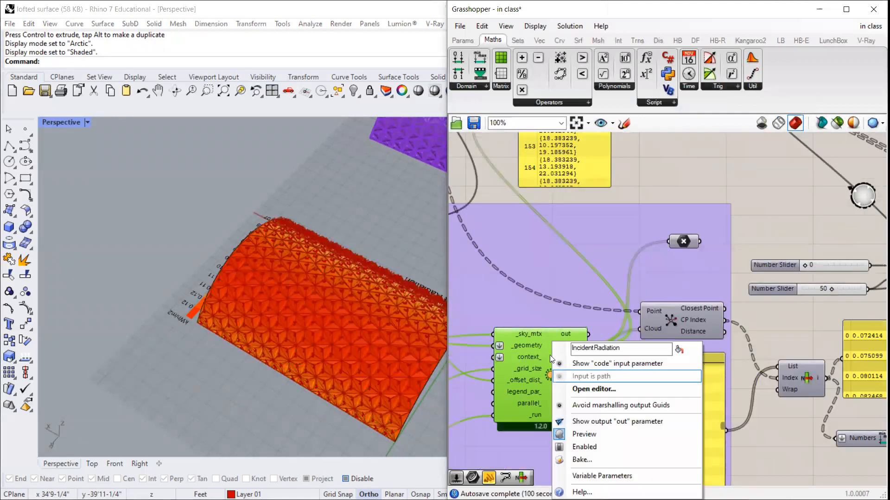
click(549, 369)
right_click(550, 375)
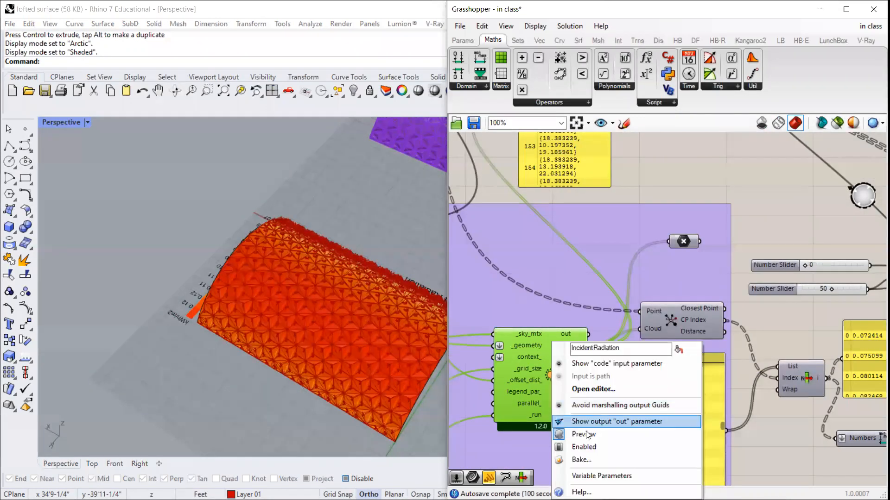
click(575, 433)
scroll(359, 304, up, 5)
scroll(359, 301, down, 5)
scroll(362, 300, up, 5)
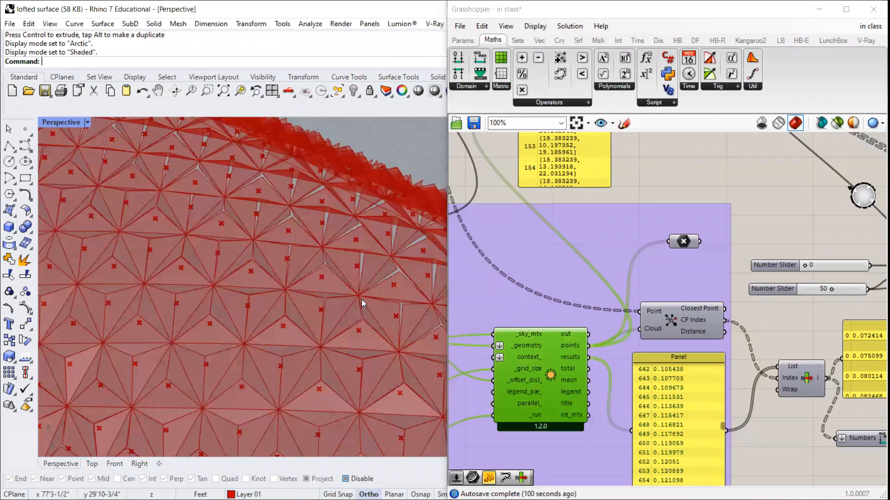
scroll(353, 286, down, 5)
scroll(453, 306, up, 1)
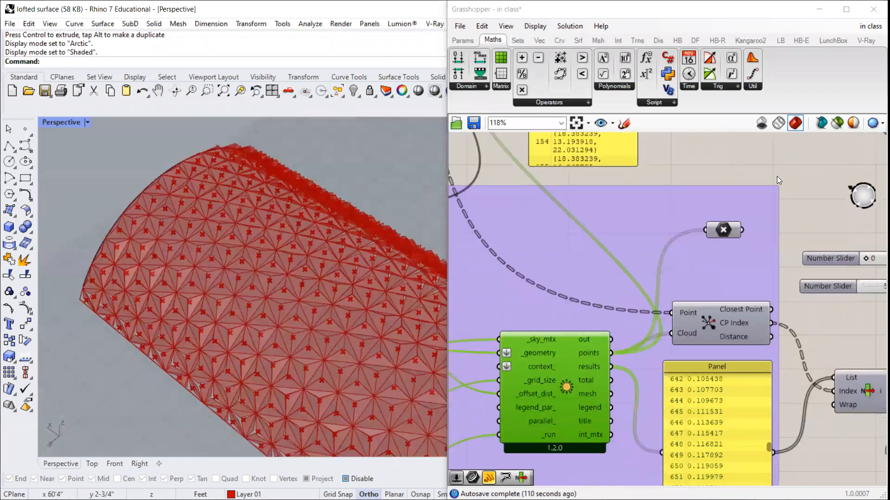
Step: Try the hour slider at 9 and at 14 to test how the panel openings respond
scroll(784, 179, down, 7)
scroll(569, 225, up, 8)
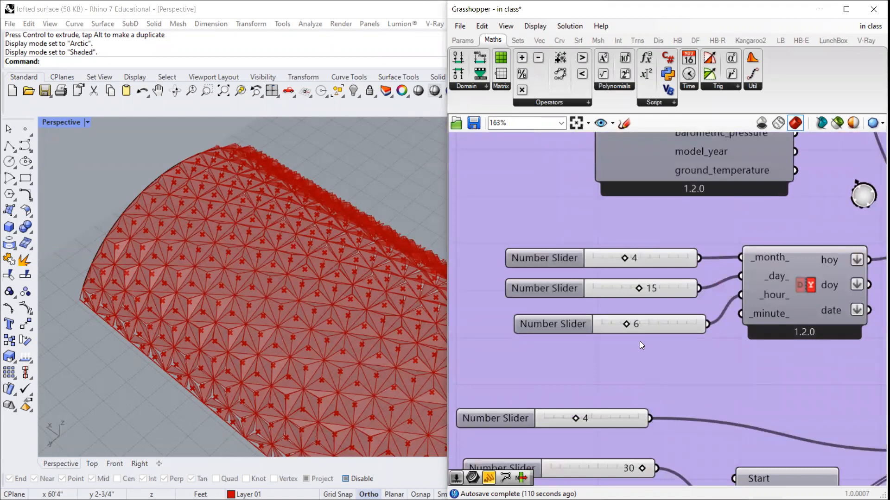
scroll(639, 339, up, 3)
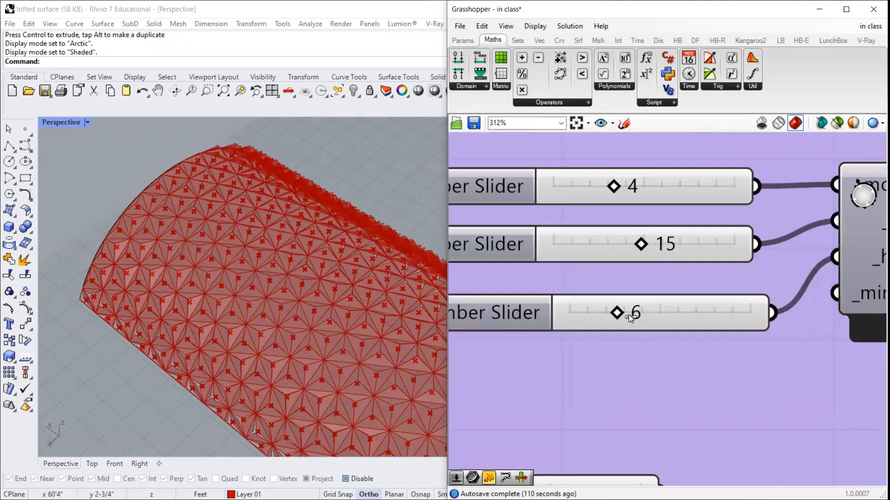
drag(618, 314, 626, 314)
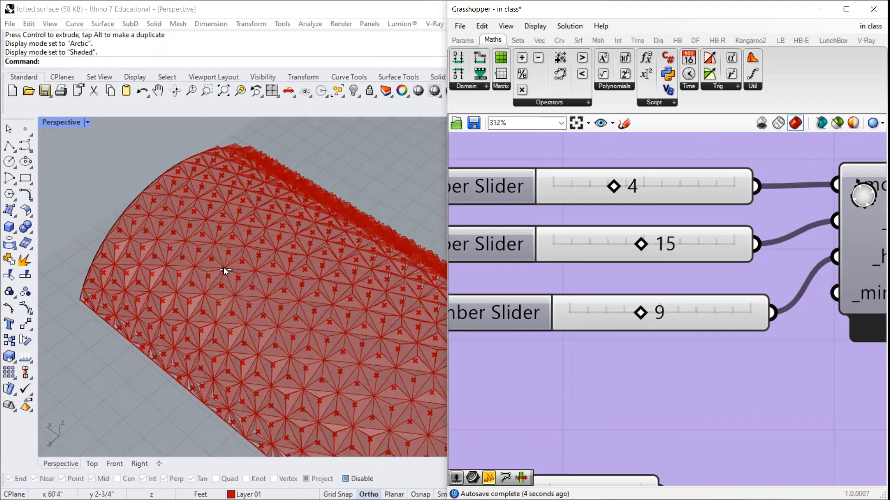
scroll(283, 275, up, 3)
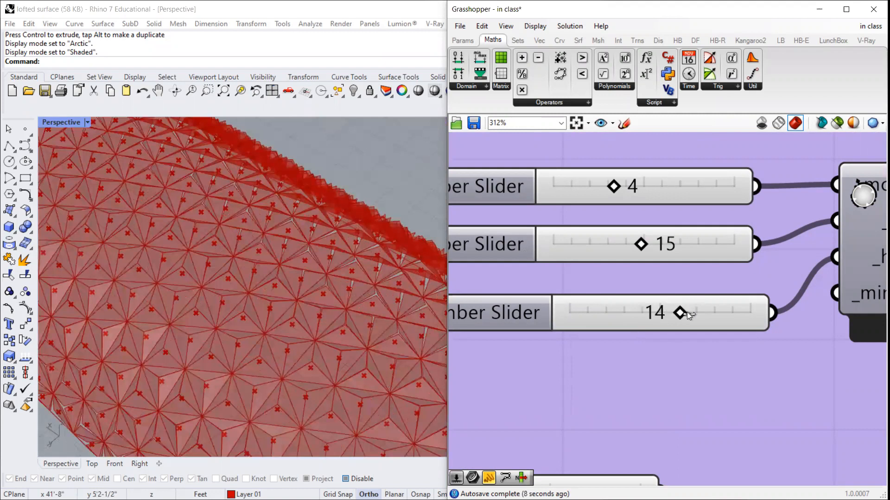
Step: Set the month slider to 8 and the day slider to 12, and check the vault's panels
click(695, 189)
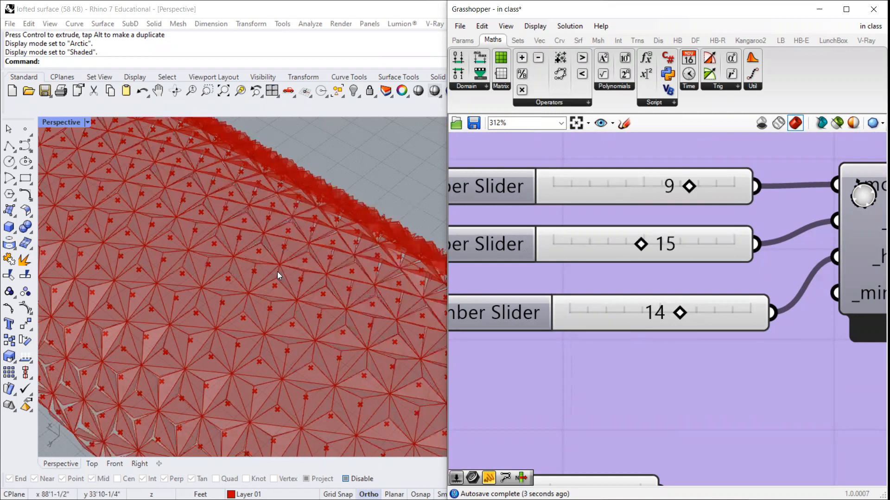
scroll(264, 278, down, 3)
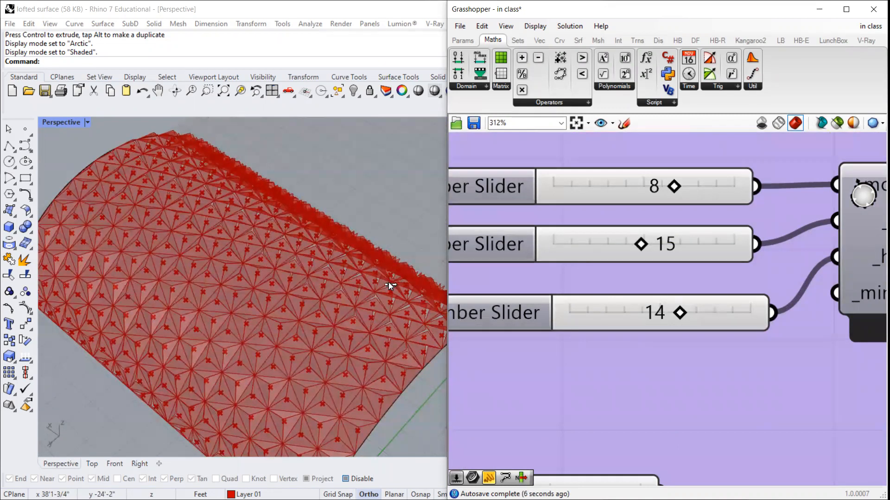
right_drag(334, 285, 268, 267)
scroll(270, 246, down, 6)
scroll(270, 245, up, 6)
mouse_move(308, 222)
right_down()
mouse_move(289, 217)
mouse_move(319, 222)
right_up()
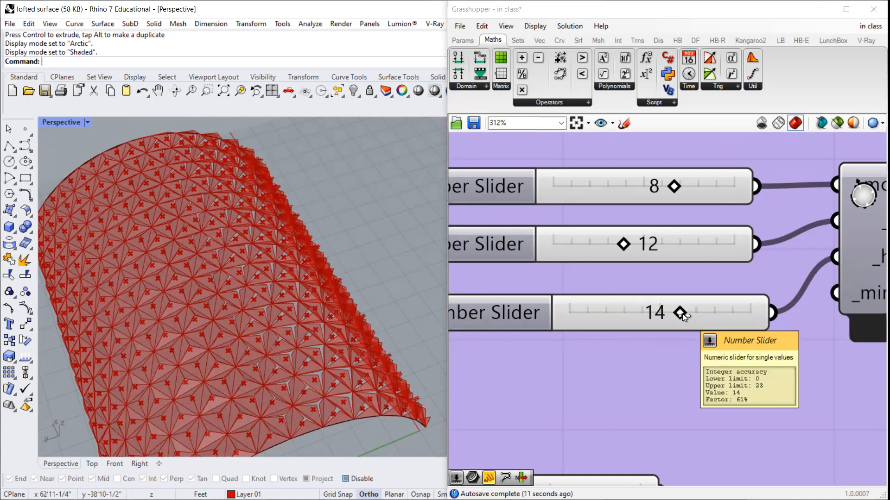
Step: Try the hour slider at 21 to test the panel openings at night
click(736, 307)
click(738, 309)
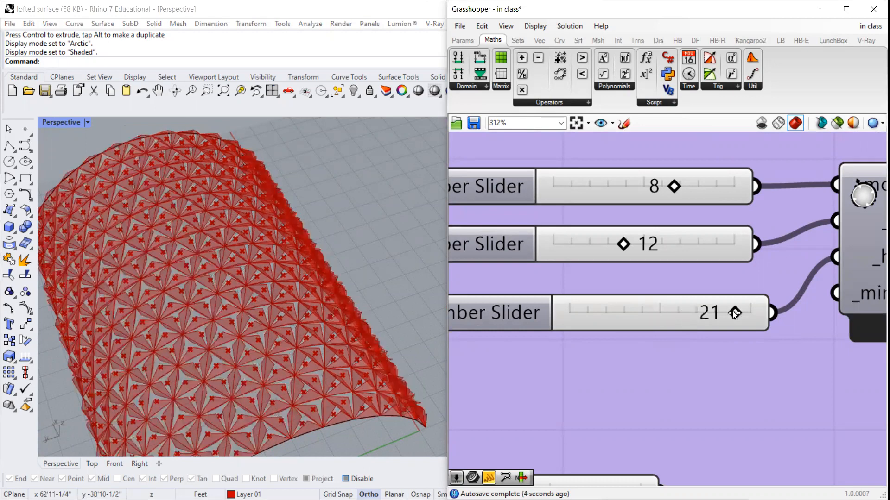
right_drag(123, 288, 170, 289)
click(733, 316)
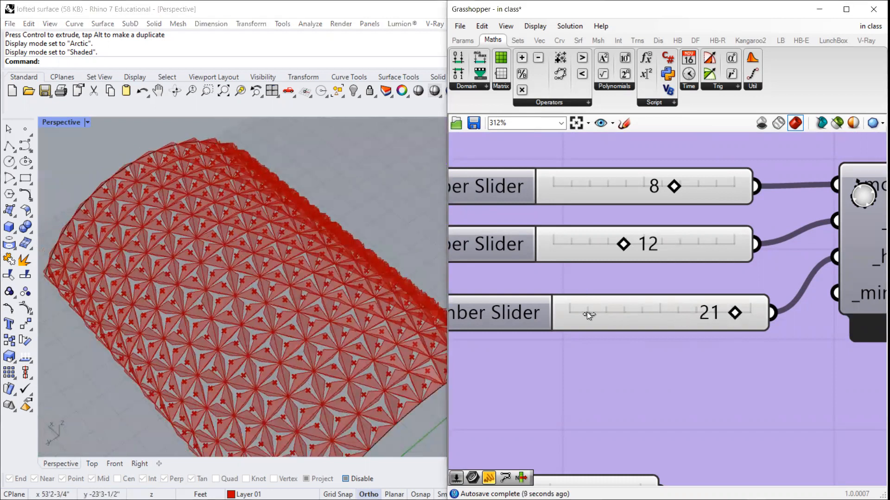
Step: Set the hour slider to 2 and the month slider to 4
drag(587, 313, 335, 295)
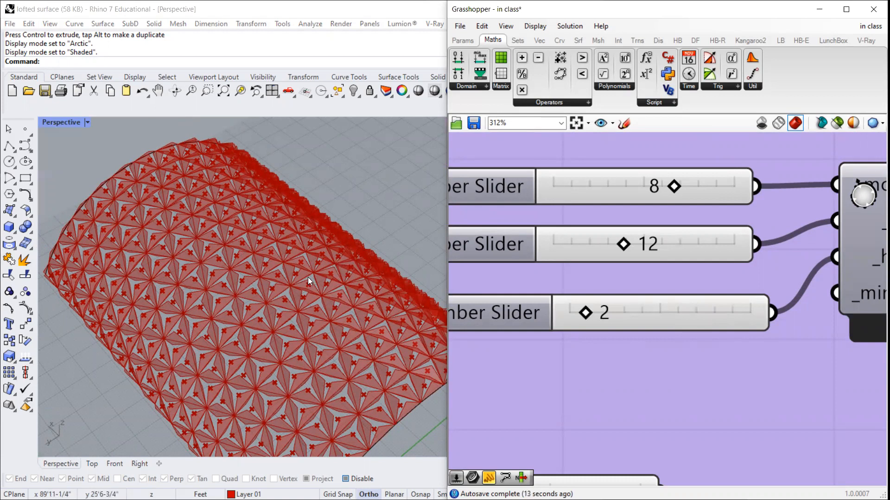
click(345, 196)
right_drag(378, 245, 240, 240)
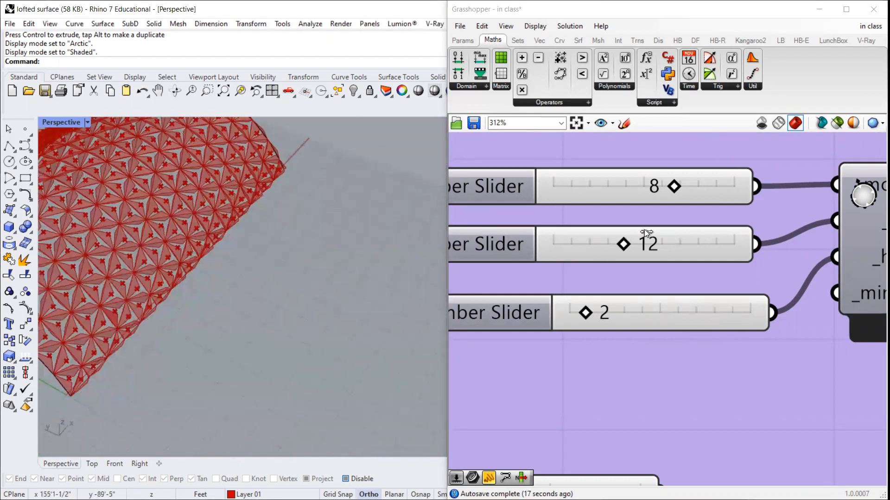
drag(674, 188, 620, 187)
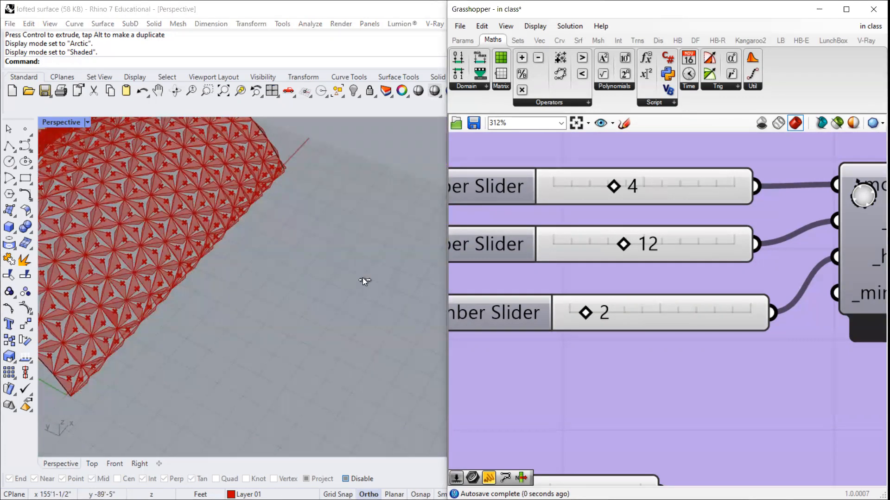
Step: Examine the individual panel openings up close and across the vault in Rhino
right_drag(362, 278, 338, 277)
scroll(197, 222, down, 5)
scroll(197, 221, up, 8)
right_drag(276, 247, 237, 273)
scroll(186, 253, down, 4)
scroll(166, 271, up, 3)
scroll(237, 278, up, 5)
scroll(250, 278, up, 5)
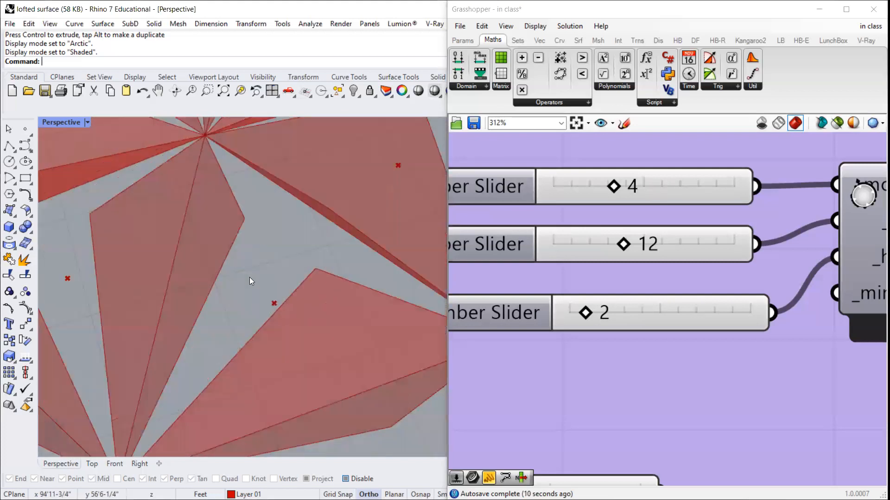
scroll(249, 279, down, 3)
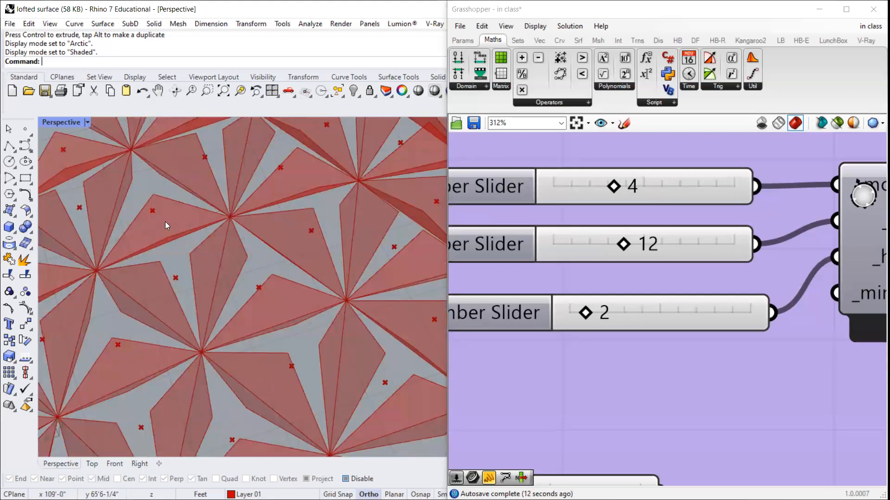
scroll(164, 224, down, 3)
scroll(306, 278, down, 8)
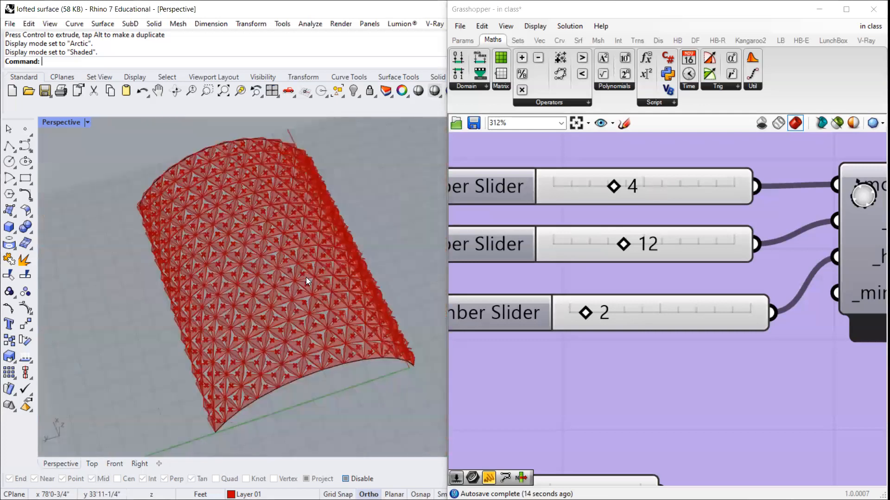
Step: Review the whole panelled vault in Rhino together with the date and time sliders feeding the sky matrix in Grasshopper
scroll(256, 276, up, 8)
scroll(250, 235, down, 6)
right_drag(317, 270, 410, 244)
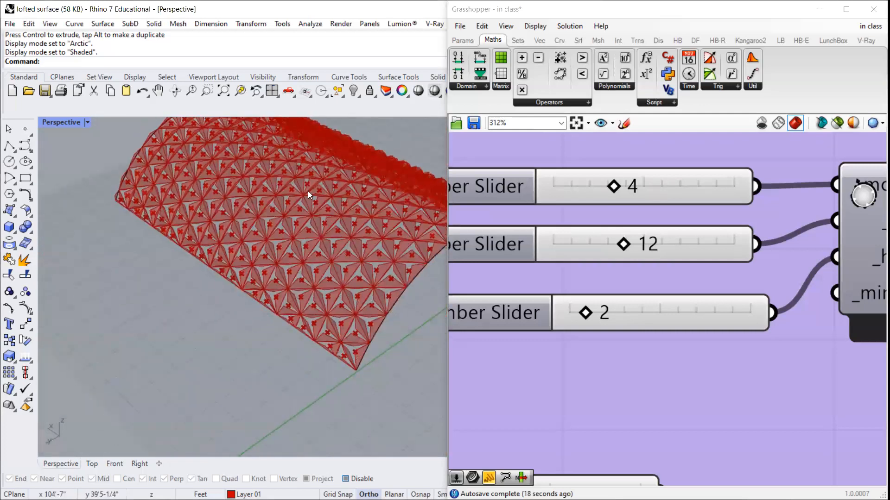
scroll(307, 195, down, 4)
scroll(353, 170, up, 5)
scroll(253, 161, up, 3)
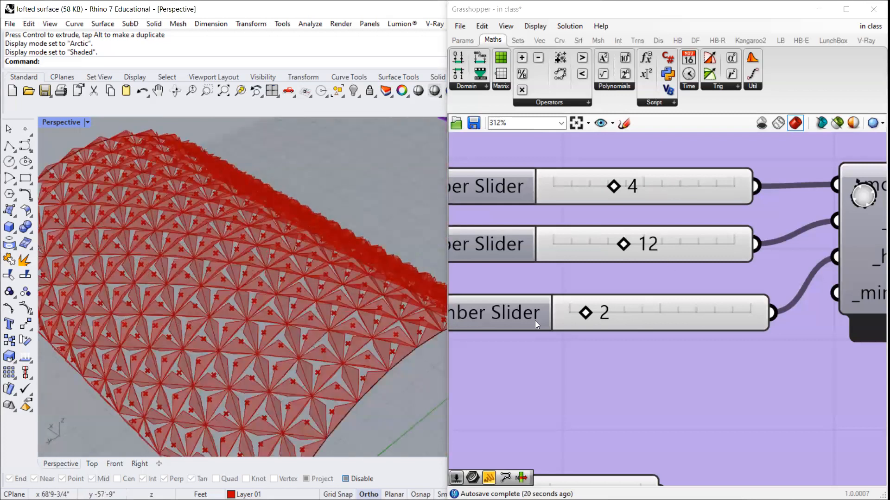
scroll(535, 320, down, 6)
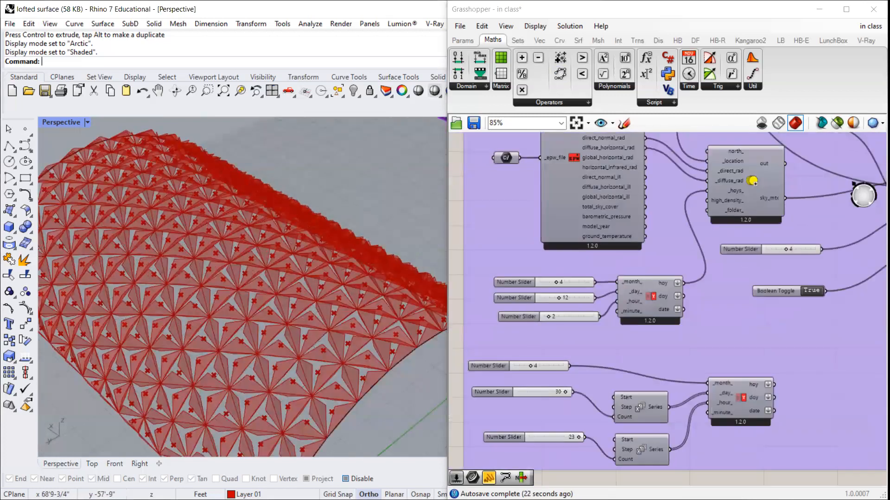
scroll(329, 200, down, 5)
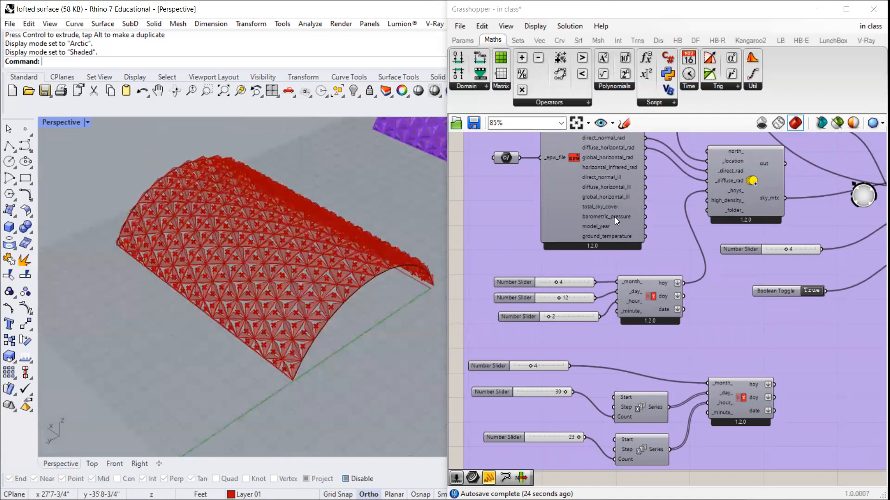
Step: Examine the three Boundary Surfaces components feeding the rotations and the panel surfaces they create on the vault
scroll(615, 217, down, 8)
right_drag(712, 175, 697, 231)
scroll(697, 231, up, 8)
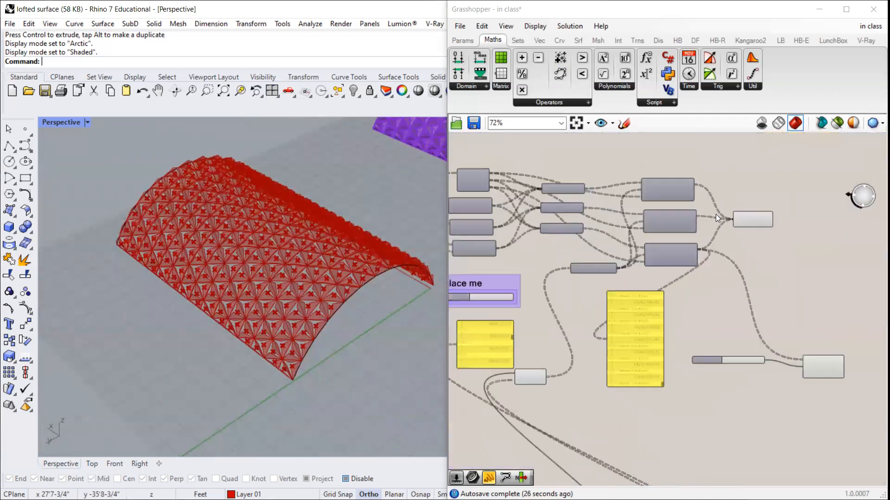
scroll(515, 208, down, 2)
right_drag(514, 209, 553, 217)
scroll(553, 216, up, 2)
drag(551, 155, 524, 260)
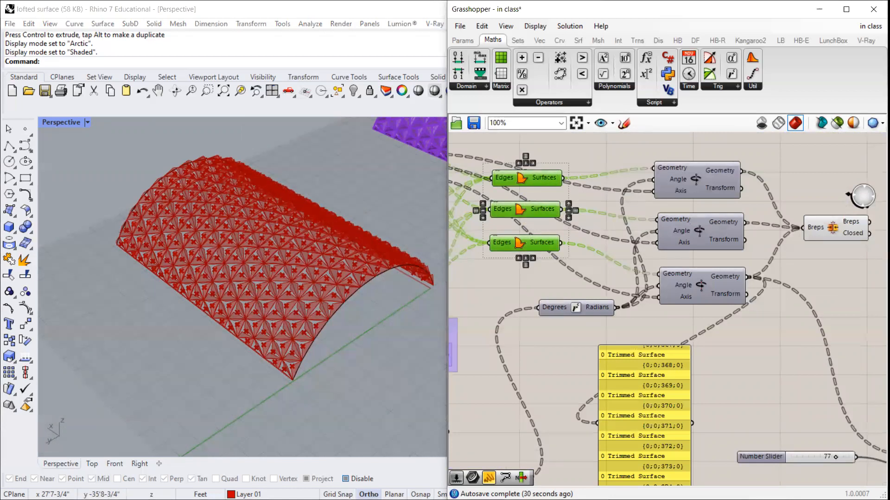
drag(543, 178, 547, 179)
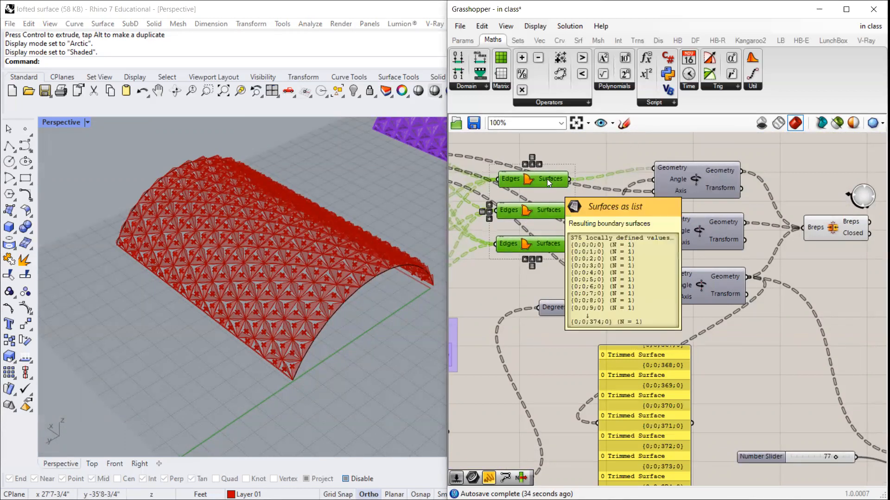
scroll(297, 273, up, 5)
scroll(296, 269, up, 3)
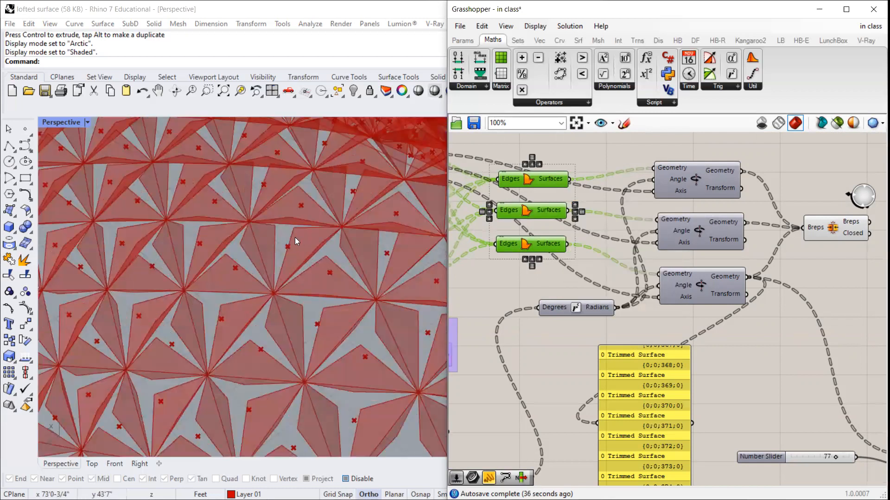
scroll(770, 245, down, 5)
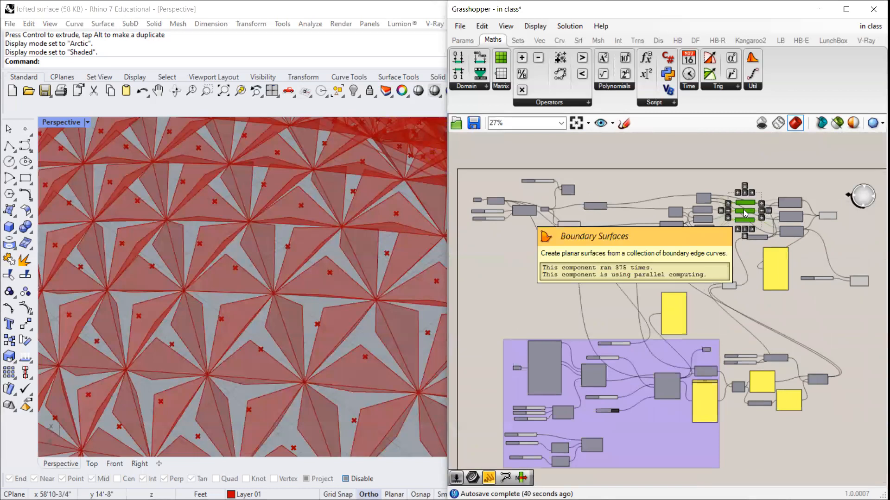
Step: Turn on the preview of the Explode component that splits the triangular panels into segments
scroll(695, 241, up, 4)
scroll(698, 292, up, 2)
click(703, 255)
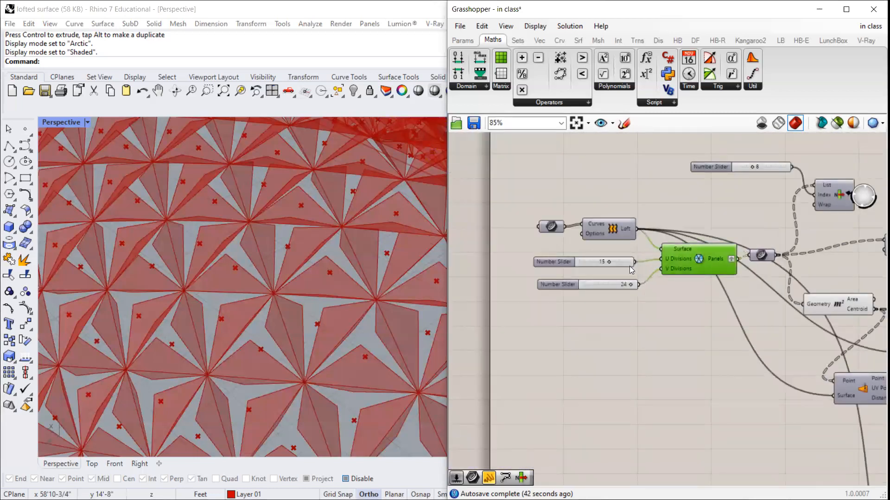
scroll(690, 280, down, 4)
scroll(741, 292, up, 4)
scroll(748, 291, down, 4)
scroll(795, 292, up, 4)
click(818, 229)
right_click(817, 228)
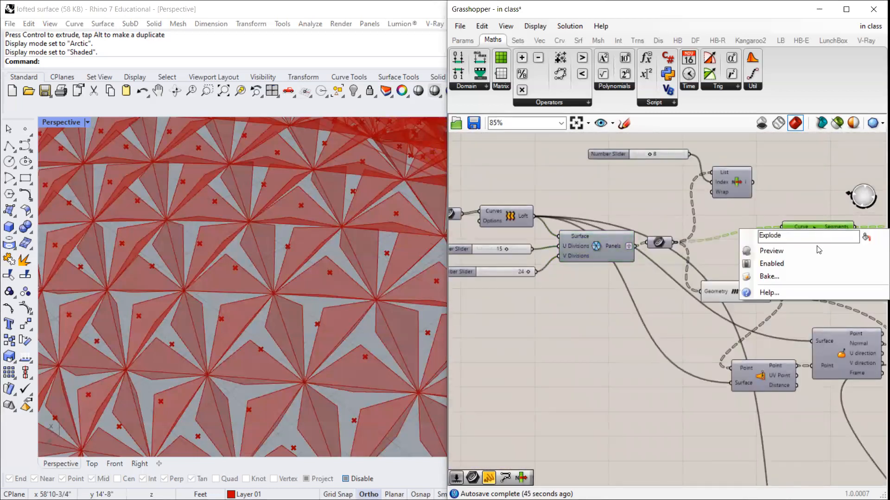
click(779, 251)
scroll(261, 279, down, 4)
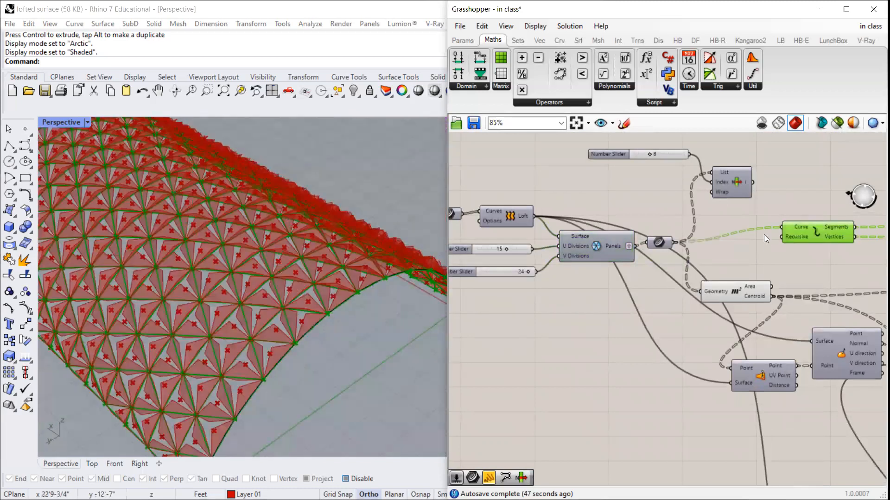
scroll(762, 243, down, 2)
scroll(756, 262, up, 2)
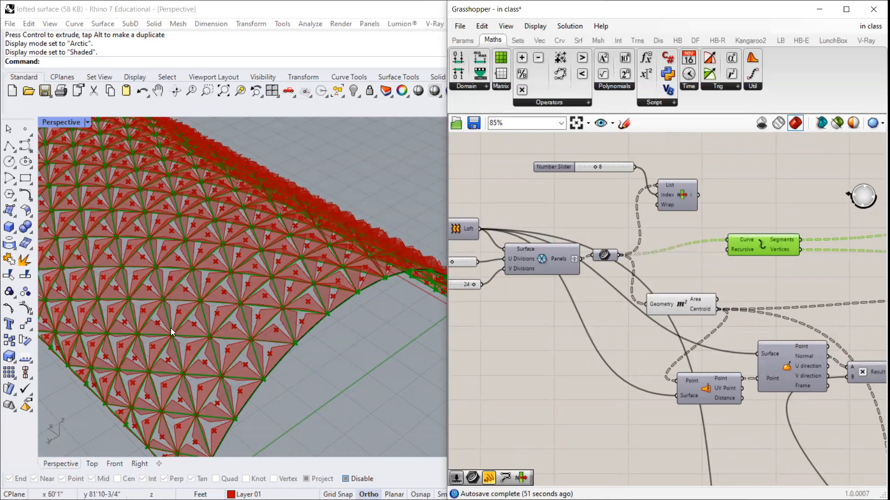
Step: Add a Pipe component above the Explode component and connect the exploded Segments to its Curve input
scroll(687, 292, down, 3)
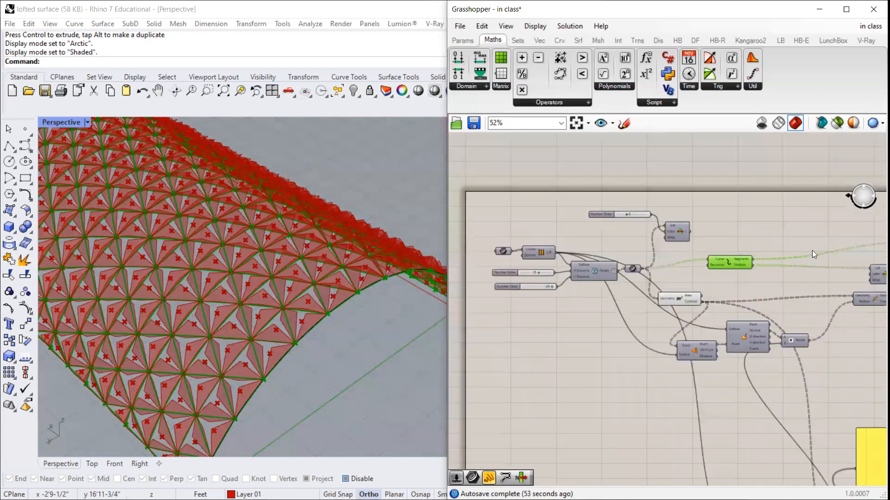
scroll(812, 251, up, 3)
double_click(738, 221)
text(pine)
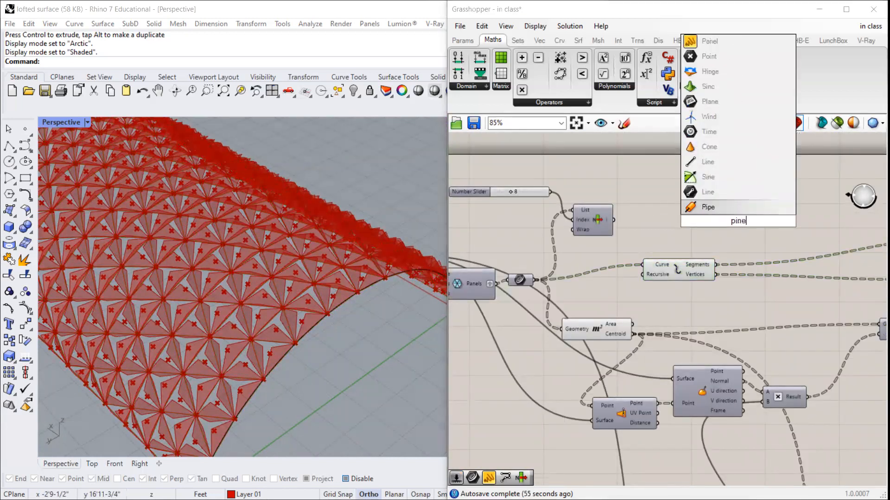
key(Return)
drag(738, 220, 798, 205)
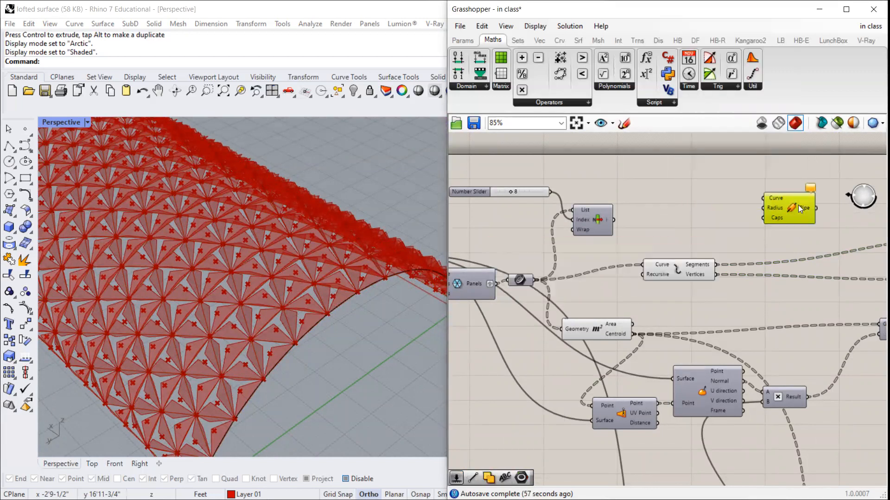
drag(717, 265, 769, 189)
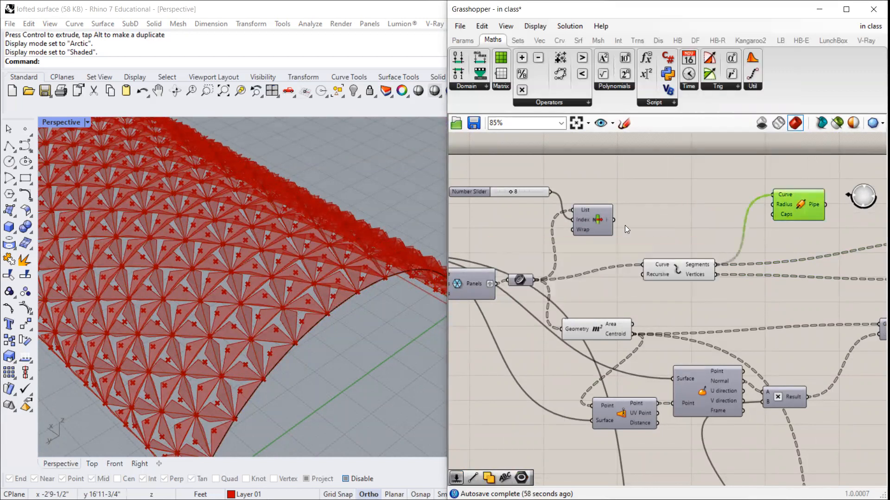
scroll(314, 334, up, 5)
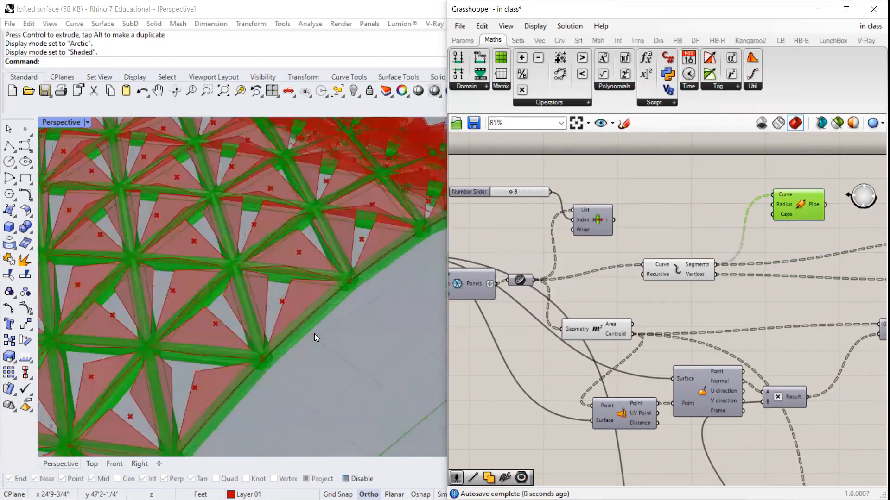
Step: Add a one-decimal number slider, connect it to the Pipe's Radius input and set it to 0.8
double_click(704, 181)
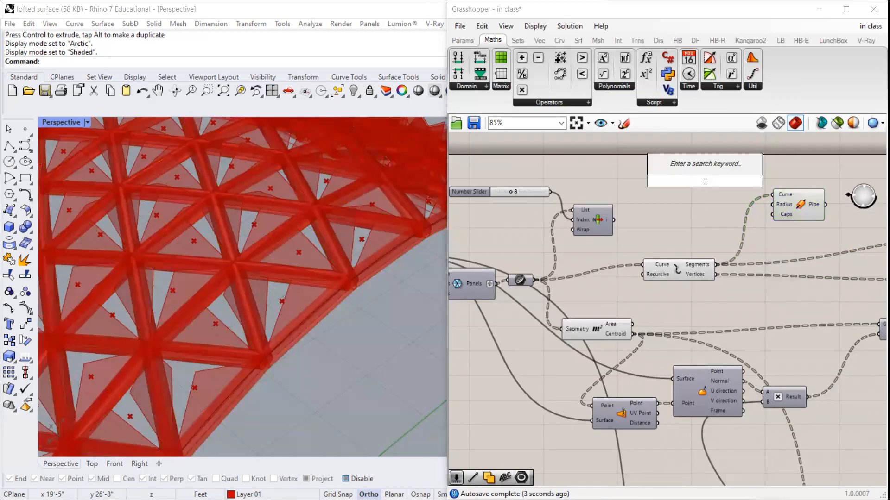
text(1.1)
key(Return)
drag(705, 181, 708, 181)
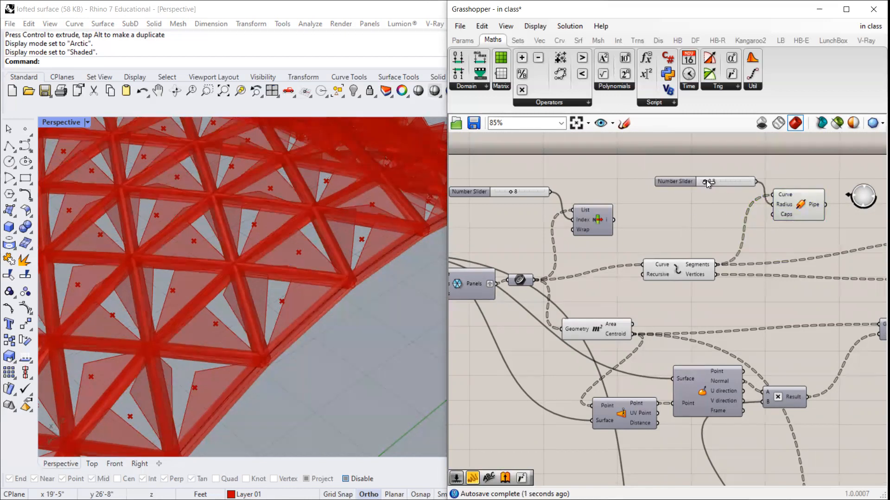
Step: Move the radius slider away from the Pipe component, lengthen it and set the radius to 0.2
scroll(706, 179, up, 4)
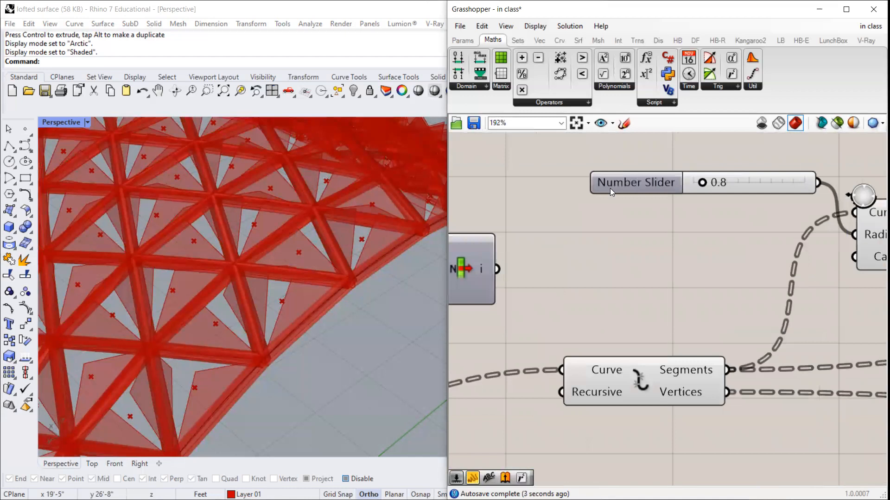
scroll(609, 189, down, 3)
drag(673, 200, 578, 193)
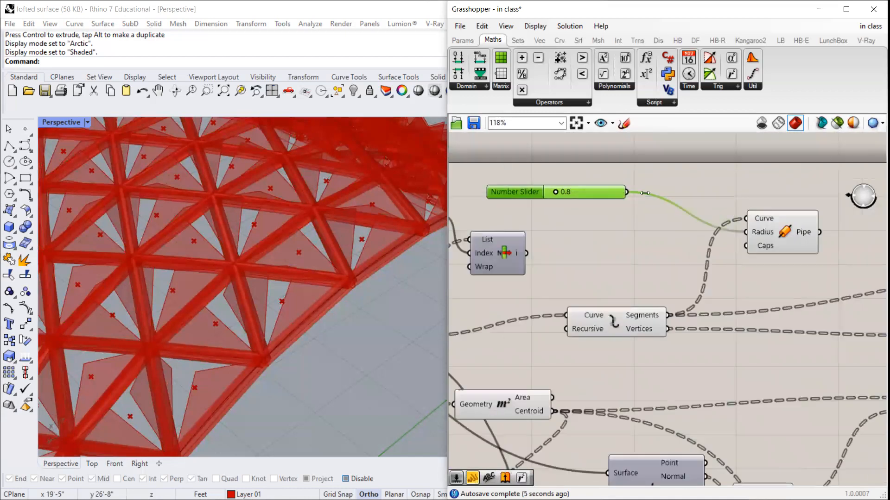
drag(645, 193, 734, 192)
drag(562, 193, 556, 193)
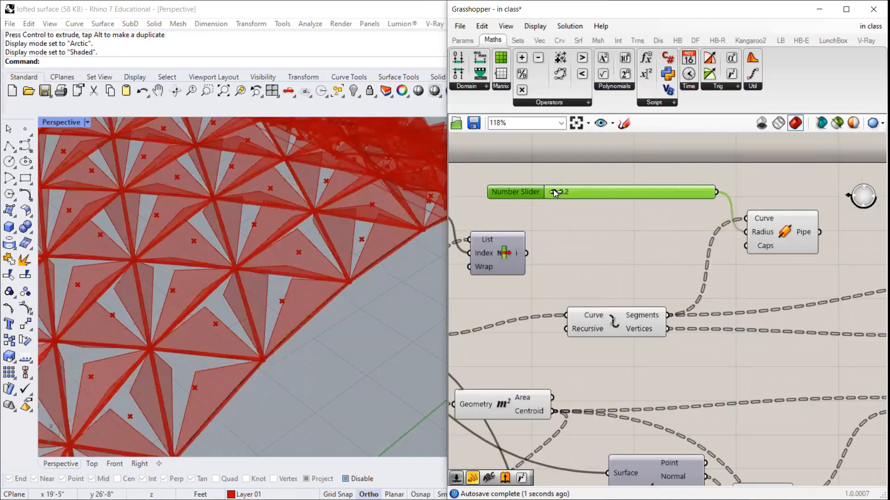
Step: Examine the piped structure along the panel edges up close and from several sides of the vault in Rhino
scroll(247, 289, down, 8)
scroll(246, 289, up, 6)
right_drag(231, 278, 267, 287)
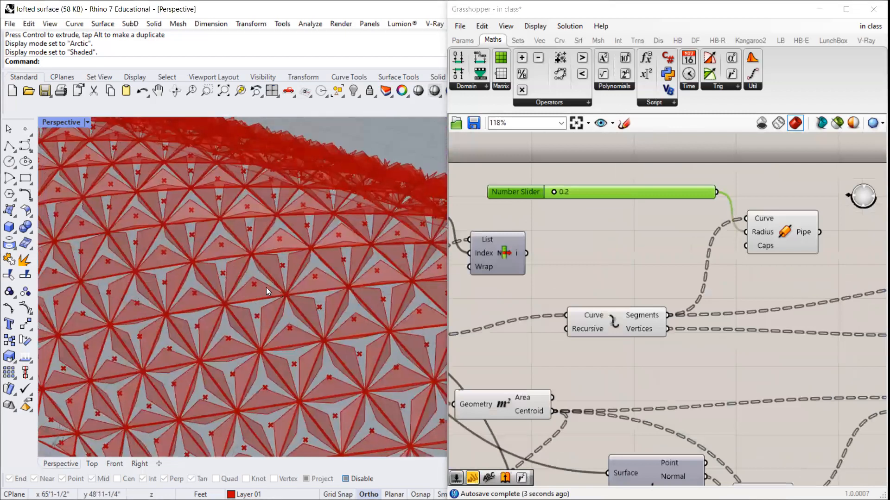
scroll(262, 293, up, 2)
scroll(264, 292, down, 6)
right_drag(295, 335, 222, 294)
scroll(214, 278, up, 5)
scroll(263, 171, up, 4)
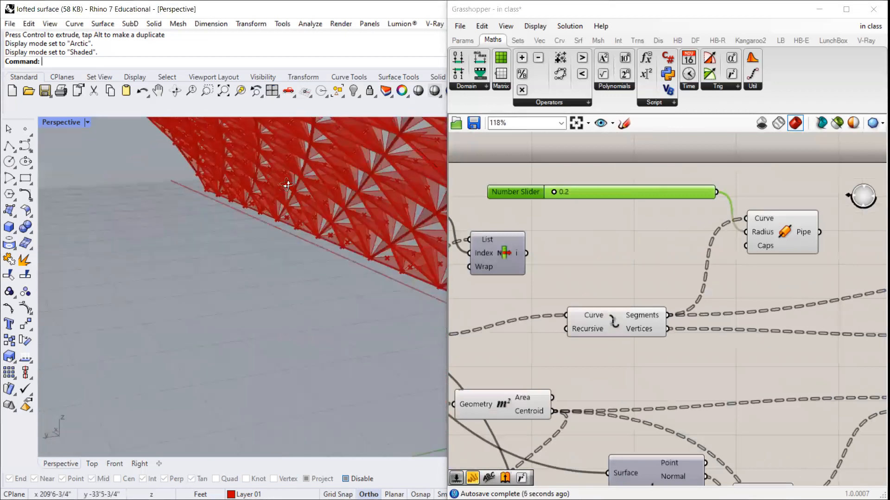
scroll(291, 184, down, 6)
right_drag(318, 232, 232, 245)
scroll(262, 217, up, 6)
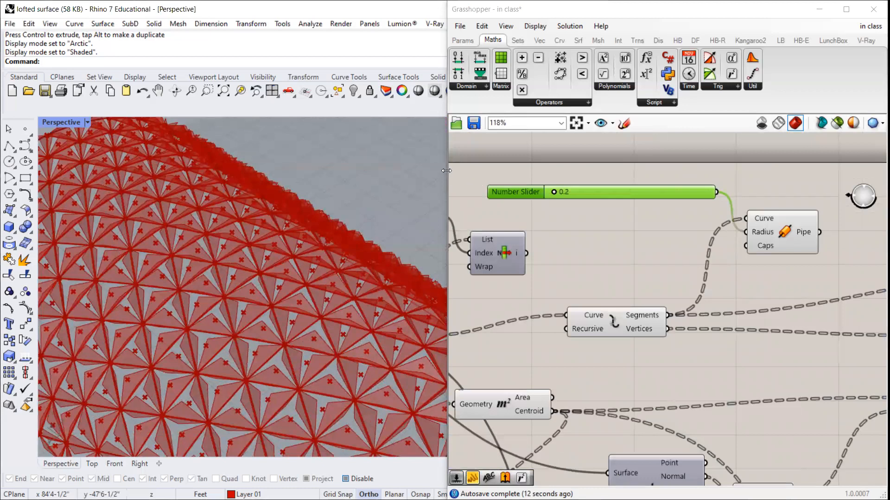
Step: Widen the Rhino viewport and review the complete vault with its panels and piped frame
drag(446, 171, 483, 173)
scroll(356, 239, down, 5)
scroll(306, 247, up, 3)
scroll(298, 237, down, 3)
scroll(351, 209, up, 3)
scroll(356, 208, down, 3)
scroll(220, 168, up, 3)
scroll(188, 245, down, 5)
scroll(311, 222, up, 6)
right_drag(312, 223, 342, 321)
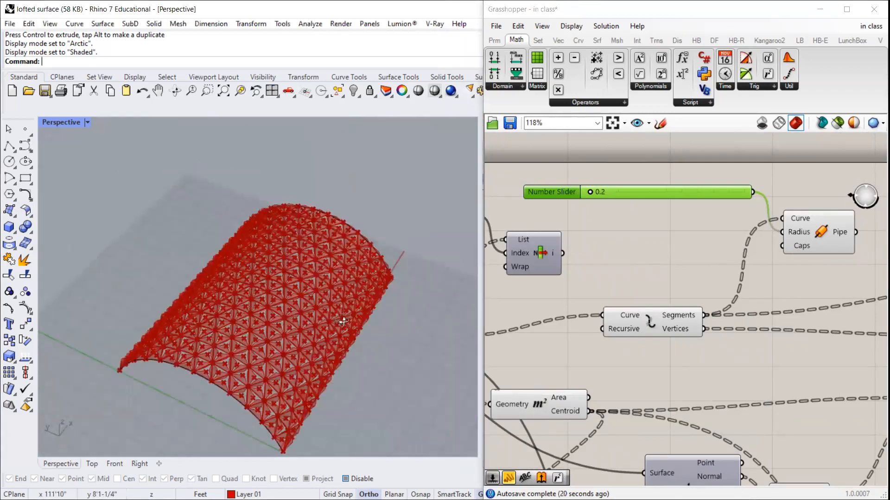
scroll(291, 323, up, 4)
scroll(297, 303, down, 2)
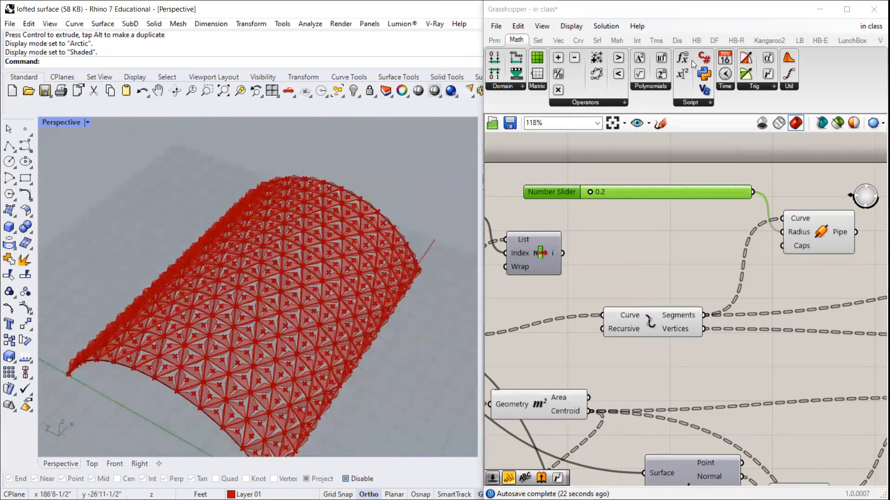
Step: Maximize the Grasshopper window and show the entire definition on the canvas
drag(770, 15, 589, 45)
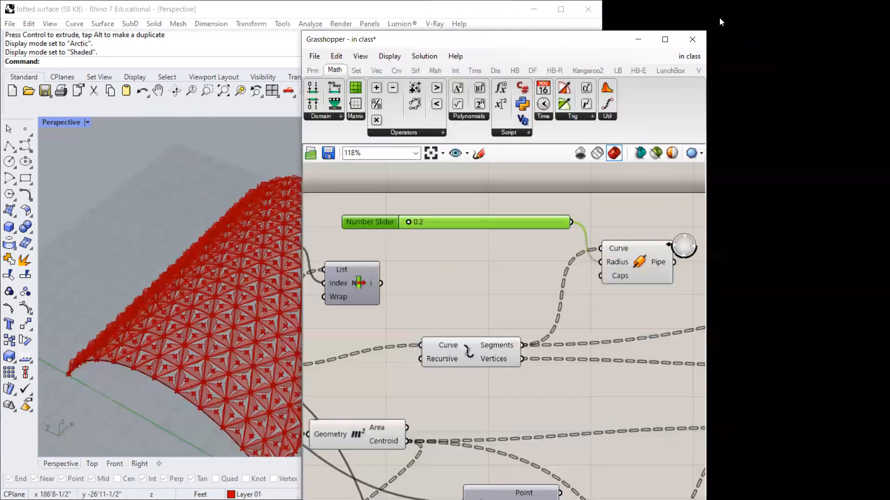
click(669, 42)
scroll(473, 243, down, 6)
scroll(470, 241, down, 2)
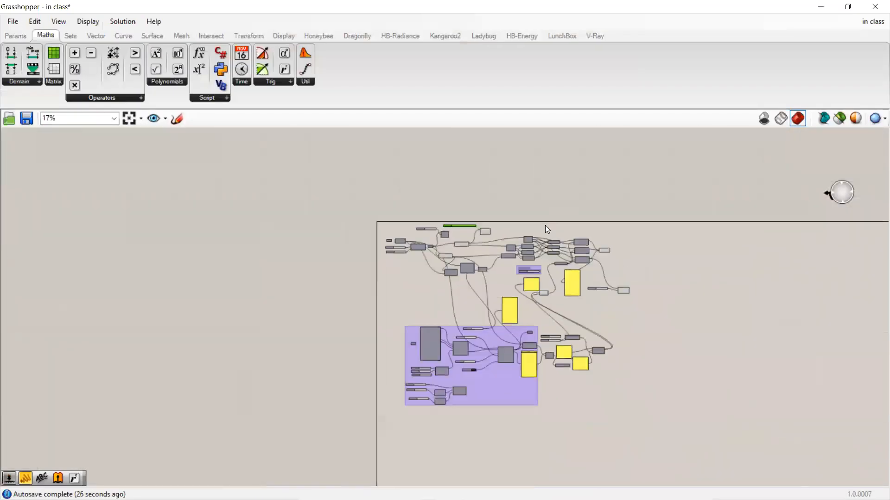
Step: Review the definition's stages from the loft and panel divisions through to the rotated panel surfaces
scroll(524, 175, up, 5)
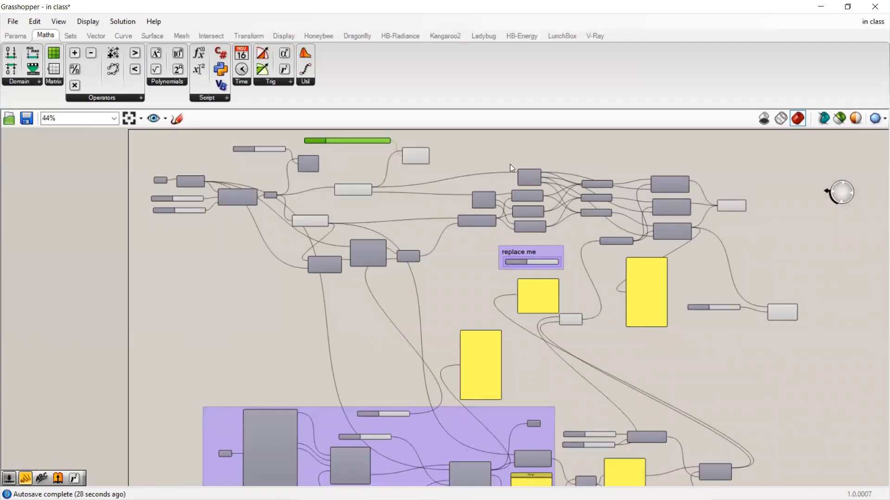
scroll(556, 238, up, 2)
click(531, 265)
scroll(532, 266, down, 2)
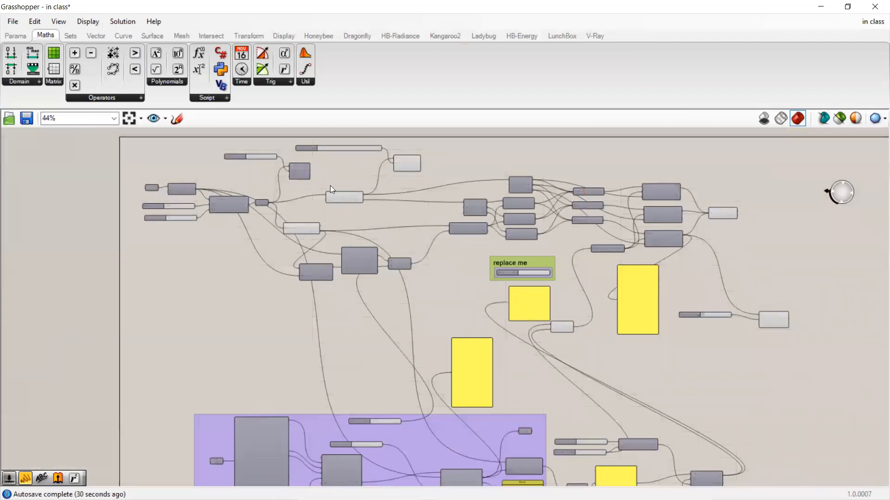
scroll(331, 185, up, 2)
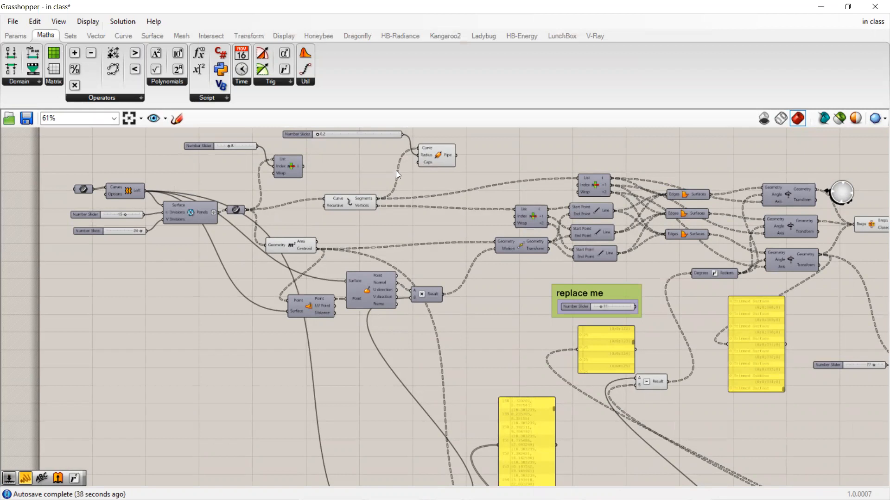
scroll(565, 314, down, 1)
scroll(657, 287, up, 1)
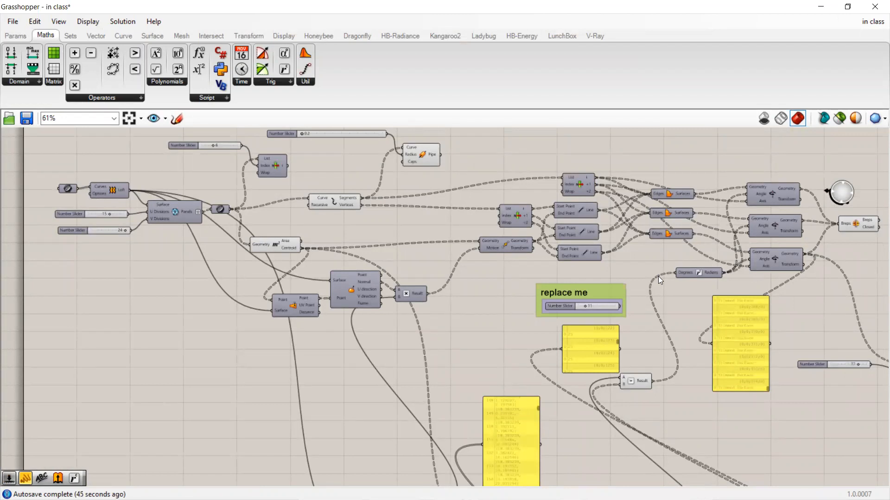
Step: Group the radiation analysis group together with the sliders, components and data panels beside it
scroll(440, 265, down, 4)
scroll(439, 325, up, 2)
scroll(365, 340, down, 2)
scroll(548, 380, up, 2)
scroll(565, 340, up, 2)
scroll(565, 340, down, 2)
drag(120, 276, 631, 476)
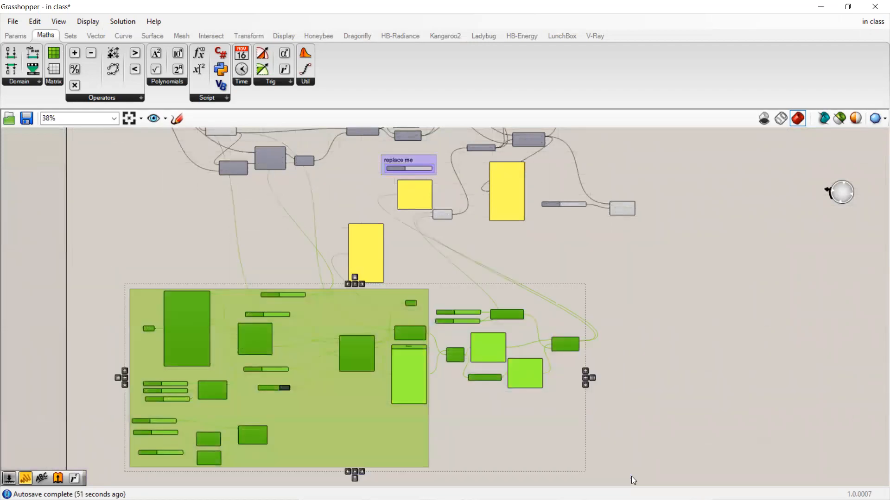
click(631, 477)
scroll(579, 403, down, 2)
Step: Place a scribble above the radiation analysis group and set its text to "input"
double_click(277, 314)
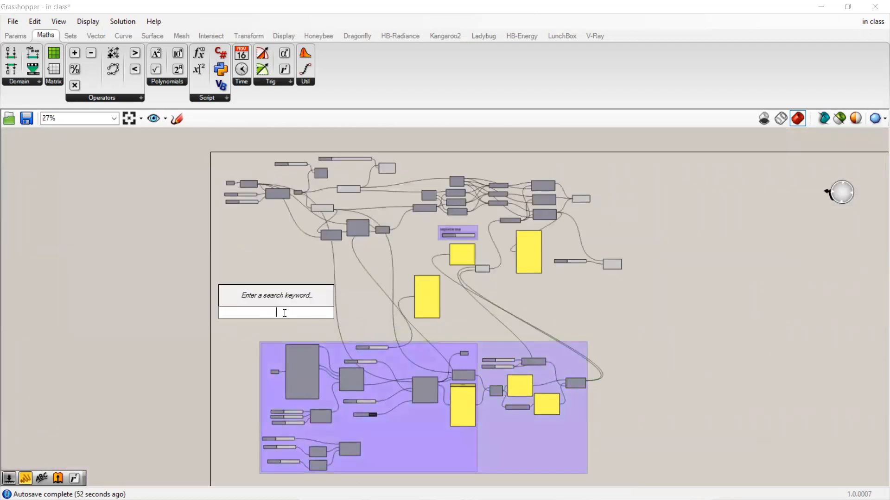
text(deco)
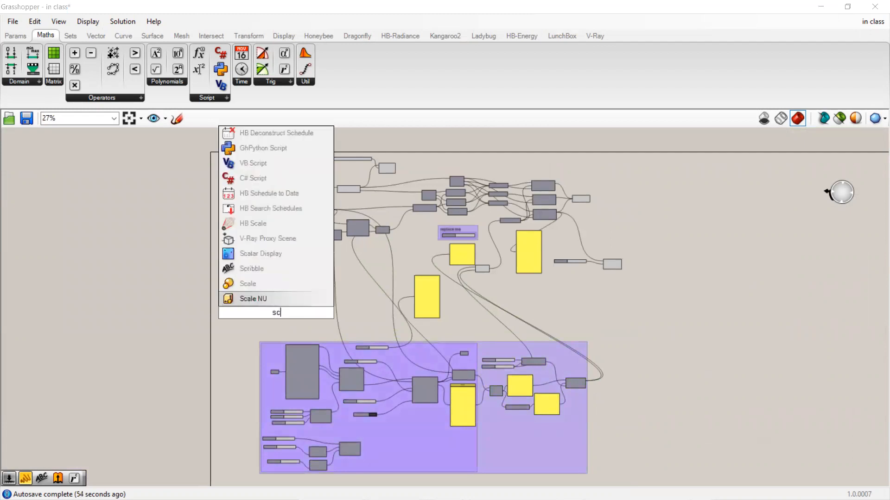
key(Return)
scroll(284, 313, up, 3)
drag(282, 313, 287, 349)
double_click(288, 349)
text(input)
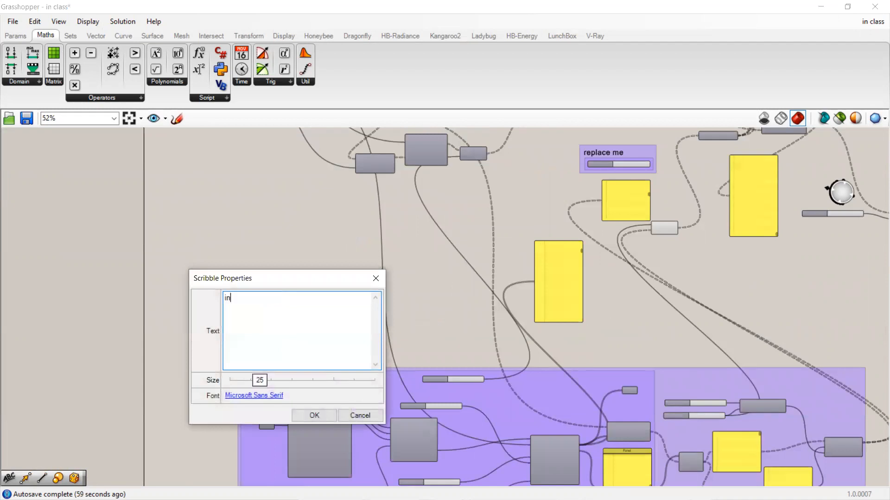
click(324, 417)
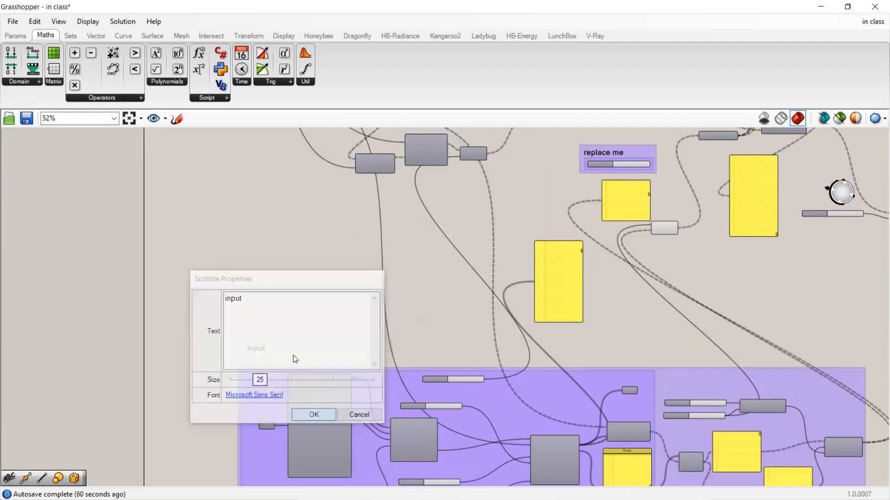
Step: Move the "input" scribble down so it sits directly above the radiation analysis group's edge
drag(264, 350, 264, 363)
scroll(264, 363, down, 3)
scroll(331, 335, up, 2)
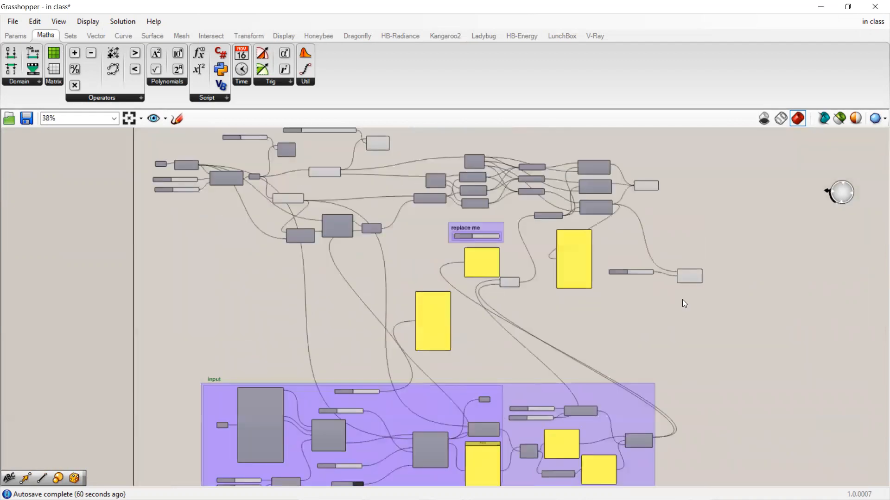
Step: Move the Brep Join component well clear of the rotated panel components to set it apart as the final stage
scroll(694, 209, up, 2)
middle_click(593, 361)
scroll(575, 392, down, 2)
drag(594, 236, 787, 259)
Step: Place a scribble above the Brep Join component and set its text to "output"
double_click(770, 236)
text(scribble)
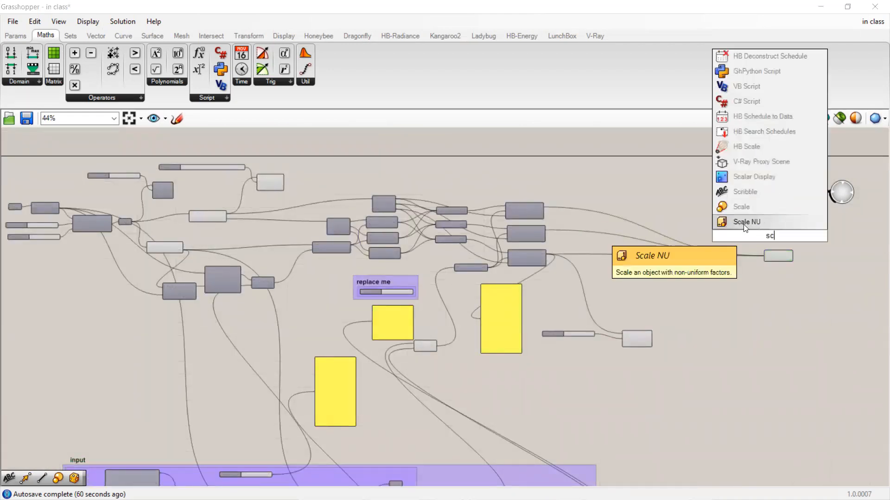
key(Return)
scroll(744, 223, up, 2)
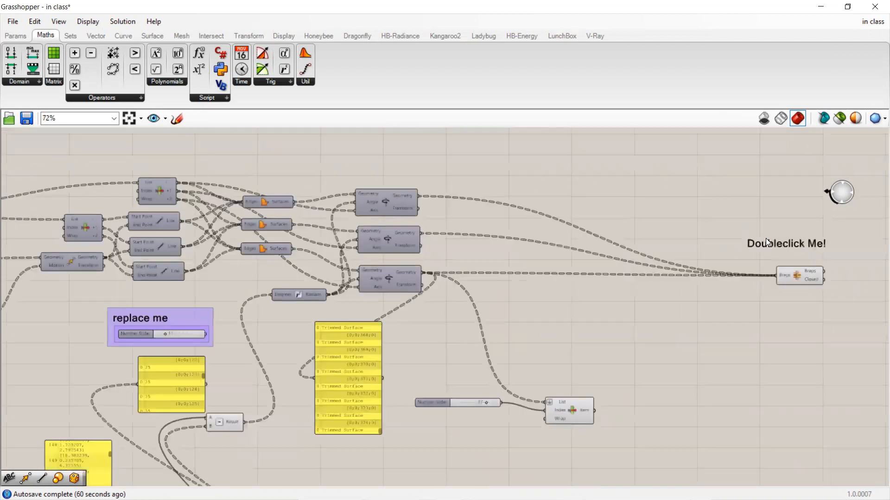
double_click(765, 238)
text(output)
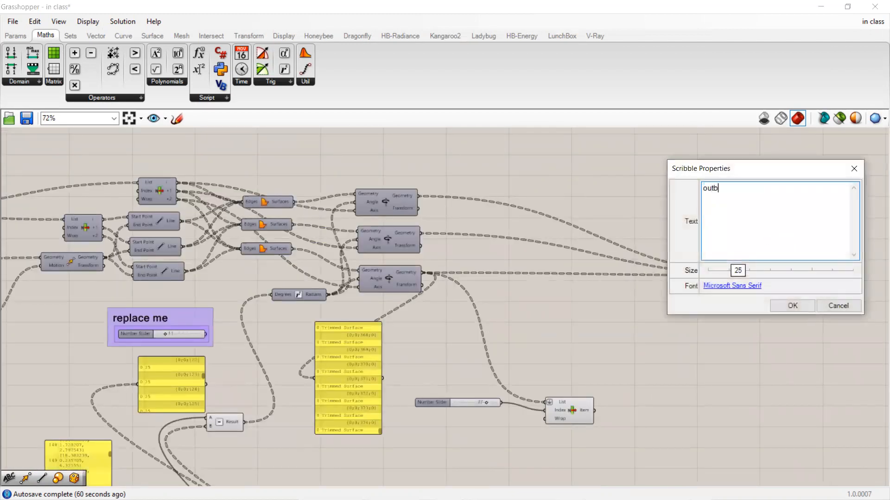
click(792, 307)
scroll(797, 258, down, 3)
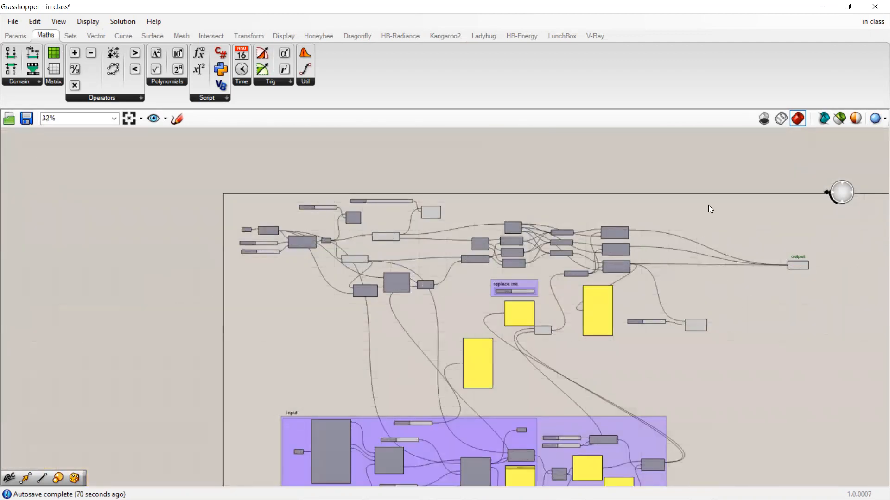
drag(725, 157, 234, 347)
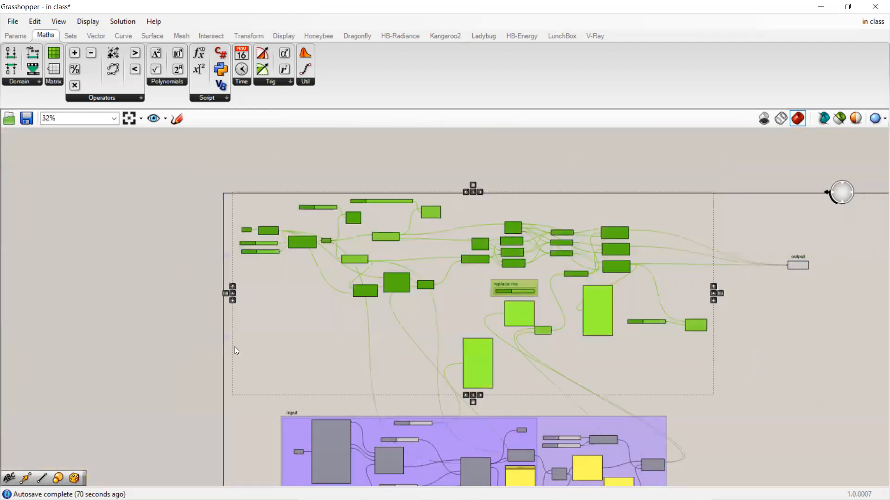
scroll(611, 250, down, 1)
scroll(578, 254, up, 4)
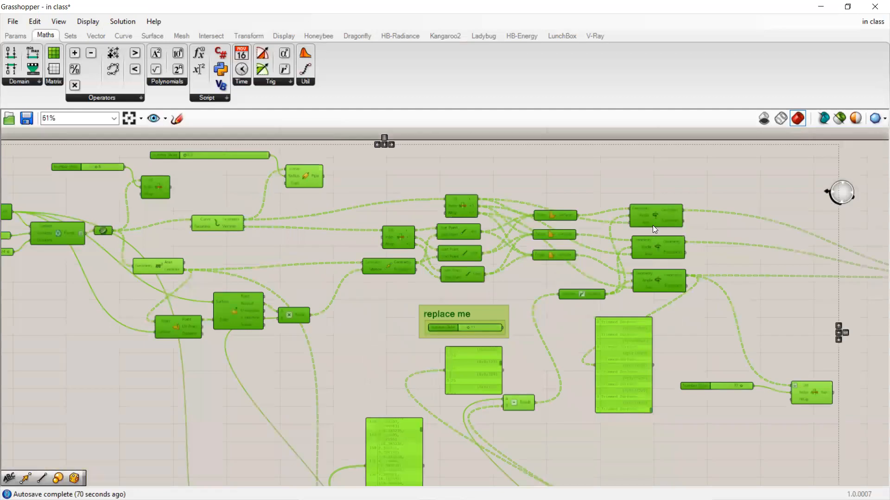
right_click(654, 219)
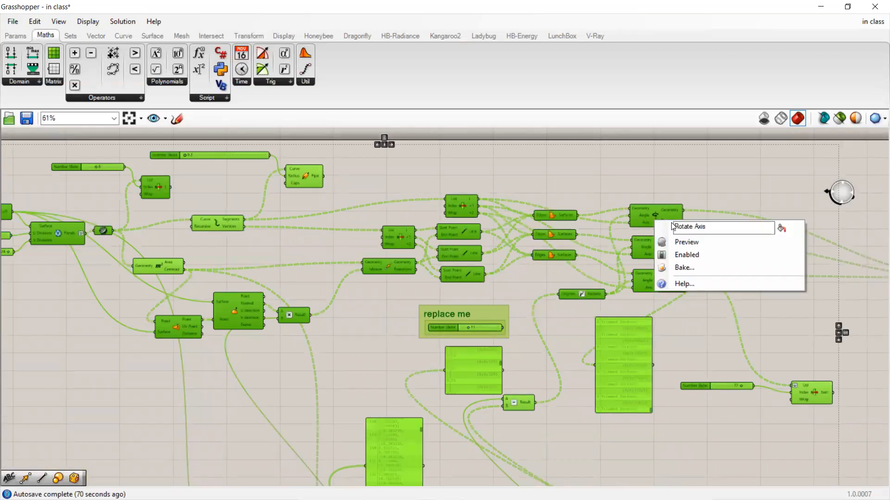
click(640, 170)
Step: Group all the upper components, sliders and data panels between the loft and the rotated panel surfaces, leaving out Brep Join
scroll(639, 170, down, 2)
drag(775, 169, 185, 374)
key(ctrl+g)
Step: Place a scribble above the upper-left corner of the new group and set its text to "process"
scroll(186, 167, up, 1)
double_click(234, 160)
text(scr)
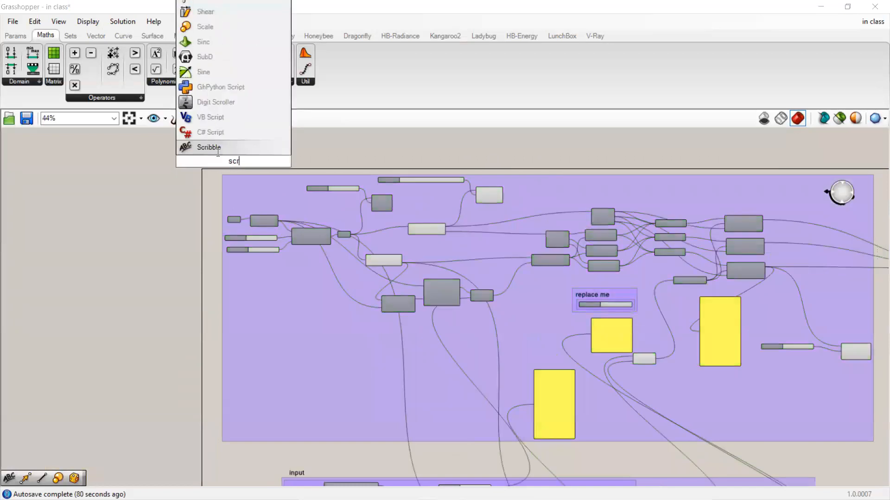
click(217, 153)
scroll(256, 148, up, 1)
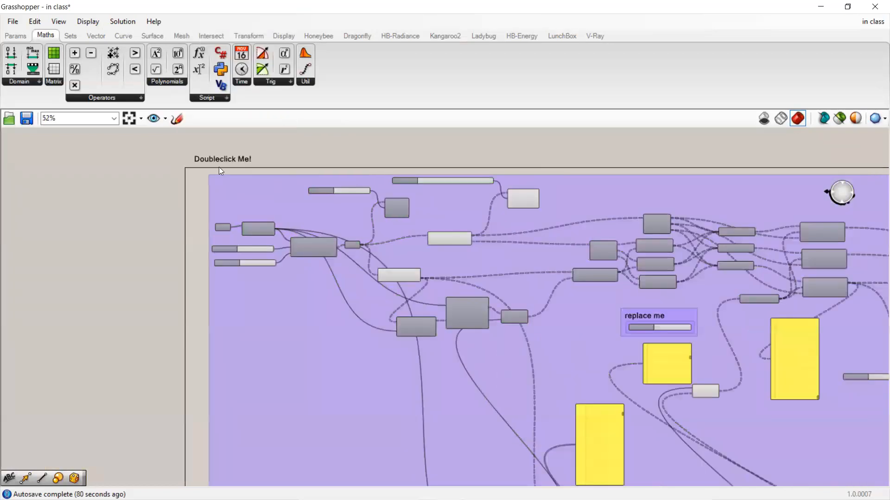
double_click(216, 158)
text(process)
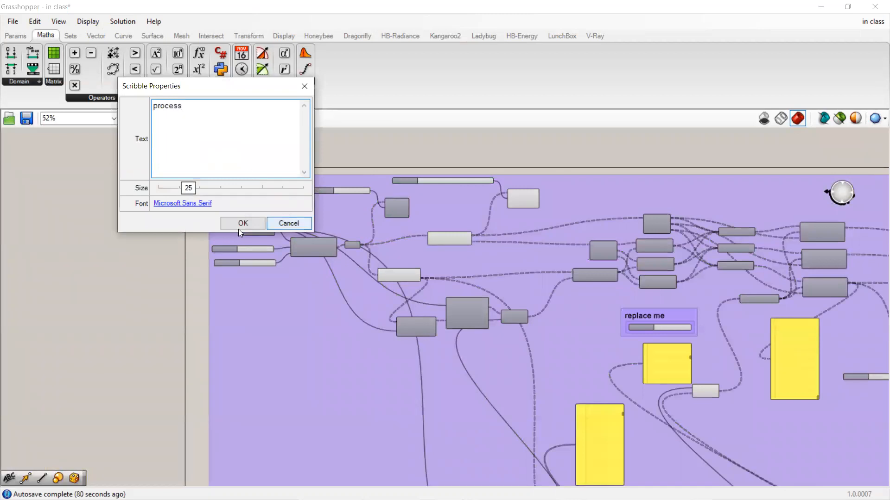
click(243, 224)
Step: Examine how the input, process and output parts connect, including the "replace me" slider inside the process group
scroll(234, 165, down, 4)
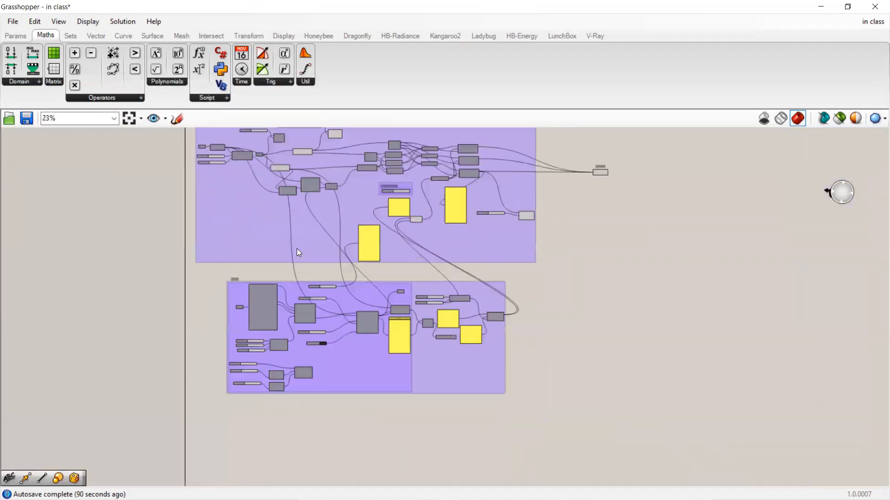
scroll(229, 256, up, 2)
scroll(229, 256, down, 5)
scroll(184, 170, up, 4)
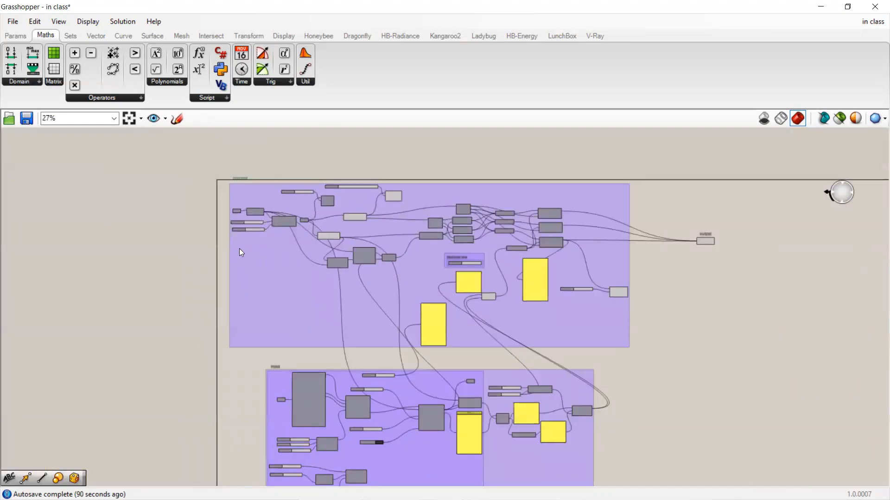
scroll(337, 194, up, 2)
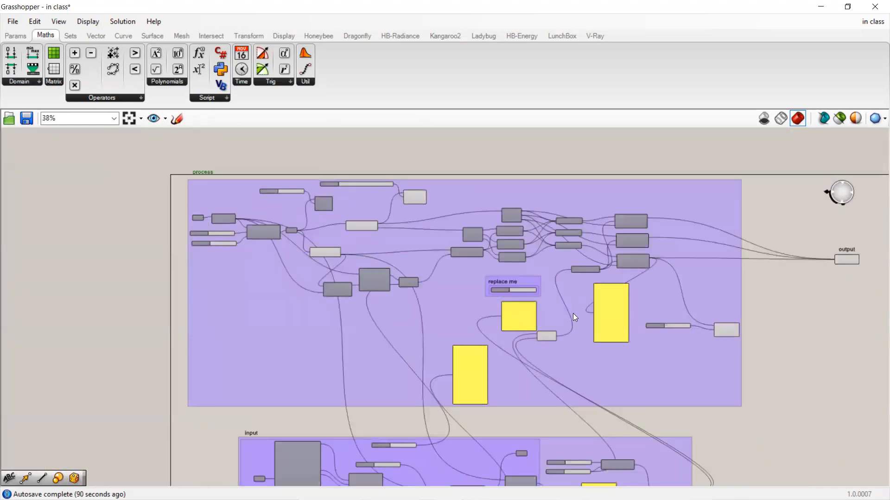
scroll(573, 314, up, 2)
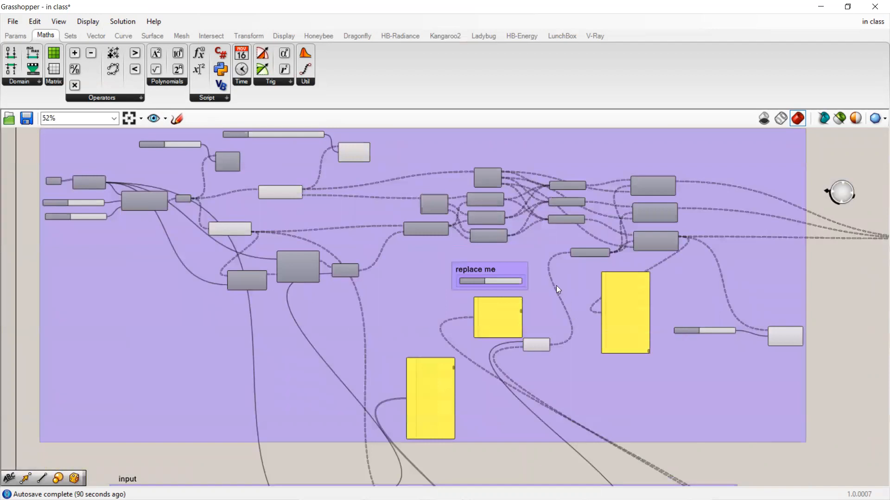
scroll(517, 251, up, 3)
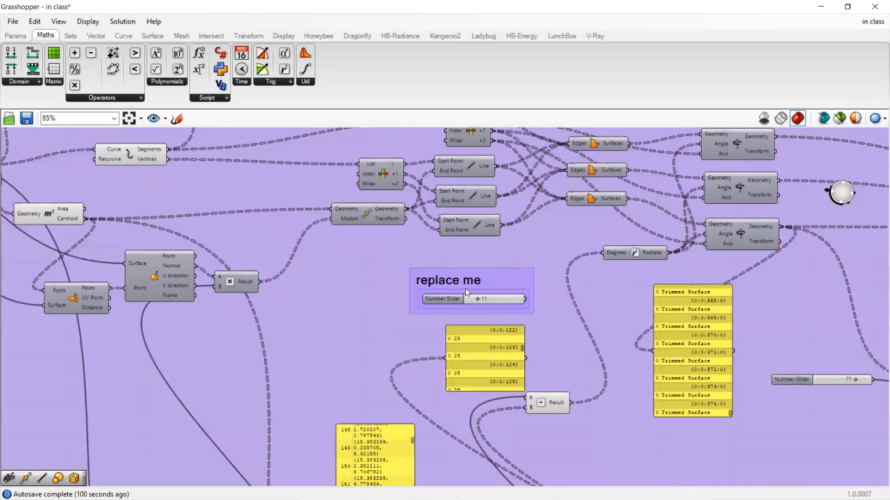
scroll(595, 209, down, 3)
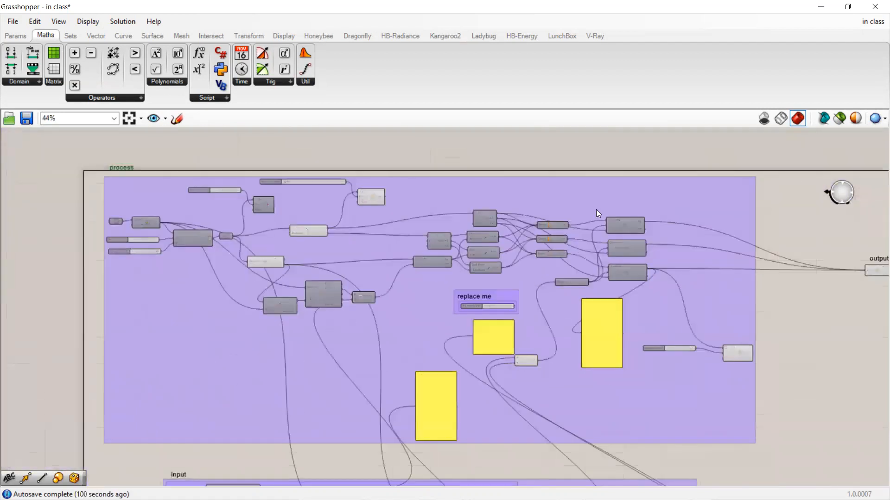
Step: Widen the gap between the process group and the Brep Join component by shifting the group and the component with its label apart
drag(532, 190, 520, 194)
scroll(294, 248, down, 2)
scroll(668, 275, up, 2)
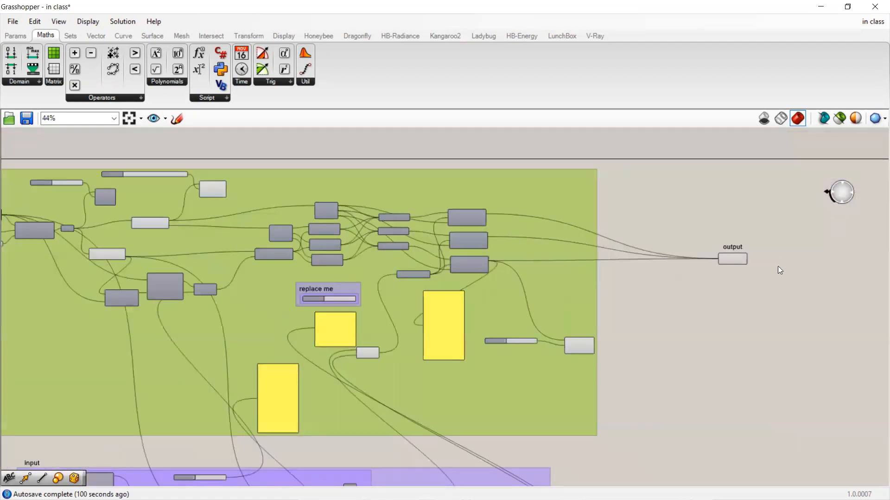
drag(784, 224, 655, 304)
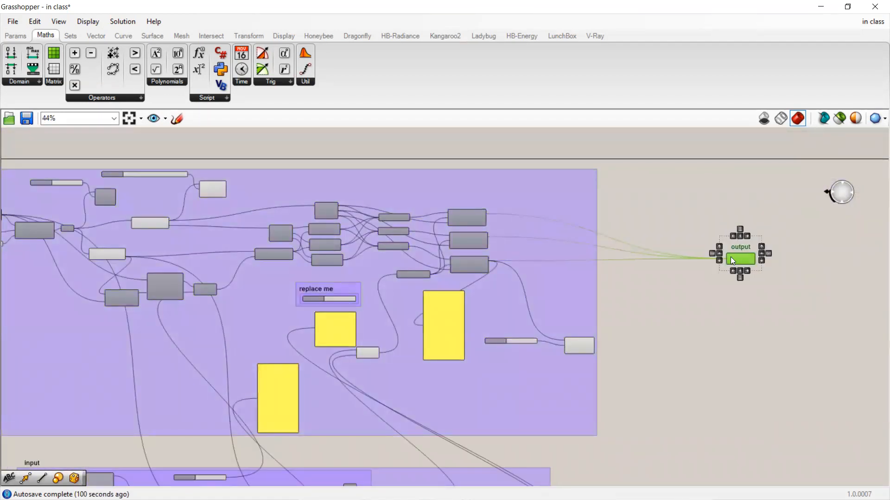
Step: Review the process group from the loft and panel division sliders through the pipe radius slider to the Rotate Axis components
scroll(731, 256, down, 2)
scroll(294, 242, up, 2)
scroll(209, 265, up, 3)
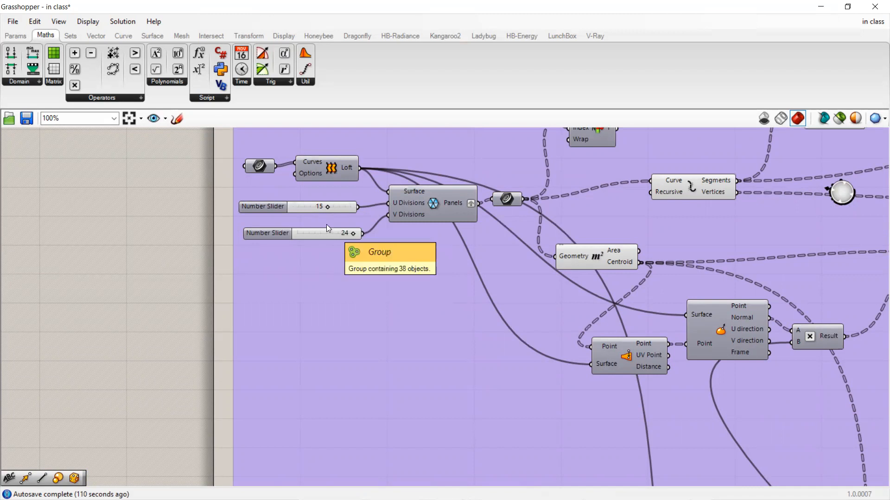
scroll(395, 226, down, 3)
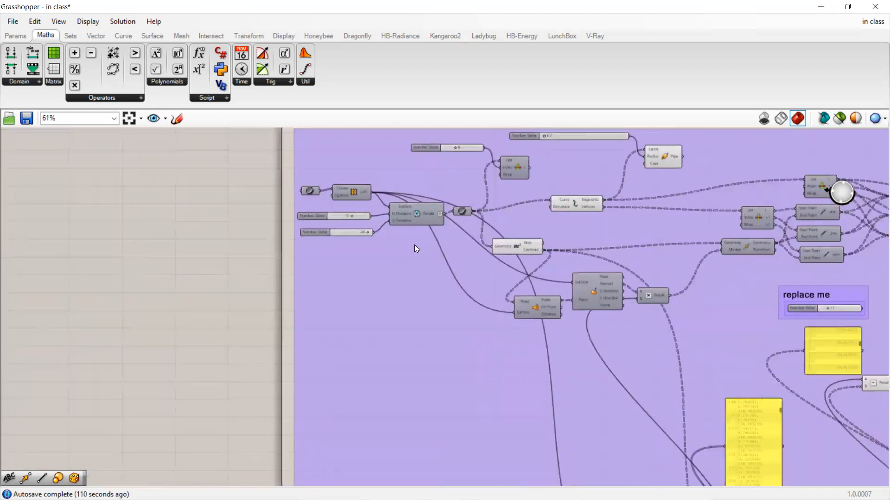
scroll(418, 258, down, 2)
scroll(551, 160, up, 4)
click(536, 190)
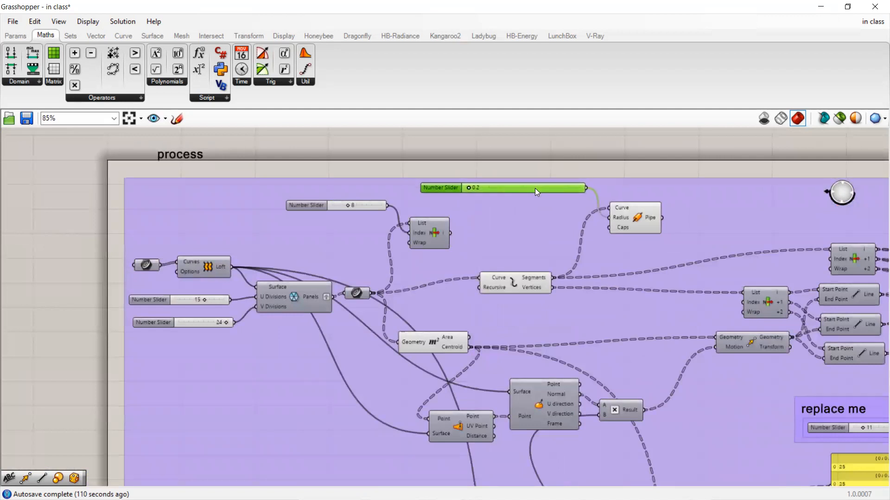
scroll(432, 150, down, 2)
scroll(667, 366, up, 1)
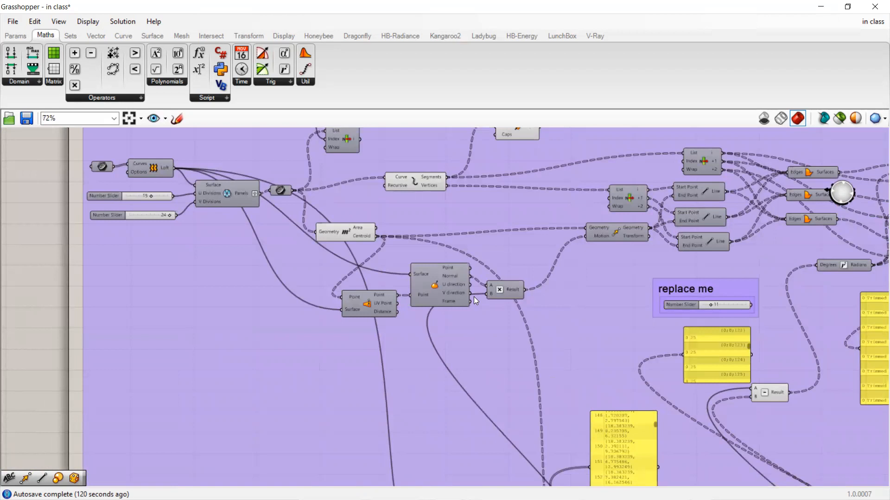
scroll(474, 296, down, 2)
scroll(532, 309, up, 3)
scroll(424, 332, down, 2)
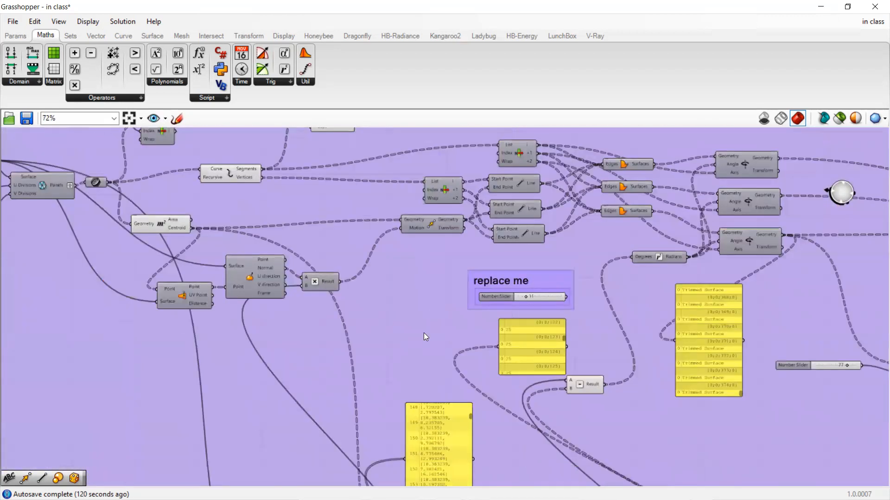
scroll(249, 215, up, 1)
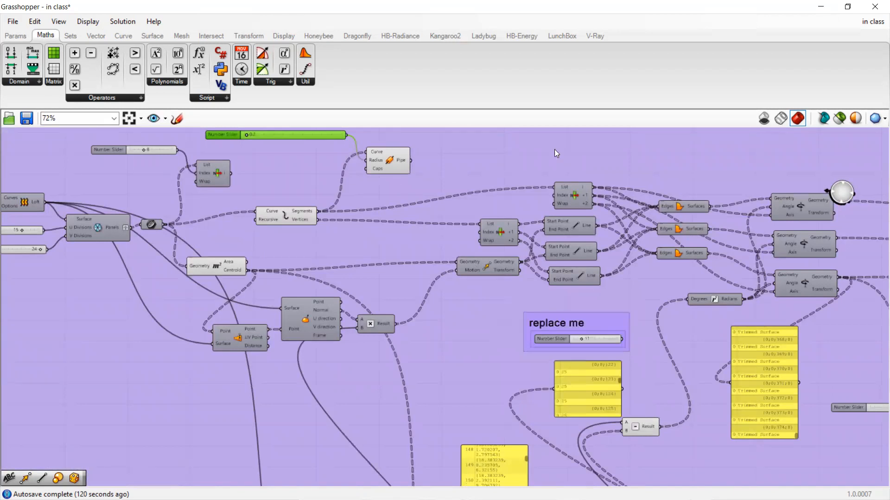
Step: Restore the Grasshopper window to its smaller size beside the Rhino viewport and review the first panelling components
double_click(608, 8)
scroll(665, 193, up, 2)
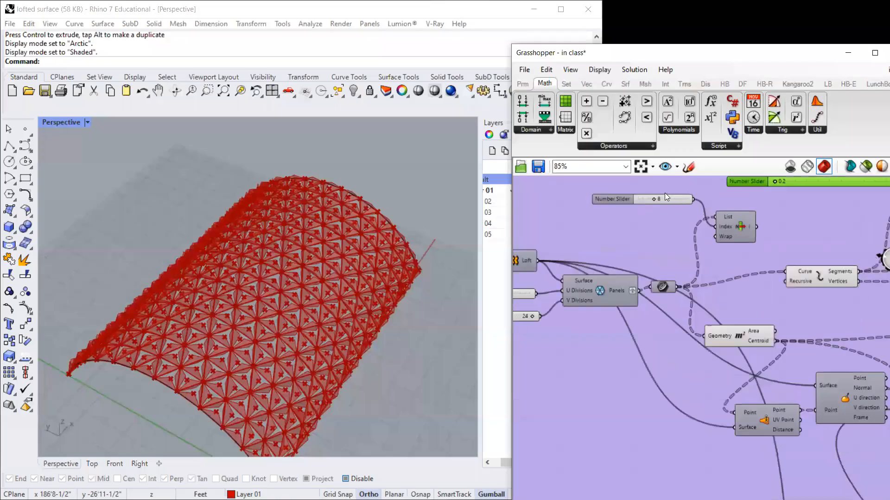
scroll(726, 287, down, 3)
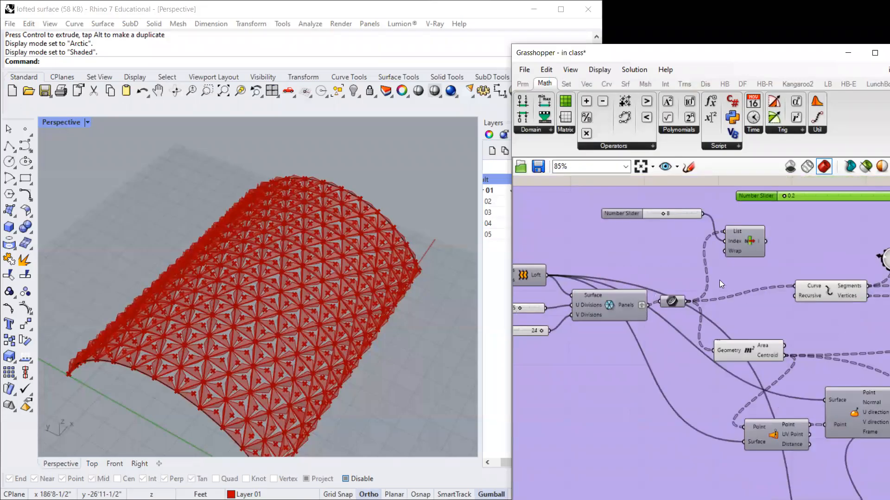
scroll(671, 260, up, 2)
scroll(694, 295, up, 1)
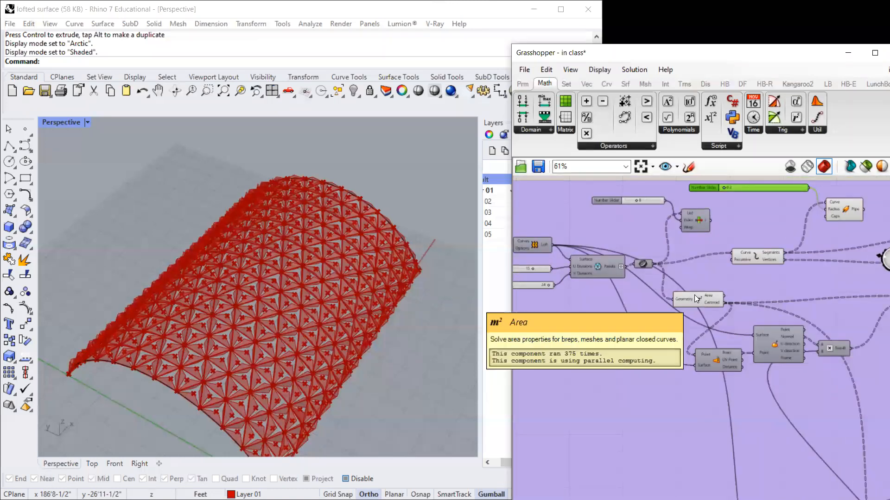
scroll(728, 326, up, 1)
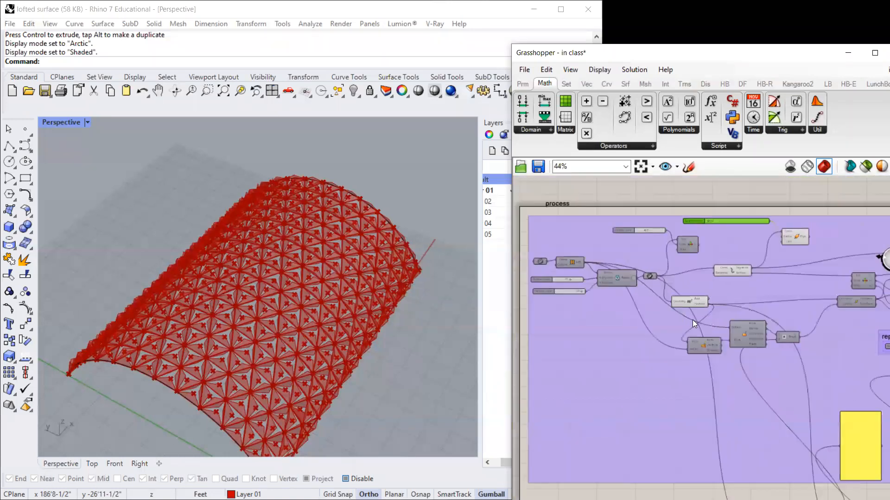
Step: Reposition the Surface Closest Point and Multiplication components slightly to open up space around the surface evaluation
drag(679, 355, 671, 361)
scroll(604, 355, down, 2)
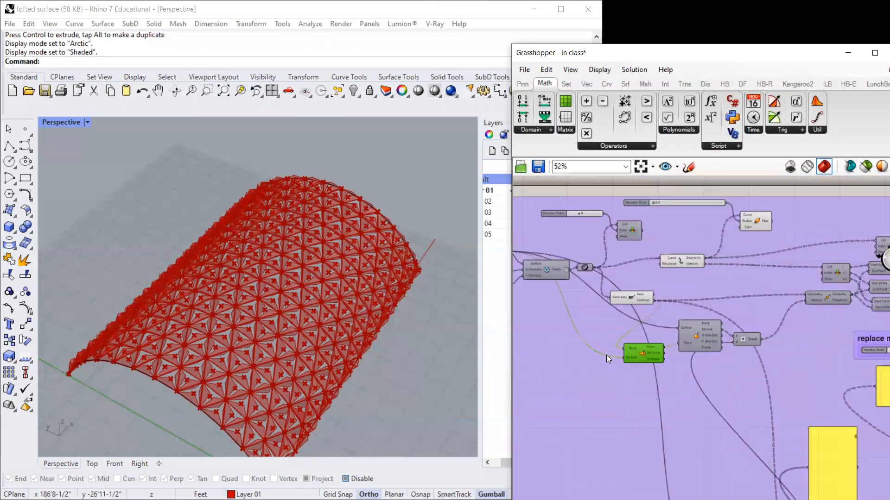
scroll(783, 356, up, 2)
drag(729, 337, 730, 332)
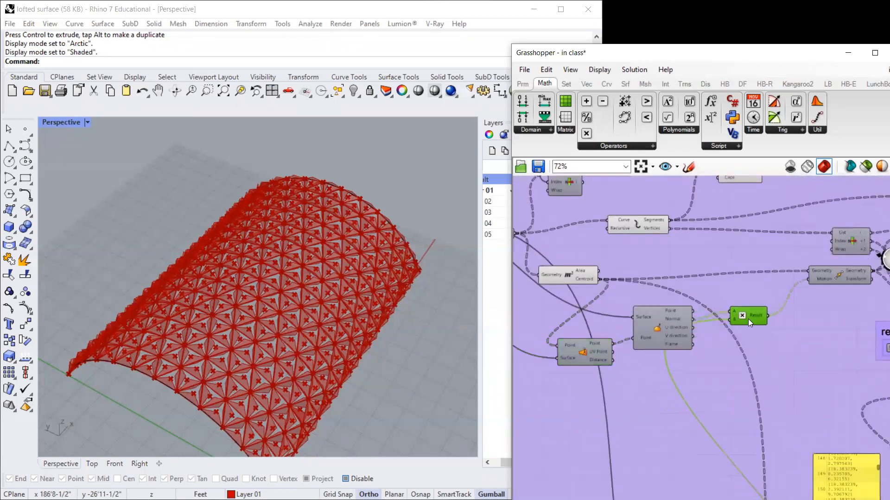
Step: Move the number slider that feeds the Multiplication component up from the input components to just below the surface evaluation
scroll(749, 319, down, 4)
scroll(654, 389, up, 2)
drag(615, 410, 602, 264)
scroll(646, 281, down, 3)
scroll(606, 248, up, 2)
scroll(632, 305, up, 4)
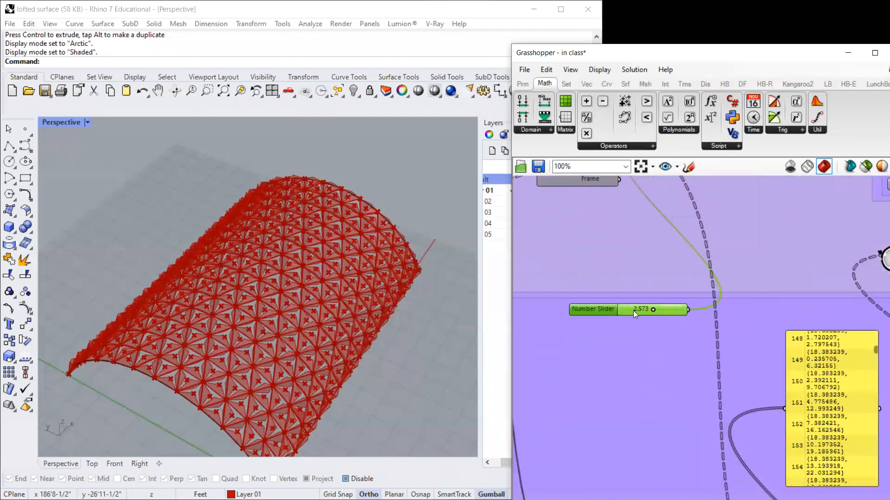
Step: Raise the Multiplication component's slider to 3.310 and slightly beyond, and inspect the panel peaks on the vault
right_click(633, 311)
click(644, 287)
scroll(645, 322, up, 2)
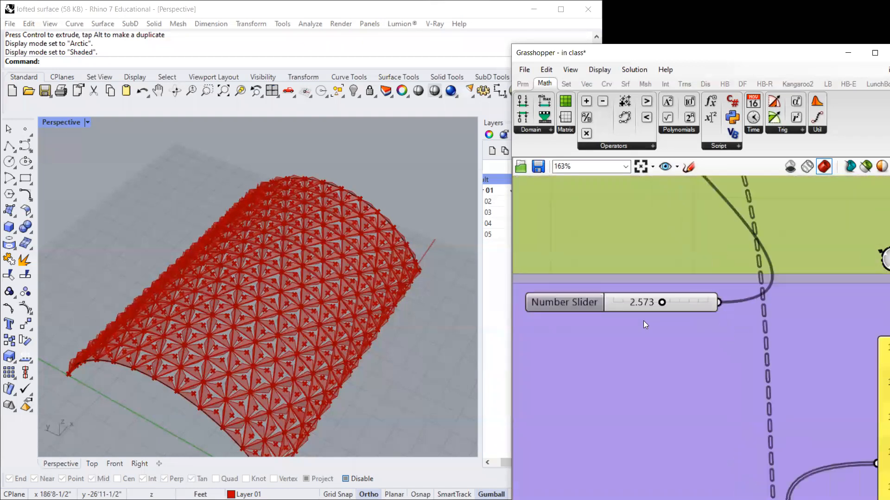
drag(662, 302, 676, 303)
scroll(292, 281, up, 5)
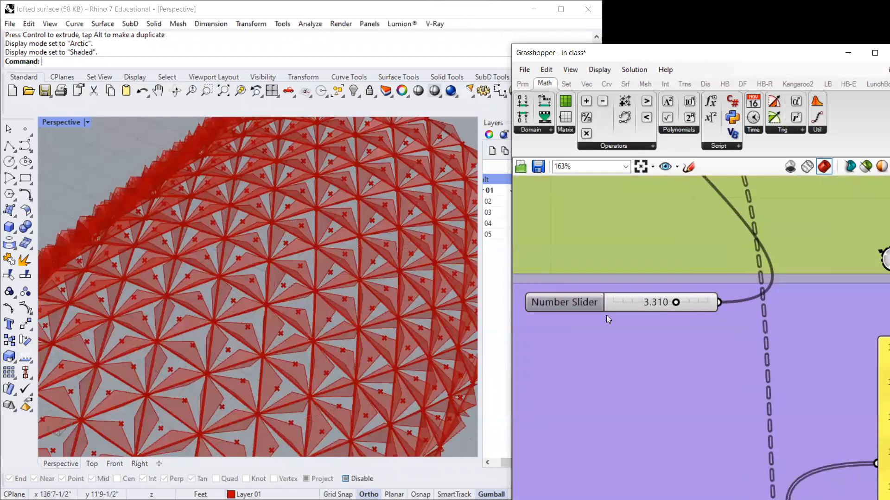
drag(689, 304, 695, 305)
scroll(706, 334, down, 8)
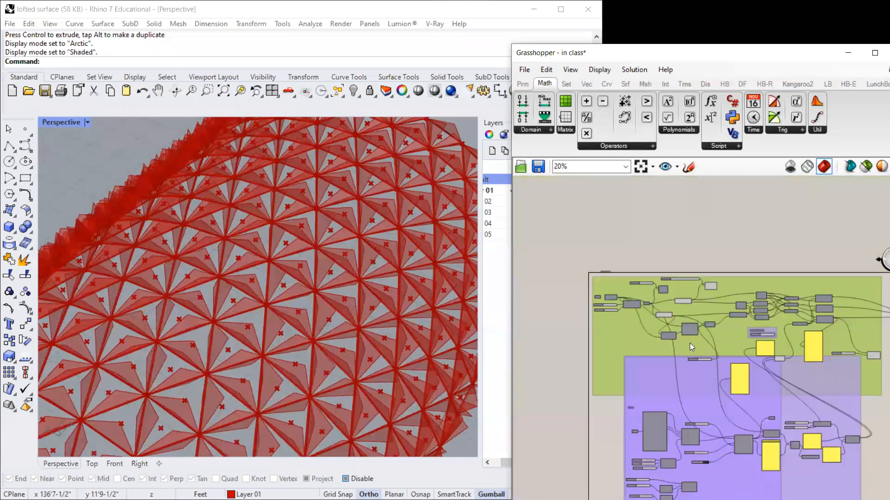
Step: Set the V Divisions slider of the lofted surface's panels to 18 and inspect the panel pattern on the vault
scroll(690, 343, up, 2)
click(663, 410)
scroll(719, 387, down, 2)
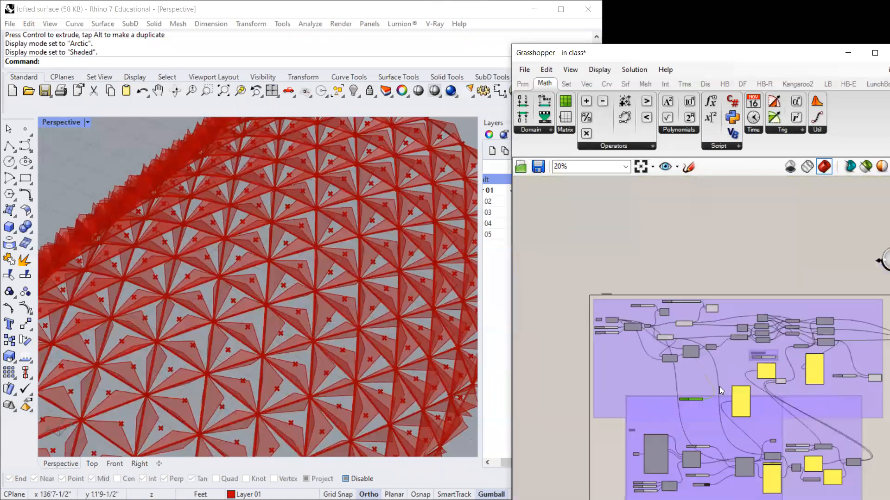
scroll(606, 347, up, 8)
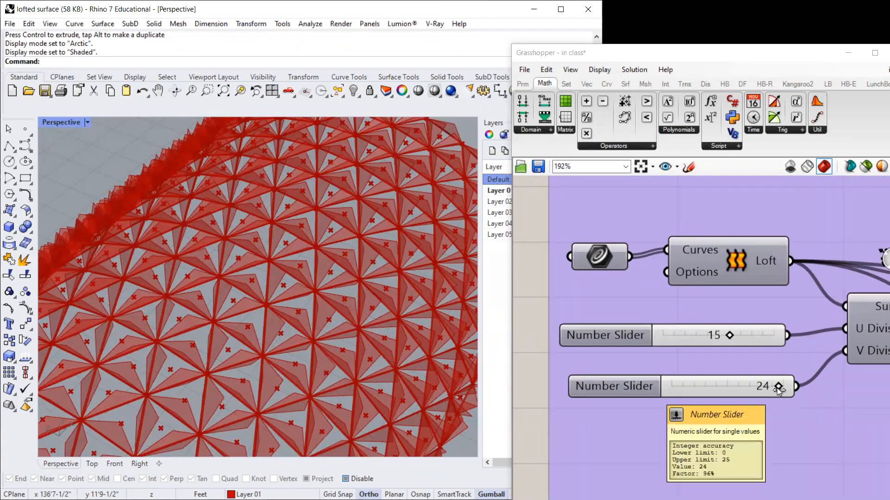
drag(773, 386, 751, 386)
click(302, 343)
scroll(288, 334, down, 3)
scroll(214, 366, down, 1)
scroll(284, 351, up, 4)
scroll(283, 350, down, 3)
right_drag(284, 350, 237, 315)
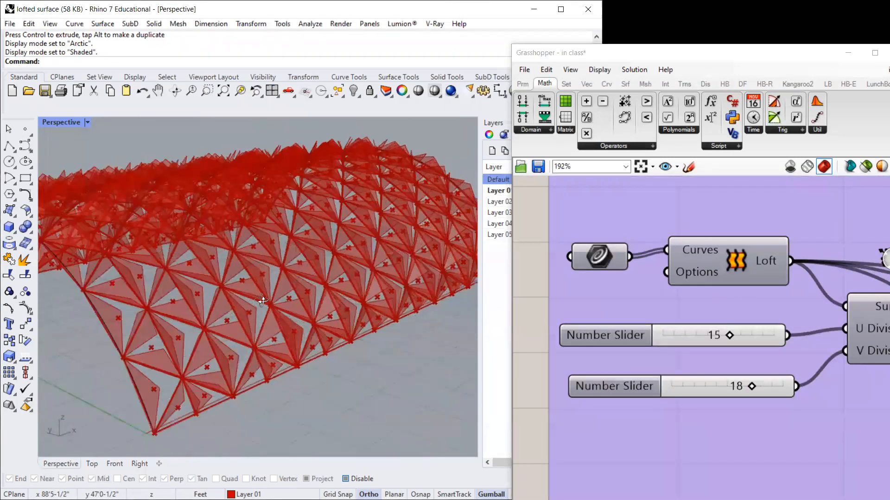
scroll(259, 306, up, 4)
Step: Set the U Divisions slider of the lofted surface's panels to 13 and inspect the whole vault from several angles
click(728, 336)
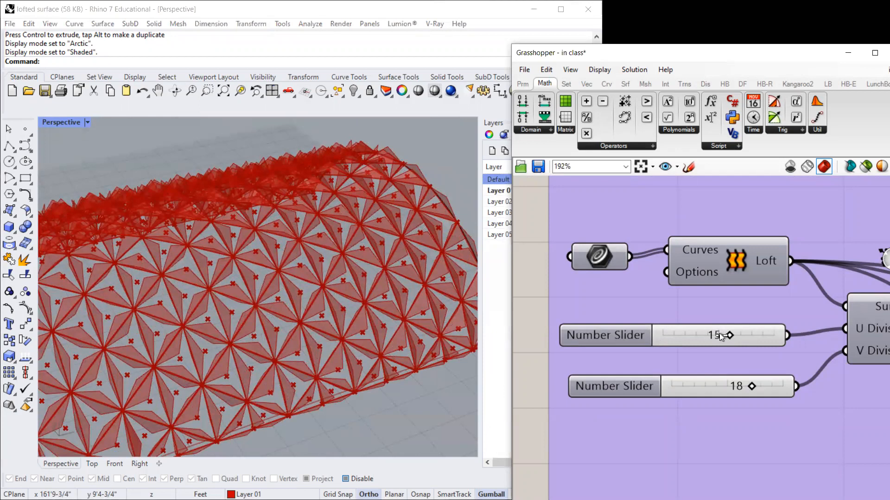
drag(714, 335, 710, 335)
scroll(343, 303, down, 3)
right_drag(342, 303, 200, 323)
scroll(222, 265, down, 3)
right_drag(188, 263, 385, 258)
scroll(673, 276, down, 3)
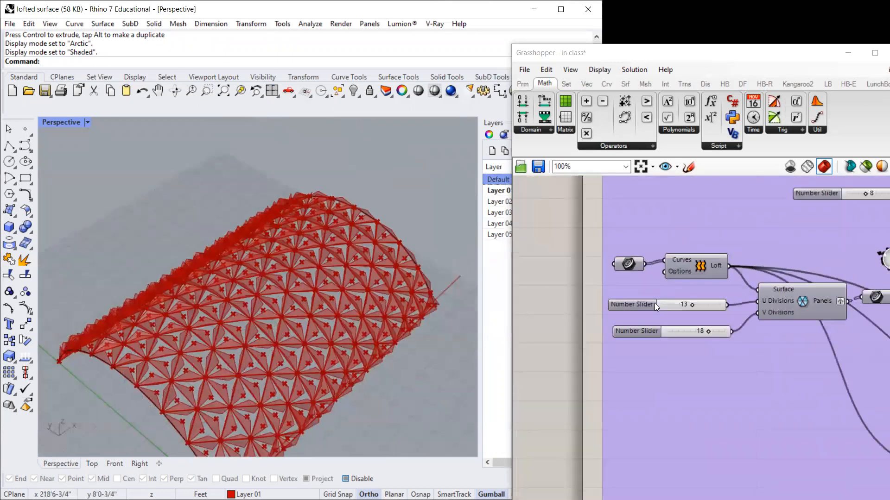
right_drag(267, 234, 293, 284)
right_drag(348, 296, 260, 276)
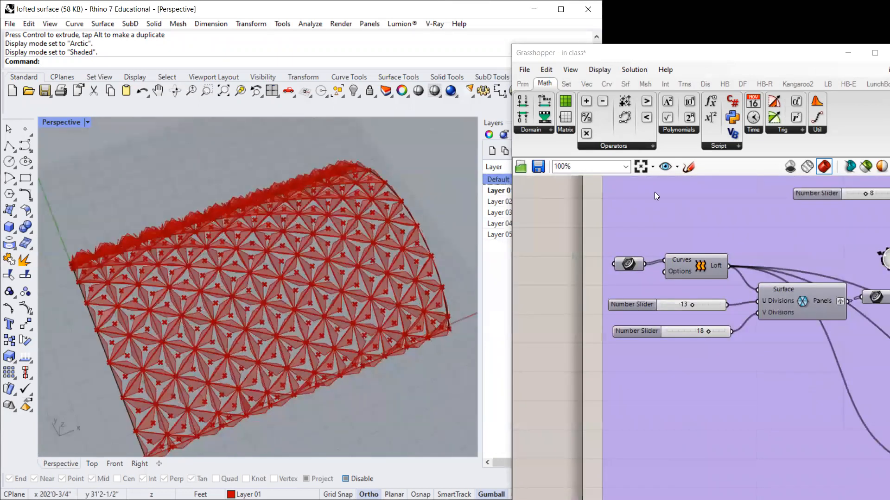
Step: Maximize the Grasshopper window to show the whole definition and save the file
drag(760, 59, 372, 67)
click(486, 62)
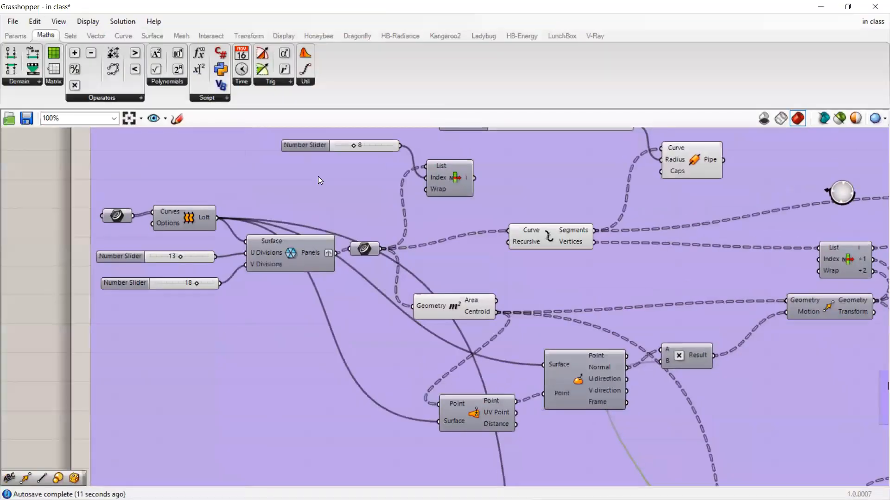
scroll(318, 176, down, 5)
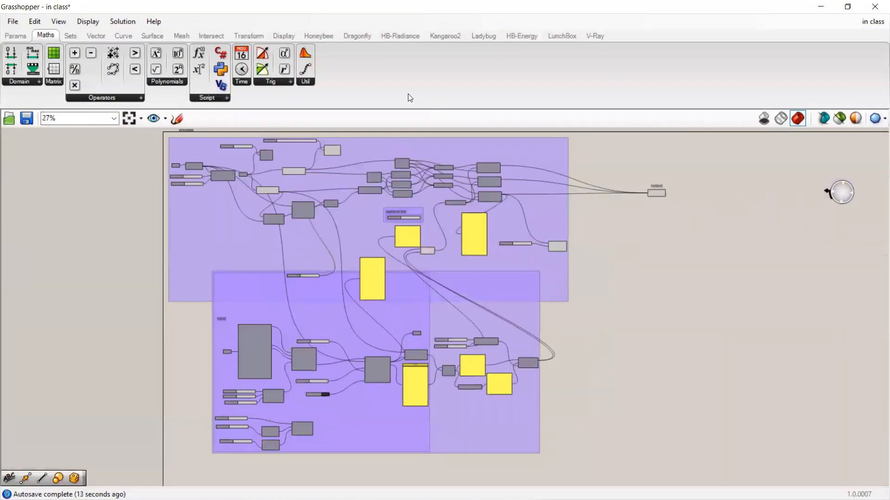
key(ctrl+s)
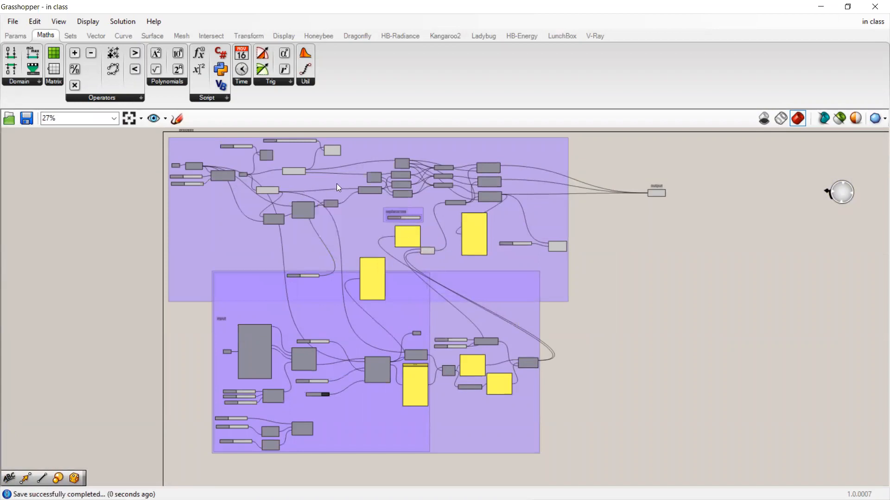